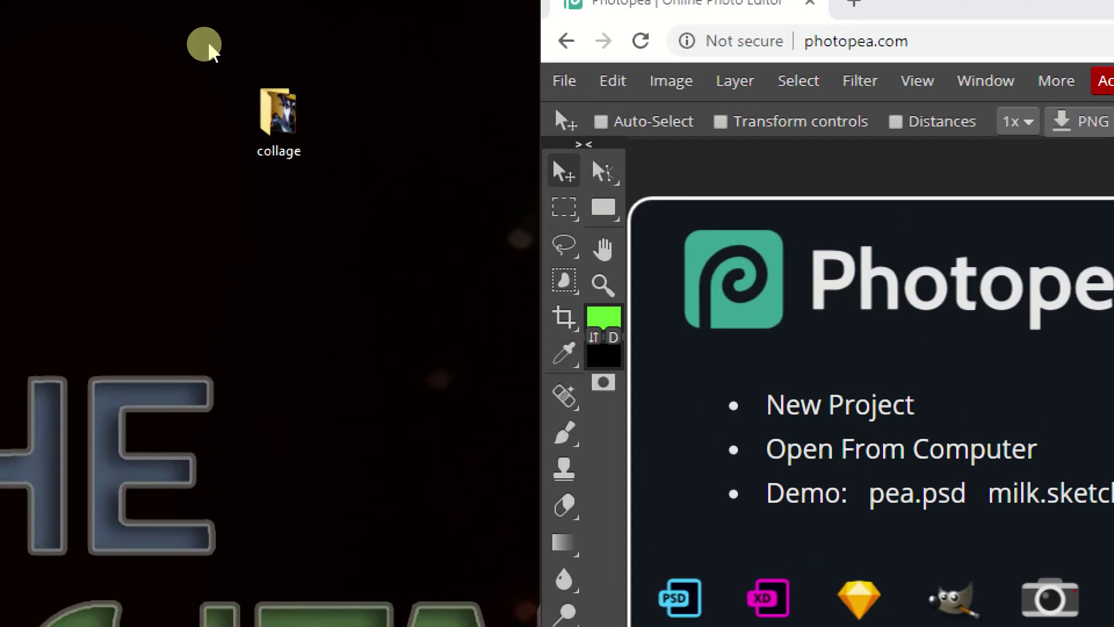
# - Check the contents of the collage folder on the desktop and close its window
pyautogui.doubleClick(282, 119)
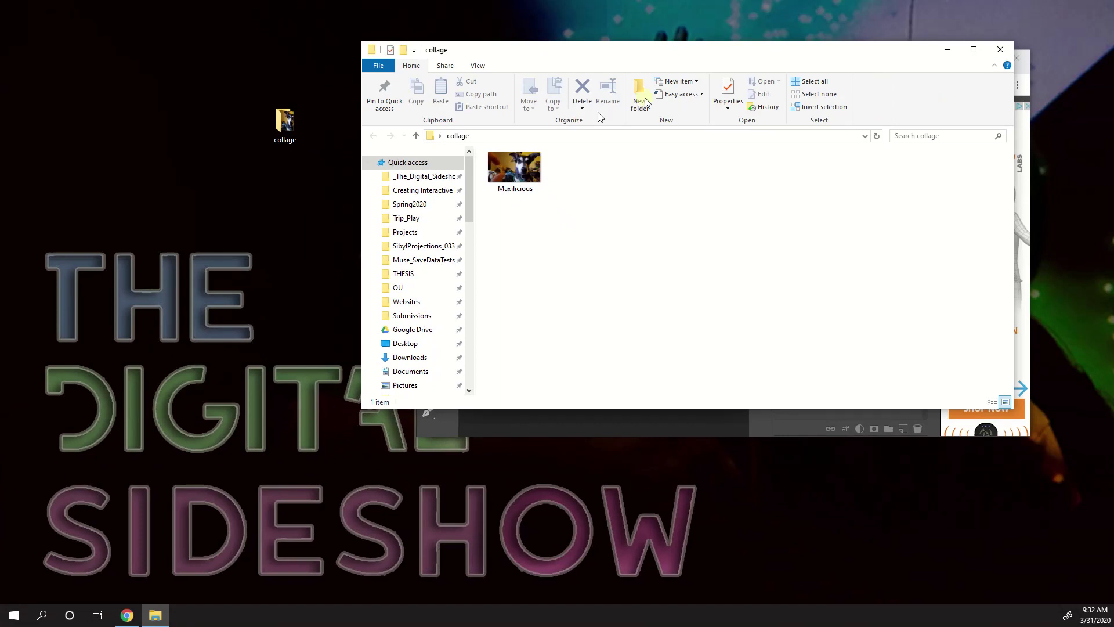
pyautogui.click(1001, 49)
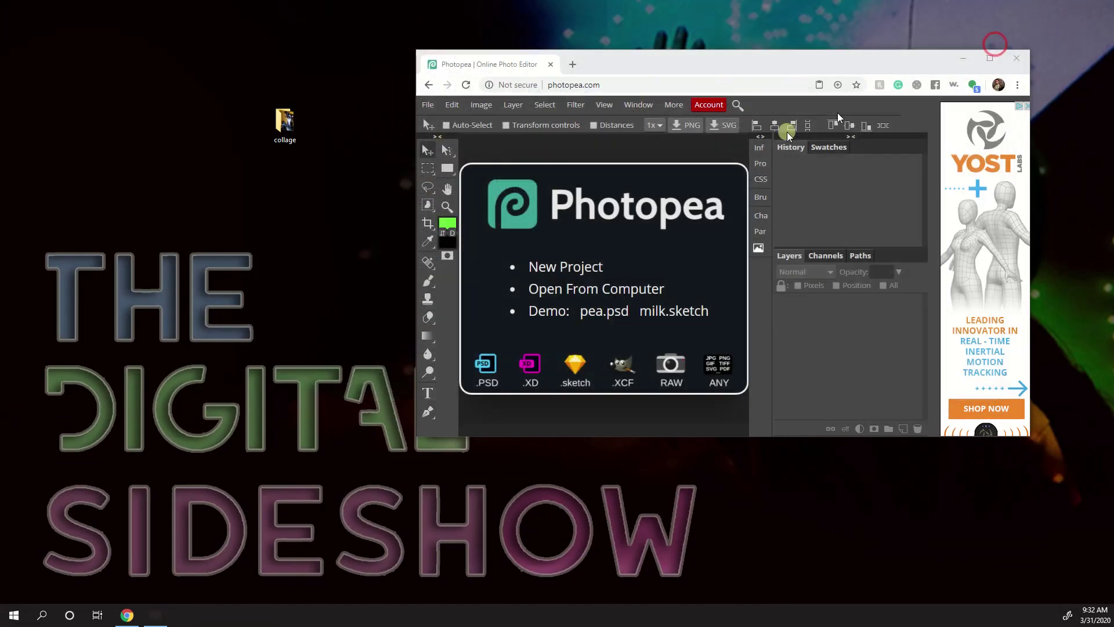
# - Load photopea.com in the Chrome browser window and maximize it
pyautogui.moveTo(593, 60); pyautogui.dragTo(520, 77)
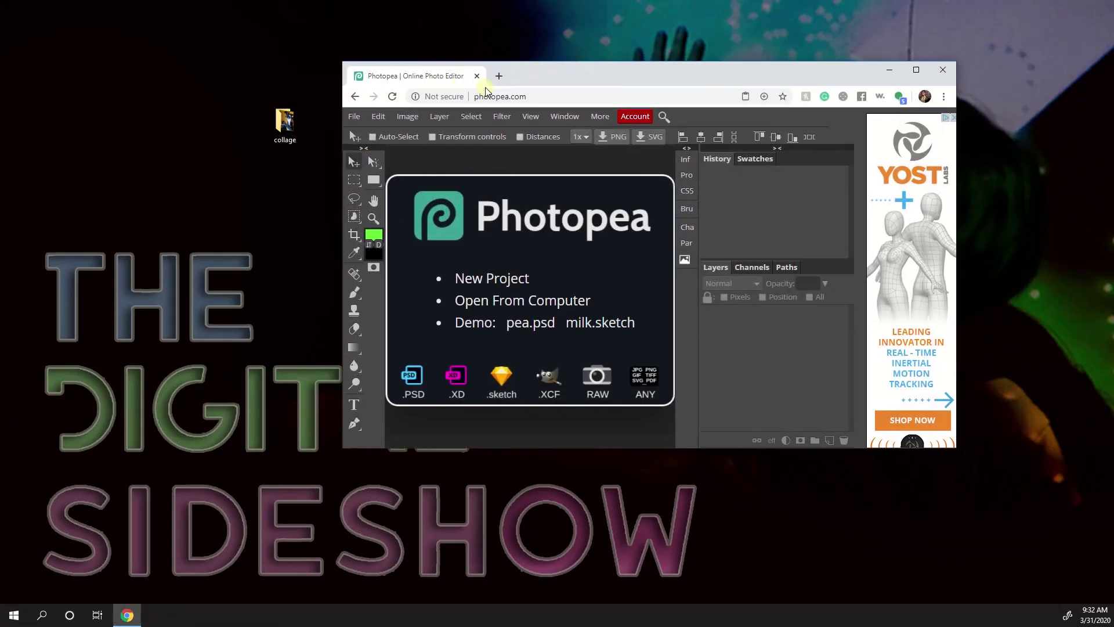
pyautogui.click(512, 98)
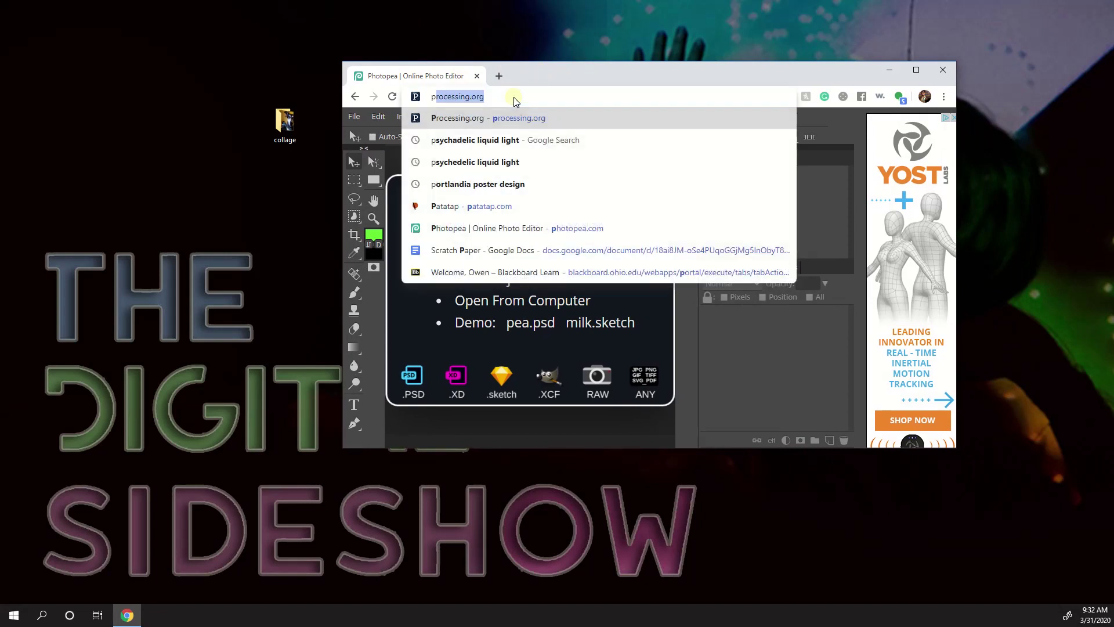
pyautogui.write('photopea.com')
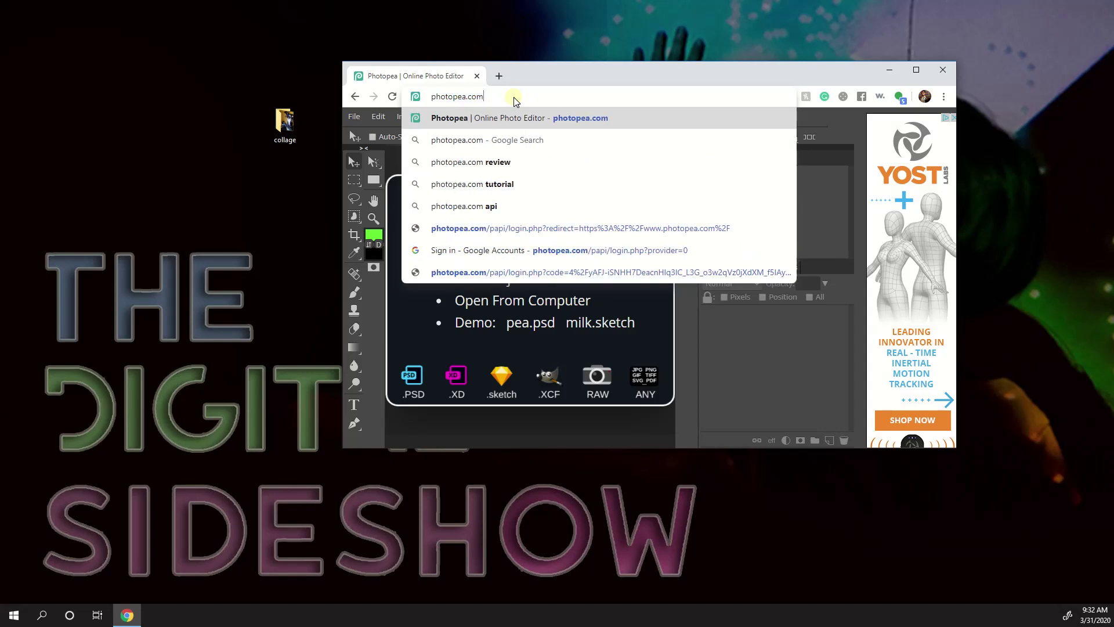
pyautogui.press('Return')
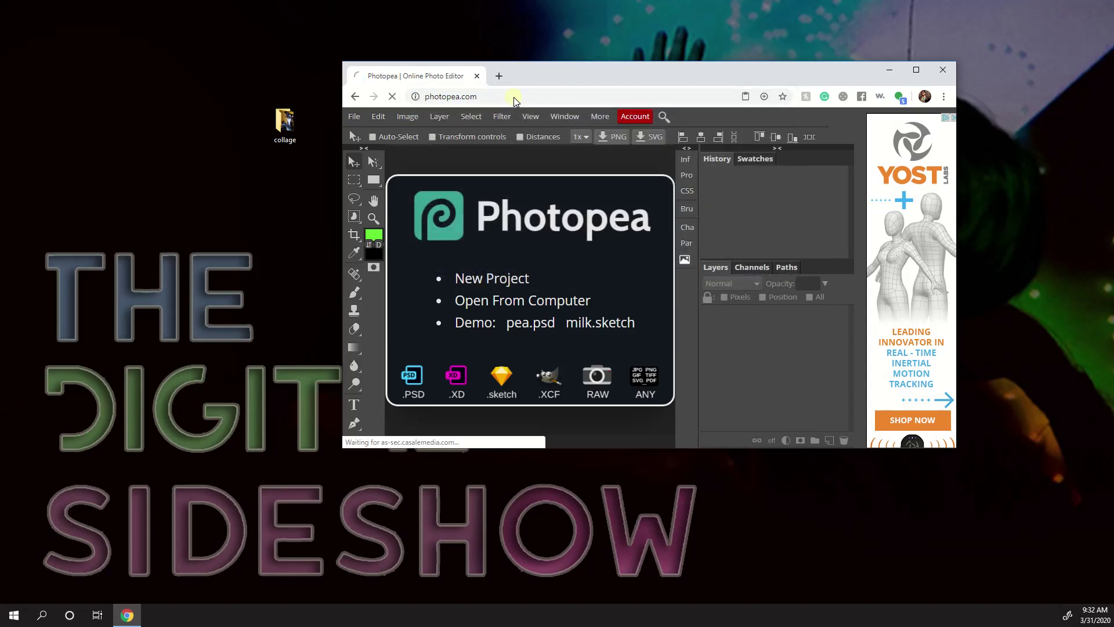
pyautogui.click(916, 71)
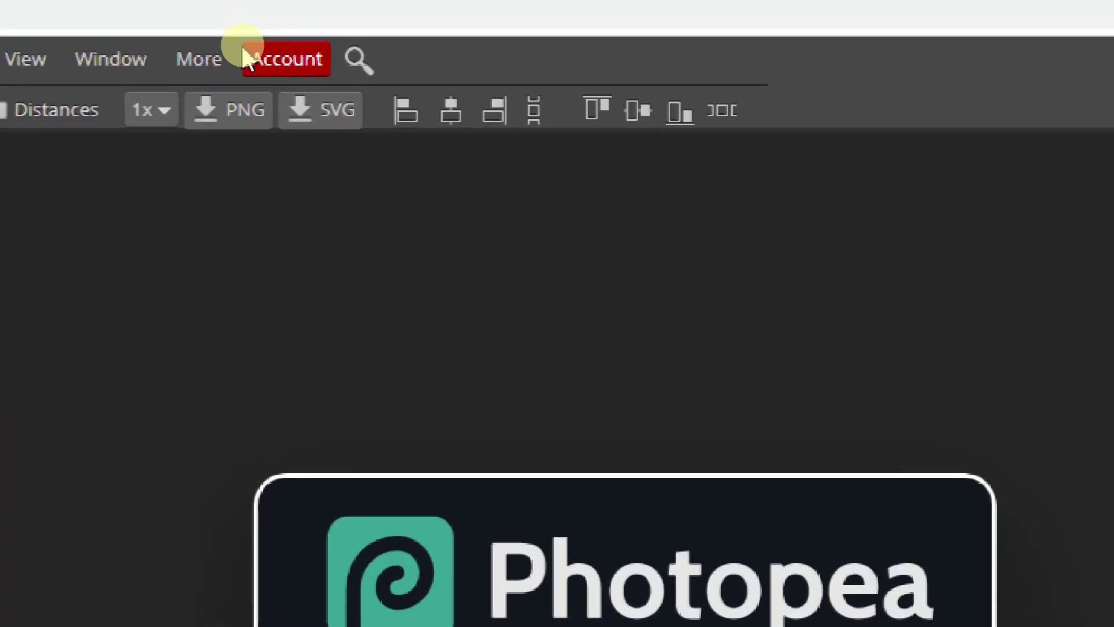
# - Open the account information and review the Free and Premium account types and prices
pyautogui.click(282, 64)
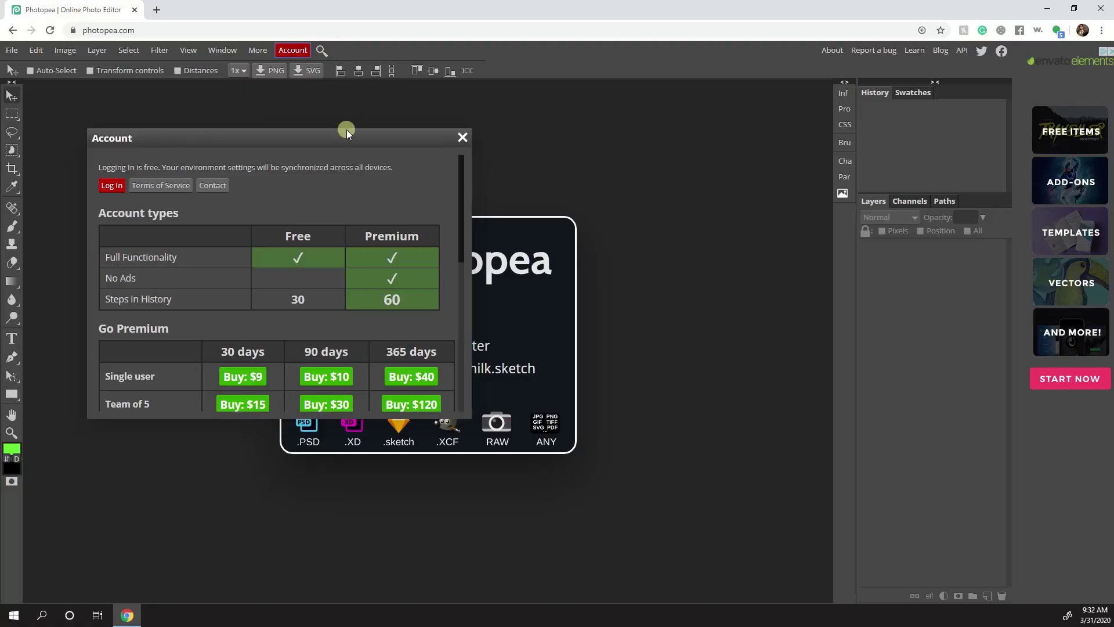
pyautogui.moveTo(346, 130); pyautogui.dragTo(477, 150)
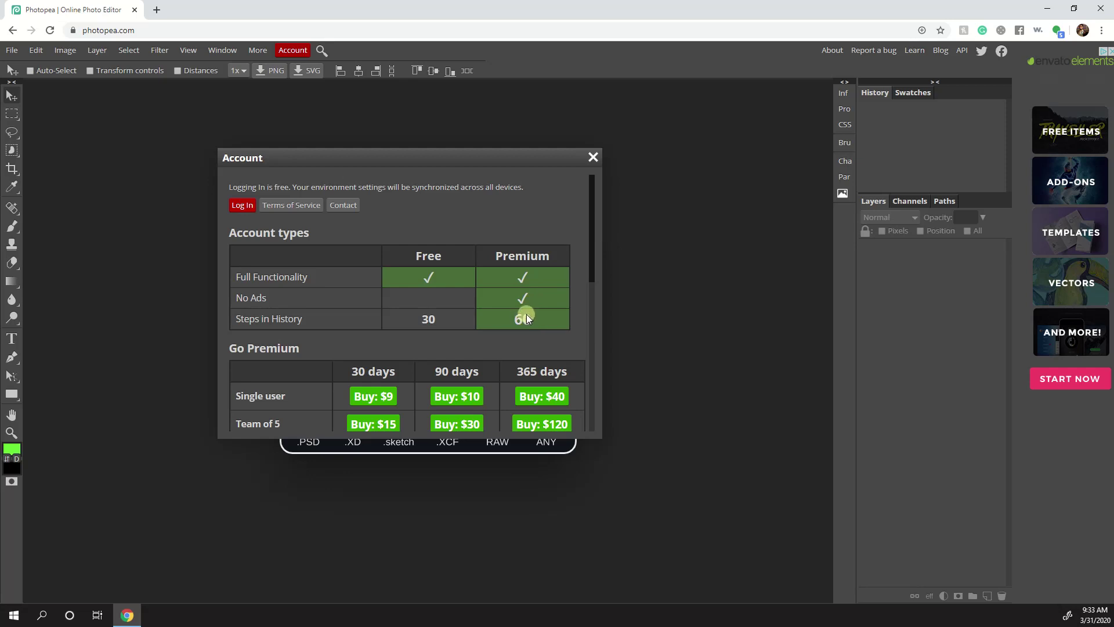
pyautogui.scroll(-2, 411, 312)
pyautogui.scroll(2, 413, 311)
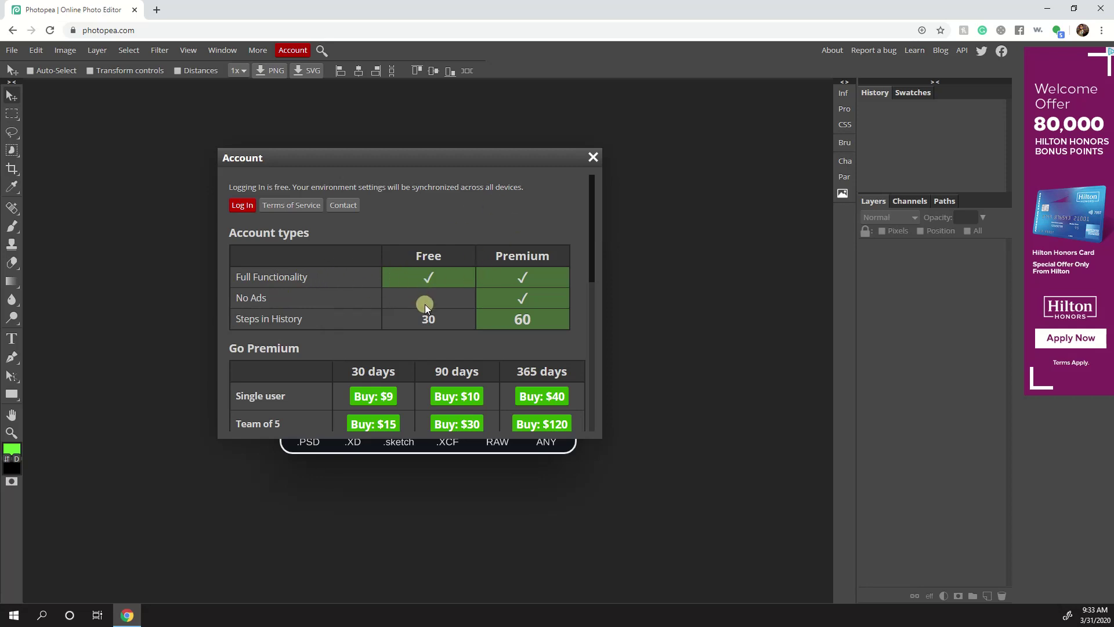
# - Log in to the site with the personal Google account and close the account window
pyautogui.click(242, 206)
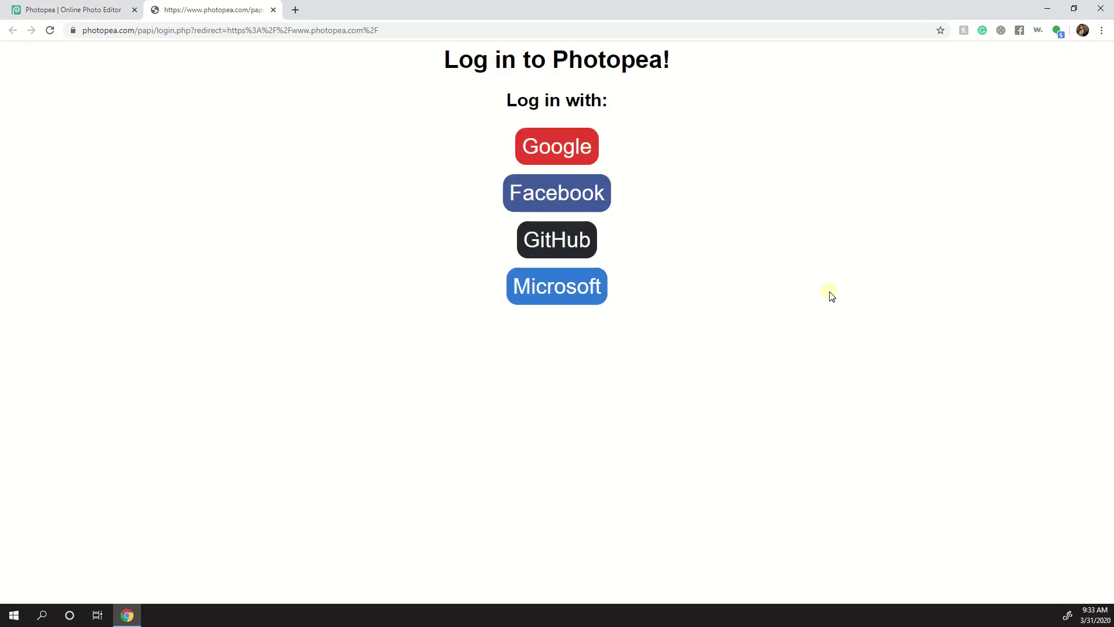
pyautogui.click(570, 148)
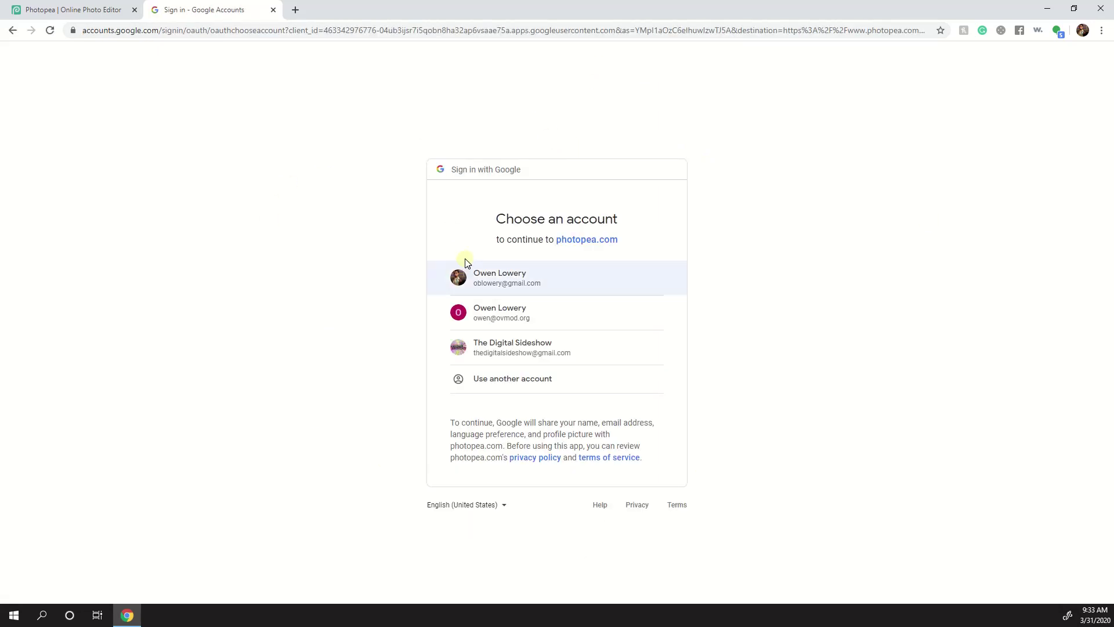
pyautogui.click(521, 284)
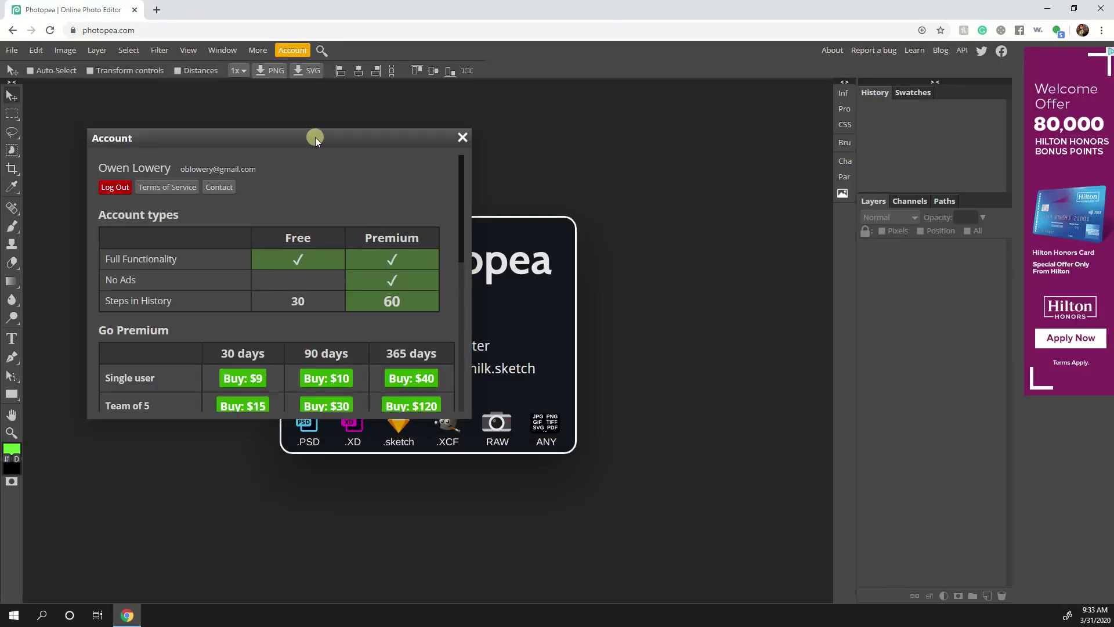
pyautogui.moveTo(315, 137); pyautogui.dragTo(503, 177)
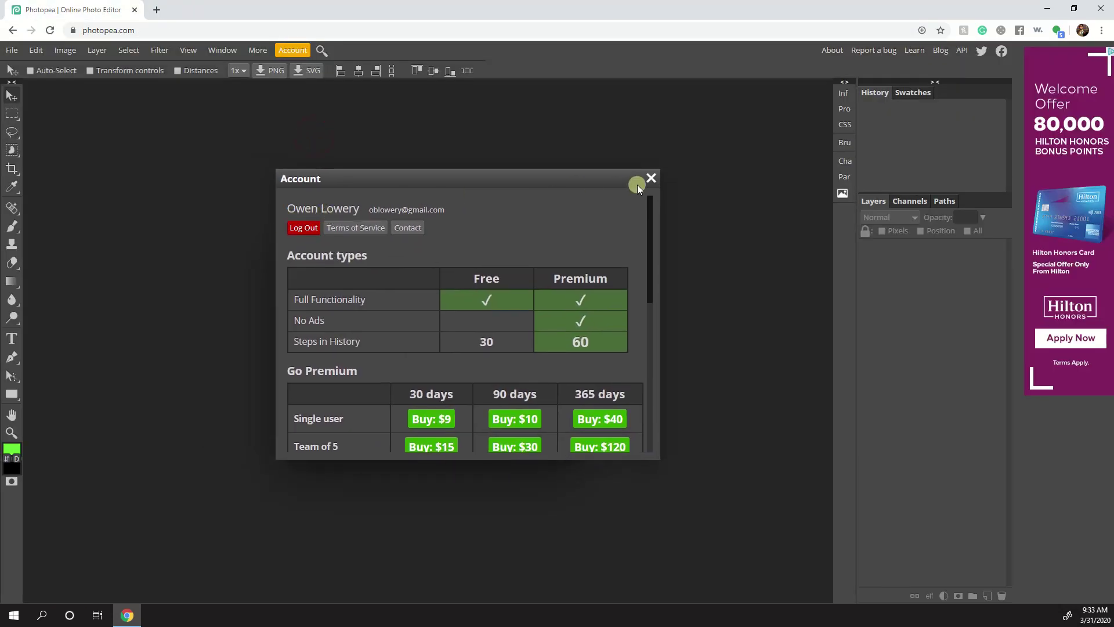
pyautogui.click(652, 175)
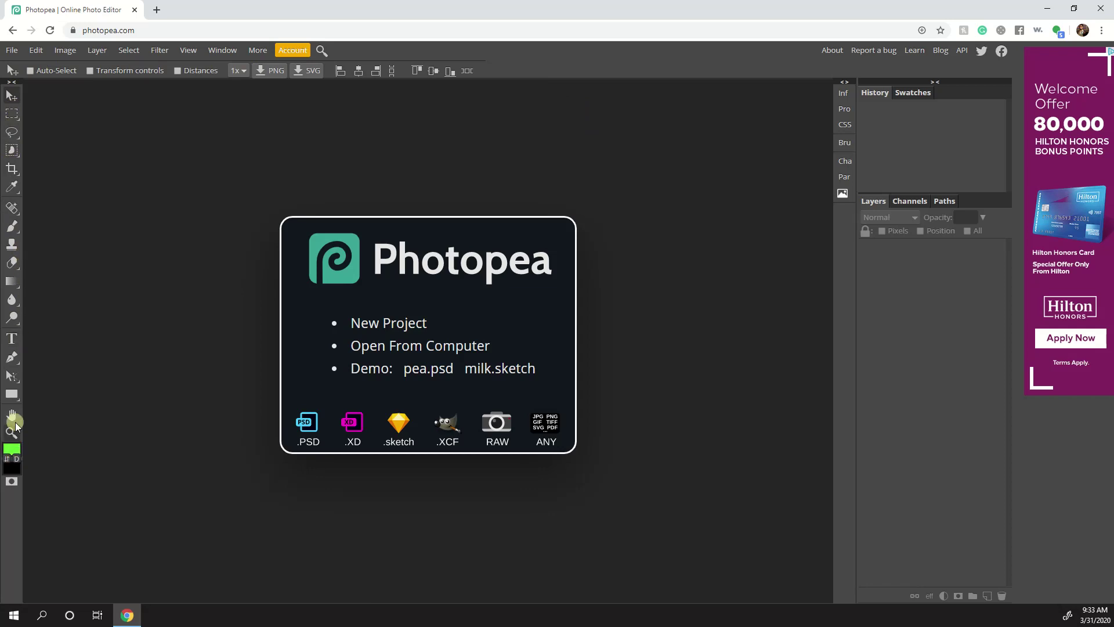
# - Look through the main menus and examine the Properties, CSS, Brush, Character and Paragraph settings, leaving them collapsed
pyautogui.click(12, 50)
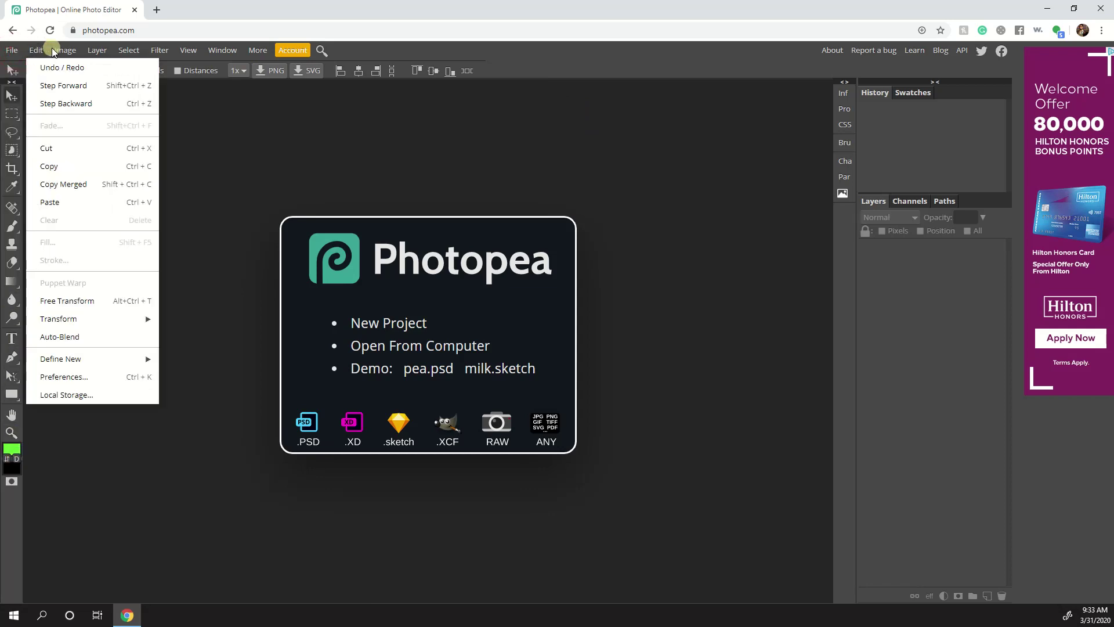
pyautogui.click(255, 47)
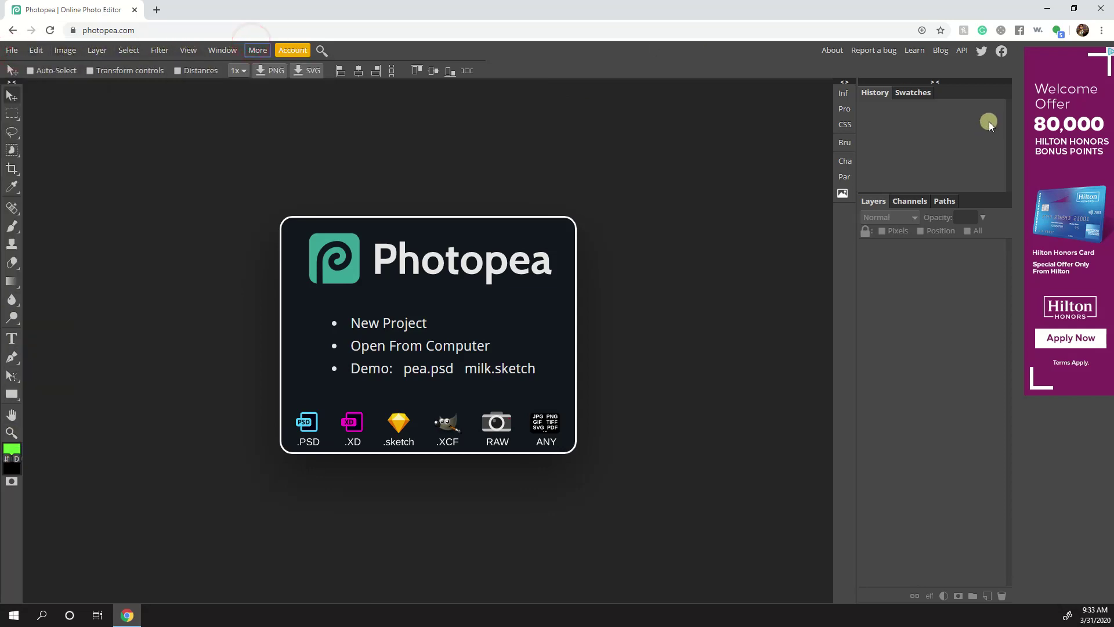
pyautogui.click(848, 108)
pyautogui.click(848, 123)
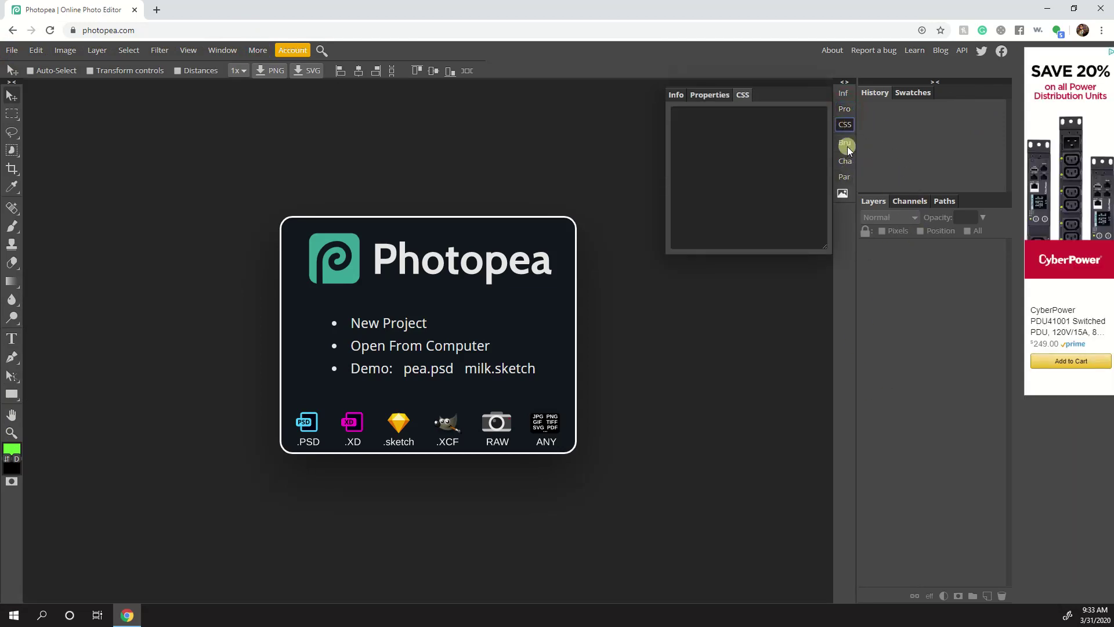
pyautogui.click(846, 143)
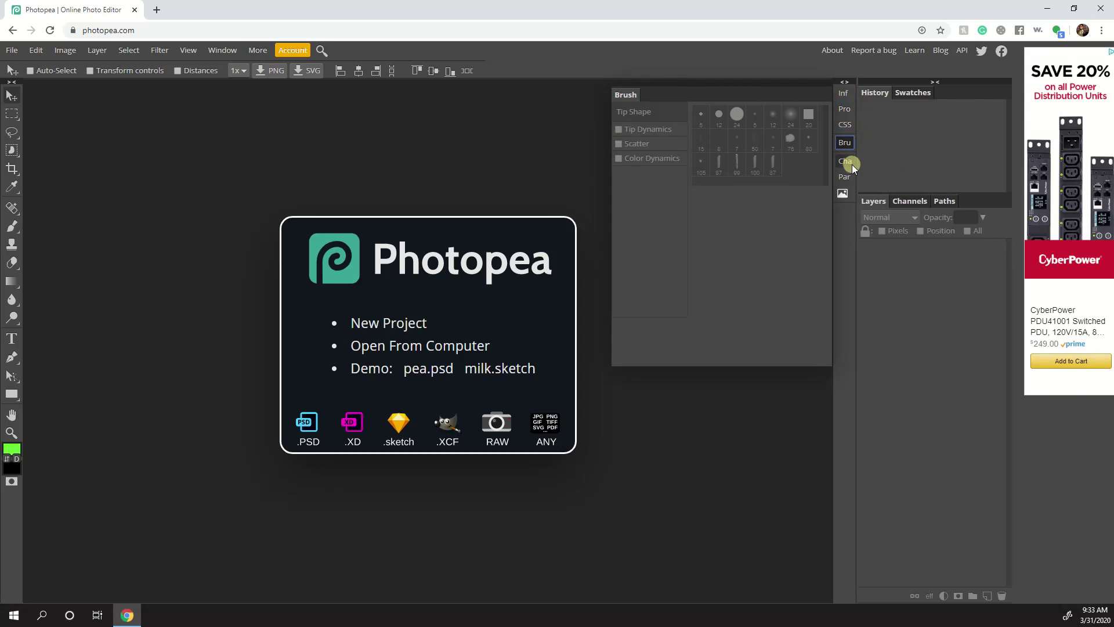
pyautogui.click(851, 163)
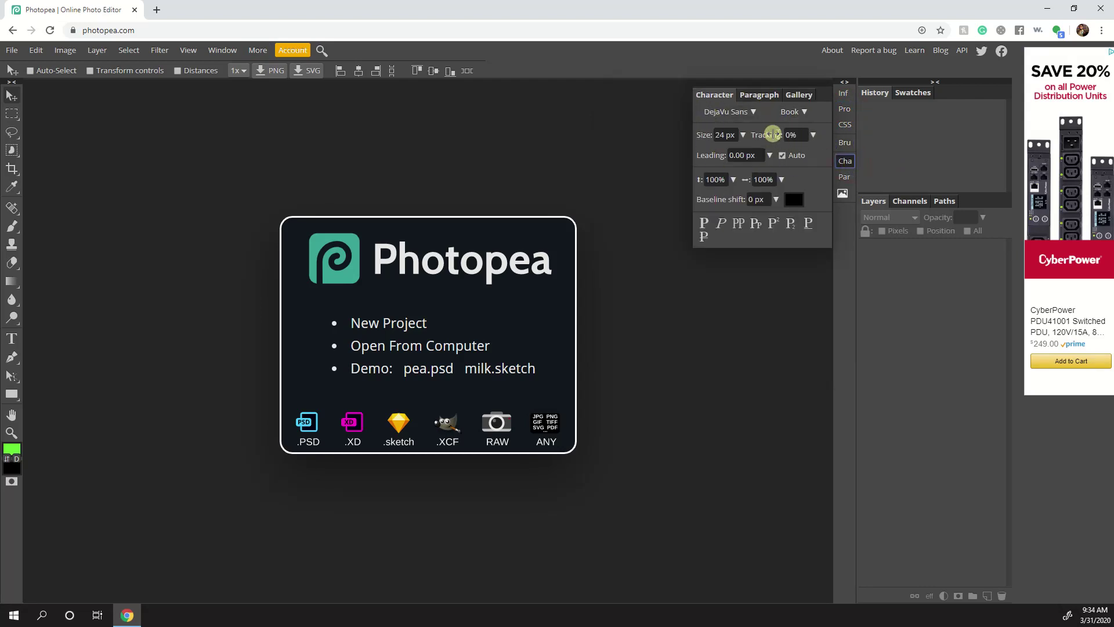
pyautogui.click(844, 177)
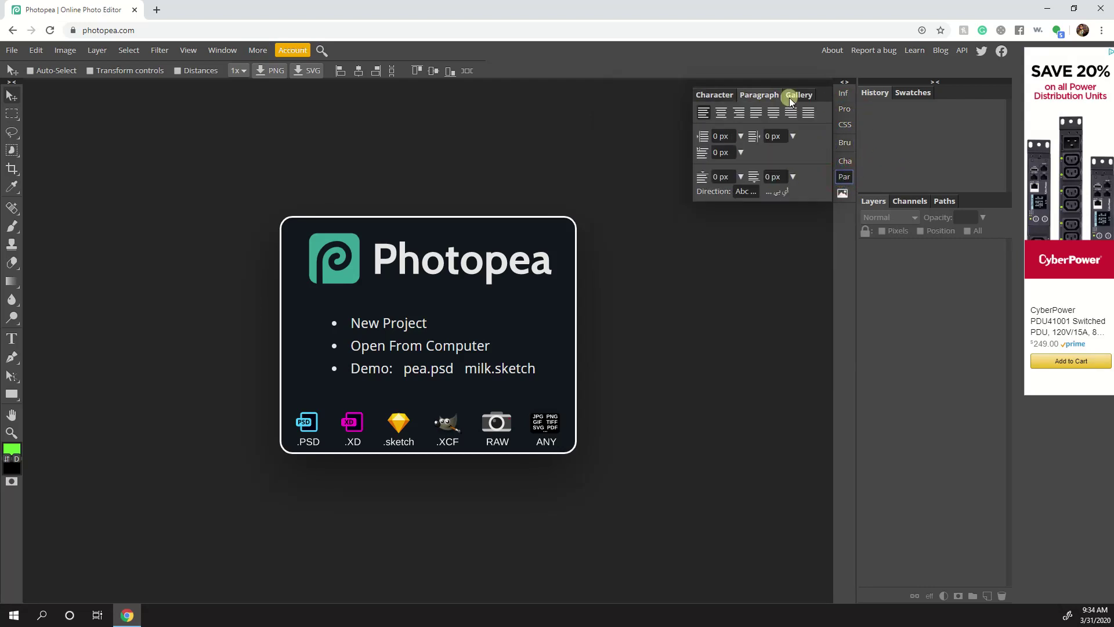
pyautogui.click(714, 95)
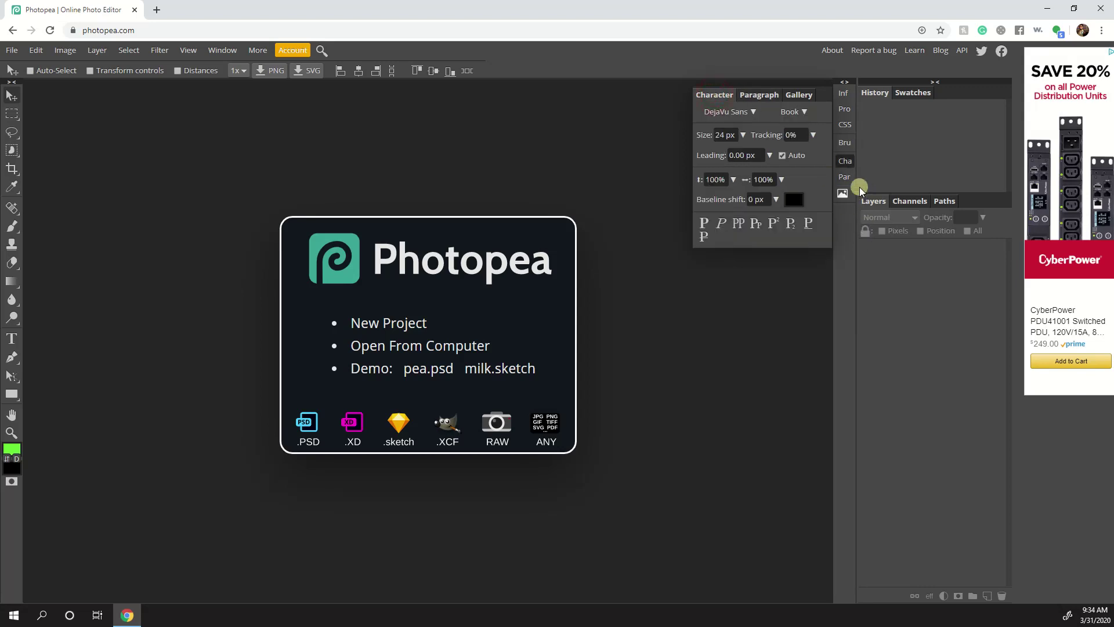
pyautogui.click(851, 164)
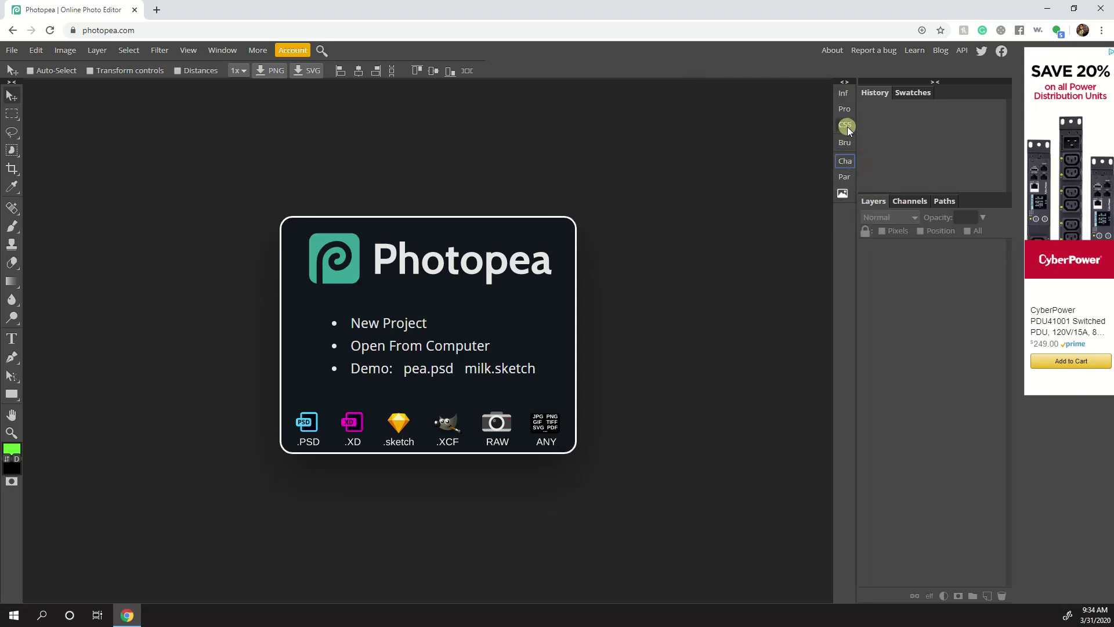
pyautogui.click(843, 109)
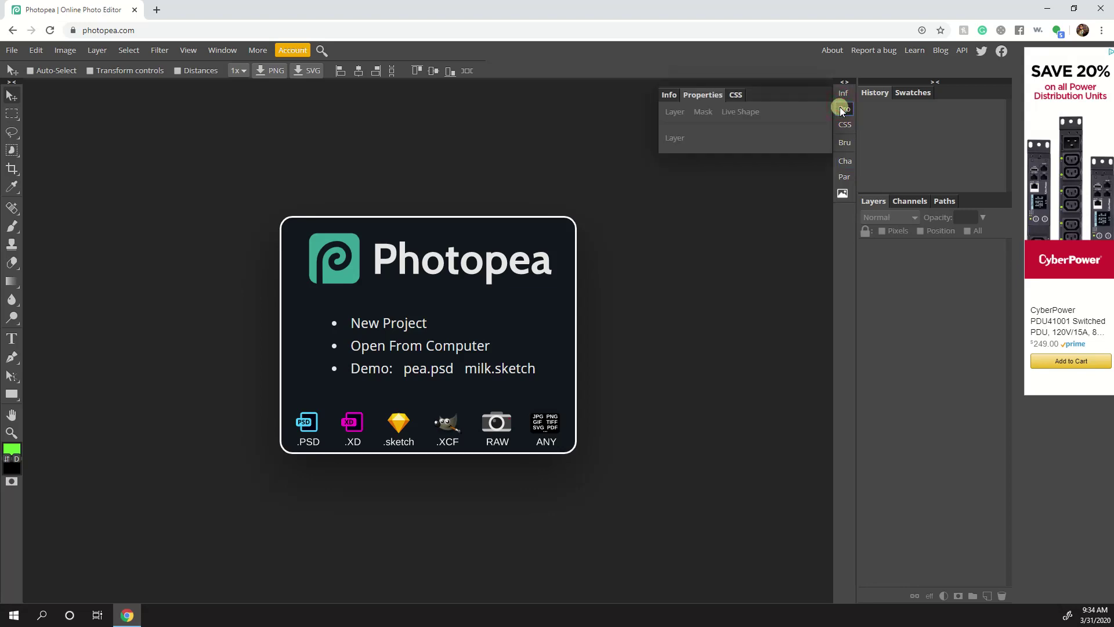
pyautogui.click(846, 112)
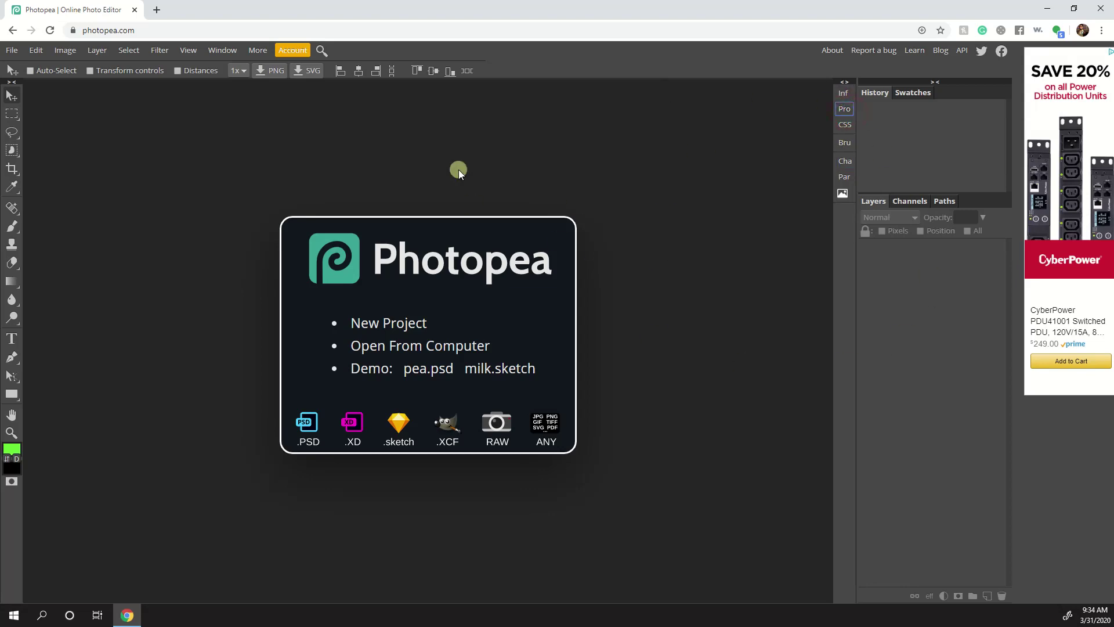
# - Examine the Swatches, History, Channels and Paths views, ending with History and Layers displayed
pyautogui.click(913, 93)
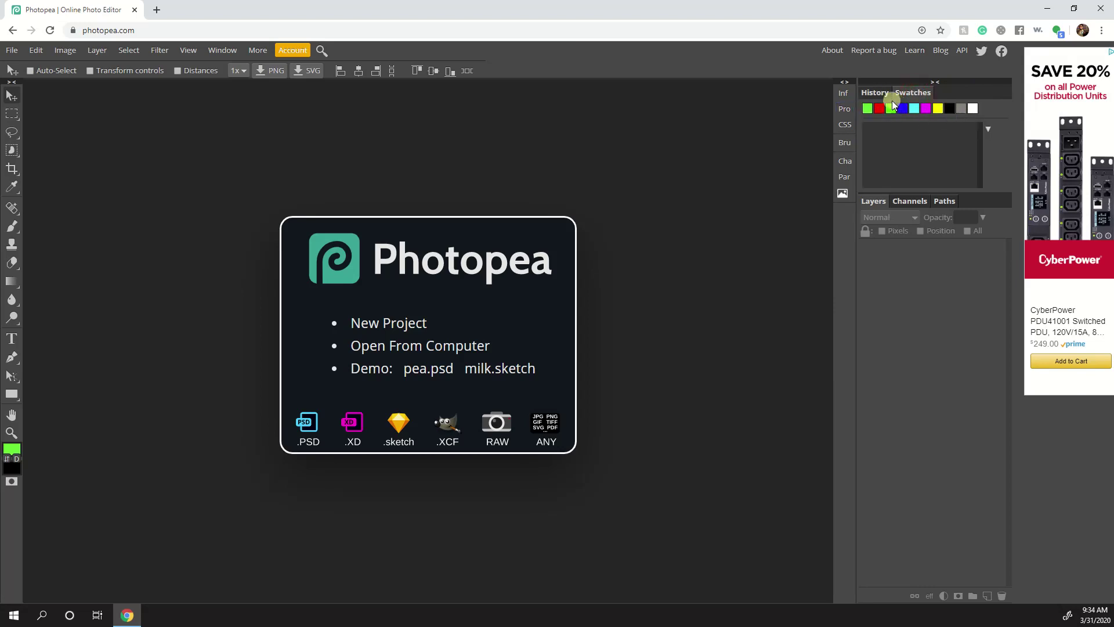
pyautogui.click(873, 93)
pyautogui.click(874, 202)
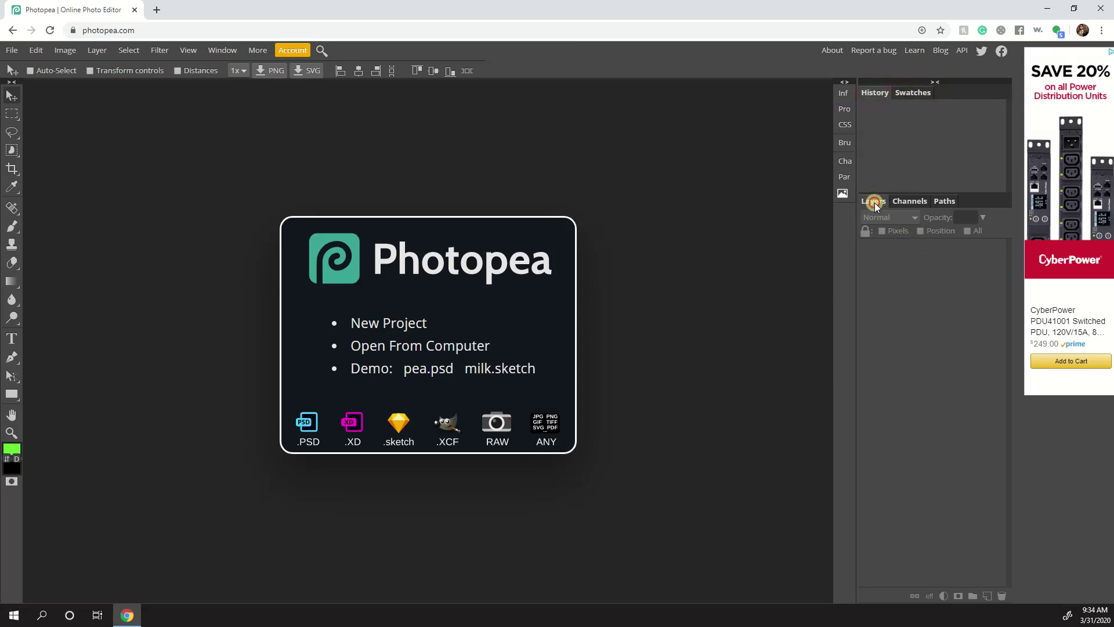
pyautogui.click(918, 202)
pyautogui.click(947, 201)
pyautogui.click(876, 199)
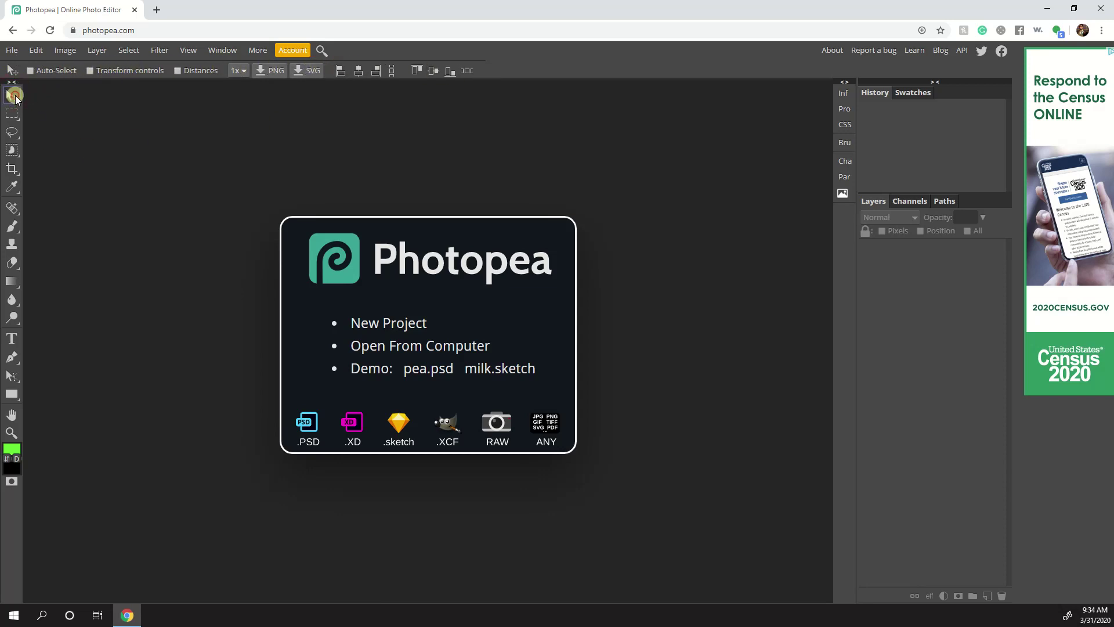
# - Examine the options of the selection, crop, eyedropper, healing, clone, brush, gradient and eraser tools, ending on the Move tool
pyautogui.click(14, 115)
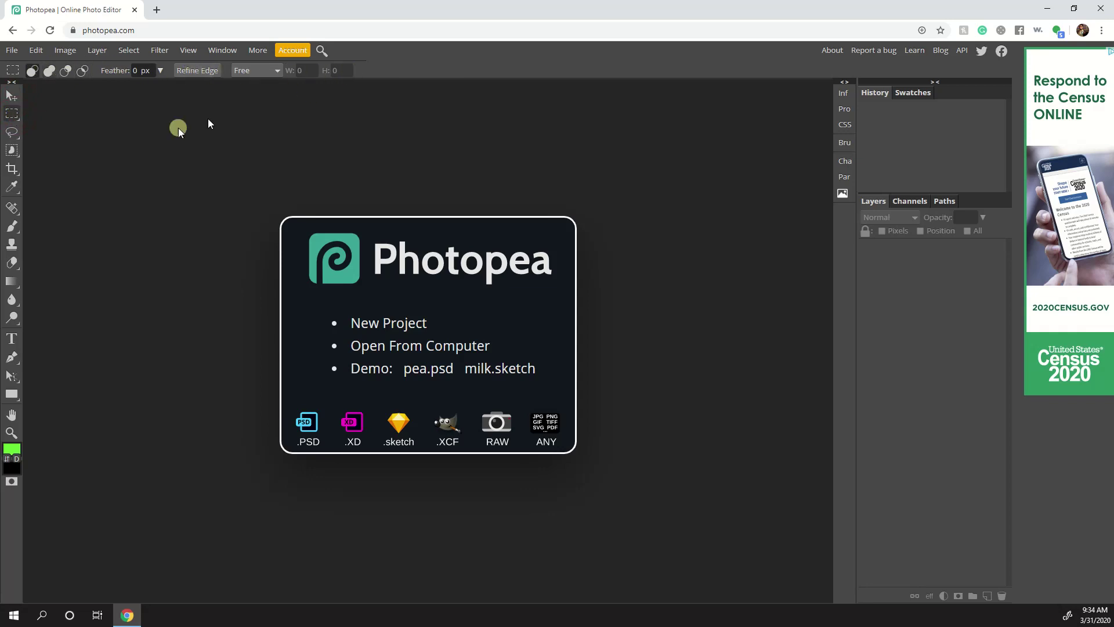
pyautogui.click(12, 130)
pyautogui.click(12, 150)
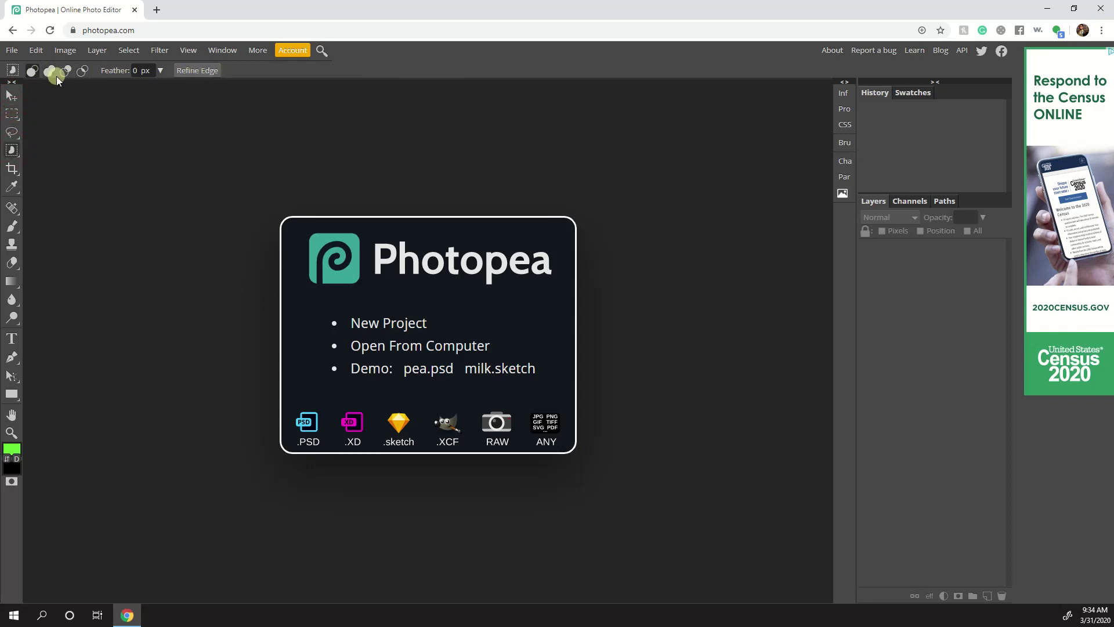
pyautogui.click(12, 169)
pyautogui.click(11, 186)
pyautogui.click(13, 205)
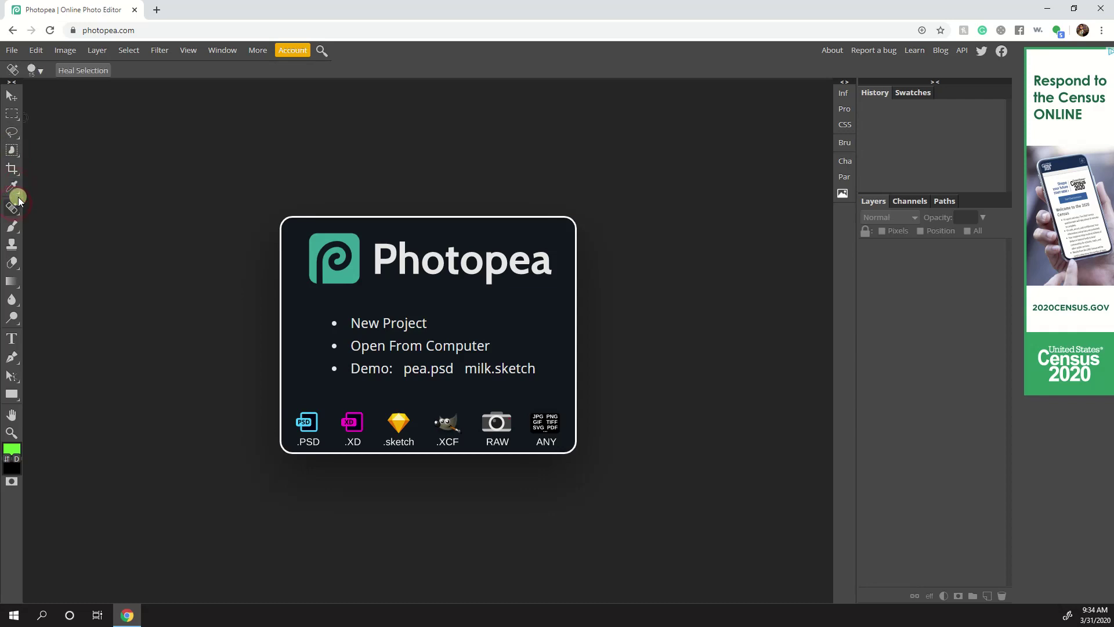
pyautogui.click(11, 241)
pyautogui.click(11, 226)
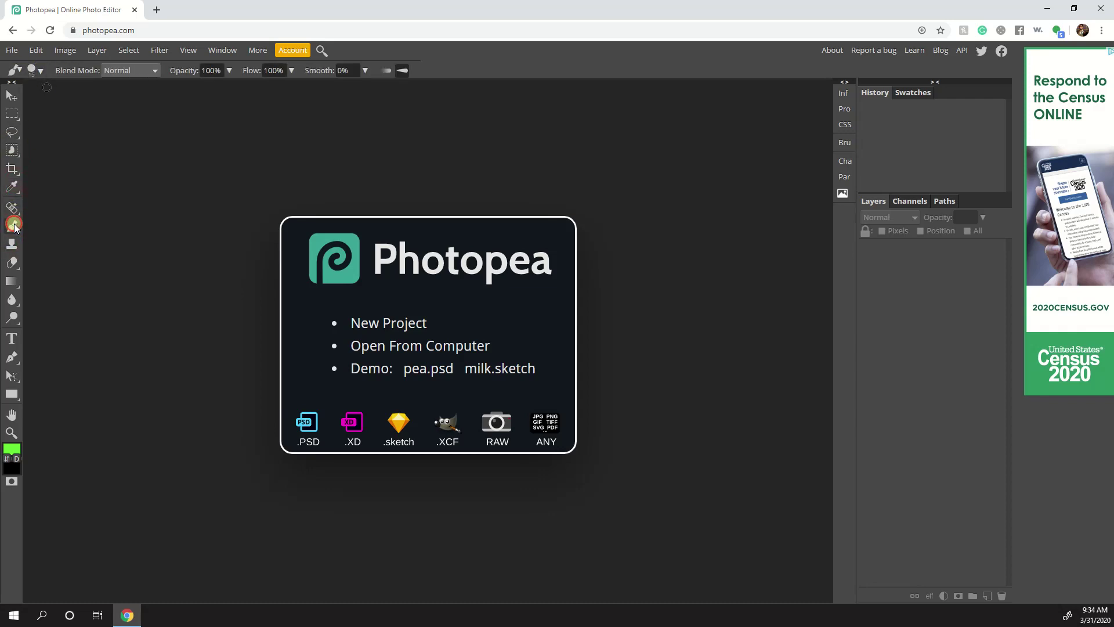
pyautogui.click(11, 281)
pyautogui.click(12, 262)
pyautogui.click(11, 95)
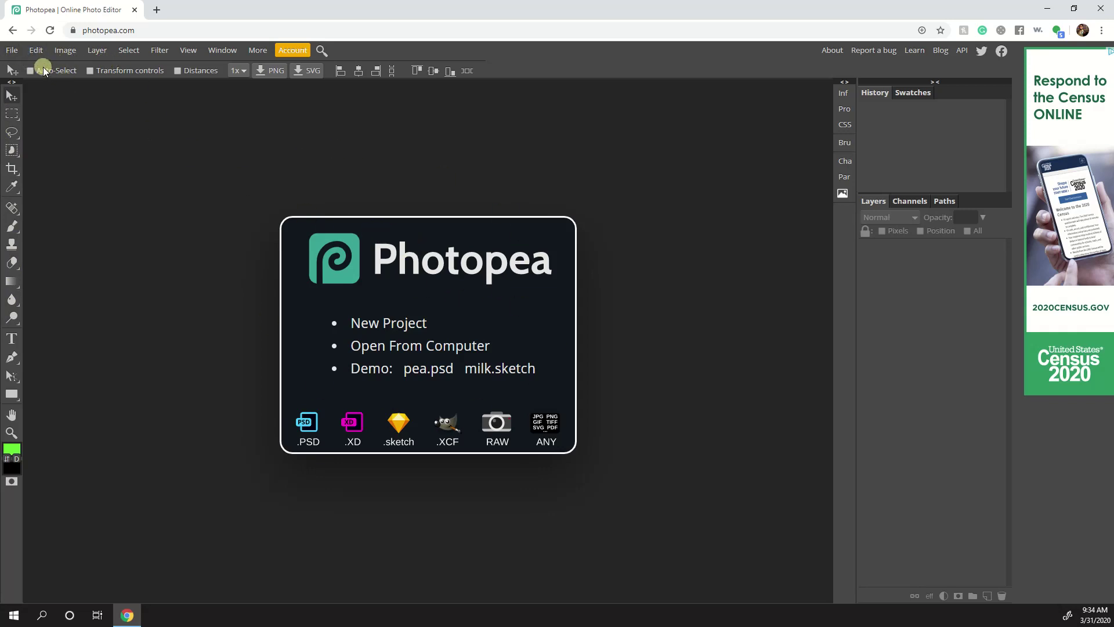
# - Start a new project and exclude templates with symbols from the template gallery
pyautogui.click(10, 51)
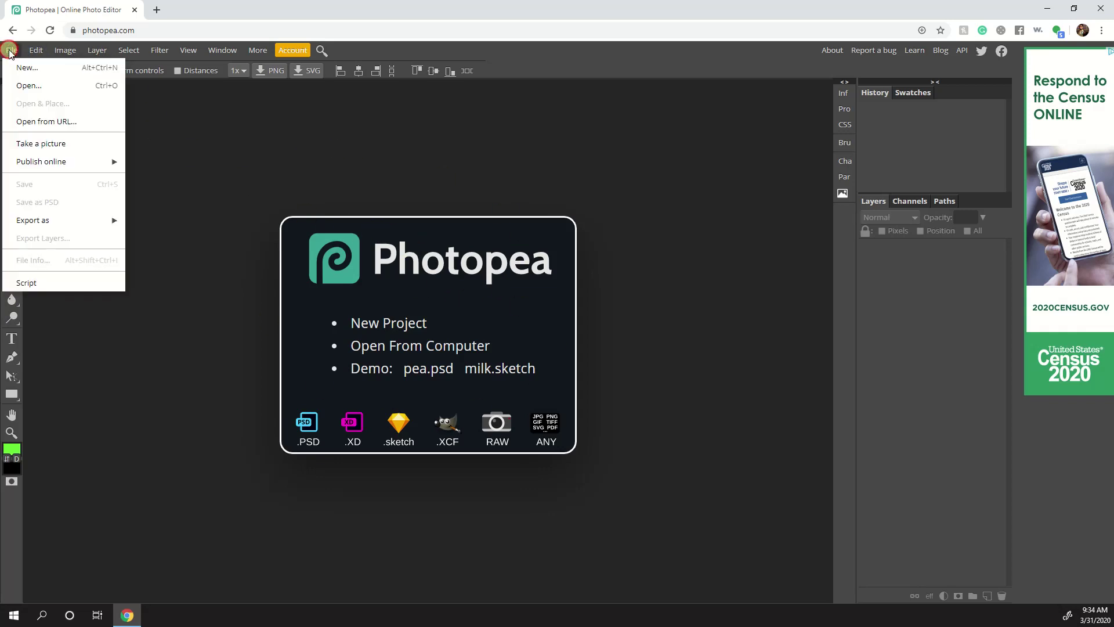
pyautogui.click(50, 70)
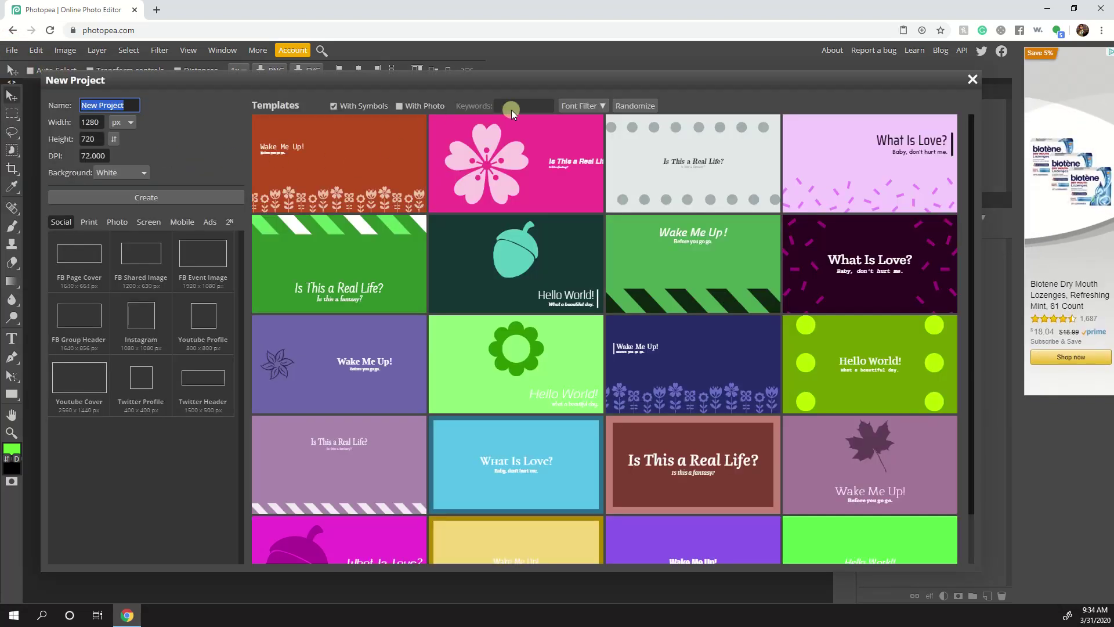
pyautogui.click(335, 106)
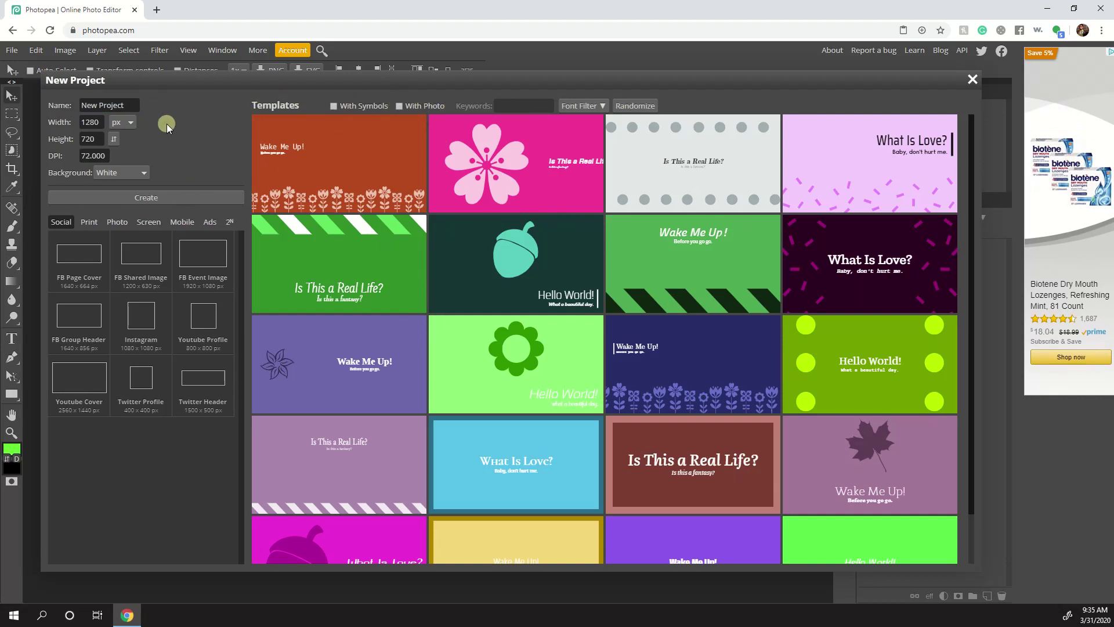
# - Examine the Social, Print, Photo, Screen, Mobile, Ads and power-of-two size presets for the new project
pyautogui.click(86, 223)
pyautogui.click(118, 223)
pyautogui.click(148, 222)
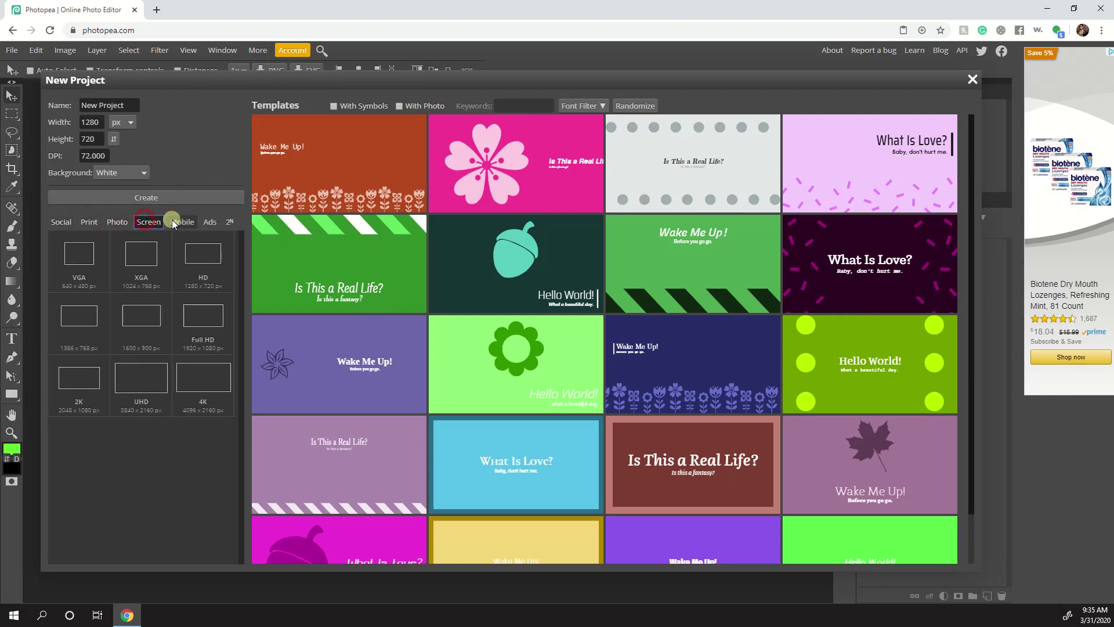
pyautogui.click(181, 222)
pyautogui.click(209, 222)
pyautogui.click(62, 223)
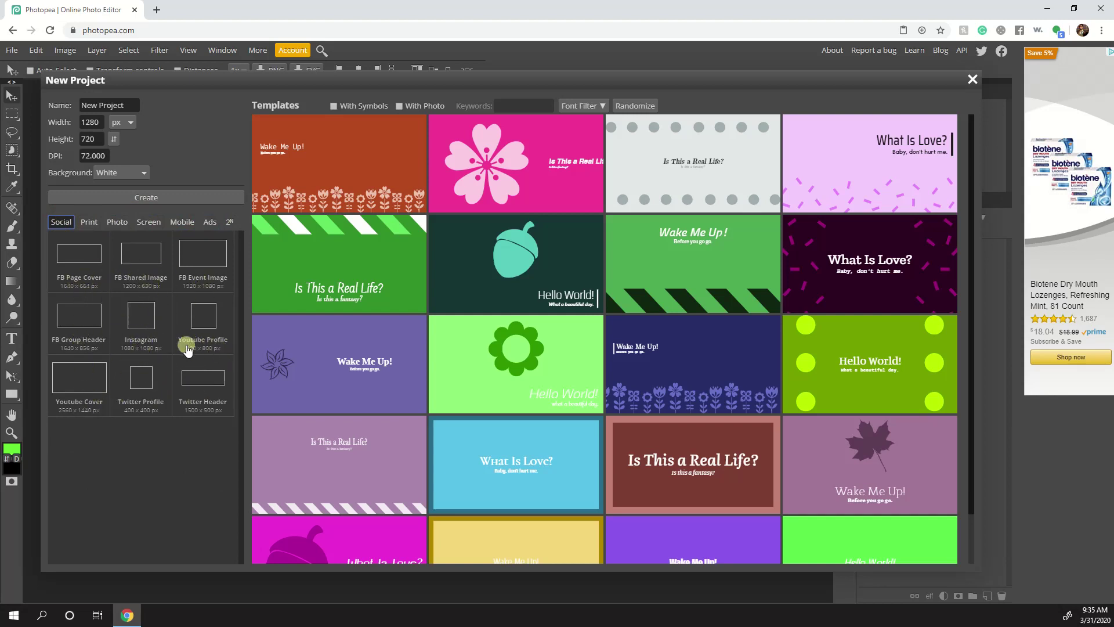
pyautogui.click(89, 223)
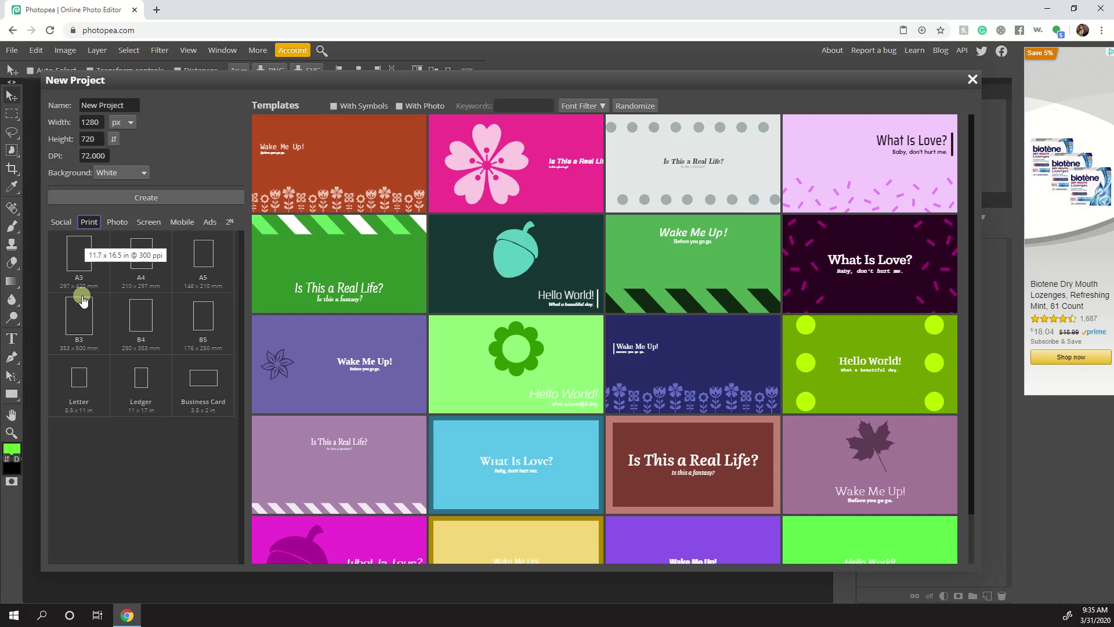
pyautogui.click(117, 223)
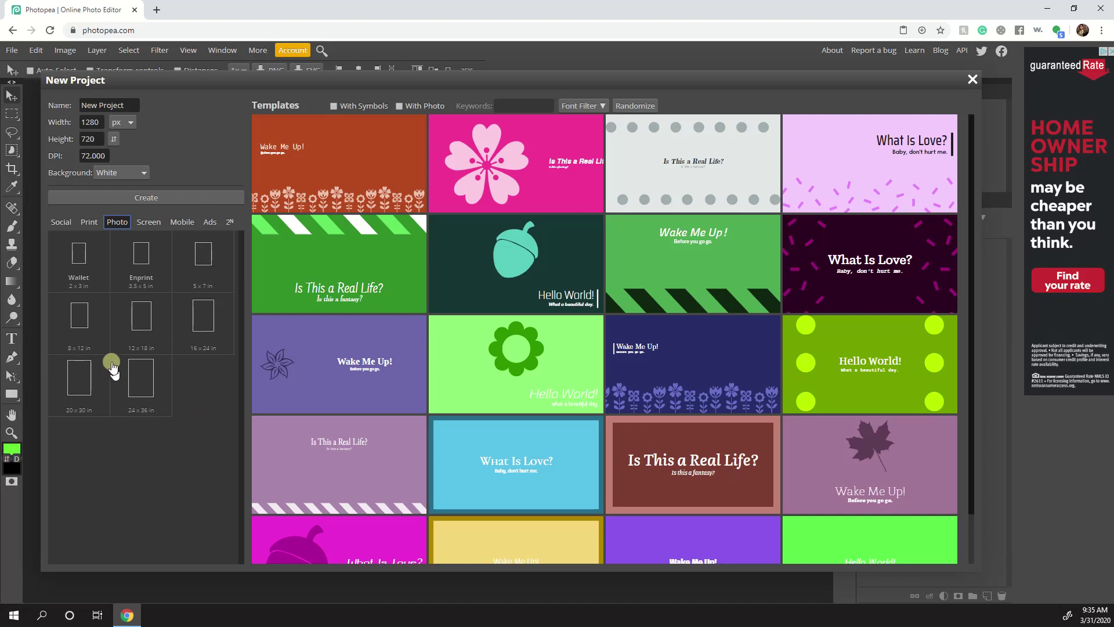
pyautogui.click(148, 222)
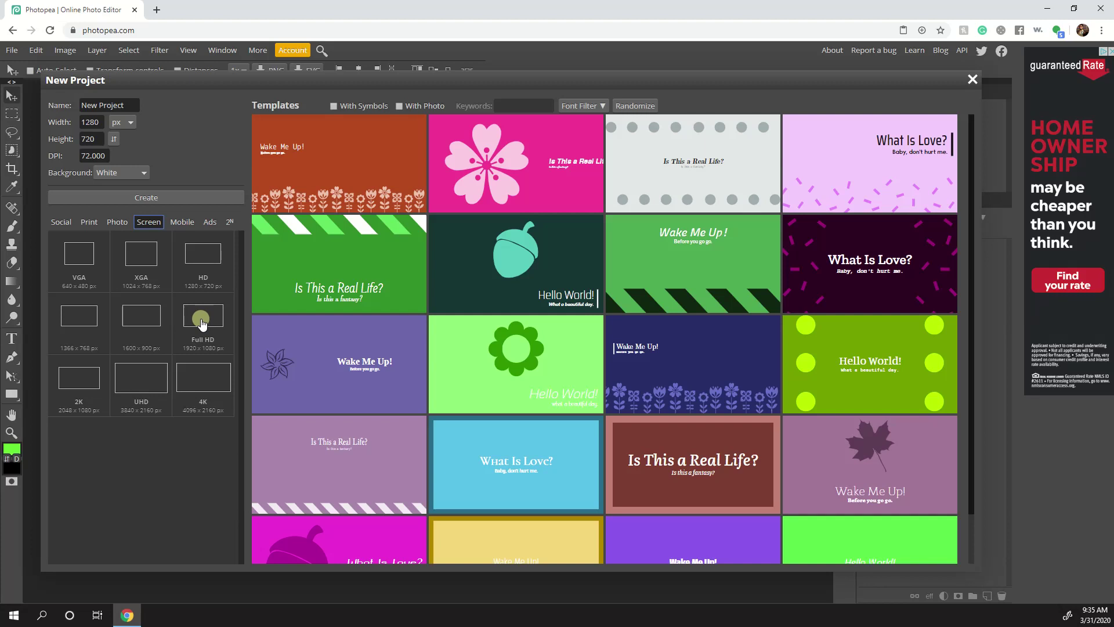
pyautogui.click(182, 226)
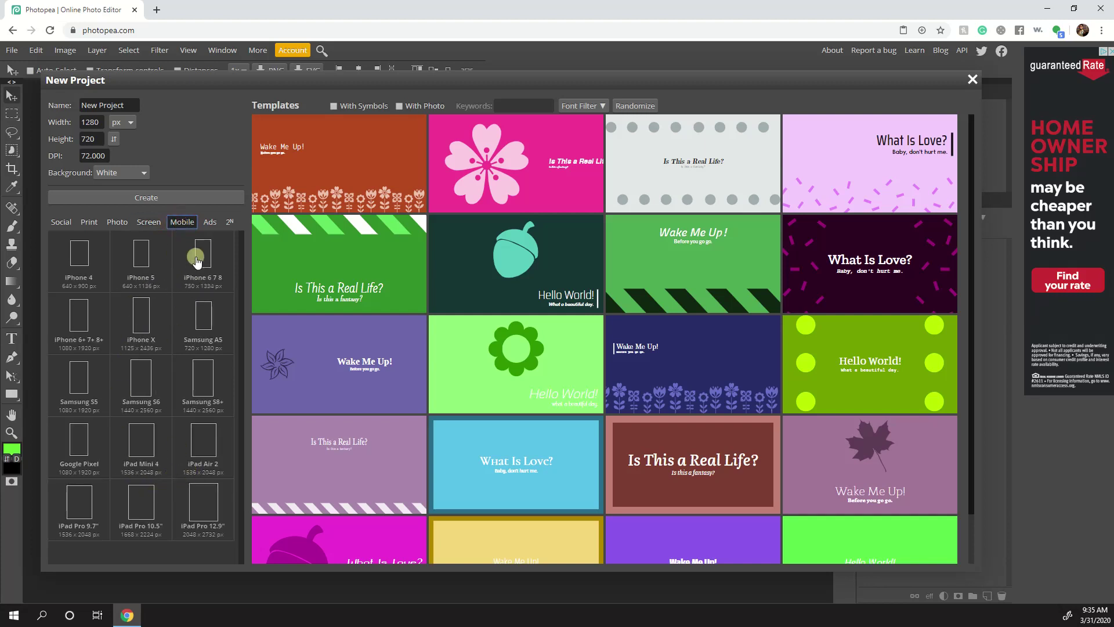
pyautogui.click(216, 222)
pyautogui.click(228, 222)
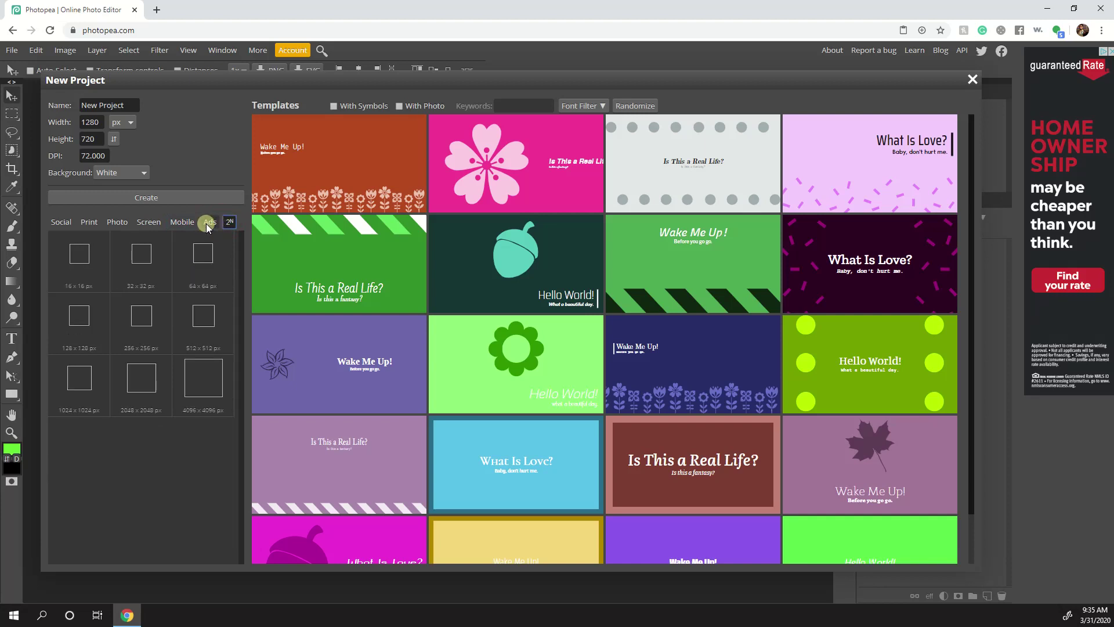
pyautogui.click(208, 223)
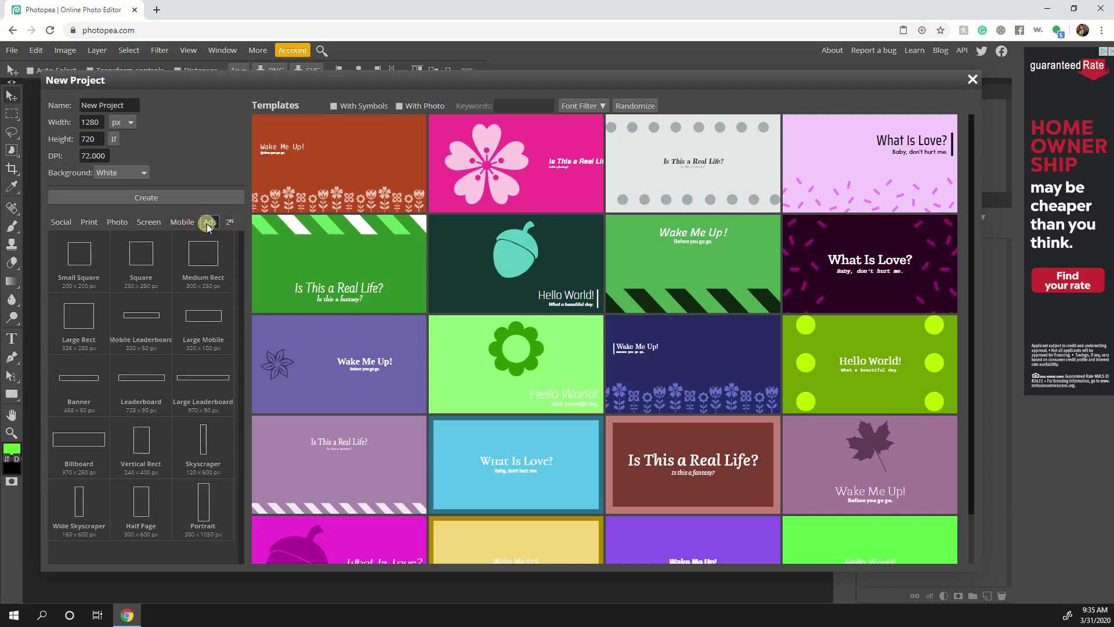
# - Create a project named DoggoCollage from the Full HD 1920 x 1080 px screen preset with a white background
pyautogui.click(149, 221)
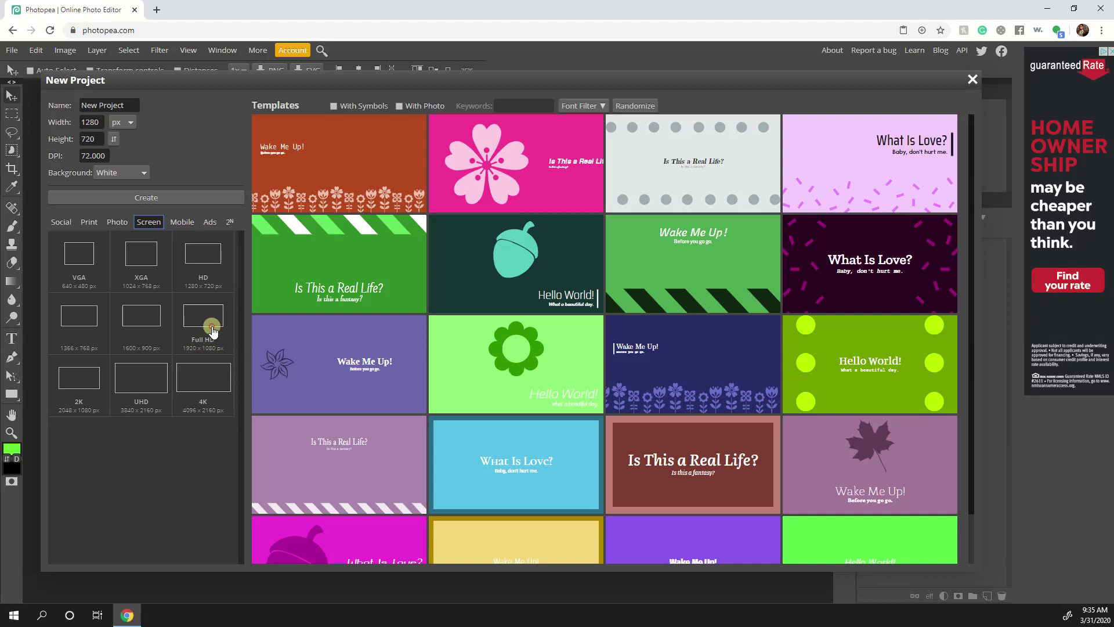
pyautogui.click(211, 329)
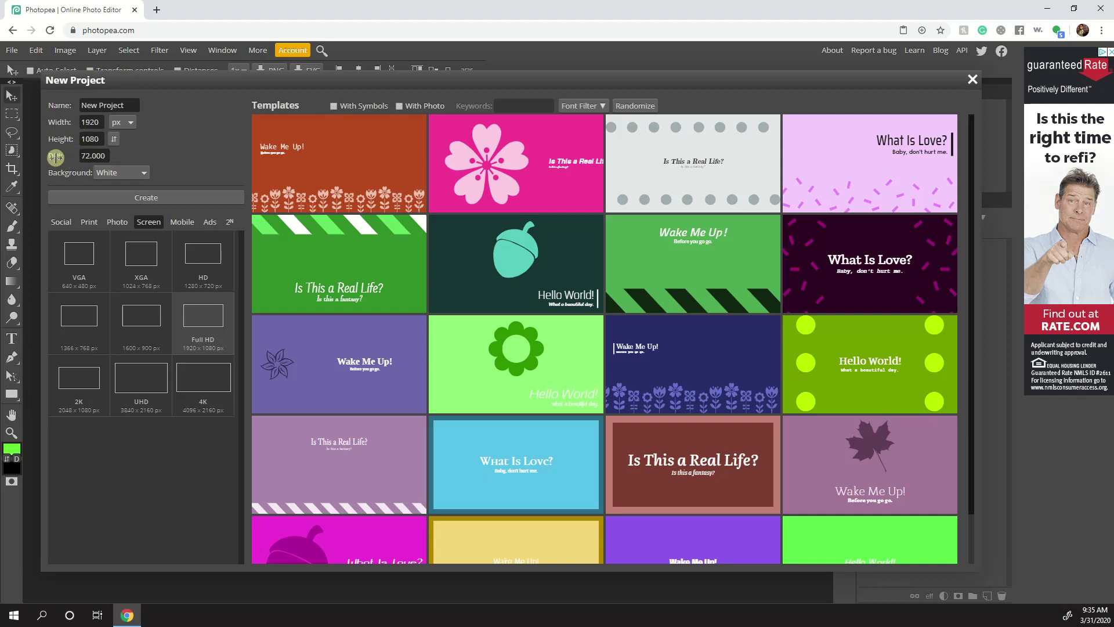
pyautogui.click(137, 169)
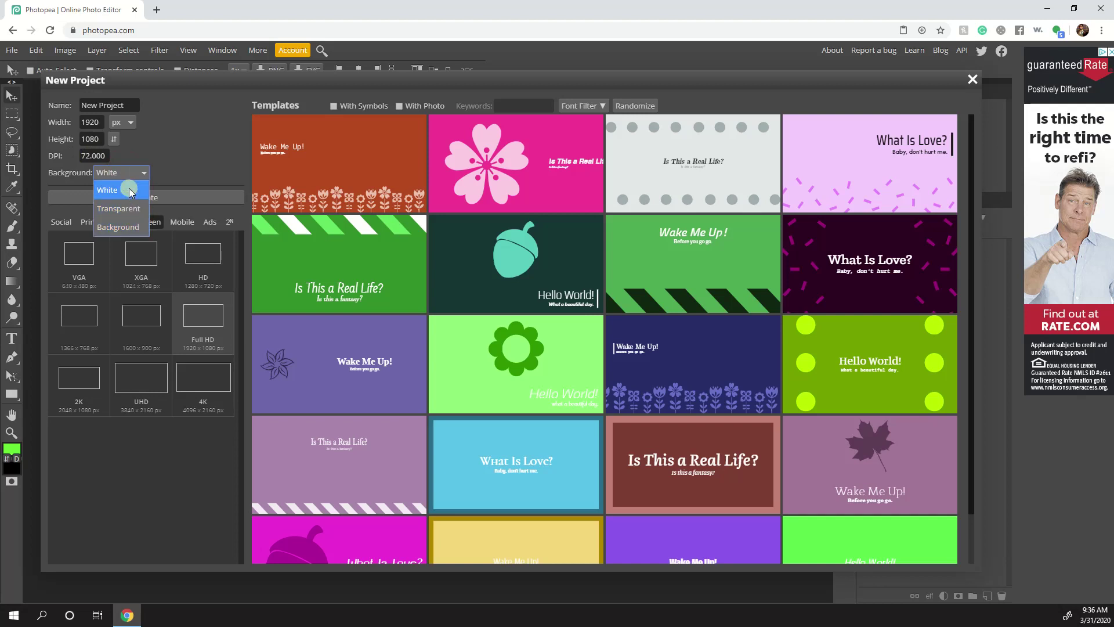
pyautogui.click(198, 146)
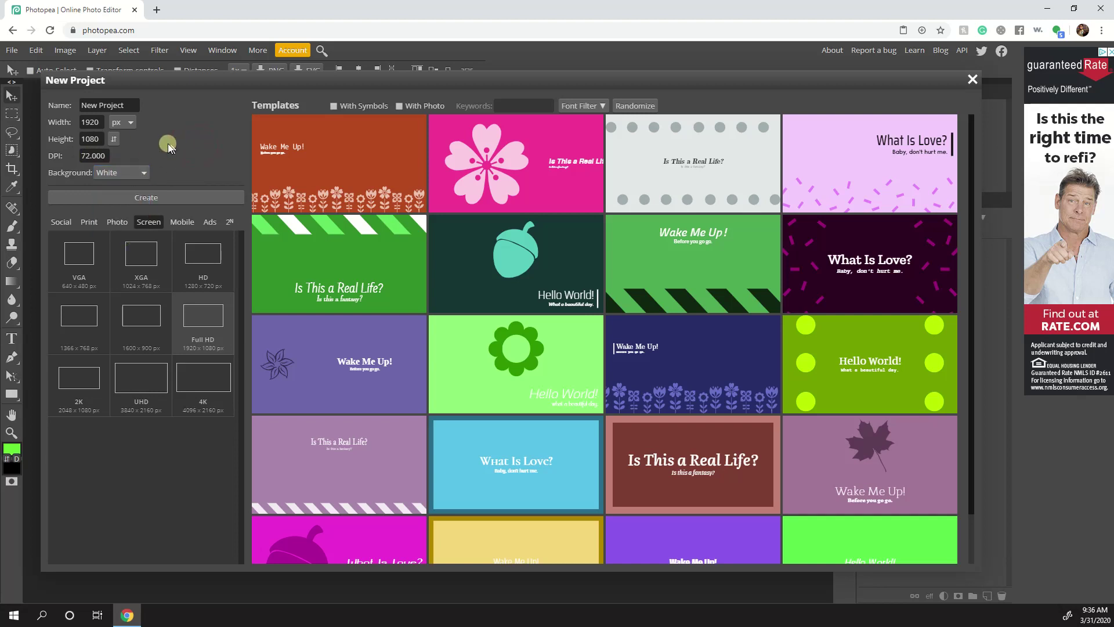
pyautogui.tripleClick(98, 109)
pyautogui.write('DoggoCollage')
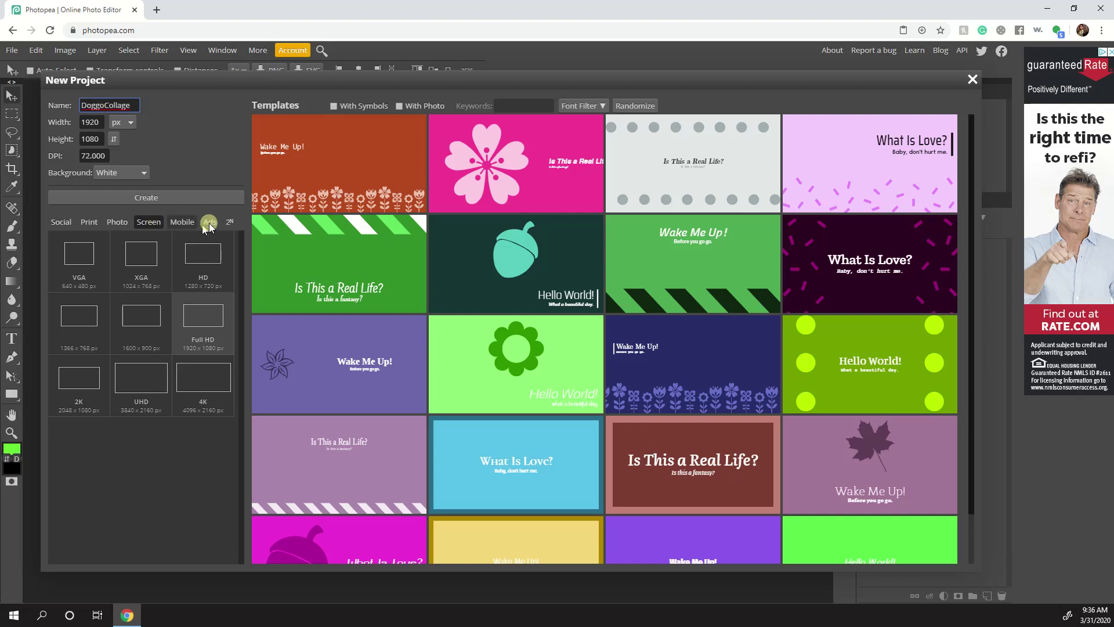
pyautogui.click(144, 199)
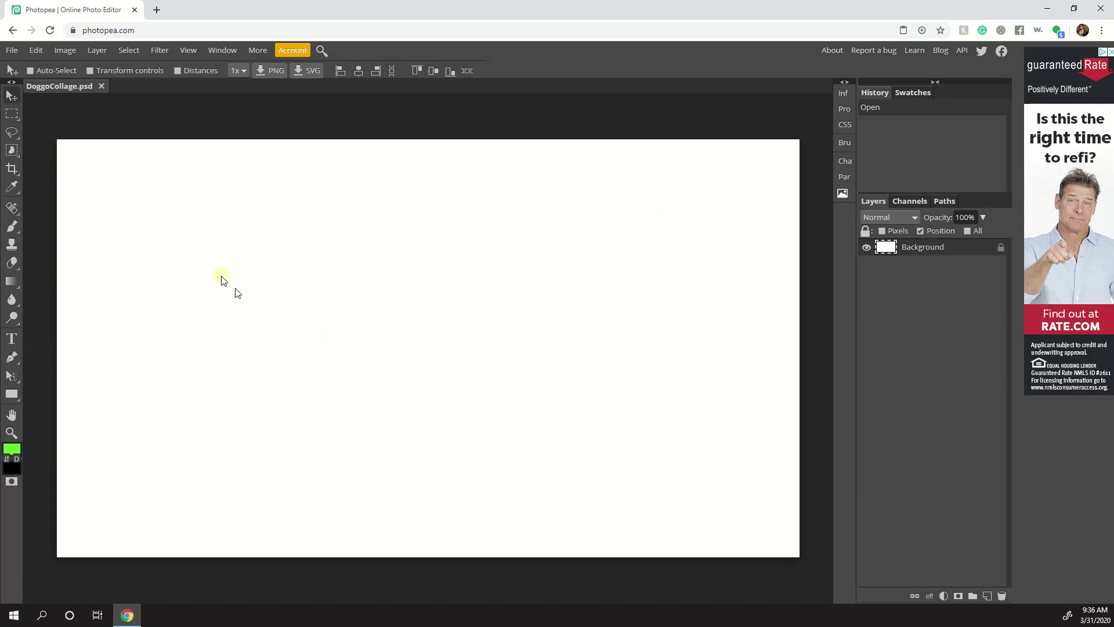
# - Zoom the view of the blank canvas out and in repeatedly, ending at the original magnification
pyautogui.click(350, 287)
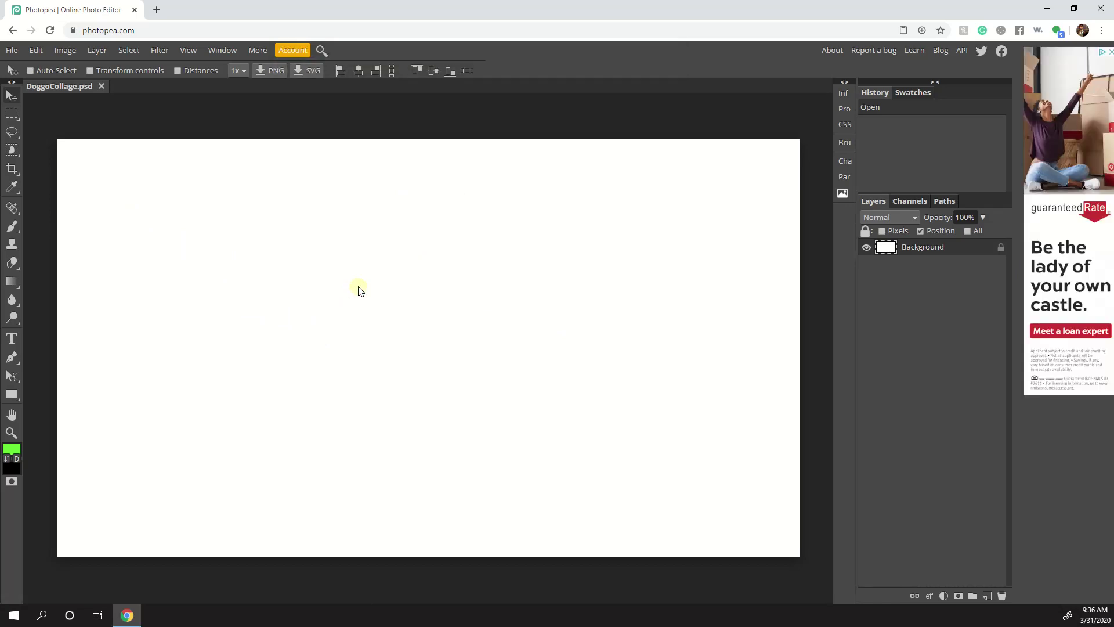
pyautogui.hotkey('ctrl', '-')
pyautogui.hotkey('ctrl', '-')
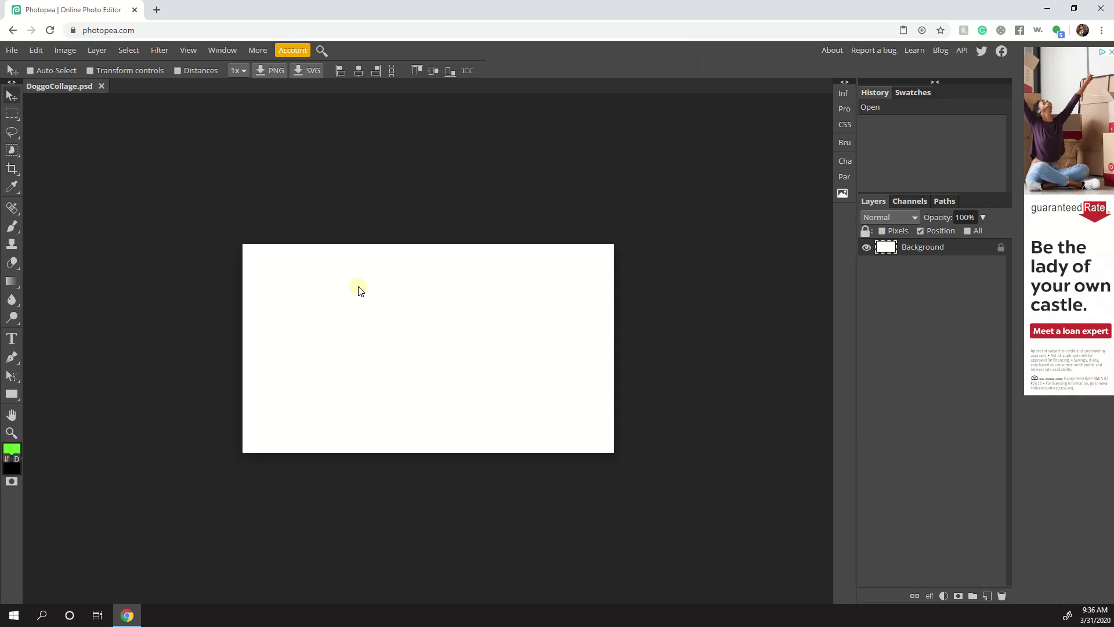
pyautogui.hotkey('ctrl', '+')
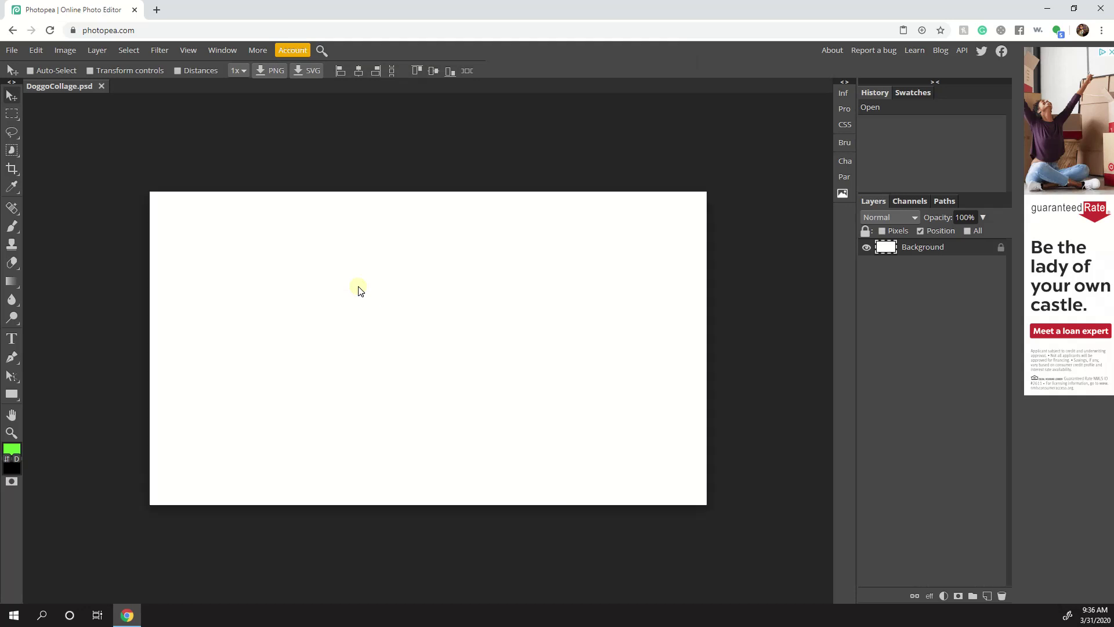
pyautogui.hotkey('ctrl', '-')
pyautogui.hotkey('ctrl', '+')
pyautogui.hotkey('ctrl', '+')
pyautogui.hotkey('ctrl', '-')
pyautogui.hotkey('ctrl', '-')
pyautogui.hotkey('ctrl', '+')
pyautogui.hotkey('ctrl', '+')
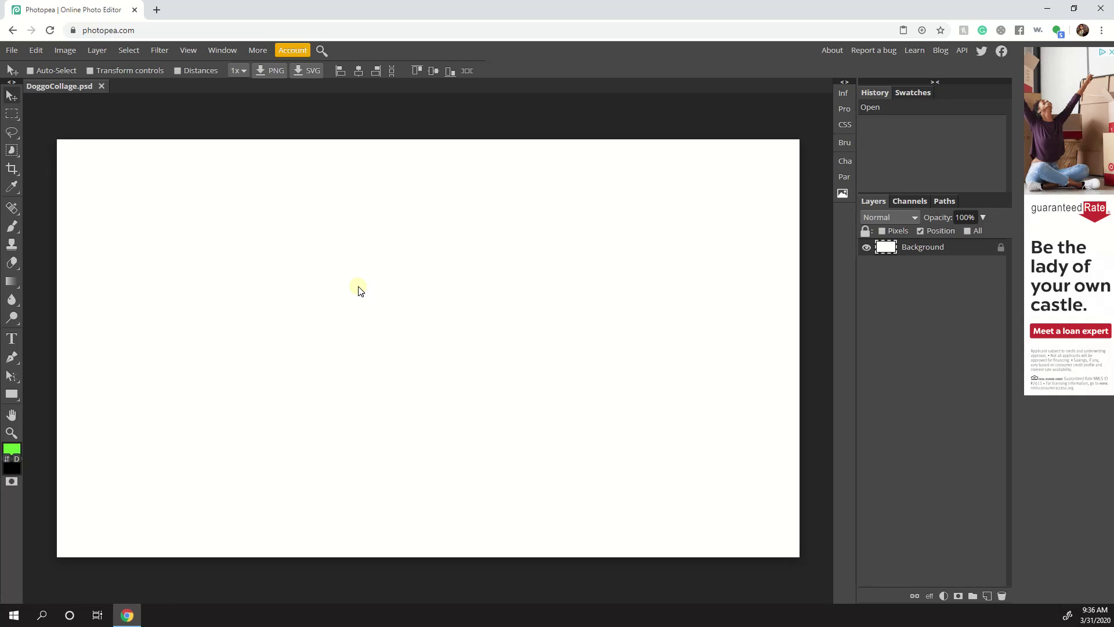
# - Magnify and reduce the canvas view with the Zoom tool several times, ending on the Move tool
pyautogui.click(11, 433)
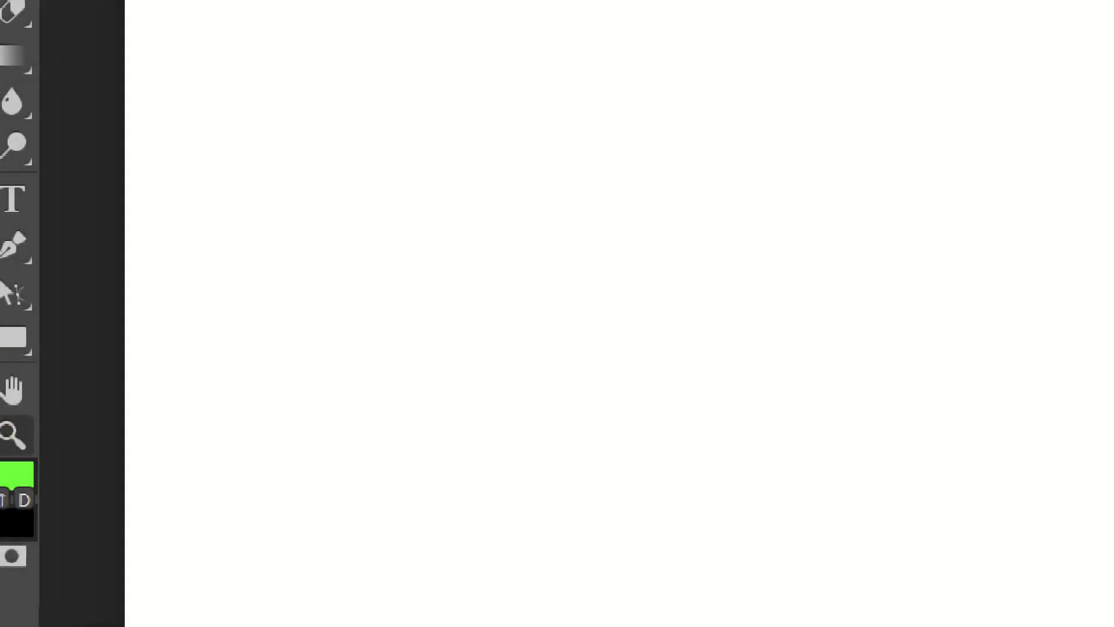
pyautogui.click(9, 437)
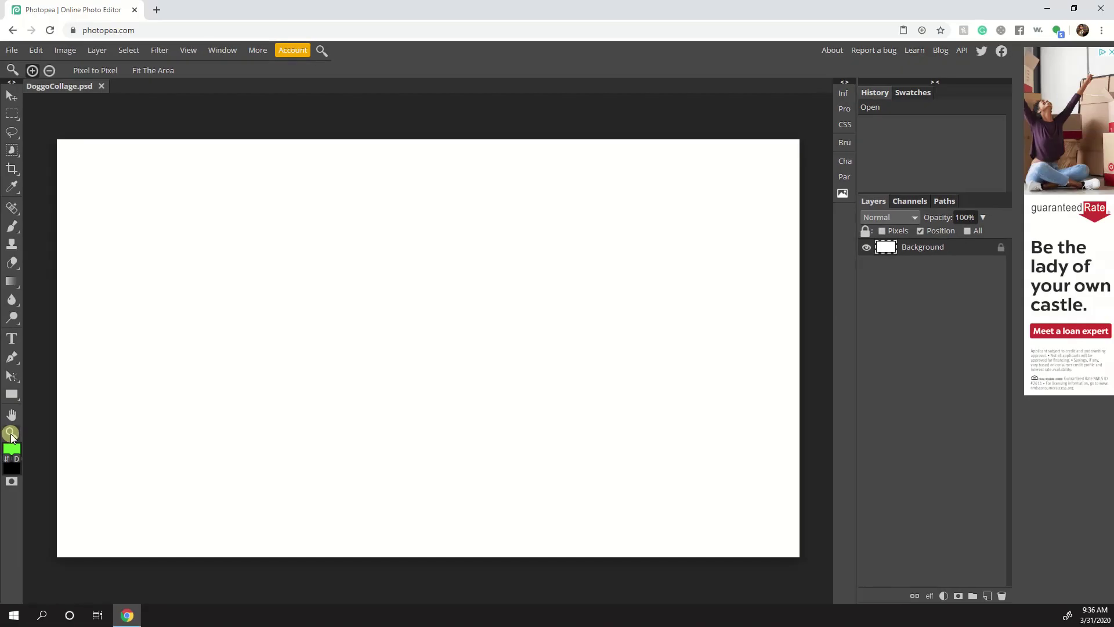
pyautogui.click(426, 315)
pyautogui.click(426, 315)
pyautogui.press('alt')
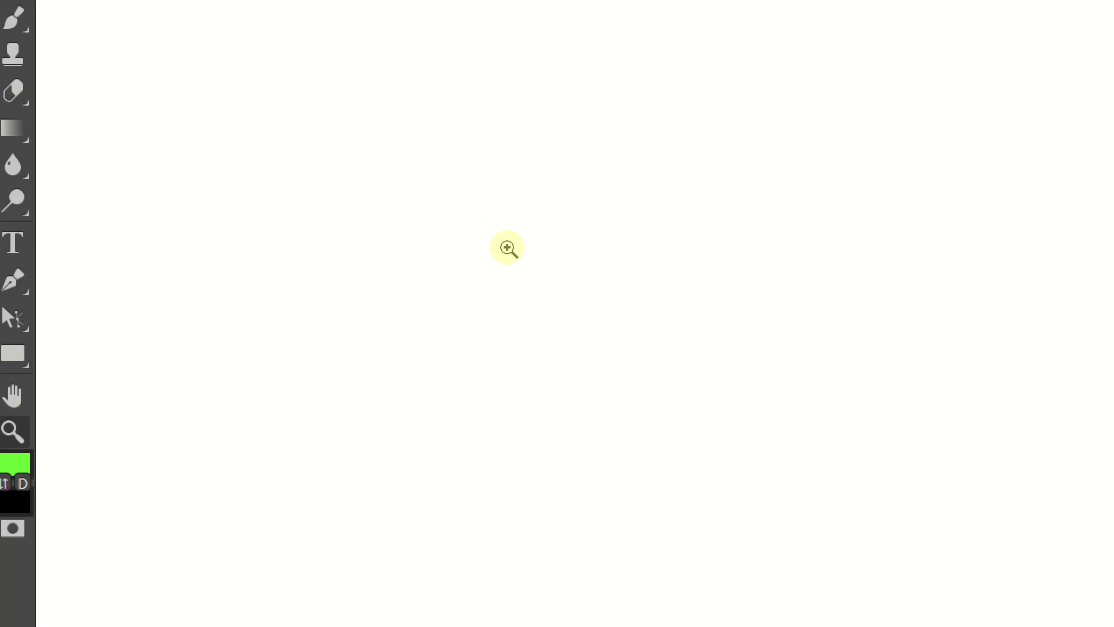
pyautogui.keyDown('alt'); pyautogui.click(507, 248); pyautogui.keyUp('alt')
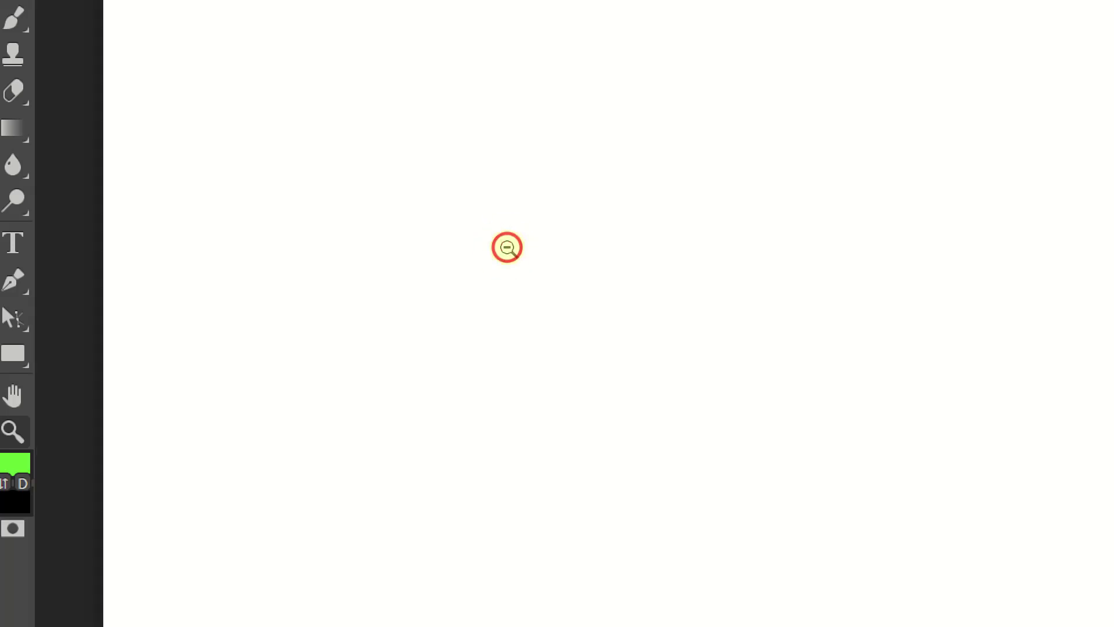
pyautogui.keyDown('alt'); pyautogui.click(507, 247); pyautogui.keyUp('alt')
pyautogui.keyDown('alt'); pyautogui.click(507, 248); pyautogui.keyUp('alt')
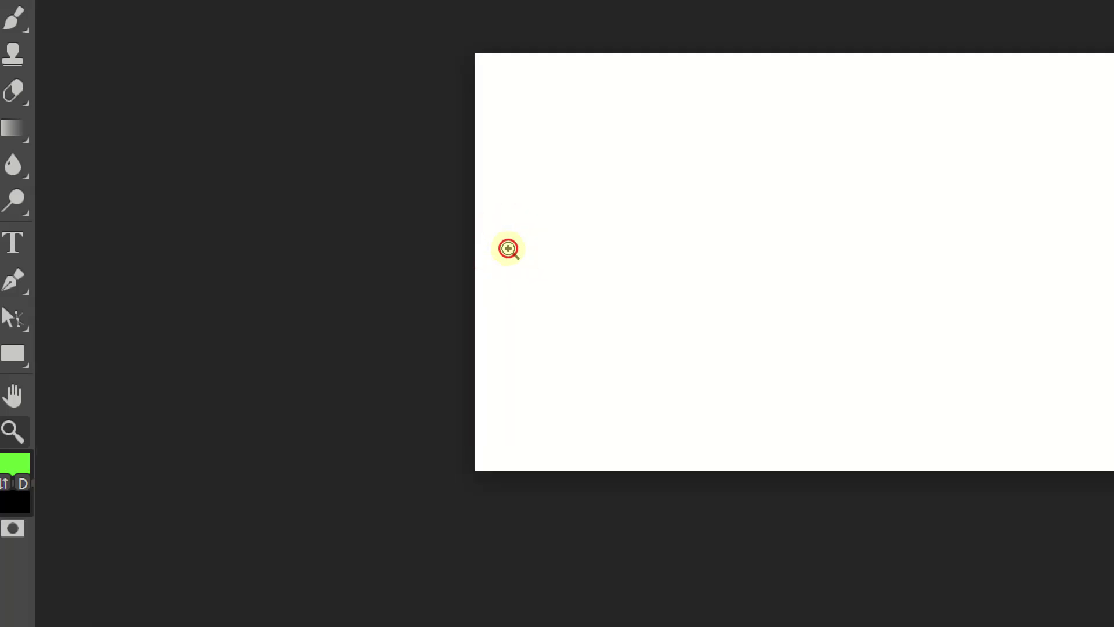
pyautogui.click(508, 248)
pyautogui.keyDown('alt'); pyautogui.click(509, 249); pyautogui.keyUp('alt')
pyautogui.click(509, 249)
pyautogui.keyDown('alt'); pyautogui.click(509, 249); pyautogui.keyUp('alt')
pyautogui.click(510, 249)
pyautogui.keyDown('alt'); pyautogui.click(512, 247); pyautogui.keyUp('alt')
pyautogui.click(513, 248)
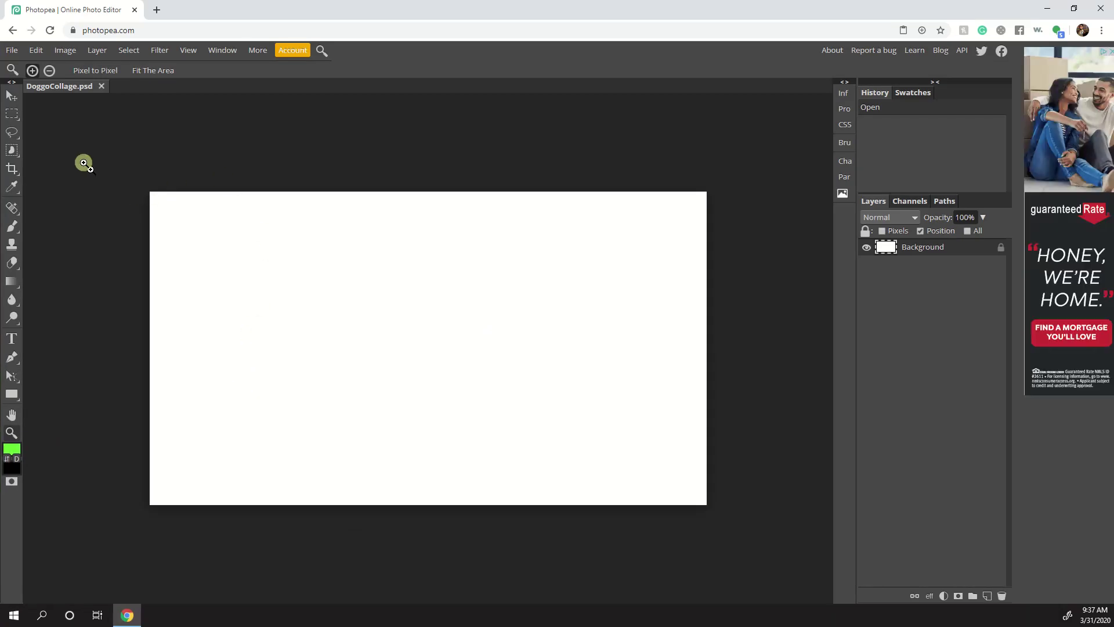
pyautogui.click(11, 97)
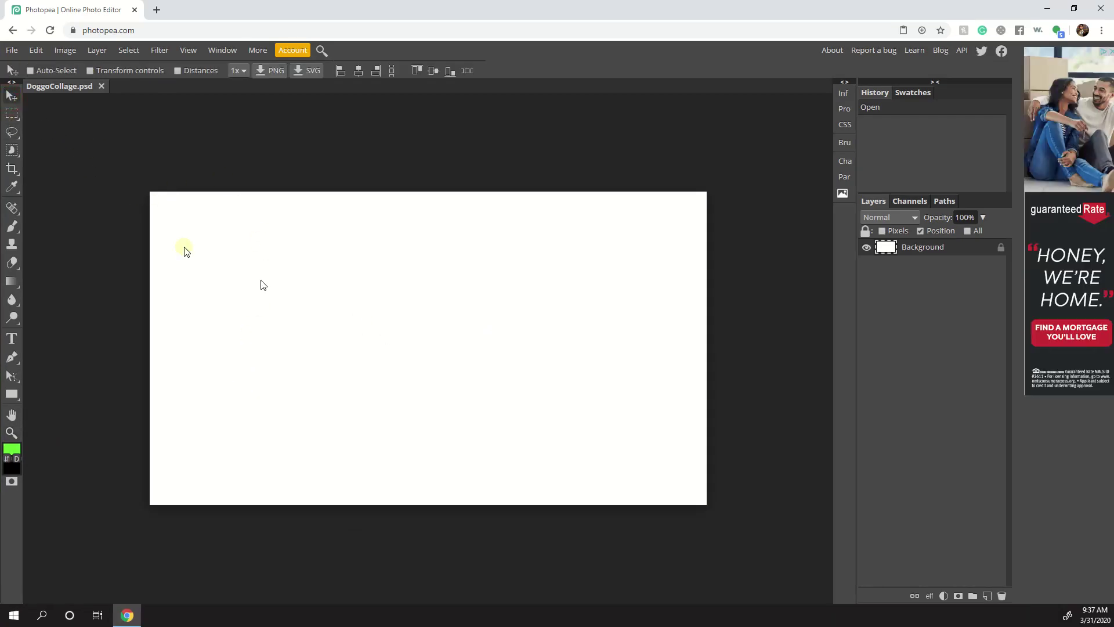
pyautogui.click(14, 99)
# - Place the Maxilicious photo from the Desktop's collage folder into the DoggoCollage project at full canvas size
pyautogui.click(12, 51)
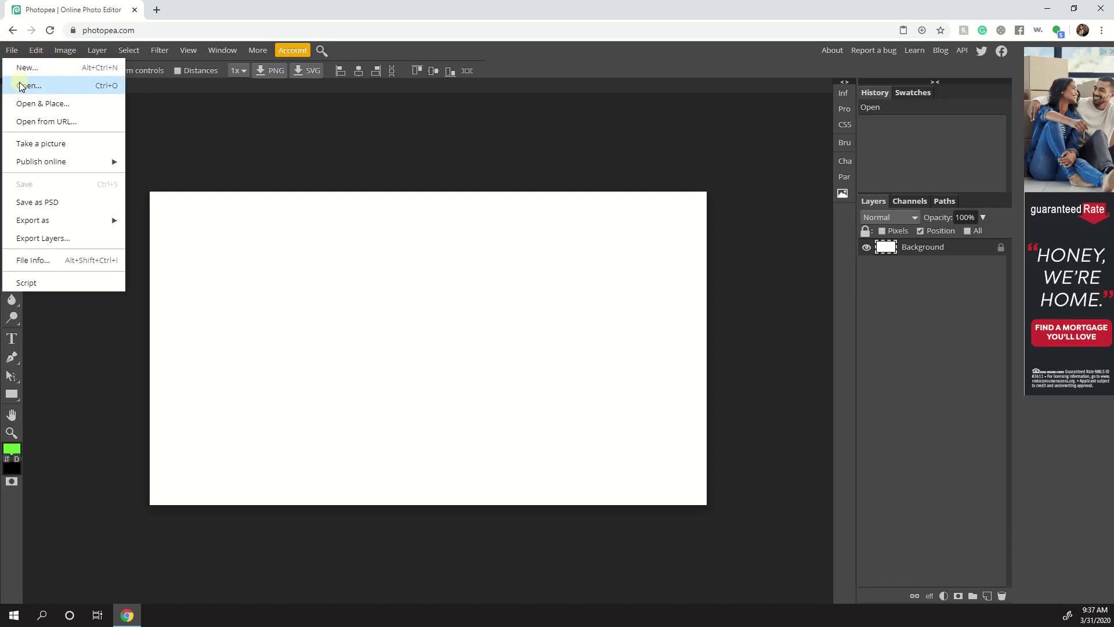
pyautogui.click(34, 104)
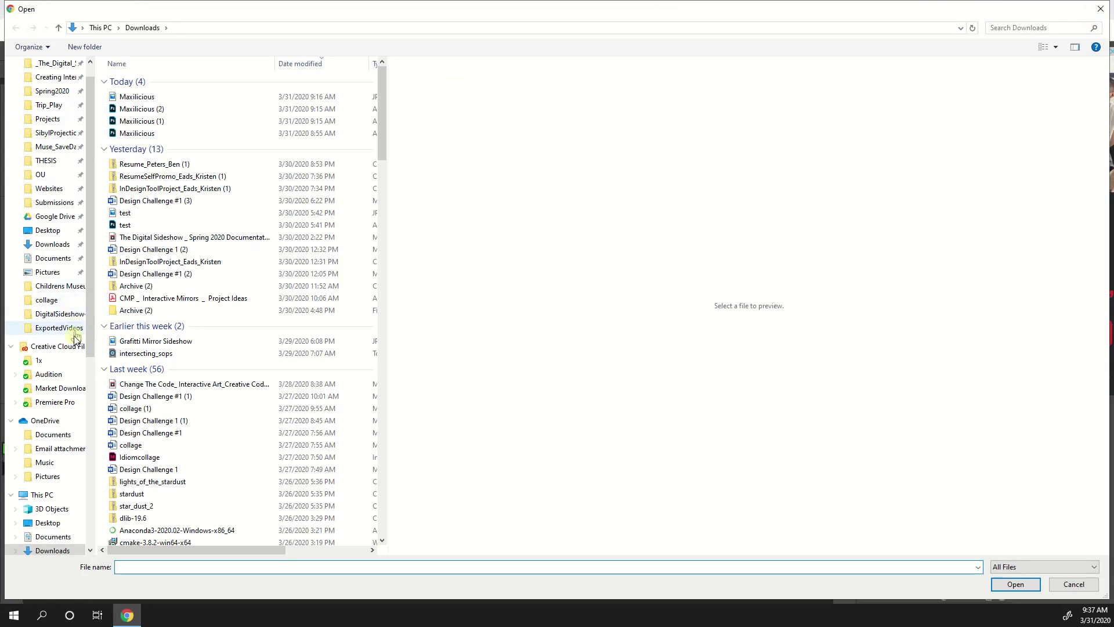
pyautogui.scroll(2, 55, 355)
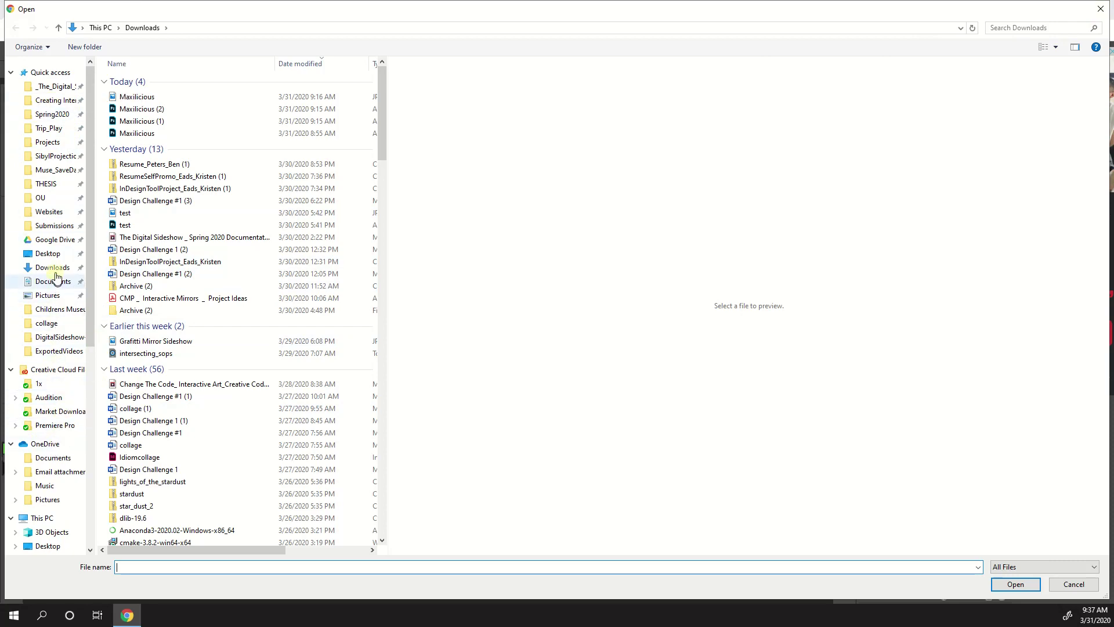
pyautogui.click(47, 253)
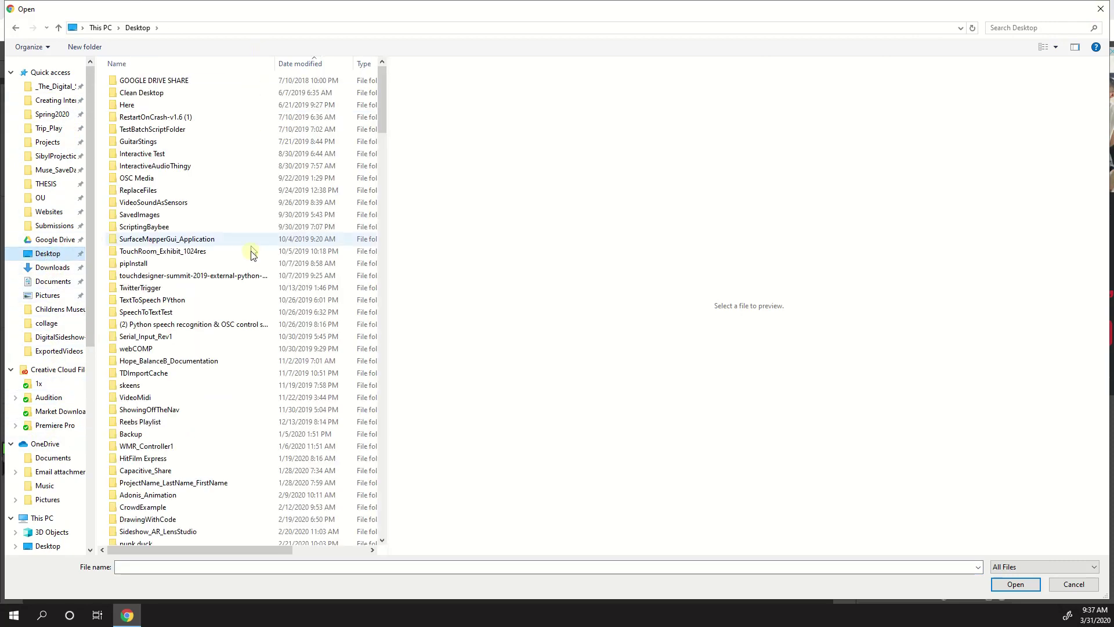
pyautogui.scroll(-5, 250, 258)
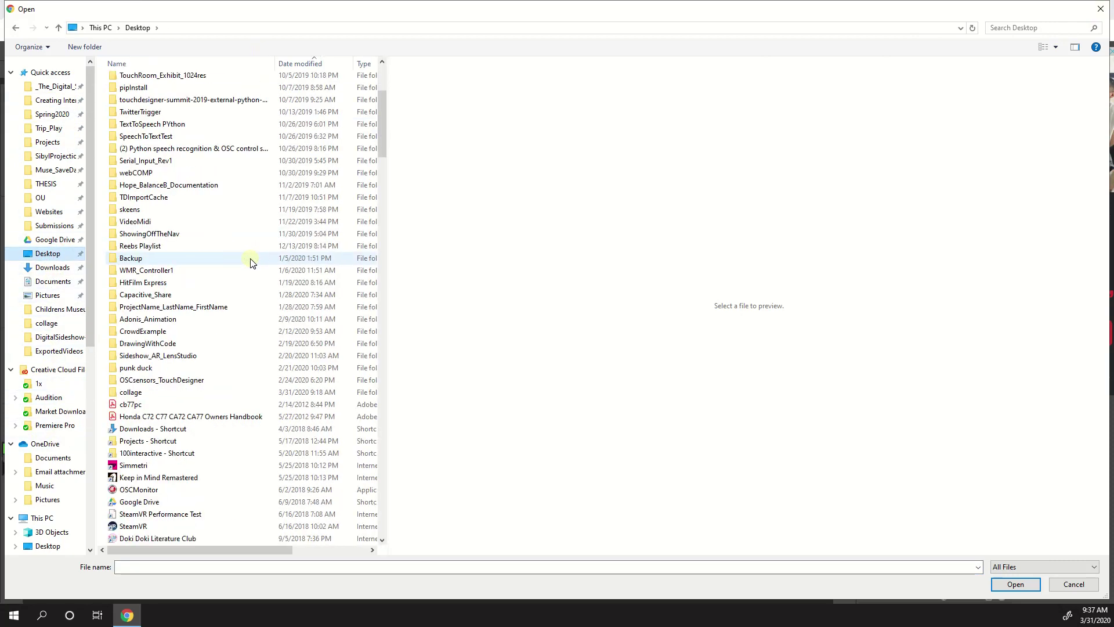
pyautogui.doubleClick(131, 392)
pyautogui.click(135, 115)
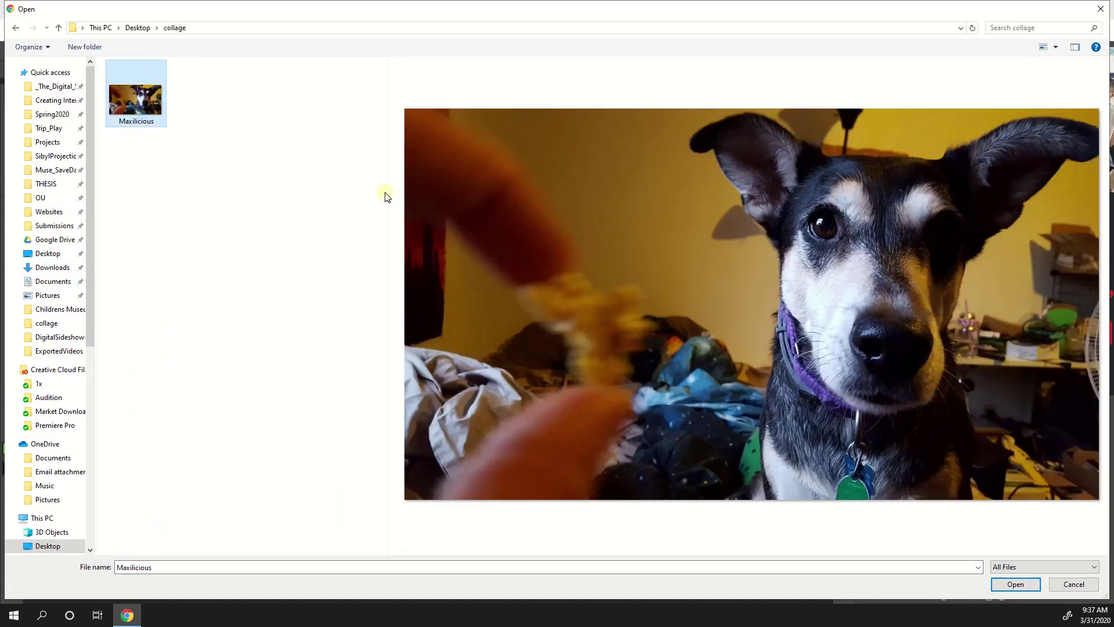
pyautogui.moveTo(387, 192); pyautogui.dragTo(257, 186)
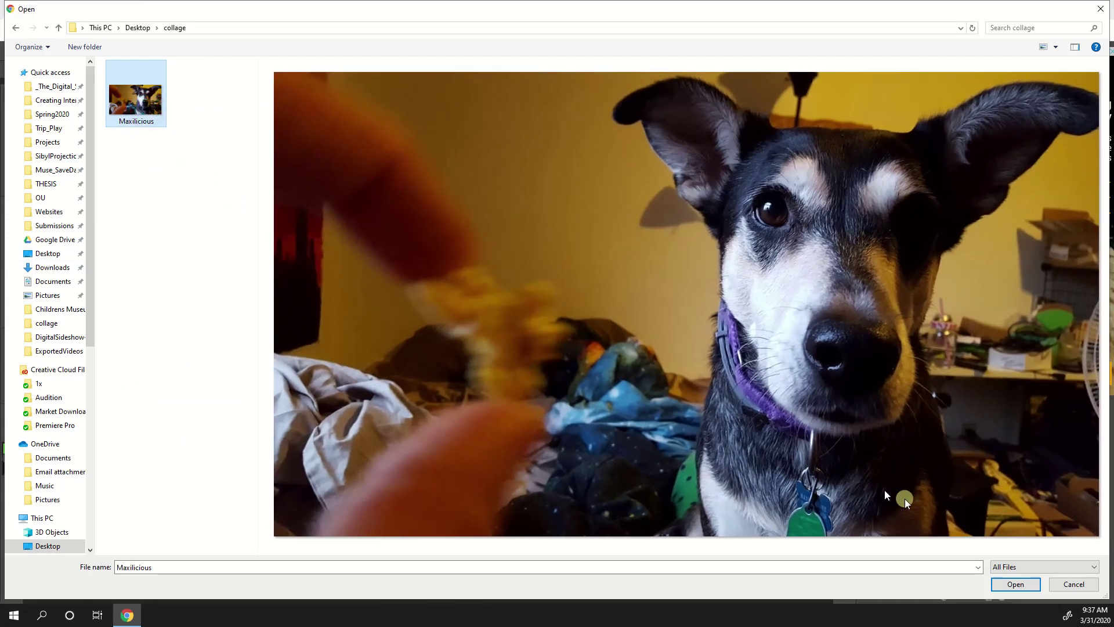
pyautogui.click(1012, 585)
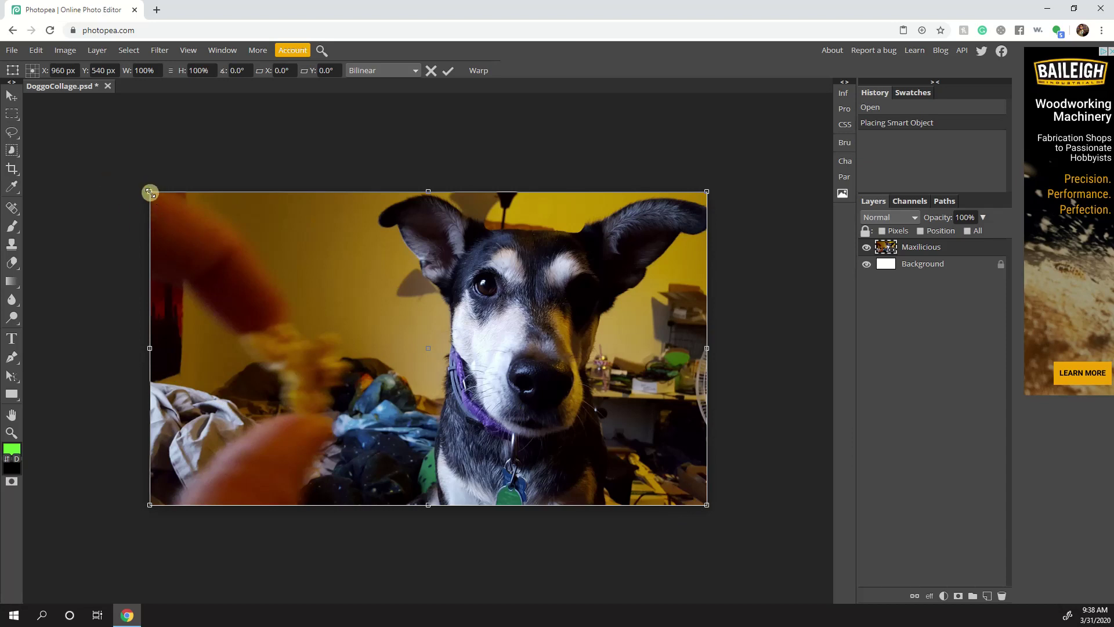
pyautogui.moveTo(152, 192); pyautogui.dragTo(148, 277)
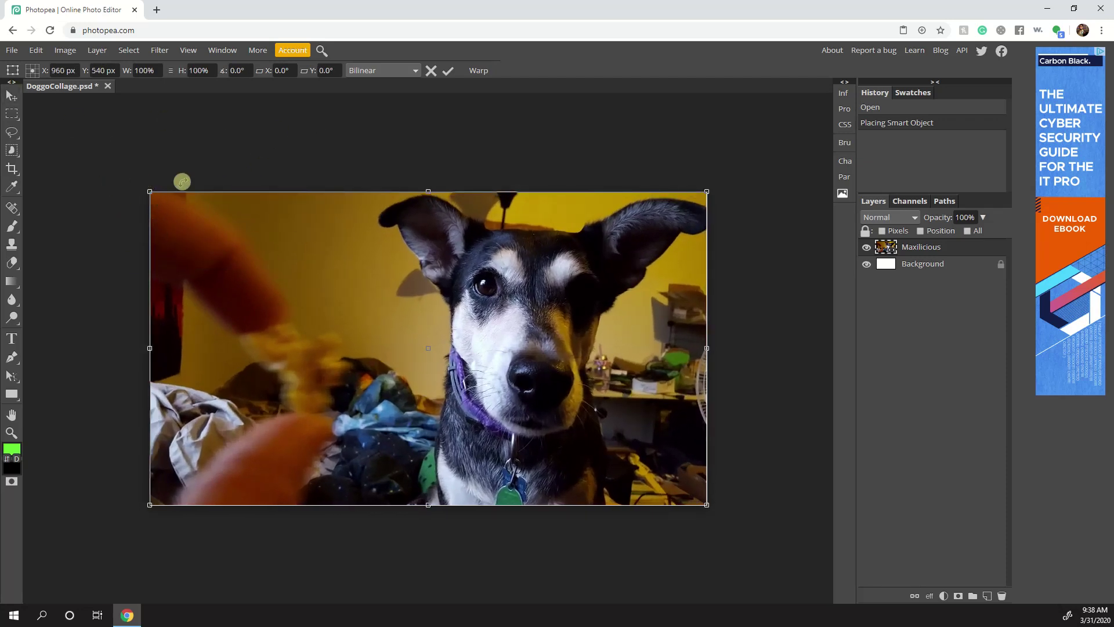
pyautogui.press('Return')
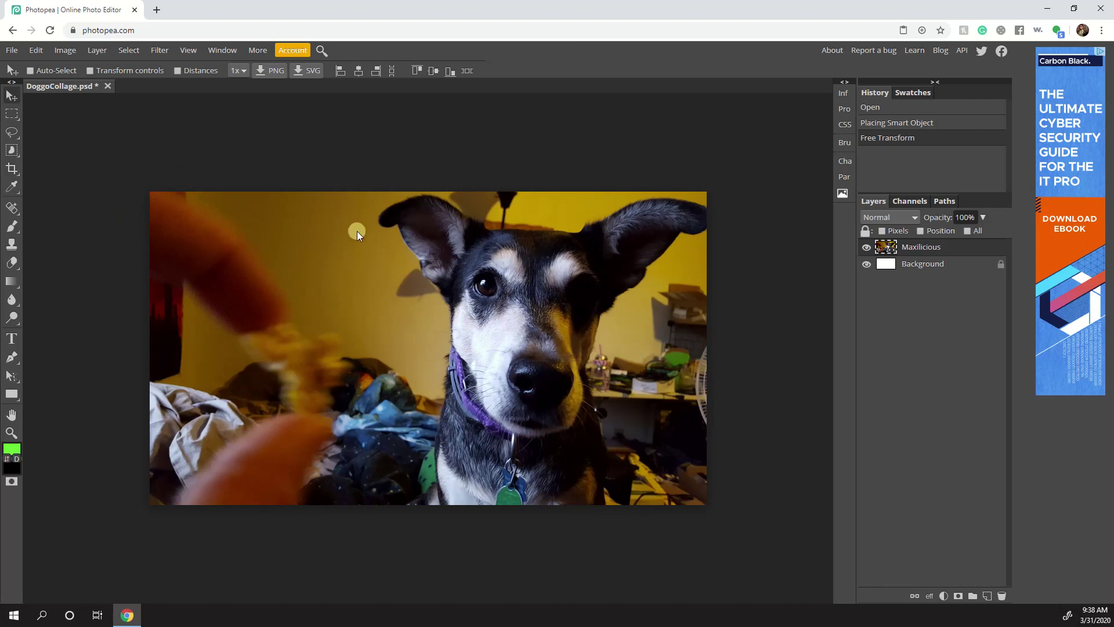
# - Open the Maxilicious photo from the collage folder as a separate document
pyautogui.click(11, 53)
pyautogui.click(31, 84)
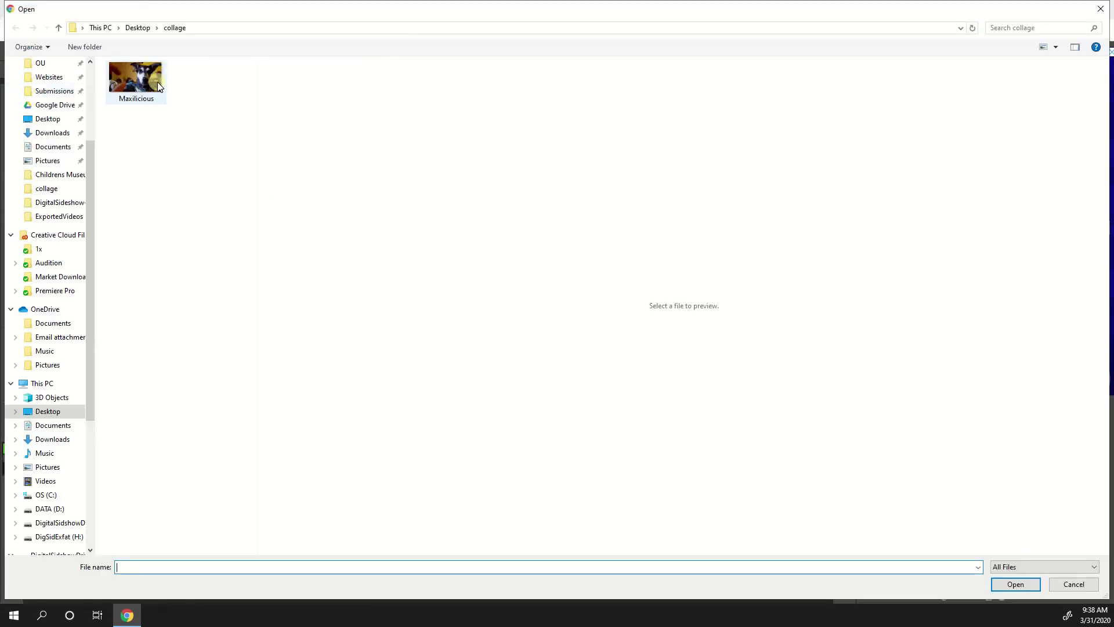
pyautogui.doubleClick(158, 81)
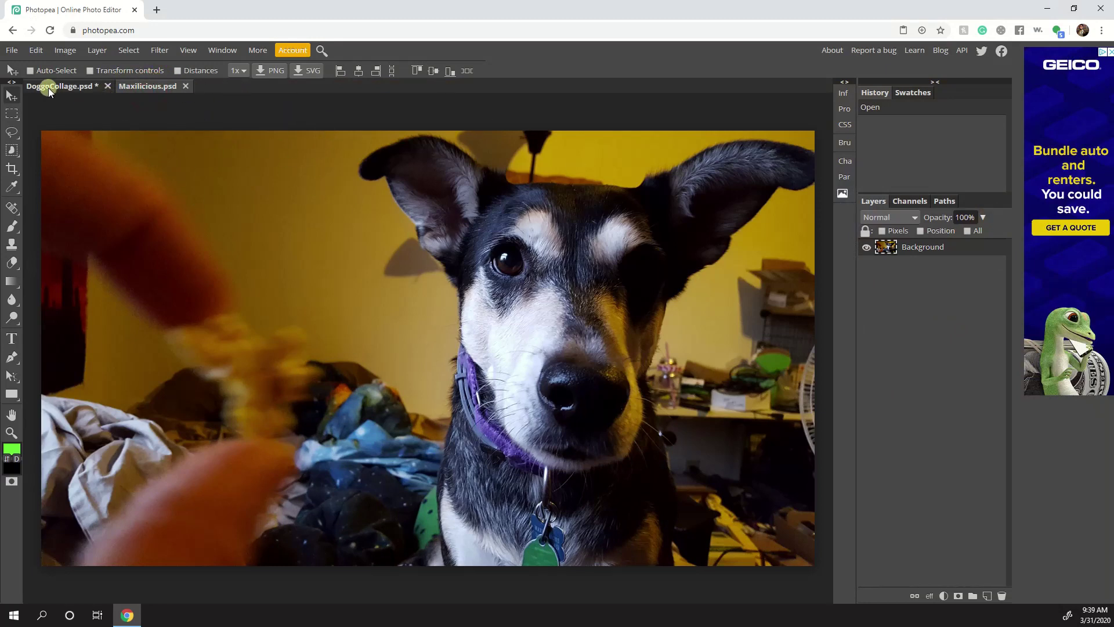
# - Switch back and forth between the DoggoCollage and Maxilicious documents and close Maxilicious
pyautogui.click(49, 88)
pyautogui.click(154, 86)
pyautogui.click(73, 86)
pyautogui.click(152, 85)
pyautogui.click(84, 86)
pyautogui.click(143, 86)
pyautogui.click(186, 86)
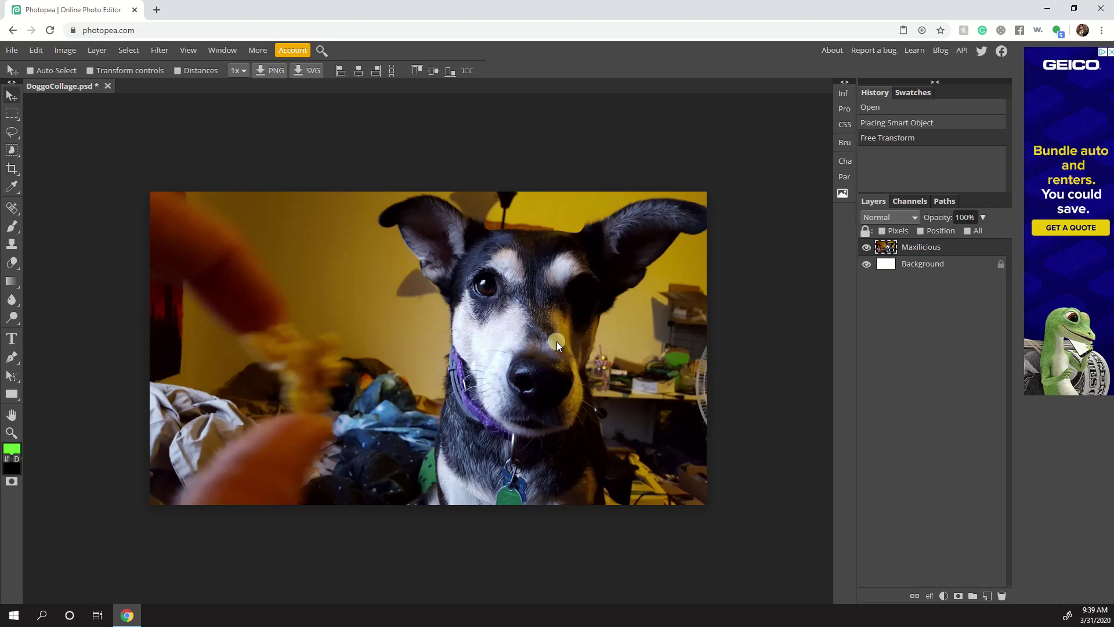
# - Move the Maxilicious photo down and slightly left, exposing the white background along two canvas edges
pyautogui.moveTo(556, 342); pyautogui.dragTo(525, 339)
pyautogui.moveTo(541, 270); pyautogui.dragTo(601, 341)
pyautogui.click(913, 265)
pyautogui.click(915, 247)
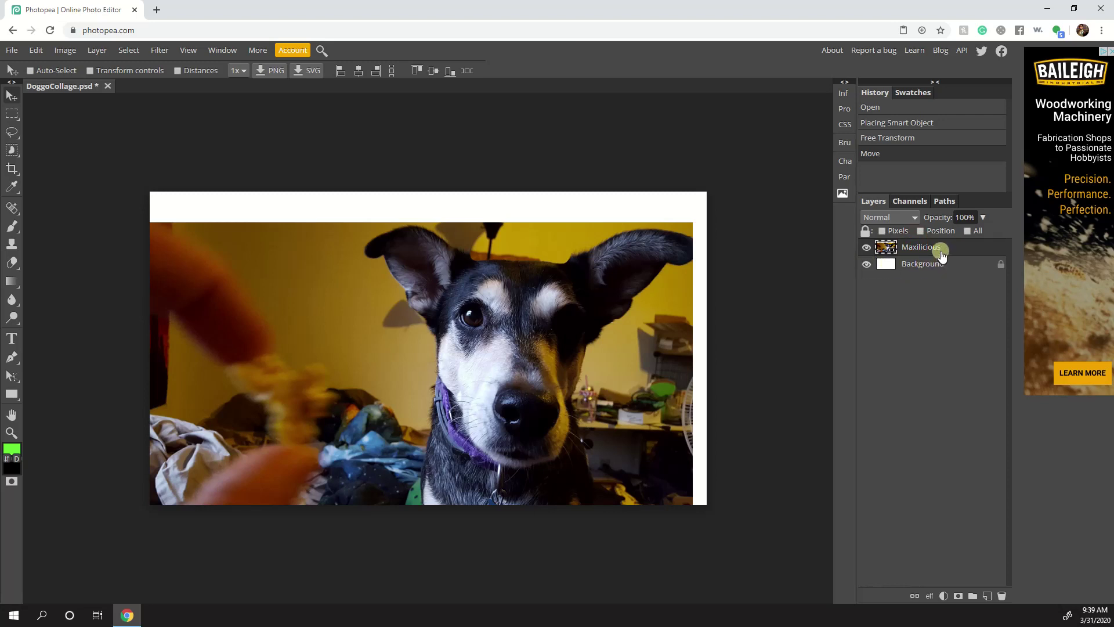
# - Try to move the white Background layer on the canvas
pyautogui.click(914, 265)
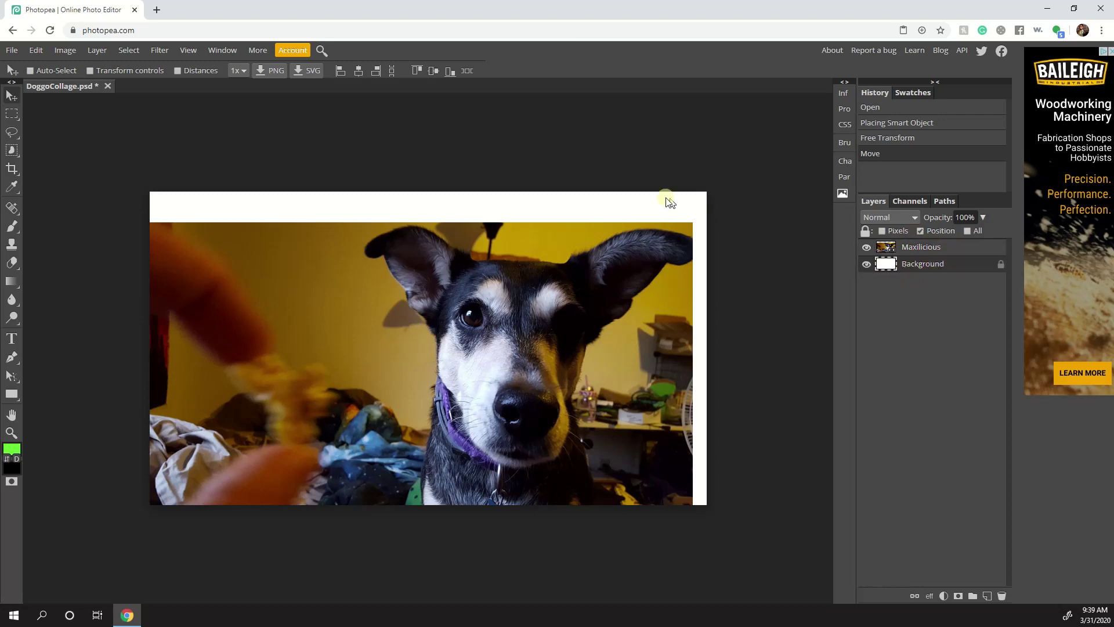
pyautogui.moveTo(666, 211); pyautogui.dragTo(564, 204)
pyautogui.click(645, 204)
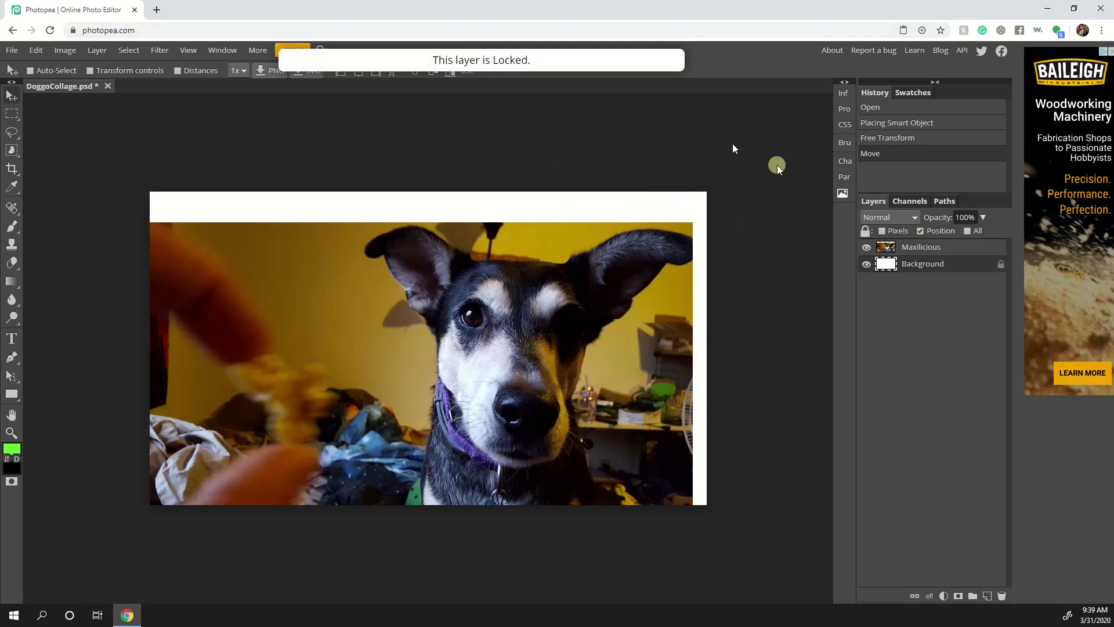
# - Lock all properties of the Background layer
pyautogui.click(920, 265)
pyautogui.click(617, 204)
pyautogui.click(1002, 268)
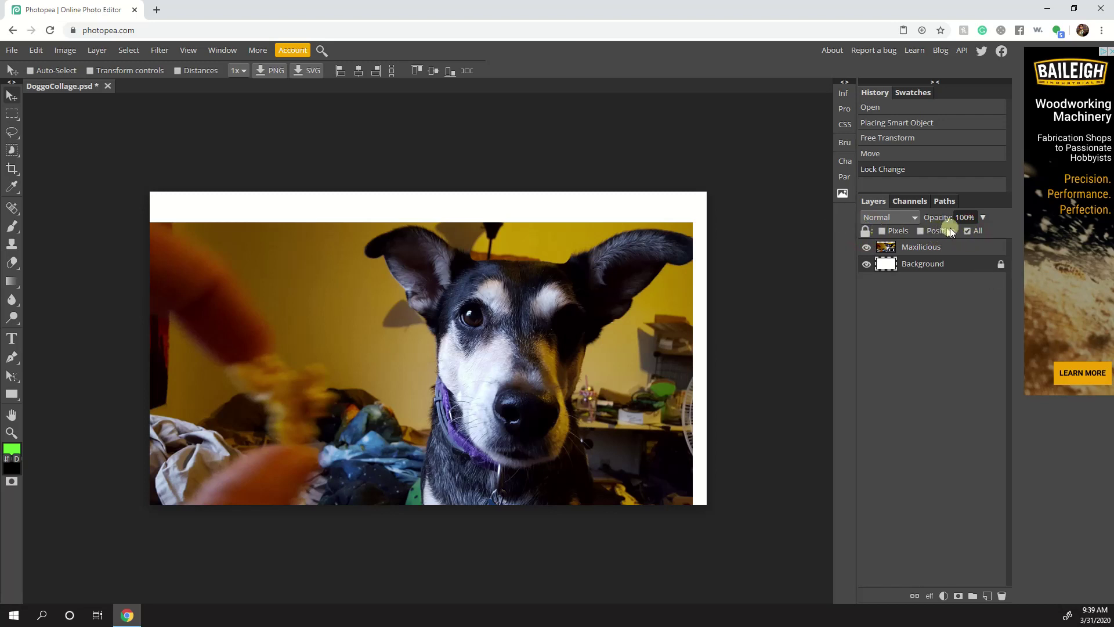
# - Enable Auto-Select for the Move tool and shift the Maxilicious photo around the canvas
pyautogui.click(929, 248)
pyautogui.moveTo(532, 325)
pyautogui.mouseDown()
pyautogui.moveTo(590, 353)
pyautogui.moveTo(422, 364)
pyautogui.moveTo(576, 392)
pyautogui.moveTo(517, 374)
pyautogui.moveTo(545, 330)
pyautogui.moveTo(464, 268)
pyautogui.moveTo(552, 264)
pyautogui.moveTo(542, 308)
pyautogui.moveTo(505, 331)
pyautogui.moveTo(578, 339)
pyautogui.moveTo(532, 325)
pyautogui.moveTo(535, 312)
pyautogui.mouseUp()
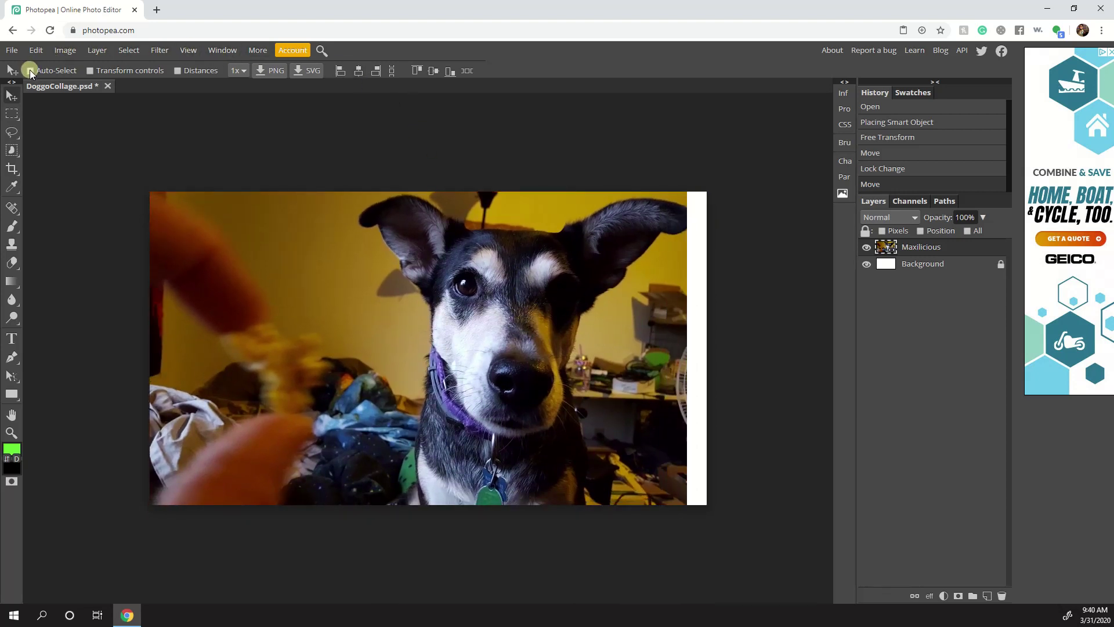
pyautogui.click(11, 113)
pyautogui.click(12, 96)
pyautogui.click(11, 95)
pyautogui.click(15, 99)
pyautogui.moveTo(492, 343); pyautogui.dragTo(408, 259)
pyautogui.moveTo(553, 293); pyautogui.dragTo(432, 399)
pyautogui.moveTo(266, 290); pyautogui.dragTo(605, 272)
pyautogui.moveTo(586, 353); pyautogui.dragTo(470, 348)
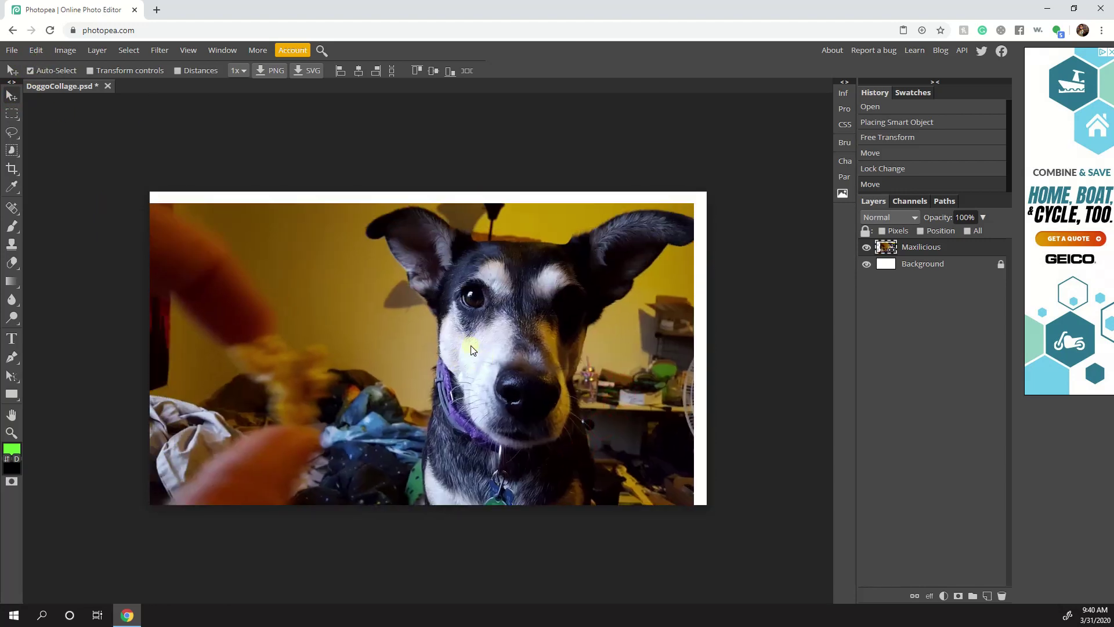
# - Turn on the Move tool's transform controls and reposition the Maxilicious photo with them showing
pyautogui.click(90, 72)
pyautogui.moveTo(404, 339); pyautogui.dragTo(450, 307)
pyautogui.moveTo(517, 315); pyautogui.dragTo(468, 347)
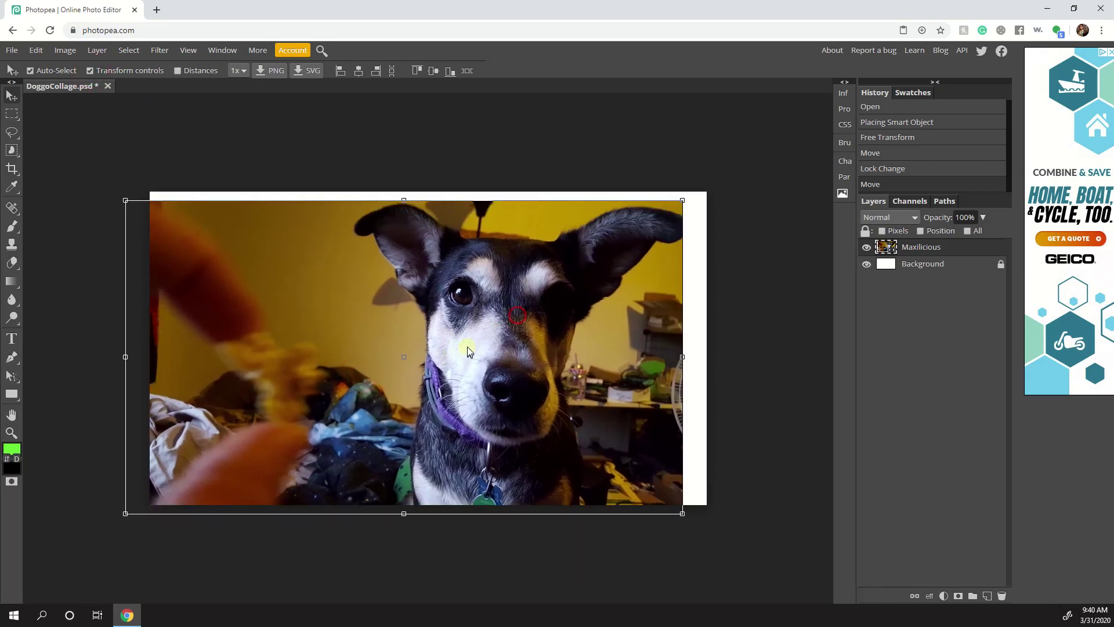
pyautogui.click(91, 71)
pyautogui.click(90, 71)
pyautogui.moveTo(501, 325); pyautogui.dragTo(460, 326)
# - Try squashing the Maxilicious photo to 50% height, cancel the transform and move the photo back over the canvas
pyautogui.moveTo(643, 202); pyautogui.dragTo(656, 356)
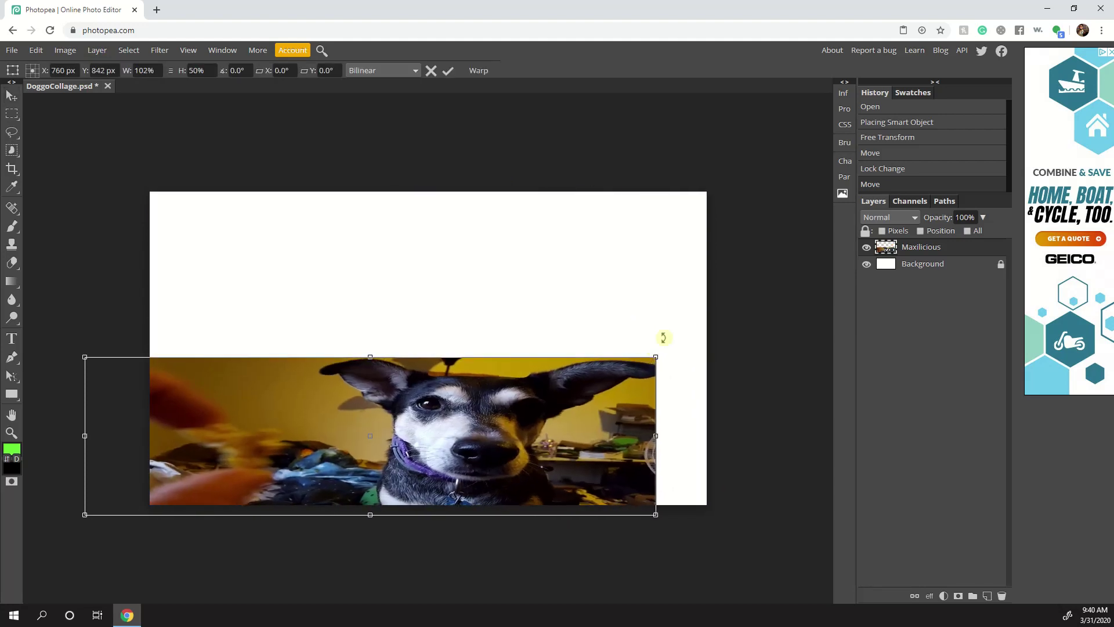
pyautogui.press('Escape')
pyautogui.moveTo(470, 325); pyautogui.dragTo(514, 323)
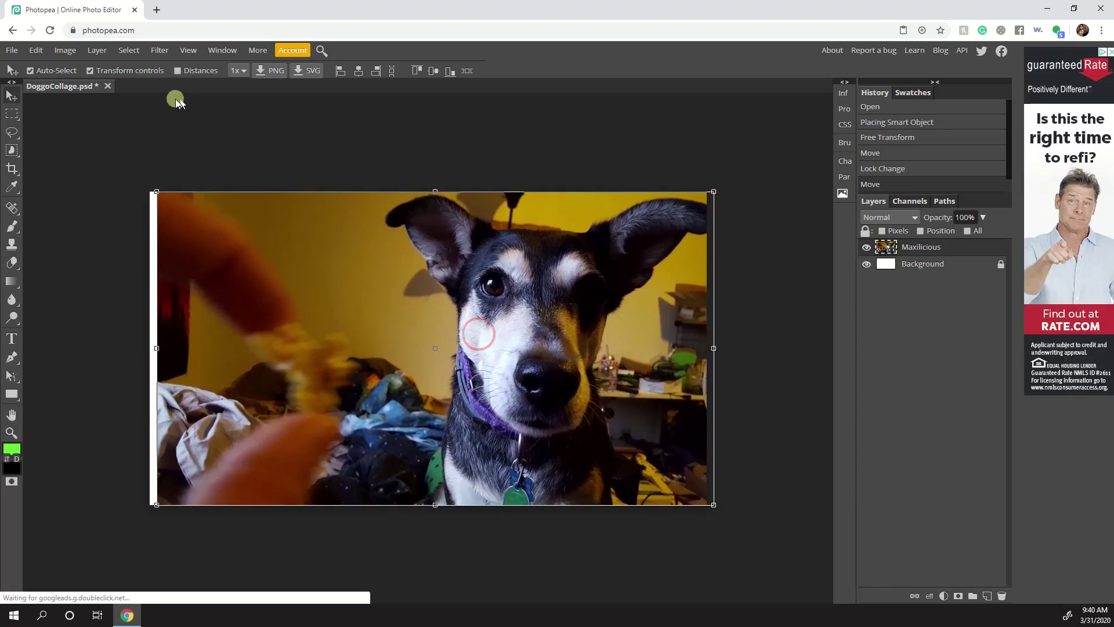
# - Undo the last photo move and redo it
pyautogui.click(41, 48)
pyautogui.click(57, 68)
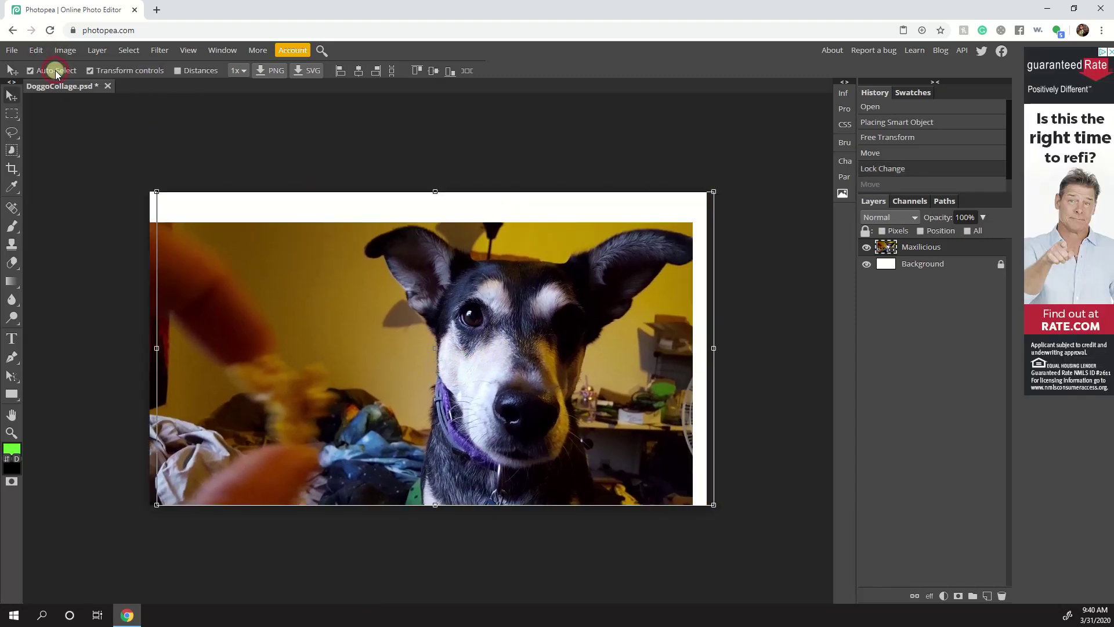
pyautogui.click(37, 50)
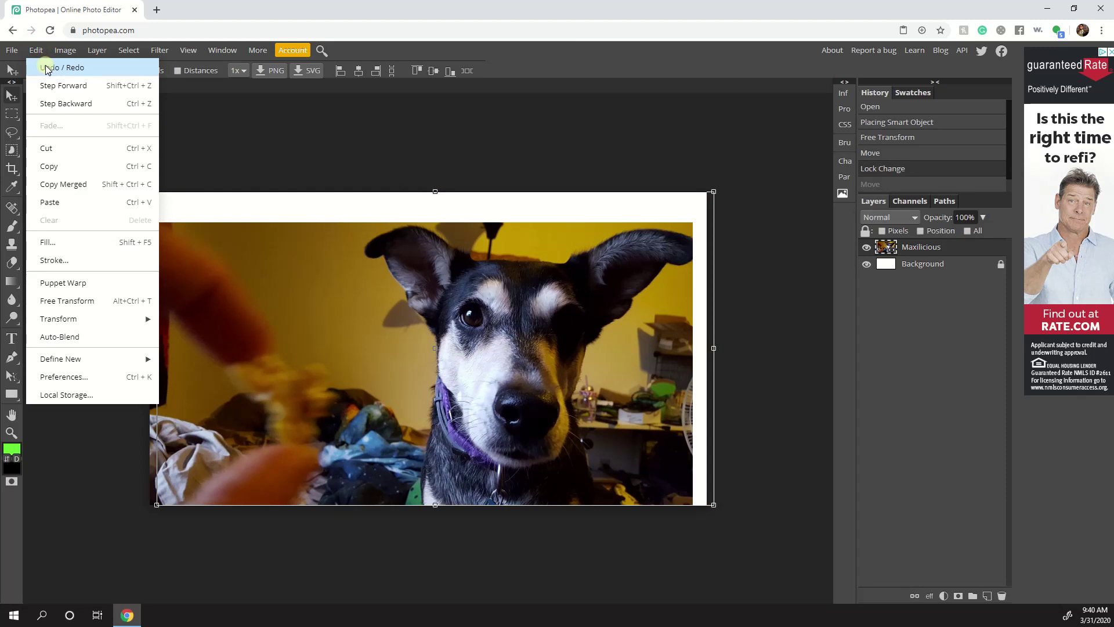
pyautogui.click(47, 68)
# - Align the Maxilicious photo with the canvas at X 960 px, Y 540 px and turn off the transform controls
pyautogui.click(299, 156)
pyautogui.moveTo(583, 353)
pyautogui.mouseDown()
pyautogui.moveTo(552, 377)
pyautogui.moveTo(564, 350)
pyautogui.moveTo(579, 355)
pyautogui.mouseUp()
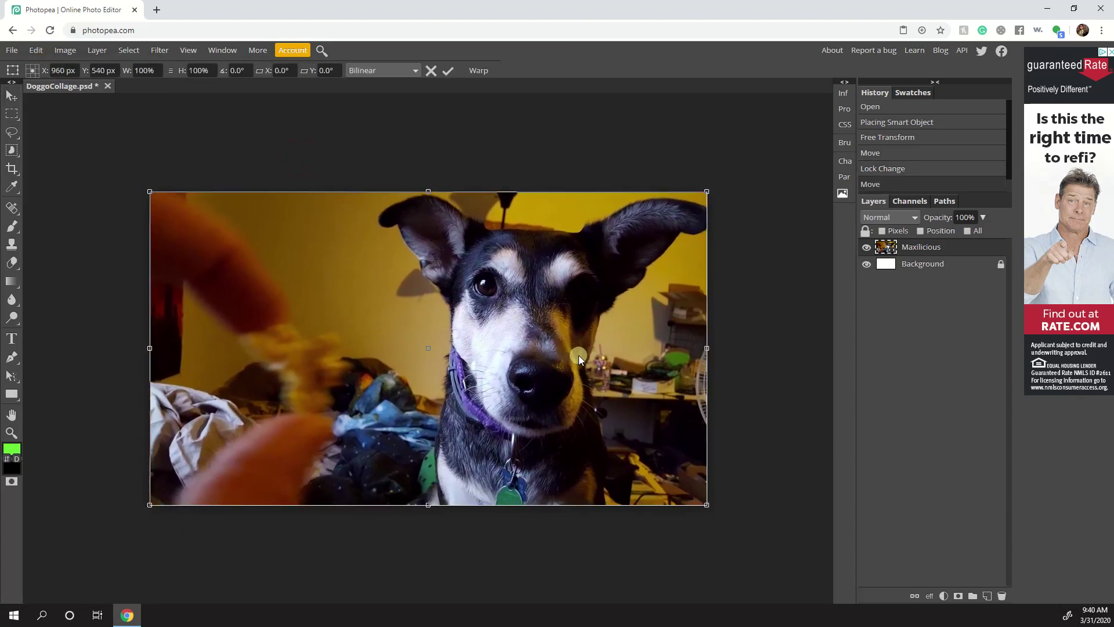
pyautogui.click(14, 101)
pyautogui.click(191, 156)
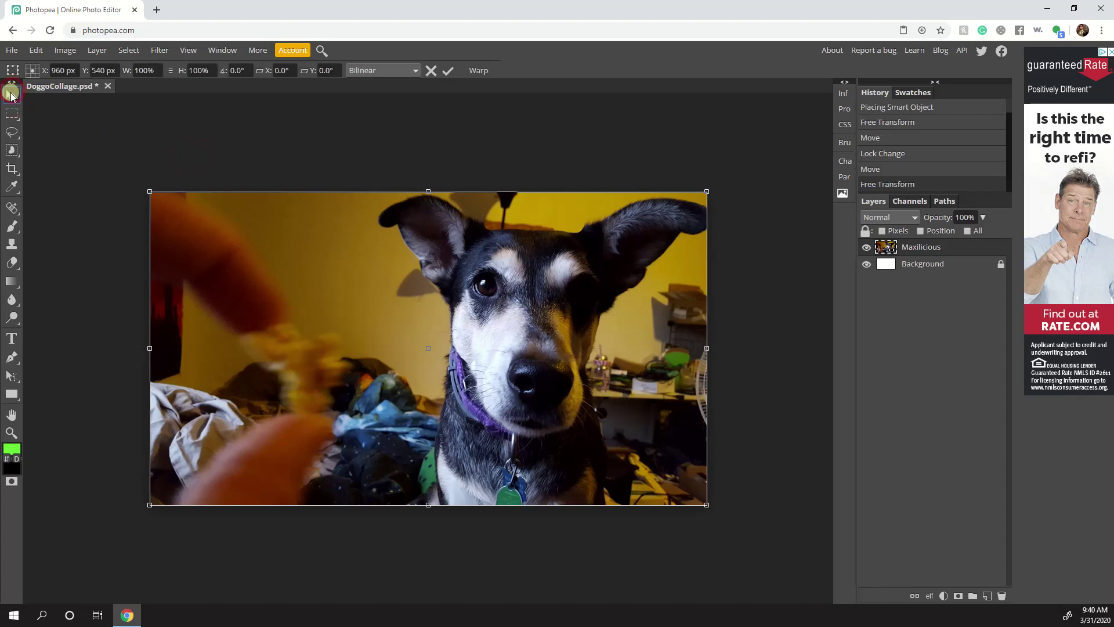
pyautogui.click(13, 93)
pyautogui.click(90, 71)
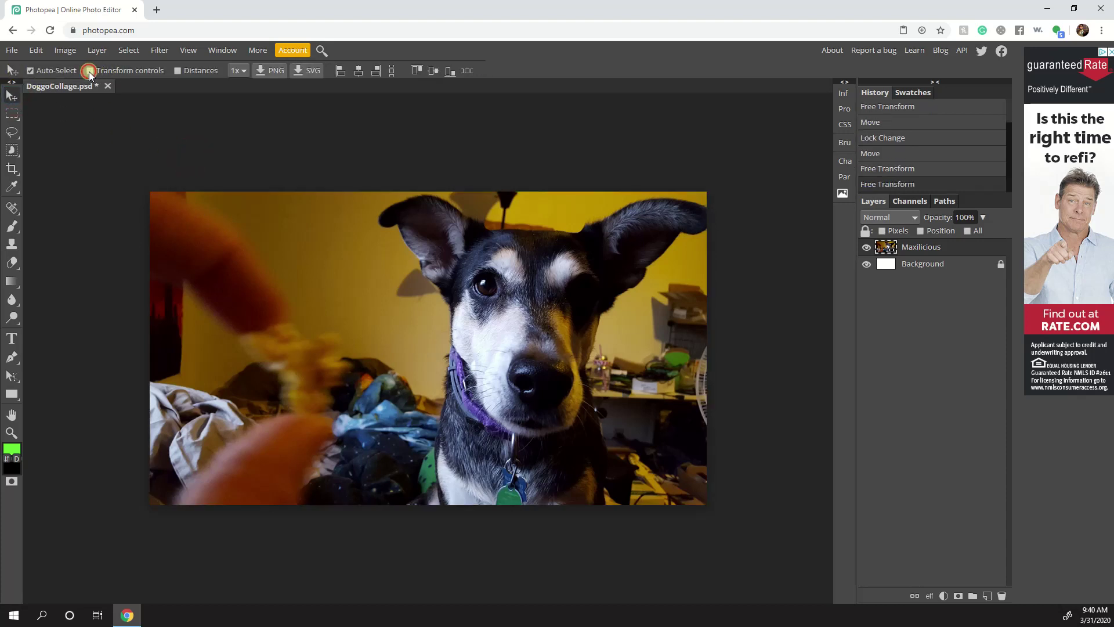
pyautogui.moveTo(371, 359)
pyautogui.mouseDown()
pyautogui.moveTo(340, 355)
pyautogui.moveTo(370, 359)
pyautogui.mouseUp()
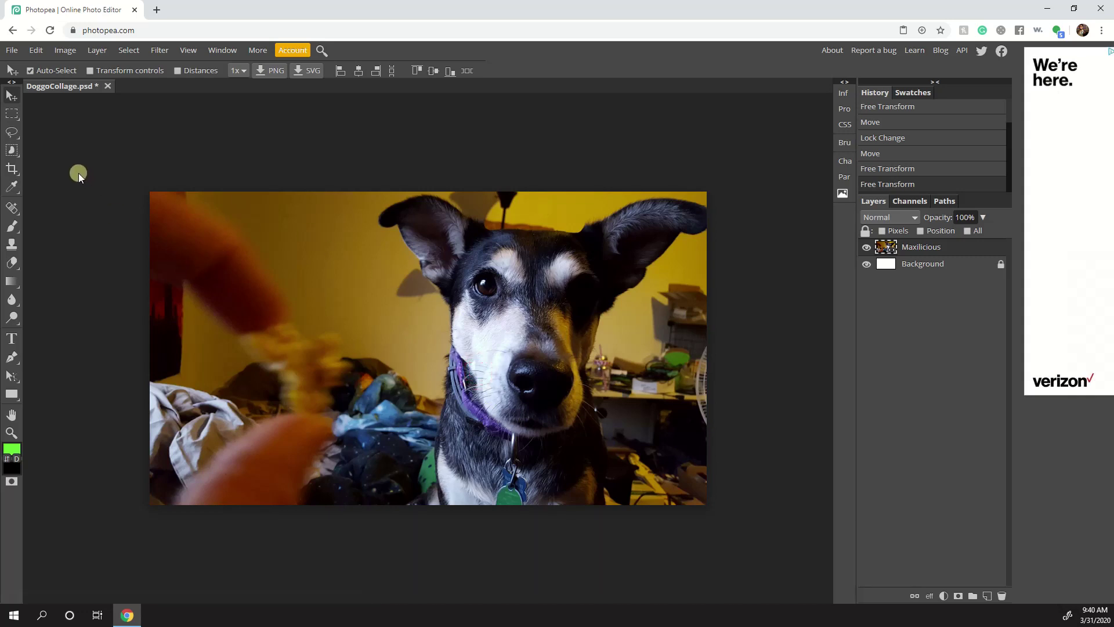
# - Look through the Object Selection, Quick Selection and Magic Wand tools and choose Quick Selection
pyautogui.rightClick(15, 152)
pyautogui.click(14, 153)
pyautogui.click(14, 152)
pyautogui.click(13, 132)
pyautogui.rightClick(15, 152)
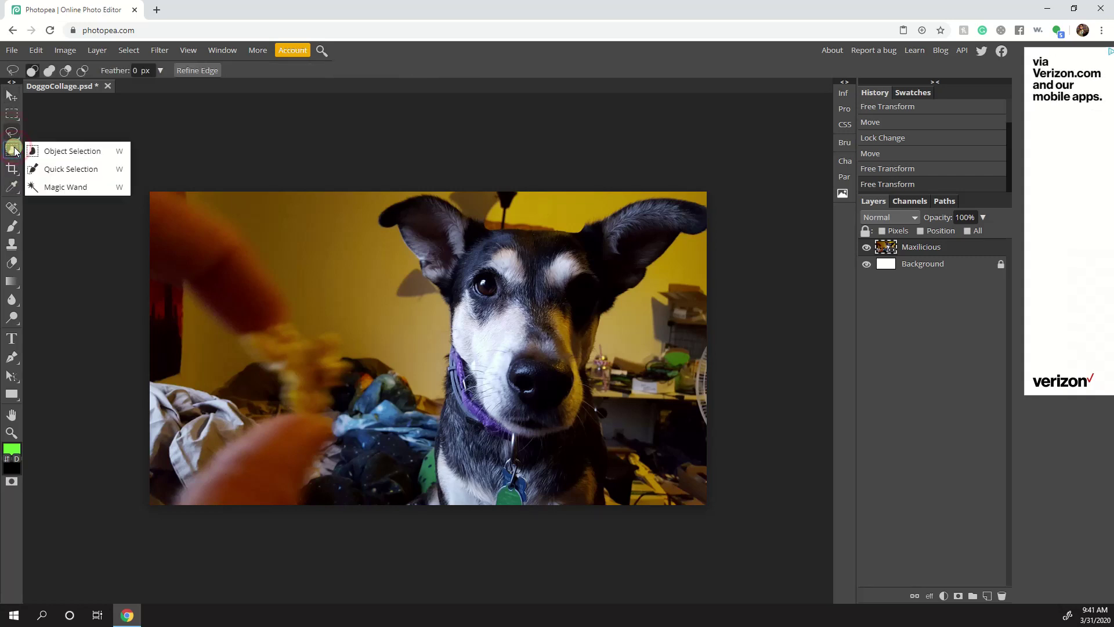
pyautogui.click(12, 152)
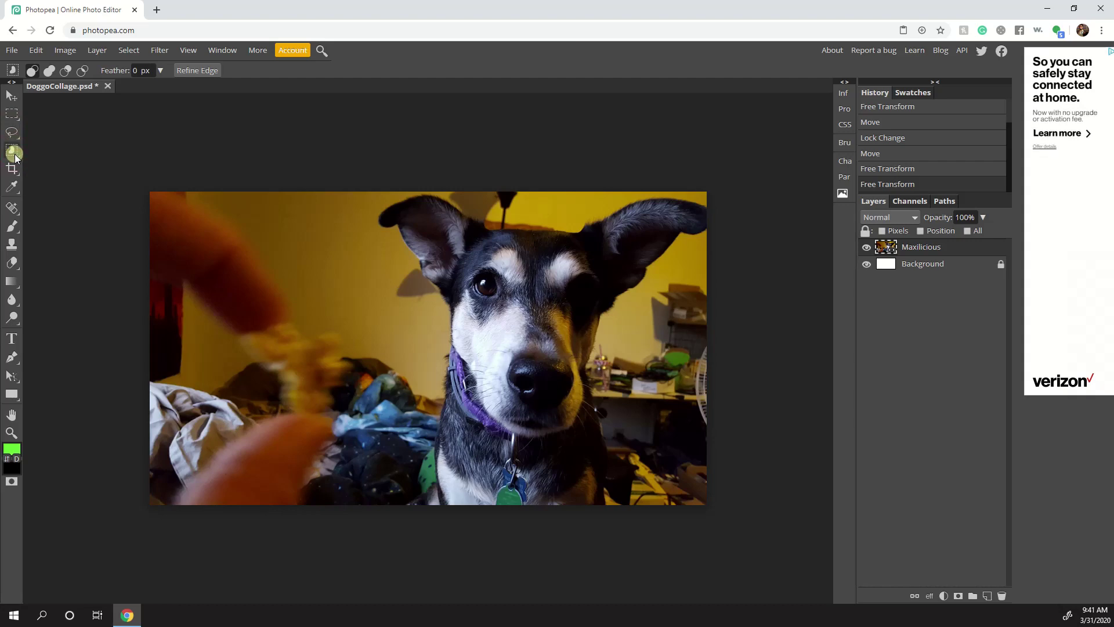
pyautogui.rightClick(8, 154)
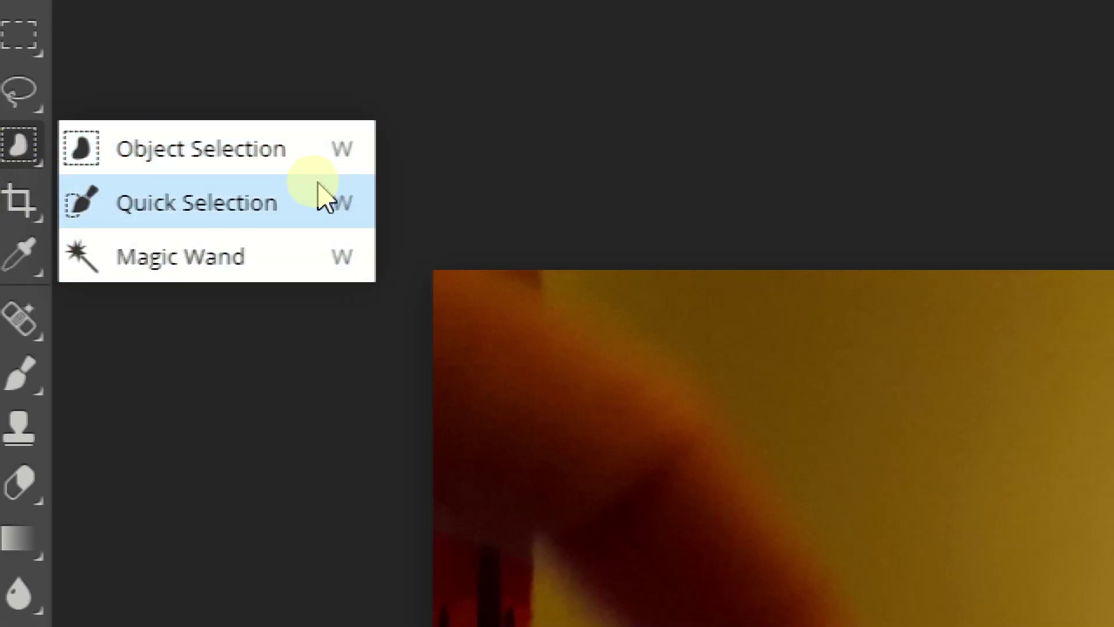
pyautogui.click(165, 218)
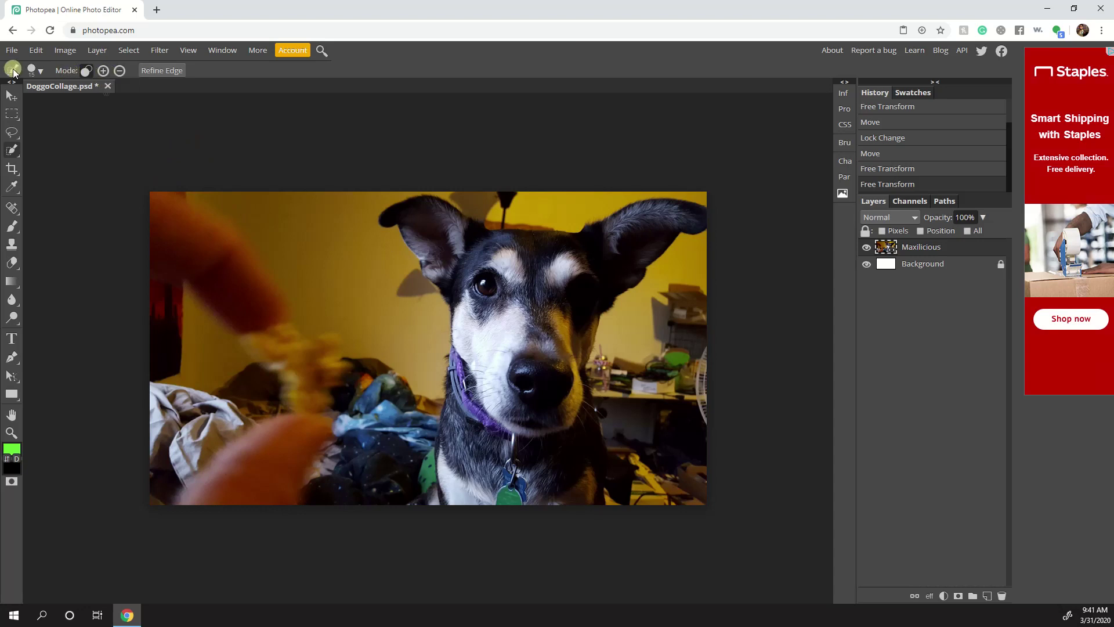
# - Enlarge the brush of the Quick Selection tool
pyautogui.click(15, 153)
pyautogui.click(40, 72)
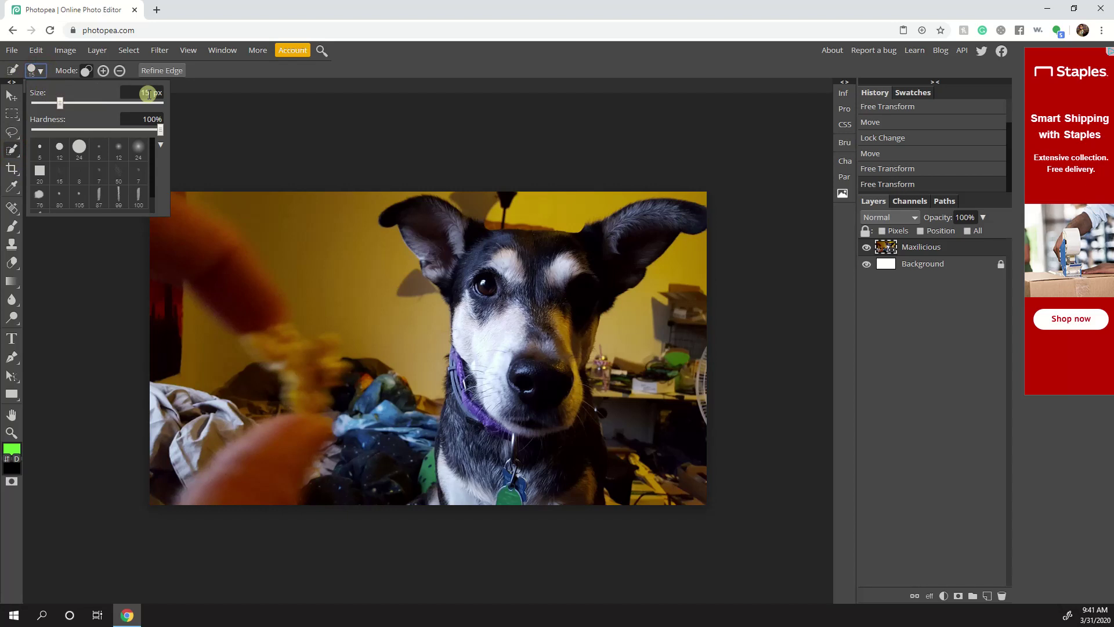
pyautogui.moveTo(63, 100); pyautogui.dragTo(68, 100)
pyautogui.moveTo(78, 103); pyautogui.dragTo(79, 102)
pyautogui.click(42, 73)
pyautogui.click(42, 74)
pyautogui.moveTo(84, 106); pyautogui.dragTo(82, 106)
# - Try to select the dog's ear and head on the Maxilicious layer with Quick Selection
pyautogui.click(422, 224)
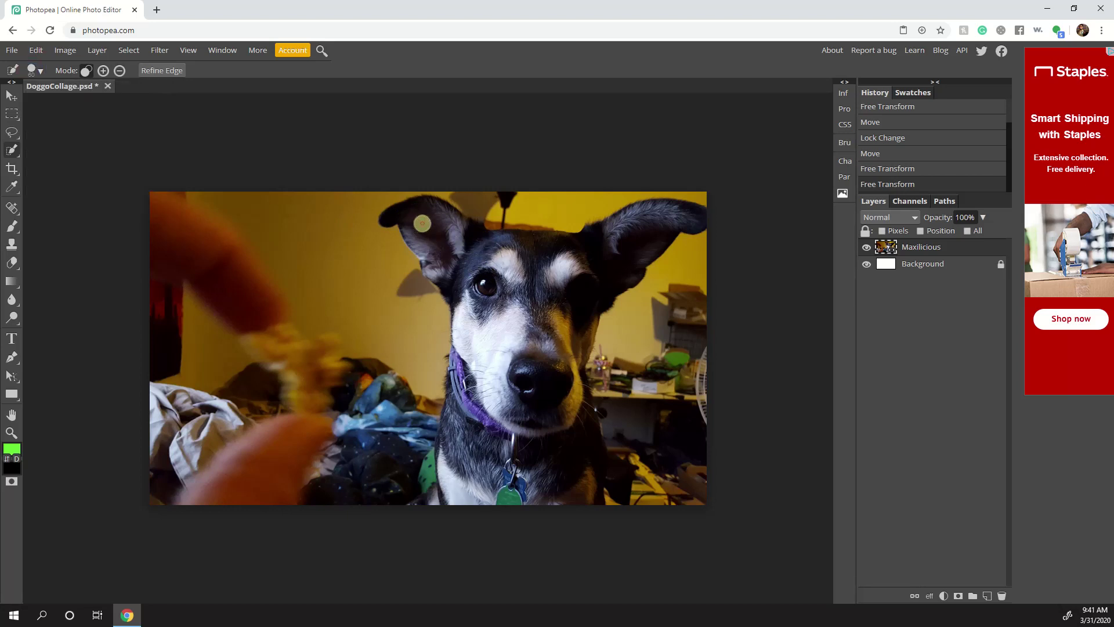
pyautogui.click(429, 222)
pyautogui.click(580, 258)
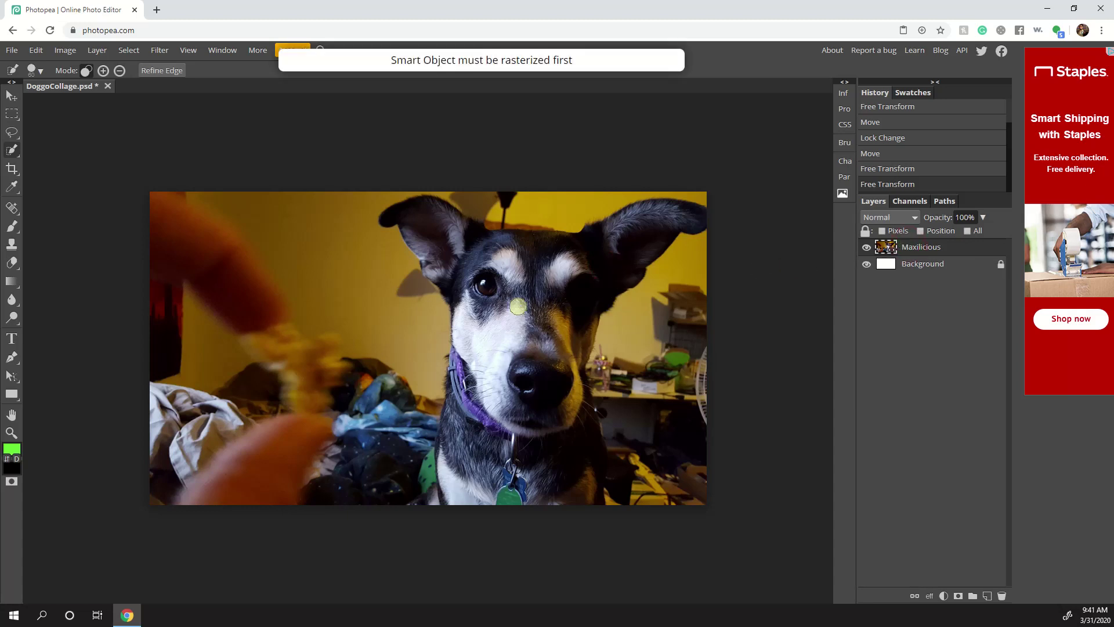
# - Rasterize the Maxilicious smart object layer so Quick Selection can work on it
pyautogui.click(531, 304)
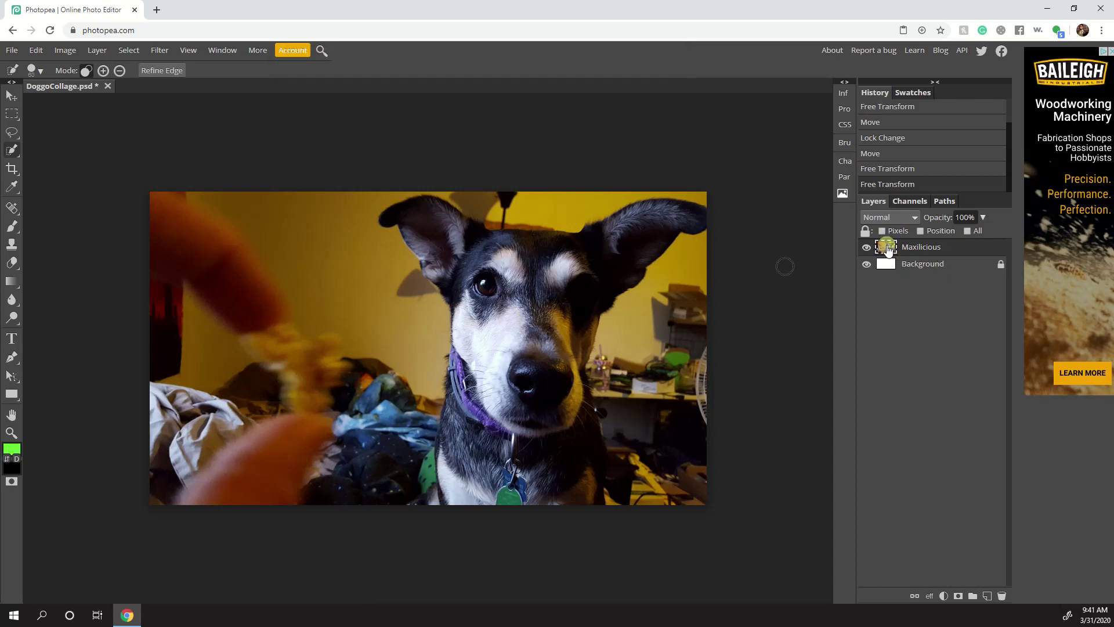
pyautogui.rightClick(888, 250)
pyautogui.click(822, 257)
pyautogui.rightClick(892, 248)
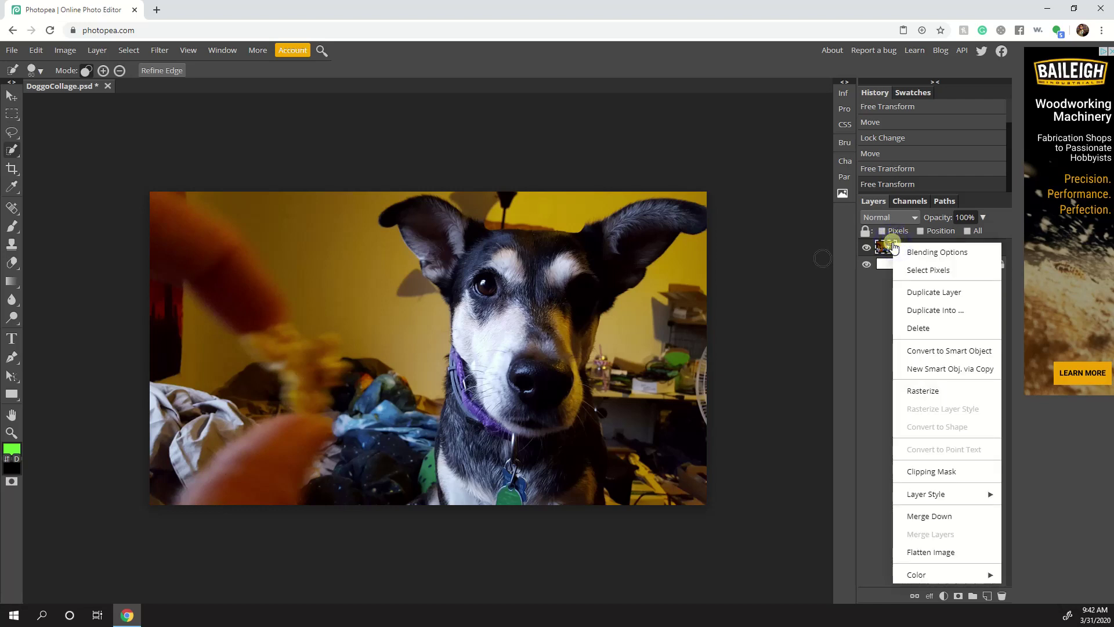
pyautogui.click(924, 391)
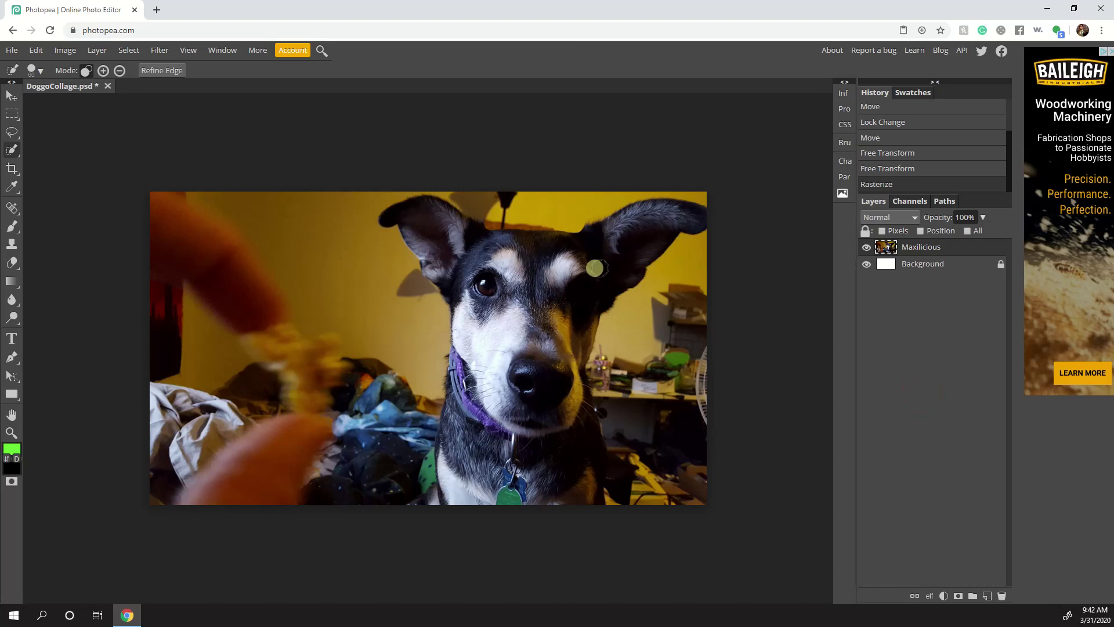
# - Make a first Quick Selection of the dog, undo it, and start again from the brow above its eye
pyautogui.moveTo(617, 248); pyautogui.dragTo(536, 273)
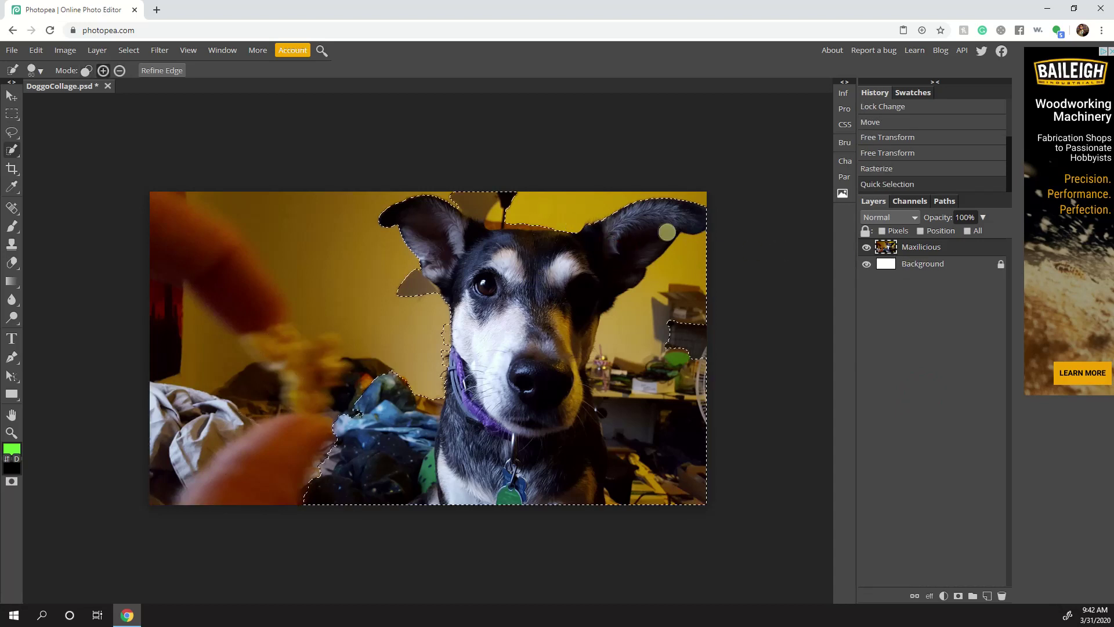
pyautogui.hotkey('ctrl', 'z')
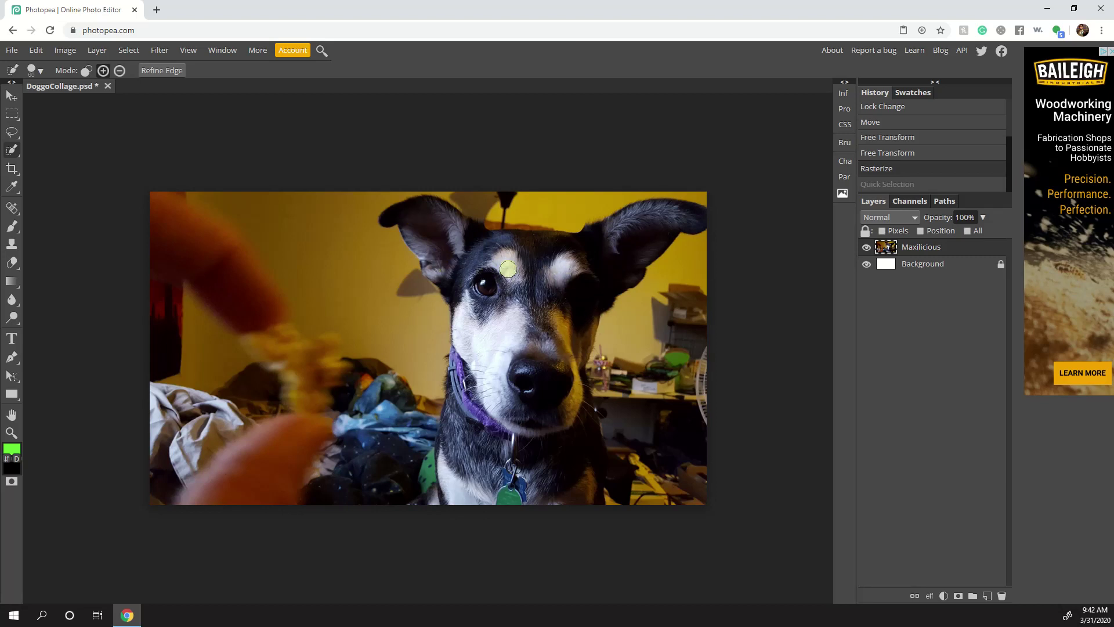
pyautogui.moveTo(503, 261); pyautogui.dragTo(513, 280)
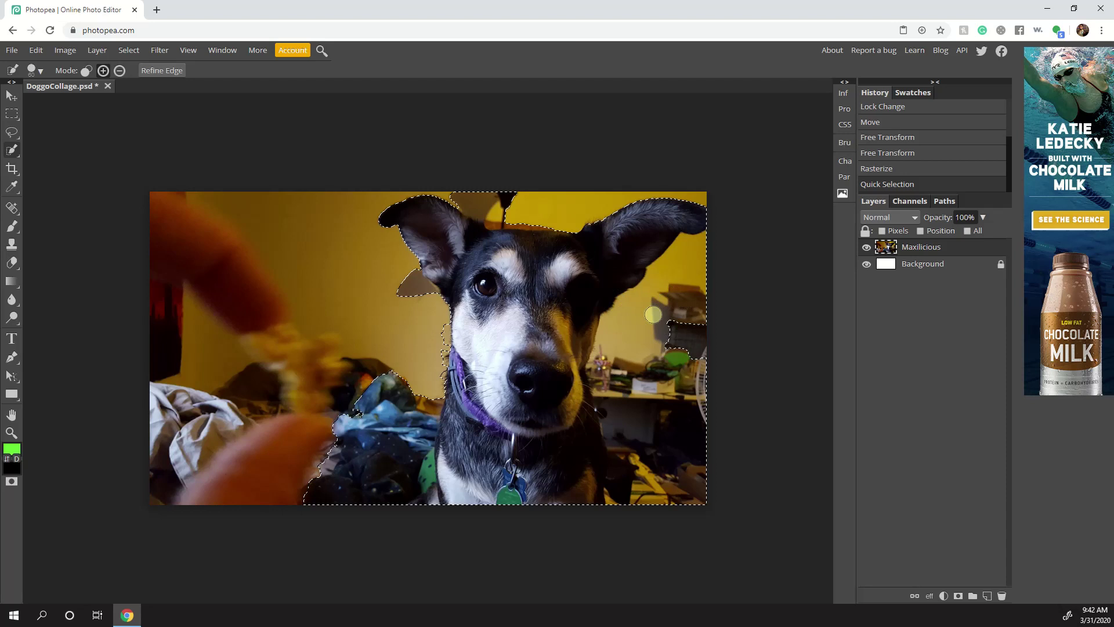
# - Subtract the wall shadow beside the left ear and the shelves and clutter right of the dog from the selection
pyautogui.click(118, 71)
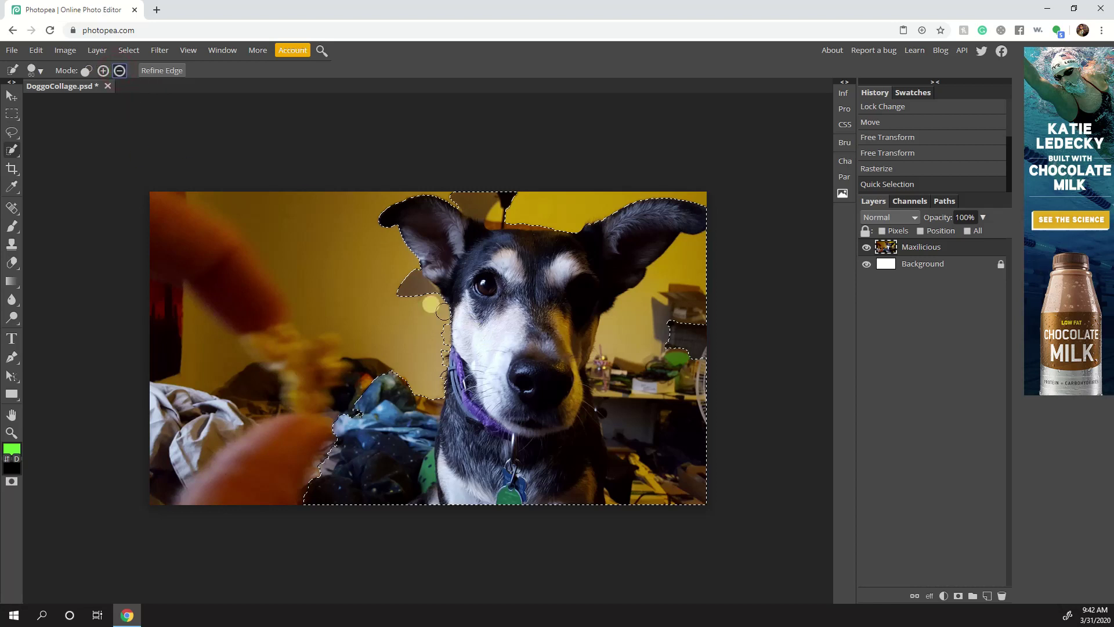
pyautogui.click(409, 287)
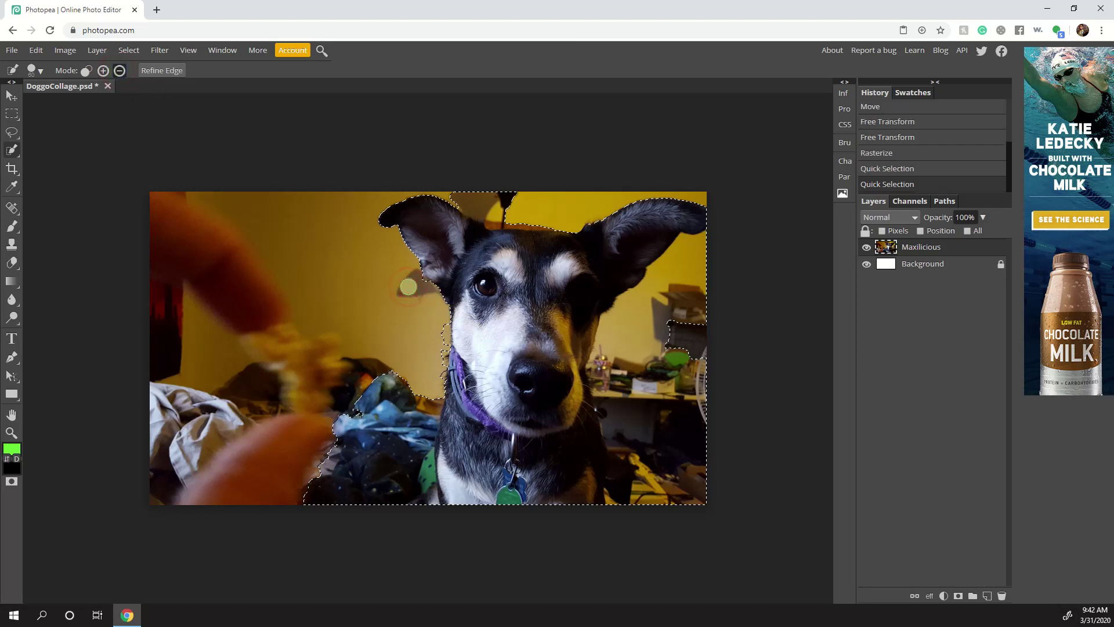
pyautogui.click(641, 326)
pyautogui.click(683, 313)
pyautogui.click(654, 410)
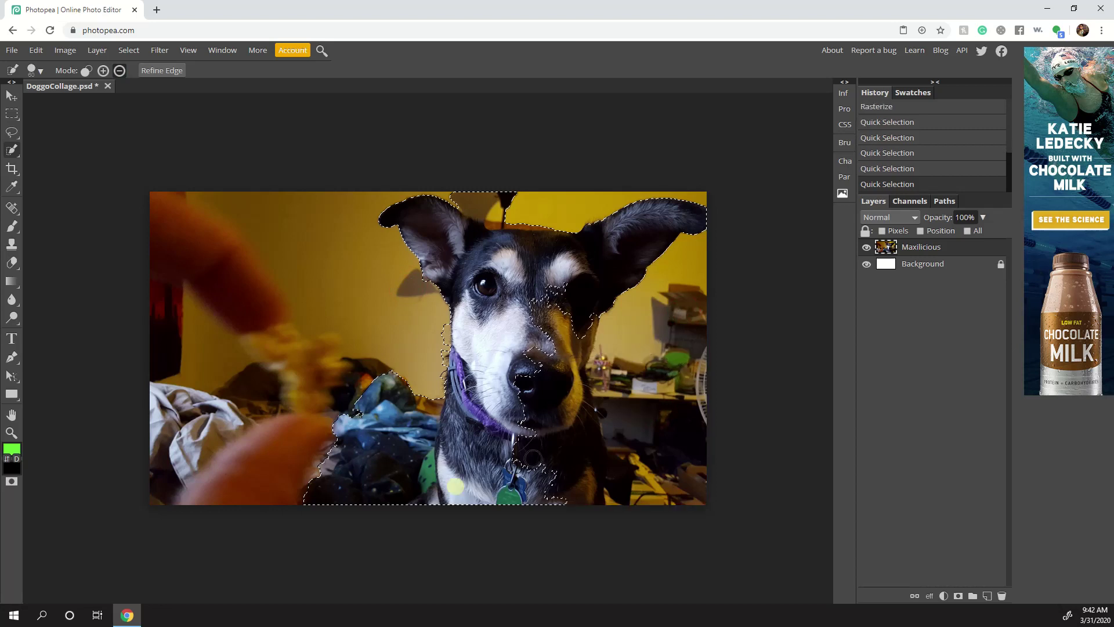
# - Subtract the blankets, the dark fixture above the head and the wall along the dog's left cheek from the selection
pyautogui.click(335, 470)
pyautogui.click(381, 402)
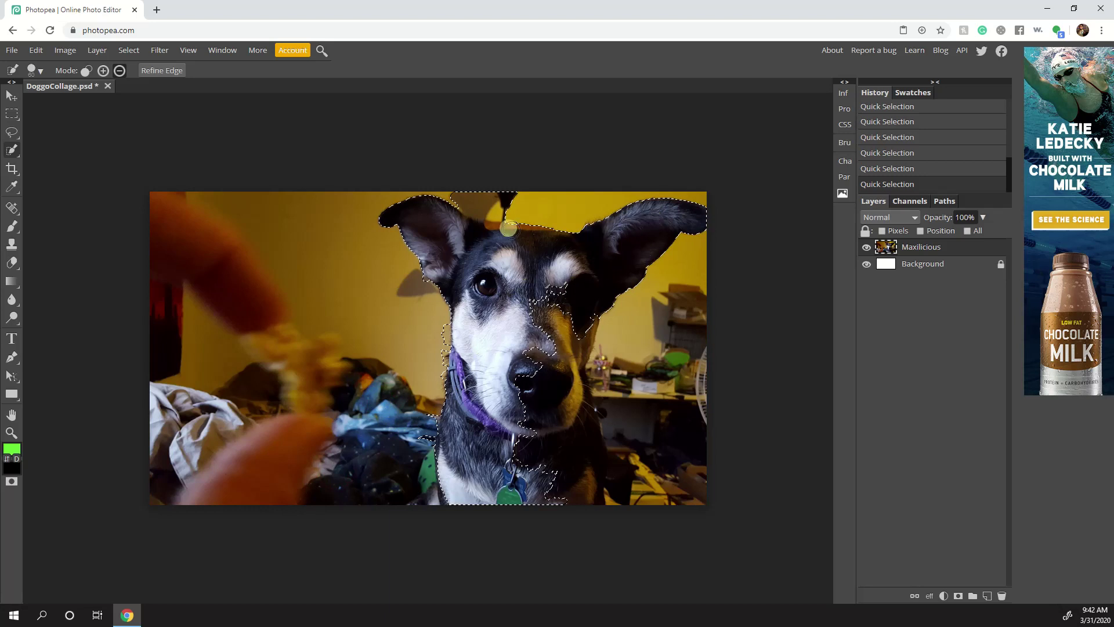
pyautogui.click(485, 197)
pyautogui.click(507, 208)
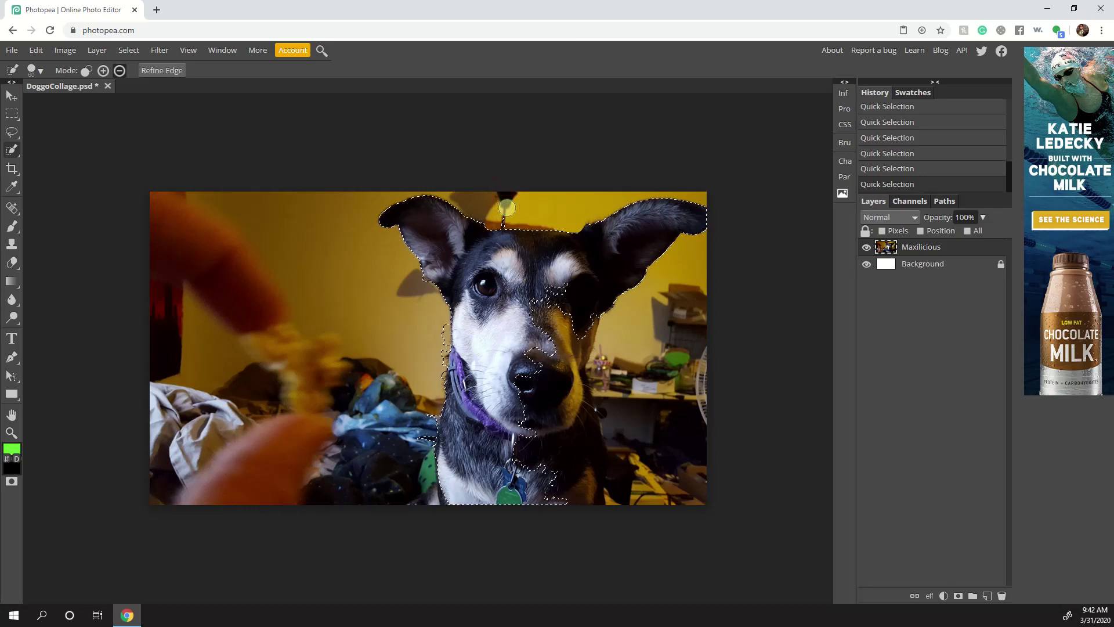
pyautogui.click(439, 329)
pyautogui.click(433, 361)
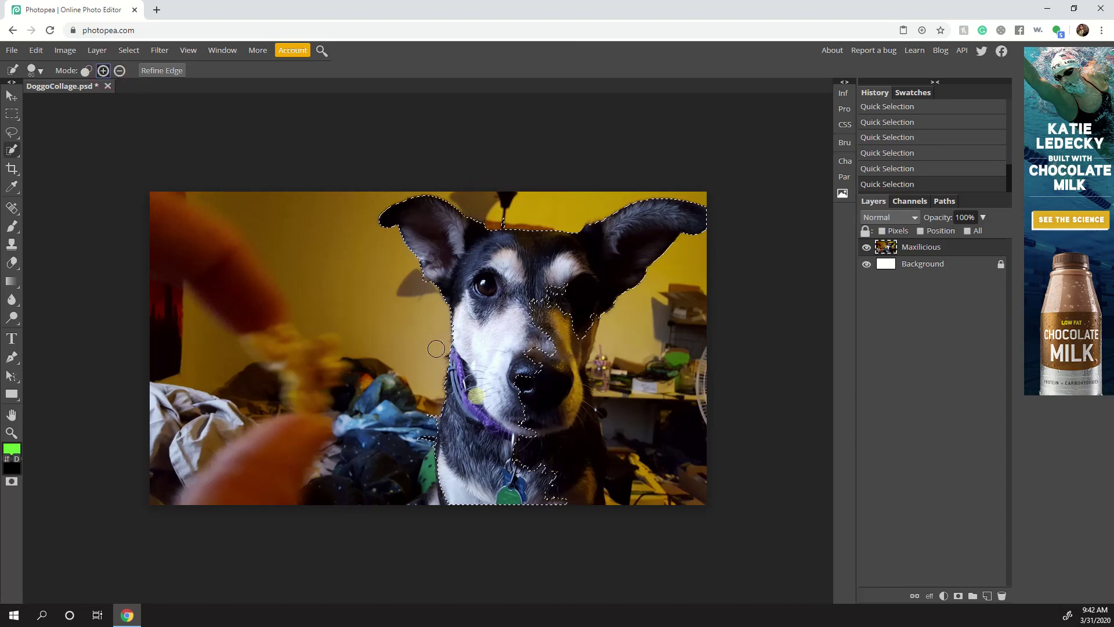
# - Add the right side of the muzzle, the chest and the left ear to the selection
pyautogui.click(555, 358)
pyautogui.moveTo(544, 445); pyautogui.dragTo(574, 497)
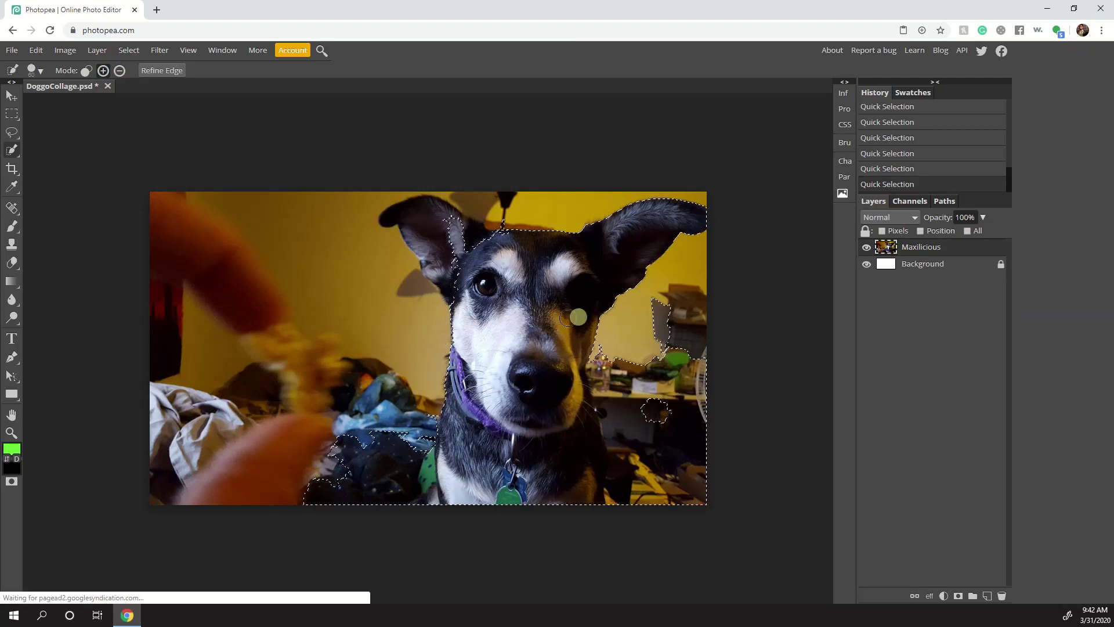
pyautogui.click(437, 225)
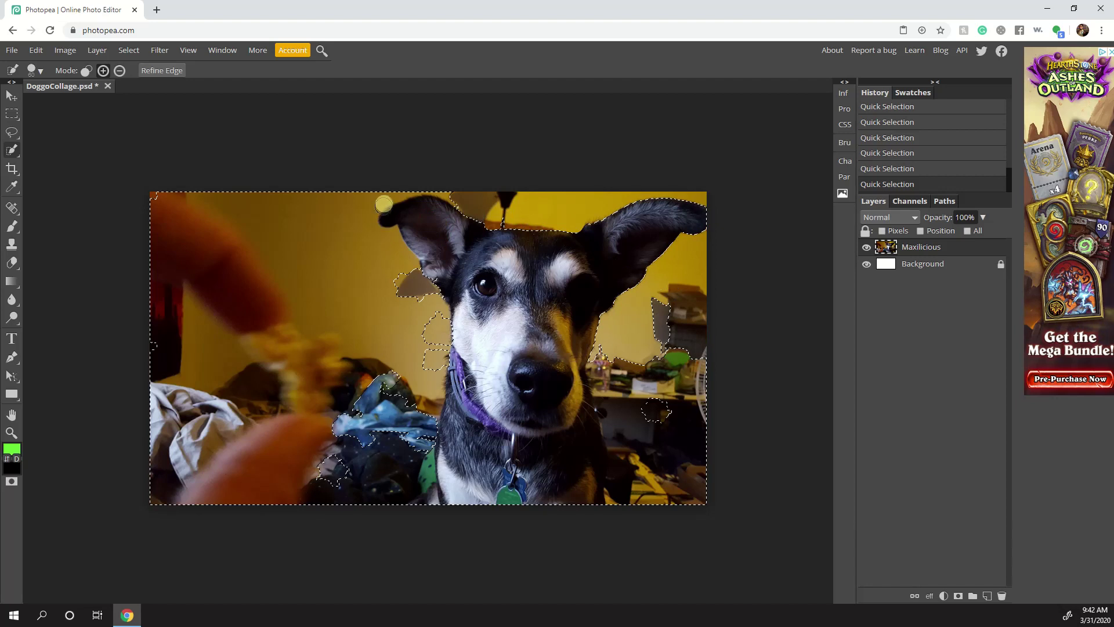
# - Subtract the wall and blankets left of the dog and the shelf clutter to its right from the selection
pyautogui.moveTo(339, 211)
pyautogui.mouseDown()
pyautogui.moveTo(318, 277)
pyautogui.moveTo(361, 393)
pyautogui.mouseUp()
pyautogui.moveTo(390, 454); pyautogui.dragTo(393, 488)
pyautogui.moveTo(663, 312)
pyautogui.mouseDown()
pyautogui.moveTo(655, 464)
pyautogui.moveTo(666, 489)
pyautogui.mouseUp()
pyautogui.click(604, 371)
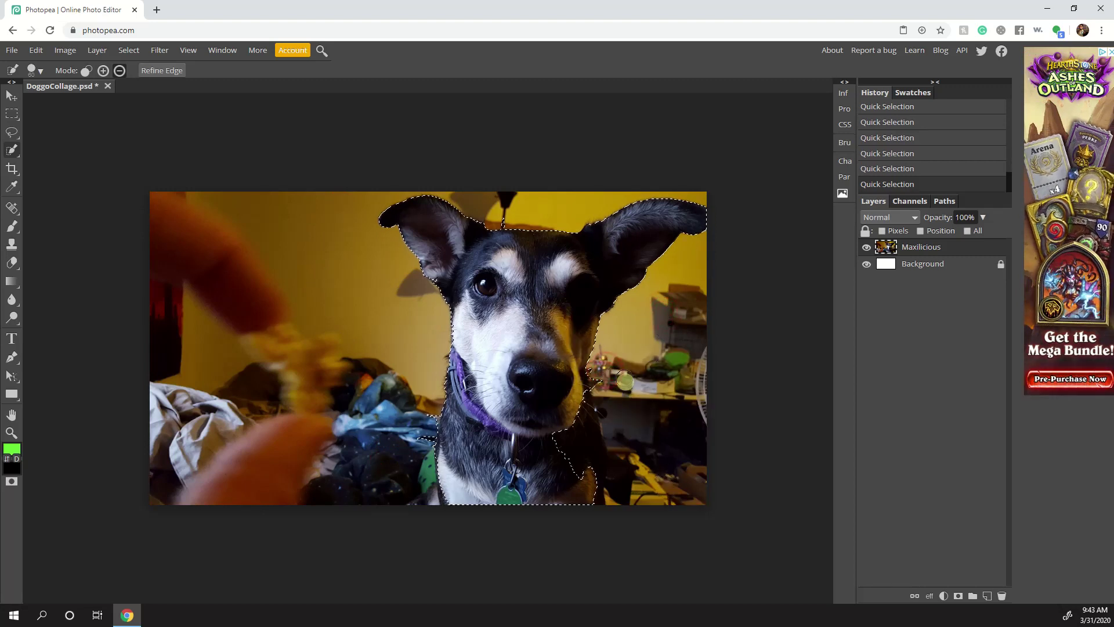
# - Add the dark fur below the muzzle to the selection and subtract the clutter right of the chest
pyautogui.click(573, 450)
pyautogui.moveTo(529, 359); pyautogui.dragTo(574, 450)
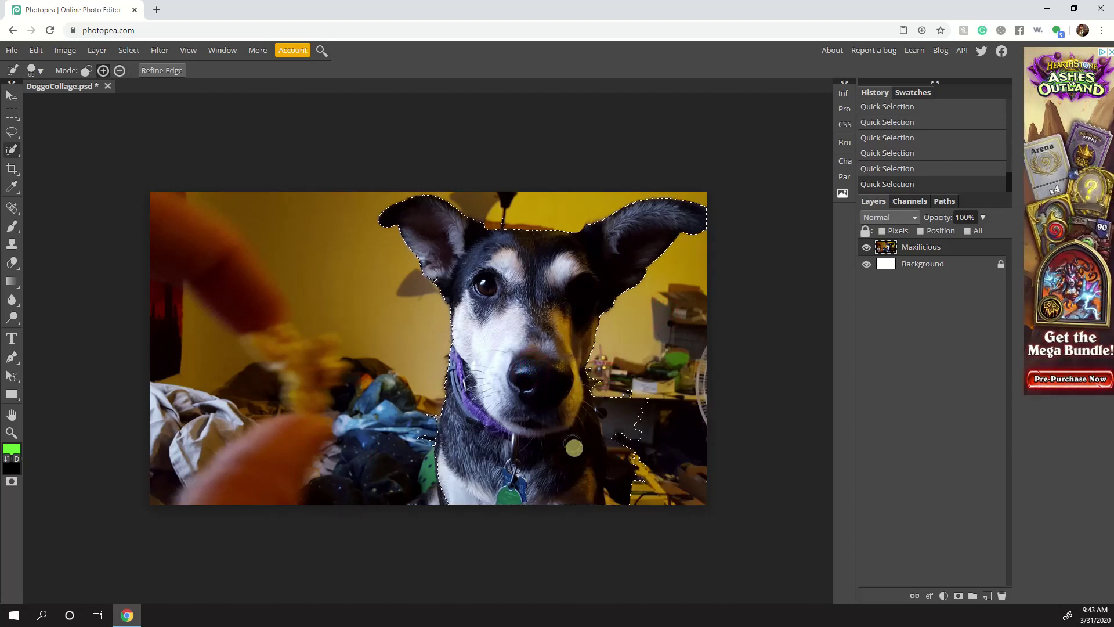
pyautogui.moveTo(623, 400); pyautogui.dragTo(640, 498)
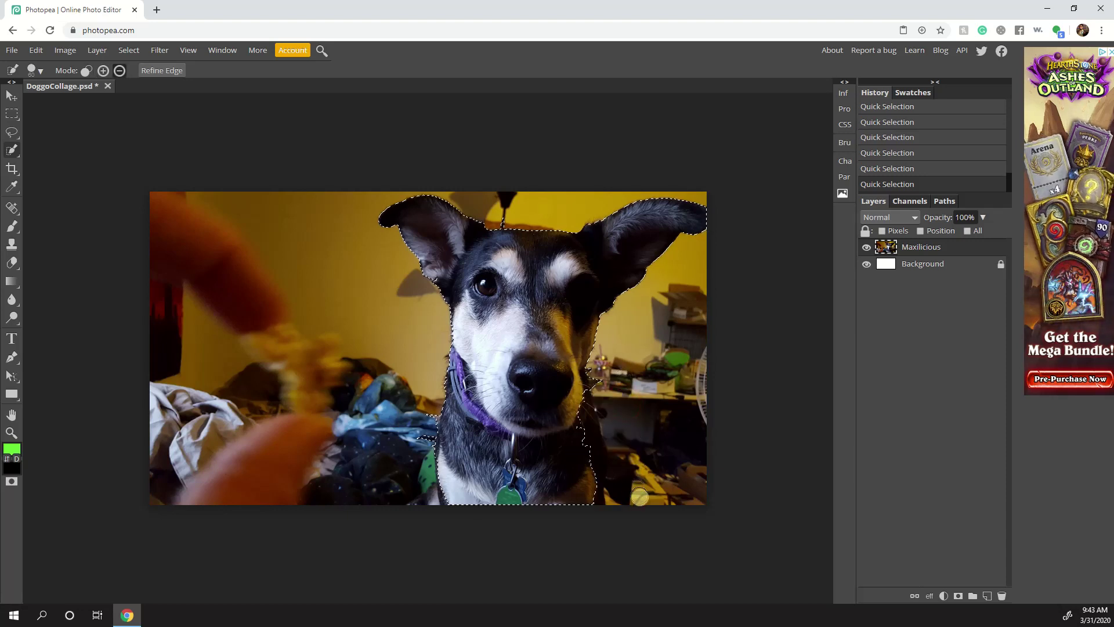
# - Clean up the selection above the forehead and trim the background beside the right edge of the muzzle
pyautogui.keyDown('alt'); pyautogui.click(501, 213); pyautogui.keyUp('alt')
pyautogui.moveTo(462, 236)
pyautogui.mouseDown()
pyautogui.moveTo(525, 259)
pyautogui.moveTo(578, 246)
pyautogui.mouseUp()
pyautogui.click(120, 70)
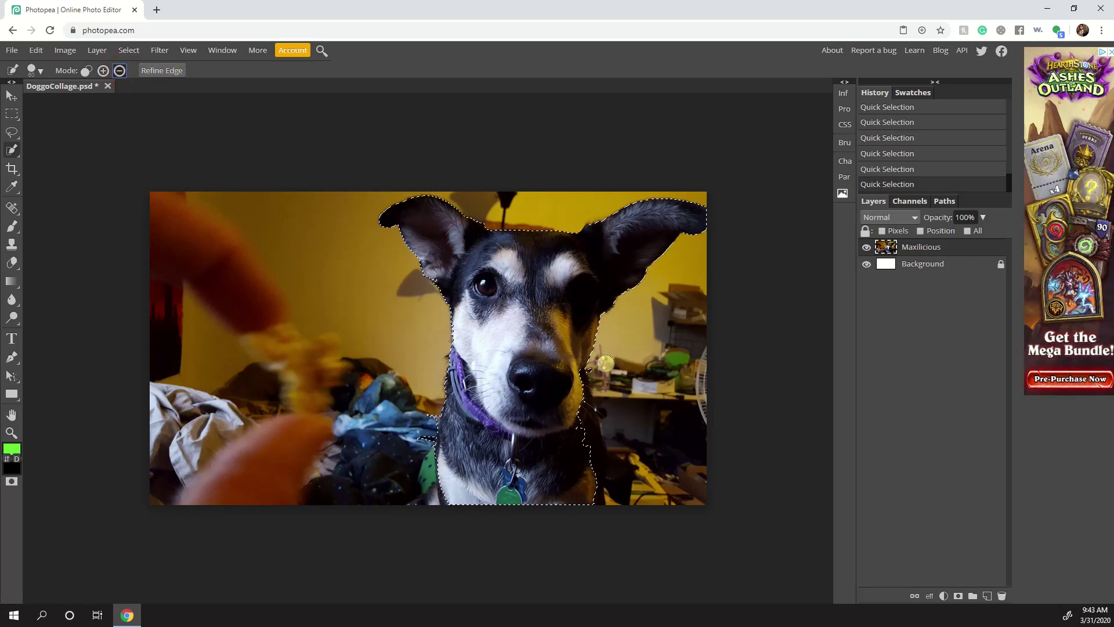
pyautogui.click(596, 369)
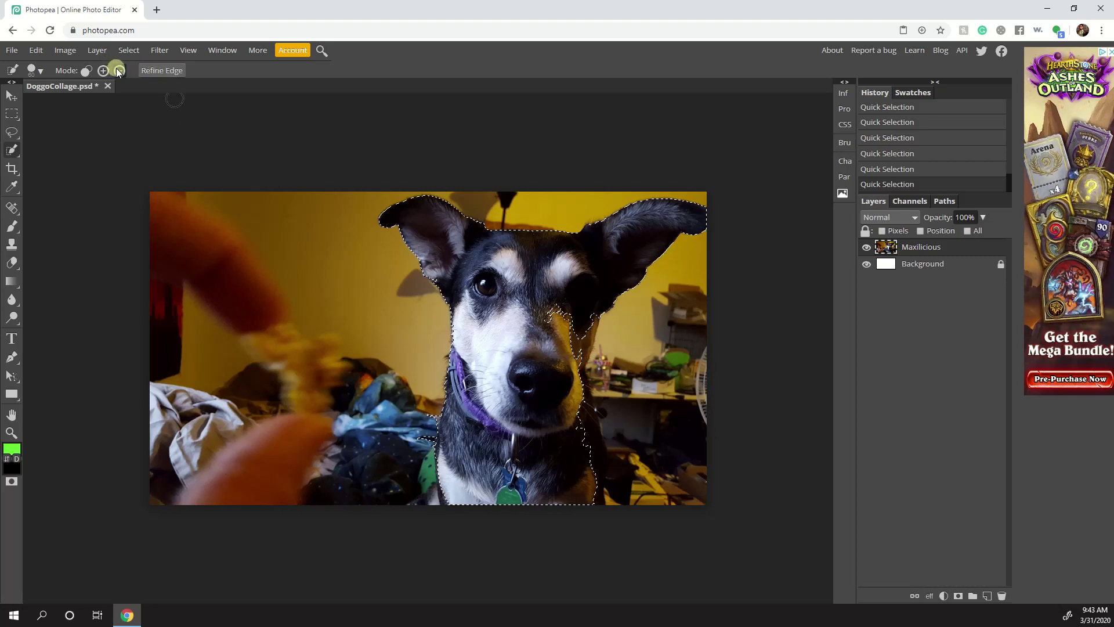
# - Set the Quick Selection brush size to 21 px and add the right side of the face and neck
pyautogui.click(41, 71)
pyautogui.moveTo(78, 103); pyautogui.dragTo(64, 104)
pyautogui.click(39, 70)
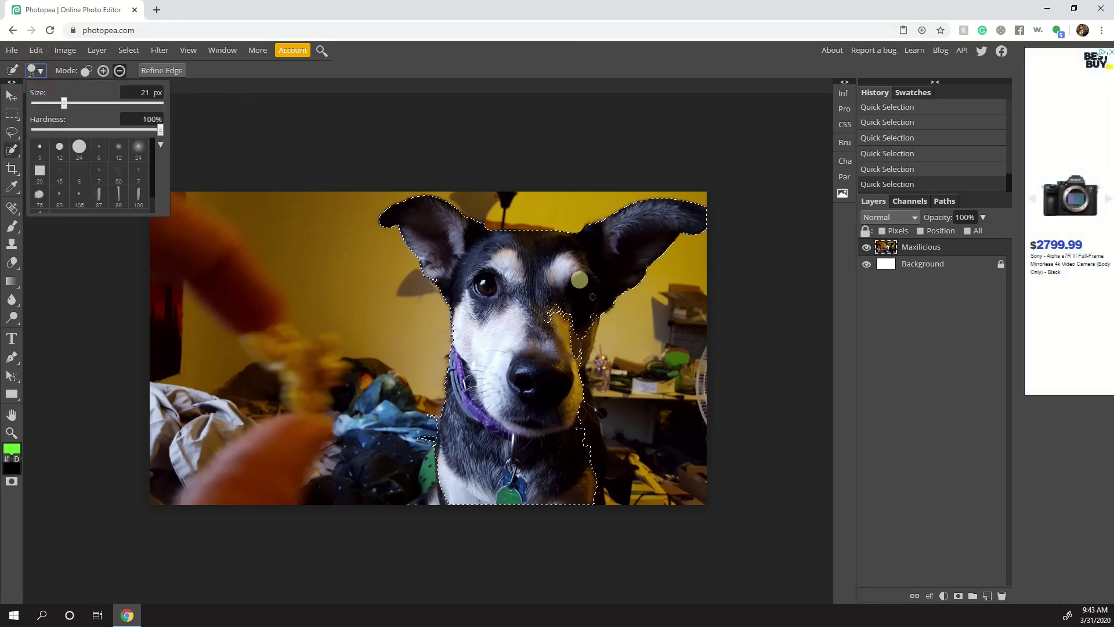
pyautogui.click(102, 70)
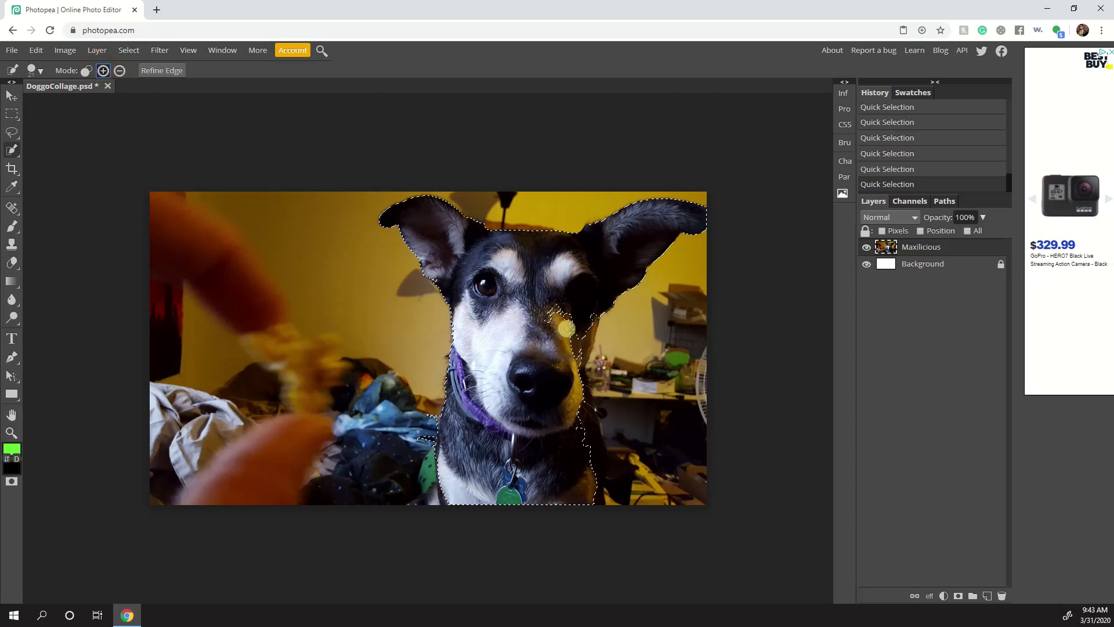
pyautogui.moveTo(578, 325)
pyautogui.mouseDown()
pyautogui.moveTo(569, 380)
pyautogui.moveTo(617, 490)
pyautogui.mouseUp()
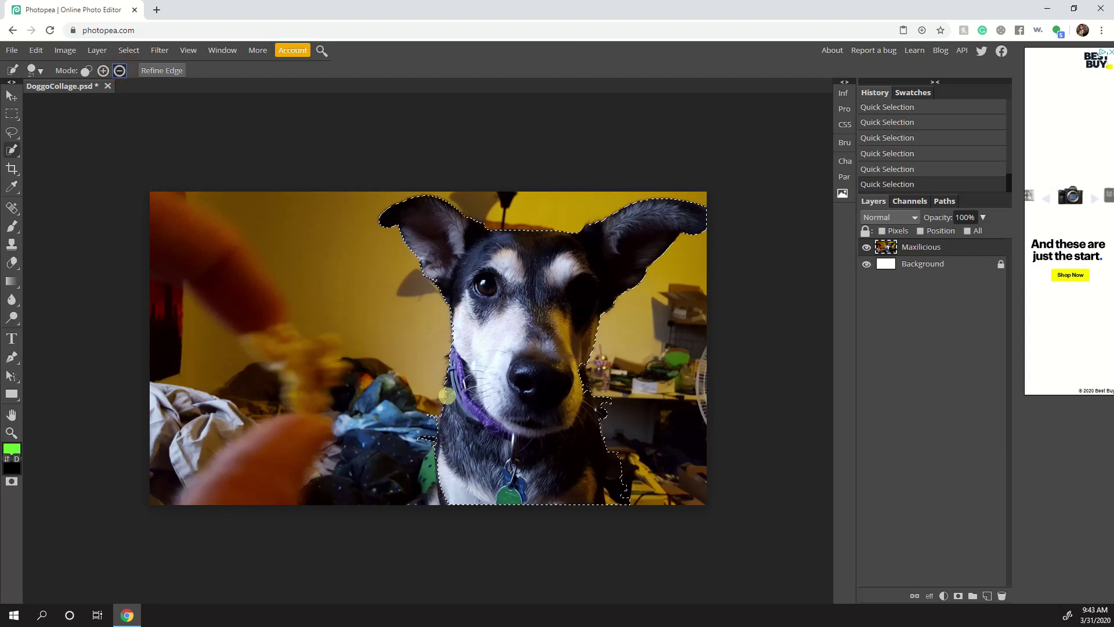
# - Subtract the blanket beside the left shoulder and the dark background right of the chest from the selection
pyautogui.moveTo(431, 411)
pyautogui.mouseDown()
pyautogui.moveTo(420, 429)
pyautogui.moveTo(427, 453)
pyautogui.mouseUp()
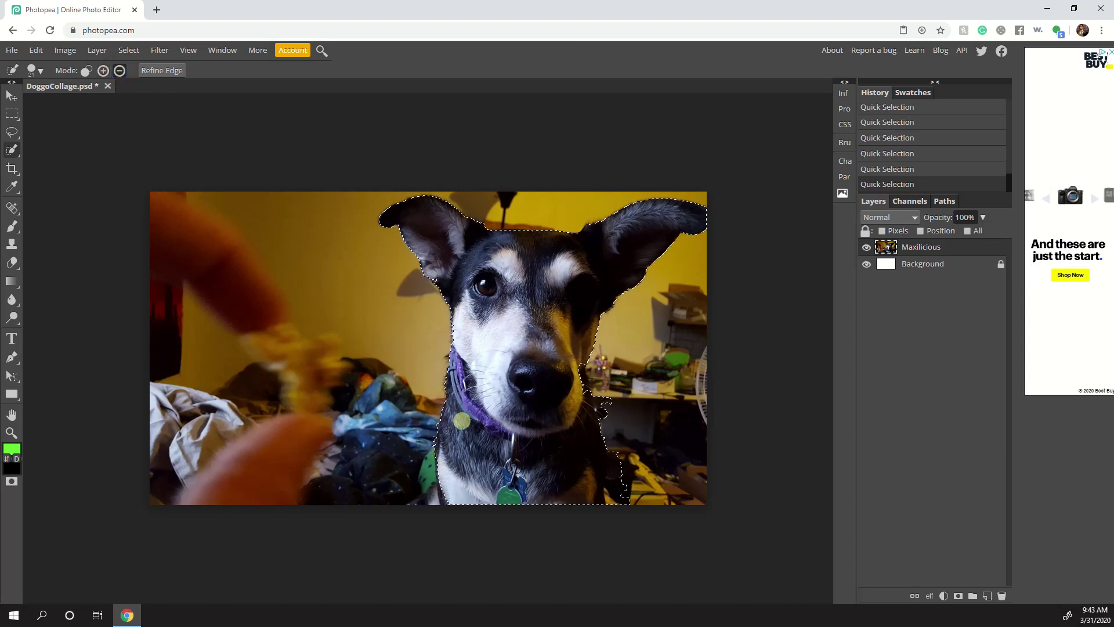
pyautogui.moveTo(611, 396); pyautogui.dragTo(631, 517)
pyautogui.moveTo(435, 434); pyautogui.dragTo(432, 447)
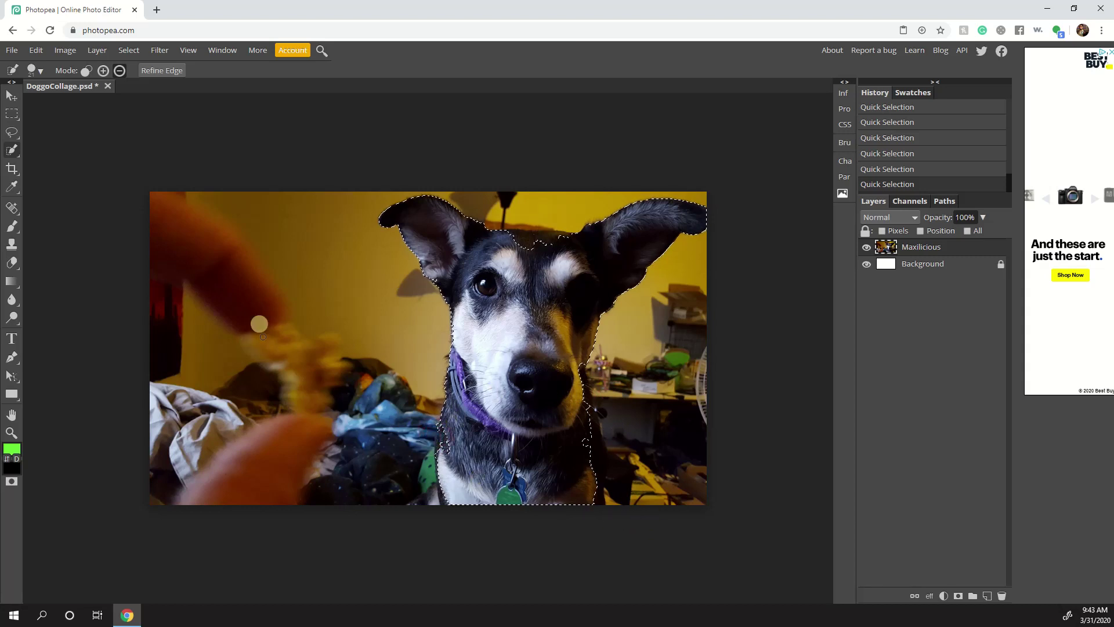
# - Add the top of the head and the fur along the neck and chest edges back to the selection
pyautogui.click(103, 70)
pyautogui.hotkey('ctrl', '+')
pyautogui.hotkey('ctrl', '+')
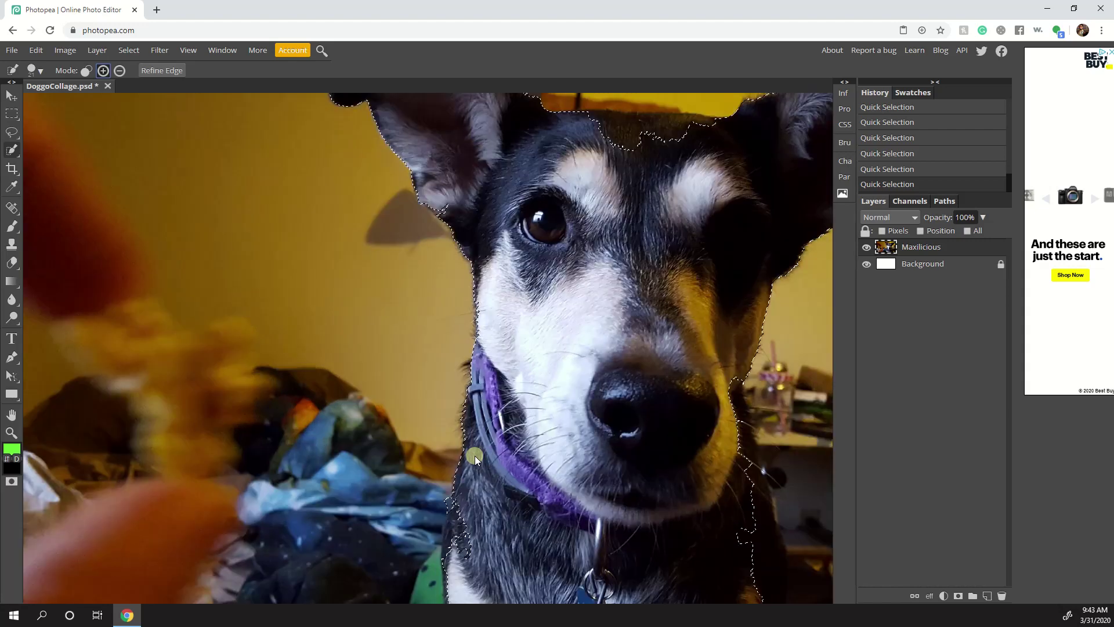
pyautogui.moveTo(696, 124); pyautogui.dragTo(646, 142)
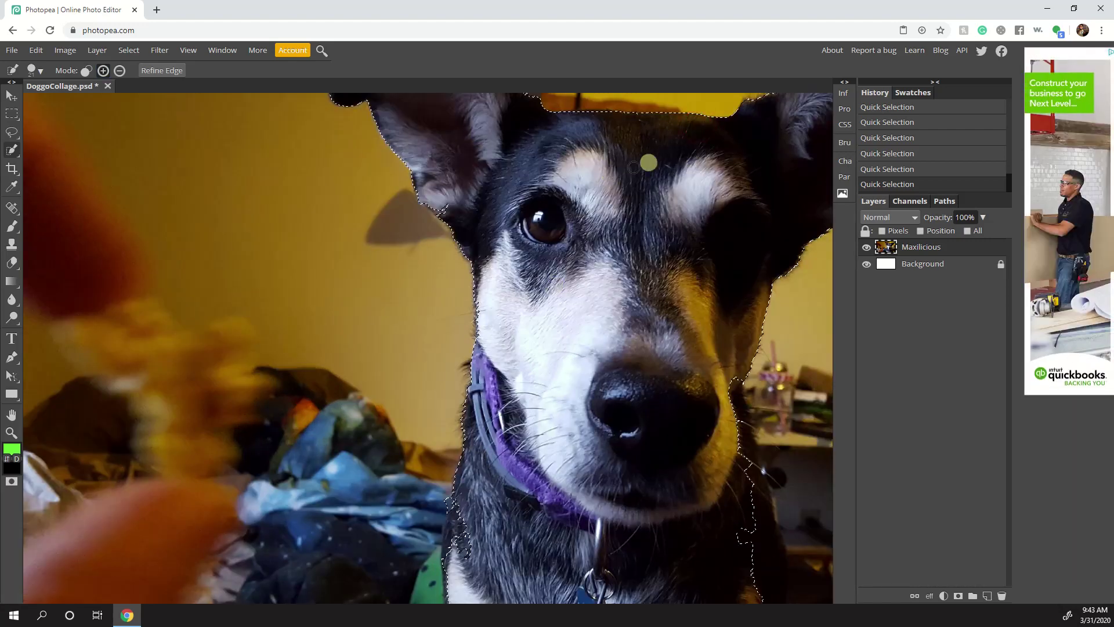
pyautogui.moveTo(646, 288); pyautogui.dragTo(505, 223)
pyautogui.moveTo(444, 363); pyautogui.dragTo(410, 366)
pyautogui.moveTo(511, 313)
pyautogui.mouseDown()
pyautogui.moveTo(513, 407)
pyautogui.moveTo(509, 393)
pyautogui.moveTo(321, 488)
pyautogui.moveTo(241, 451)
pyautogui.moveTo(255, 373)
pyautogui.moveTo(245, 375)
pyautogui.moveTo(234, 505)
pyautogui.mouseUp()
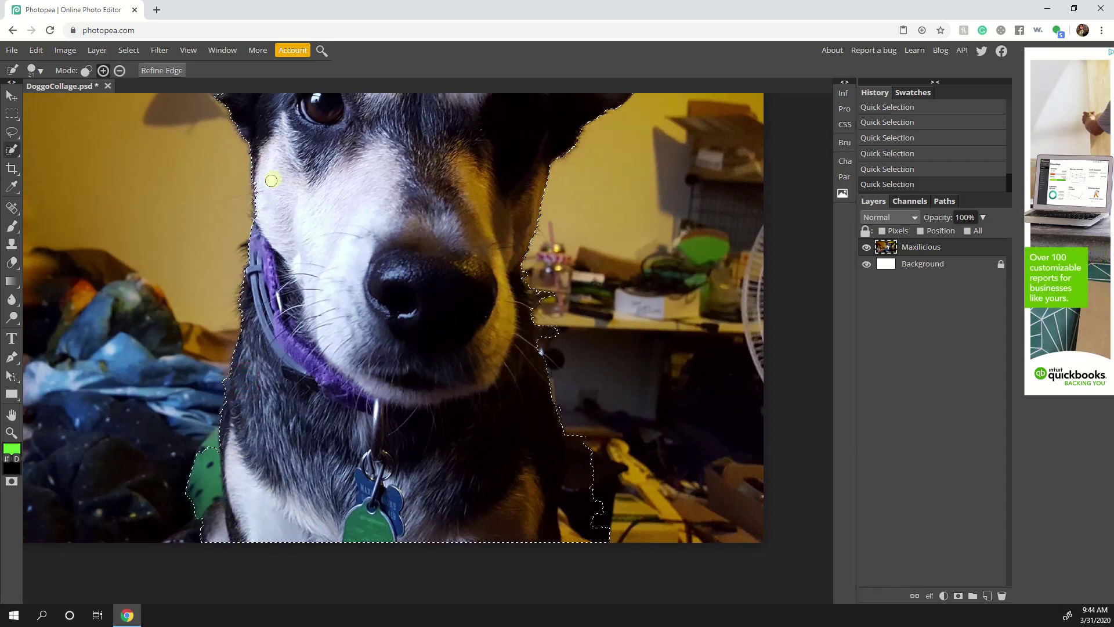
# - Subtract the green fabric beside the left shoulder and the dark area right of the chest from the selection
pyautogui.click(120, 70)
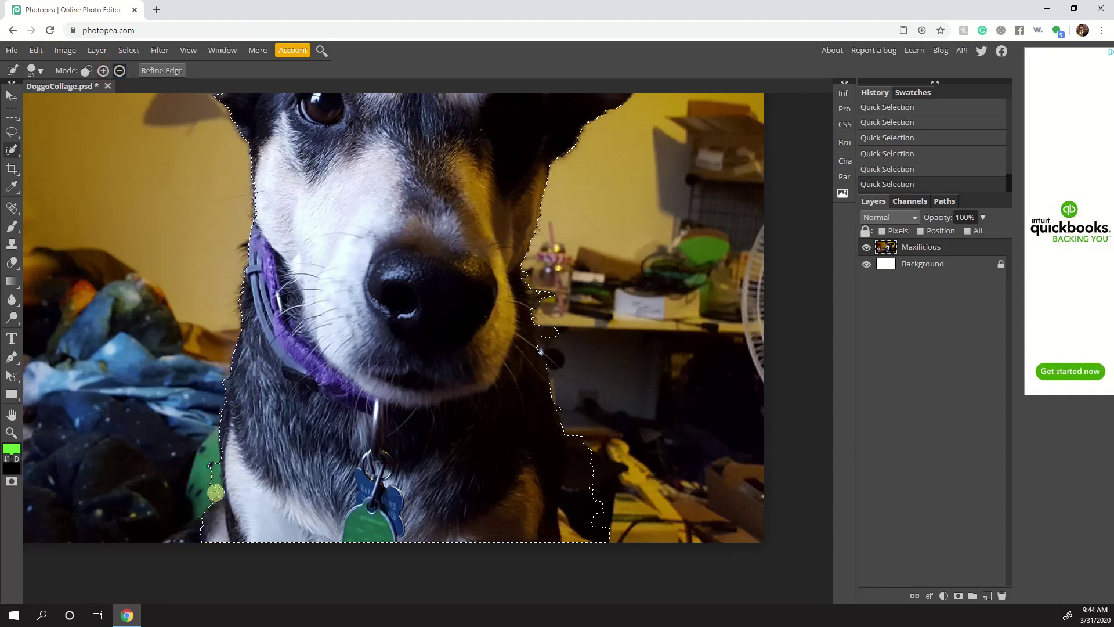
pyautogui.moveTo(211, 480); pyautogui.dragTo(210, 463)
pyautogui.moveTo(587, 507); pyautogui.dragTo(580, 535)
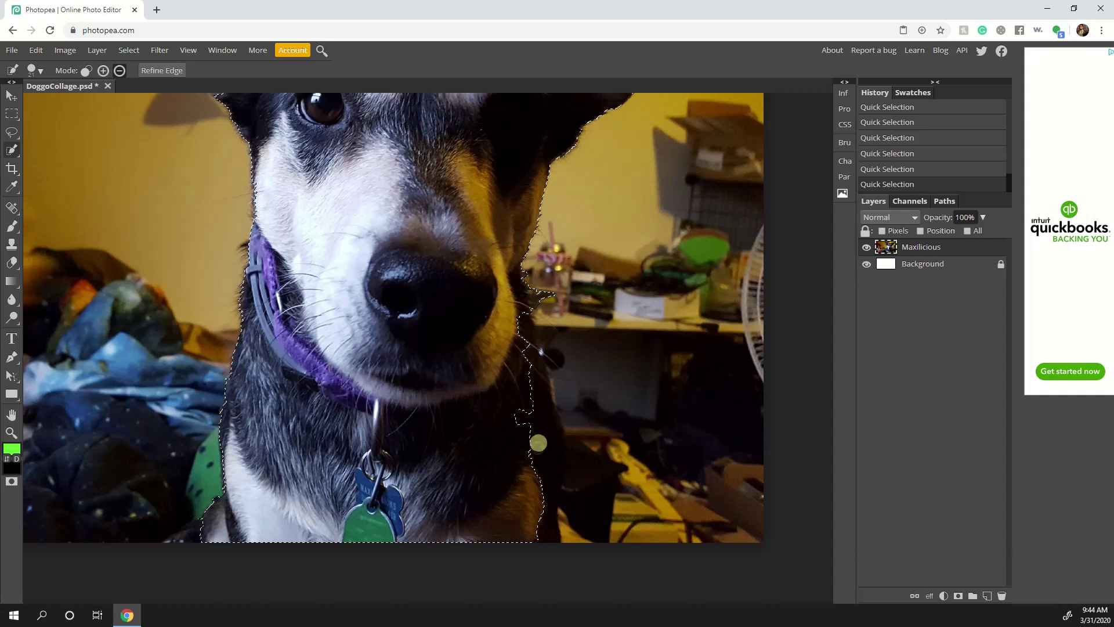
# - Extend the selection down the right side of the chest and subtract the background spill beside the chest and muzzle
pyautogui.click(100, 72)
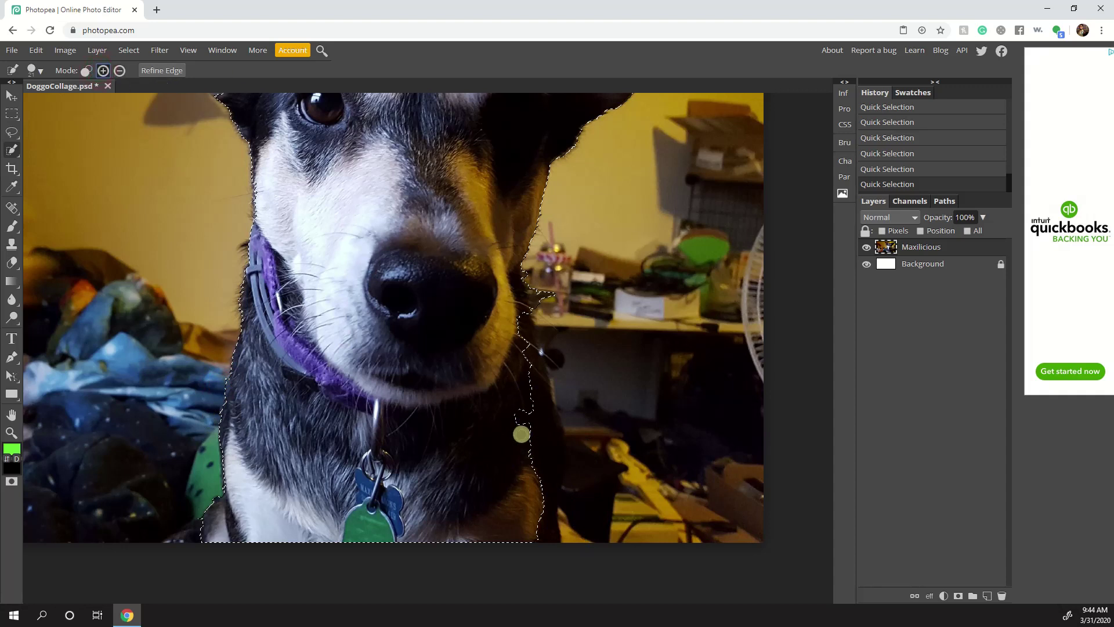
pyautogui.moveTo(538, 385); pyautogui.dragTo(538, 523)
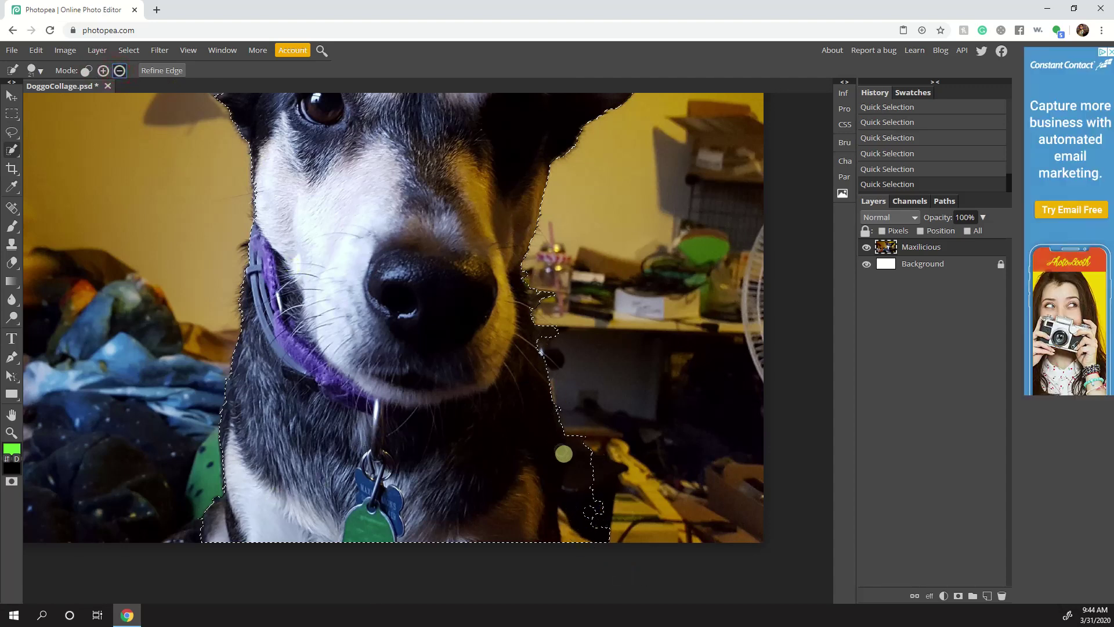
pyautogui.moveTo(573, 524); pyautogui.dragTo(583, 543)
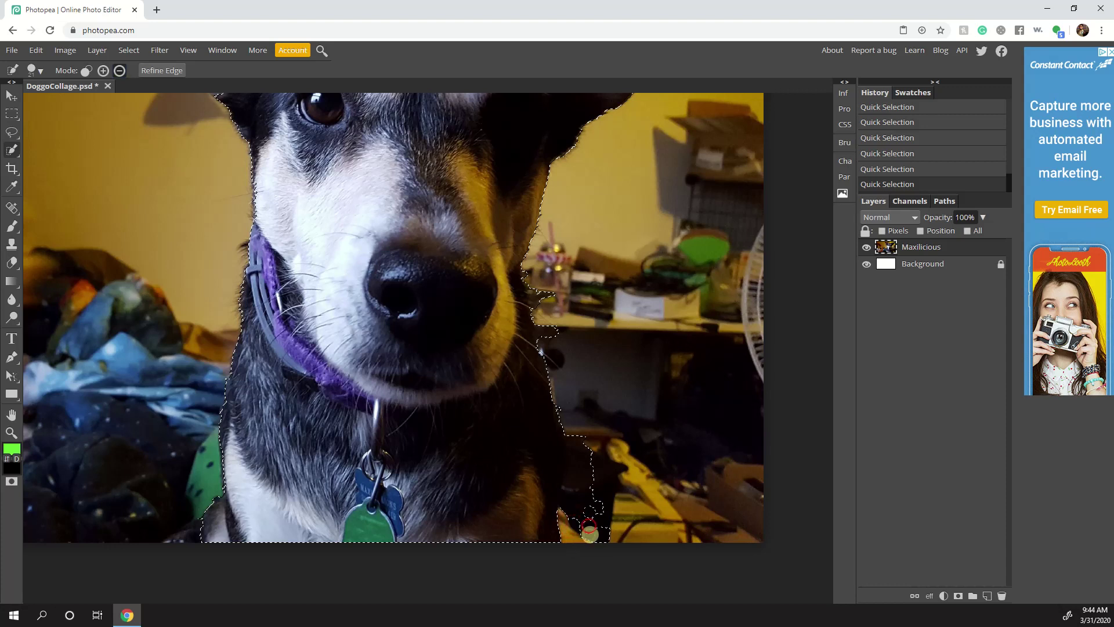
pyautogui.moveTo(575, 477)
pyautogui.mouseDown()
pyautogui.moveTo(586, 511)
pyautogui.moveTo(580, 497)
pyautogui.moveTo(577, 518)
pyautogui.moveTo(603, 501)
pyautogui.moveTo(607, 531)
pyautogui.mouseUp()
pyautogui.moveTo(540, 294); pyautogui.dragTo(546, 308)
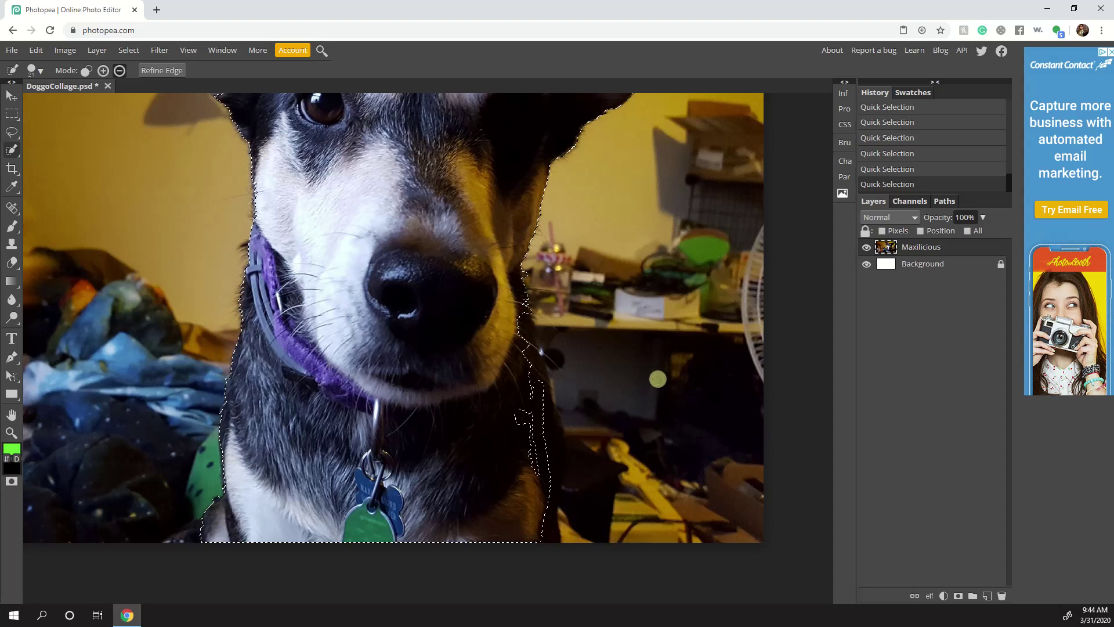
# - Add the remaining dark fur along the right edge of the neck and chest to the selection
pyautogui.click(103, 70)
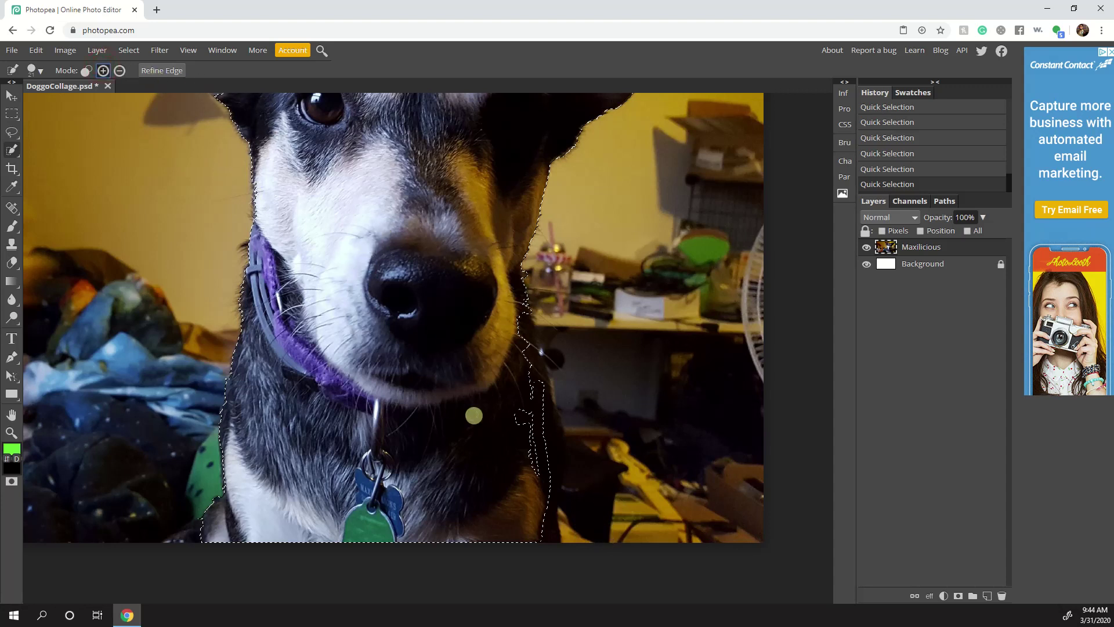
pyautogui.moveTo(501, 307)
pyautogui.mouseDown()
pyautogui.moveTo(539, 436)
pyautogui.moveTo(541, 515)
pyautogui.moveTo(520, 392)
pyautogui.moveTo(539, 550)
pyautogui.moveTo(551, 484)
pyautogui.moveTo(512, 293)
pyautogui.moveTo(557, 445)
pyautogui.moveTo(549, 505)
pyautogui.moveTo(548, 415)
pyautogui.moveTo(534, 449)
pyautogui.moveTo(527, 411)
pyautogui.moveTo(538, 471)
pyautogui.mouseUp()
pyautogui.moveTo(532, 353)
pyautogui.mouseDown()
pyautogui.moveTo(533, 389)
pyautogui.moveTo(552, 418)
pyautogui.mouseUp()
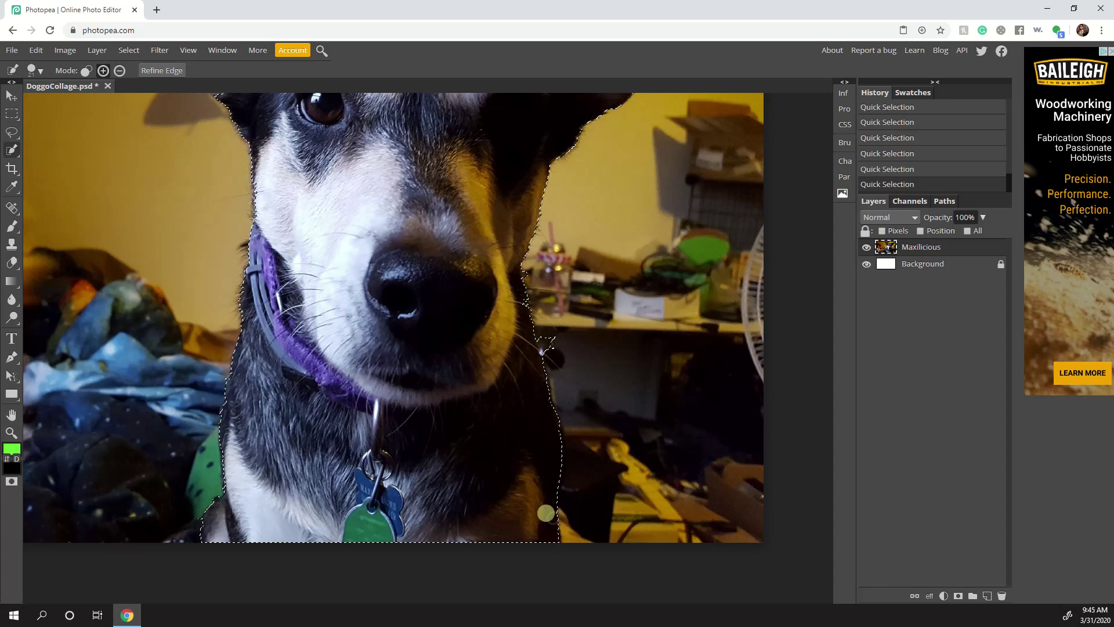
# - Subtract the background spill along the right side of the muzzle from the selection
pyautogui.click(120, 70)
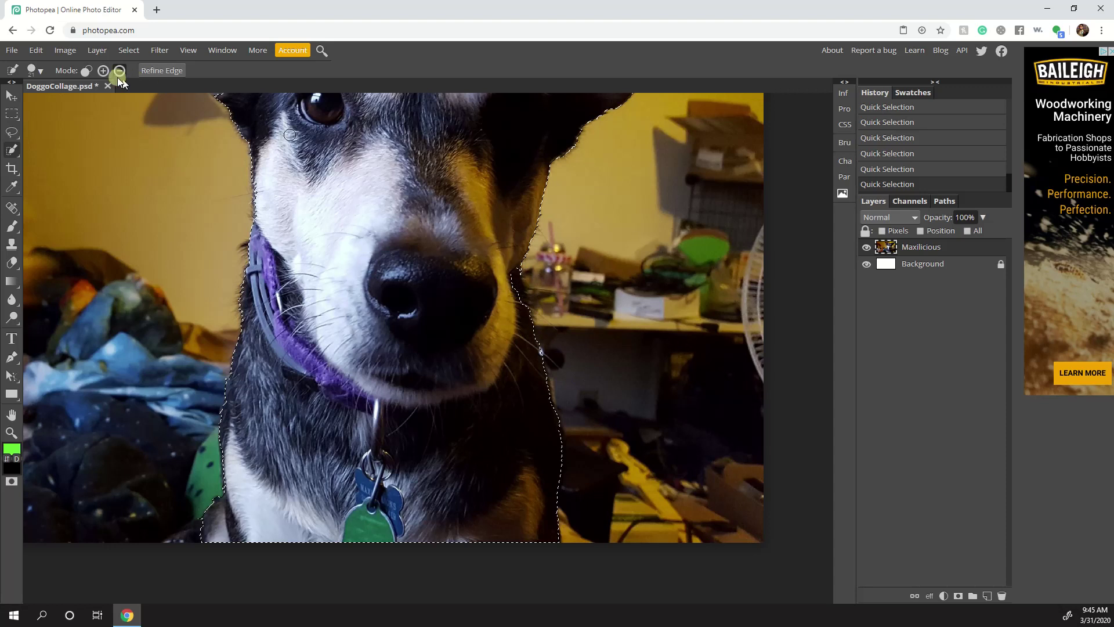
pyautogui.moveTo(511, 250)
pyautogui.mouseDown()
pyautogui.moveTo(516, 307)
pyautogui.moveTo(521, 299)
pyautogui.mouseUp()
pyautogui.scroll(-1, 476, 284)
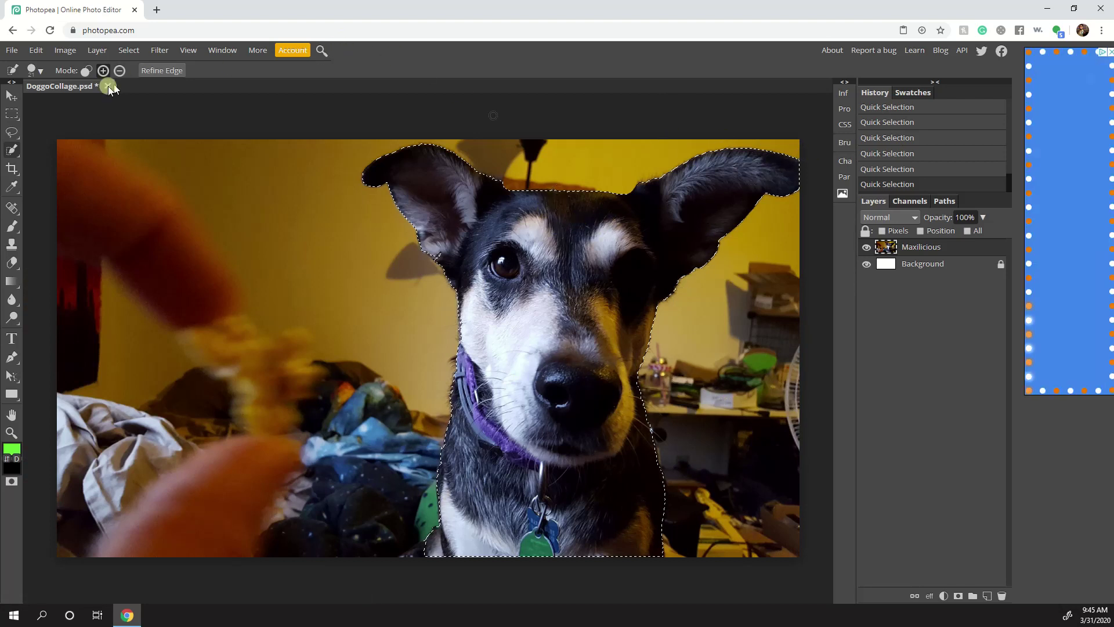
# - Refine the selection's edge with a border of 2 and output the dog cutout to a new layer
pyautogui.click(153, 70)
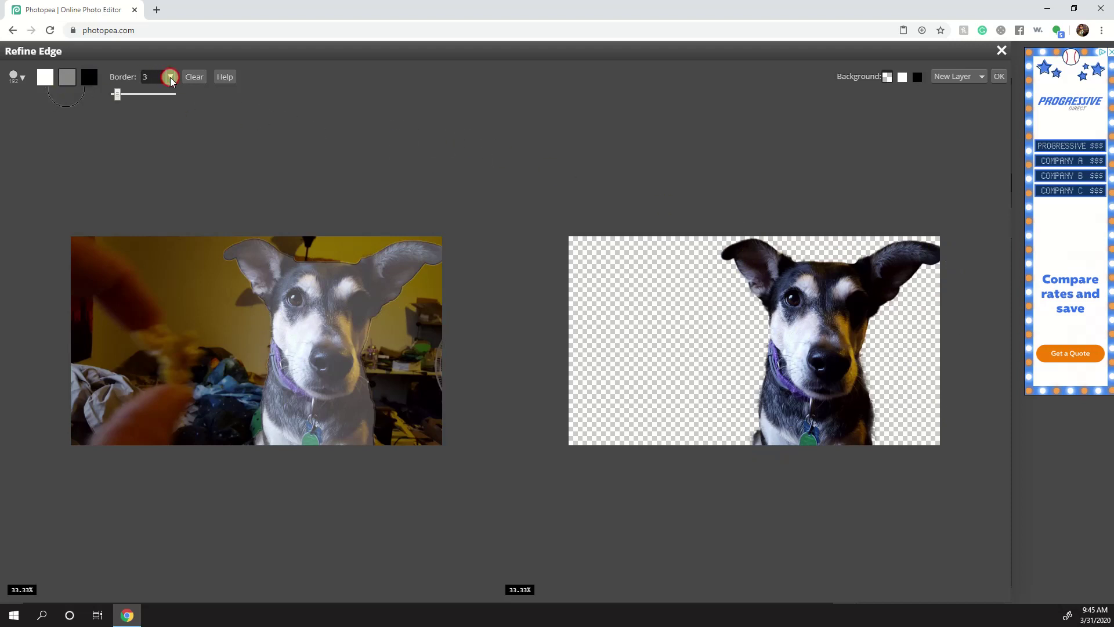
pyautogui.moveTo(116, 95); pyautogui.dragTo(96, 97)
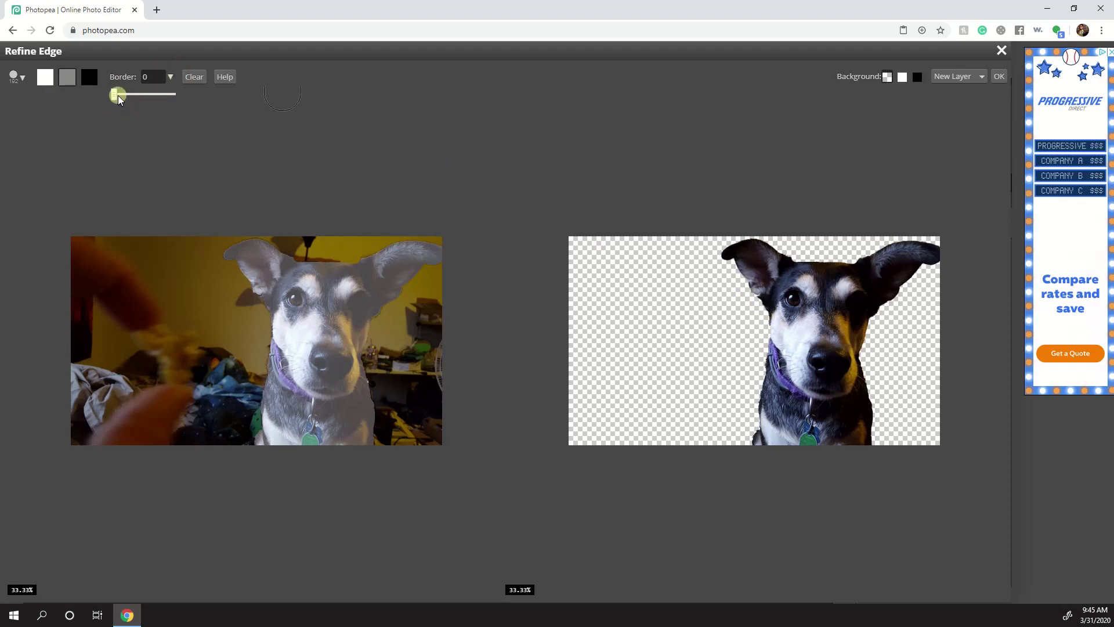
pyautogui.moveTo(122, 99); pyautogui.dragTo(121, 97)
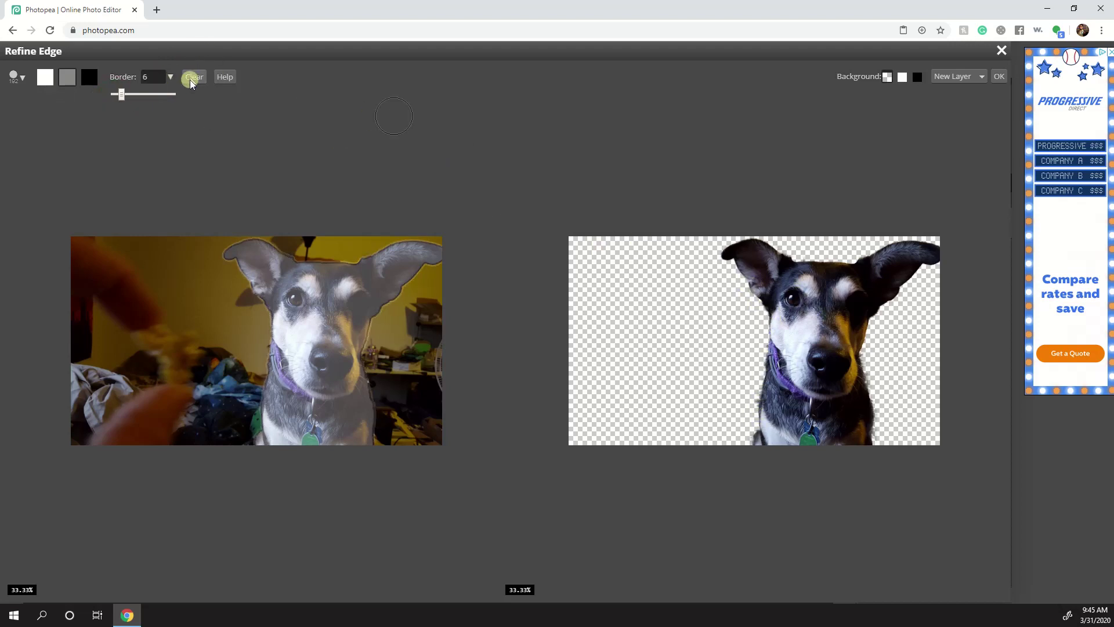
pyautogui.moveTo(149, 80); pyautogui.dragTo(135, 80)
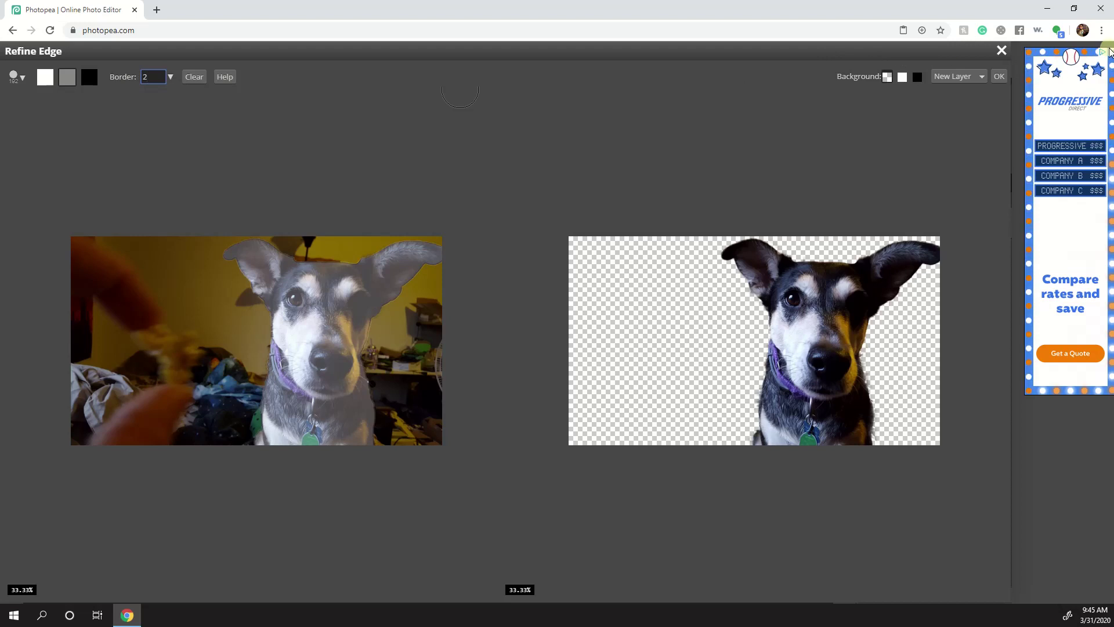
pyautogui.click(999, 76)
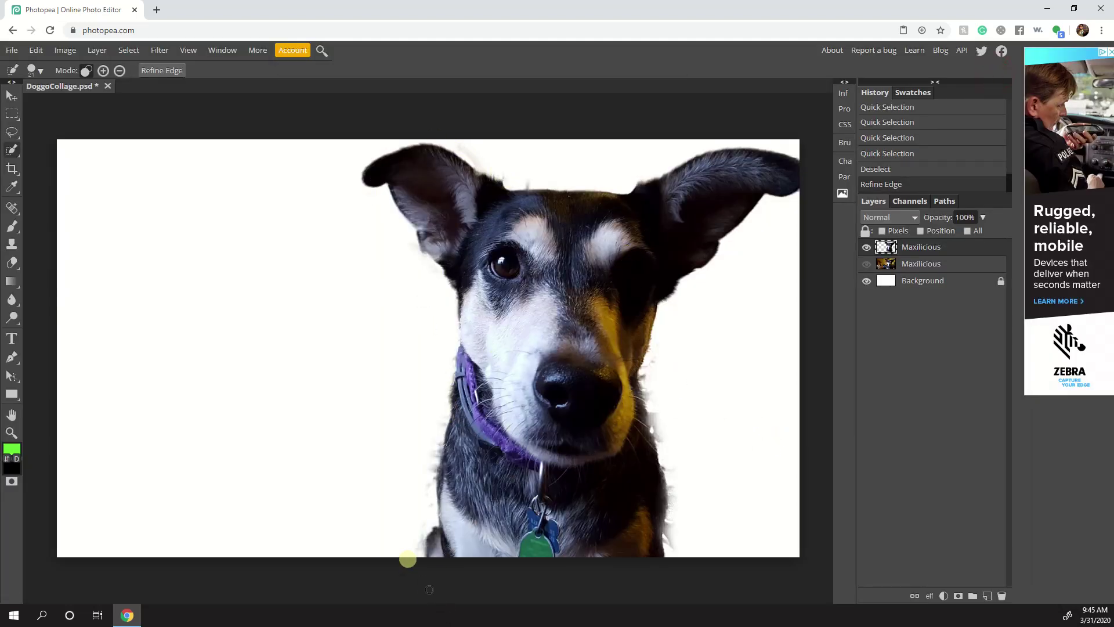
# - Check the dog cutout by hiding and reshowing its layer, keep that layer selected and activate the Move tool
pyautogui.click(866, 247)
pyautogui.click(866, 247)
pyautogui.click(906, 262)
pyautogui.click(905, 249)
pyautogui.press('v')
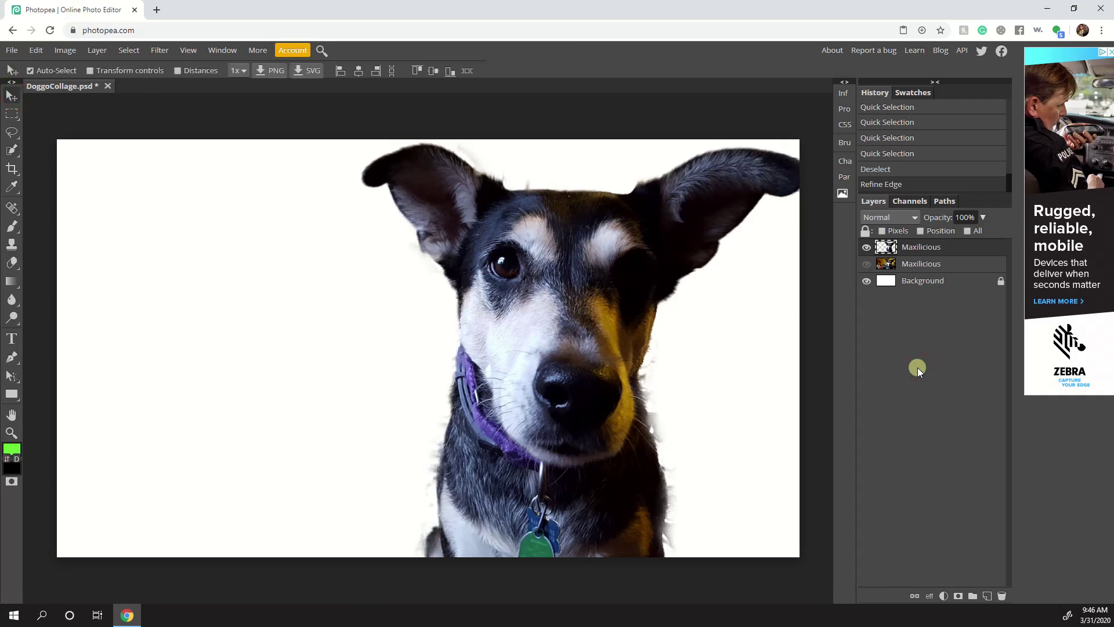
# - Examine the layer stack by selecting the cutout, the original photo and the Background layers in turn
pyautogui.hotkey('ctrl', '-')
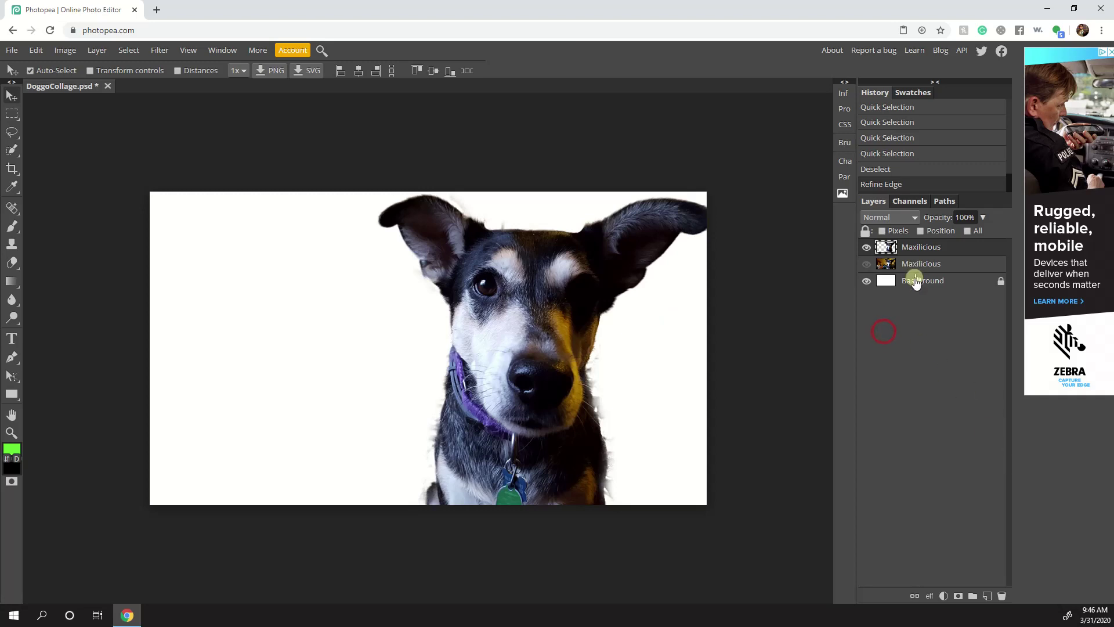
pyautogui.click(931, 265)
pyautogui.click(902, 246)
pyautogui.click(920, 266)
pyautogui.click(917, 280)
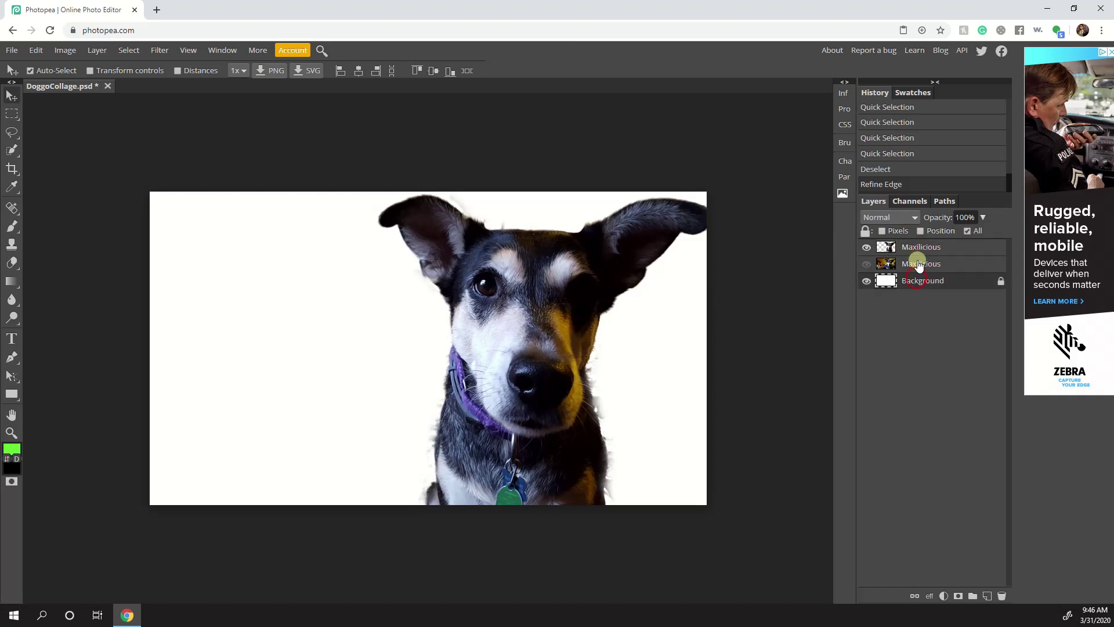
pyautogui.click(917, 264)
pyautogui.click(918, 249)
pyautogui.click(914, 265)
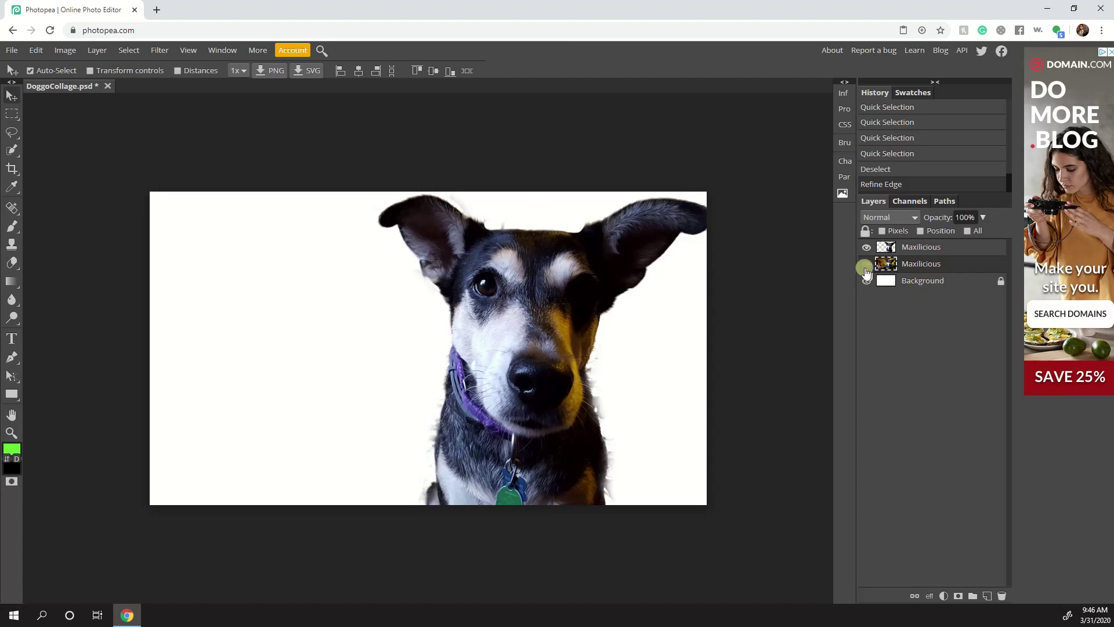
# - Compare the original photo with the dog cutout by toggling the visibility of their two layers
pyautogui.click(867, 269)
pyautogui.click(867, 268)
pyautogui.click(866, 269)
pyautogui.click(867, 269)
pyautogui.click(867, 269)
pyautogui.click(867, 268)
pyautogui.click(867, 268)
pyautogui.click(866, 268)
pyautogui.click(867, 269)
pyautogui.click(867, 269)
pyautogui.click(866, 247)
pyautogui.click(866, 246)
pyautogui.click(866, 247)
pyautogui.click(866, 247)
pyautogui.click(866, 265)
pyautogui.click(866, 265)
pyautogui.click(869, 251)
pyautogui.click(869, 252)
# - Move the dog cutout around the canvas and leave it slightly lower and further right
pyautogui.moveTo(514, 341); pyautogui.dragTo(472, 351)
pyautogui.moveTo(522, 314)
pyautogui.mouseDown()
pyautogui.moveTo(409, 321)
pyautogui.moveTo(512, 315)
pyautogui.mouseUp()
pyautogui.moveTo(458, 318); pyautogui.dragTo(534, 337)
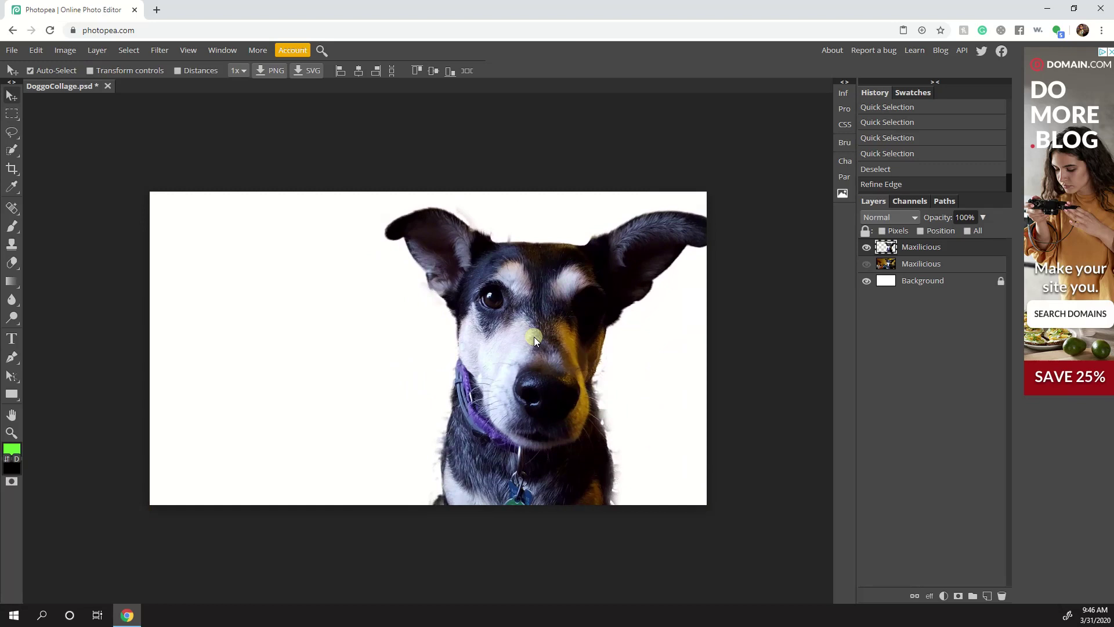
# - Search the web for "nasa image library" in a new browser tab and open the NASA Image and Video Library
pyautogui.click(156, 10)
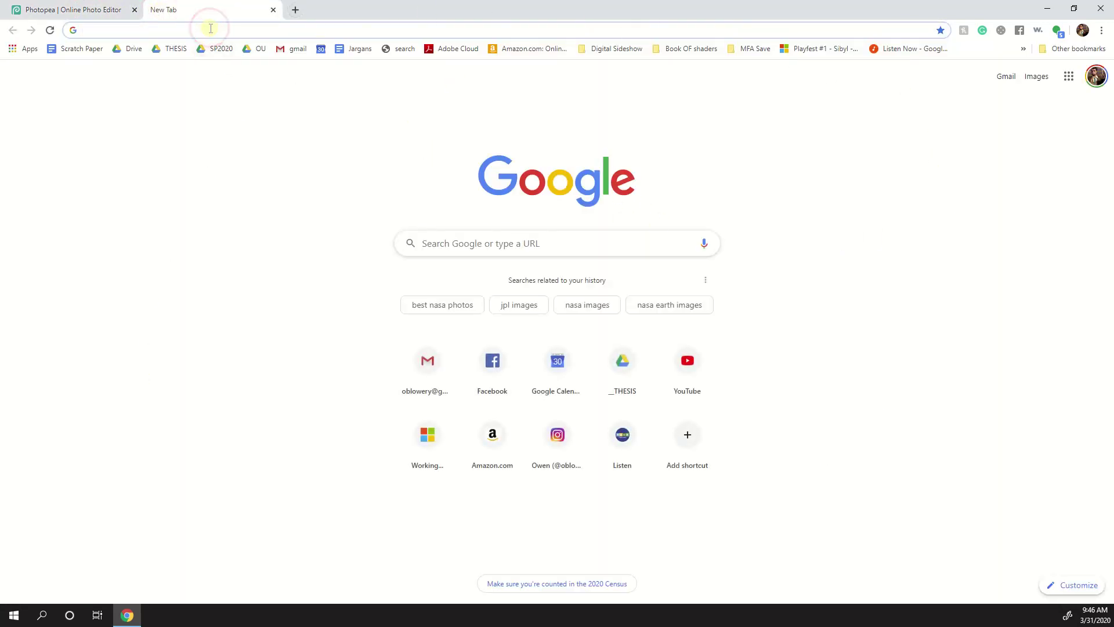
pyautogui.write('na')
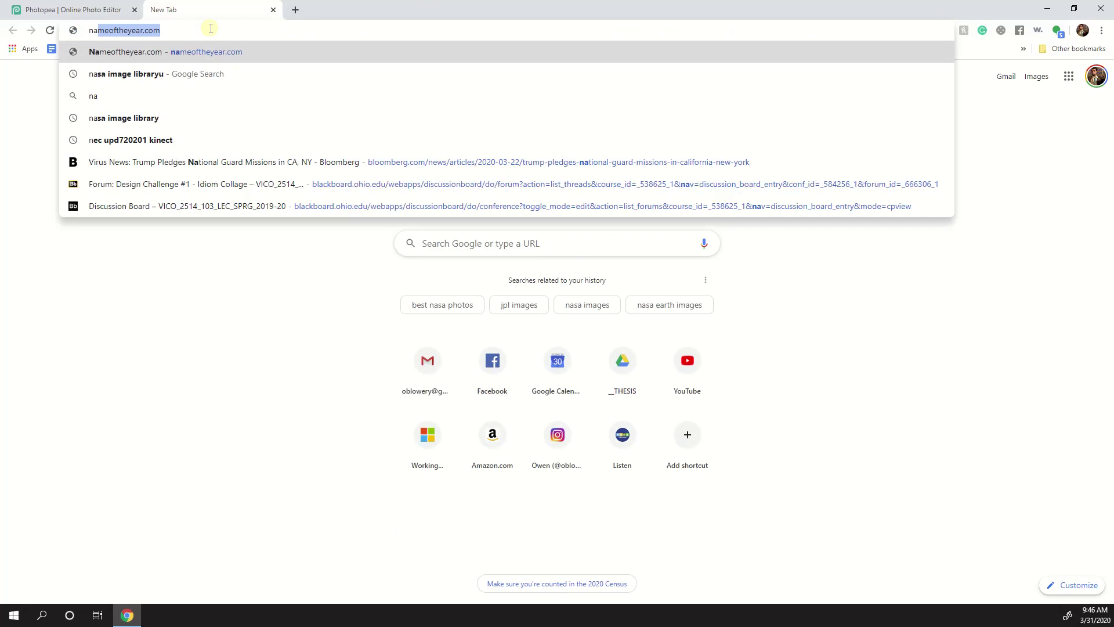
pyautogui.write('sa image library')
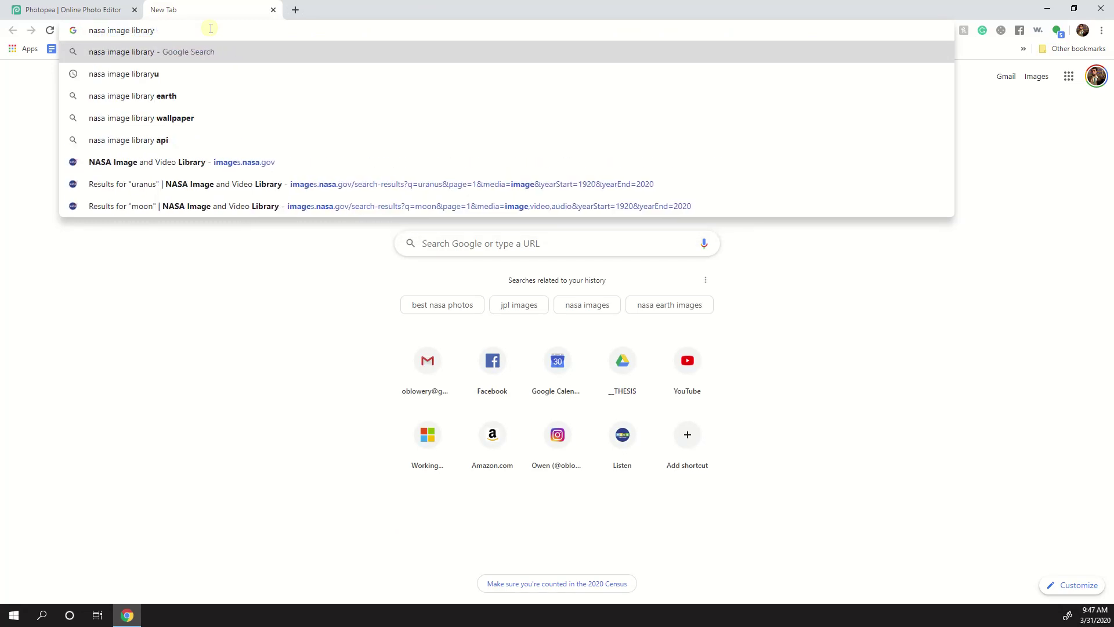
pyautogui.press('Return')
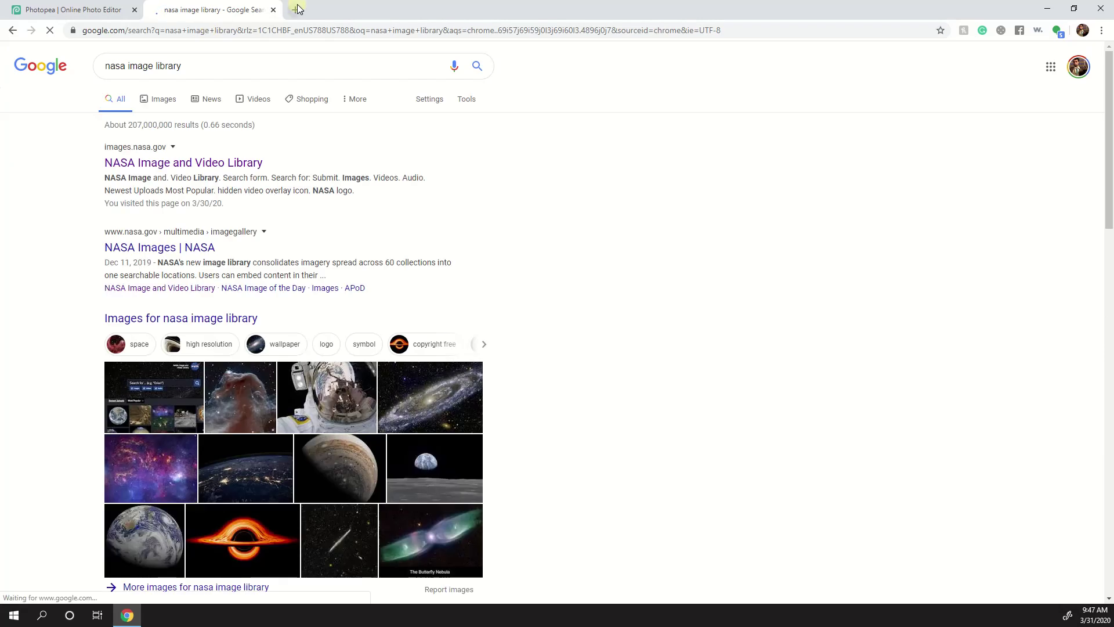
pyautogui.click(144, 165)
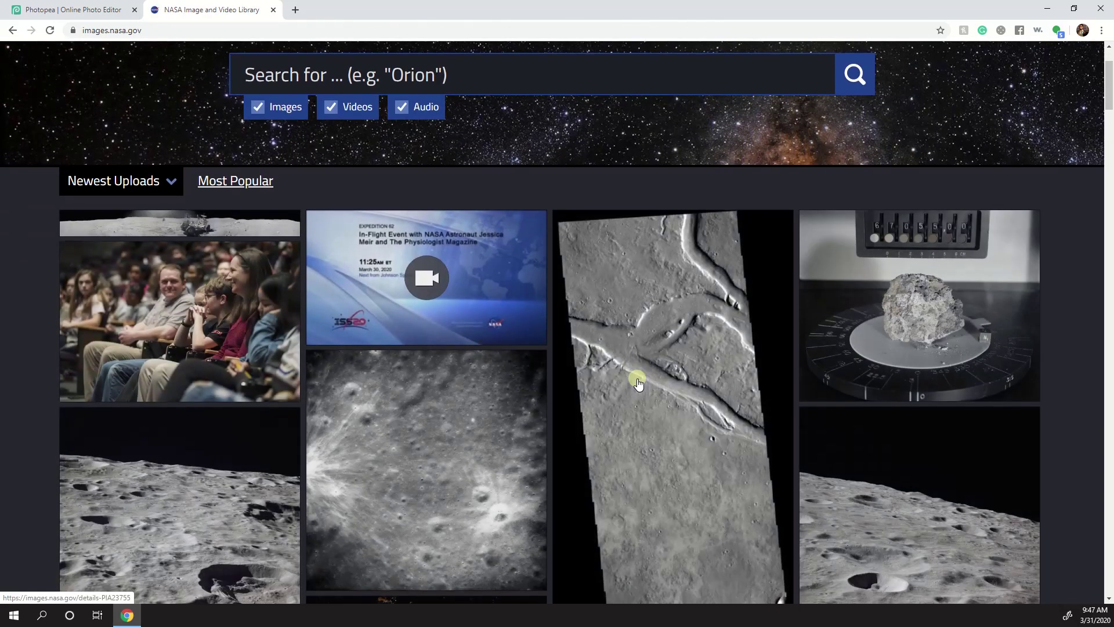
# - Exclude videos and audio from the NASA library search so that only images are included
pyautogui.scroll(2, 637, 378)
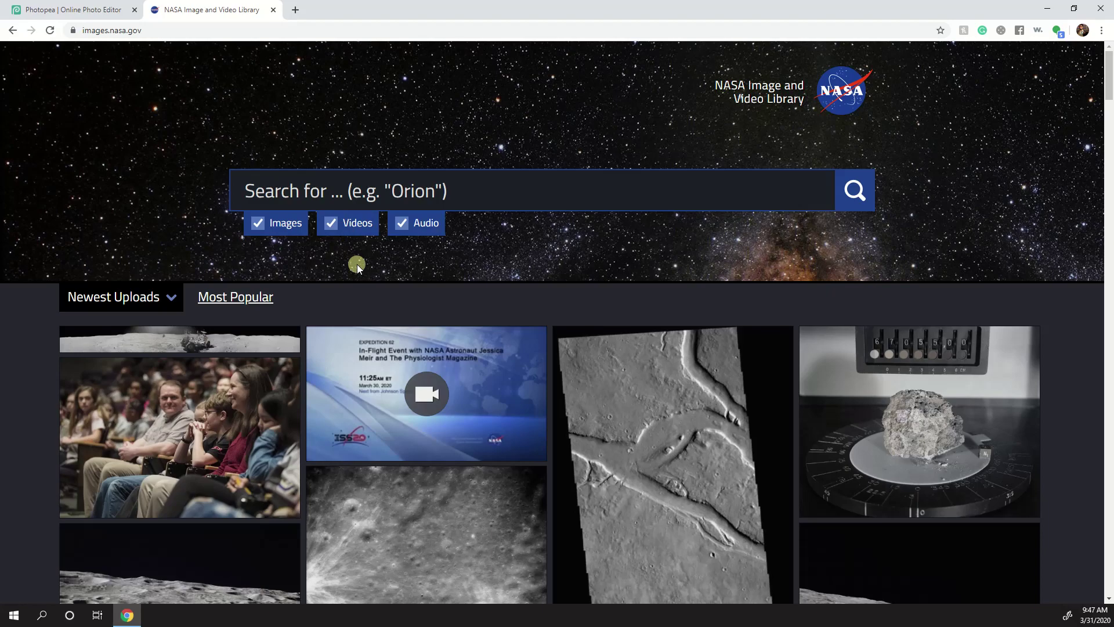
pyautogui.scroll(-6, 358, 260)
pyautogui.scroll(6, 363, 261)
pyautogui.click(332, 224)
pyautogui.scroll(-13, 566, 435)
pyautogui.scroll(13, 565, 432)
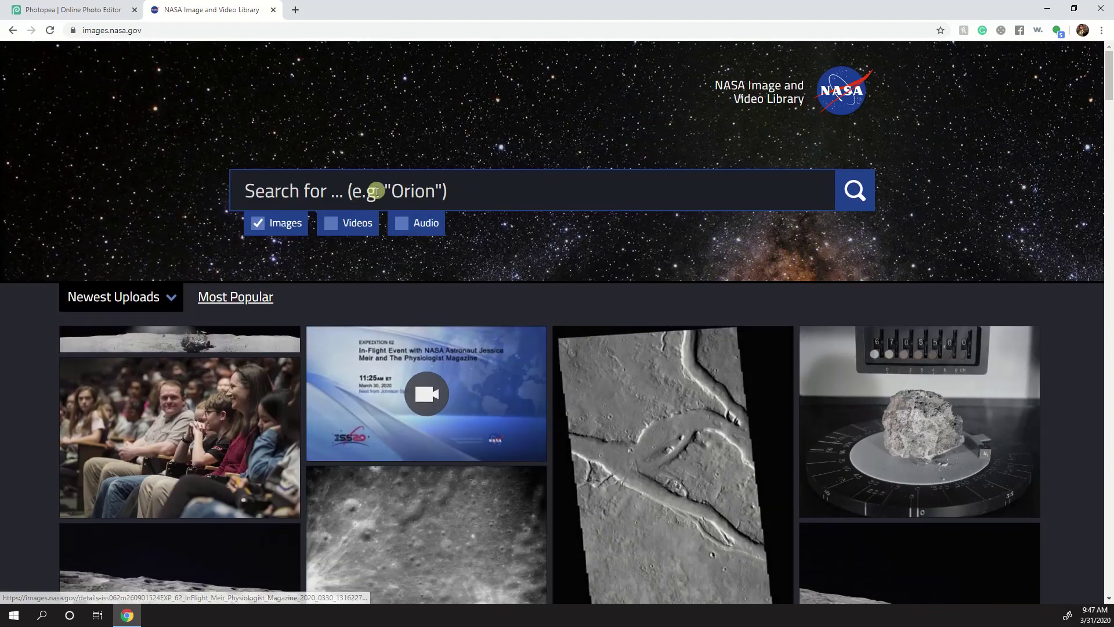
# - Search the NASA library for "galaxy" and browse the resulting images
pyautogui.click(377, 190)
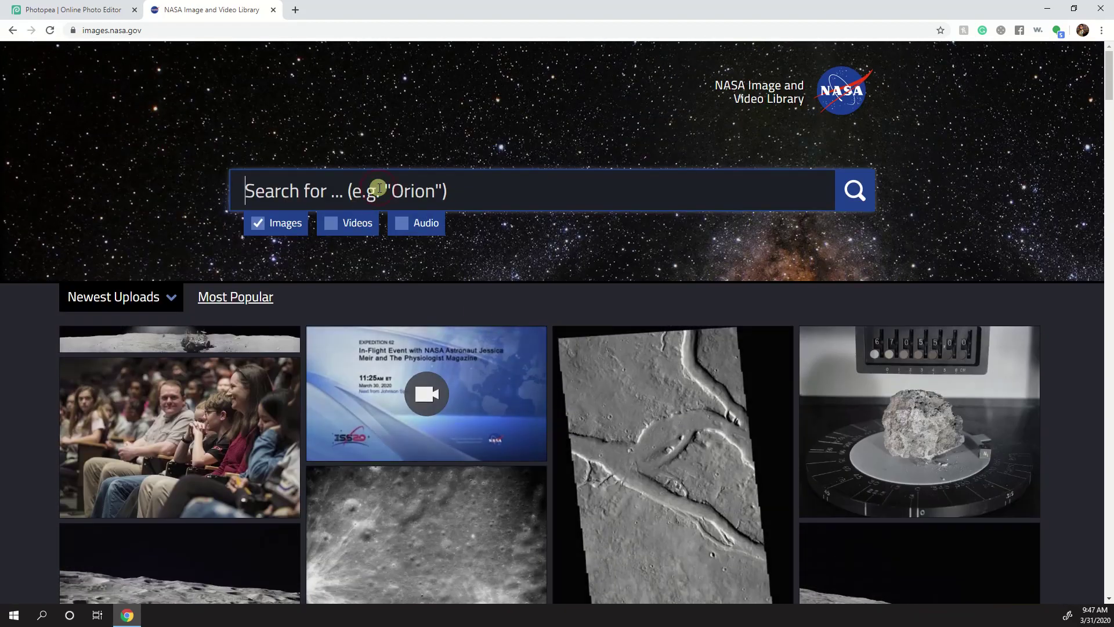
pyautogui.write('galaxy')
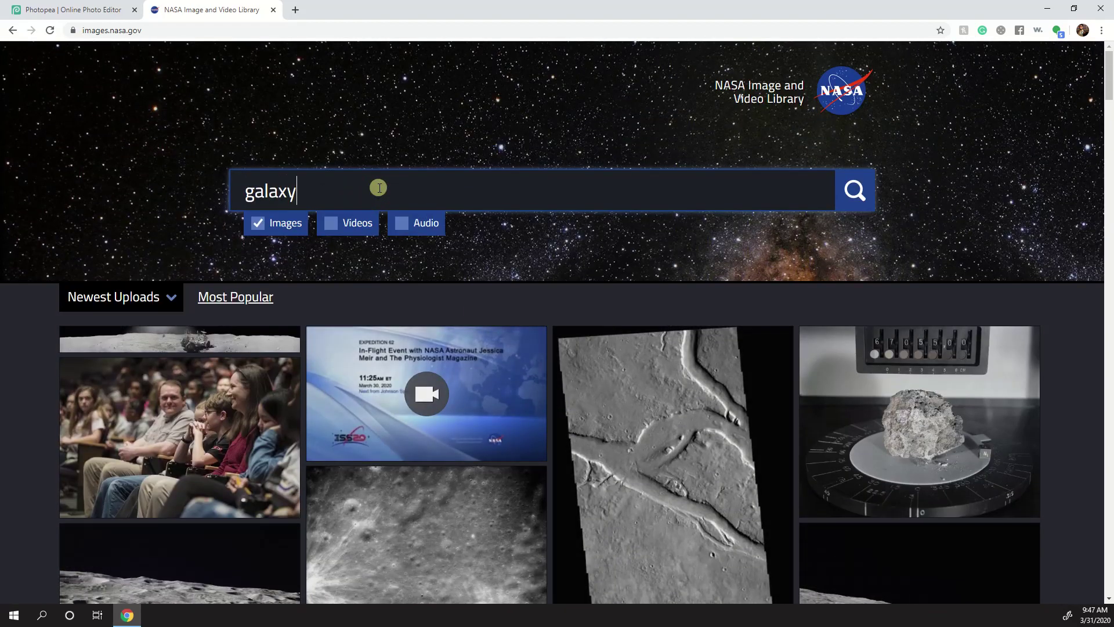
pyautogui.press('Return')
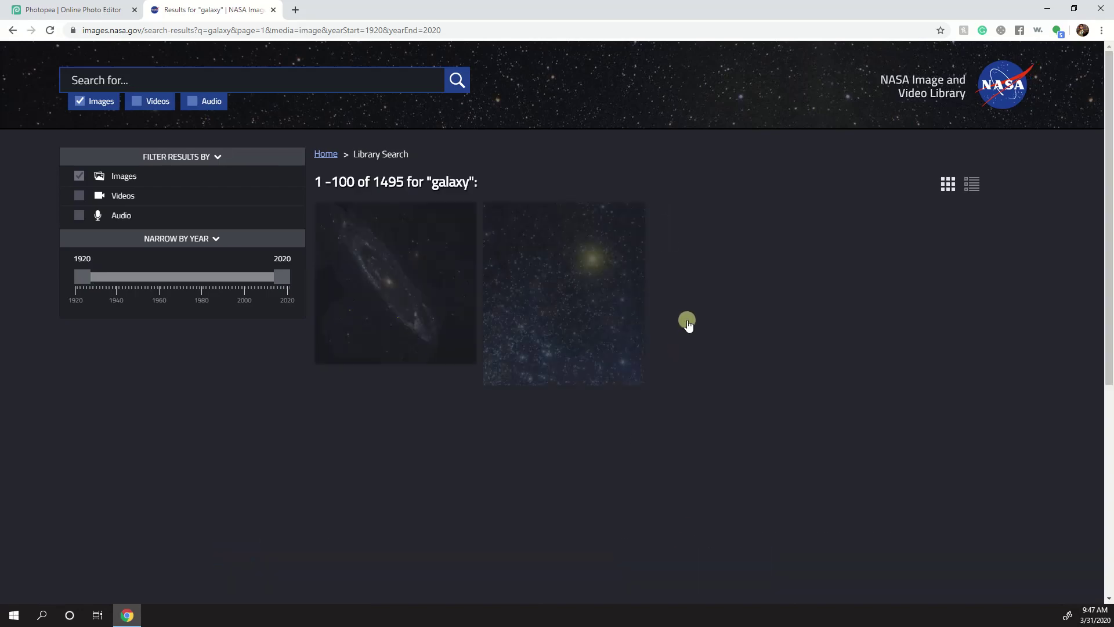
pyautogui.scroll(-3, 949, 556)
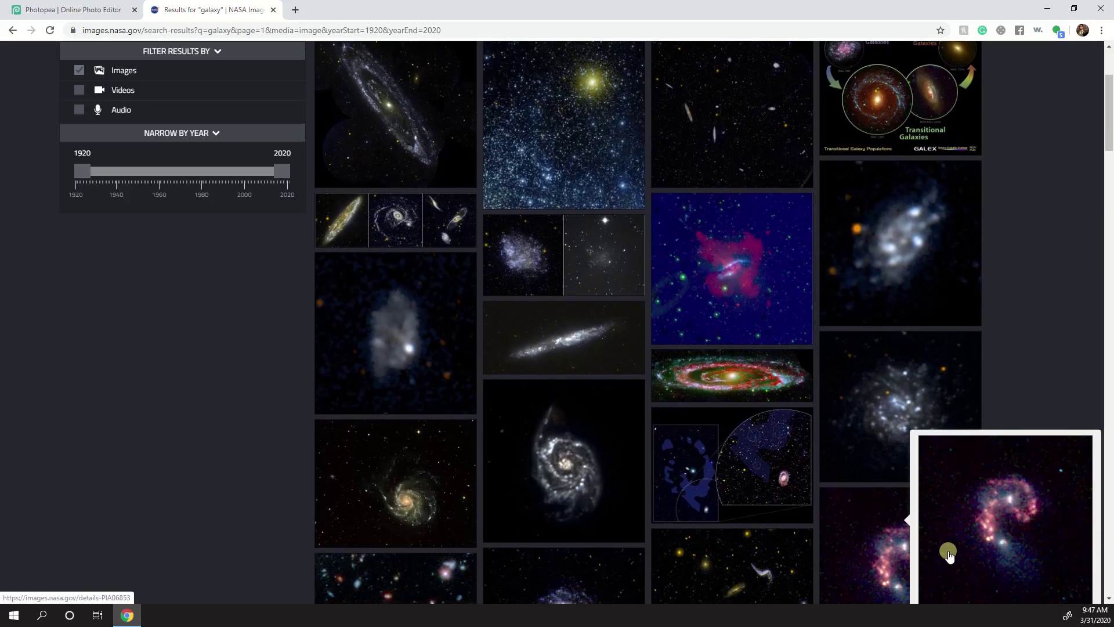
pyautogui.scroll(-5, 949, 555)
pyautogui.scroll(-4, 949, 554)
pyautogui.scroll(8, 951, 554)
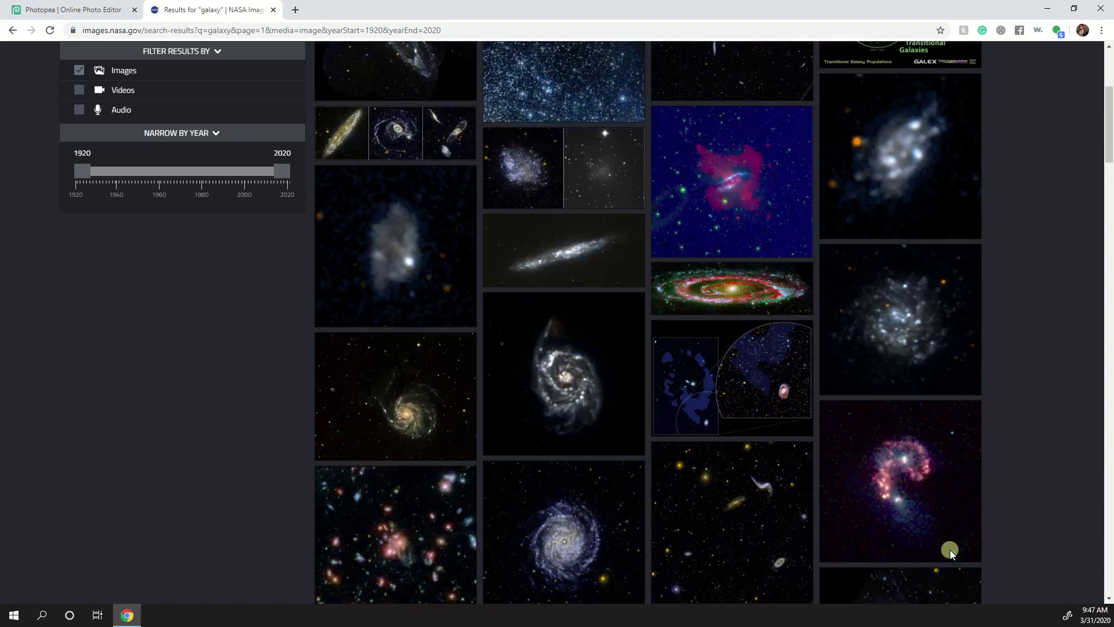
pyautogui.scroll(2, 949, 554)
# - Search the NASA library for "space" and look through the resulting images
pyautogui.click(137, 85)
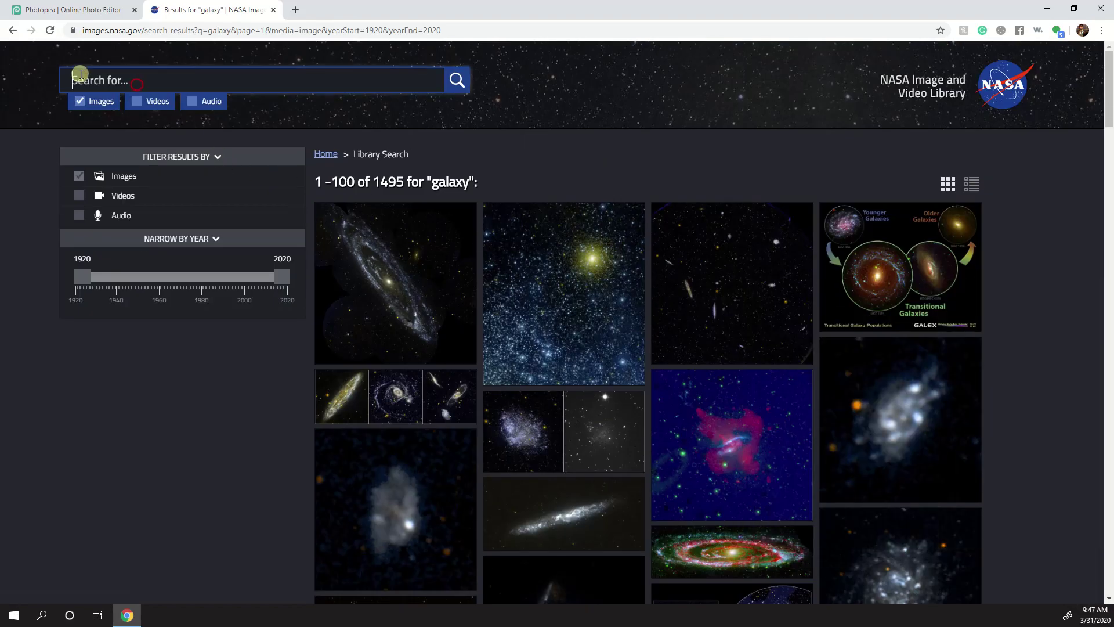
pyautogui.write('space')
pyautogui.press('Return')
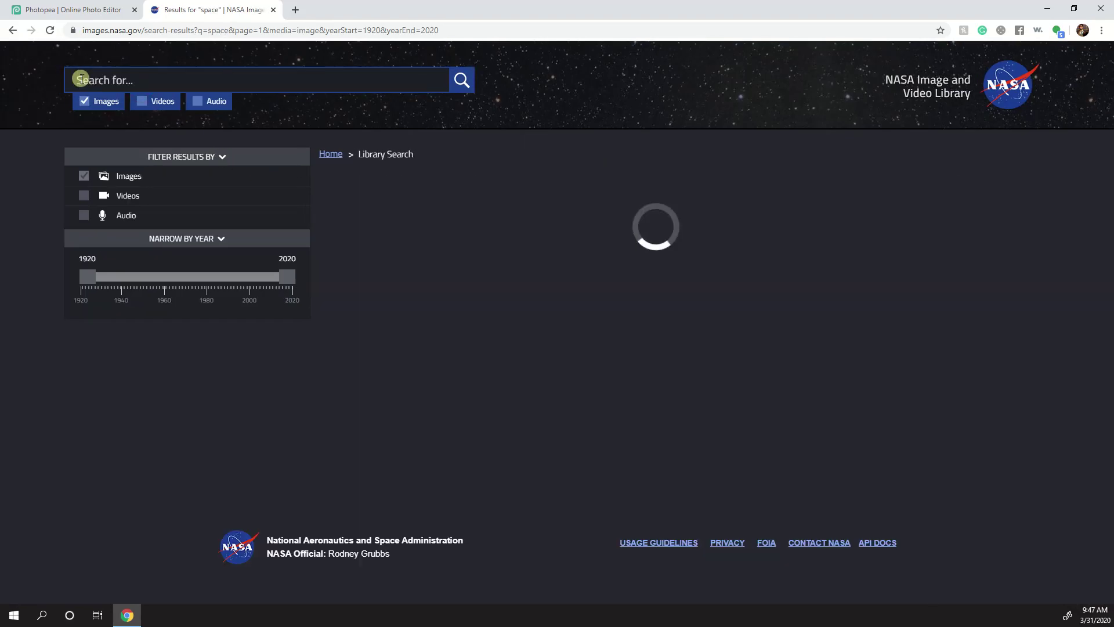
pyautogui.scroll(-9, 654, 365)
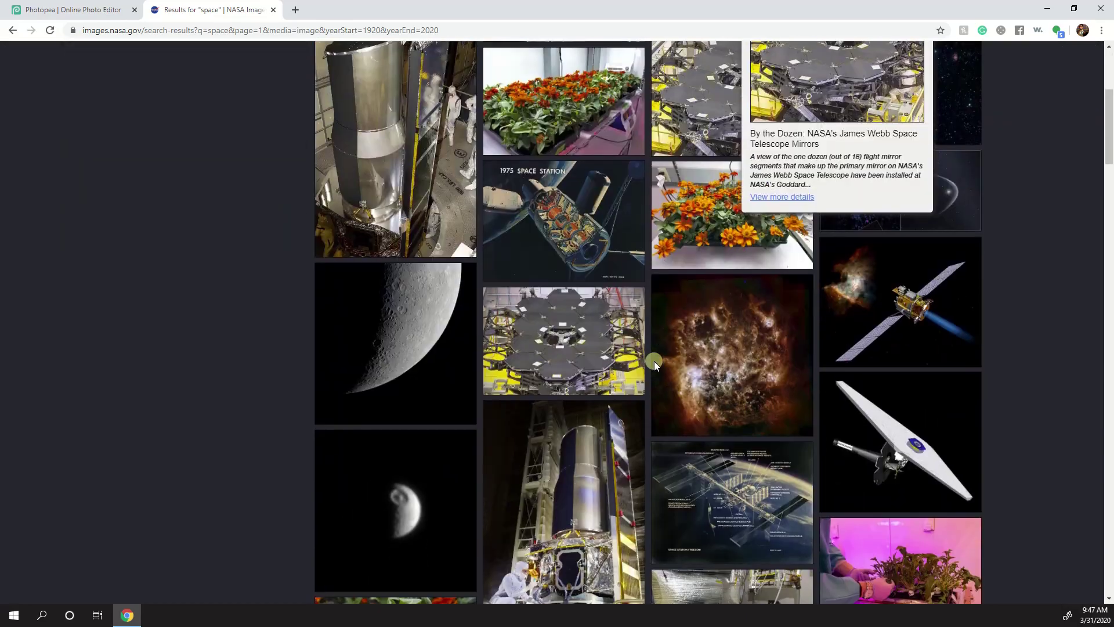
pyautogui.scroll(-12, 655, 366)
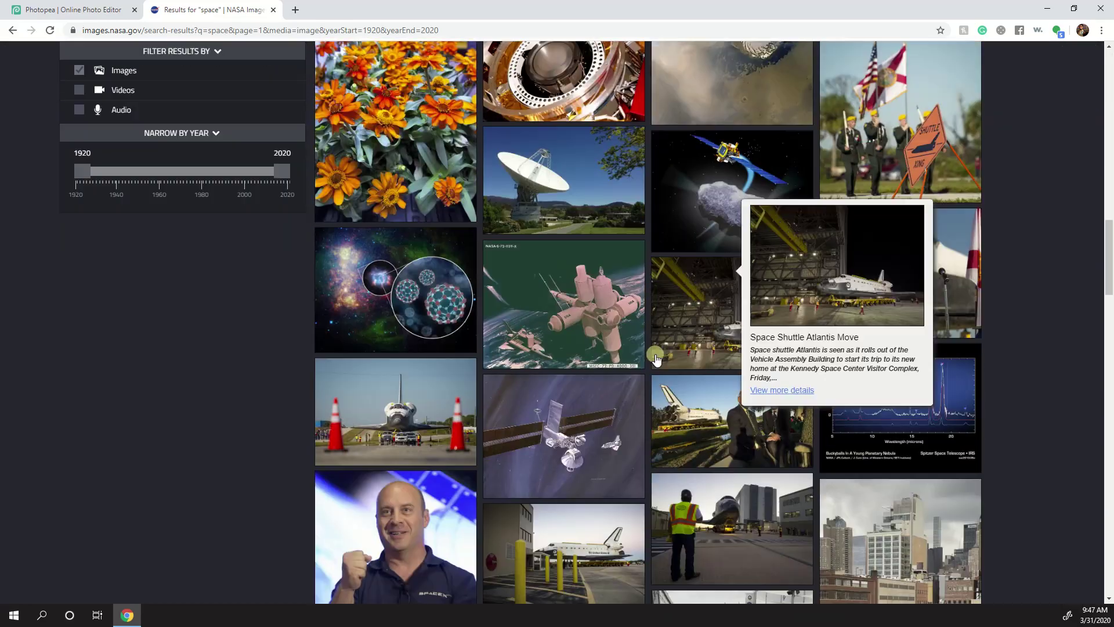
pyautogui.scroll(-7, 654, 353)
pyautogui.scroll(19, 655, 352)
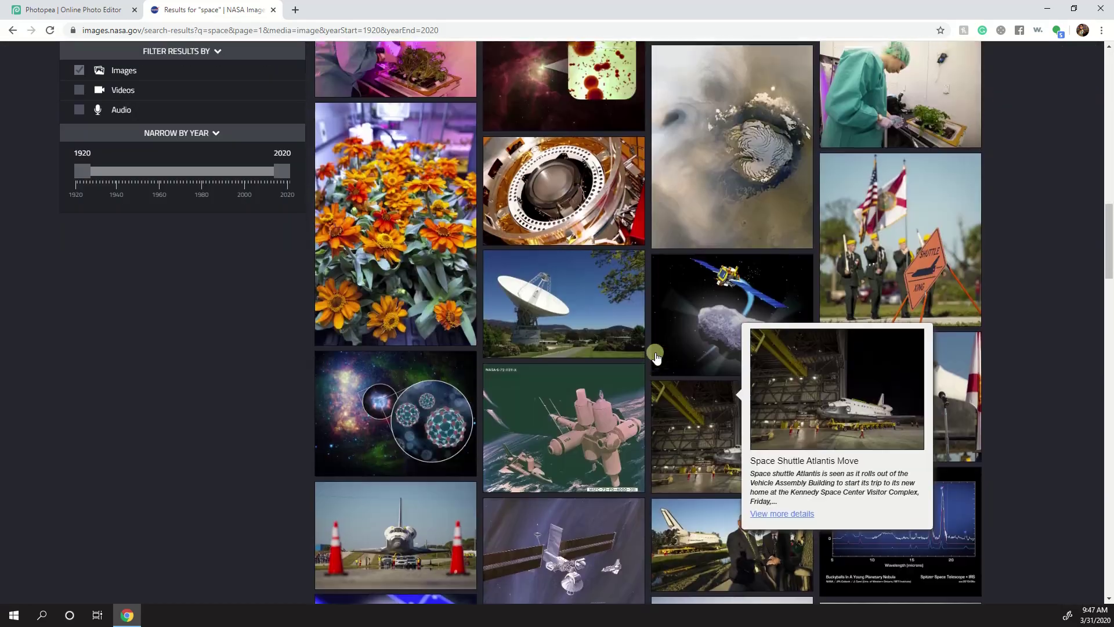
pyautogui.scroll(10, 655, 352)
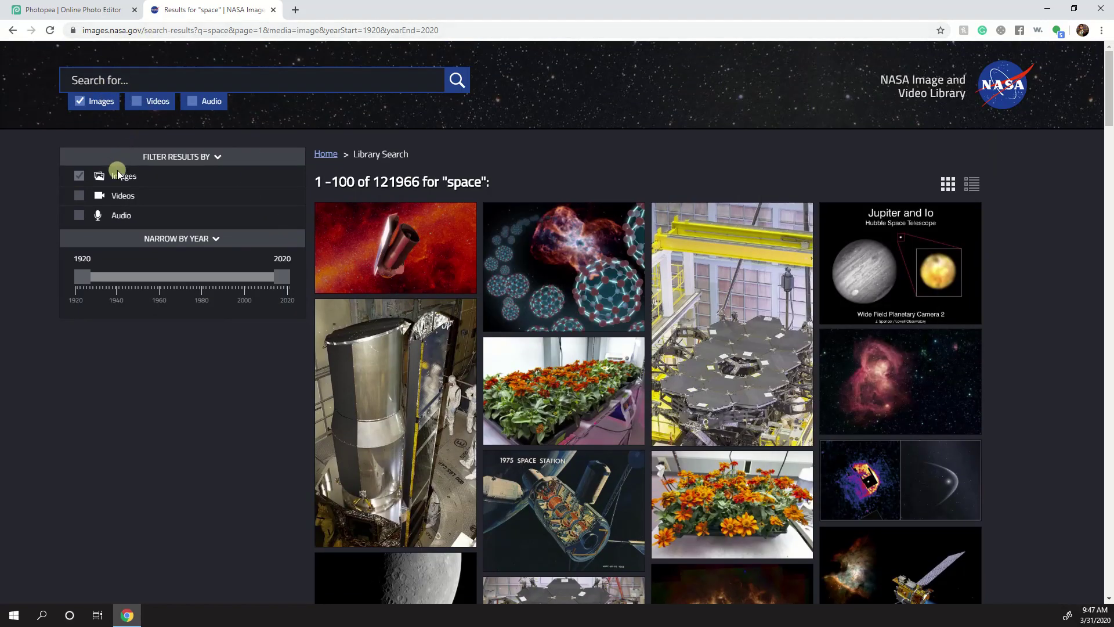
# - Return to the NASA library's home page and browse its Most Popular images for a space background
pyautogui.click(11, 30)
pyautogui.click(12, 33)
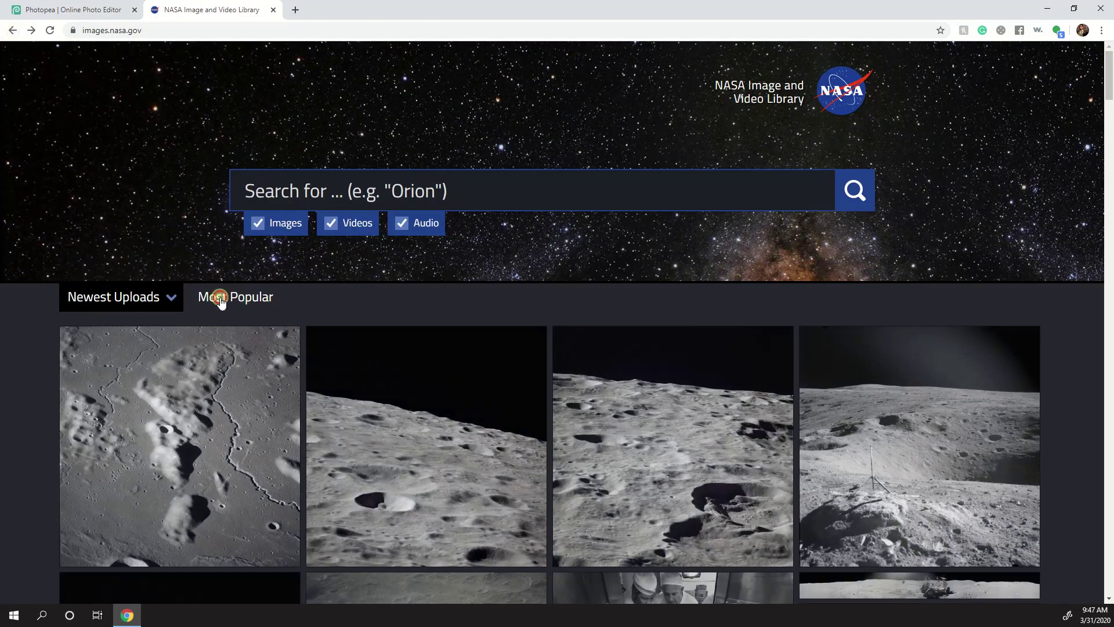
pyautogui.click(221, 299)
pyautogui.scroll(-3, 940, 400)
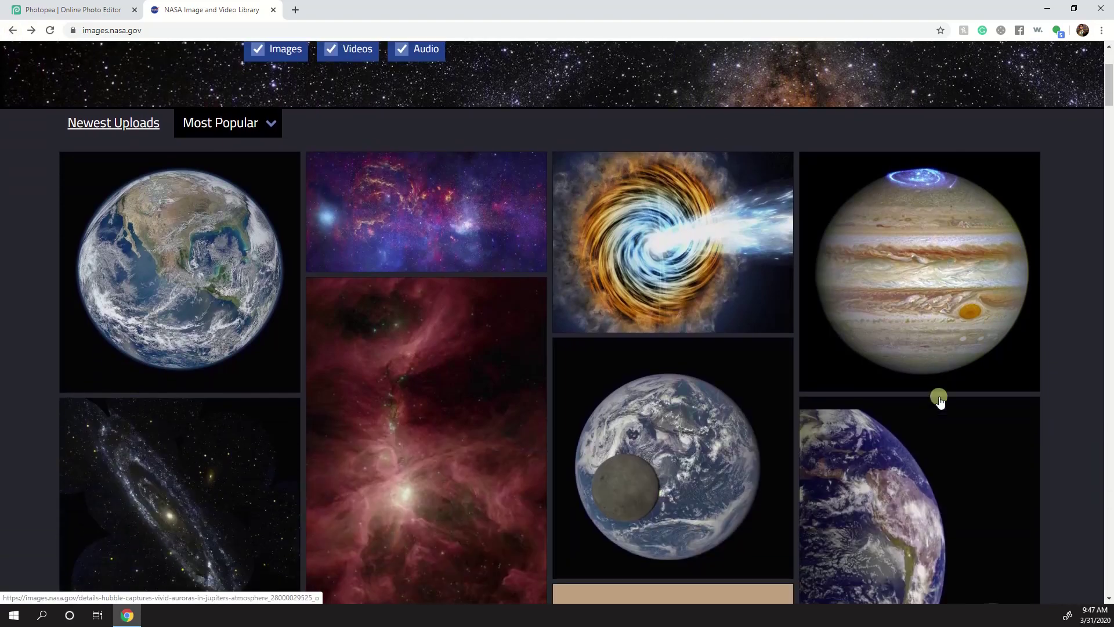
pyautogui.scroll(-2, 940, 400)
pyautogui.scroll(1, 934, 397)
pyautogui.scroll(-4, 474, 174)
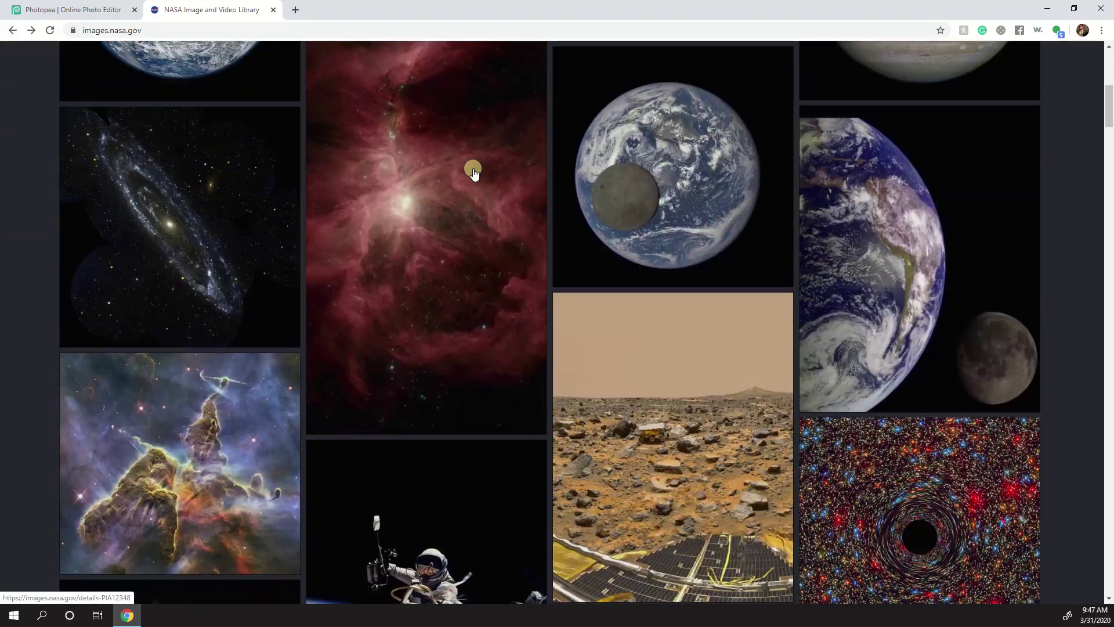
pyautogui.scroll(-15, 473, 172)
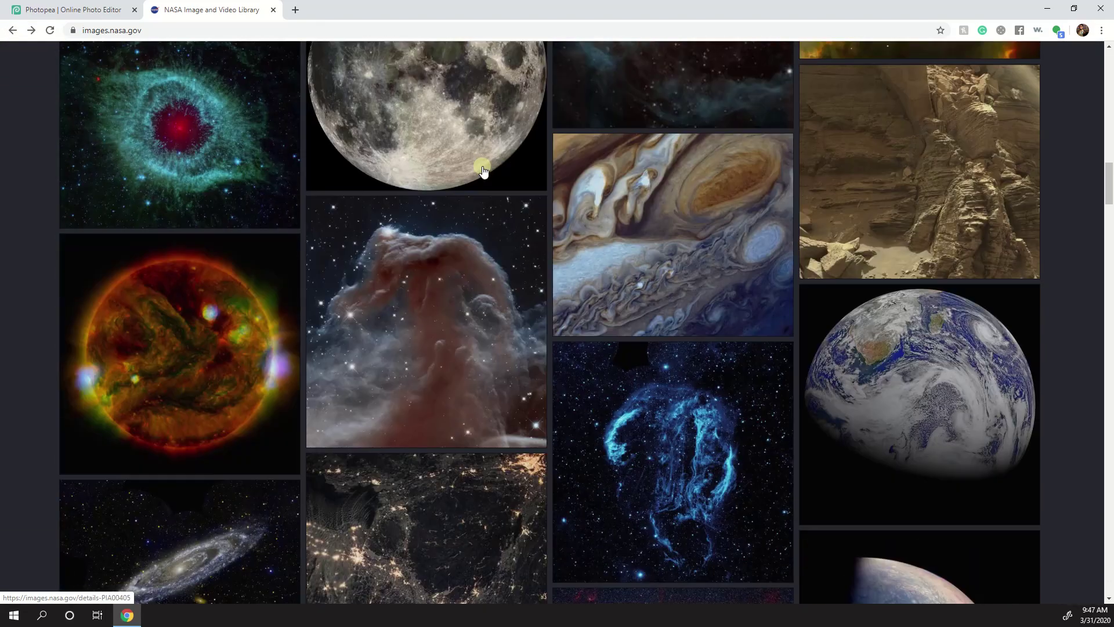
pyautogui.scroll(-7, 482, 170)
pyautogui.scroll(-11, 485, 168)
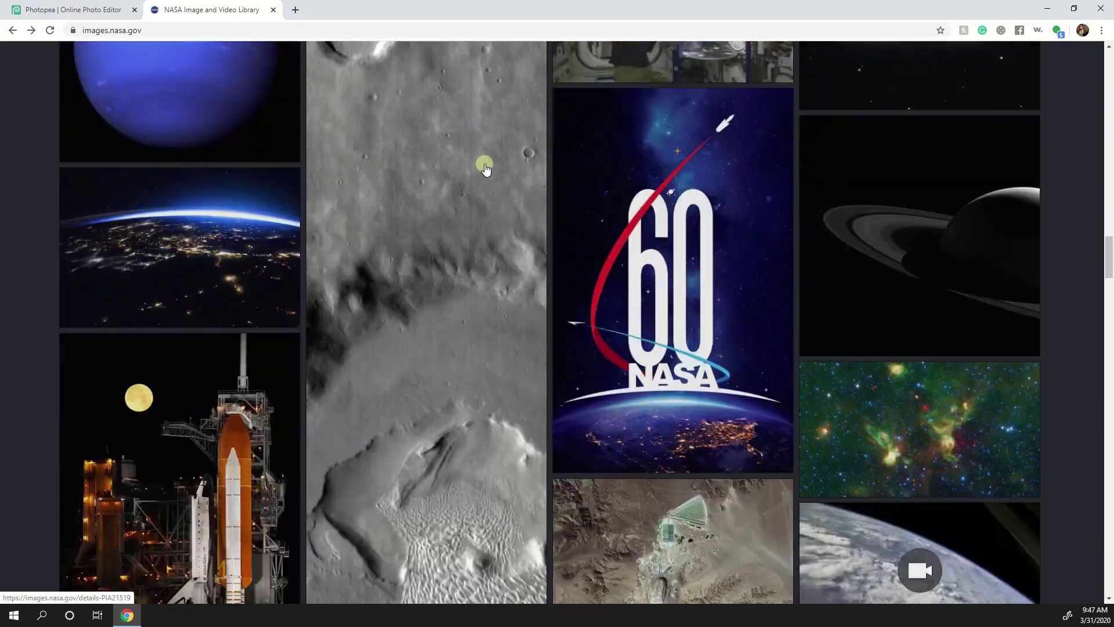
# - Browse the Most Popular images for a space background, open Orion Dreamy Stars and look over its details page
pyautogui.scroll(1, 486, 169)
pyautogui.scroll(20, 486, 168)
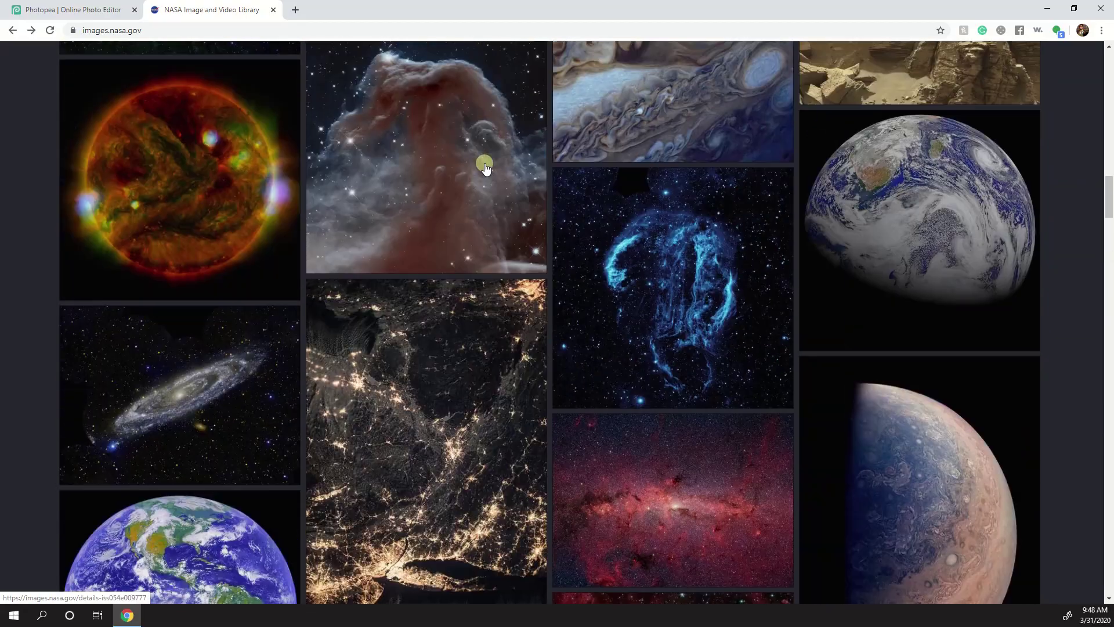
pyautogui.scroll(7, 486, 168)
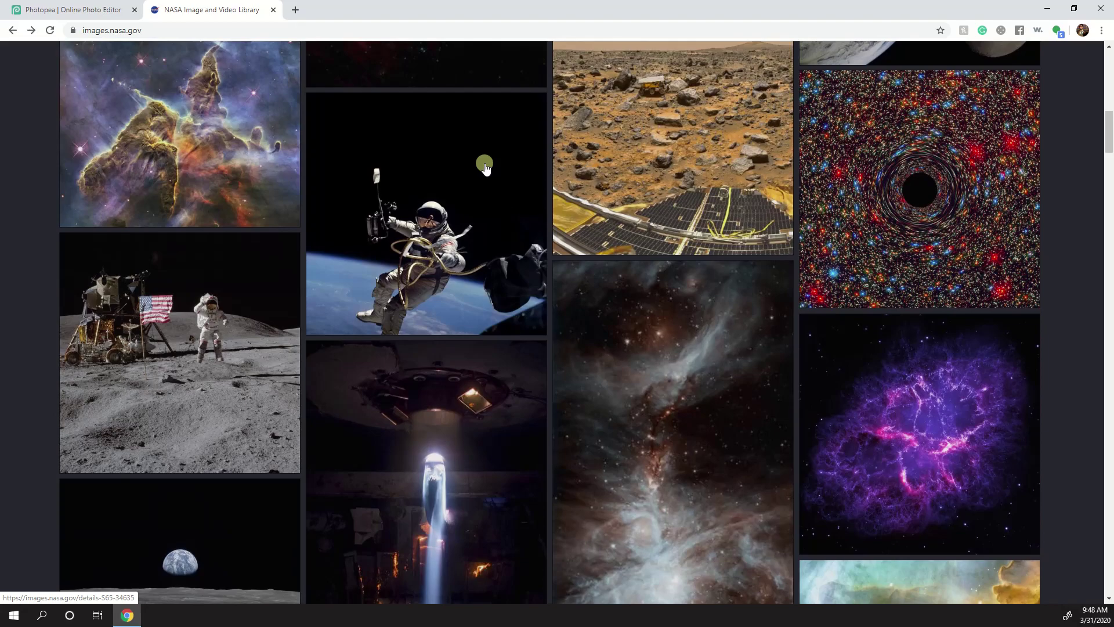
pyautogui.scroll(-4, 486, 168)
pyautogui.scroll(15, 734, 301)
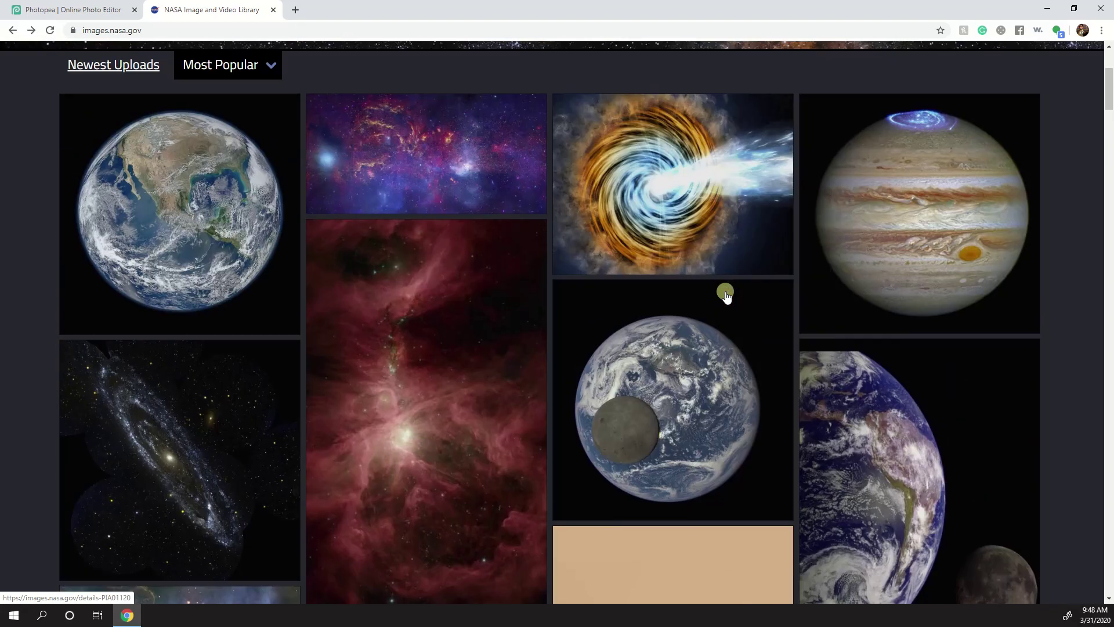
pyautogui.scroll(-15, 726, 293)
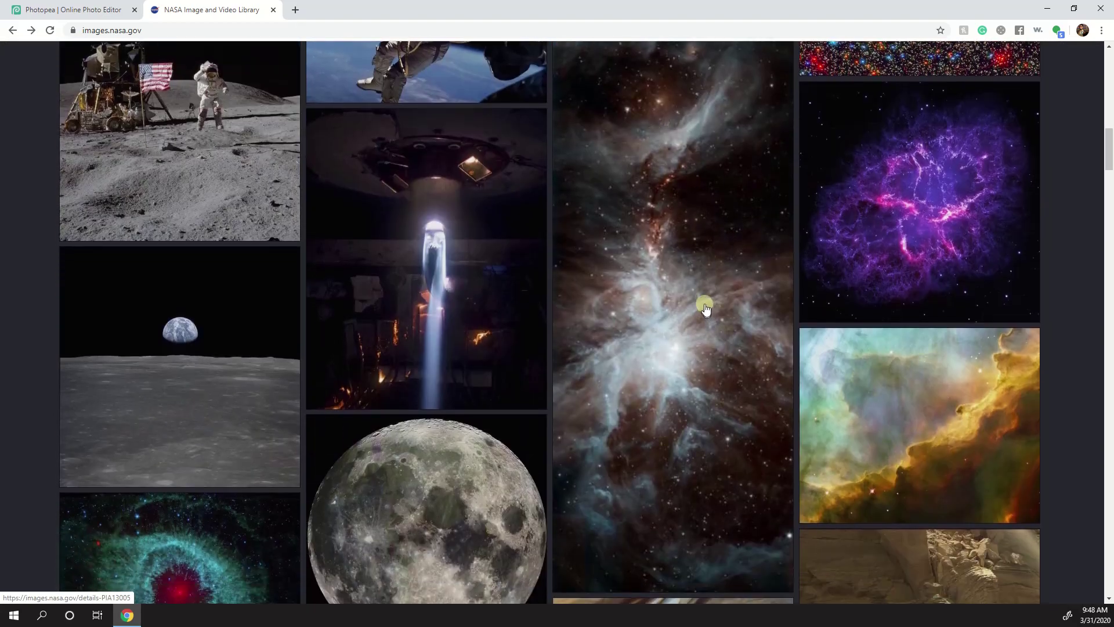
pyautogui.click(697, 268)
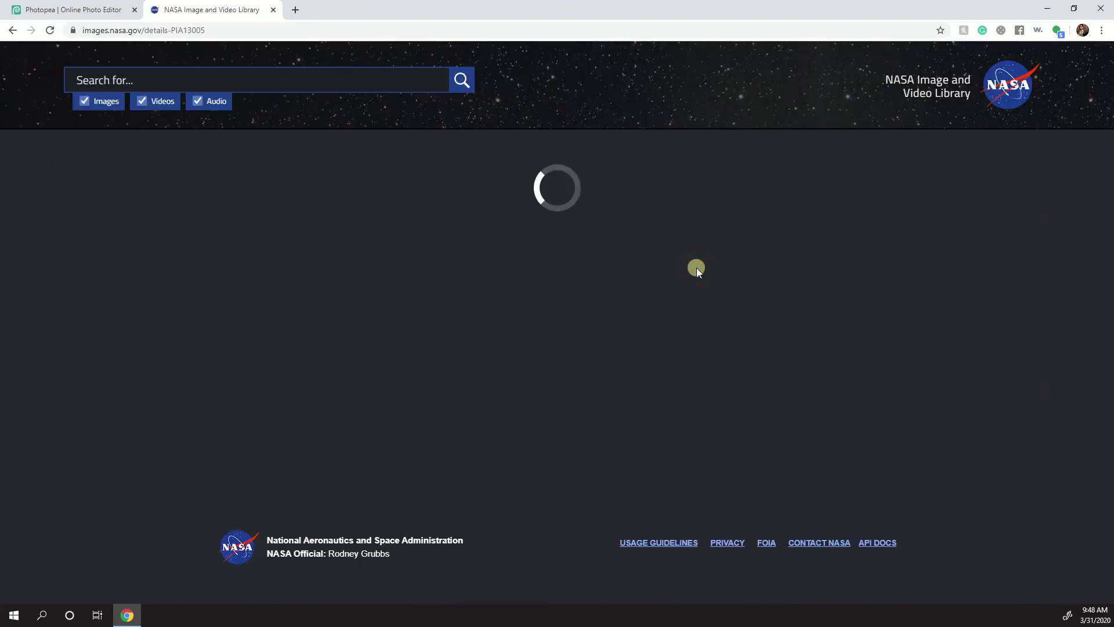
pyautogui.scroll(-1, 340, 449)
pyautogui.scroll(-7, 339, 449)
pyautogui.scroll(4, 334, 440)
pyautogui.scroll(4, 334, 439)
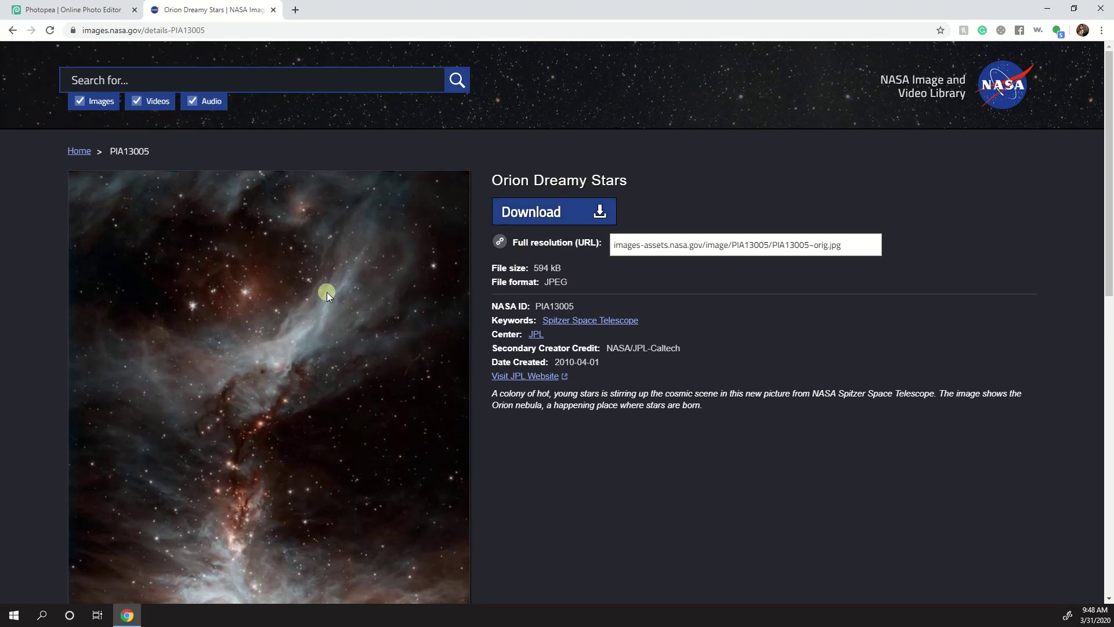
# - Open the medium-size version of Orion Dreamy Stars and save it as SpacePic in the Desktop's collage folder
pyautogui.click(578, 212)
pyautogui.click(539, 252)
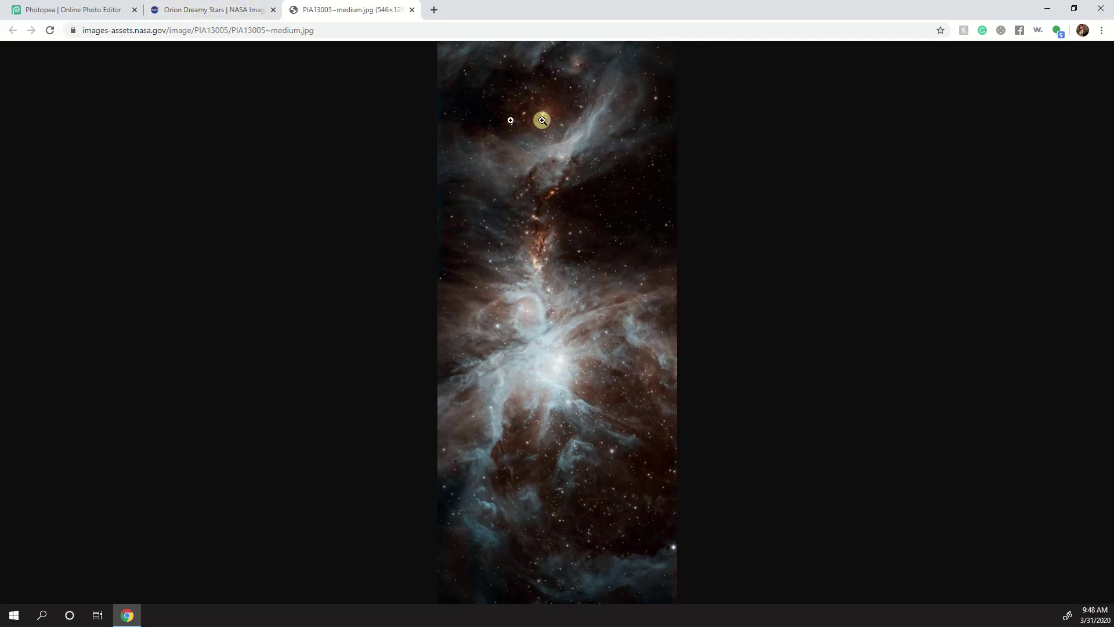
pyautogui.rightClick(559, 195)
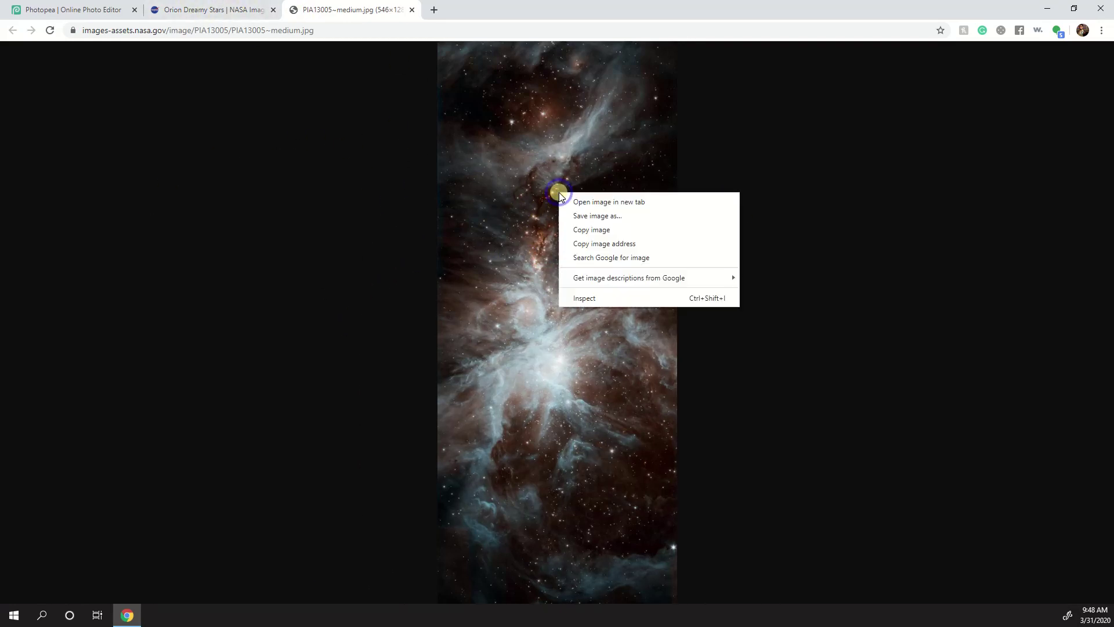
pyautogui.click(642, 215)
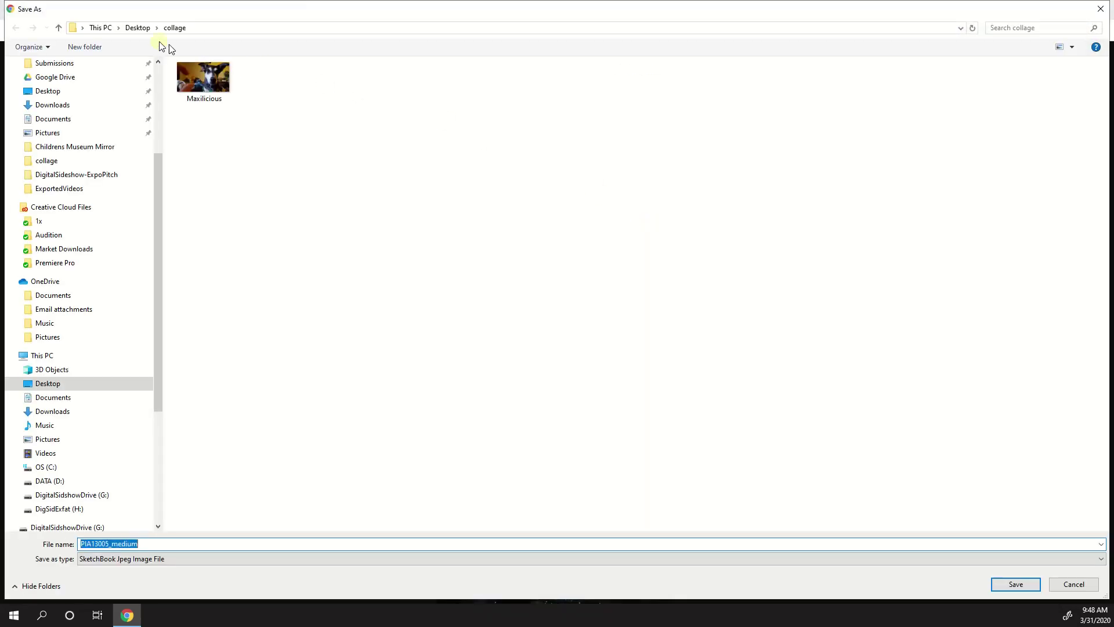
pyautogui.click(129, 30)
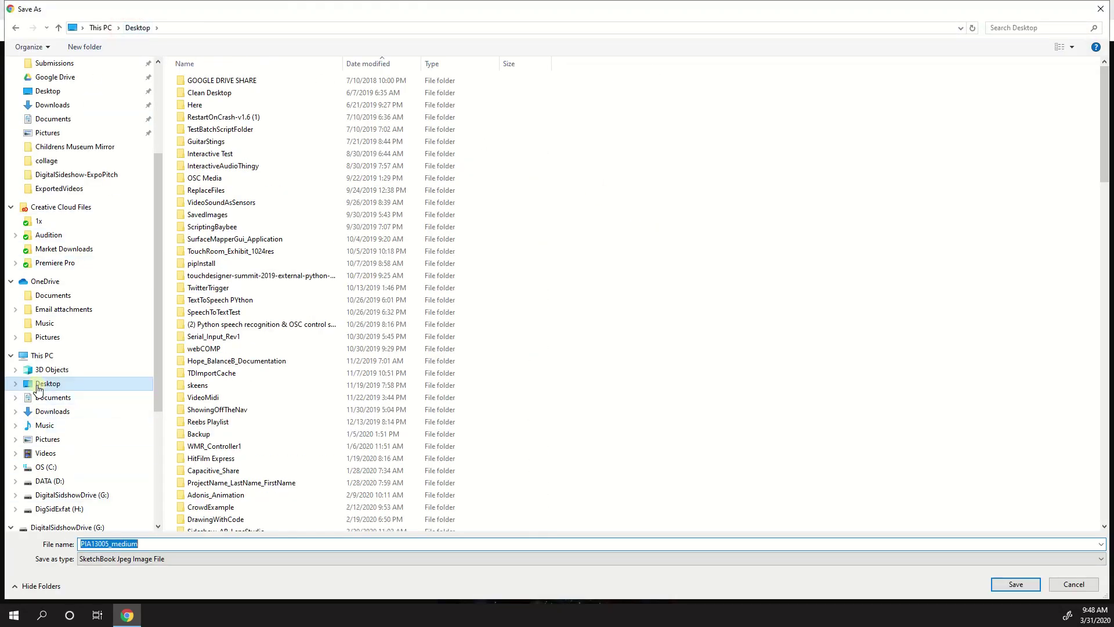
pyautogui.scroll(-6, 273, 348)
pyautogui.click(219, 355)
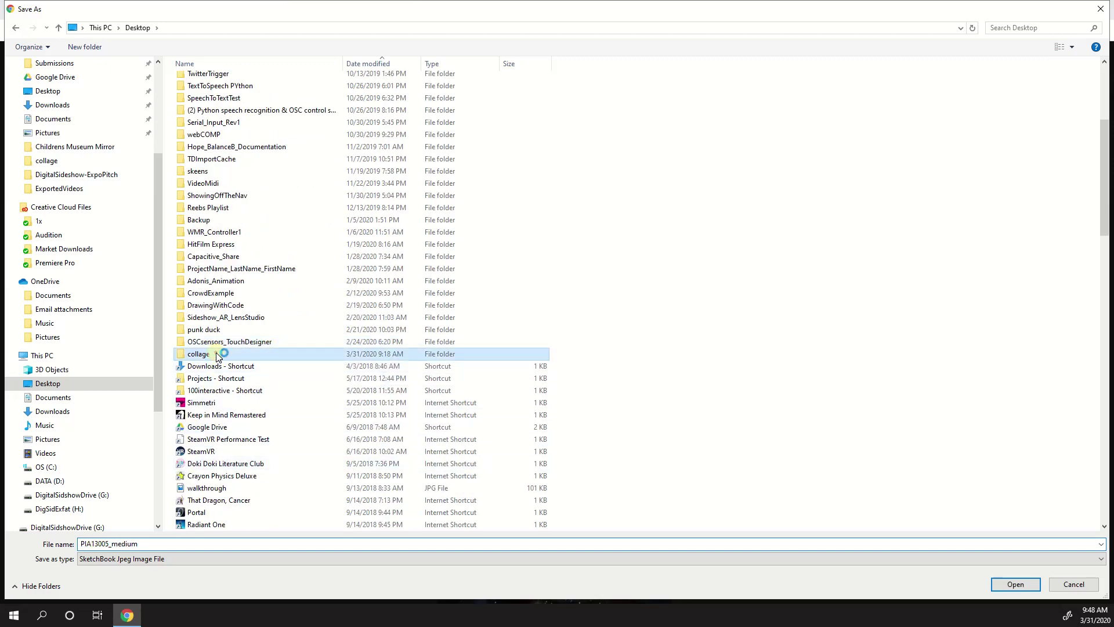
pyautogui.doubleClick(218, 355)
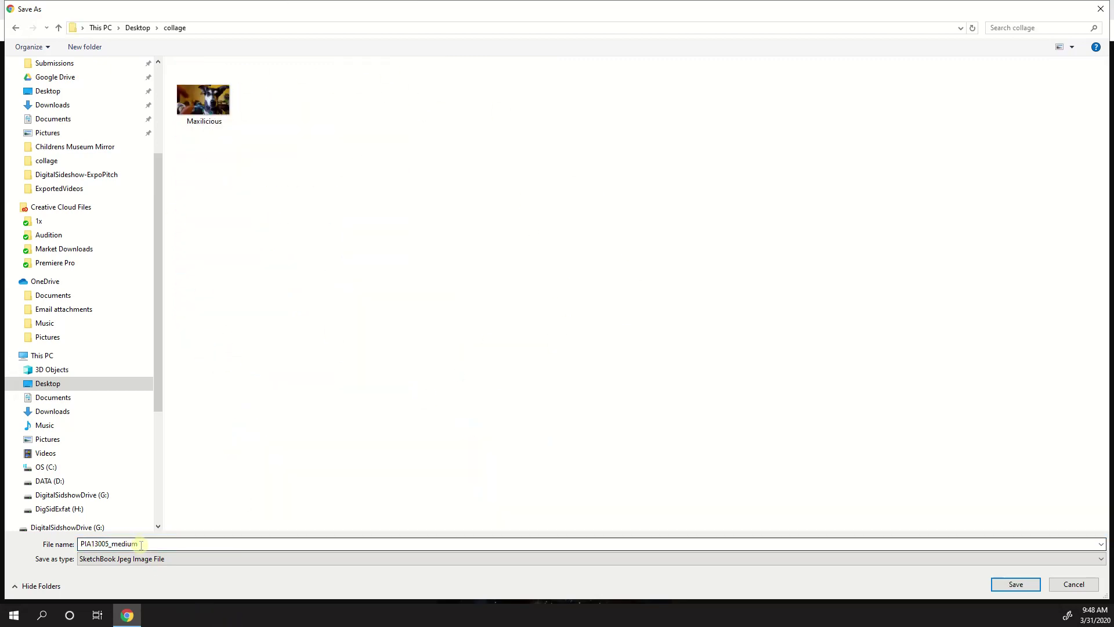
pyautogui.moveTo(145, 544); pyautogui.dragTo(62, 533)
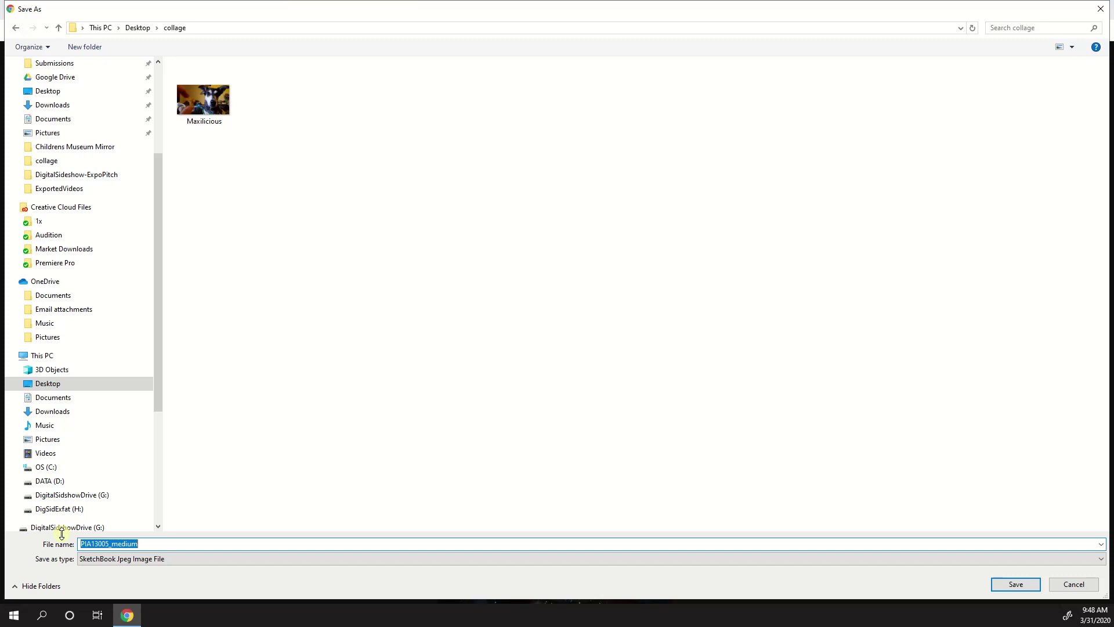
pyautogui.write('SpacePic')
pyautogui.press('Return')
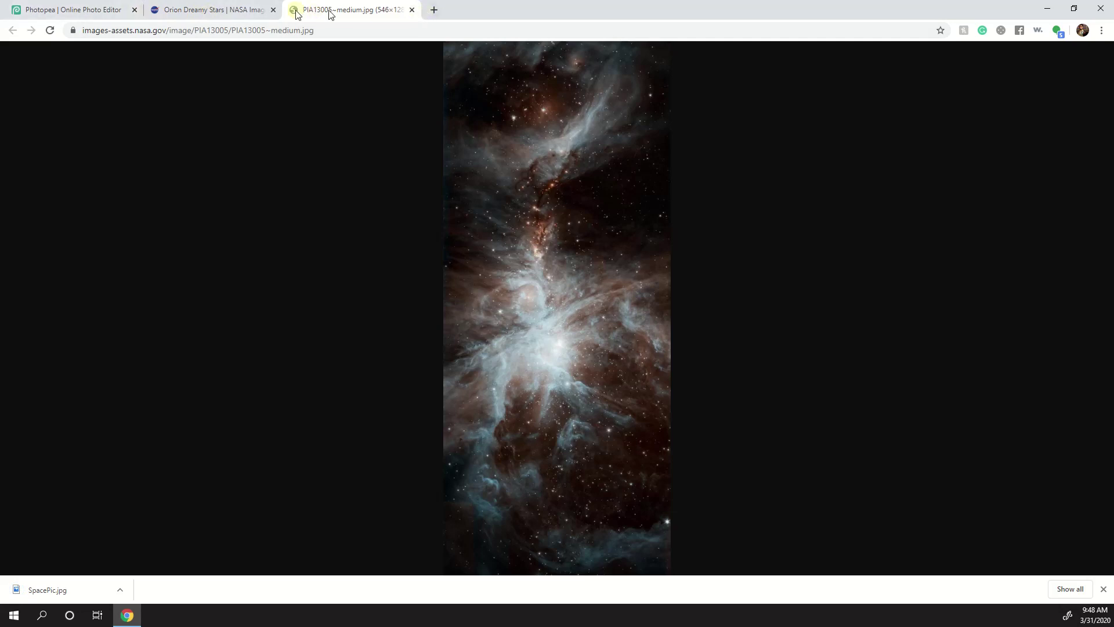
# - Switch to Photopea and place the SpacePic image from the collage folder into the DoggoCollage document
pyautogui.click(45, 10)
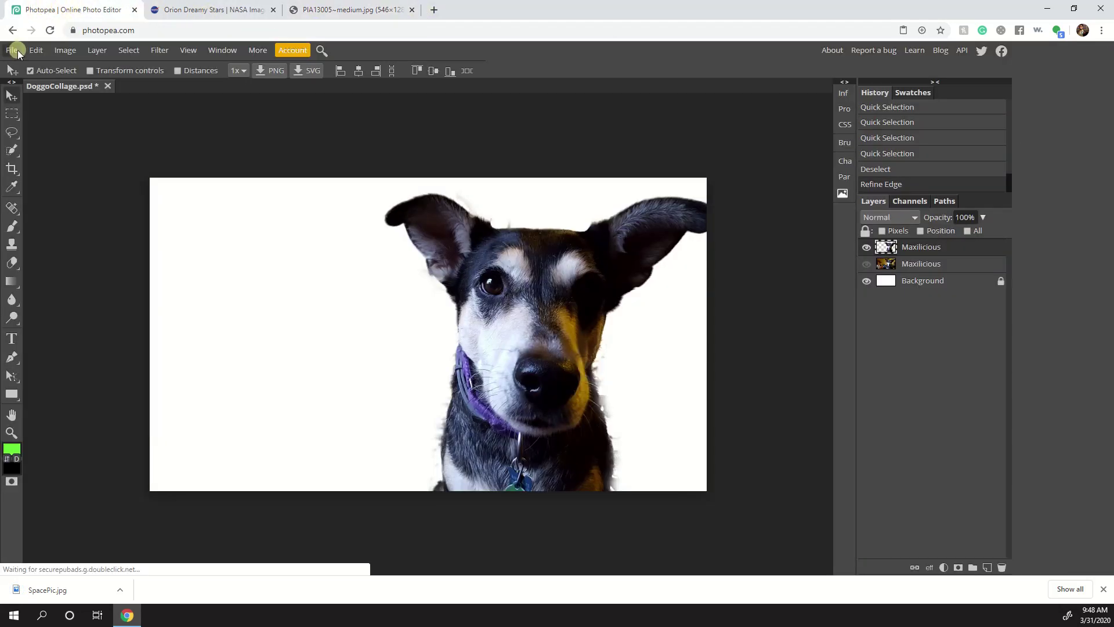
pyautogui.click(14, 51)
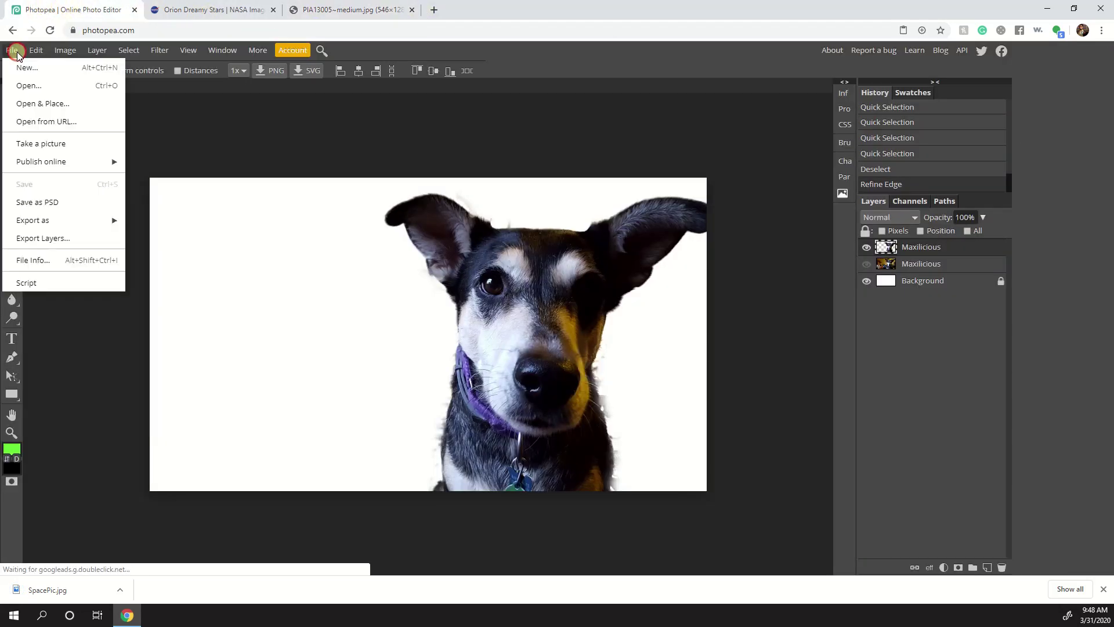
pyautogui.click(67, 105)
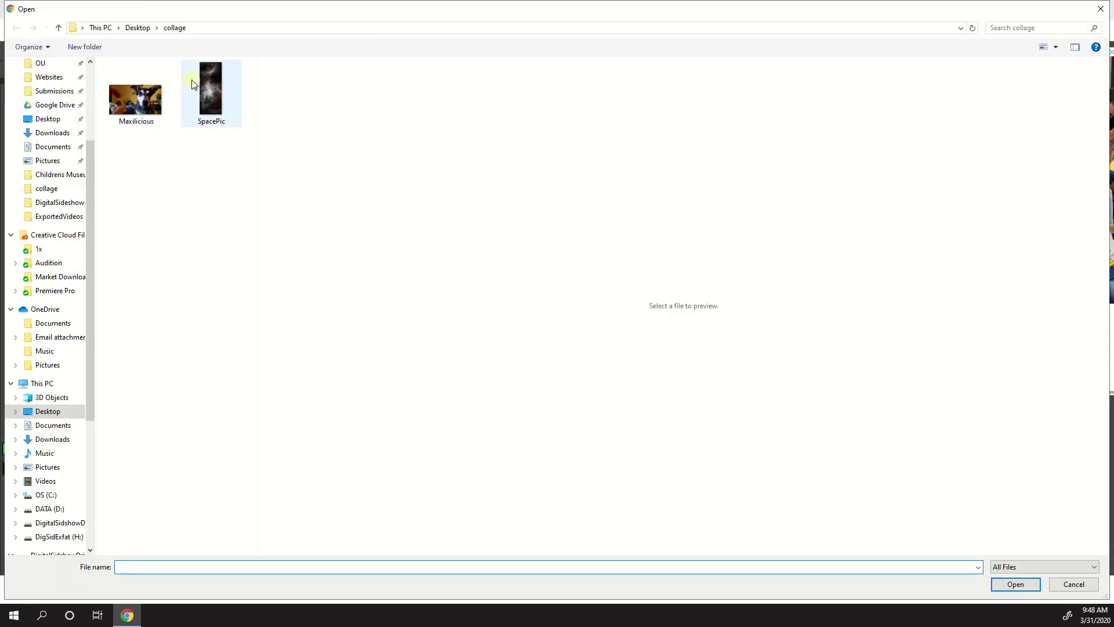
pyautogui.click(216, 84)
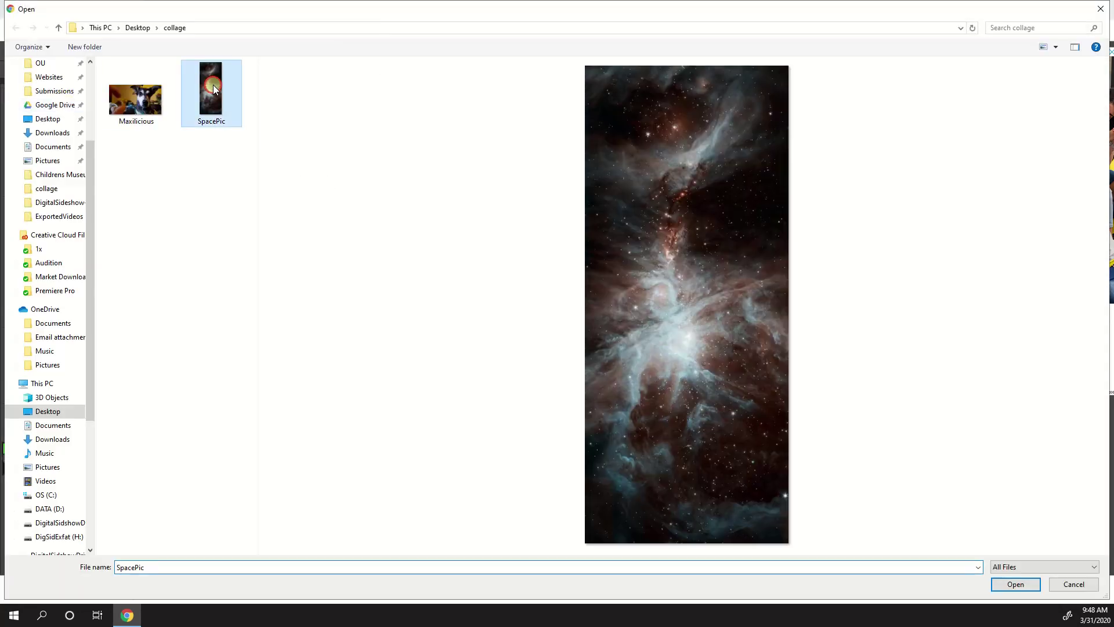
pyautogui.click(1023, 585)
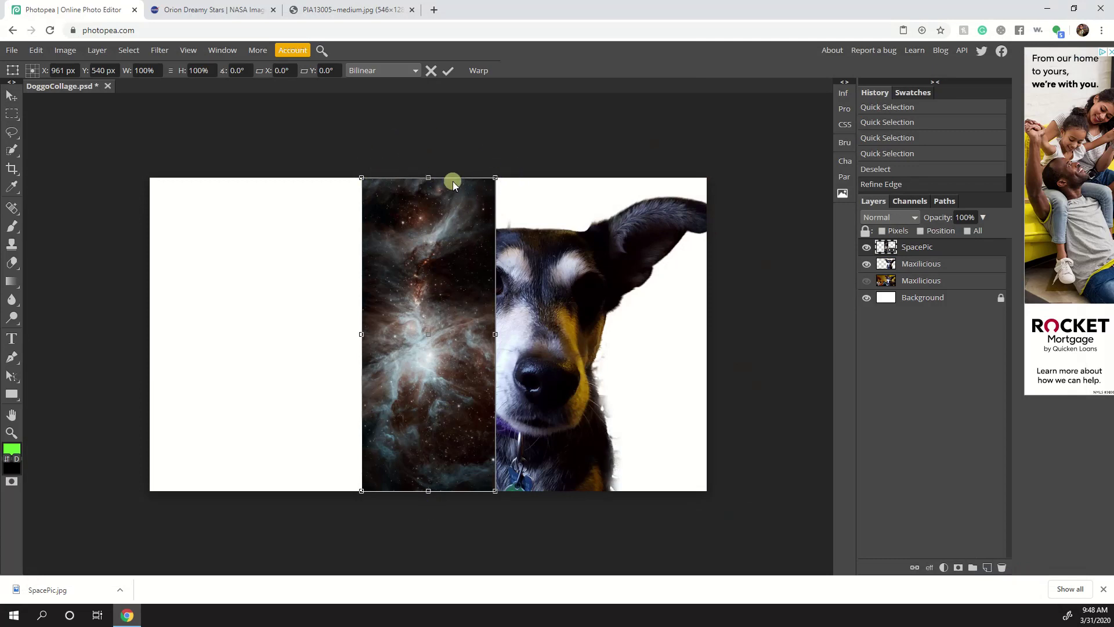
# - Try squashing the space image to 87% height, undo that, and move the image left, clear of the dog's head
pyautogui.moveTo(395, 231); pyautogui.dragTo(330, 231)
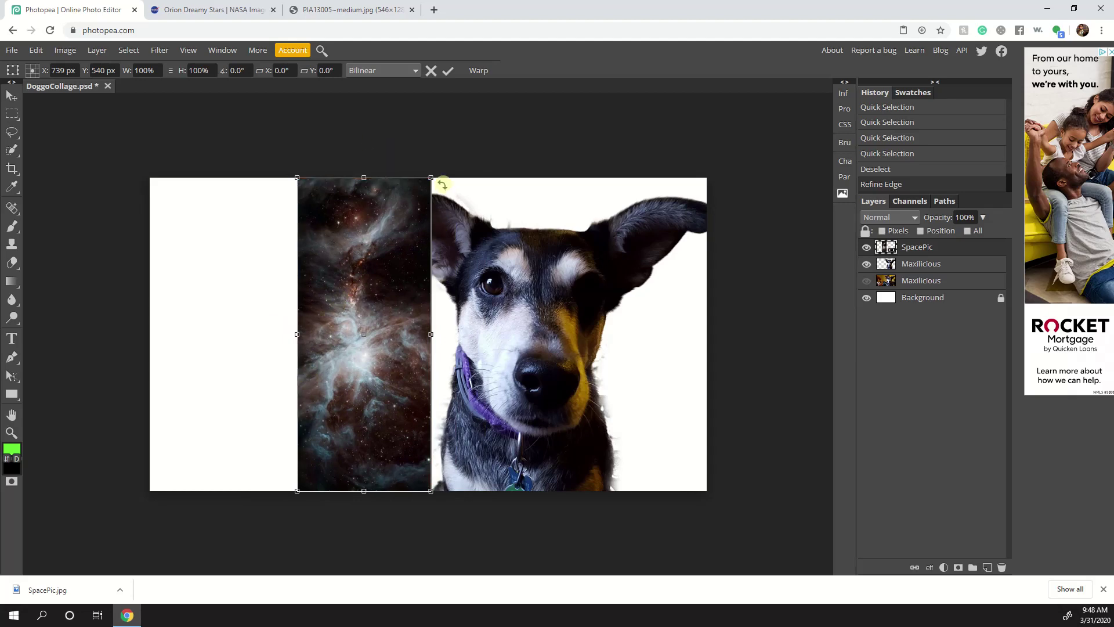
pyautogui.hotkey('ctrl', '+')
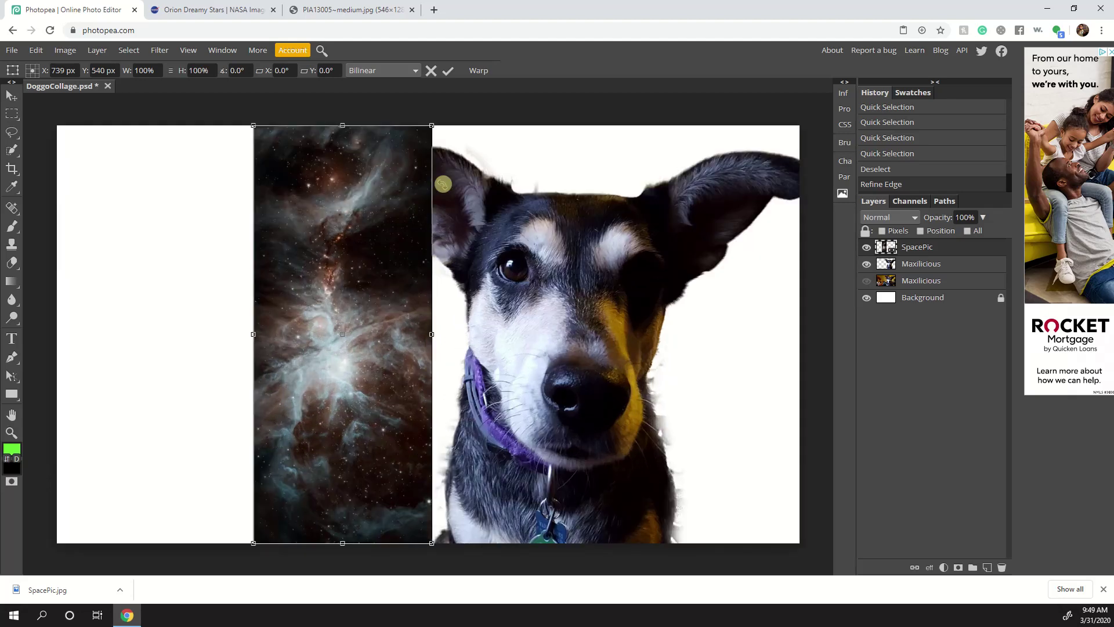
pyautogui.hotkey('ctrl', '+')
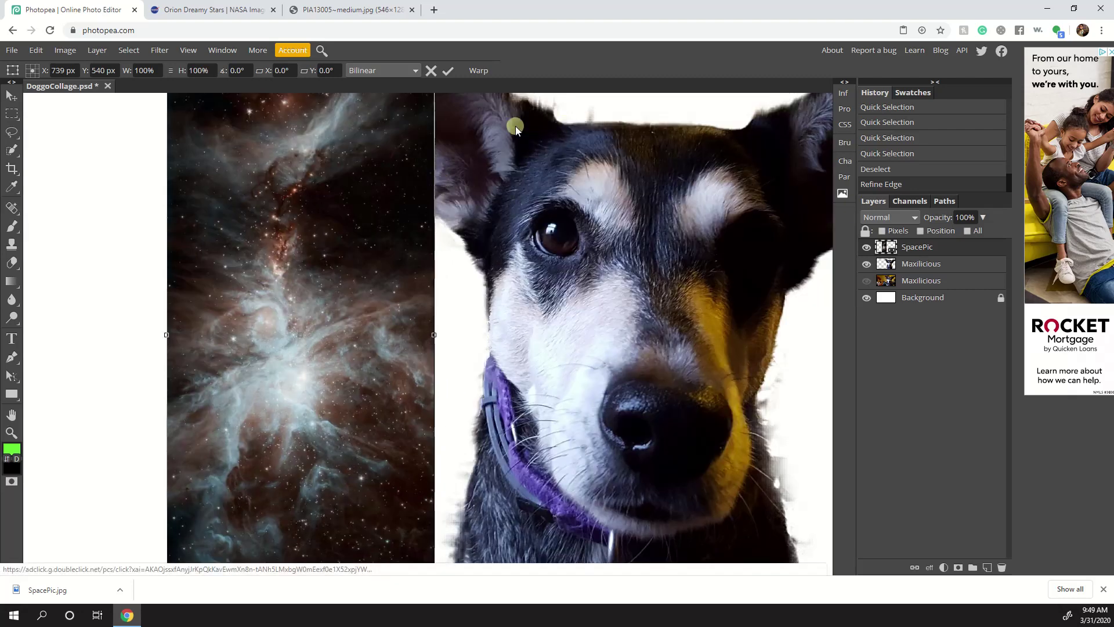
pyautogui.hotkey('ctrl', '-')
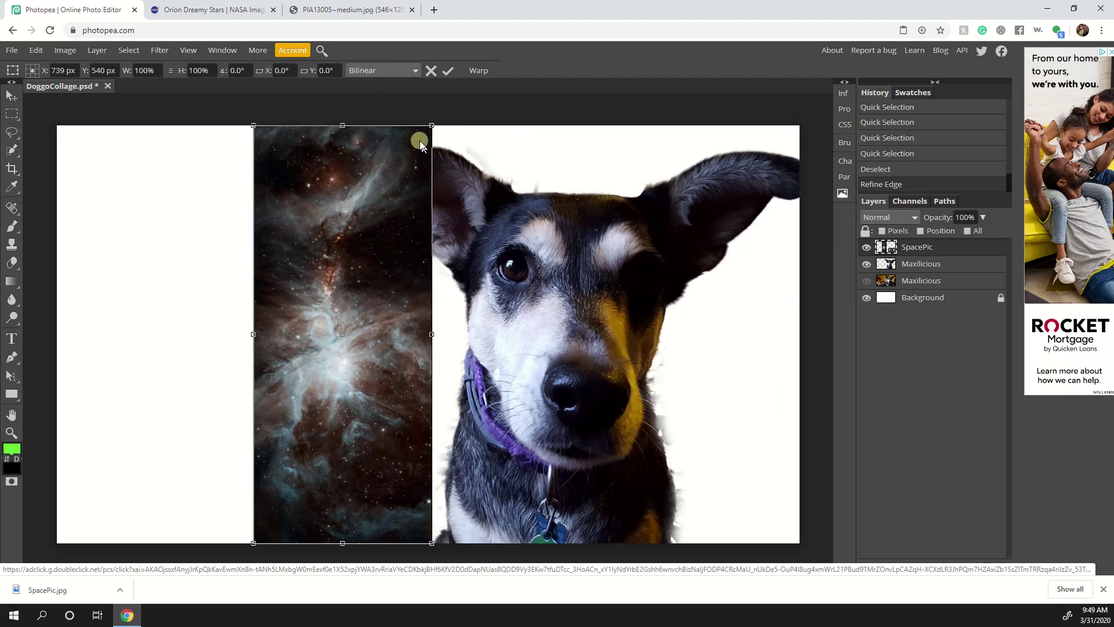
pyautogui.moveTo(340, 125); pyautogui.dragTo(337, 179)
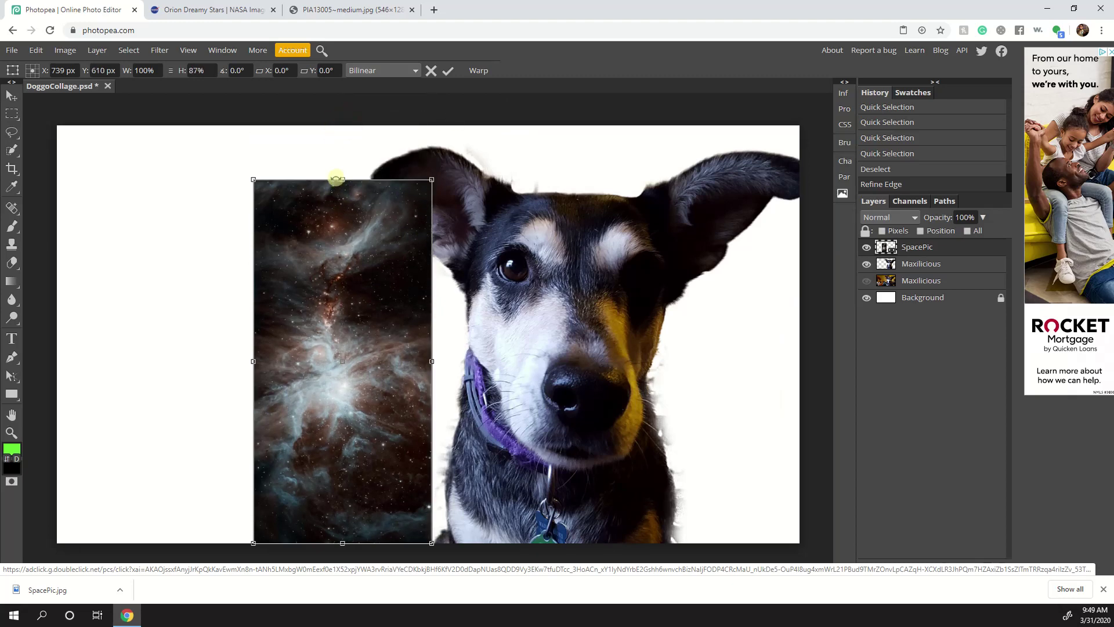
pyautogui.hotkey('ctrl', 'z')
pyautogui.moveTo(412, 157); pyautogui.dragTo(318, 337)
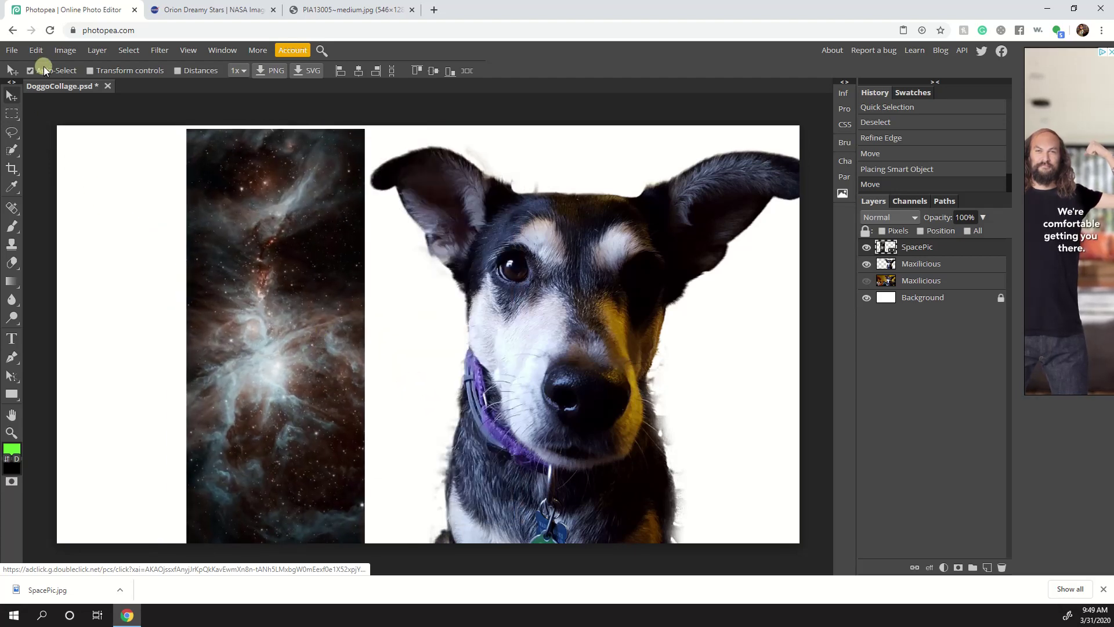
# - Free Transform the space image, rotating it -90° and scaling it proportionally to about 244%
pyautogui.click(37, 51)
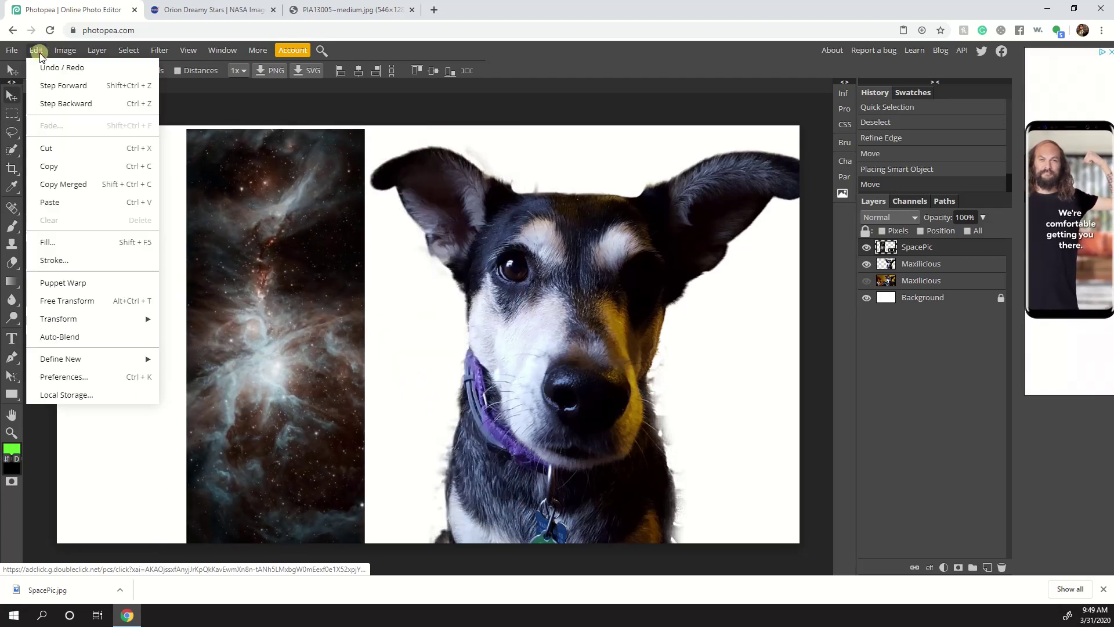
pyautogui.click(96, 299)
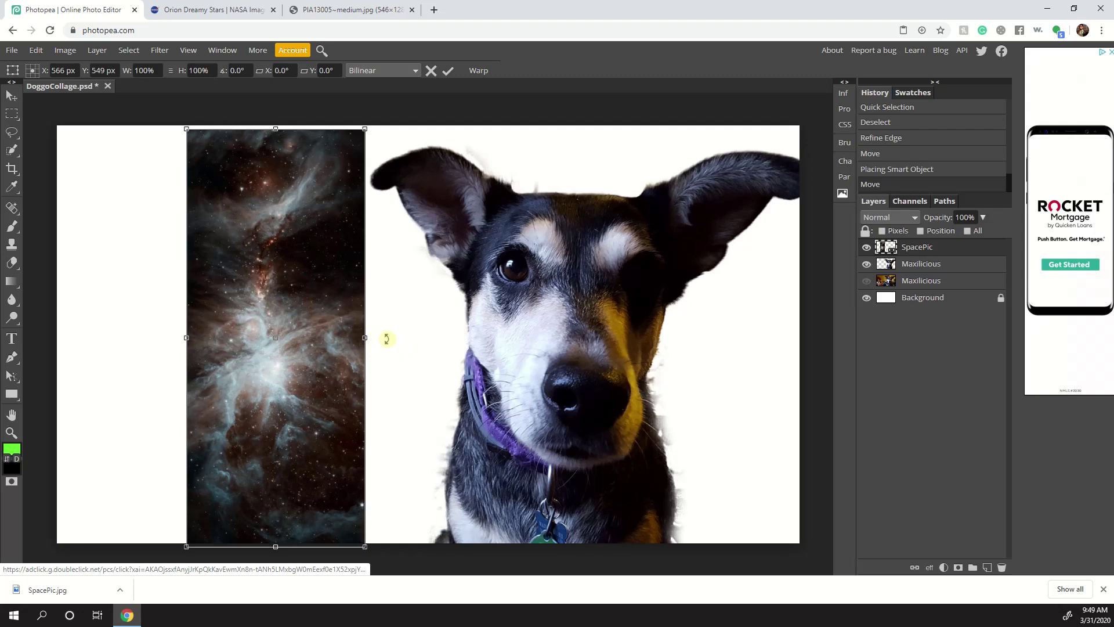
pyautogui.moveTo(391, 334); pyautogui.dragTo(278, 227)
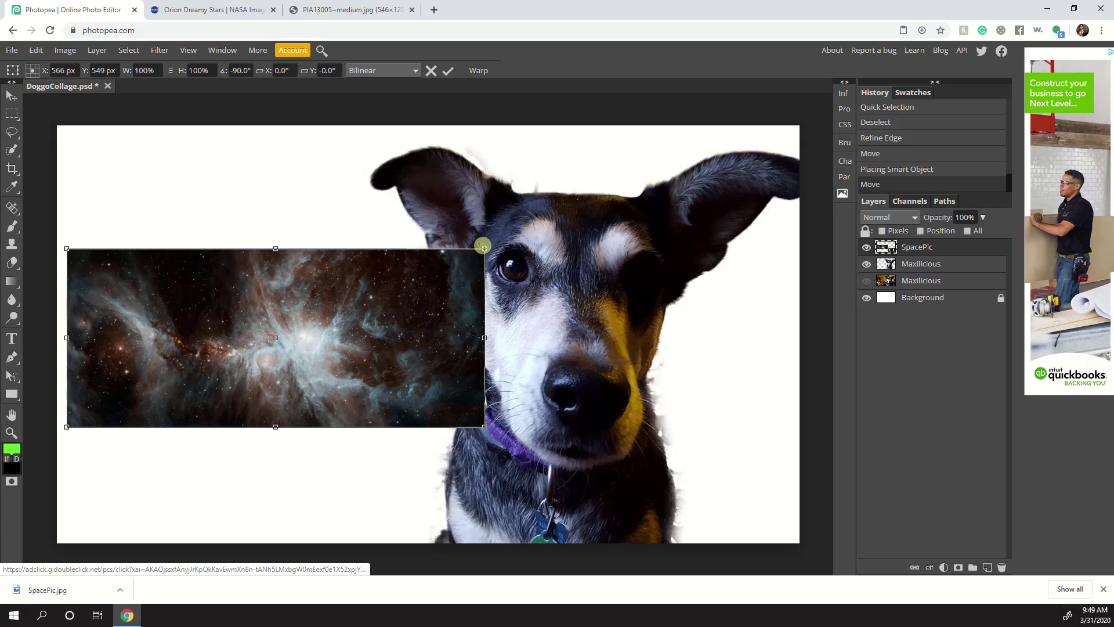
pyautogui.hotkey('ctrl', '-')
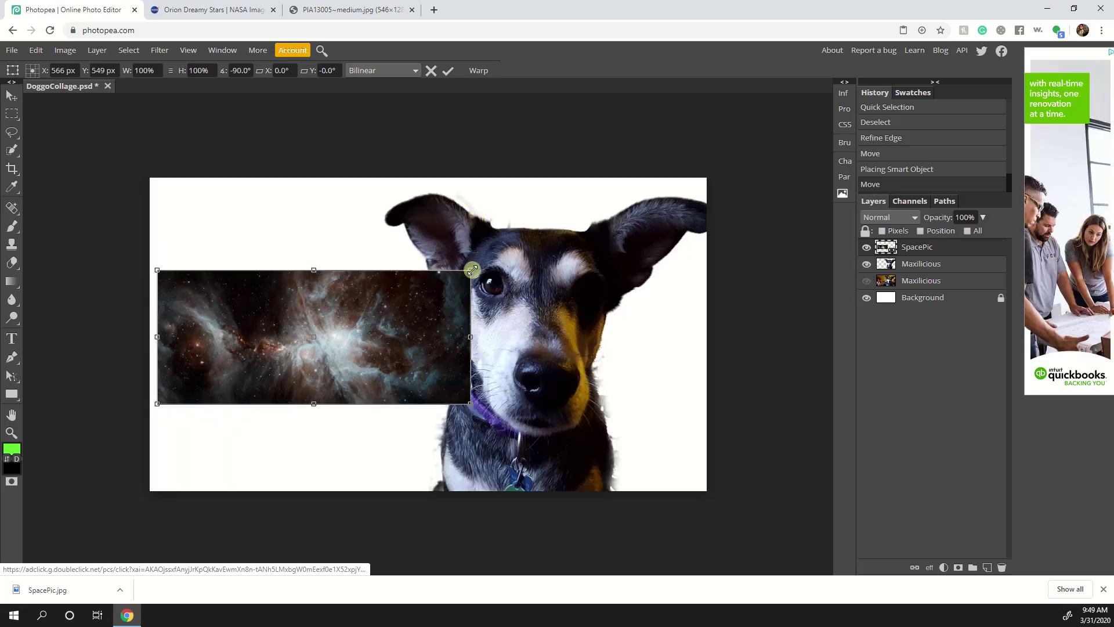
pyautogui.moveTo(470, 269); pyautogui.dragTo(738, 192)
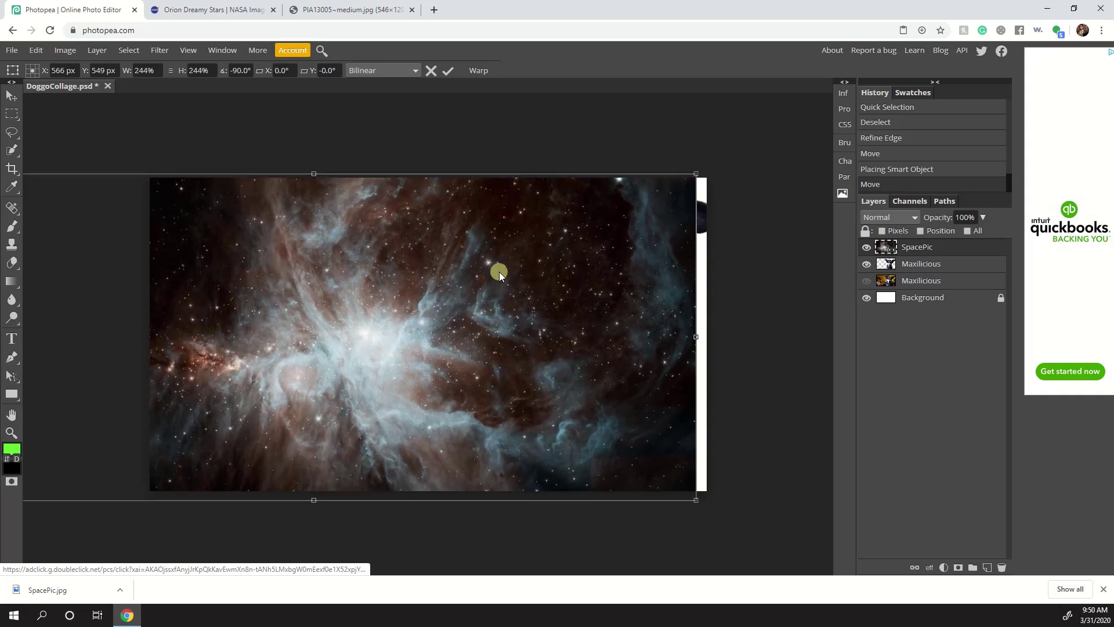
pyautogui.press('Return')
# - Position the space image to cover the whole canvas and move its layer directly beneath the dog cutout
pyautogui.moveTo(356, 303); pyautogui.dragTo(554, 305)
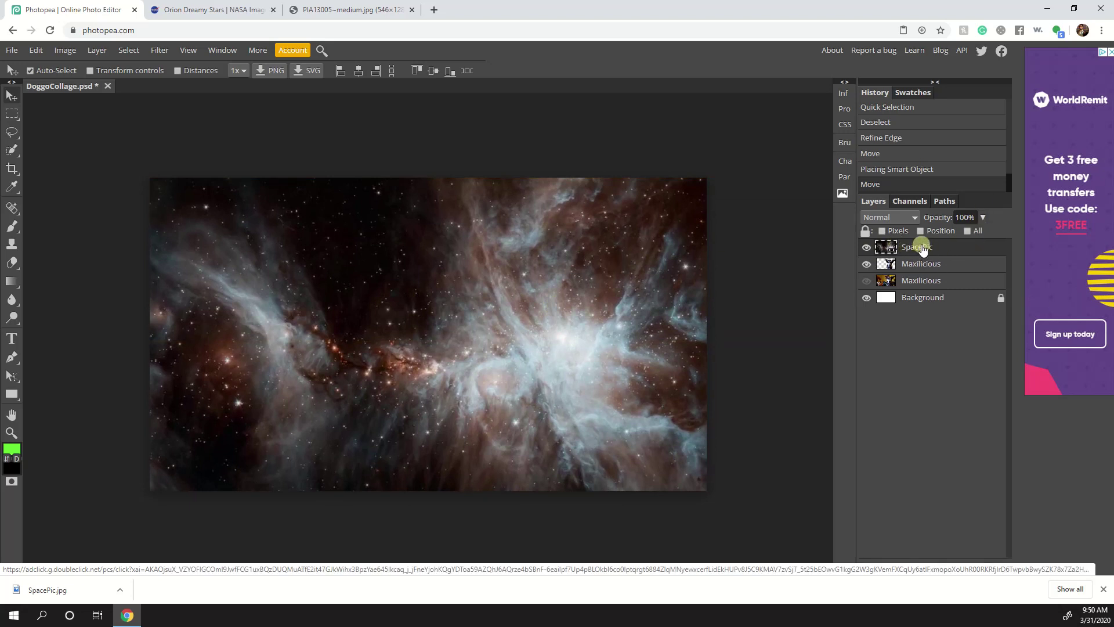
pyautogui.moveTo(922, 249); pyautogui.dragTo(927, 268)
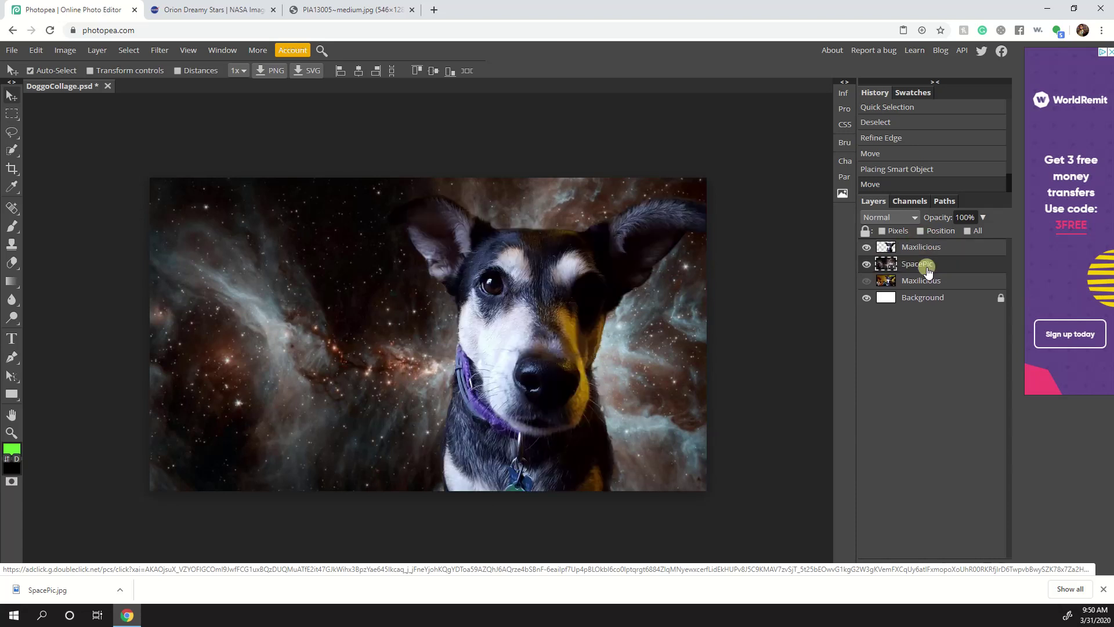
pyautogui.moveTo(298, 352); pyautogui.dragTo(271, 343)
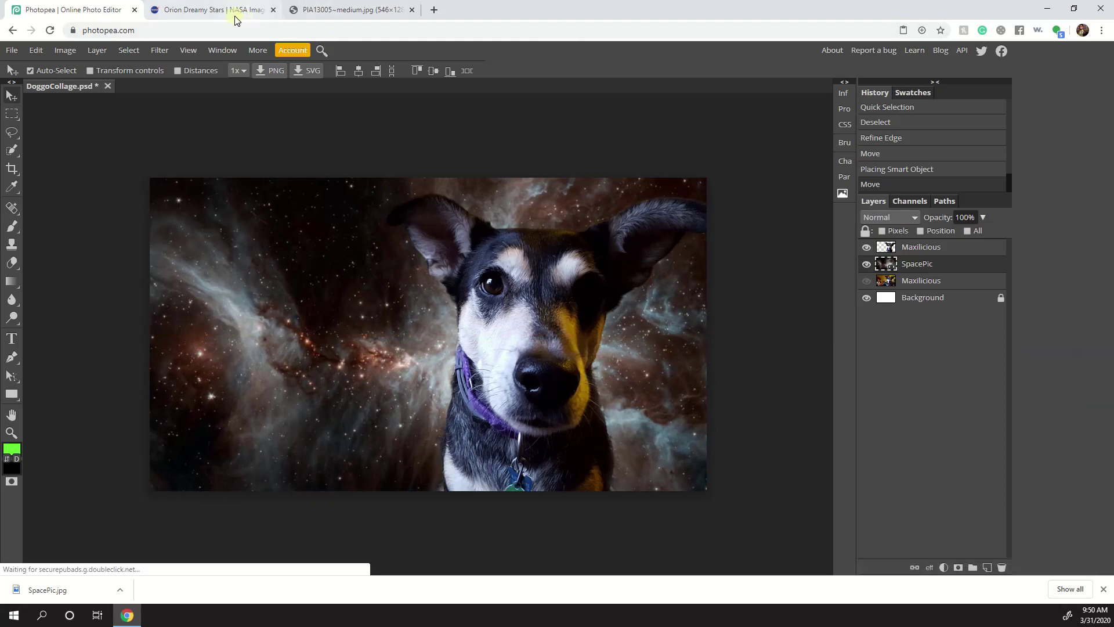
# - Switch to the NASA Image and Video Library and search it for "uranus"
pyautogui.click(188, 16)
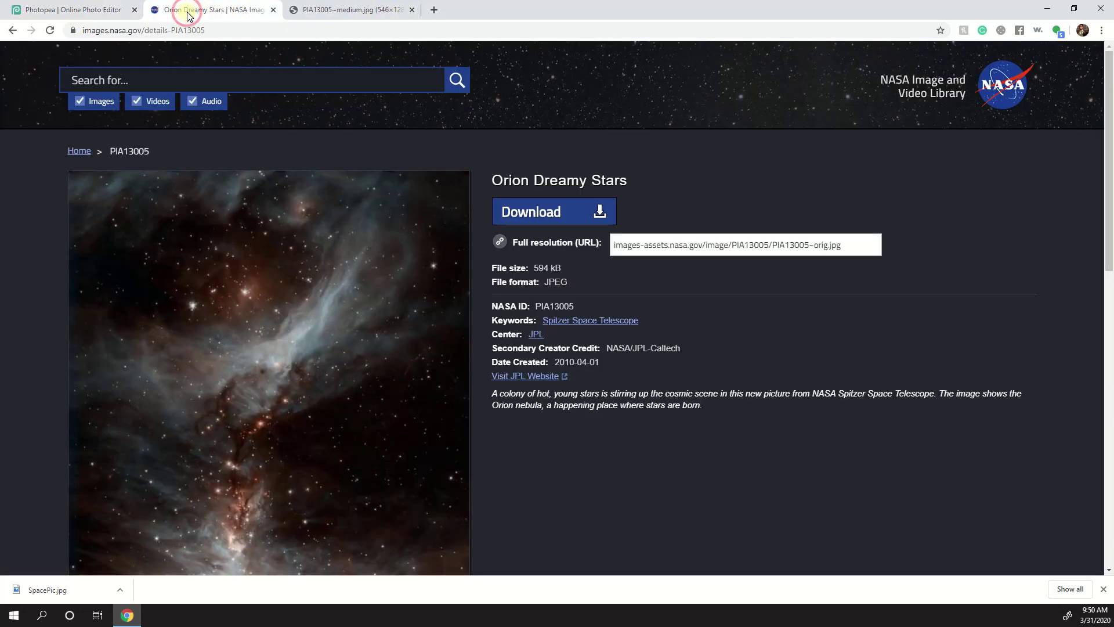
pyautogui.click(139, 83)
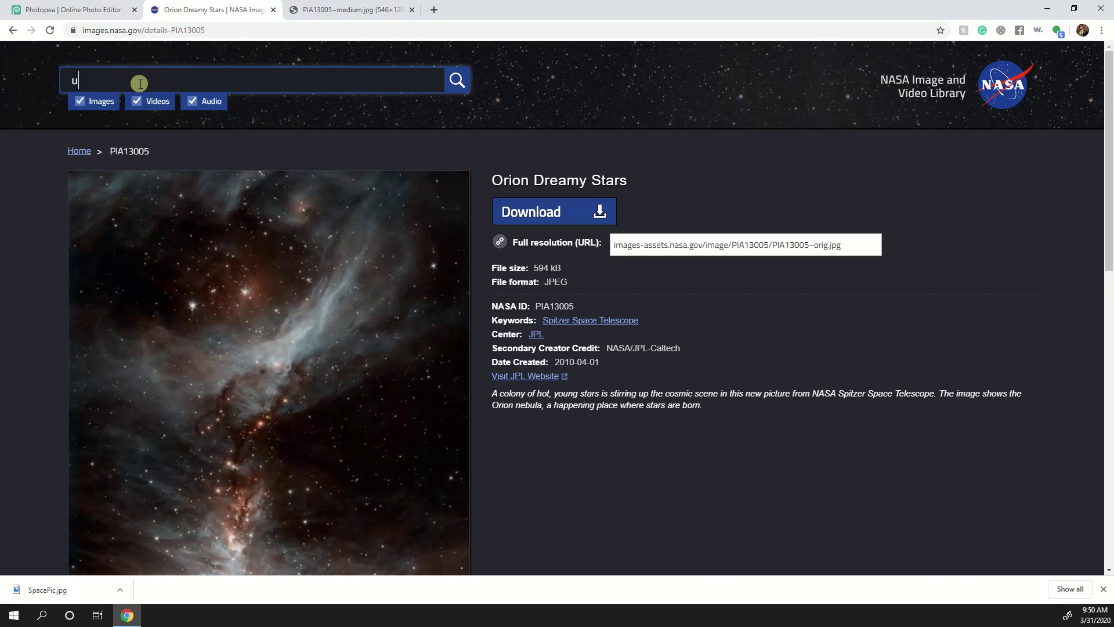
pyautogui.write('uranus')
pyautogui.press('Return')
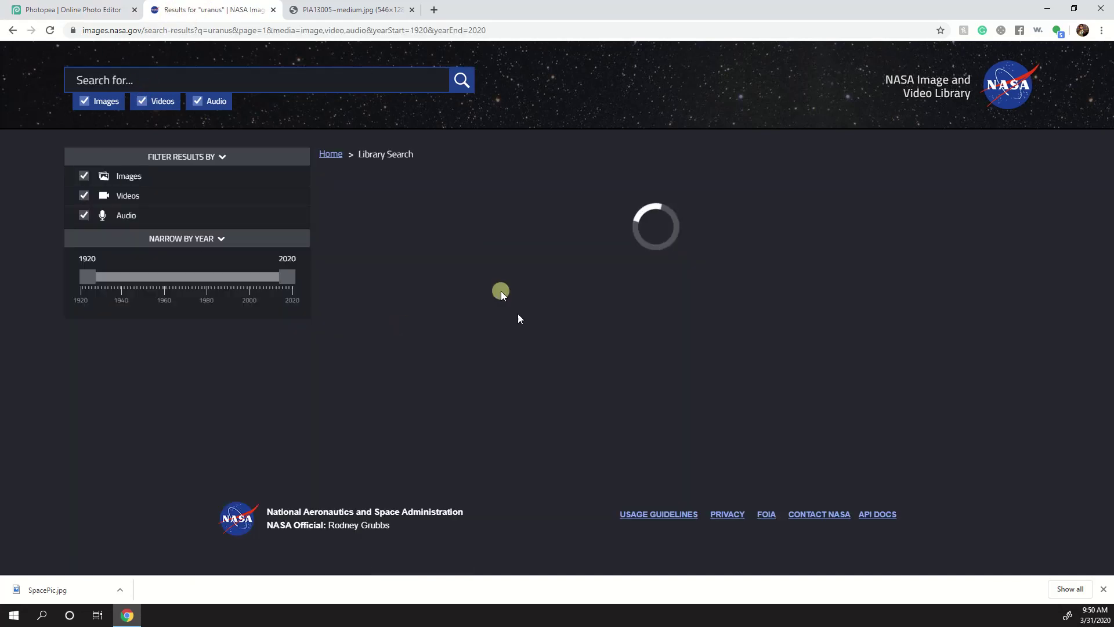
# - Browse the Uranus results for a planet or moon image and open the details of "South Polar View of Miranda"
pyautogui.scroll(-5, 809, 312)
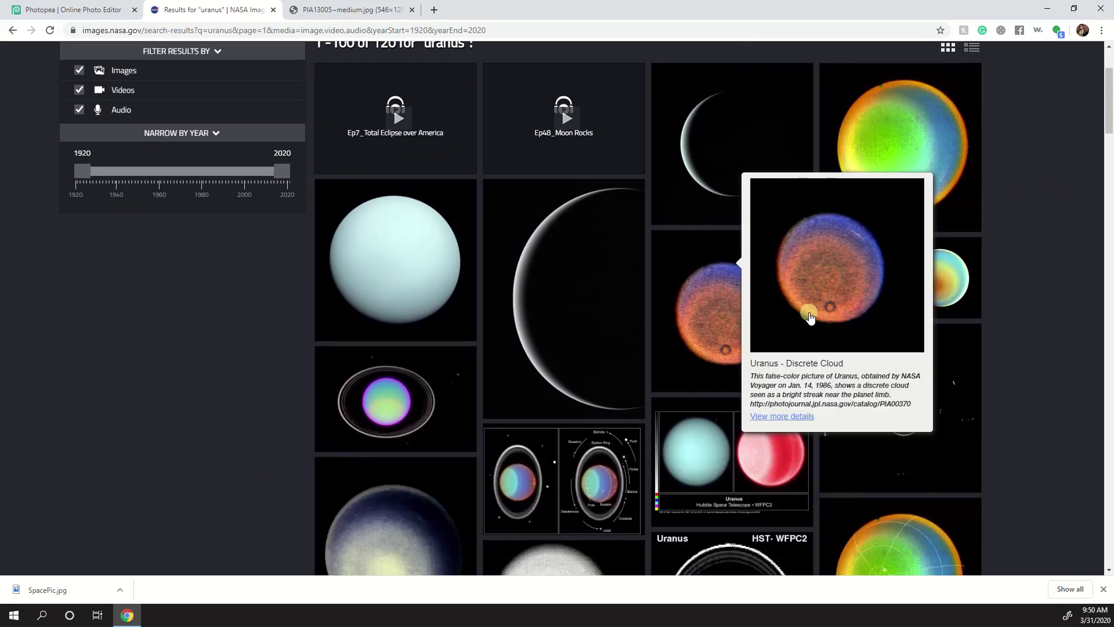
pyautogui.scroll(-15, 1040, 400)
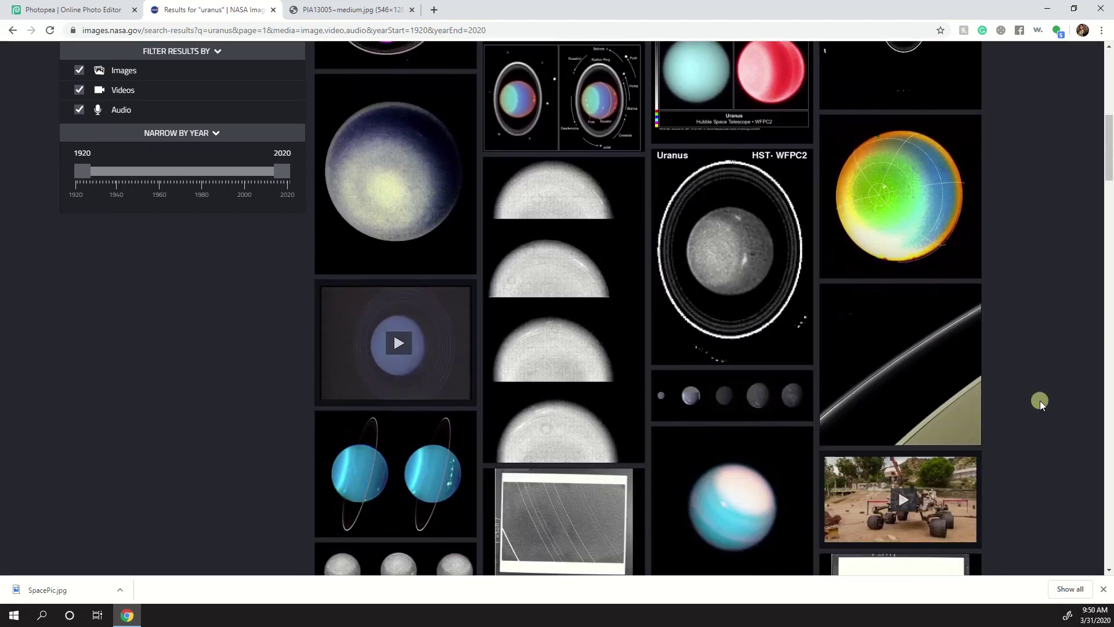
pyautogui.scroll(-15, 1018, 381)
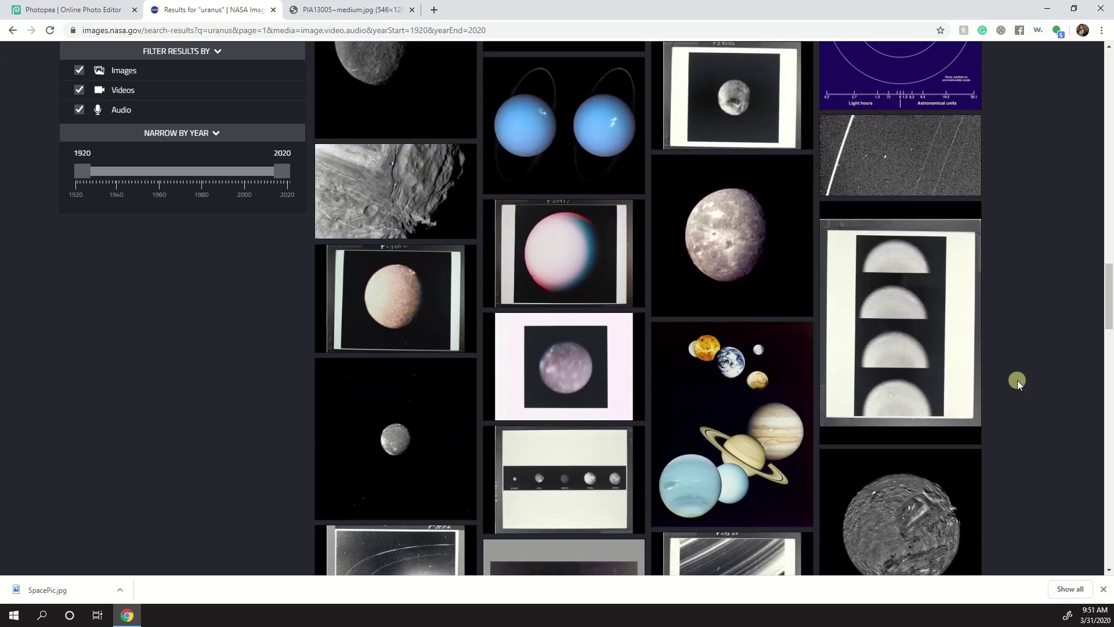
pyautogui.scroll(-3, 1017, 380)
pyautogui.moveTo(882, 348)
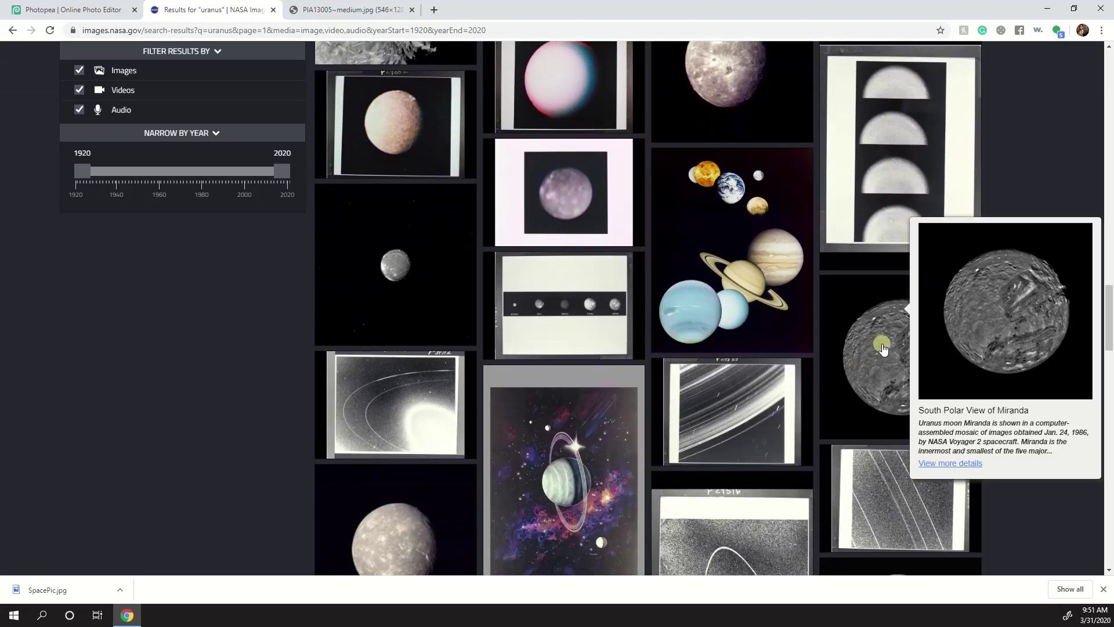
pyautogui.scroll(-1, 882, 348)
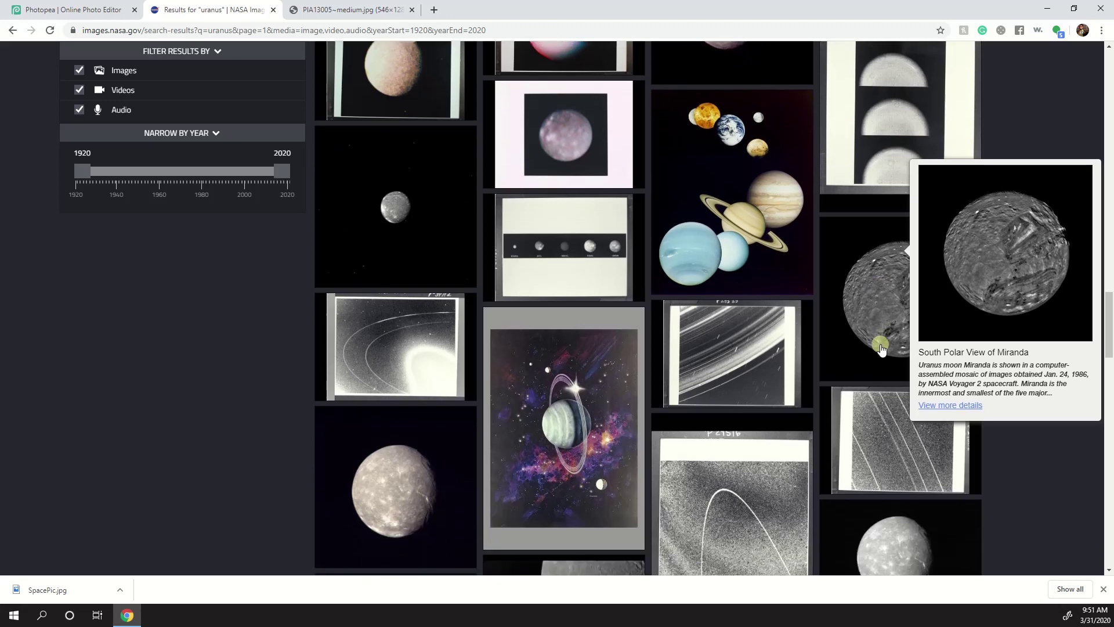
pyautogui.moveTo(418, 486)
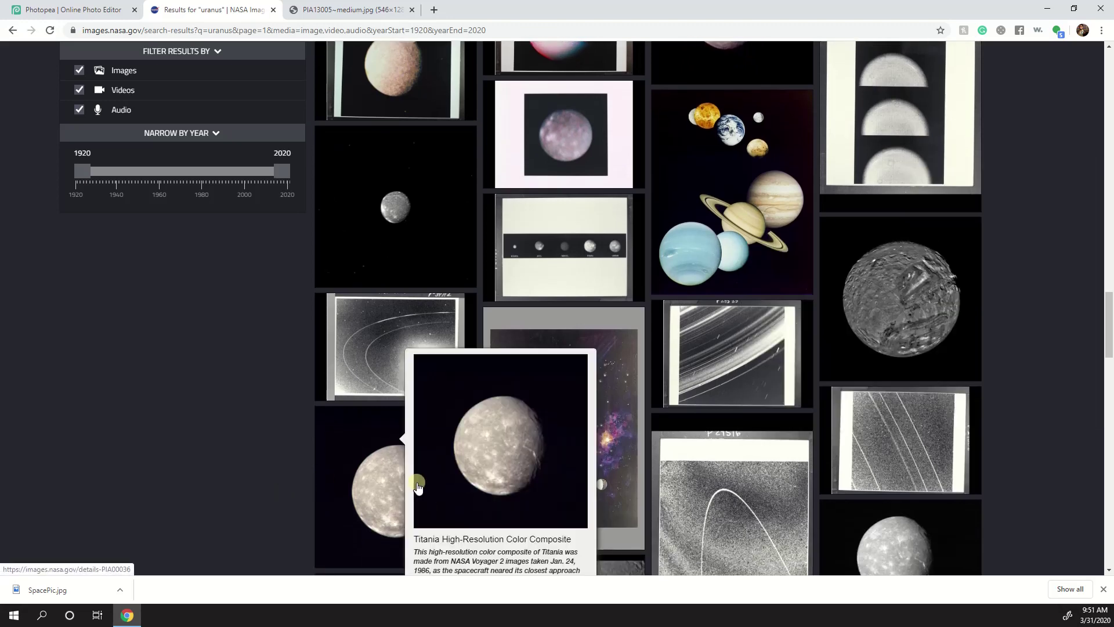
pyautogui.moveTo(910, 290)
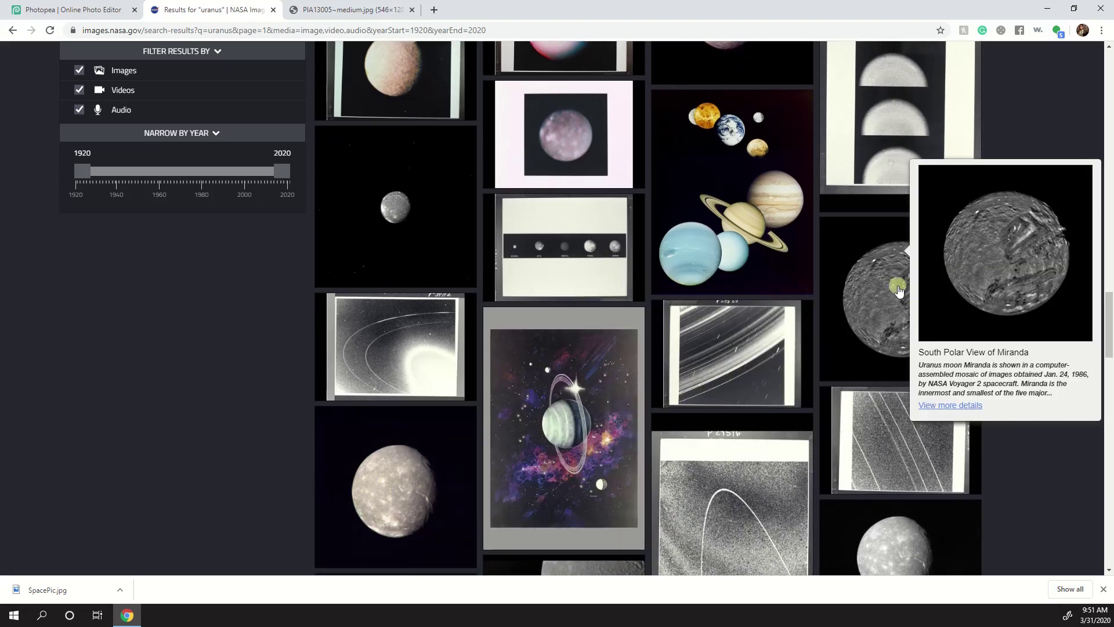
pyautogui.click(872, 302)
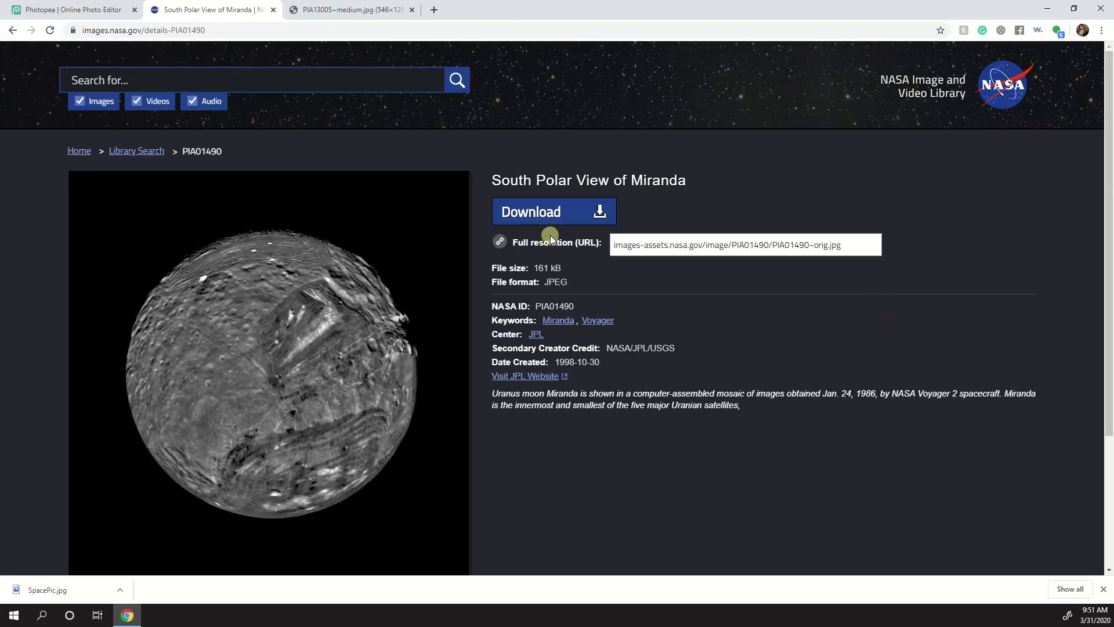
# - Open the medium-size download of the Miranda image and save it as "miranda" in the collage folder
pyautogui.click(573, 207)
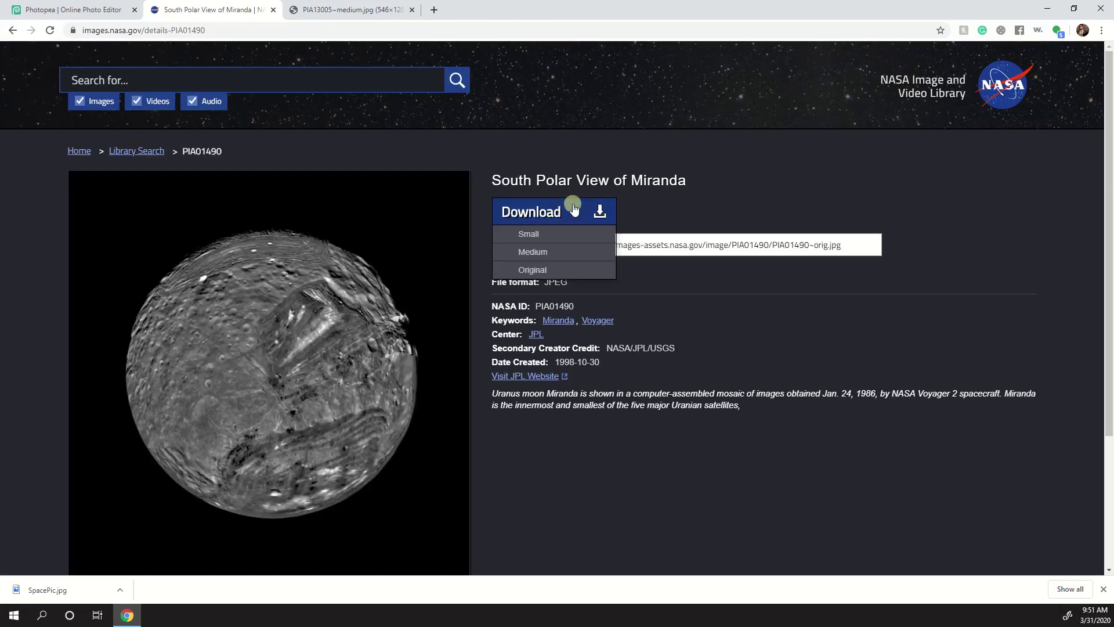
pyautogui.click(543, 251)
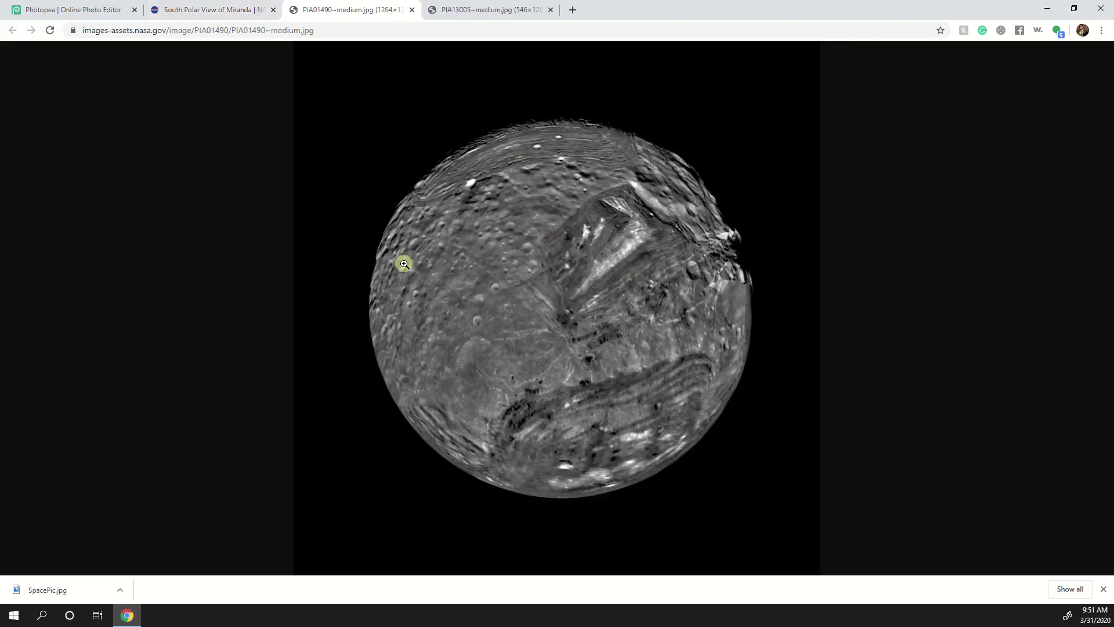
pyautogui.rightClick(535, 235)
pyautogui.click(598, 258)
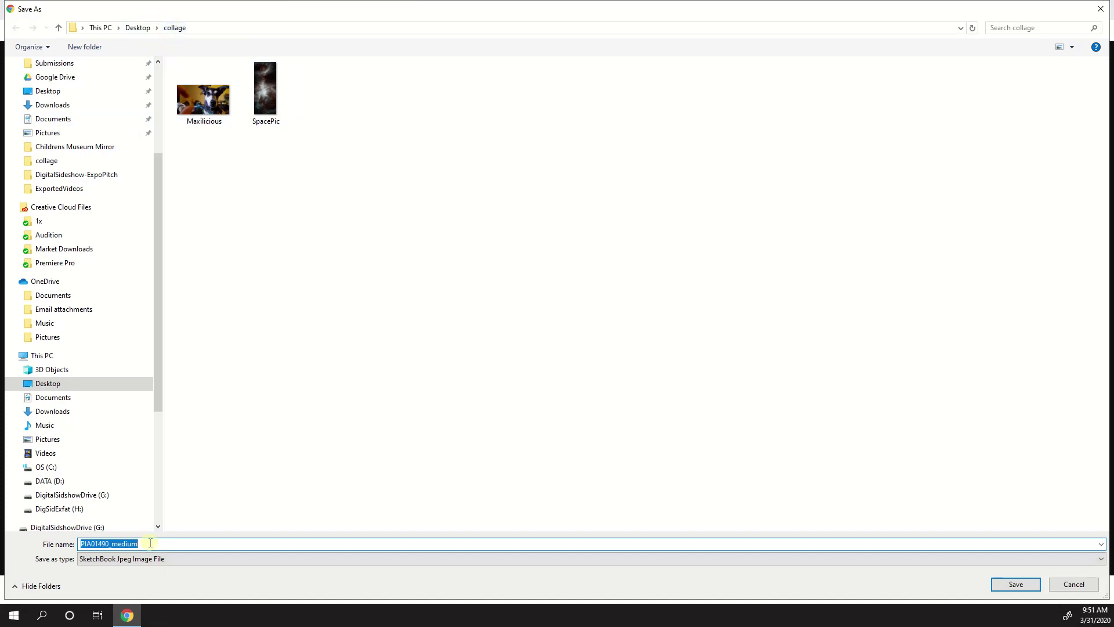
pyautogui.write('miranda')
pyautogui.press('Return')
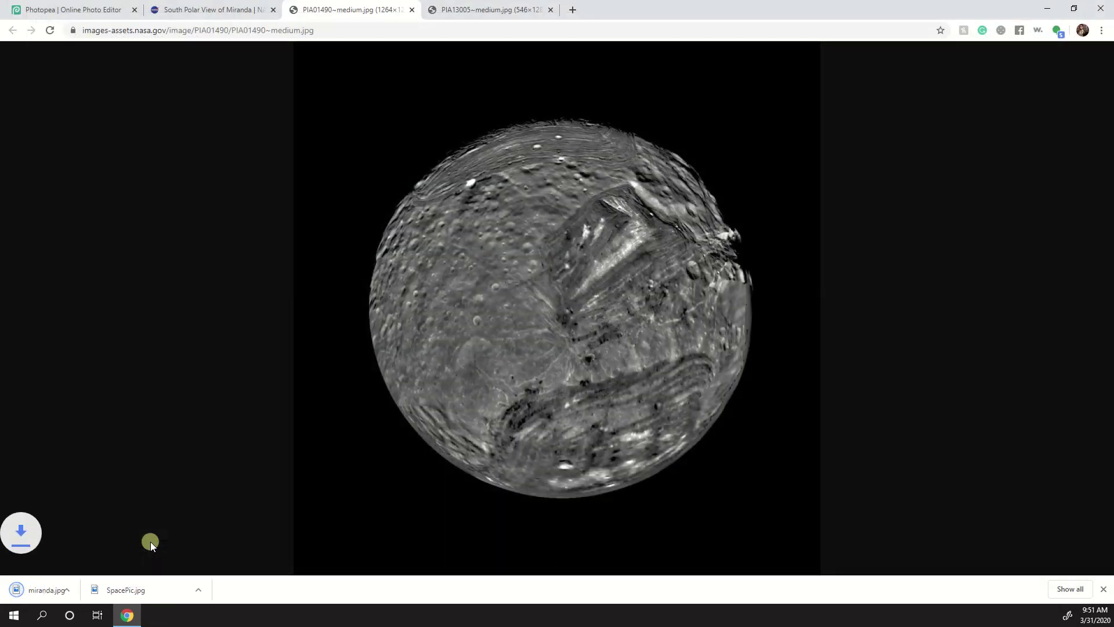
# - Switch to Photopea and place the miranda image from the collage folder into the DoggoCollage document
pyautogui.click(82, 10)
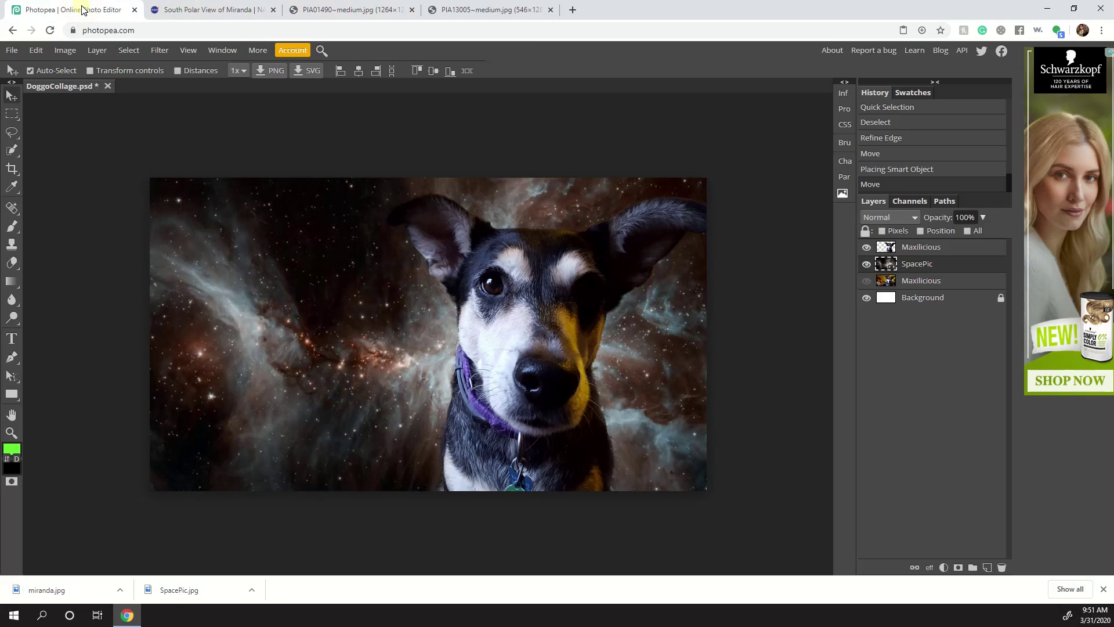
pyautogui.click(15, 52)
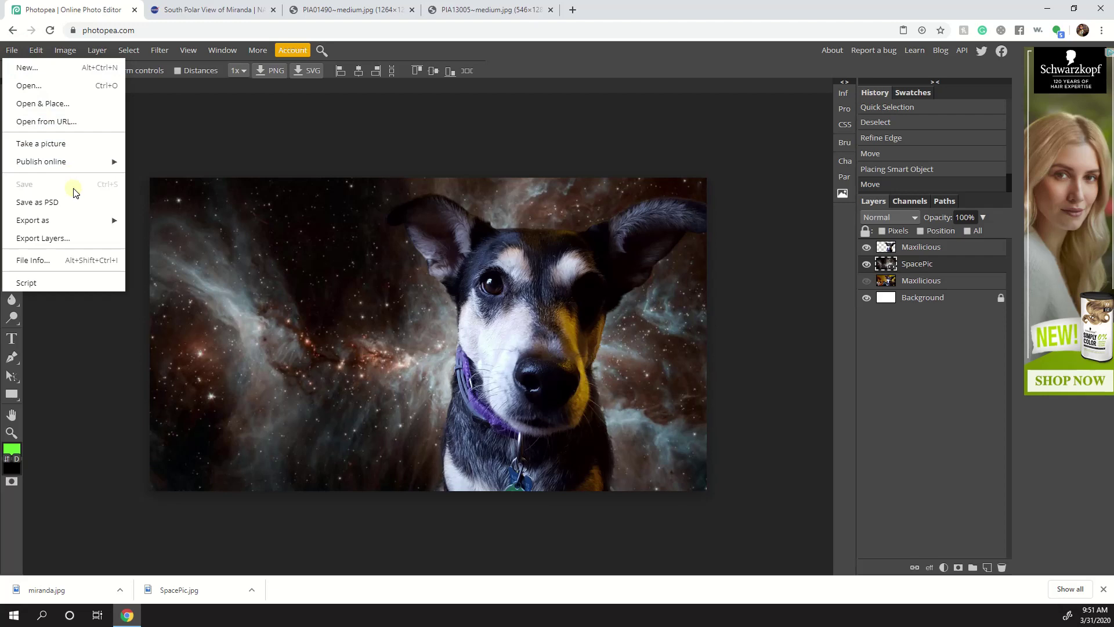
pyautogui.click(50, 103)
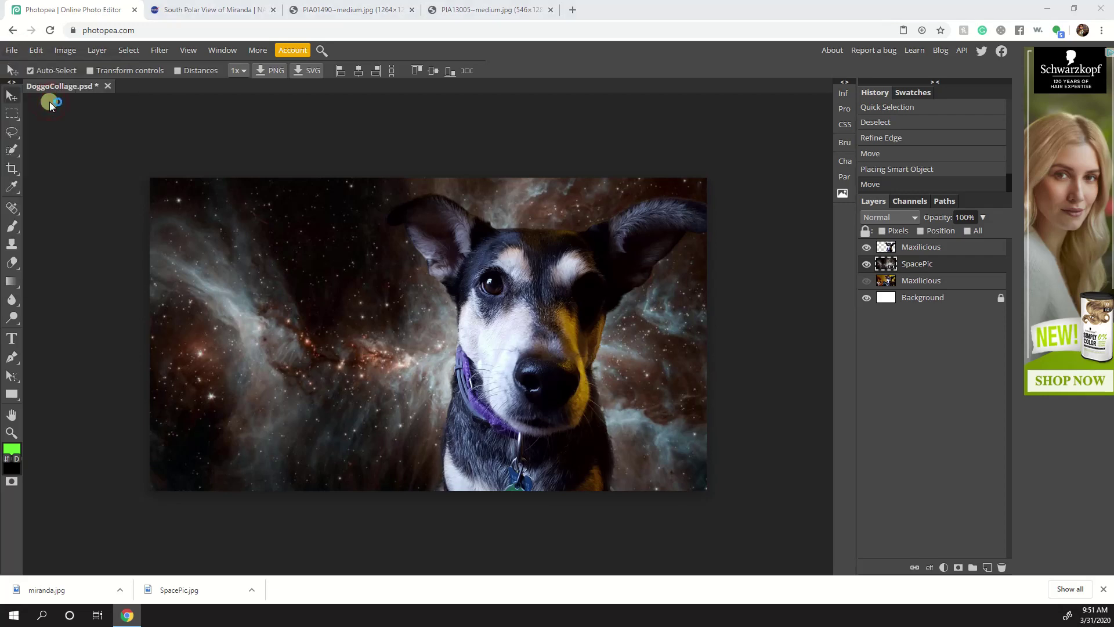
pyautogui.click(214, 103)
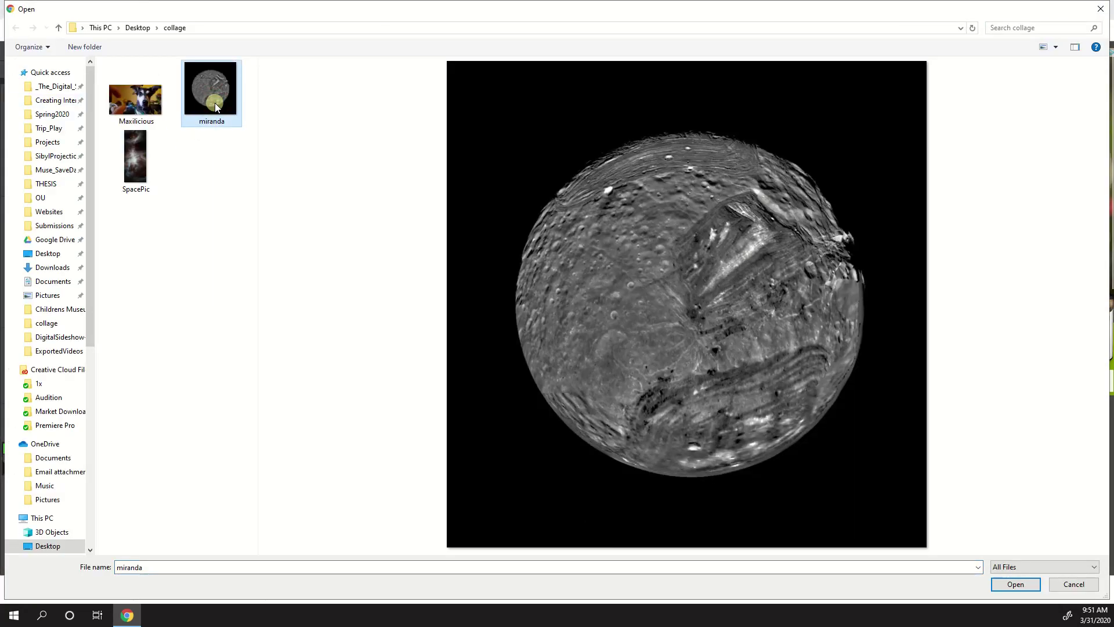
pyautogui.click(1016, 584)
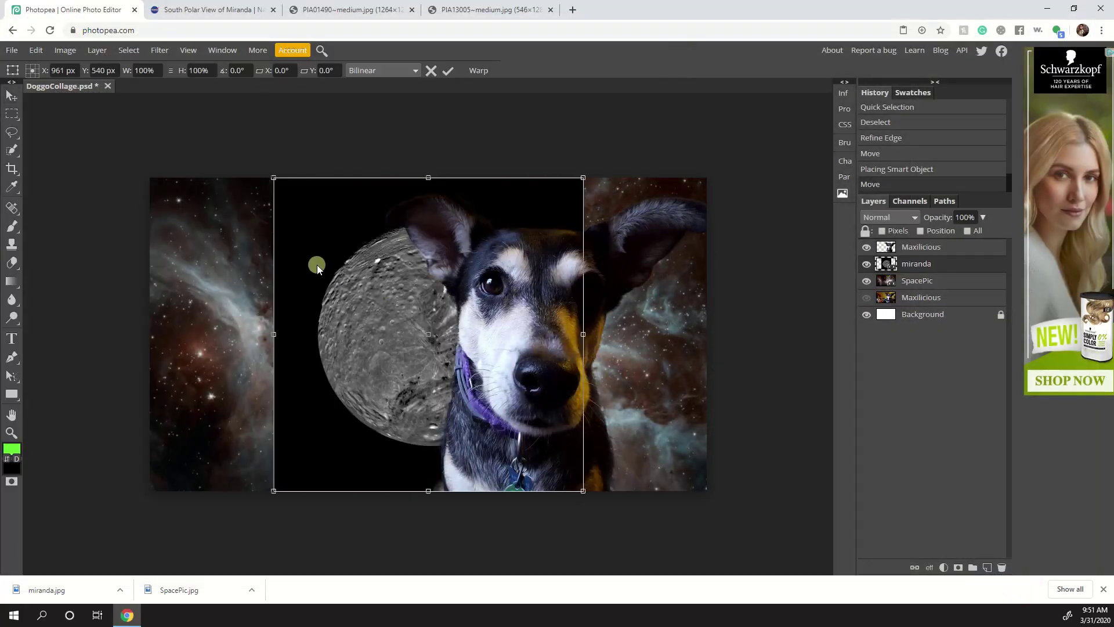
# - Move the miranda image left so the moon sits beside the dog's head, accepting its placement at 100% size
pyautogui.moveTo(388, 291); pyautogui.dragTo(333, 292)
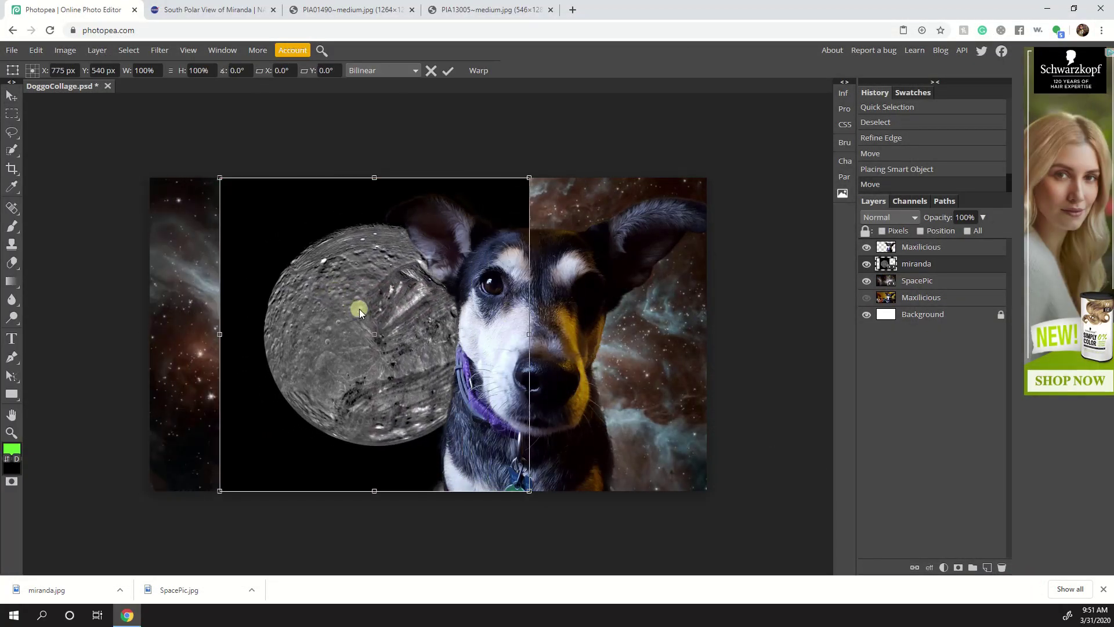
pyautogui.press('Return')
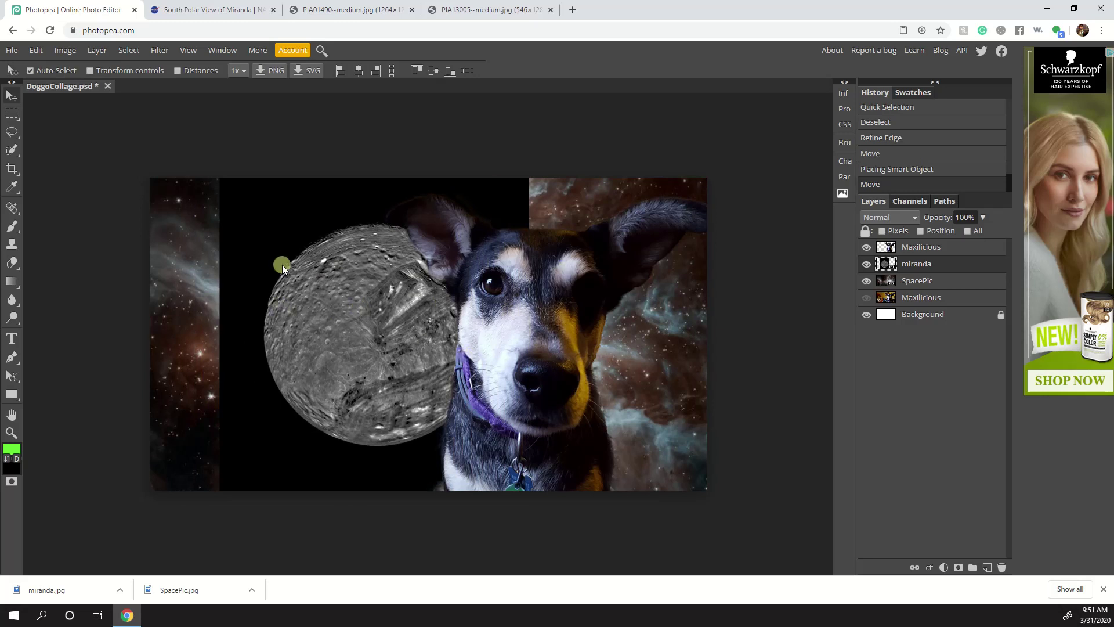
pyautogui.moveTo(284, 270); pyautogui.dragTo(245, 274)
pyautogui.moveTo(259, 400); pyautogui.dragTo(238, 389)
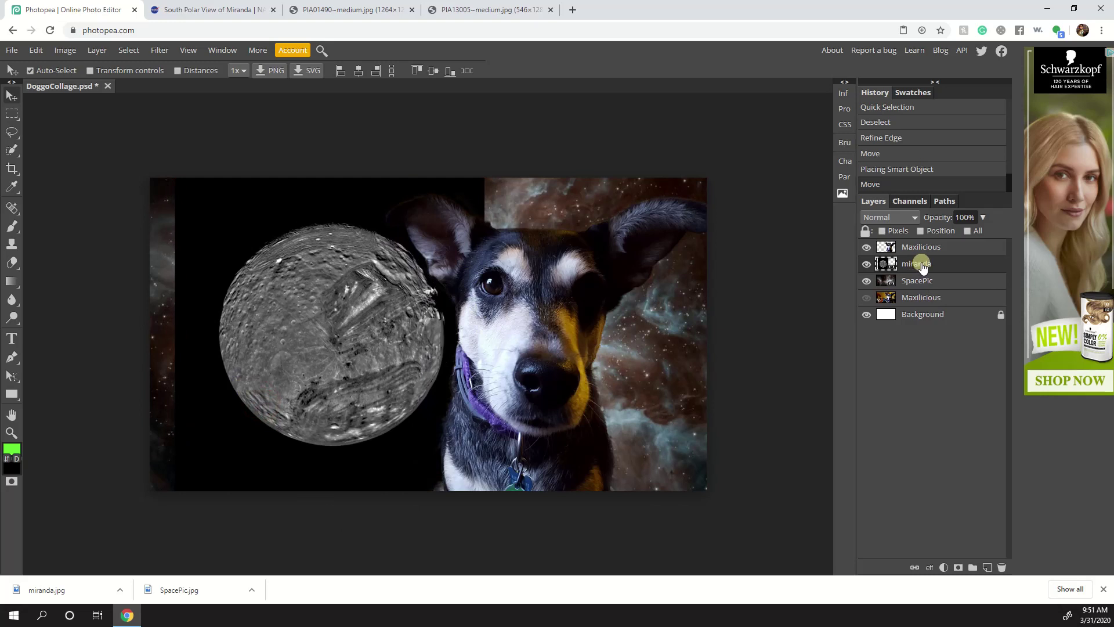
# - Bring the miranda layer above the dog cutout and move the moon image to the middle of the canvas
pyautogui.moveTo(922, 266); pyautogui.dragTo(950, 247)
pyautogui.moveTo(301, 285); pyautogui.dragTo(405, 290)
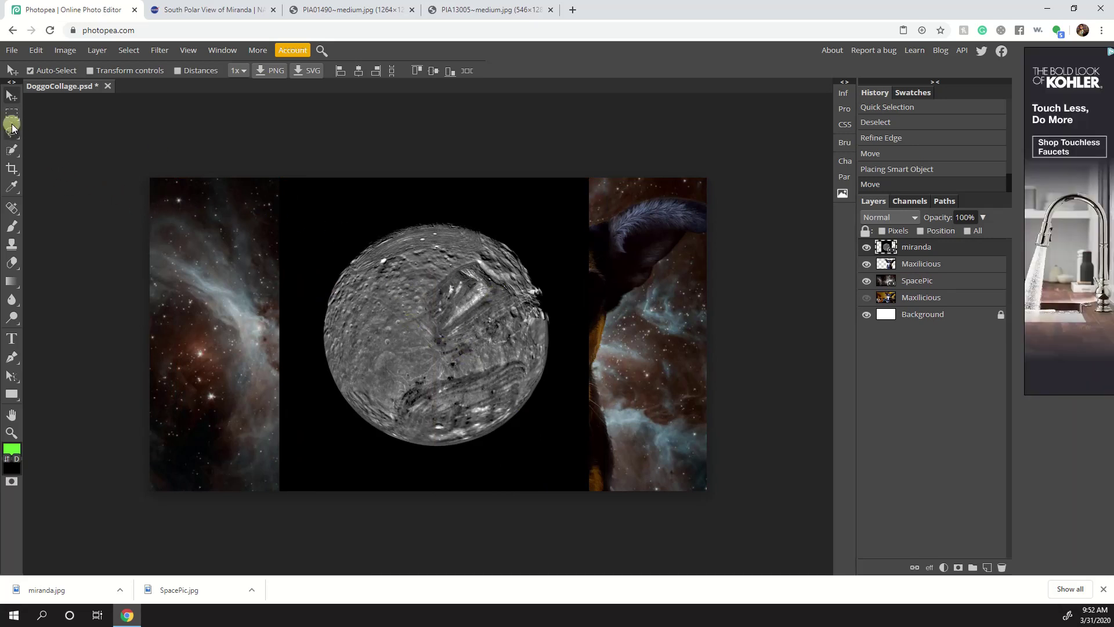
# - Select the black area around the moon on the miranda layer using the Magic Wand with tolerance 10
pyautogui.click(12, 153)
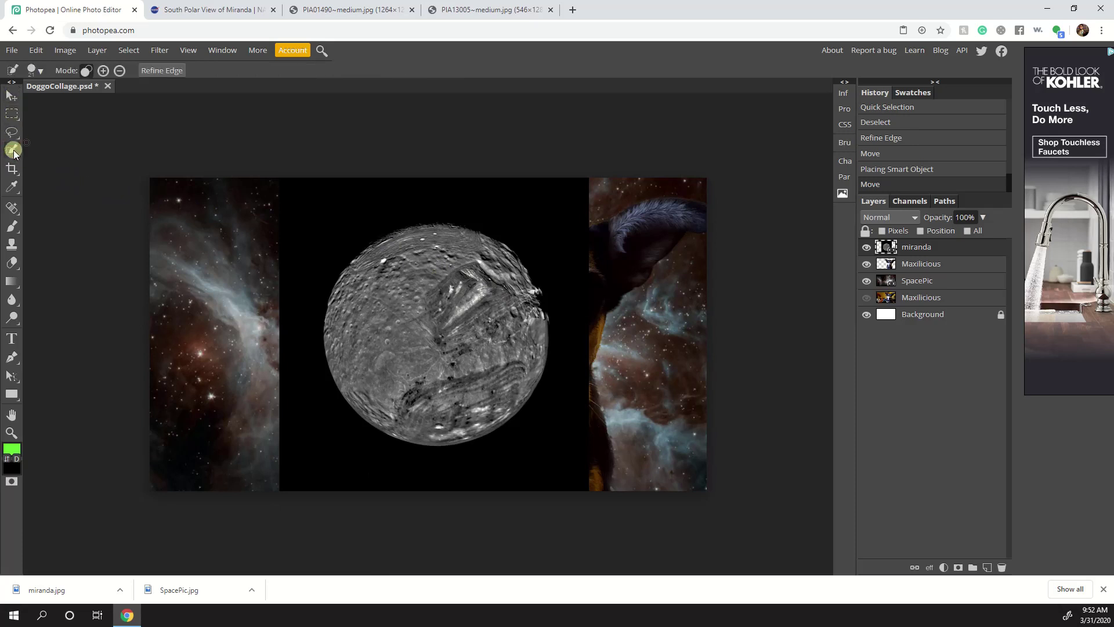
pyautogui.rightClick(14, 154)
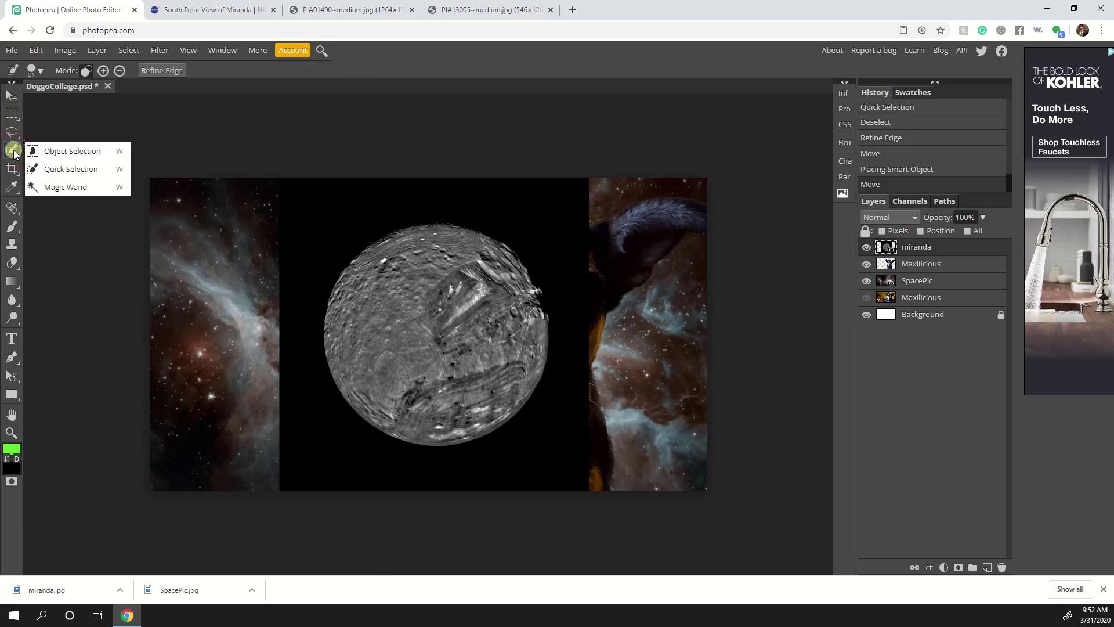
pyautogui.click(69, 188)
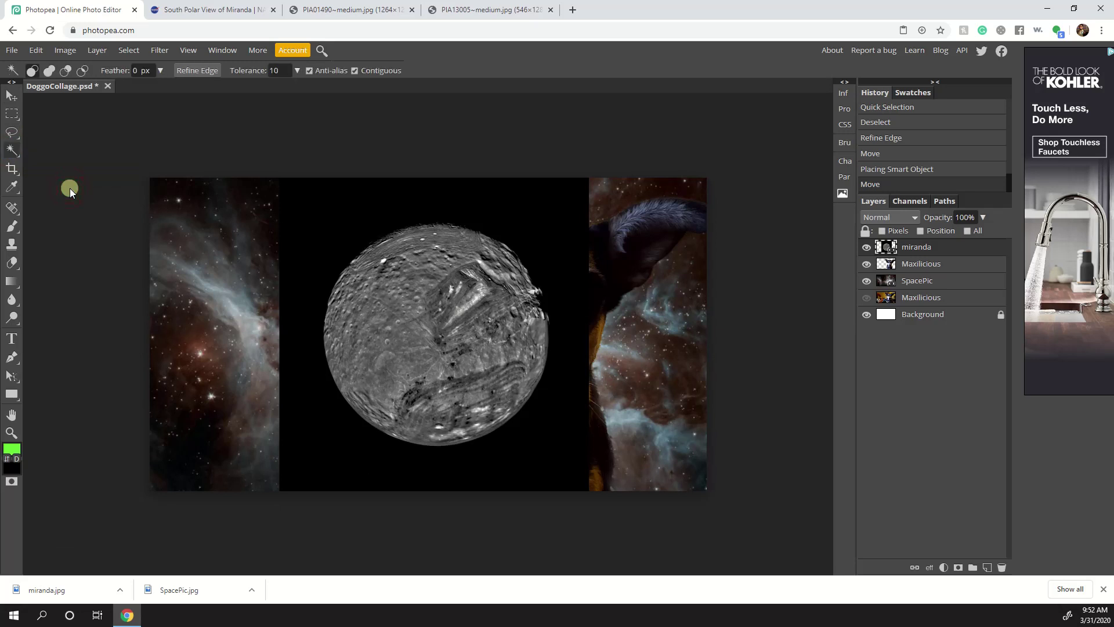
pyautogui.click(338, 217)
pyautogui.click(376, 187)
pyautogui.click(365, 203)
pyautogui.click(543, 472)
pyautogui.click(535, 440)
# - Try the Magic Wand at tolerance 10 on various spots across the moon's grey surface
pyautogui.click(434, 293)
pyautogui.click(394, 334)
pyautogui.click(428, 252)
pyautogui.click(392, 333)
pyautogui.click(457, 294)
pyautogui.click(489, 372)
pyautogui.click(481, 415)
pyautogui.click(445, 360)
pyautogui.click(471, 275)
pyautogui.click(395, 282)
pyautogui.click(392, 359)
pyautogui.click(356, 290)
pyautogui.click(449, 233)
pyautogui.click(503, 311)
pyautogui.click(515, 385)
pyautogui.click(387, 401)
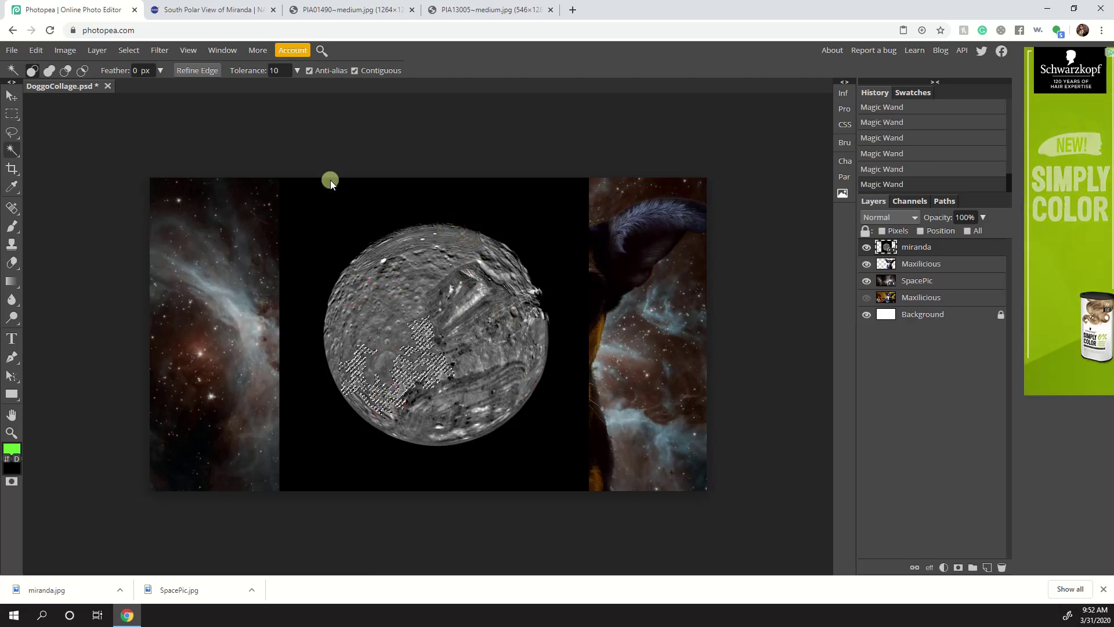
# - Reselect the black area around the moon, then set the Magic Wand tolerance to 30 and select that area again
pyautogui.click(324, 221)
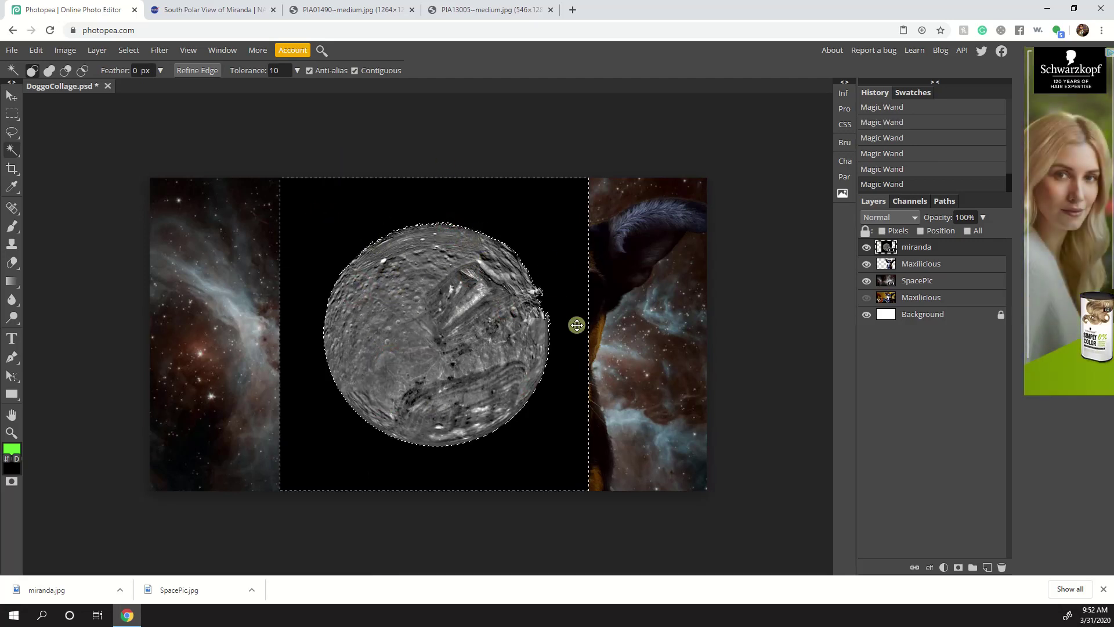
pyautogui.click(285, 71)
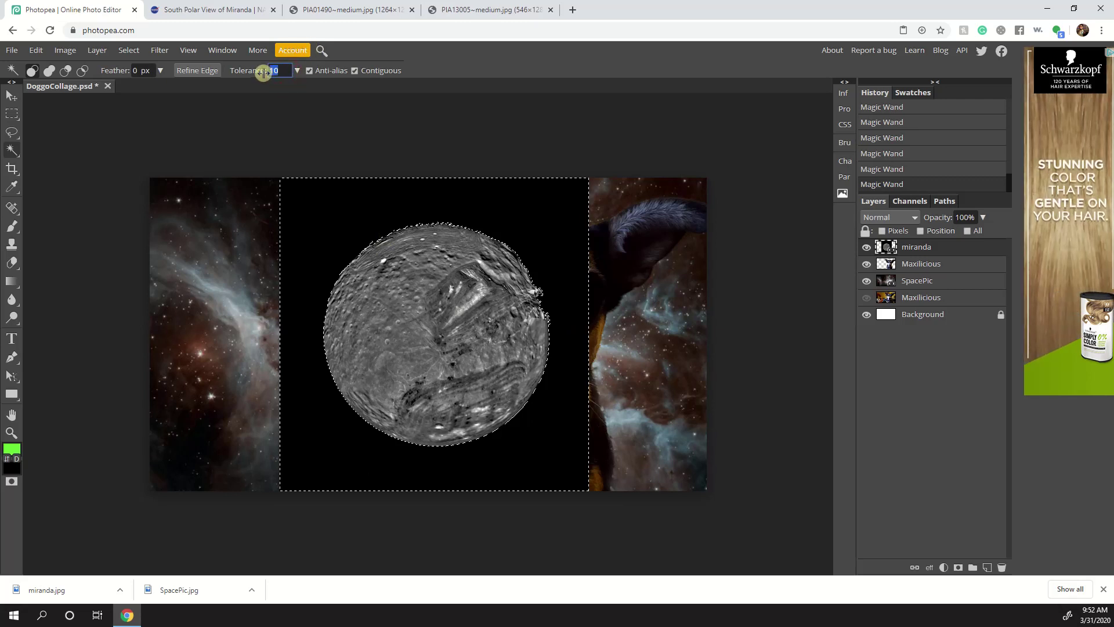
pyautogui.write('30')
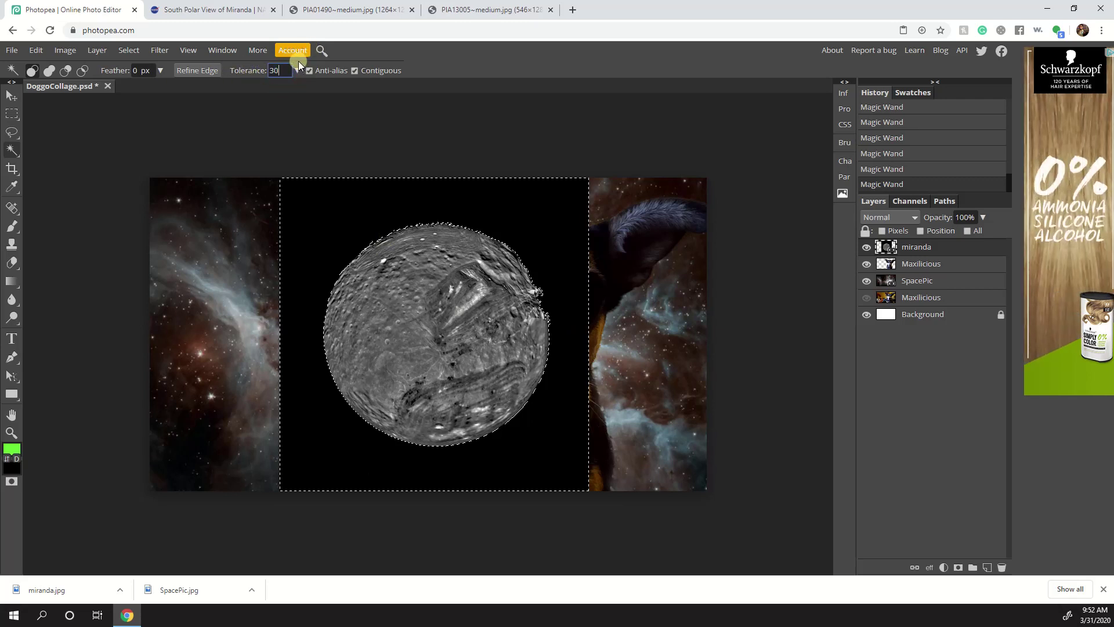
pyautogui.click(335, 236)
pyautogui.click(334, 235)
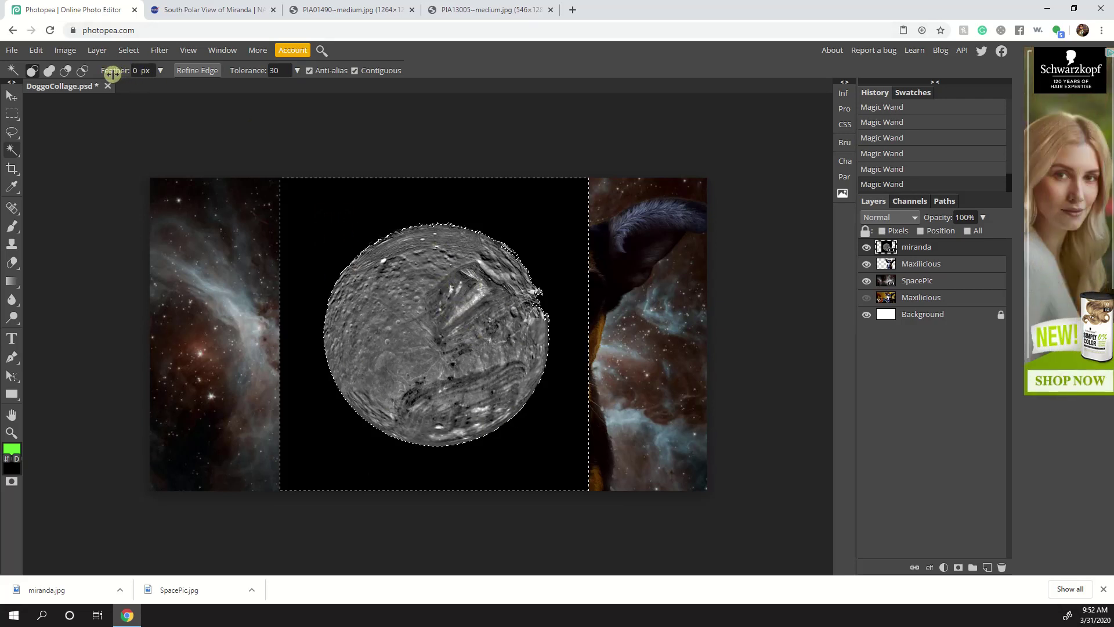
# - Set the Magic Wand feather to 20 px and select the black area around the moon again
pyautogui.click(137, 72)
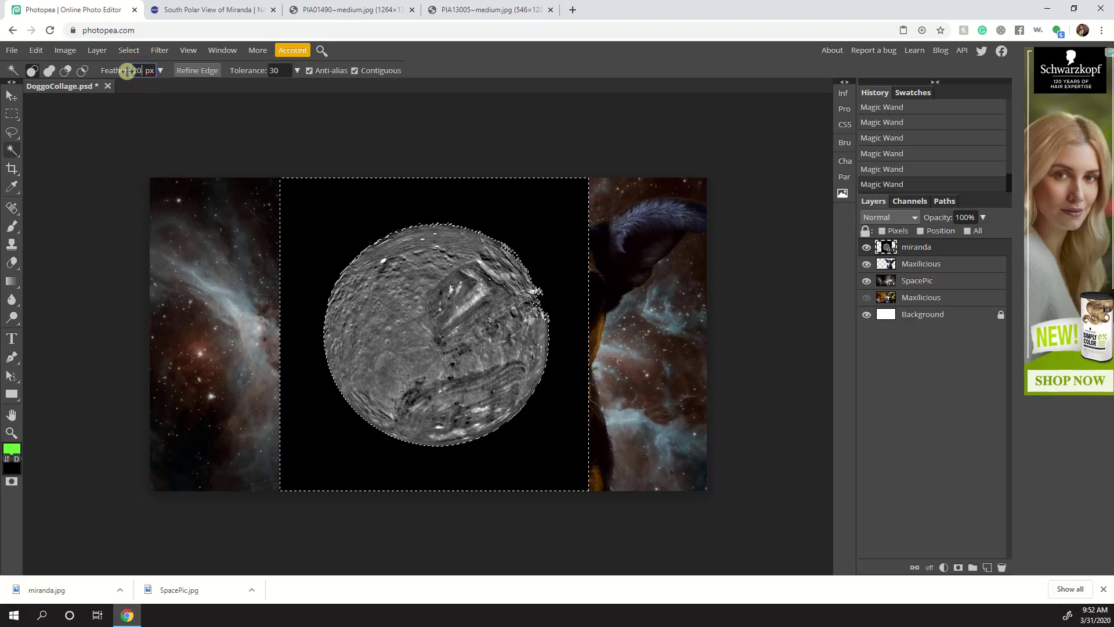
pyautogui.click(347, 209)
pyautogui.click(342, 232)
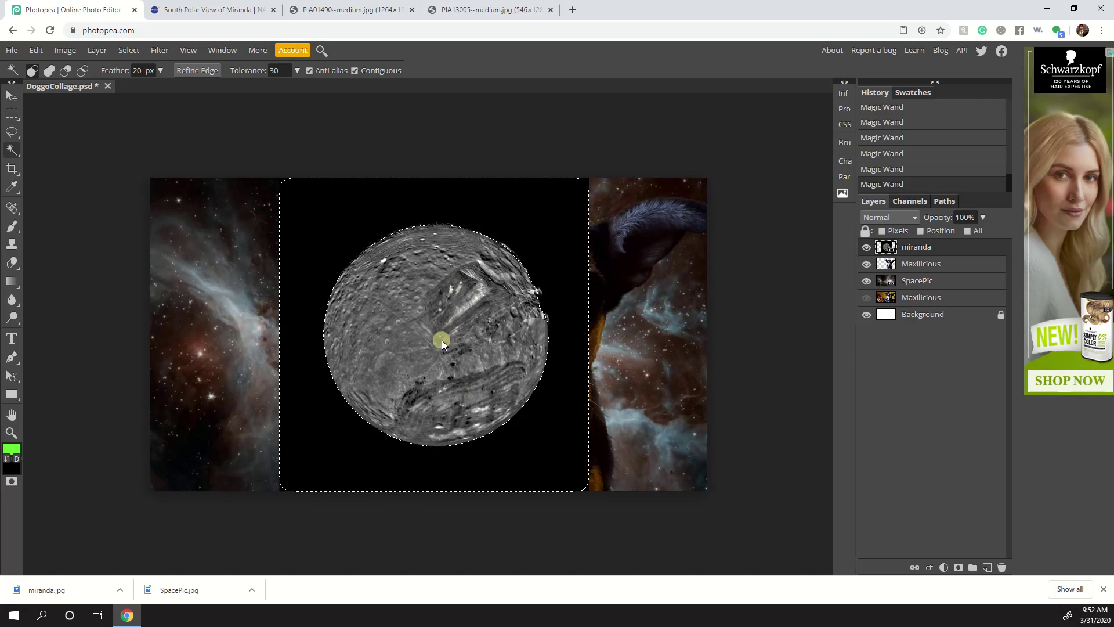
# - Set the Magic Wand feather to 2 px, reselect the black area around the moon, and preview that selection in Refine Edge without applying it
pyautogui.click(130, 70)
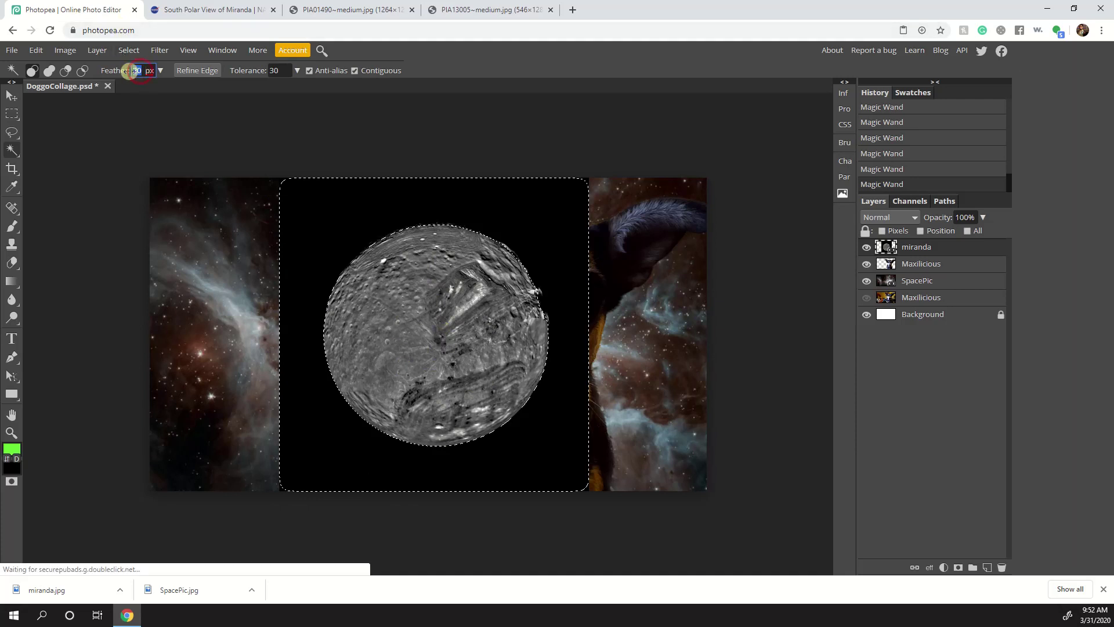
pyautogui.write('2')
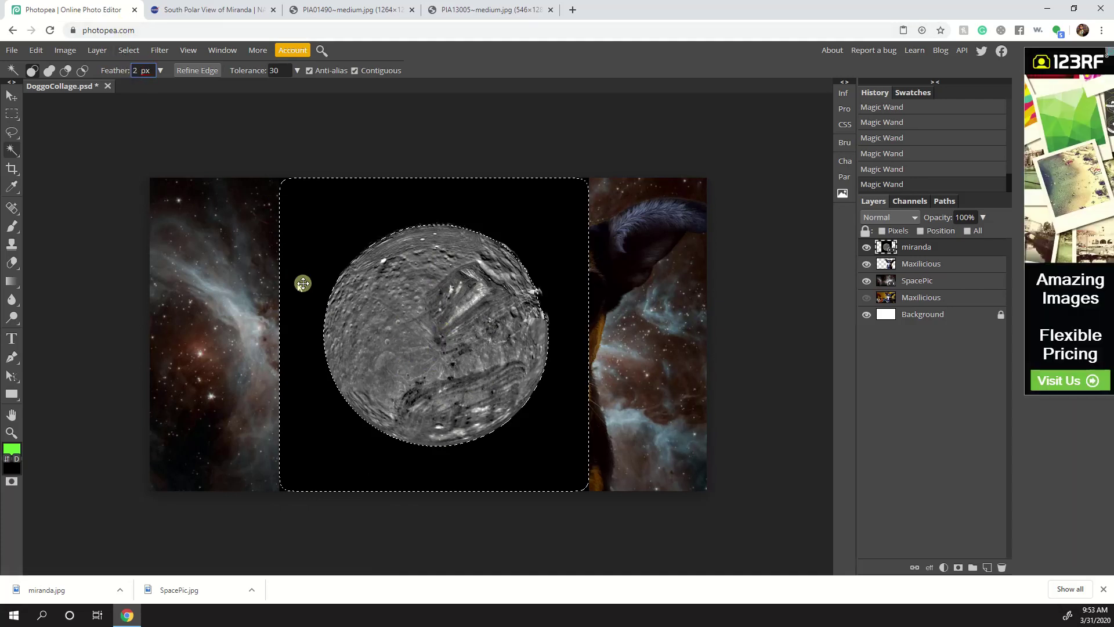
pyautogui.click(323, 245)
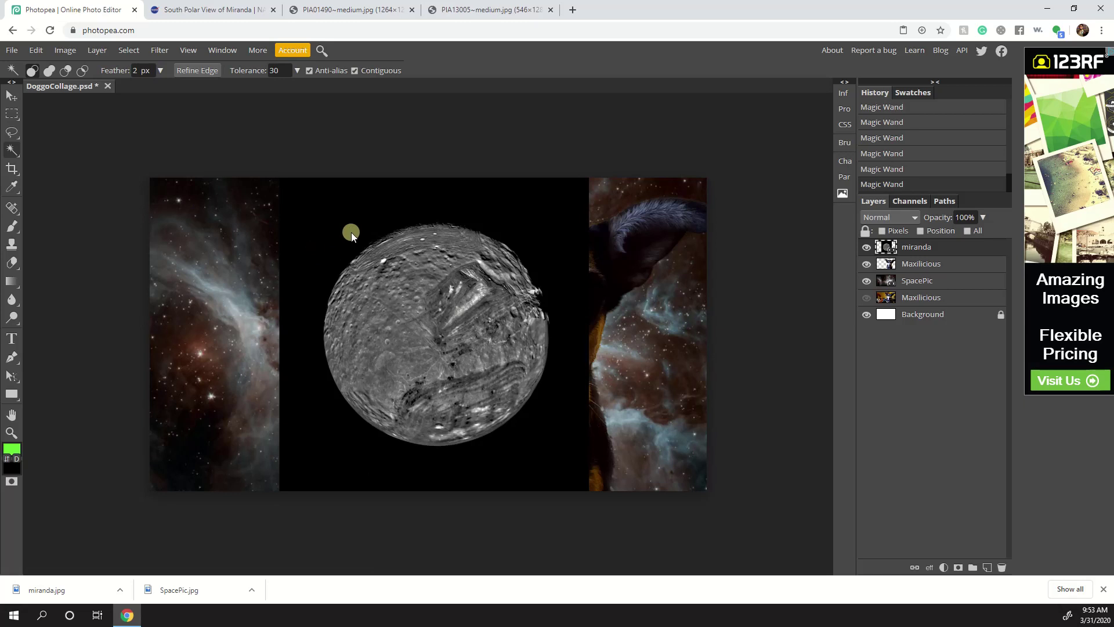
pyautogui.click(340, 221)
pyautogui.click(204, 72)
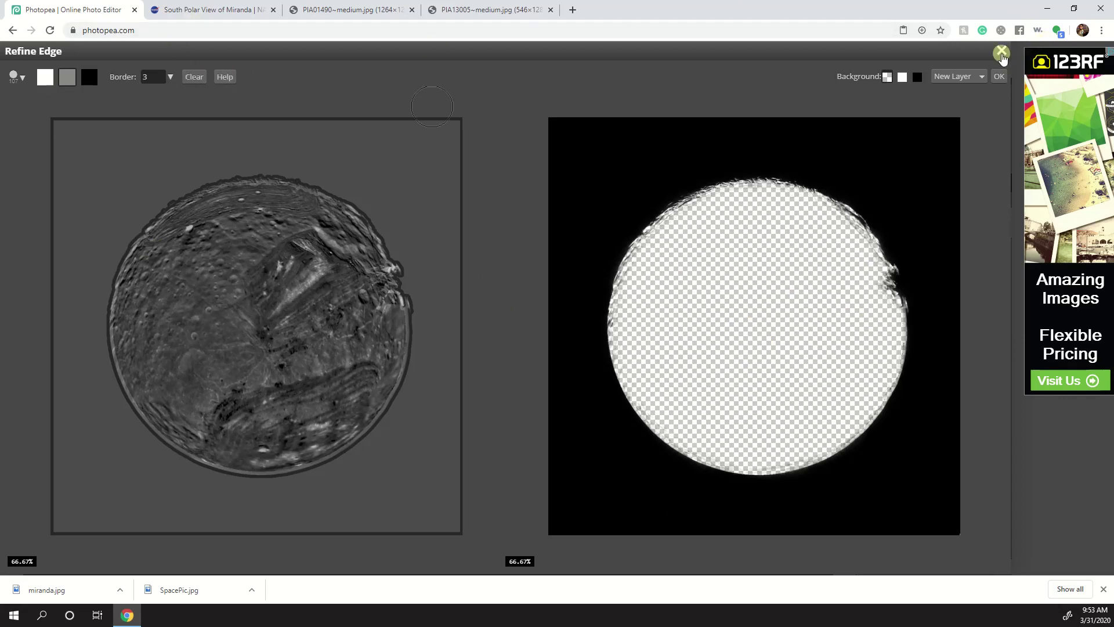
pyautogui.click(1000, 54)
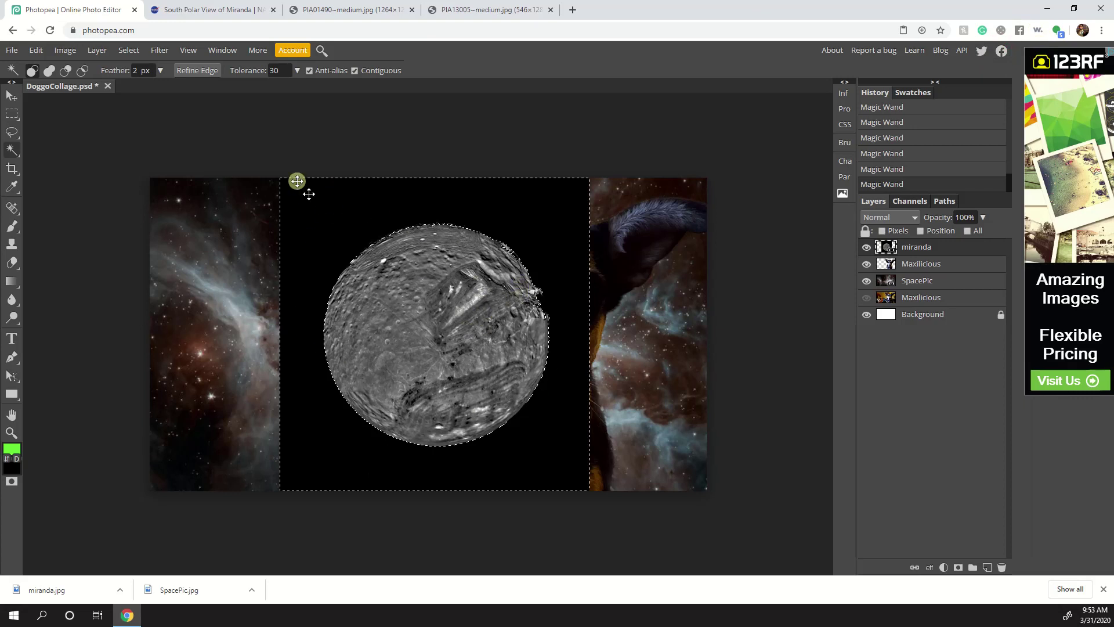
# - Invert the selection and cut out the moon with Refine Edge, using a border of 1 and output to a new layer
pyautogui.click(128, 51)
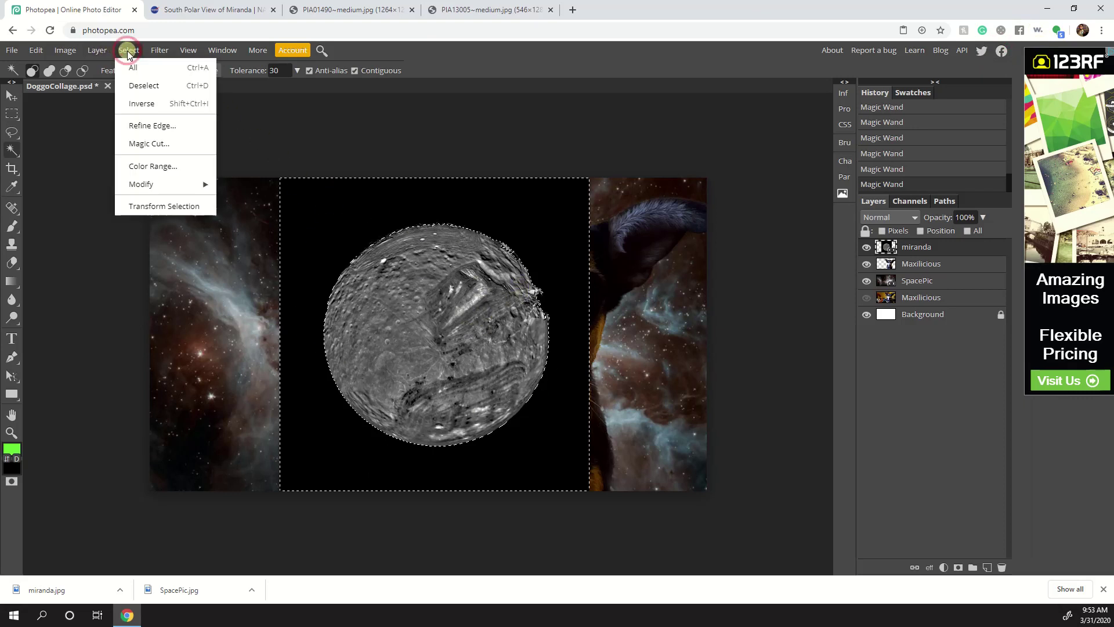
pyautogui.click(158, 106)
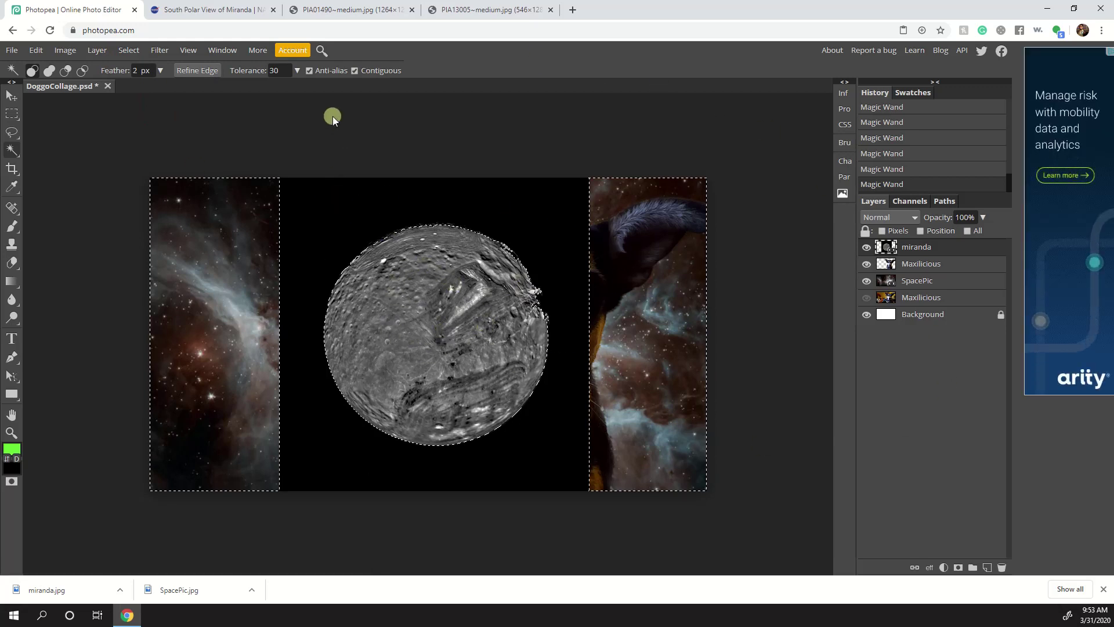
pyautogui.click(203, 69)
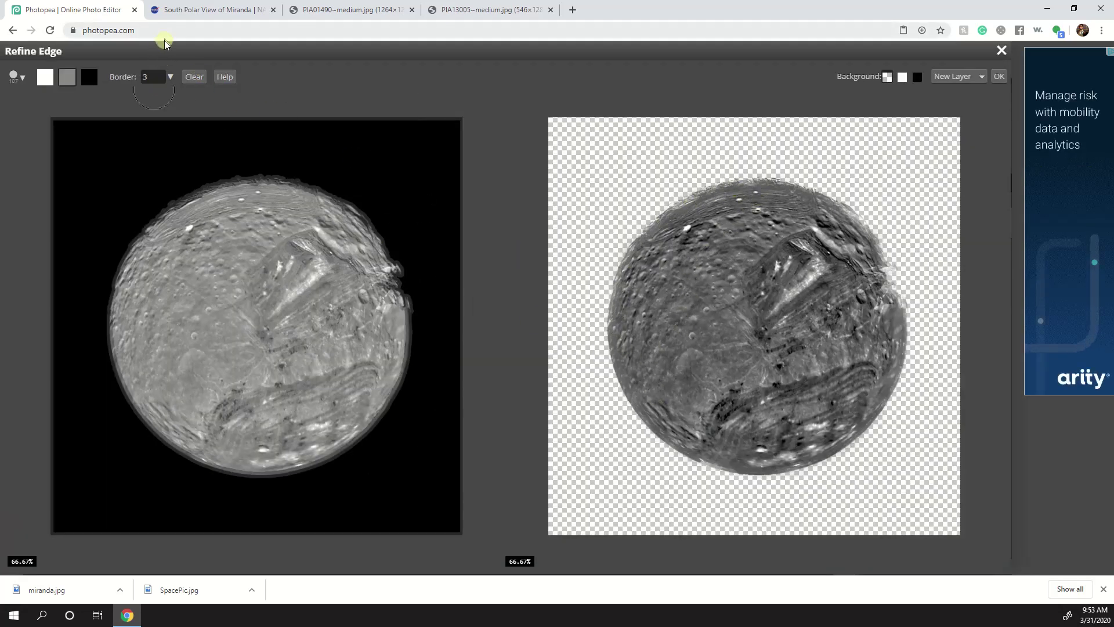
pyautogui.moveTo(148, 77); pyautogui.dragTo(139, 76)
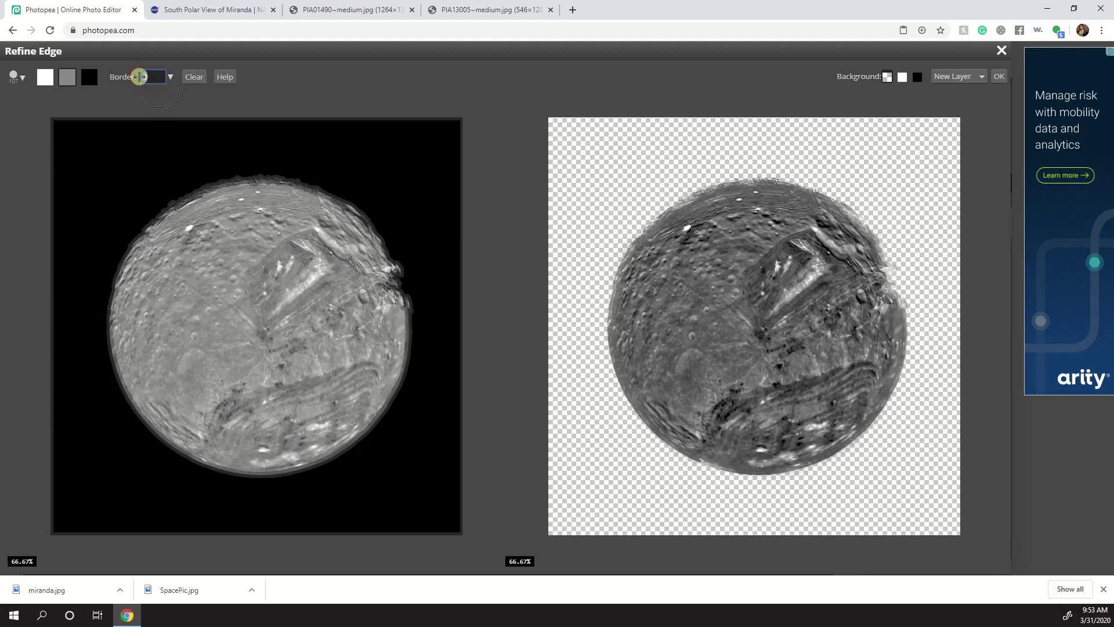
pyautogui.write('1')
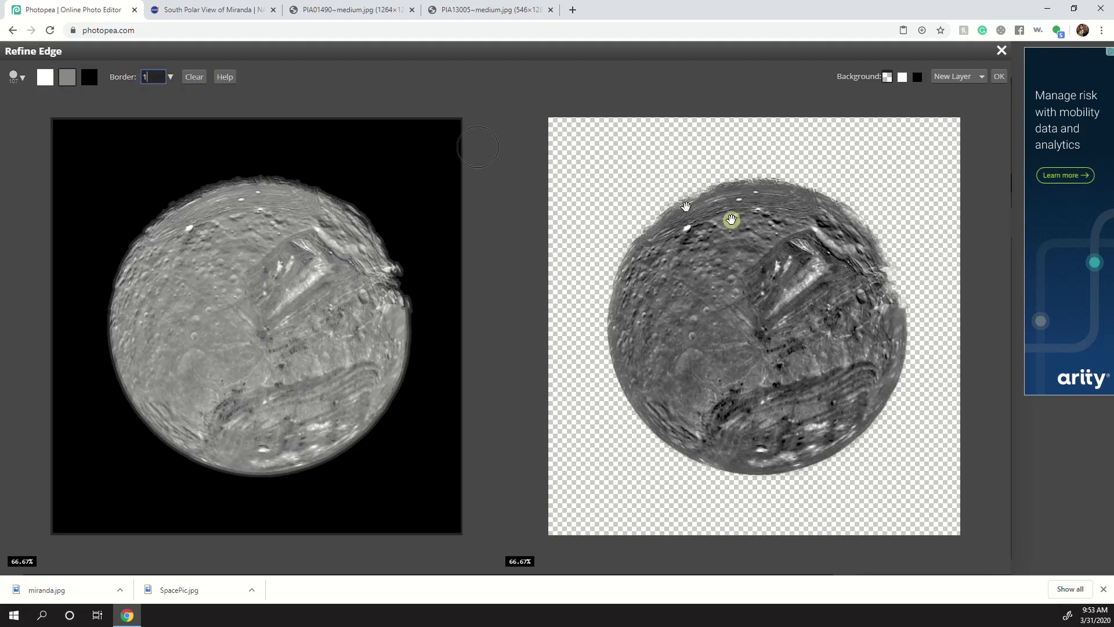
pyautogui.moveTo(149, 76); pyautogui.dragTo(135, 77)
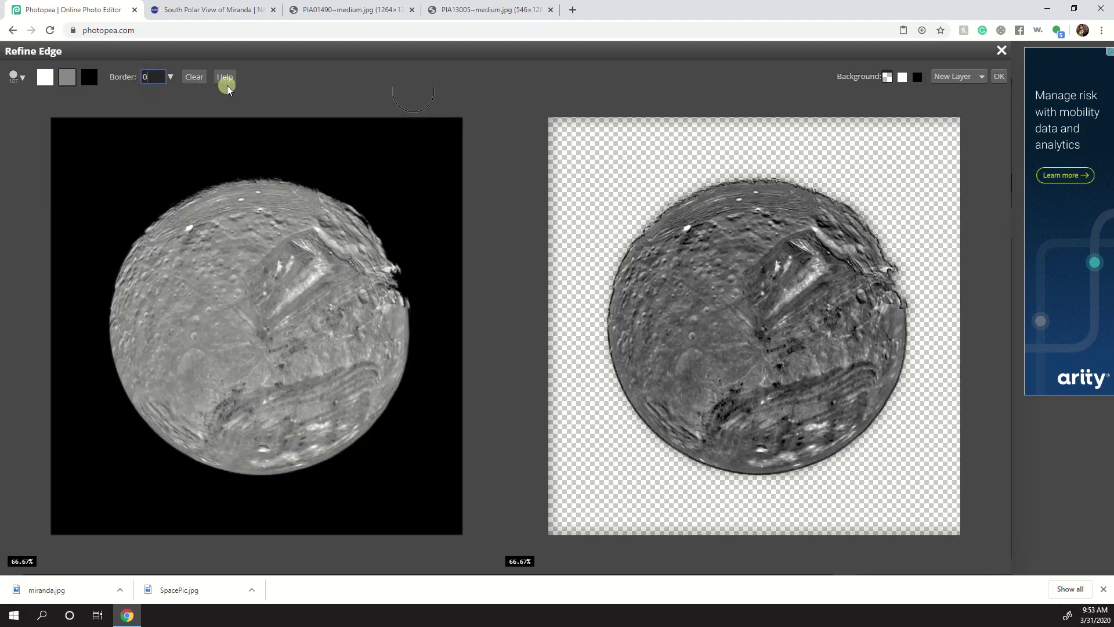
pyautogui.moveTo(157, 83); pyautogui.dragTo(119, 76)
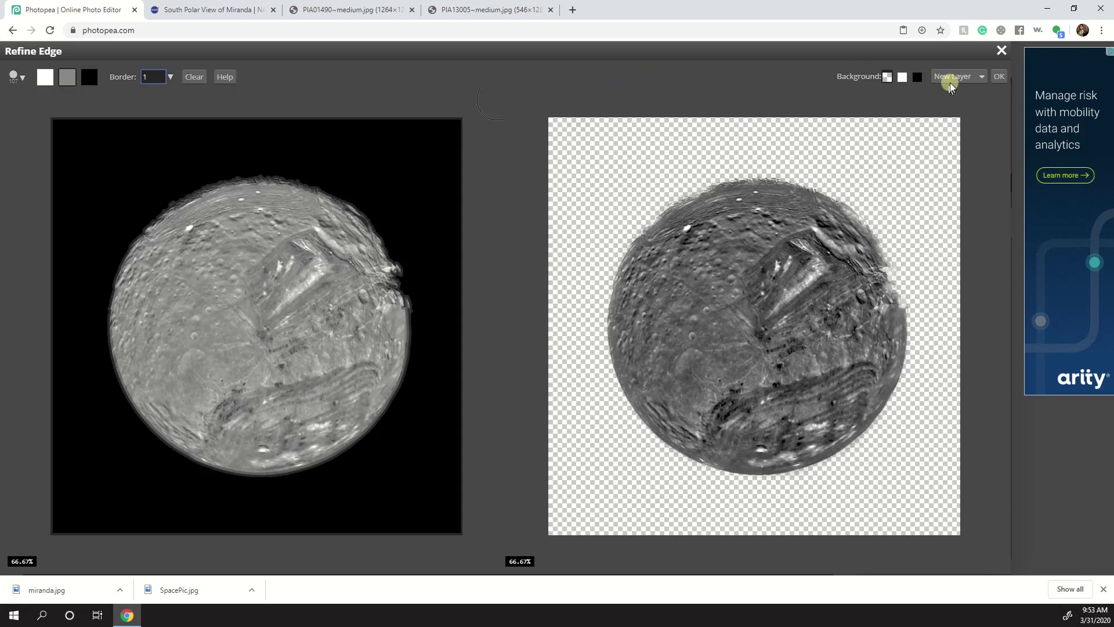
pyautogui.click(1004, 78)
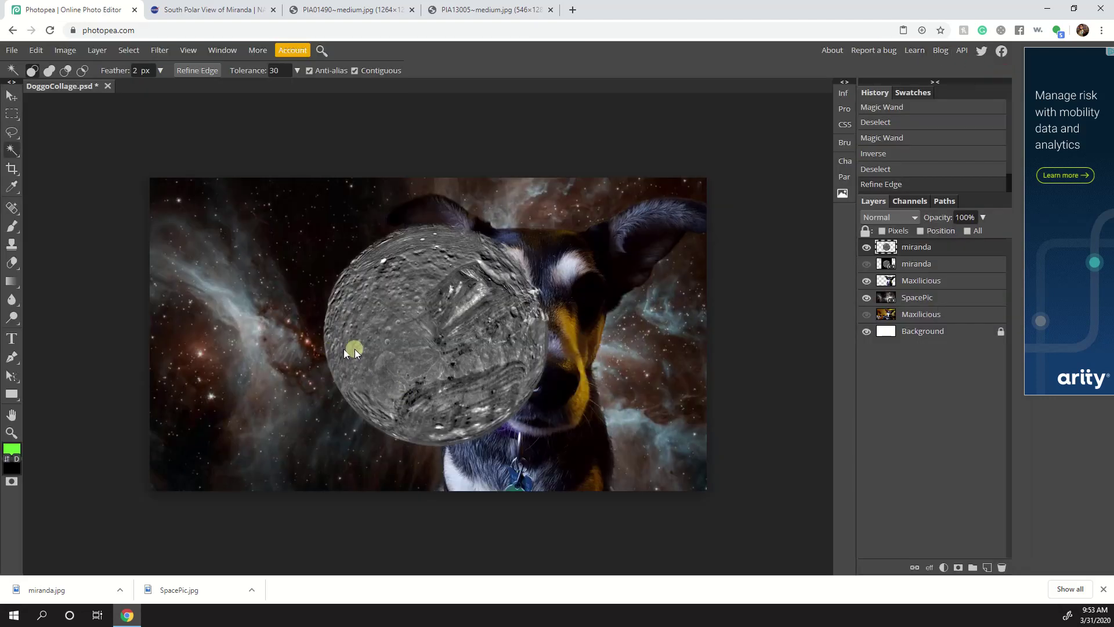
# - Place the cut-out moon behind the dog, shifted slightly left, and check the original miranda layer by toggling its visibility
pyautogui.click(14, 97)
pyautogui.moveTo(484, 270); pyautogui.dragTo(439, 342)
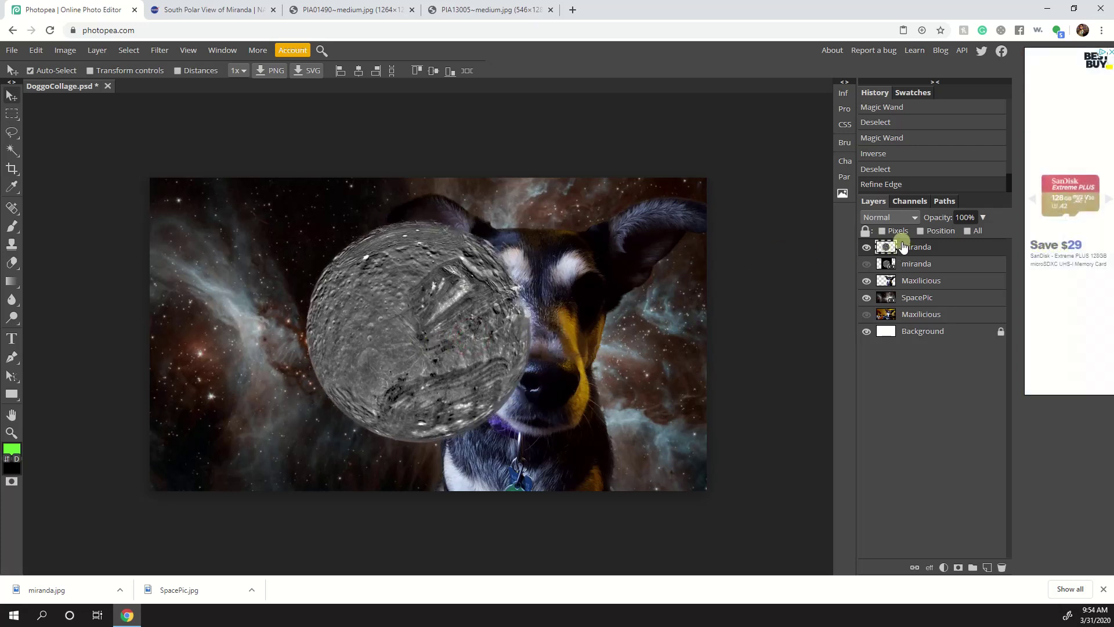
pyautogui.moveTo(914, 248); pyautogui.dragTo(918, 284)
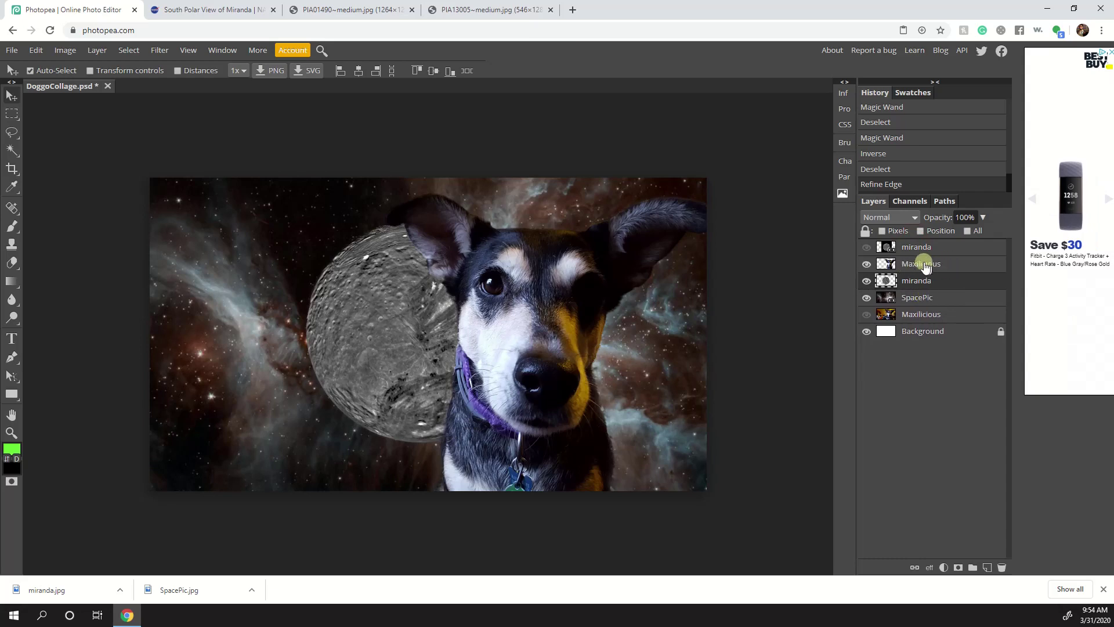
pyautogui.click(921, 248)
pyautogui.click(867, 248)
pyautogui.click(866, 247)
pyautogui.click(867, 247)
pyautogui.click(866, 247)
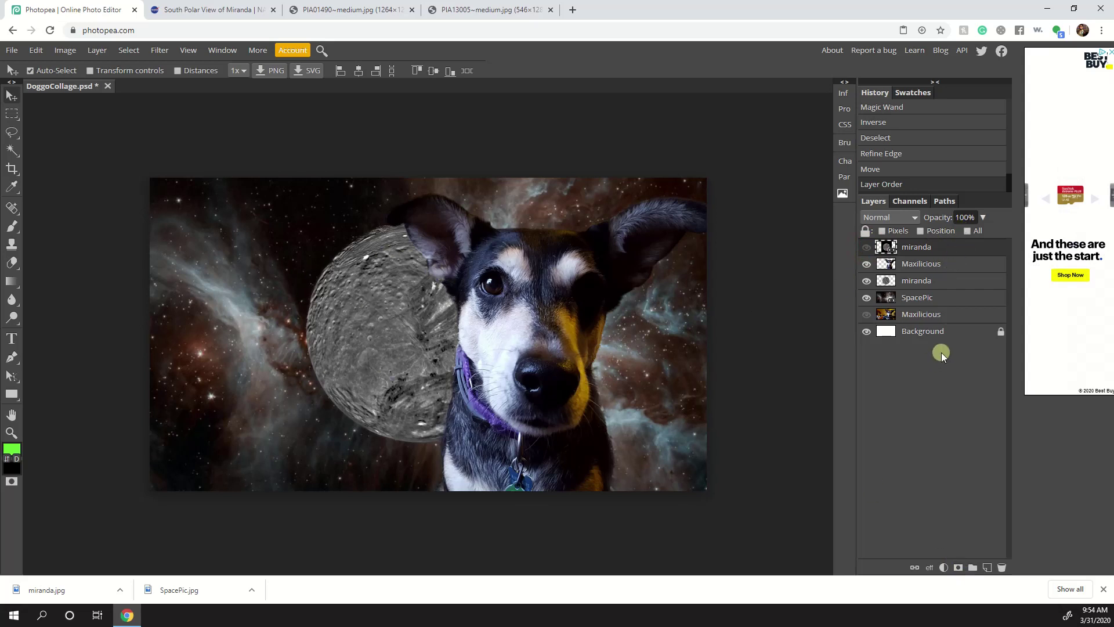
# - Create a new folder above the original miranda layer and name it Original Images
pyautogui.click(912, 298)
pyautogui.click(919, 246)
pyautogui.click(953, 616)
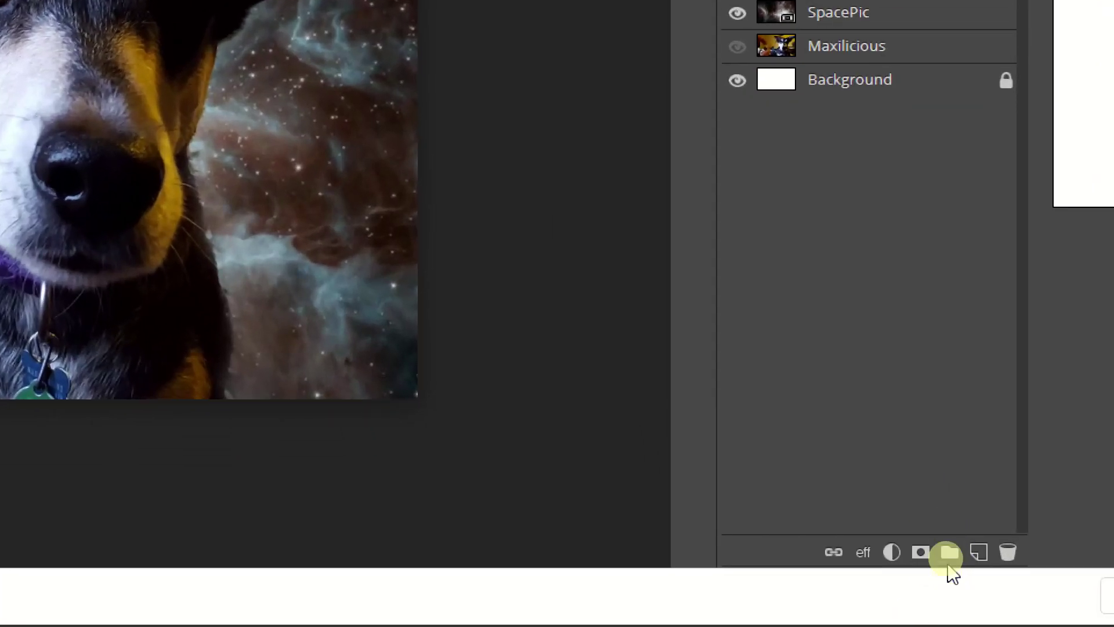
pyautogui.click(950, 553)
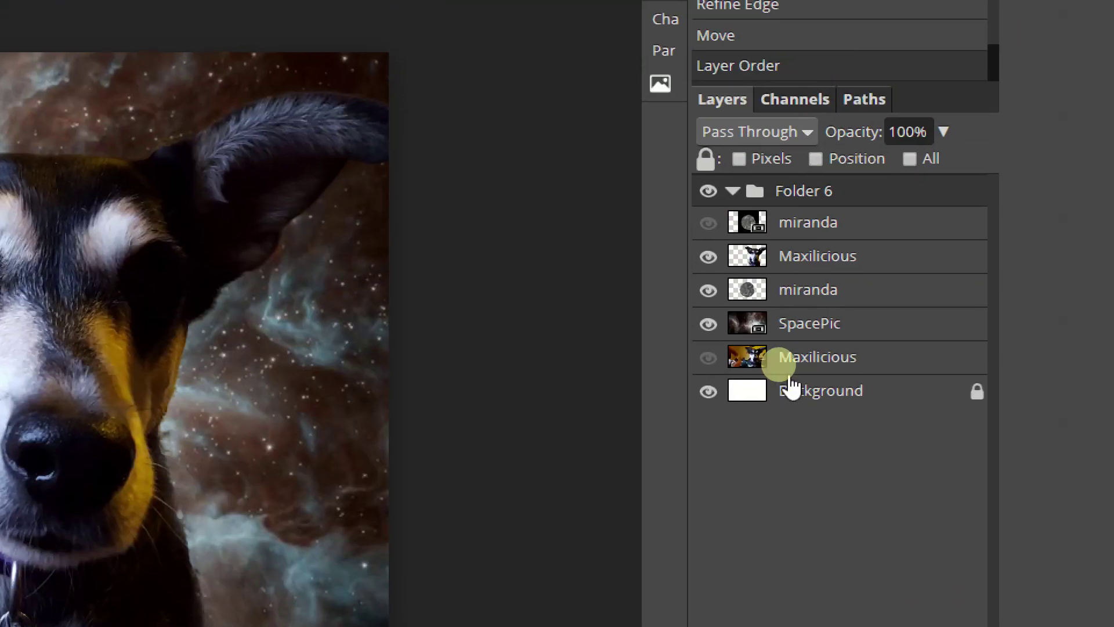
pyautogui.doubleClick(798, 191)
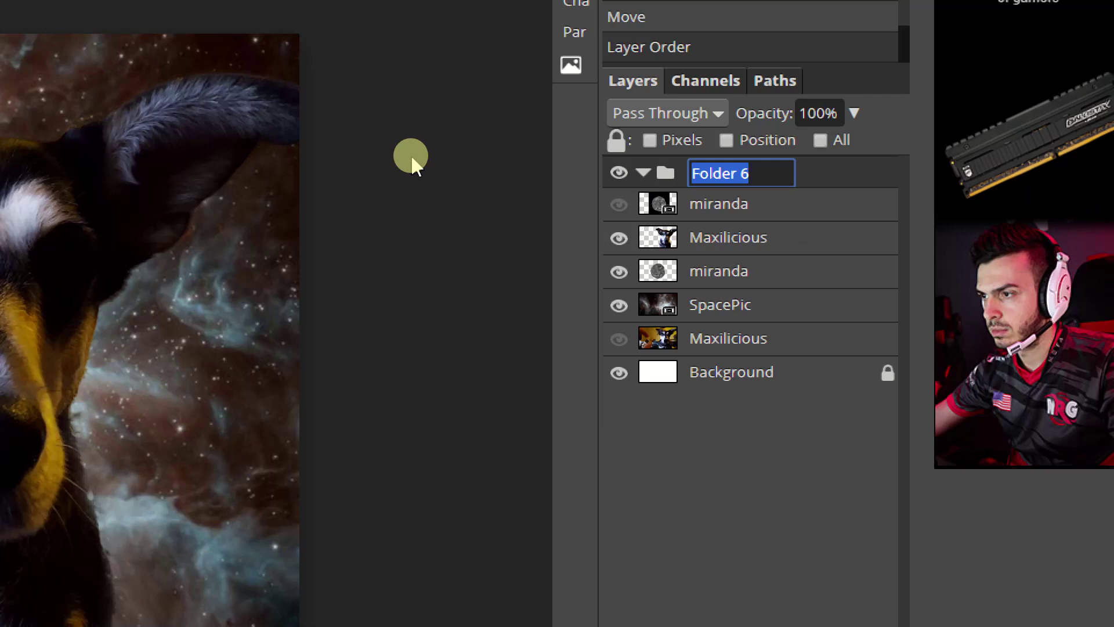
pyautogui.write('Origi')
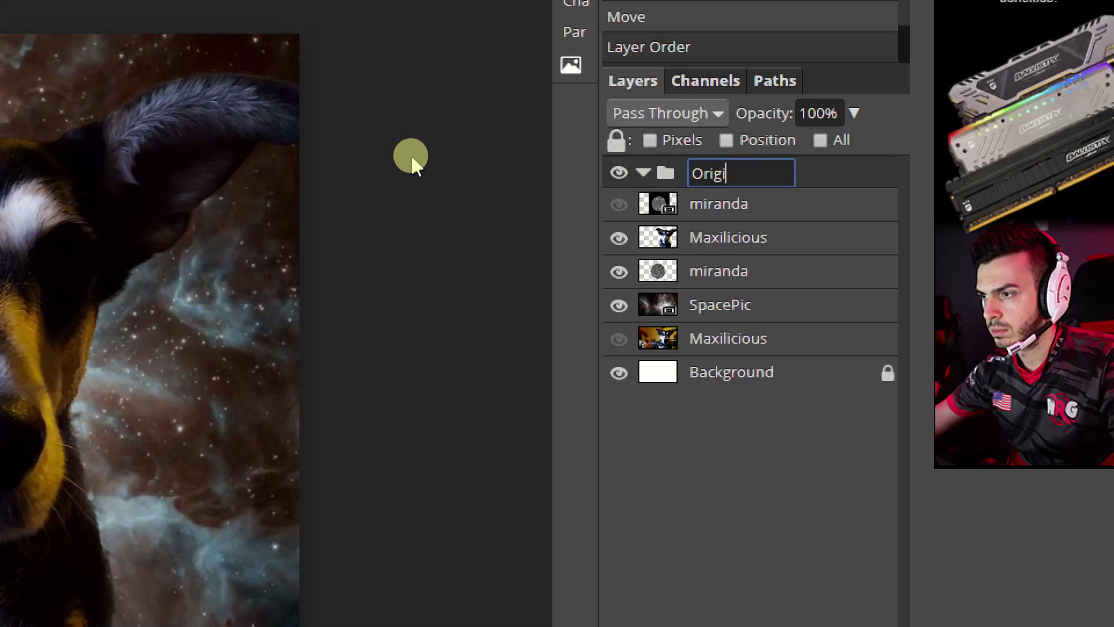
pyautogui.write('nal Images')
pyautogui.press('Return')
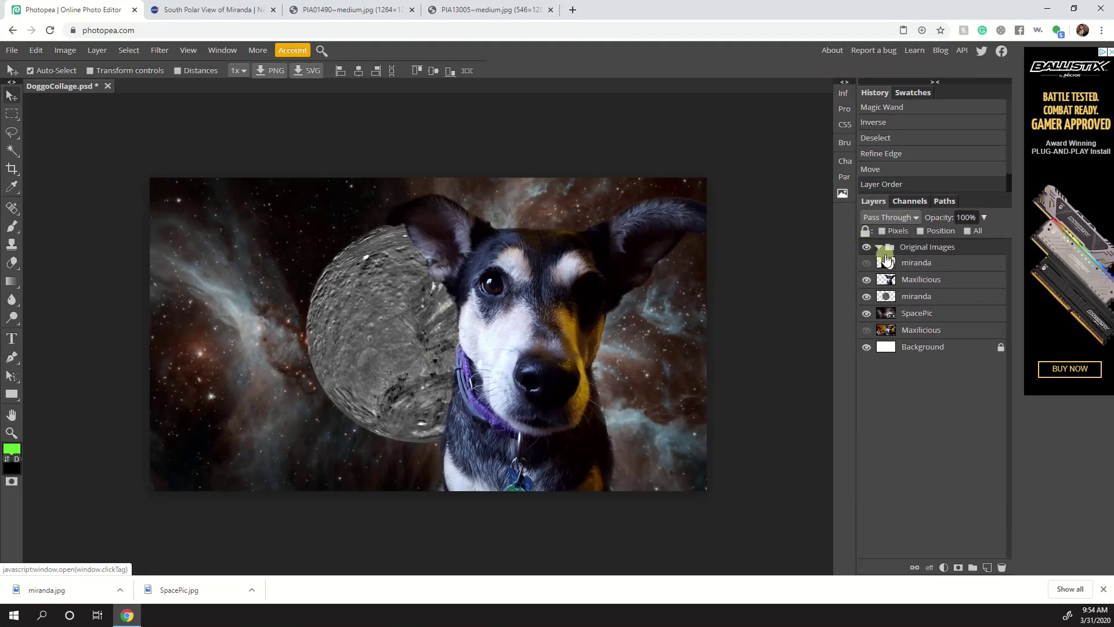
# - Collapse the Original Images folder, place it beneath the Background layer, and put the hidden original miranda layer inside it
pyautogui.click(881, 247)
pyautogui.moveTo(889, 247); pyautogui.dragTo(903, 354)
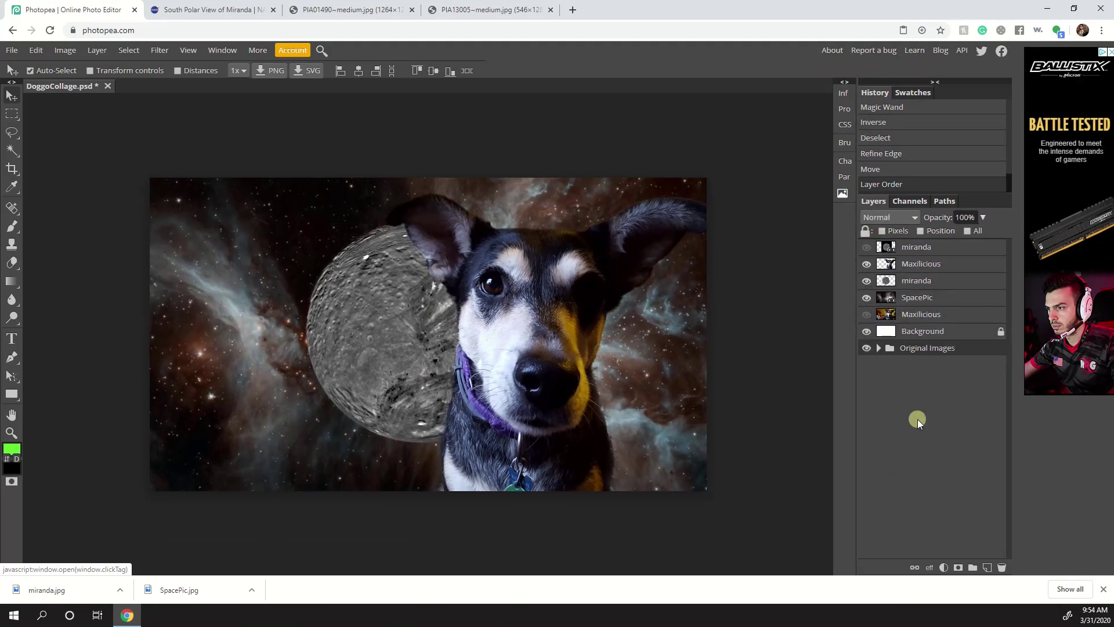
pyautogui.click(909, 248)
pyautogui.click(868, 248)
pyautogui.click(867, 248)
pyautogui.moveTo(906, 247); pyautogui.dragTo(924, 350)
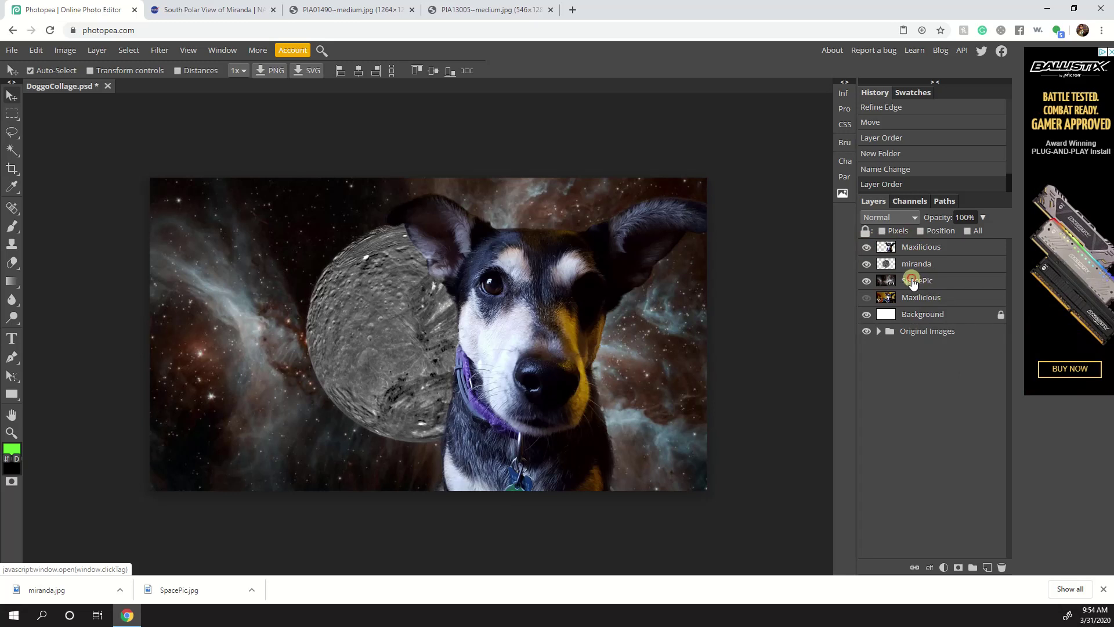
# - Put the hidden original Maxilicious layer into the Original Images folder and check the folder's contents
pyautogui.click(866, 280)
pyautogui.click(866, 280)
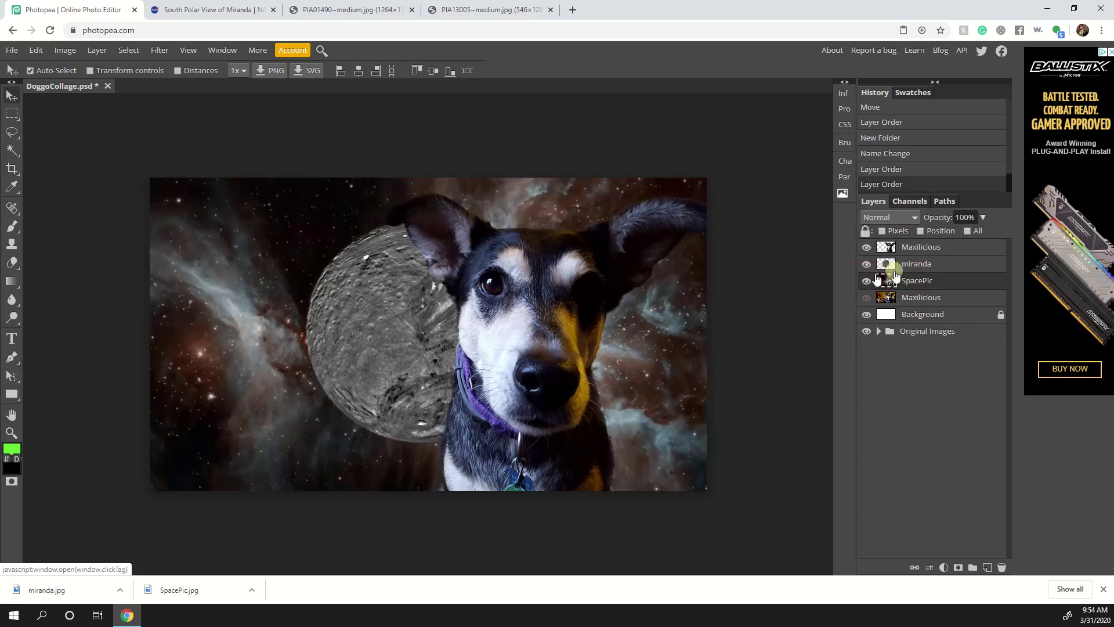
pyautogui.click(866, 300)
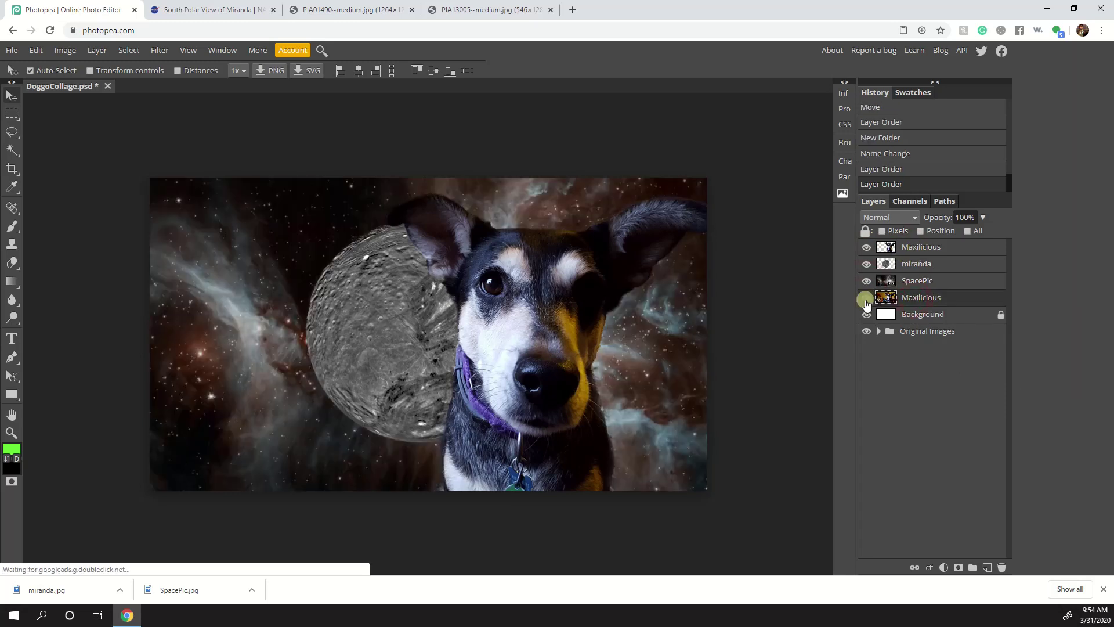
pyautogui.moveTo(867, 302); pyautogui.dragTo(920, 333)
pyautogui.click(878, 313)
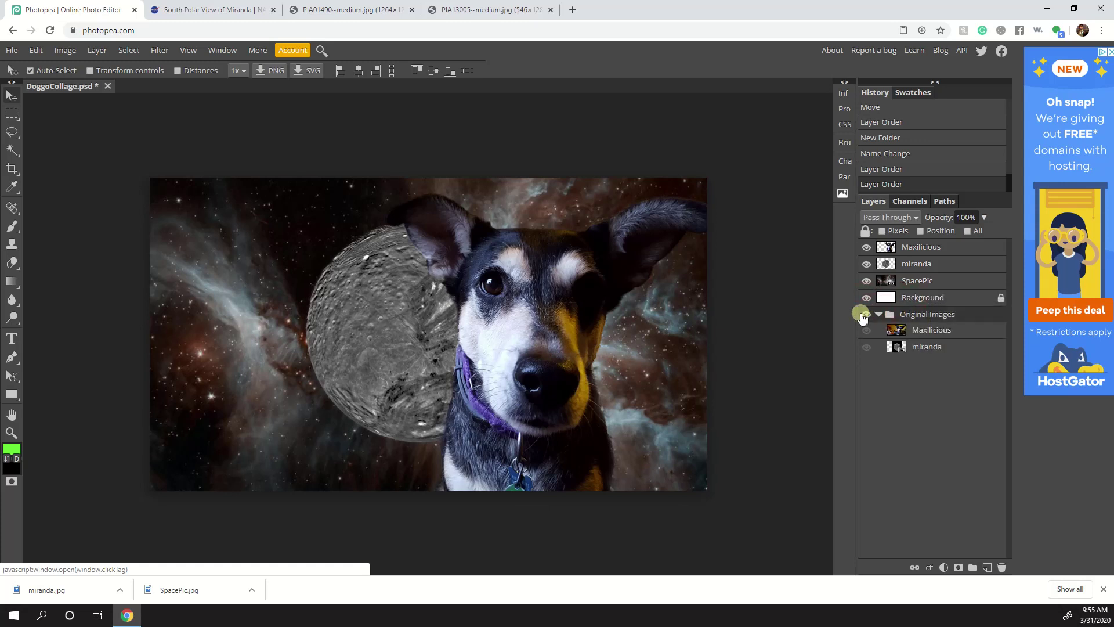
pyautogui.click(877, 315)
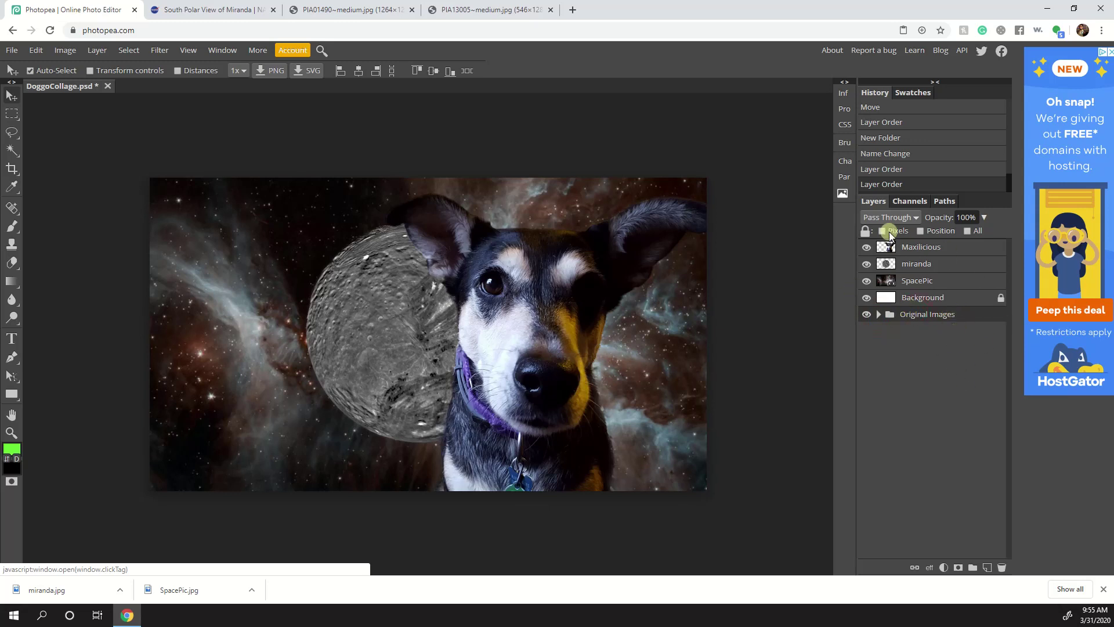
# - Scale the cut-out moon to 152% with Free Transform and reposition it so it sits behind the dog's head
pyautogui.click(382, 368)
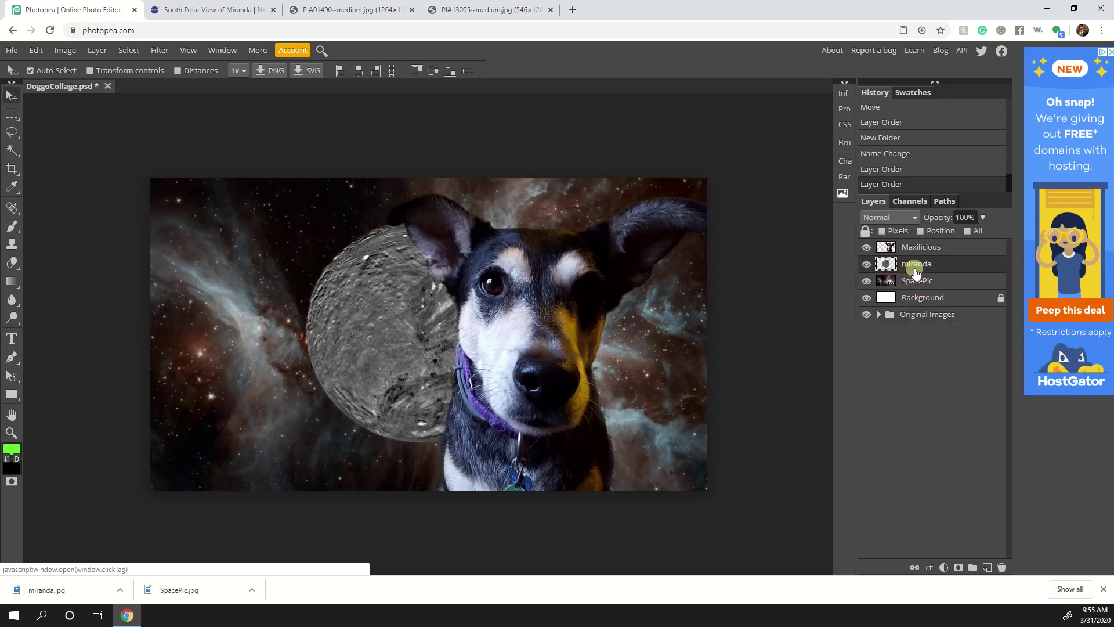
pyautogui.moveTo(391, 315)
pyautogui.mouseDown()
pyautogui.moveTo(291, 331)
pyautogui.moveTo(600, 284)
pyautogui.moveTo(540, 274)
pyautogui.moveTo(392, 309)
pyautogui.moveTo(405, 301)
pyautogui.mouseUp()
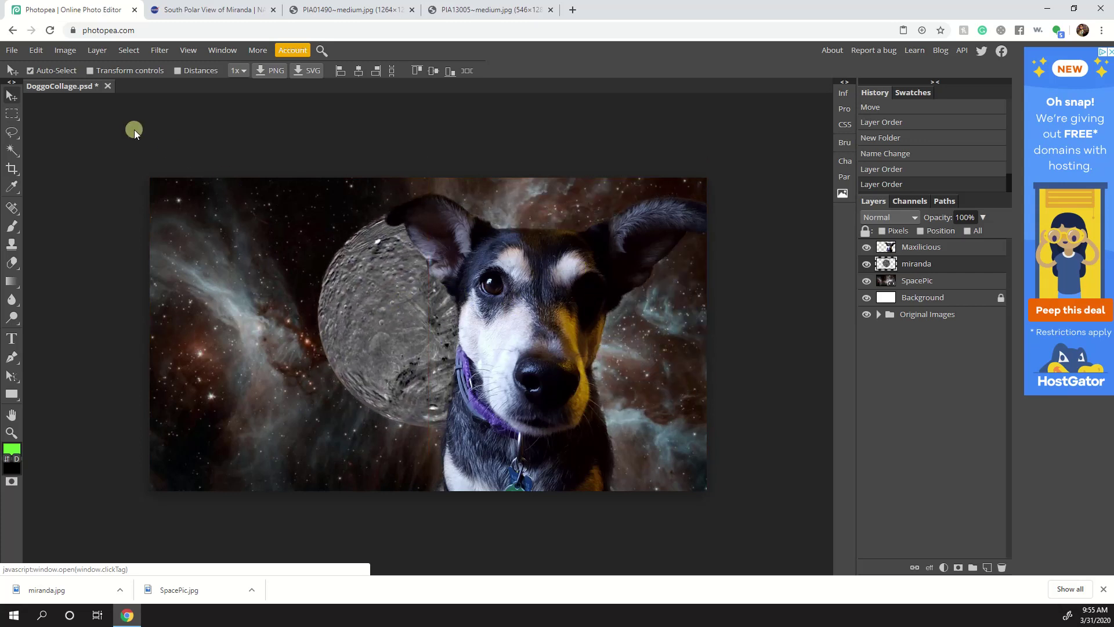
pyautogui.click(43, 51)
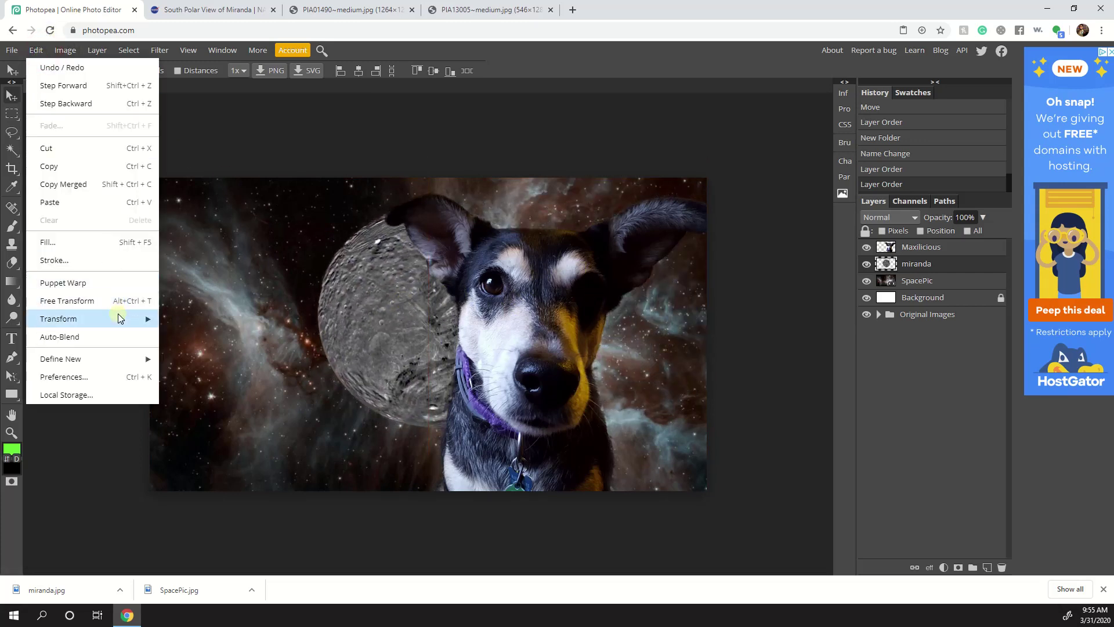
pyautogui.click(118, 317)
pyautogui.click(118, 301)
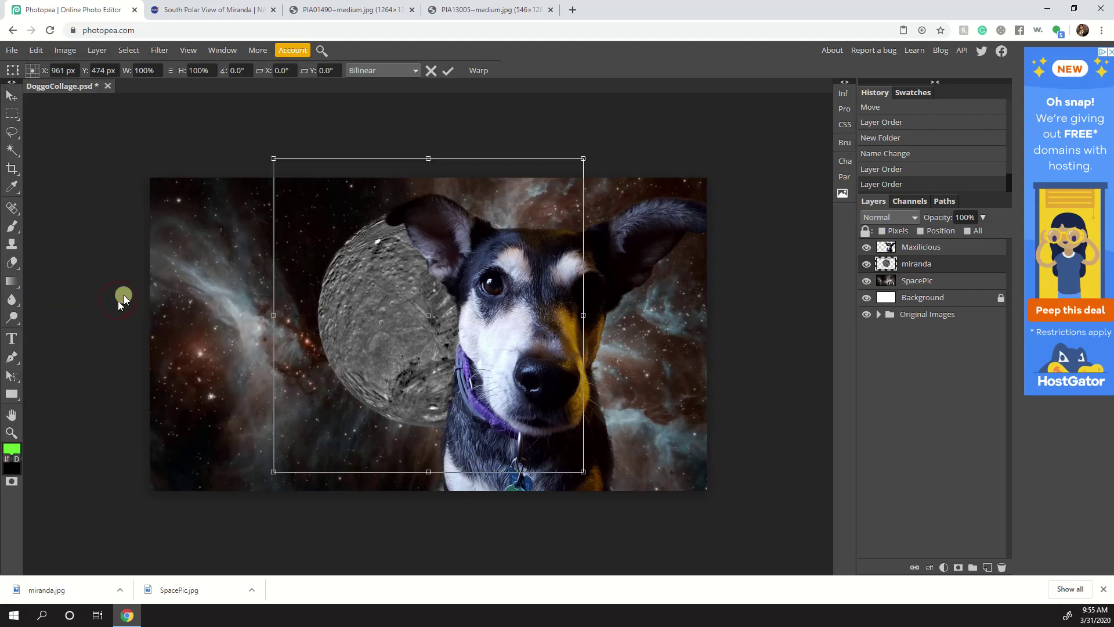
pyautogui.moveTo(583, 158); pyautogui.dragTo(801, 64)
pyautogui.moveTo(690, 184); pyautogui.dragTo(692, 239)
pyautogui.moveTo(806, 525); pyautogui.dragTo(745, 465)
pyautogui.moveTo(648, 359); pyautogui.dragTo(664, 452)
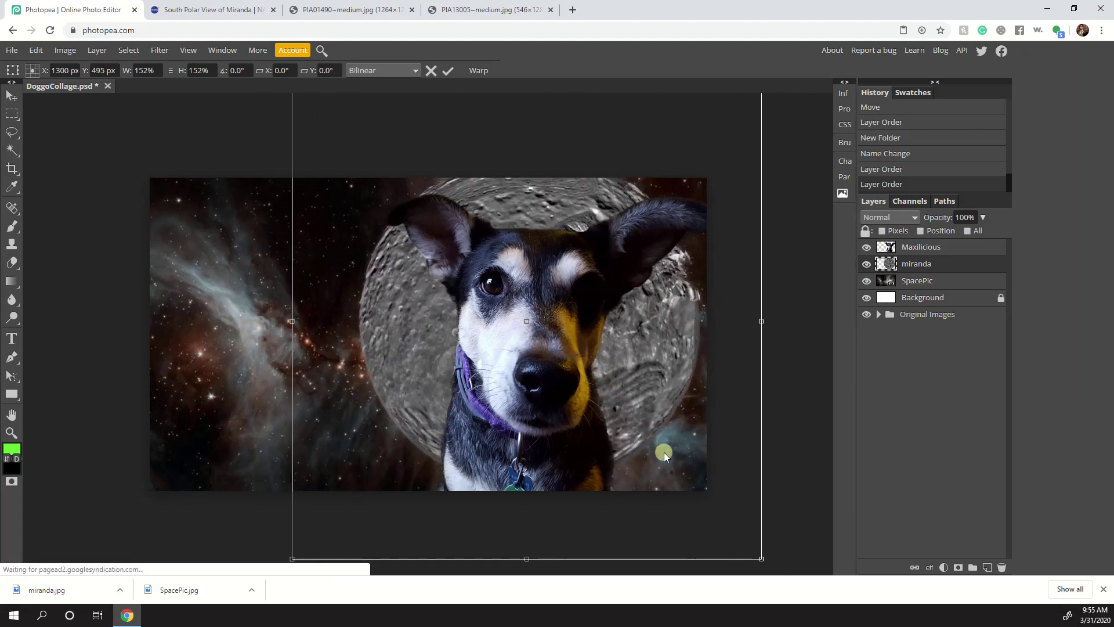
pyautogui.press('Return')
pyautogui.moveTo(443, 273); pyautogui.dragTo(438, 298)
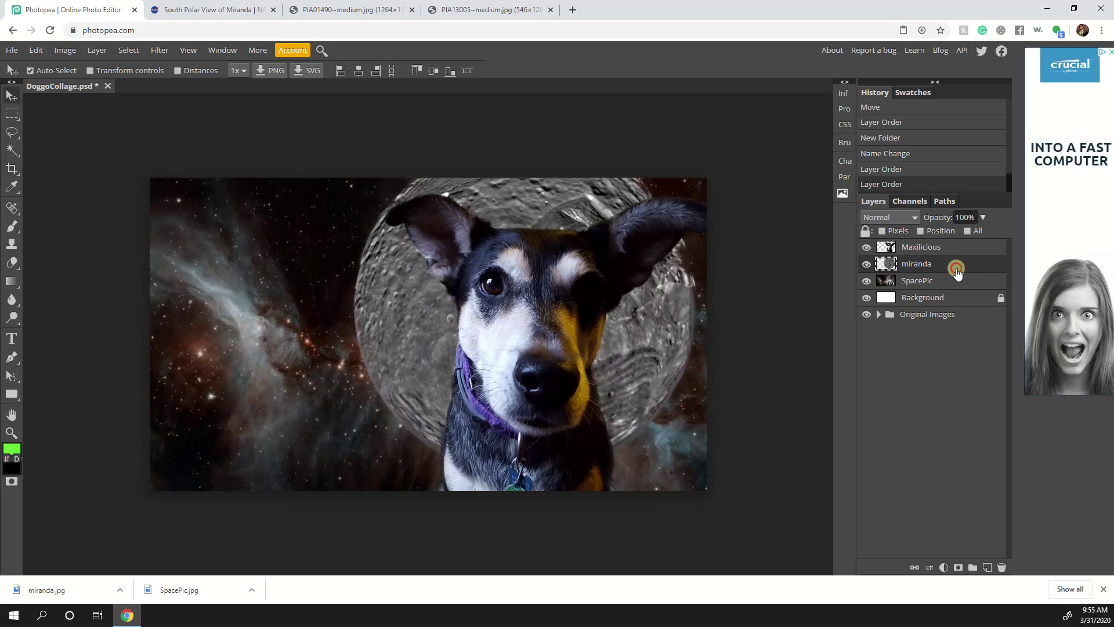
# - Try the Darken and Multiply blend modes on the miranda layer and shift the moon slightly toward the image's lower-right corner
pyautogui.click(930, 247)
pyautogui.click(929, 266)
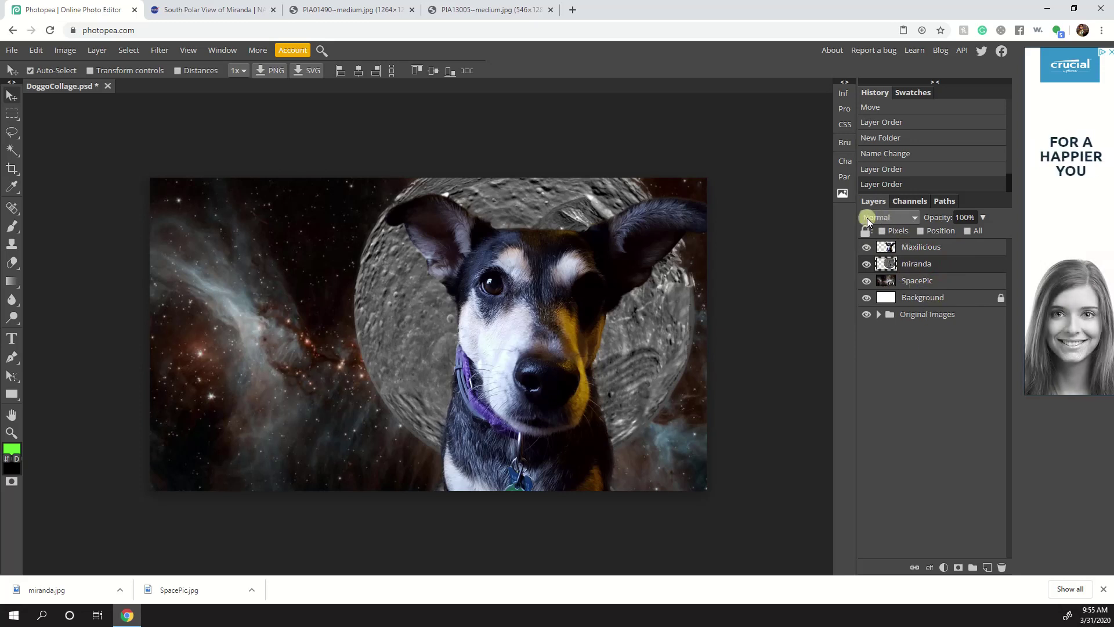
pyautogui.click(899, 216)
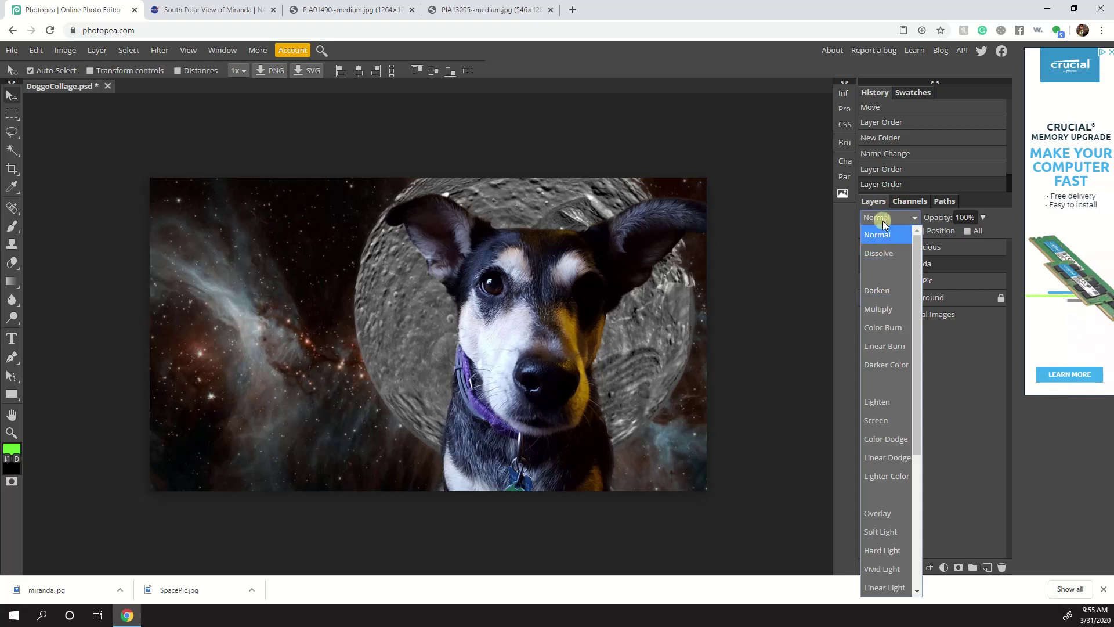
pyautogui.click(891, 293)
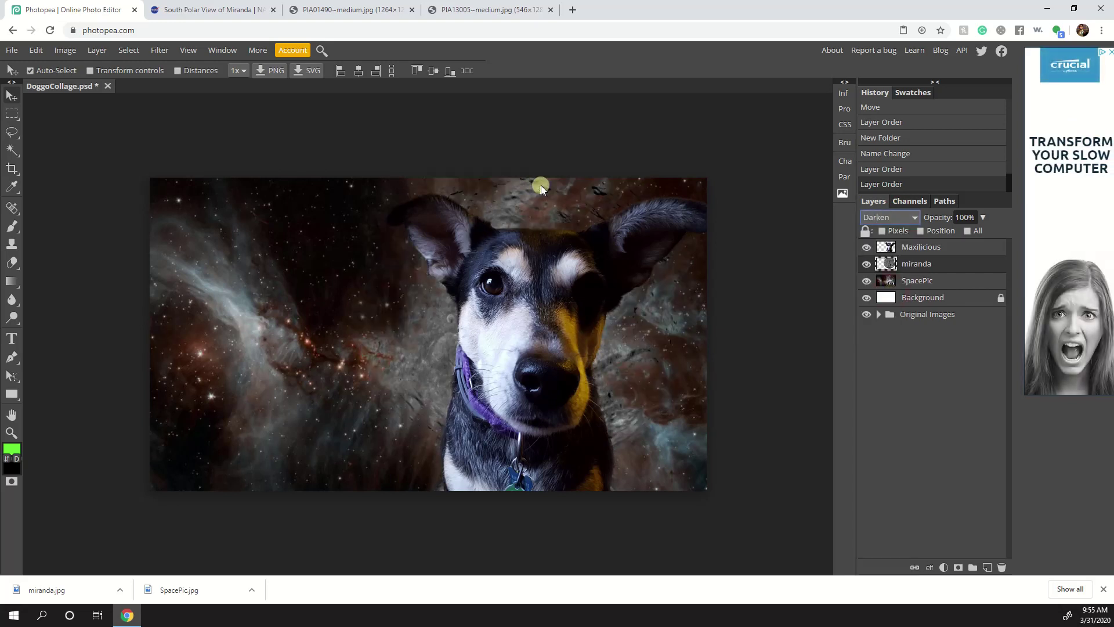
pyautogui.click(870, 217)
pyautogui.click(889, 308)
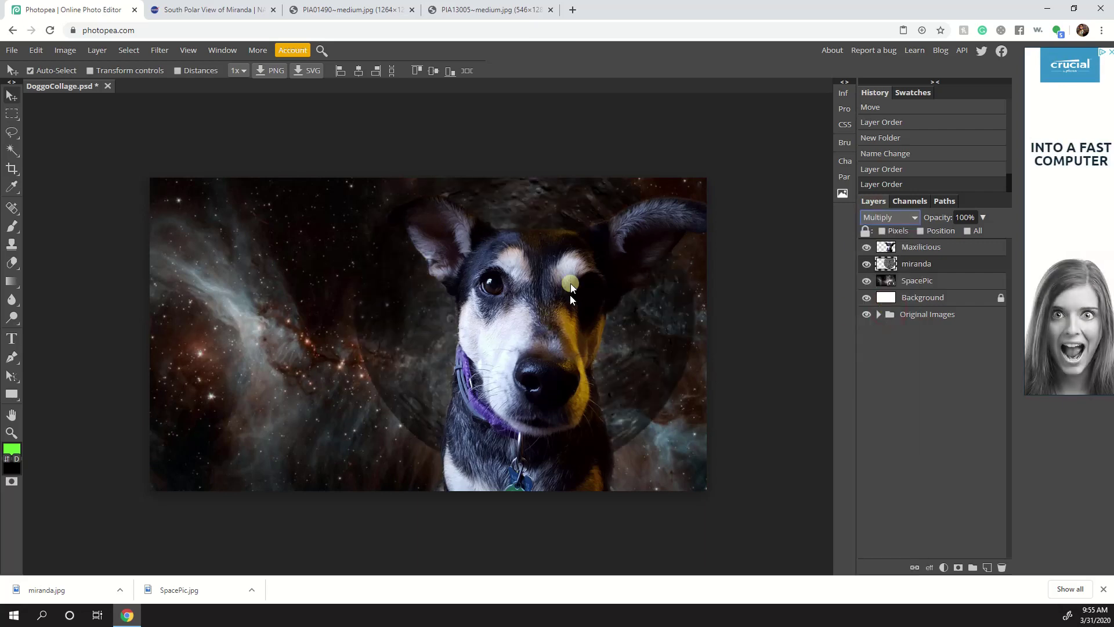
pyautogui.moveTo(402, 329)
pyautogui.mouseDown()
pyautogui.moveTo(231, 343)
pyautogui.moveTo(416, 326)
pyautogui.mouseUp()
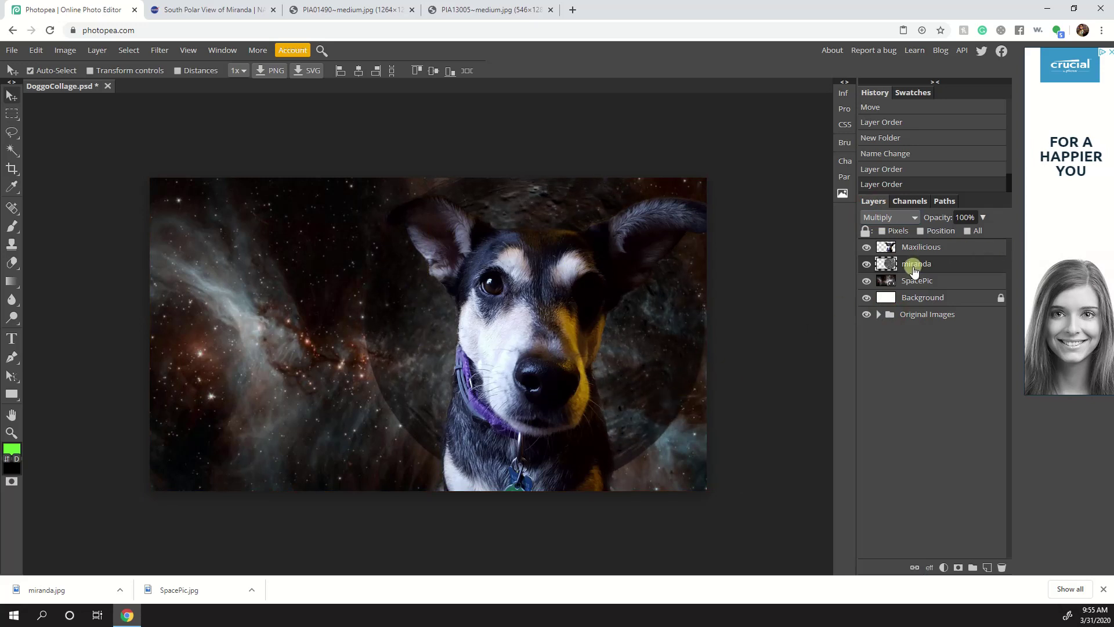
# - Try the Color Burn, Linear Burn and Darker Color blend modes on the miranda layer
pyautogui.click(891, 217)
pyautogui.click(900, 328)
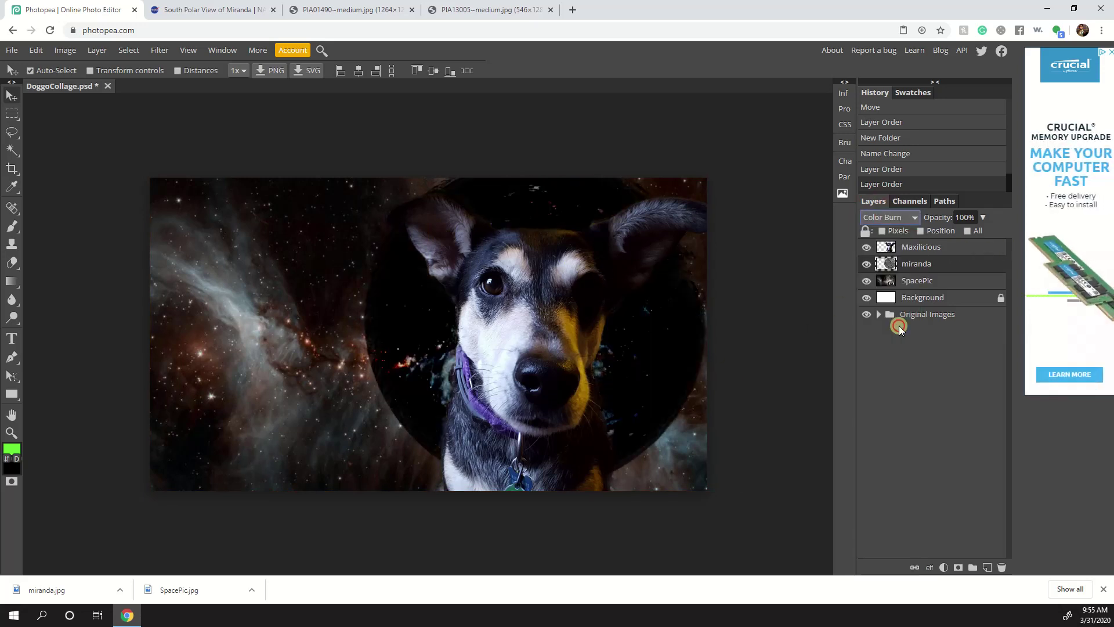
pyautogui.click(873, 218)
pyautogui.click(883, 347)
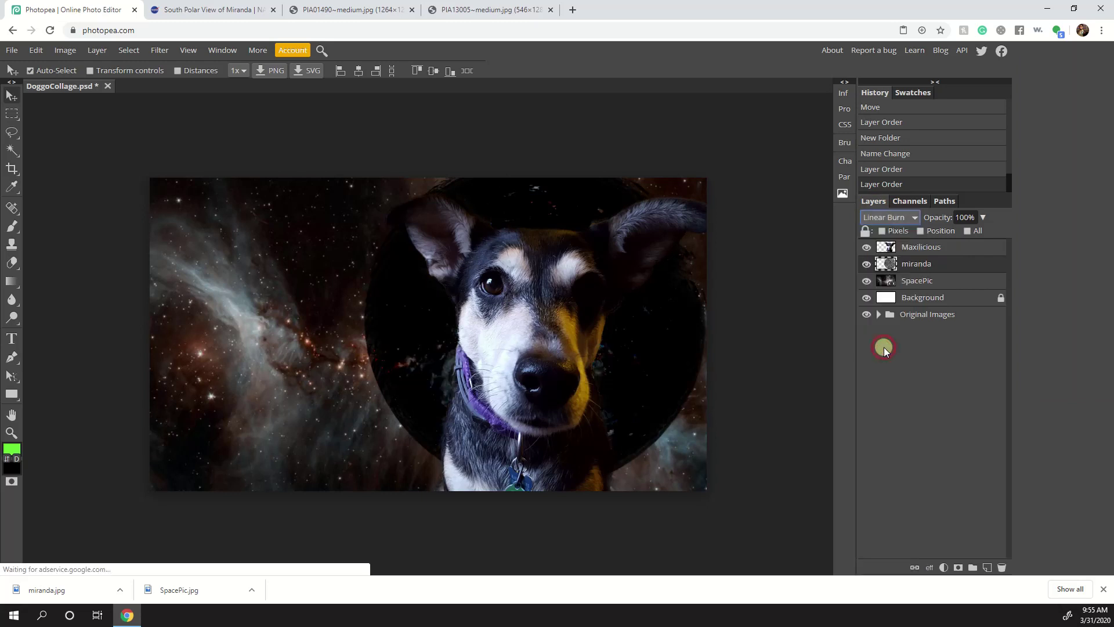
pyautogui.click(884, 224)
pyautogui.click(895, 364)
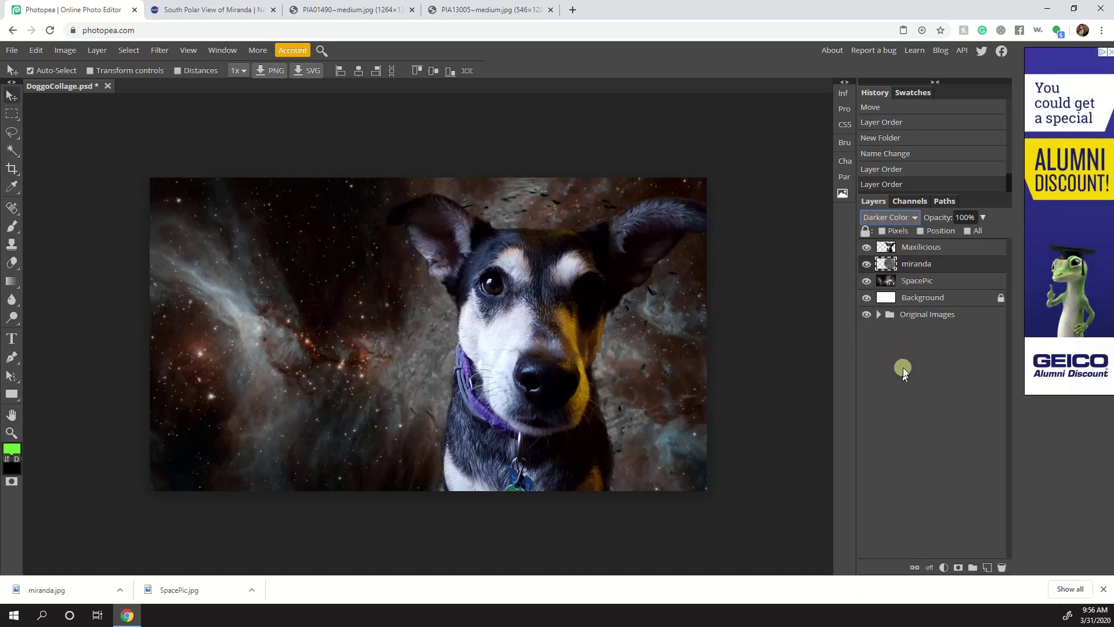
# - Try the Lighten and Screen blend modes on the miranda layer
pyautogui.click(890, 215)
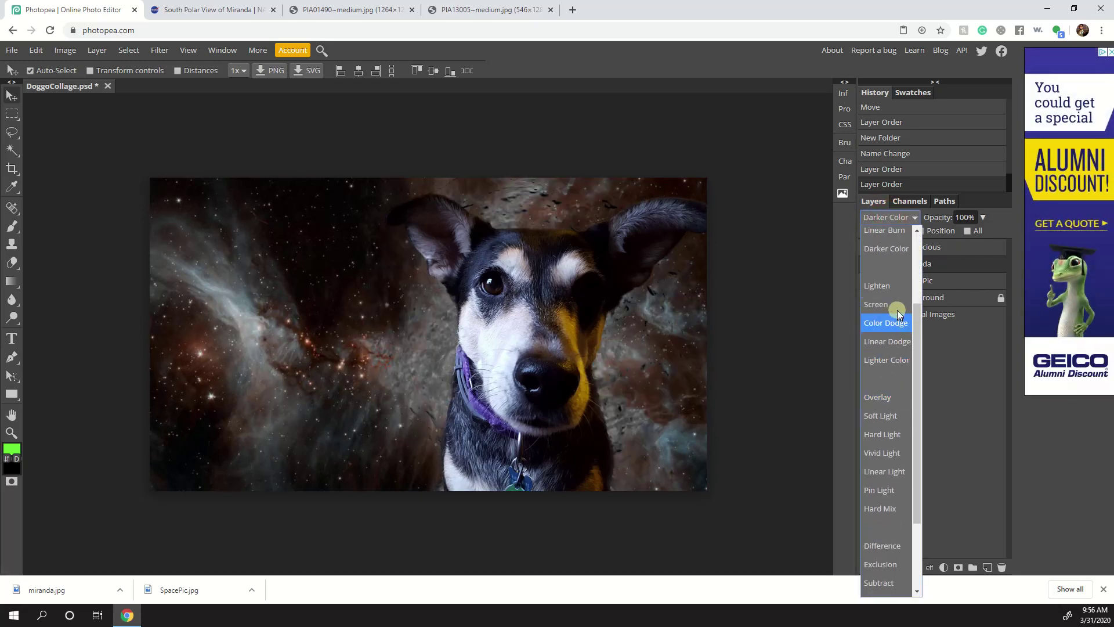
pyautogui.click(892, 286)
pyautogui.click(888, 217)
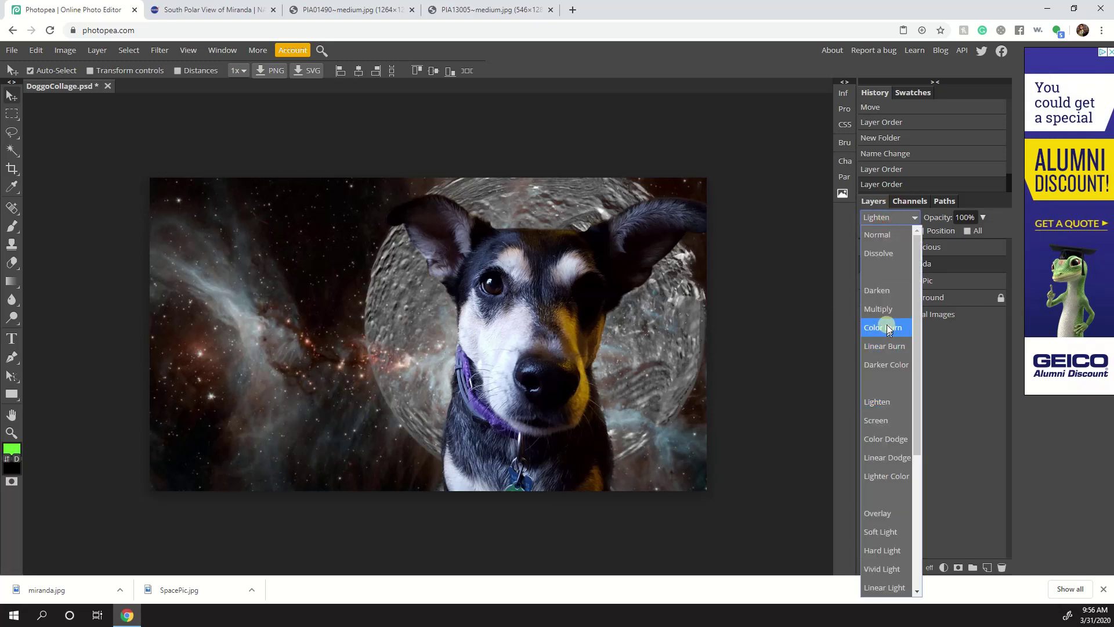
pyautogui.click(884, 421)
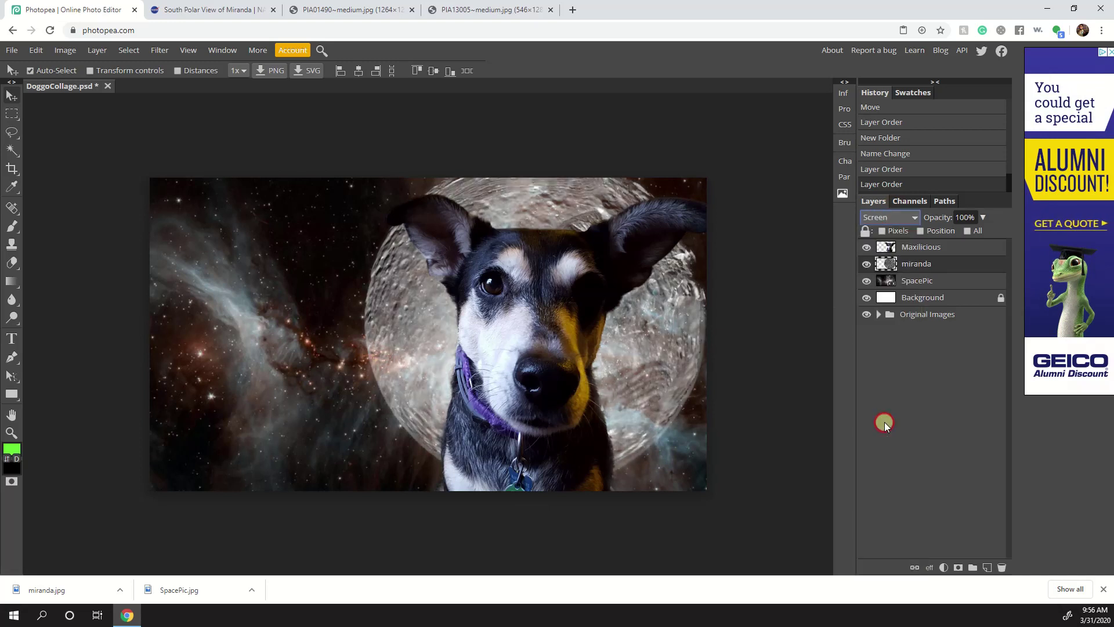
# - Try the Overlay, Soft Light and Hard Light blend modes on the miranda layer
pyautogui.click(887, 221)
pyautogui.scroll(-3, 883, 375)
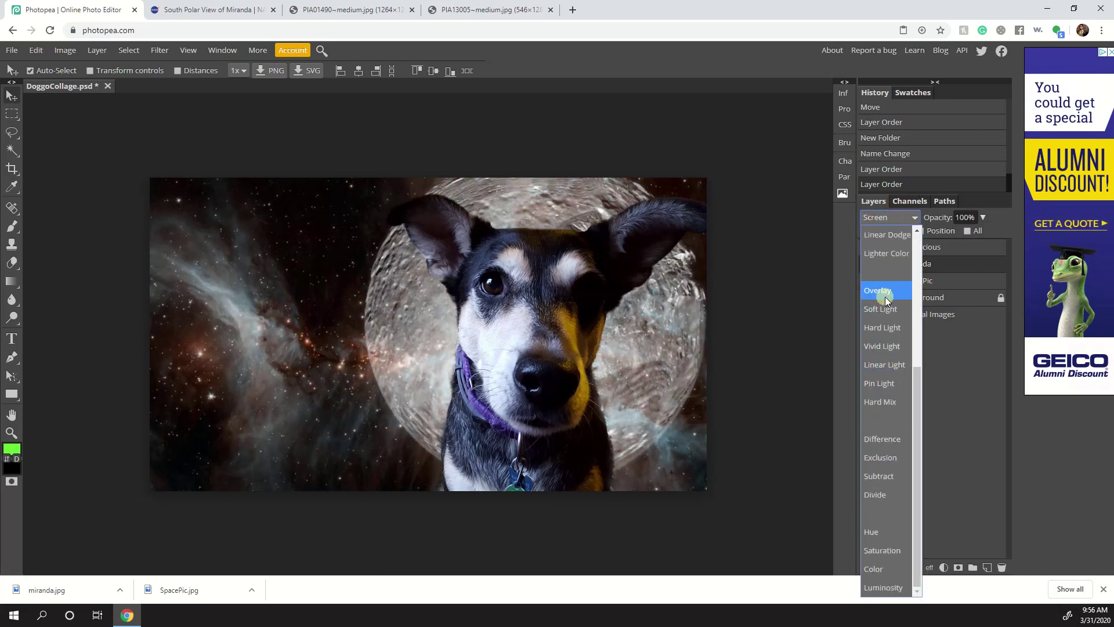
pyautogui.click(885, 298)
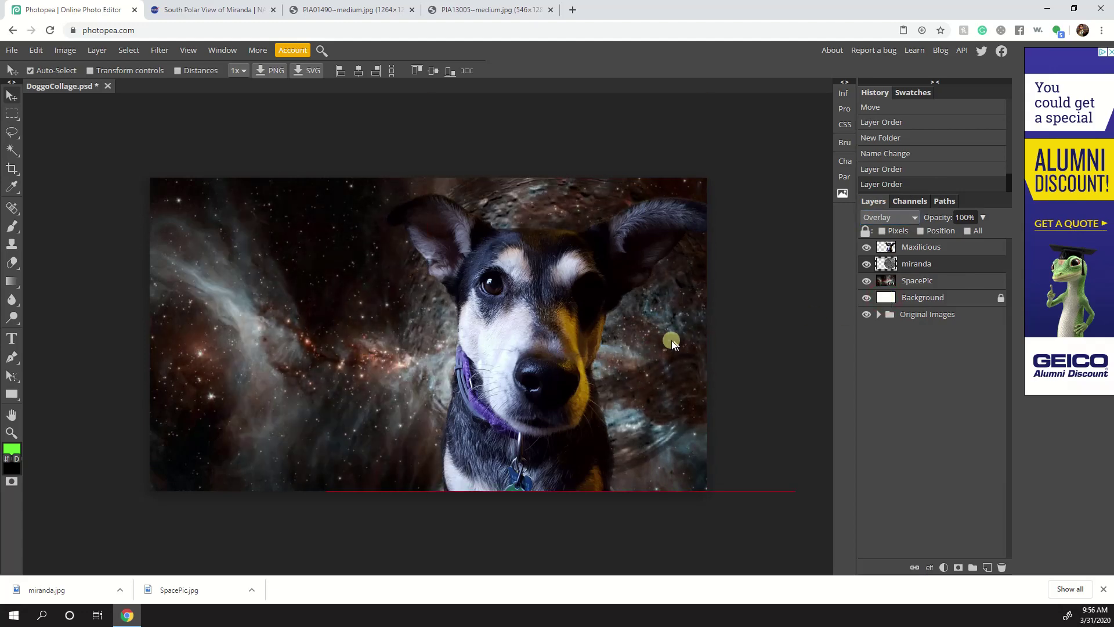
pyautogui.click(896, 222)
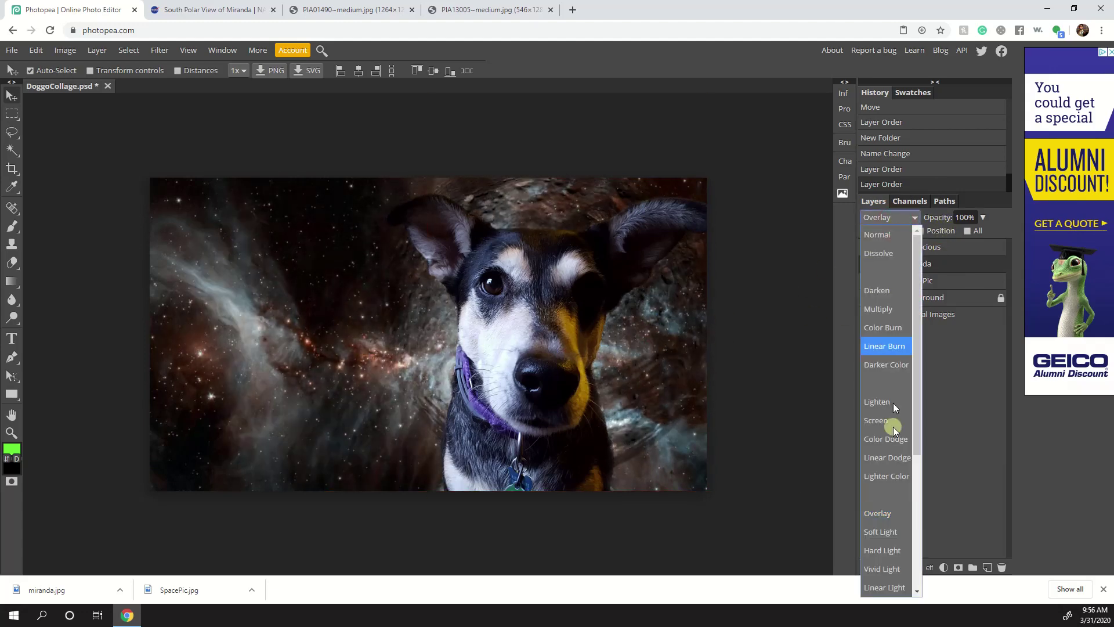
pyautogui.click(894, 534)
pyautogui.click(896, 218)
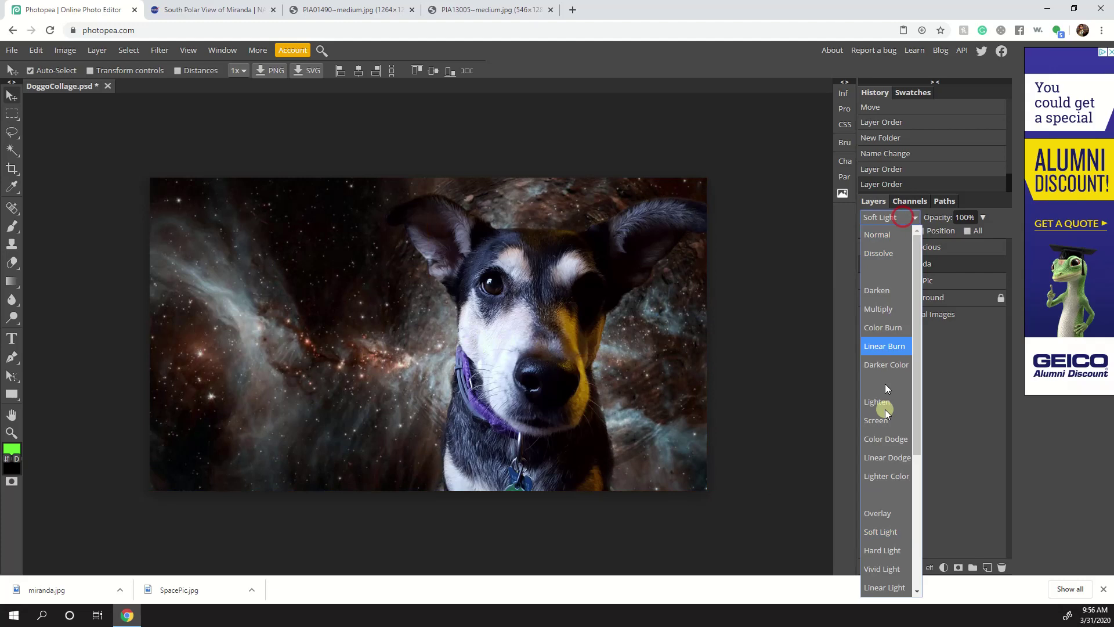
pyautogui.click(896, 546)
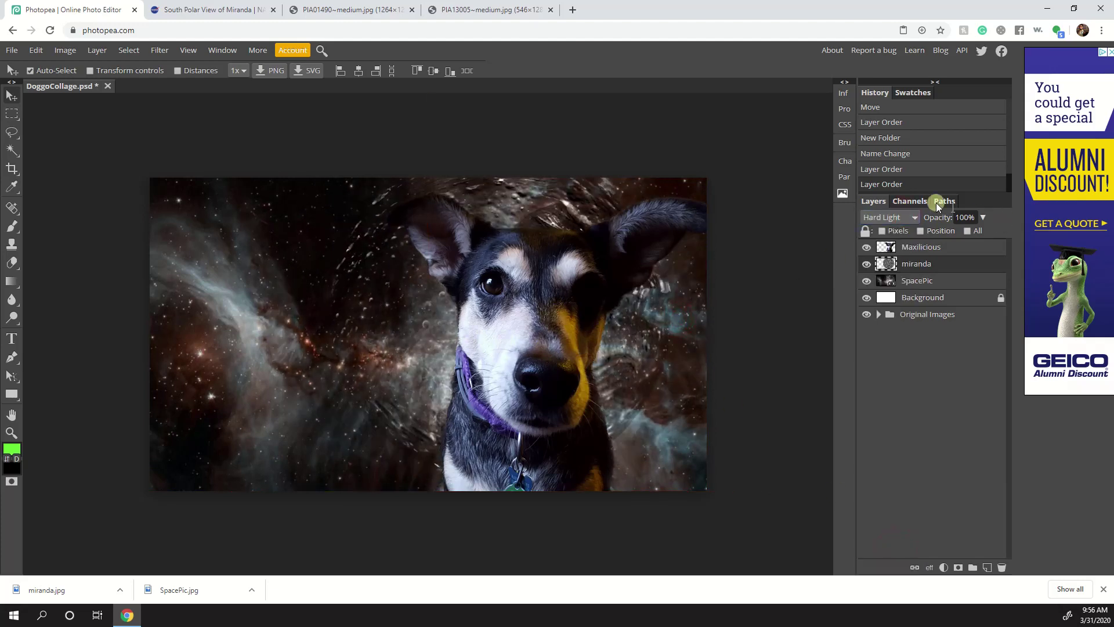
# - Try the Vivid Light and Linear Light blend modes on the miranda layer and nudge the moon slightly behind the dog
pyautogui.click(893, 218)
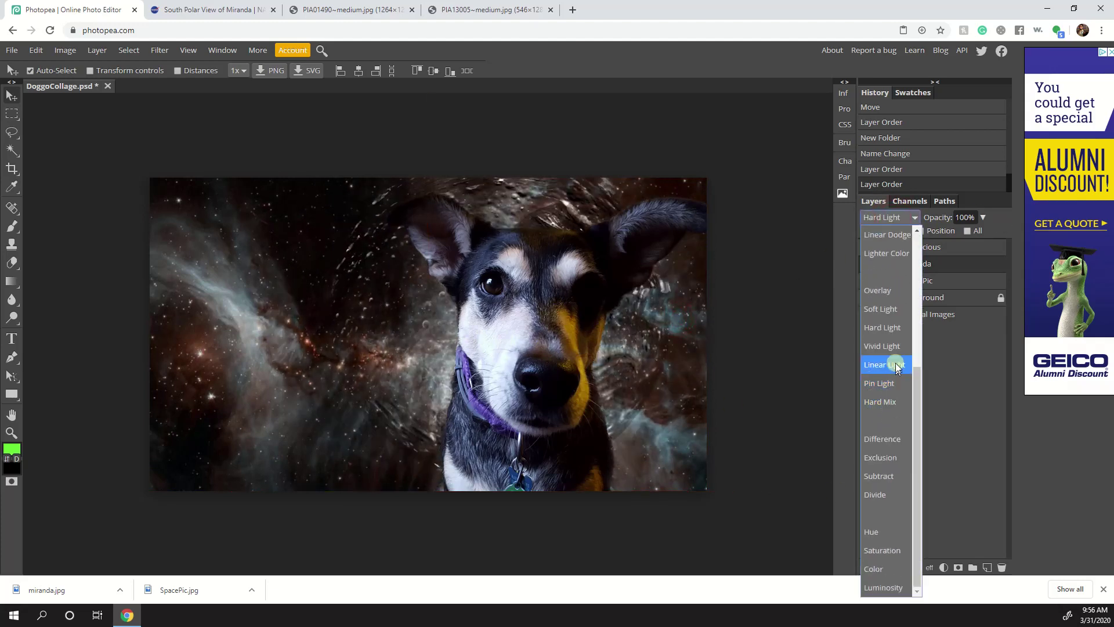
pyautogui.click(897, 346)
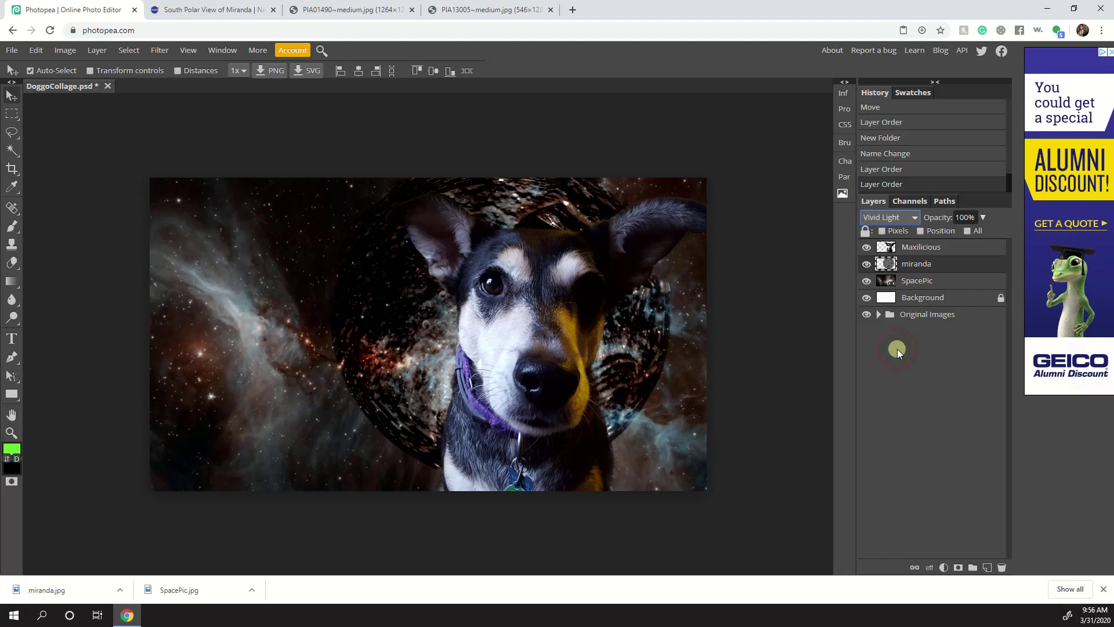
pyautogui.click(879, 217)
pyautogui.click(885, 586)
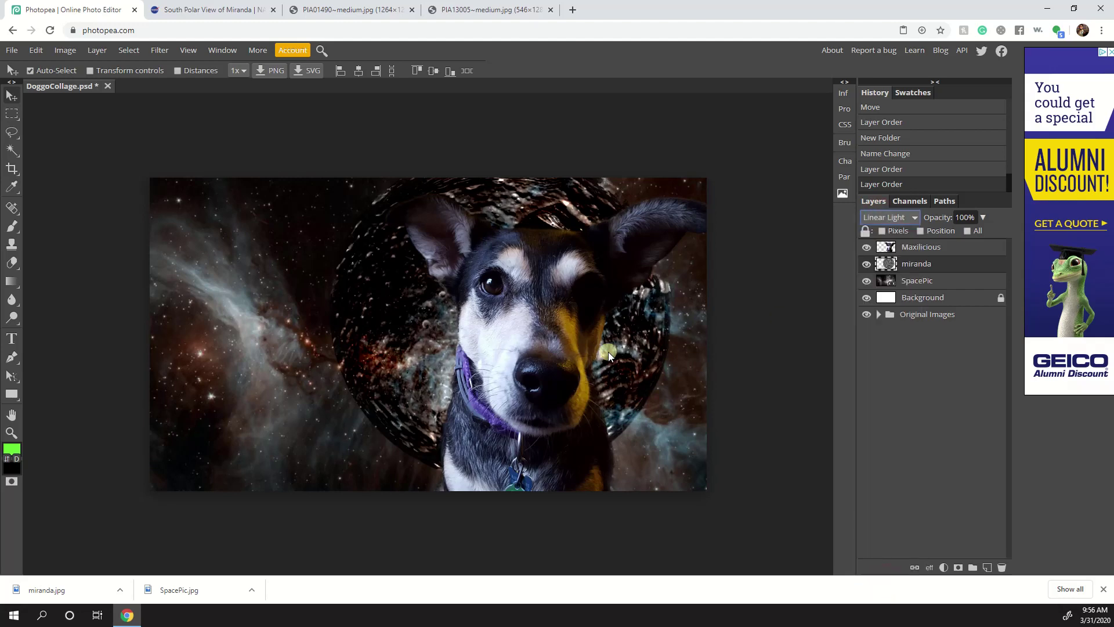
pyautogui.moveTo(644, 369)
pyautogui.mouseDown()
pyautogui.moveTo(456, 347)
pyautogui.moveTo(665, 360)
pyautogui.moveTo(652, 365)
pyautogui.mouseUp()
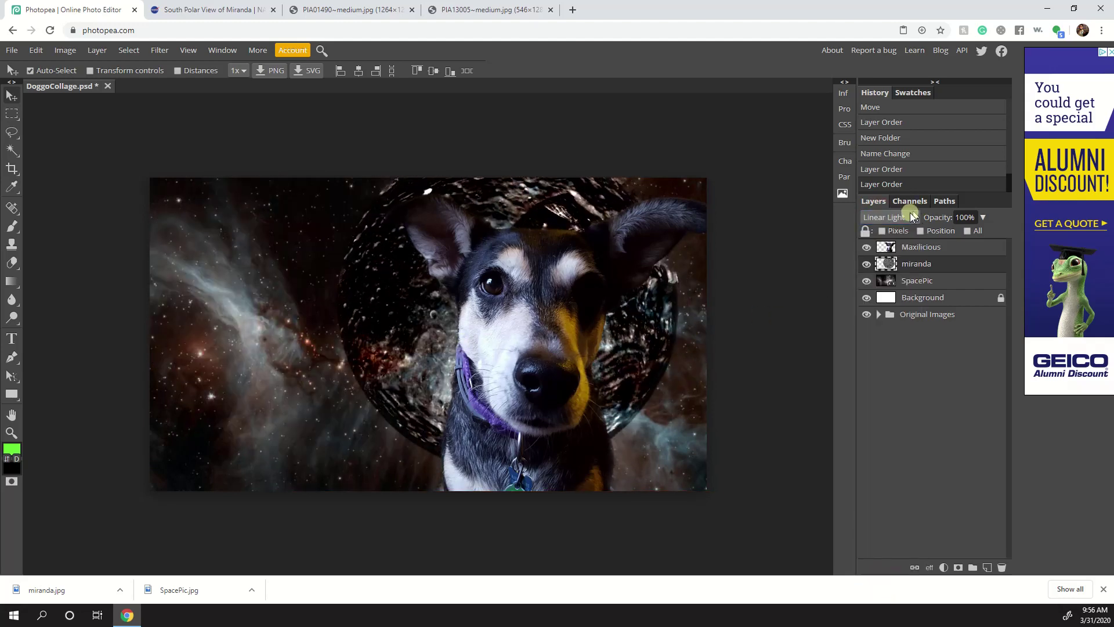
# - Set the miranda layer's blend mode to Difference and move the moon into the left half of the image, partly behind the dog
pyautogui.click(905, 218)
pyautogui.scroll(-3, 892, 382)
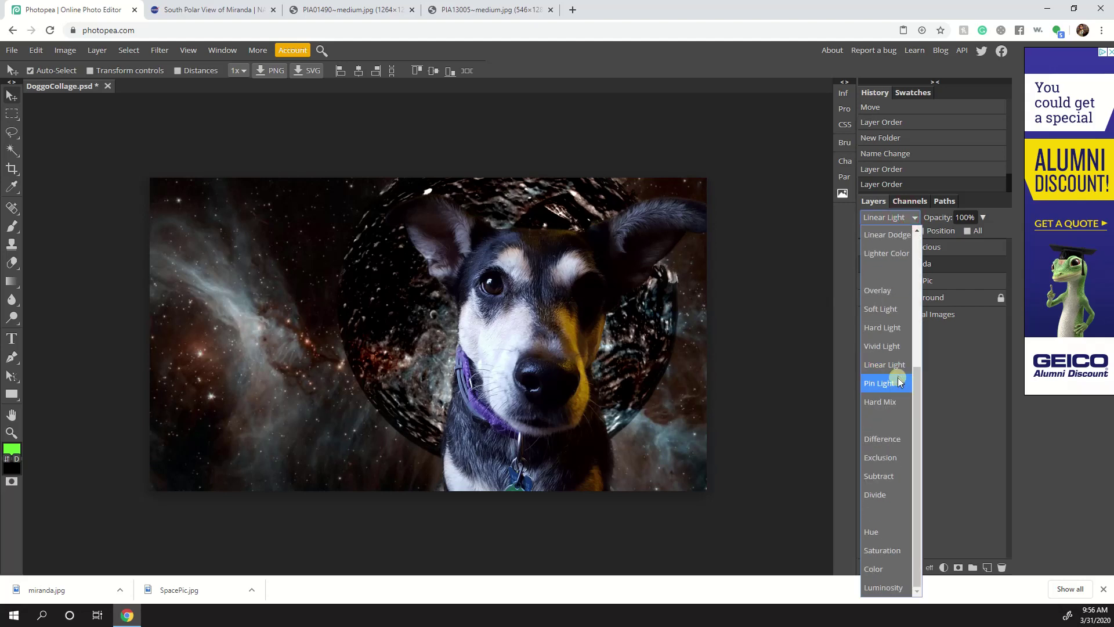
pyautogui.click(900, 440)
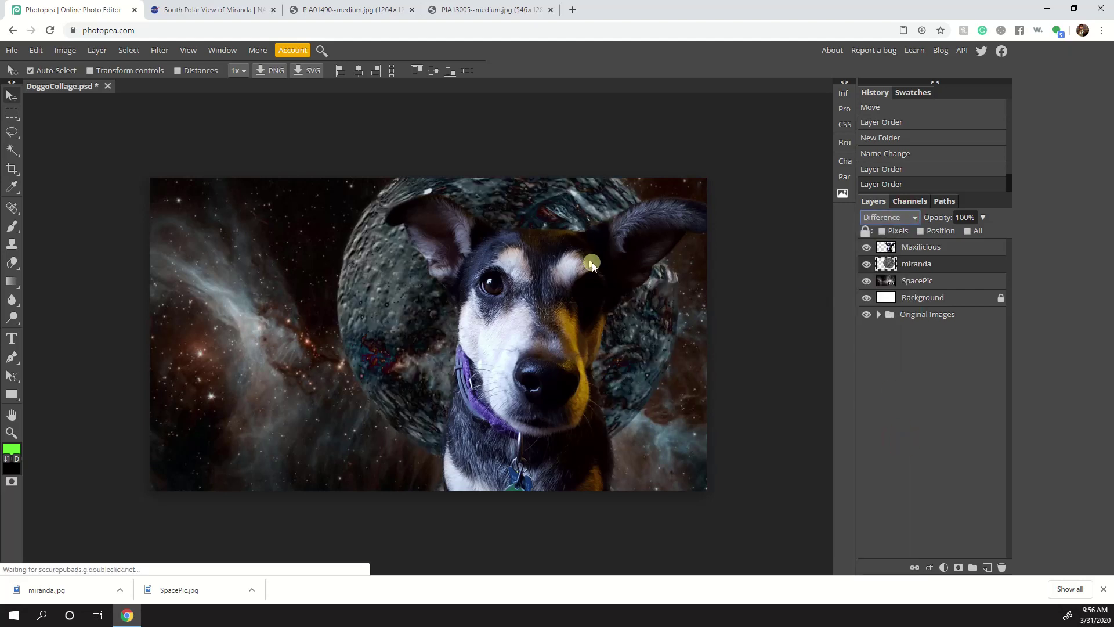
pyautogui.moveTo(500, 304); pyautogui.dragTo(480, 302)
# - Try the Exclusion and Hue blend modes on the miranda layer
pyautogui.click(913, 214)
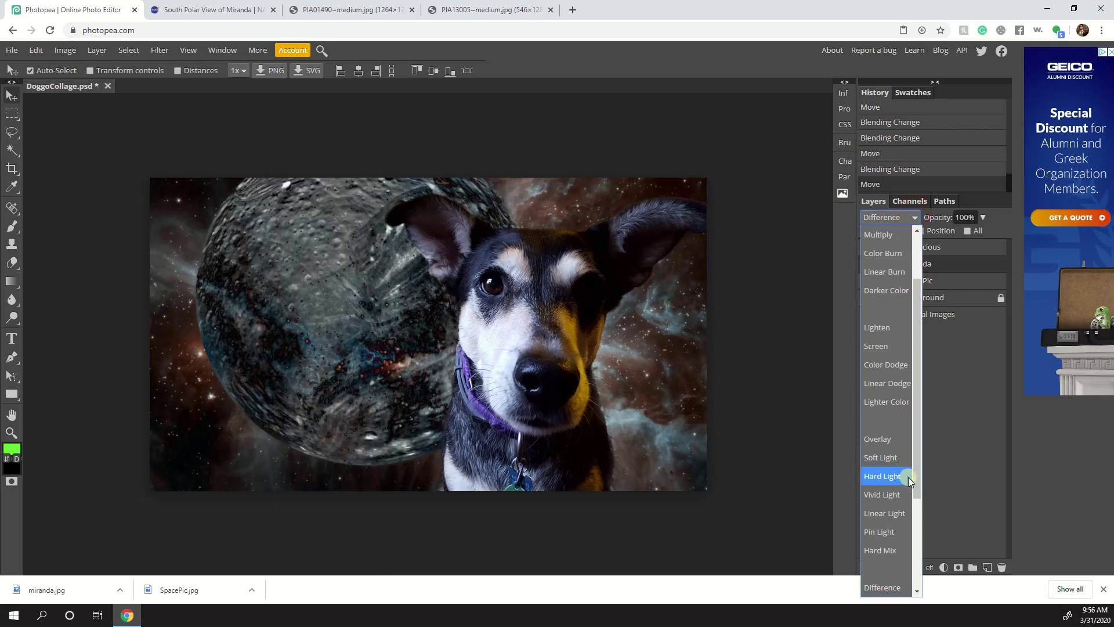
pyautogui.scroll(-3, 908, 476)
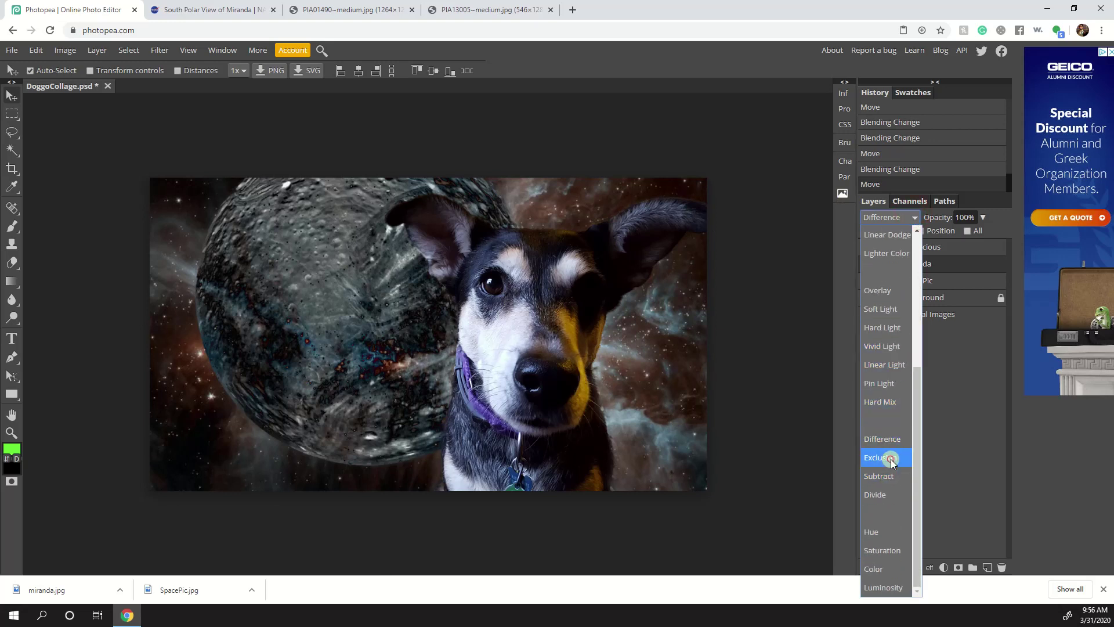
pyautogui.click(890, 458)
pyautogui.click(903, 215)
pyautogui.scroll(-3, 899, 528)
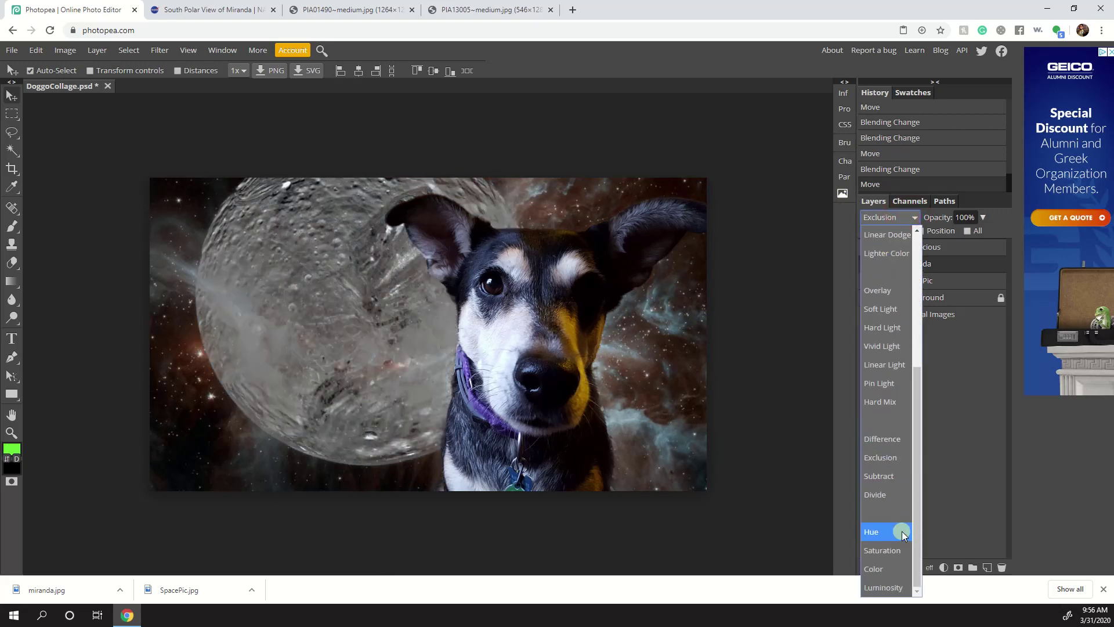
pyautogui.click(902, 530)
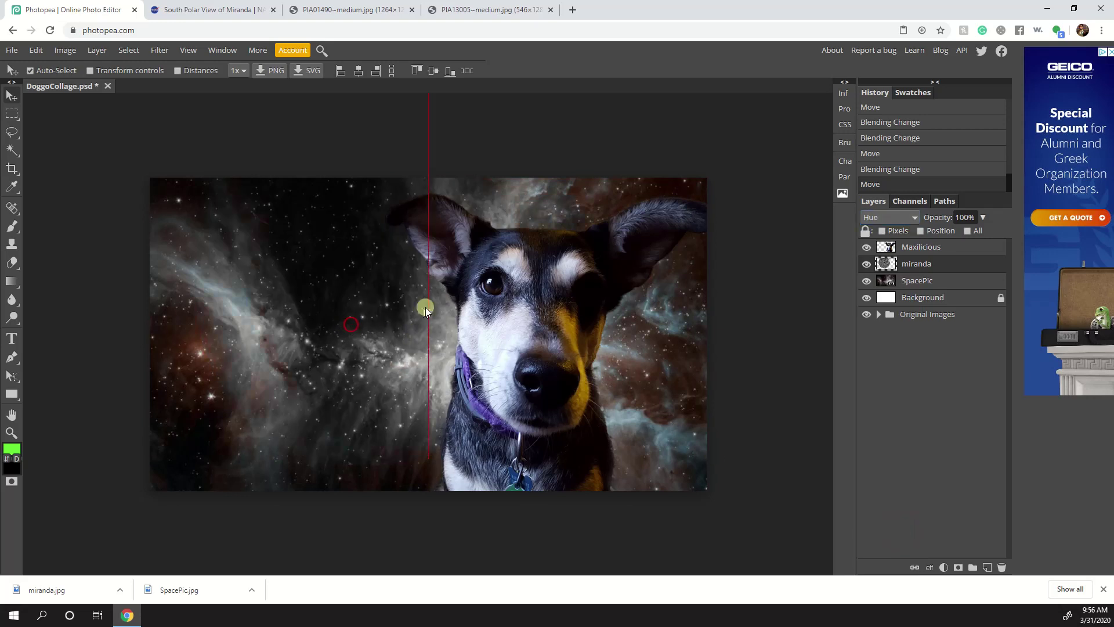
# - Try the Saturation and Color blend modes on the miranda layer
pyautogui.click(883, 217)
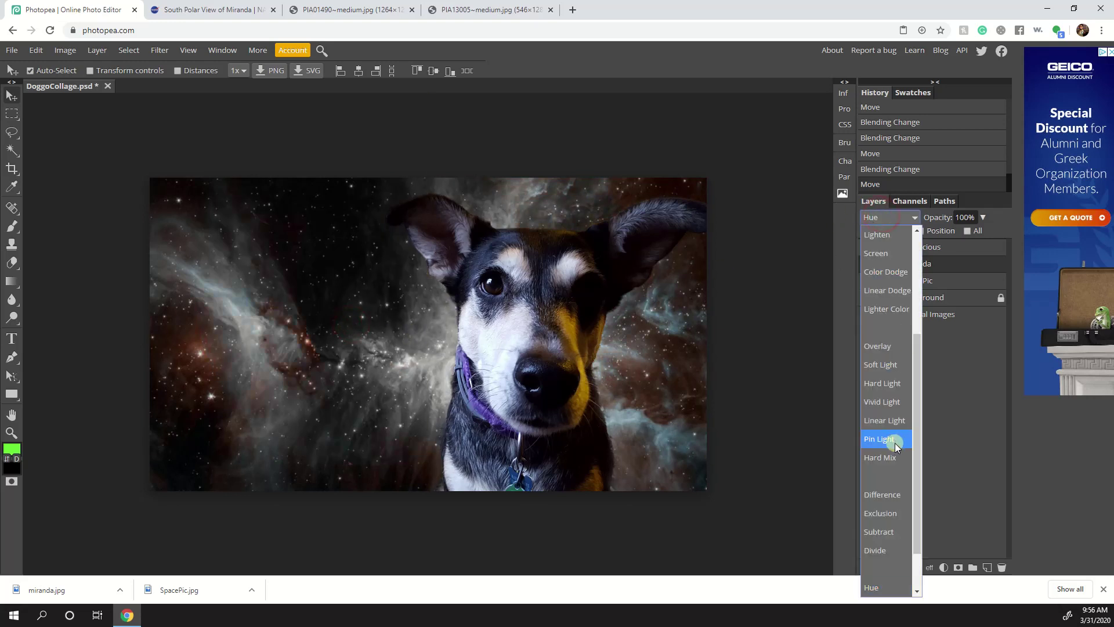
pyautogui.click(892, 554)
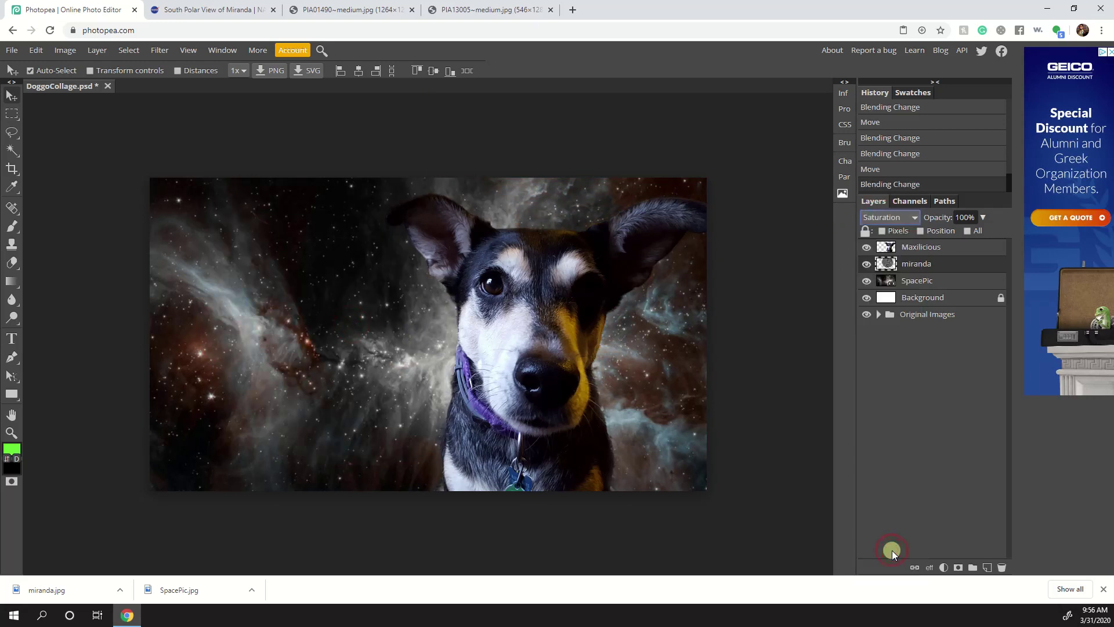
pyautogui.click(909, 216)
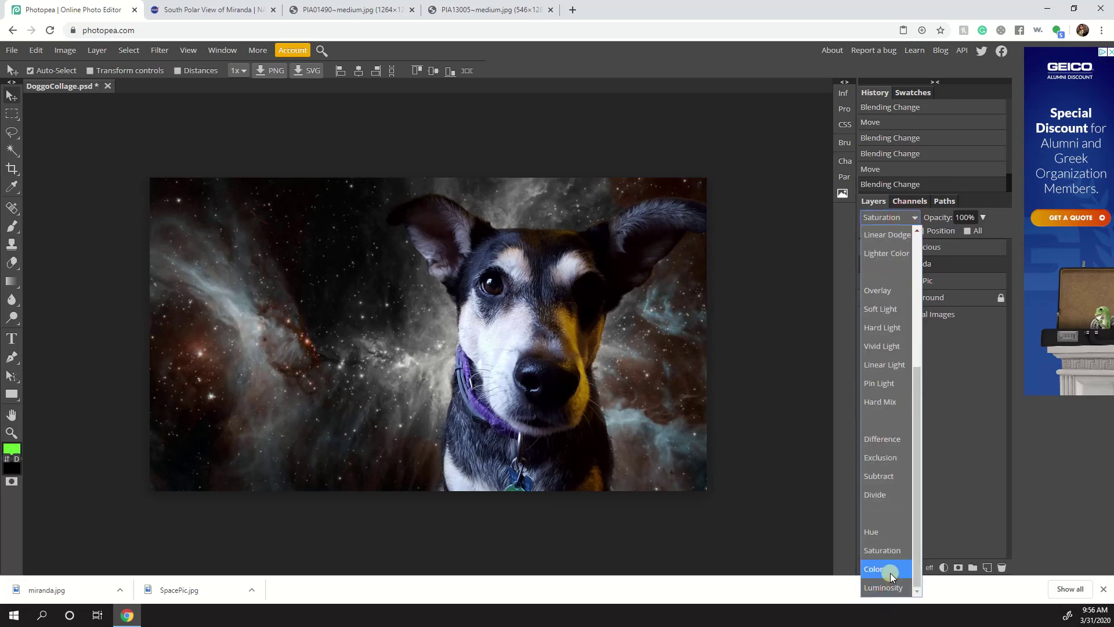
pyautogui.click(890, 573)
# - Set the miranda layer's blend mode to Overlay and reposition the moon over the nebula to the left of the dog's face
pyautogui.click(897, 217)
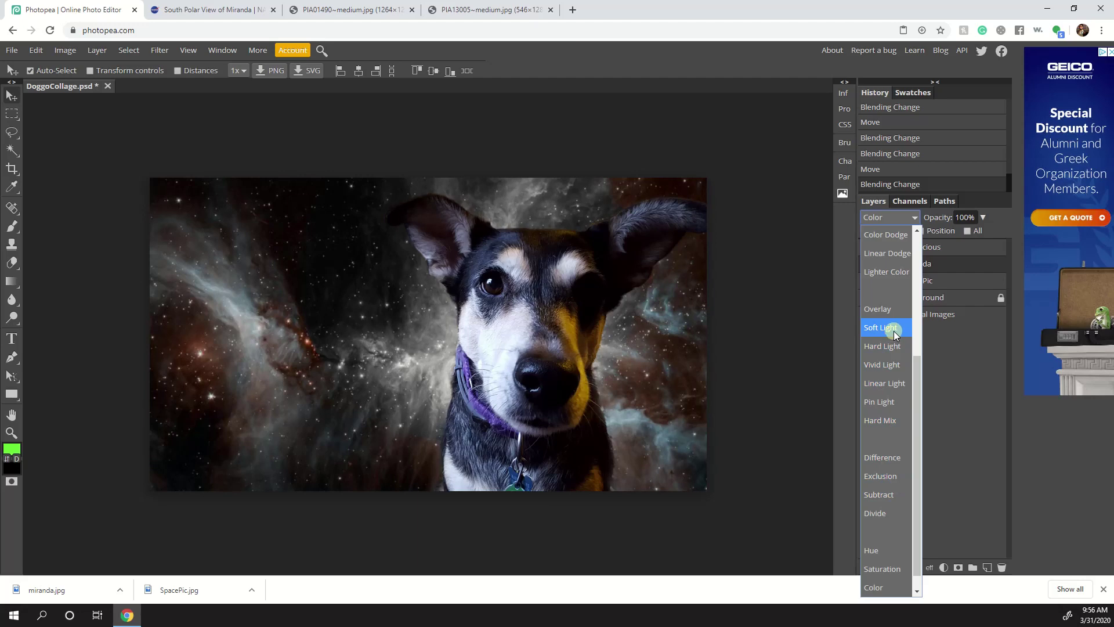
pyautogui.click(888, 310)
pyautogui.moveTo(420, 318); pyautogui.dragTo(413, 267)
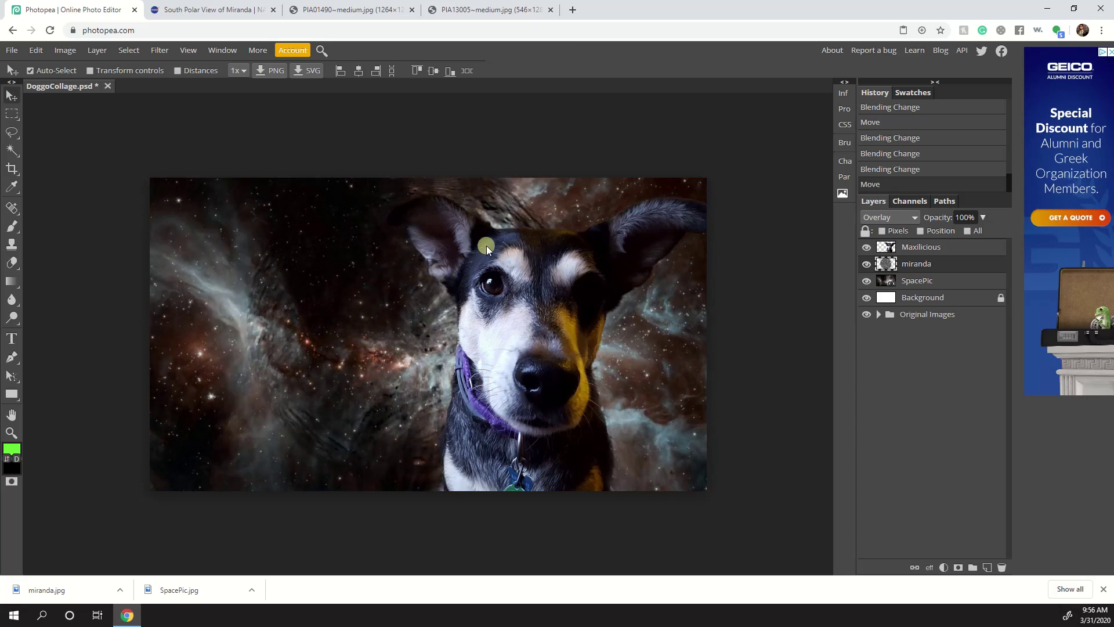
pyautogui.moveTo(392, 332); pyautogui.dragTo(357, 319)
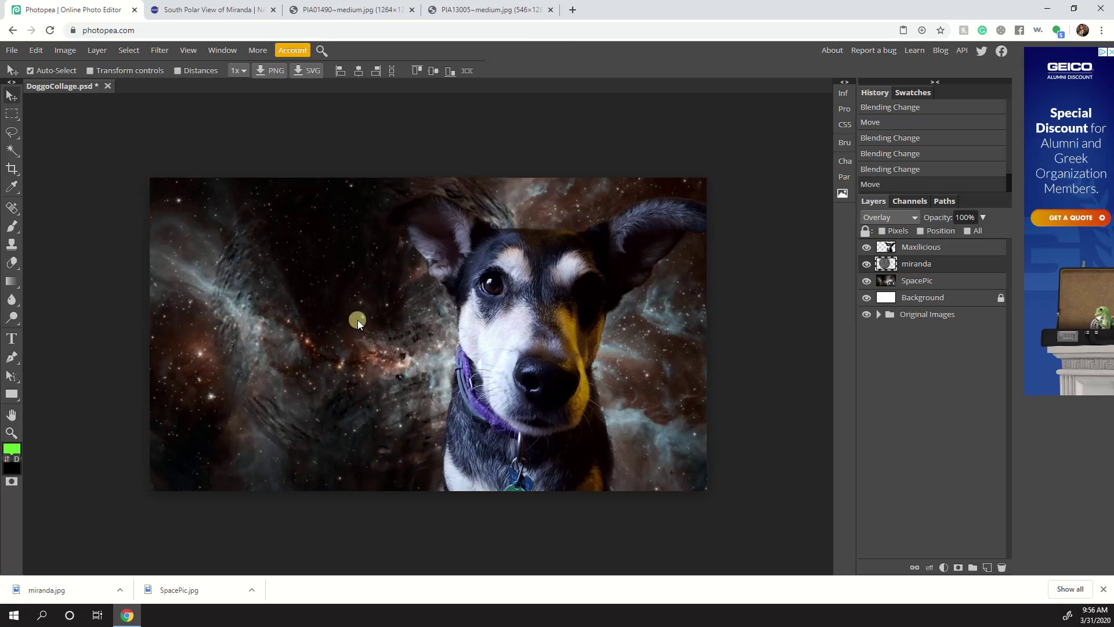
# - Colorize the miranda layer with Hue/Saturation, using hue -65, saturation 44 and lightness 25
pyautogui.click(66, 50)
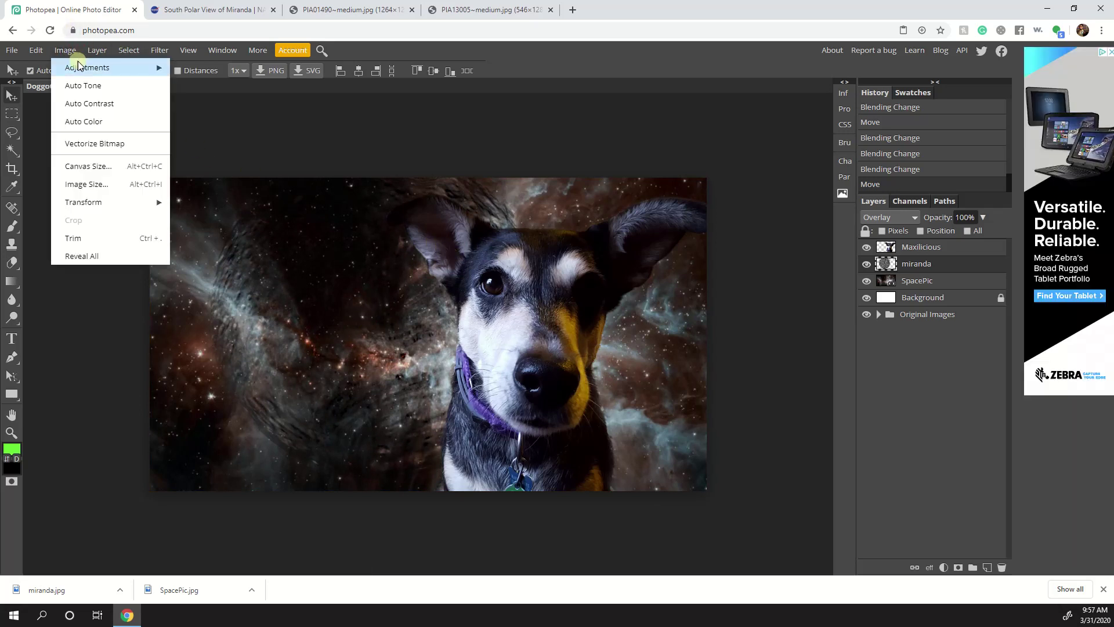
pyautogui.moveTo(81, 70)
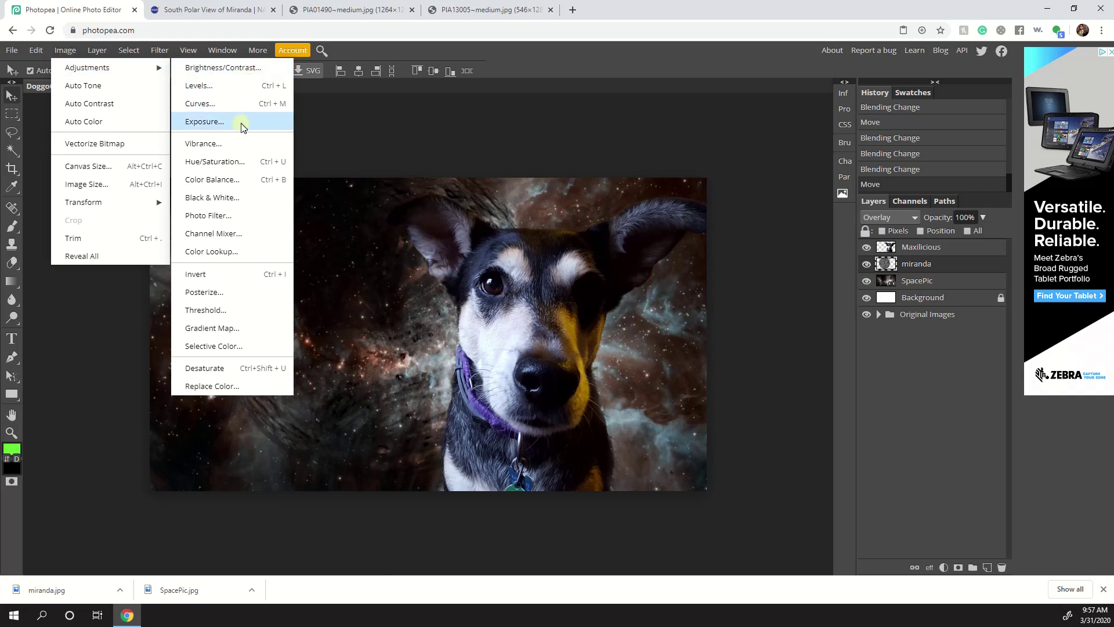
pyautogui.click(246, 167)
pyautogui.moveTo(243, 141); pyautogui.dragTo(876, 128)
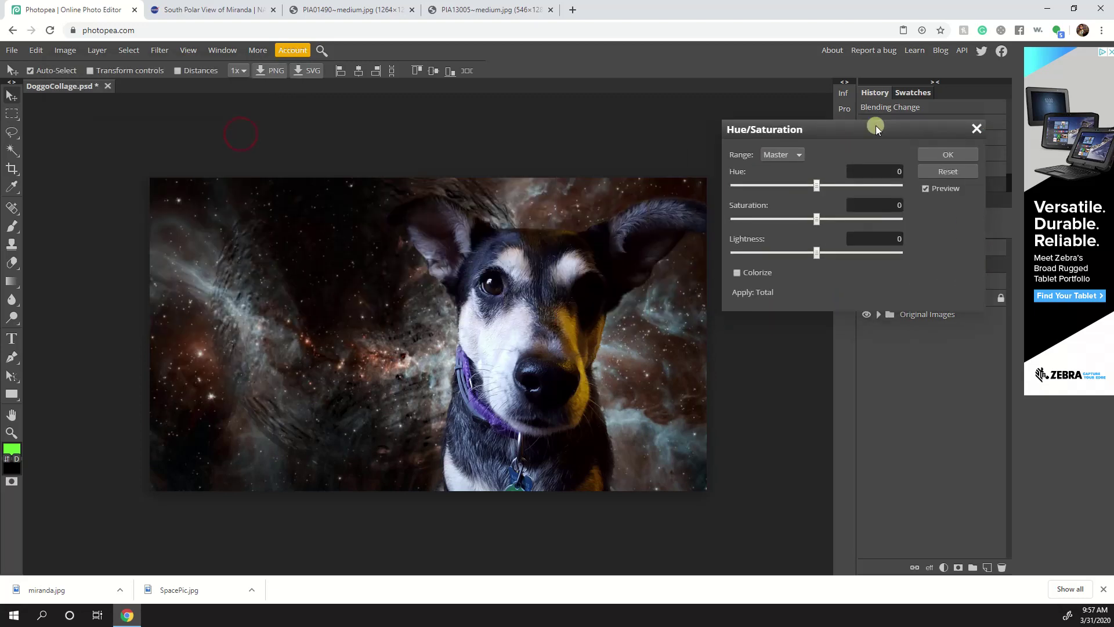
pyautogui.moveTo(817, 218); pyautogui.dragTo(880, 223)
pyautogui.click(737, 272)
pyautogui.moveTo(878, 222)
pyautogui.mouseDown()
pyautogui.moveTo(796, 218)
pyautogui.moveTo(901, 219)
pyautogui.moveTo(873, 219)
pyautogui.mouseUp()
pyautogui.moveTo(818, 192)
pyautogui.mouseDown()
pyautogui.moveTo(890, 196)
pyautogui.moveTo(808, 196)
pyautogui.mouseUp()
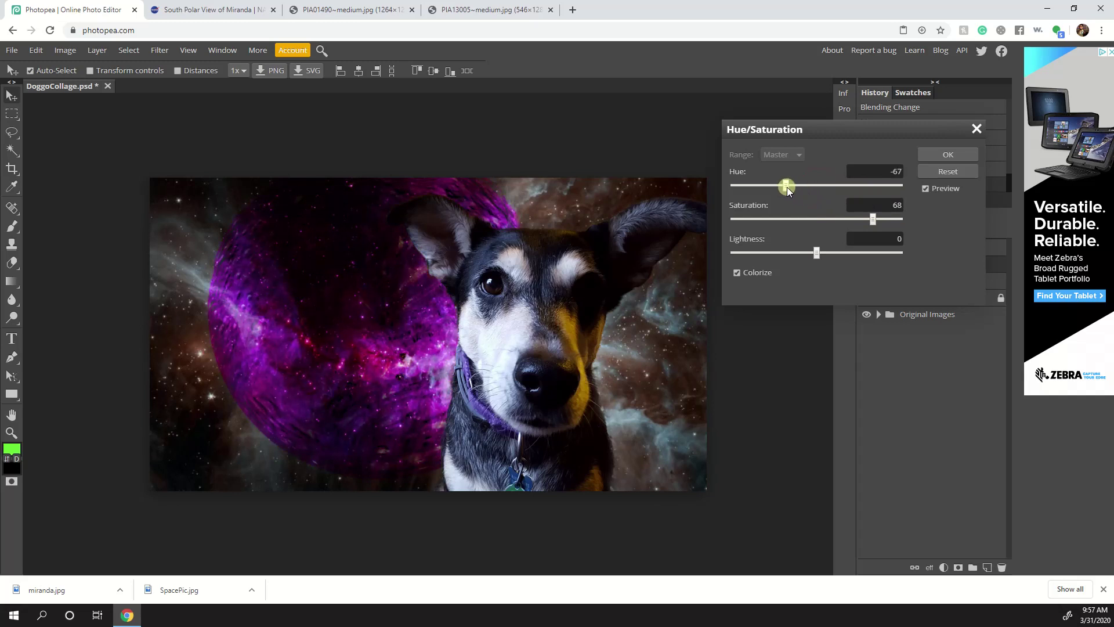
pyautogui.moveTo(785, 190); pyautogui.dragTo(787, 190)
pyautogui.moveTo(813, 254); pyautogui.dragTo(854, 221)
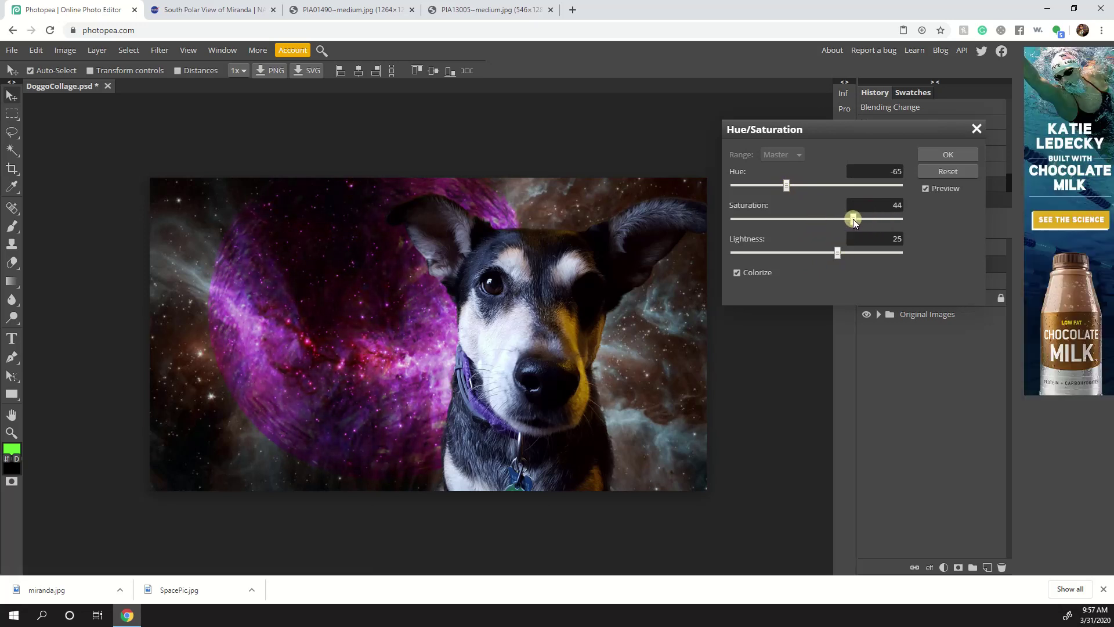
pyautogui.click(937, 159)
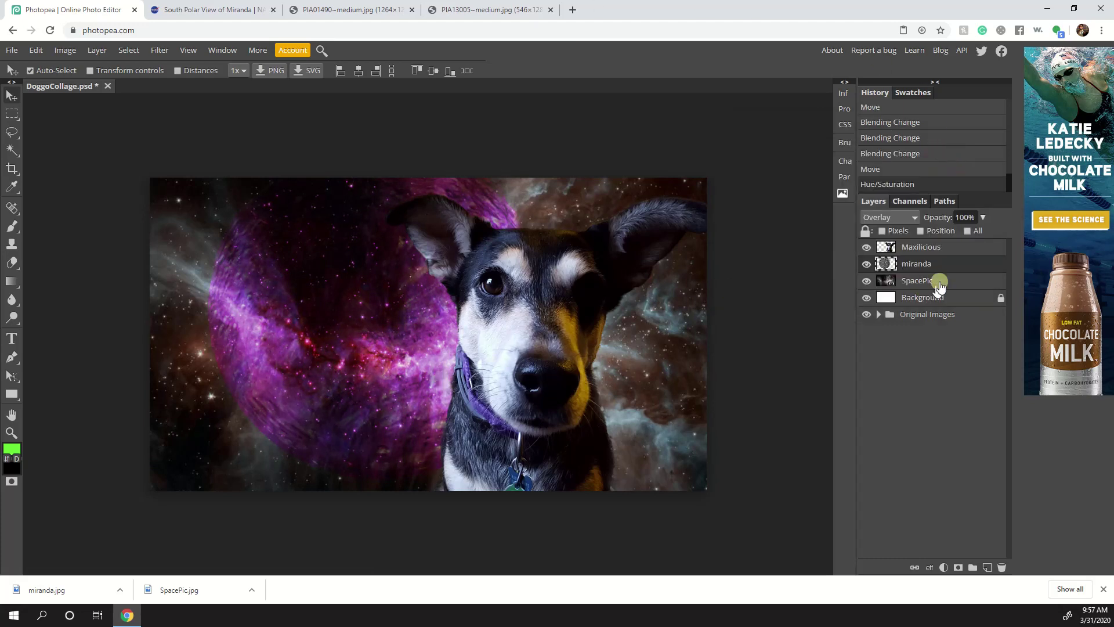
# - Try the Soft Light and Multiply blend modes on the miranda layer while moving the moon behind the dog and back over the nebula
pyautogui.moveTo(634, 279); pyautogui.dragTo(500, 299)
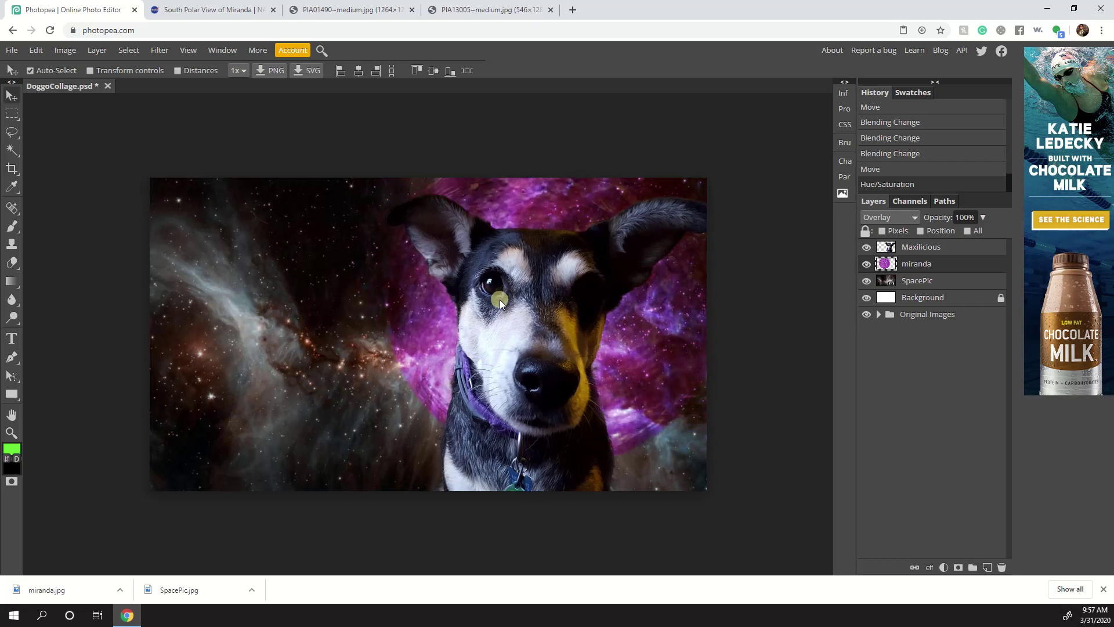
pyautogui.click(894, 217)
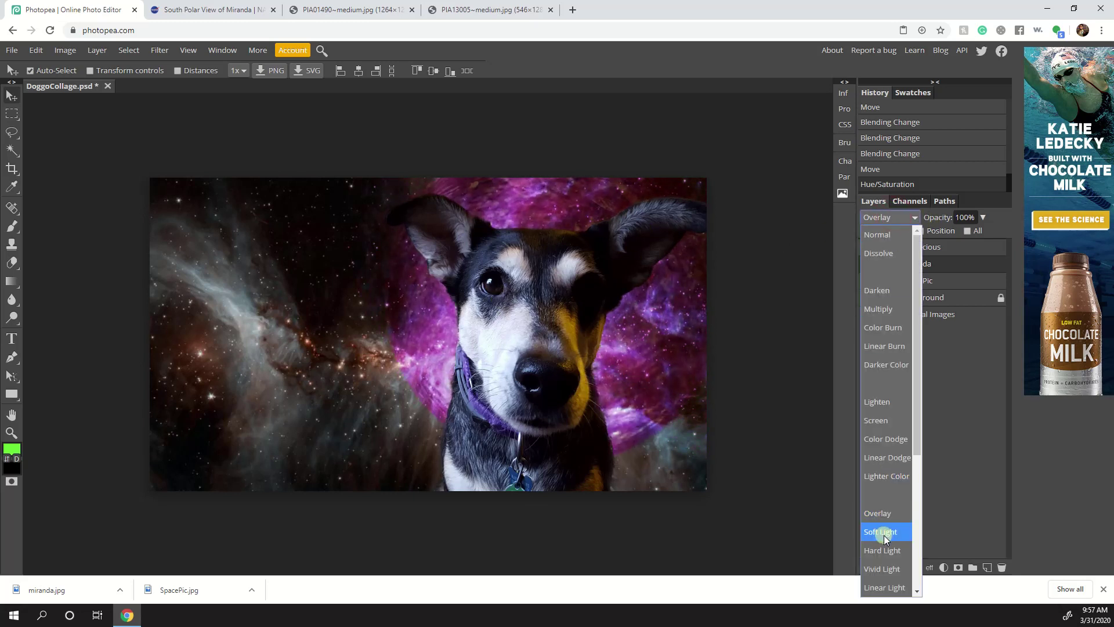
pyautogui.click(882, 532)
pyautogui.click(899, 217)
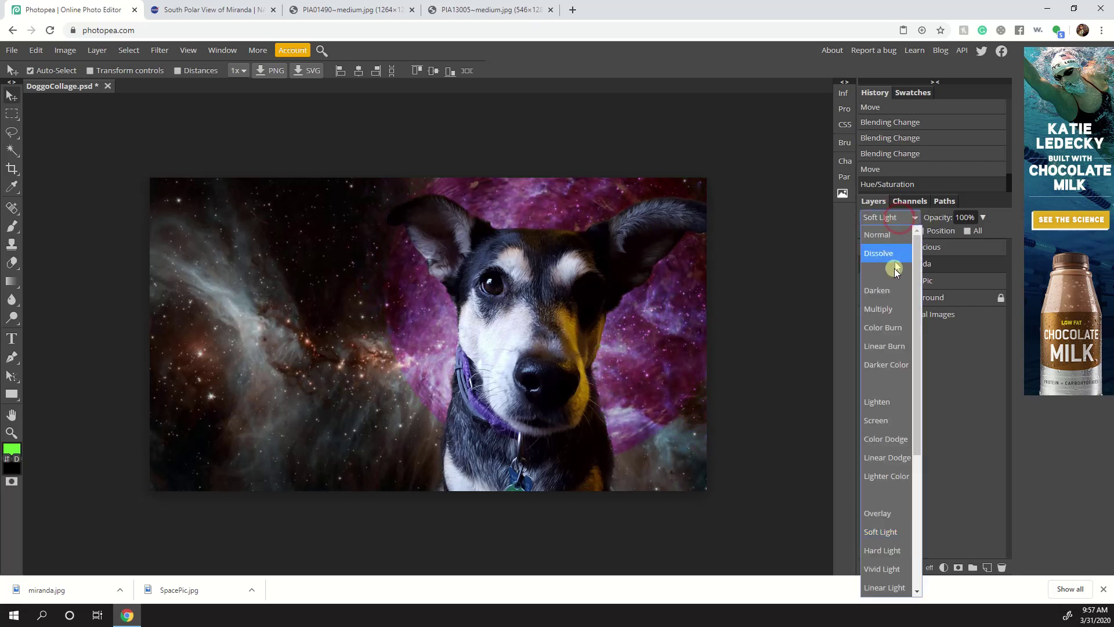
pyautogui.click(891, 306)
pyautogui.moveTo(637, 334); pyautogui.dragTo(437, 340)
# - Try the Color Burn, Darken and Vivid Light blend modes on the miranda layer, moving the moon closer to the image's left edge
pyautogui.click(879, 220)
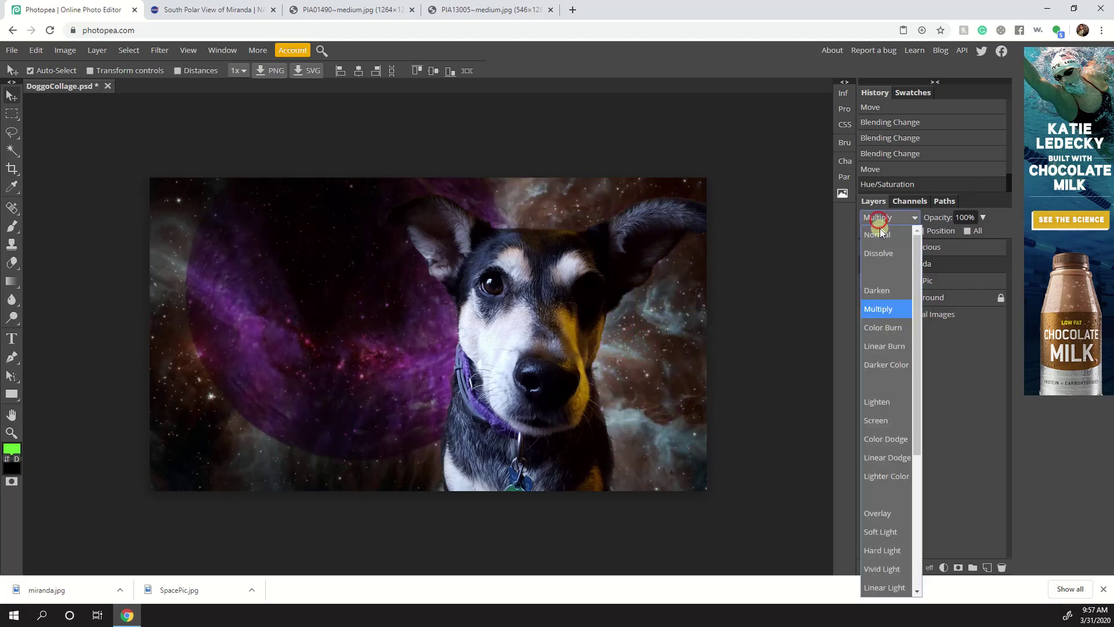
pyautogui.click(887, 328)
pyautogui.click(893, 219)
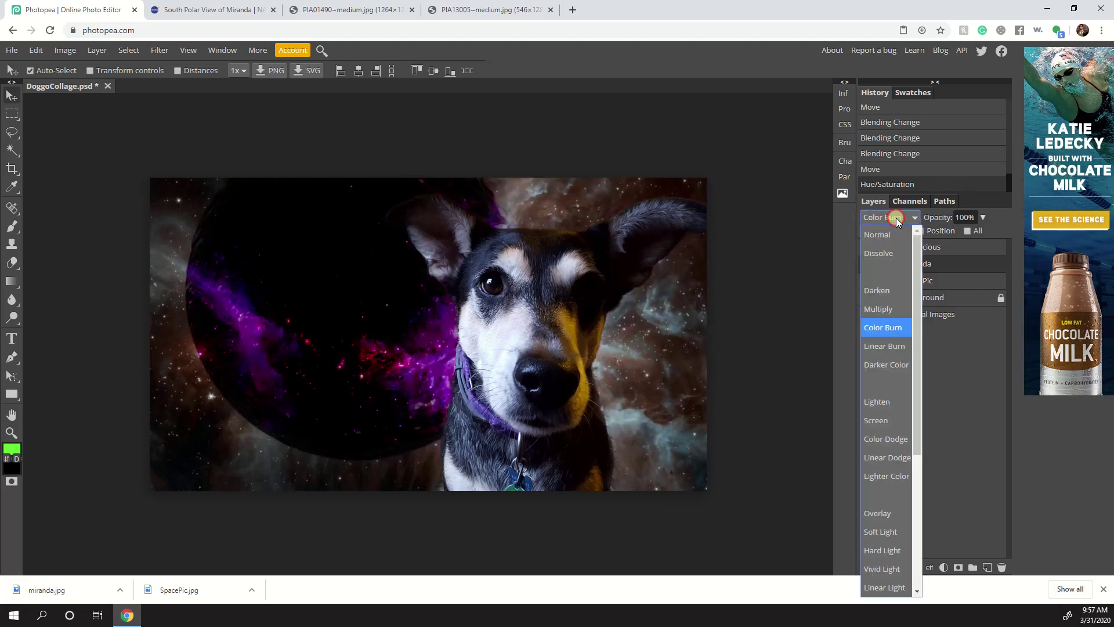
pyautogui.click(896, 291)
pyautogui.click(894, 218)
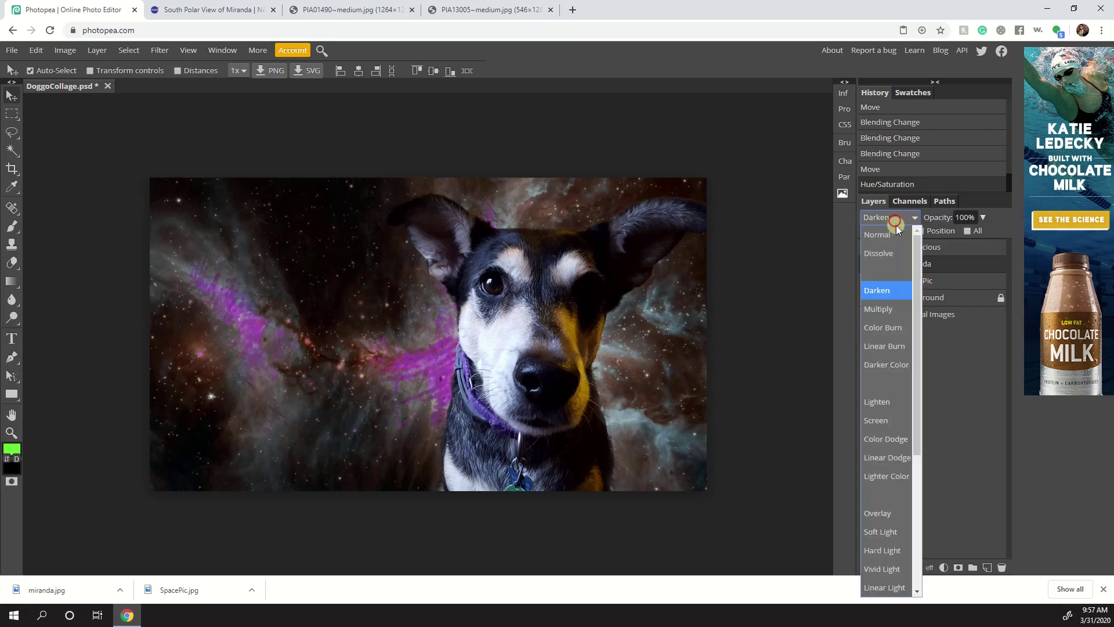
pyautogui.click(884, 571)
pyautogui.moveTo(375, 388); pyautogui.dragTo(309, 377)
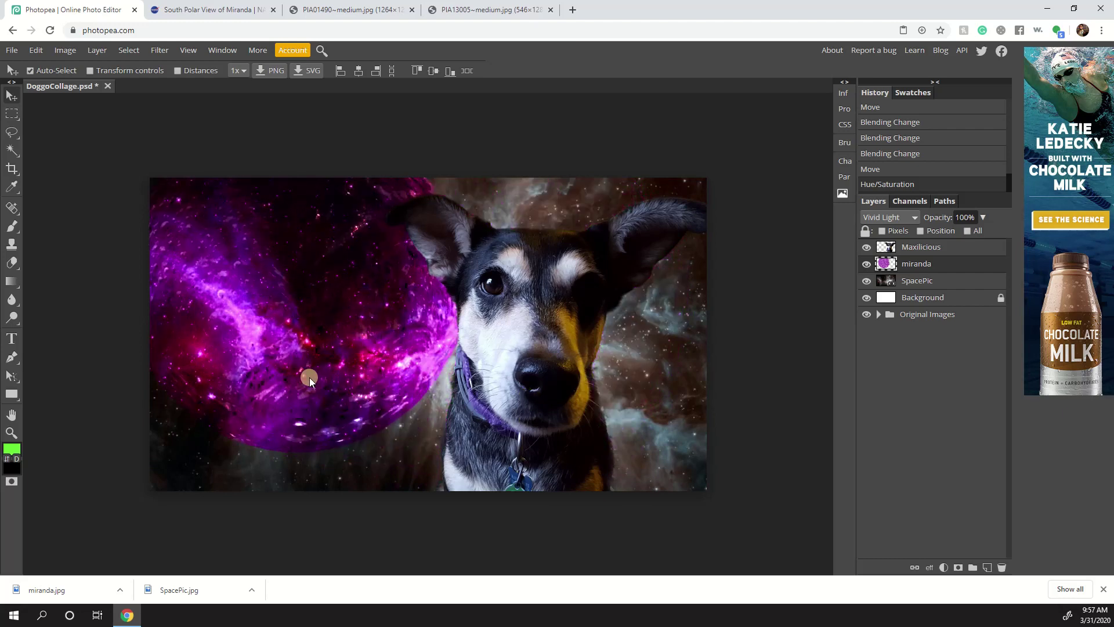
# - Set the miranda layer's blend mode to Overlay and move the moon behind the dog's head
pyautogui.click(886, 218)
pyautogui.click(889, 514)
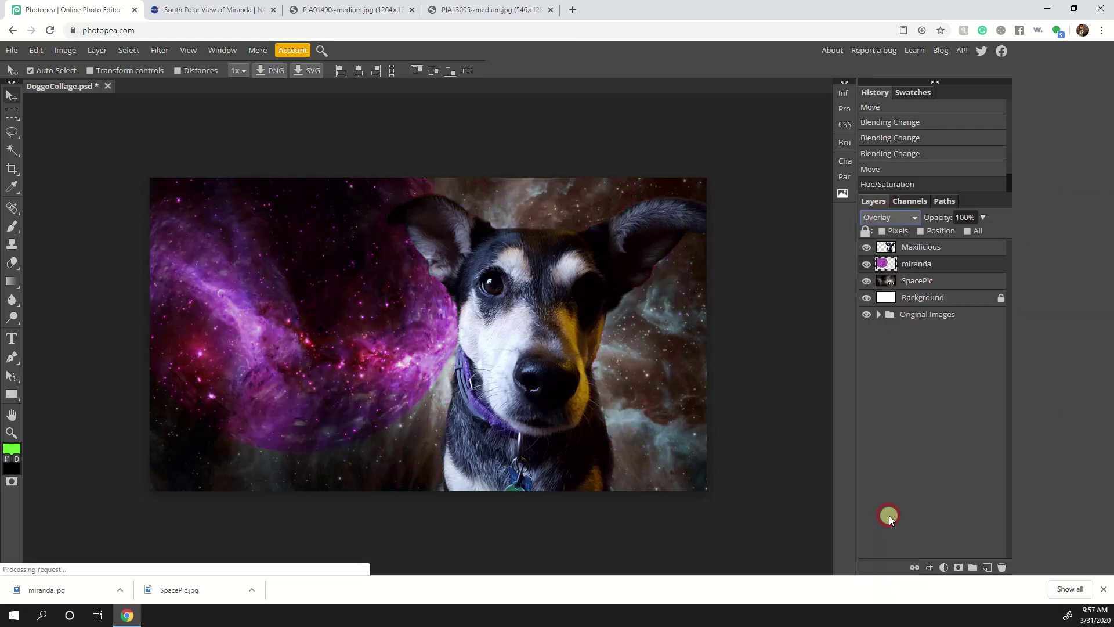
pyautogui.moveTo(352, 340); pyautogui.dragTo(466, 415)
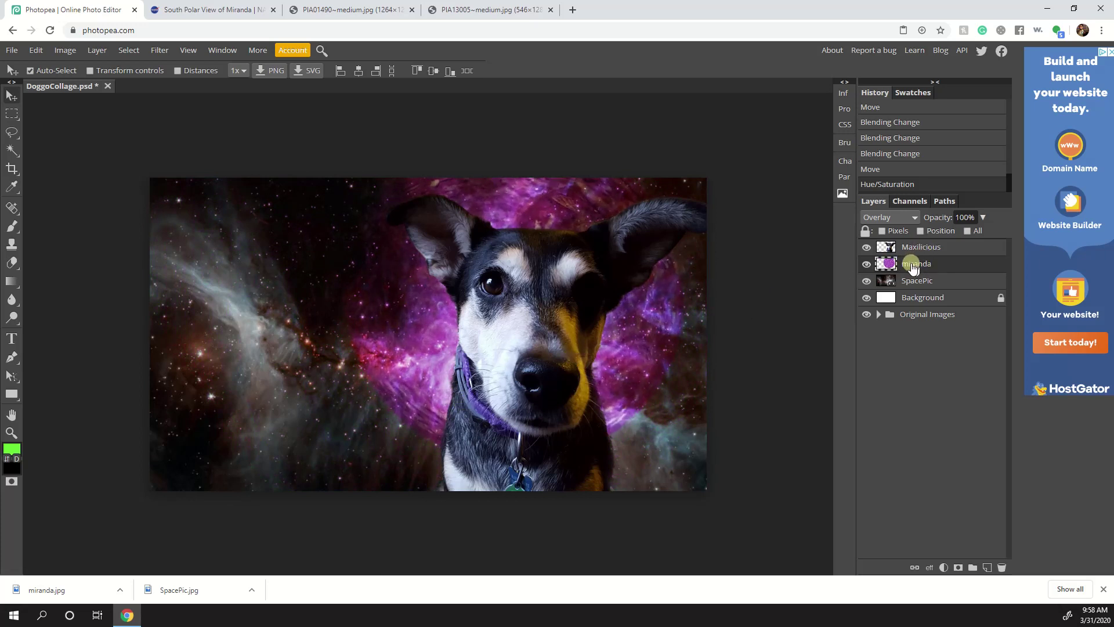
# - Duplicate the miranda layer and move the copy of the moon into the lower-left part of the image
pyautogui.moveTo(923, 269); pyautogui.dragTo(959, 267)
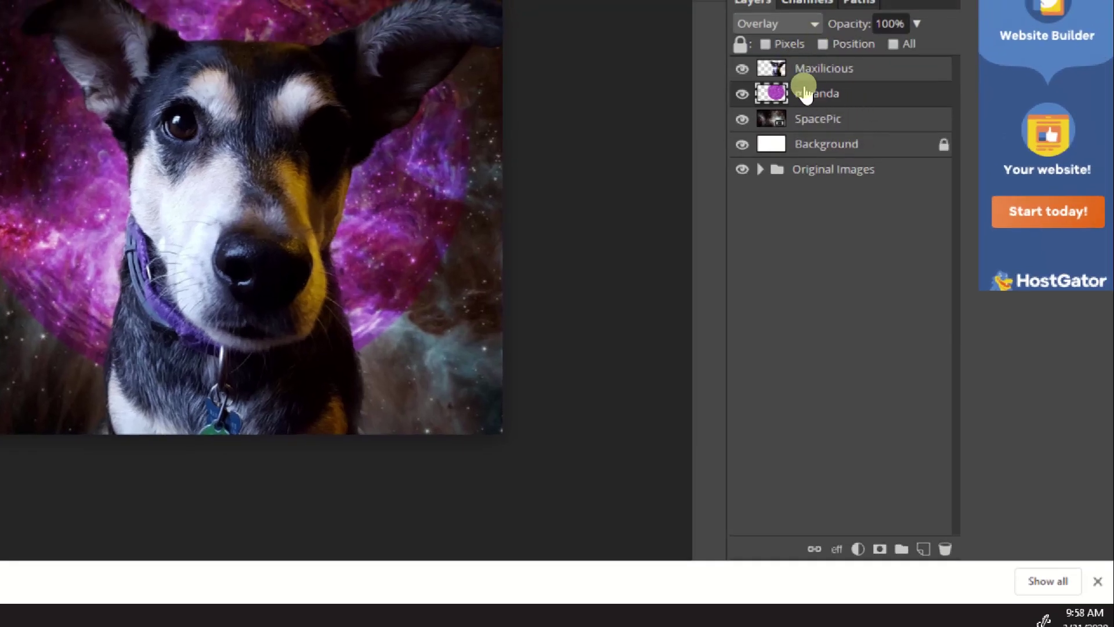
pyautogui.moveTo(804, 88); pyautogui.dragTo(923, 548)
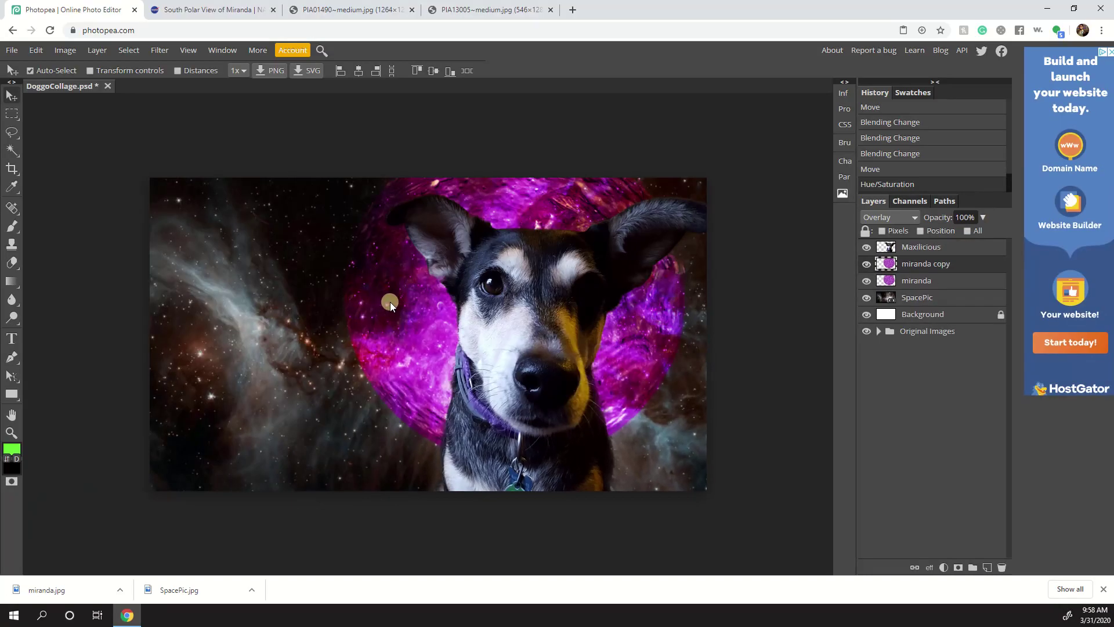
pyautogui.moveTo(390, 302); pyautogui.dragTo(287, 437)
# - Turn the miranda copy moon green with Hue/Saturation, using hue -146, saturation 44 and lightness 42
pyautogui.click(69, 50)
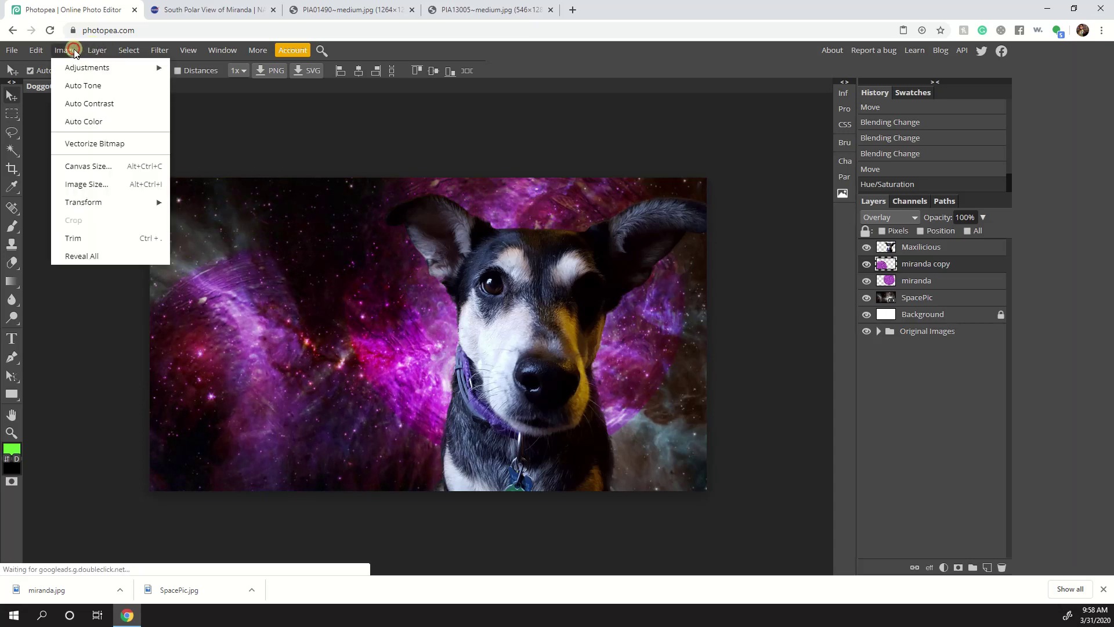
pyautogui.moveTo(78, 64)
pyautogui.click(274, 166)
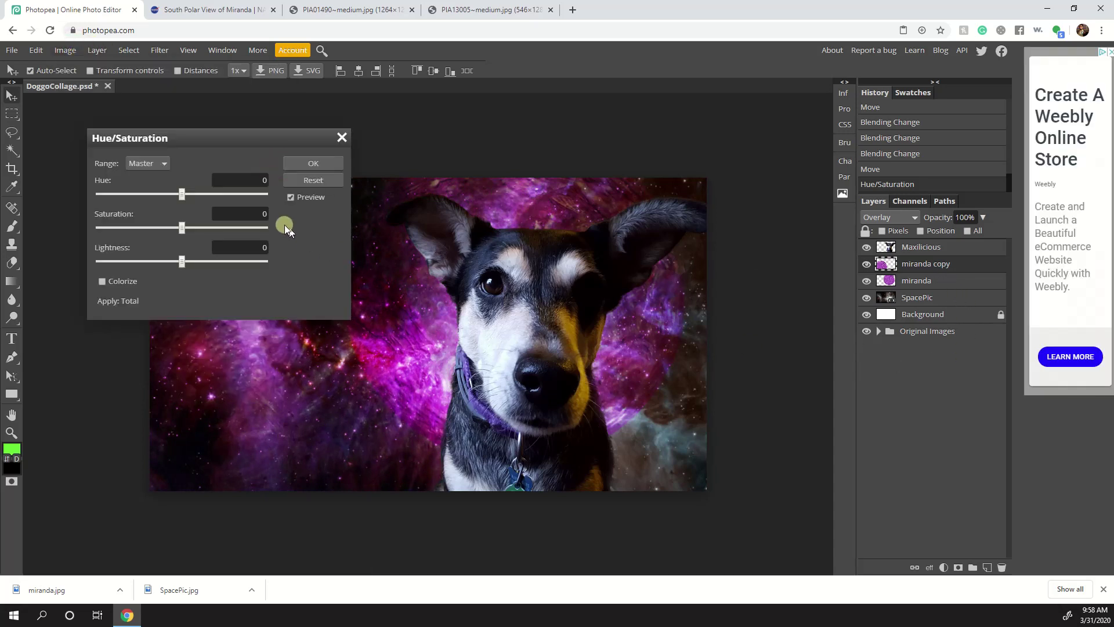
pyautogui.moveTo(181, 194); pyautogui.dragTo(114, 213)
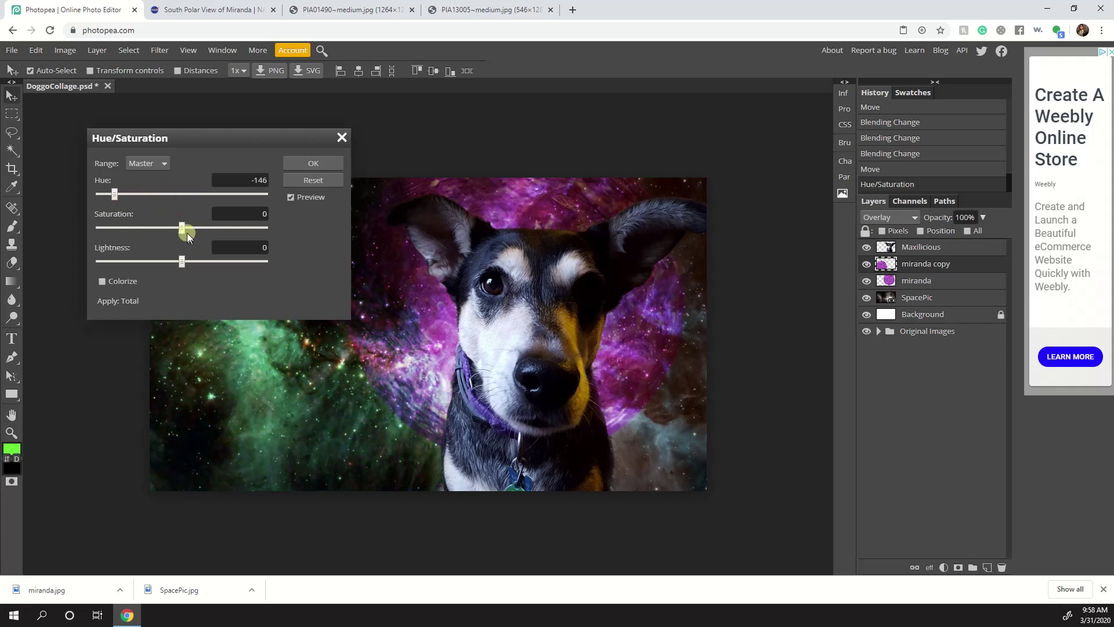
pyautogui.moveTo(194, 228); pyautogui.dragTo(216, 280)
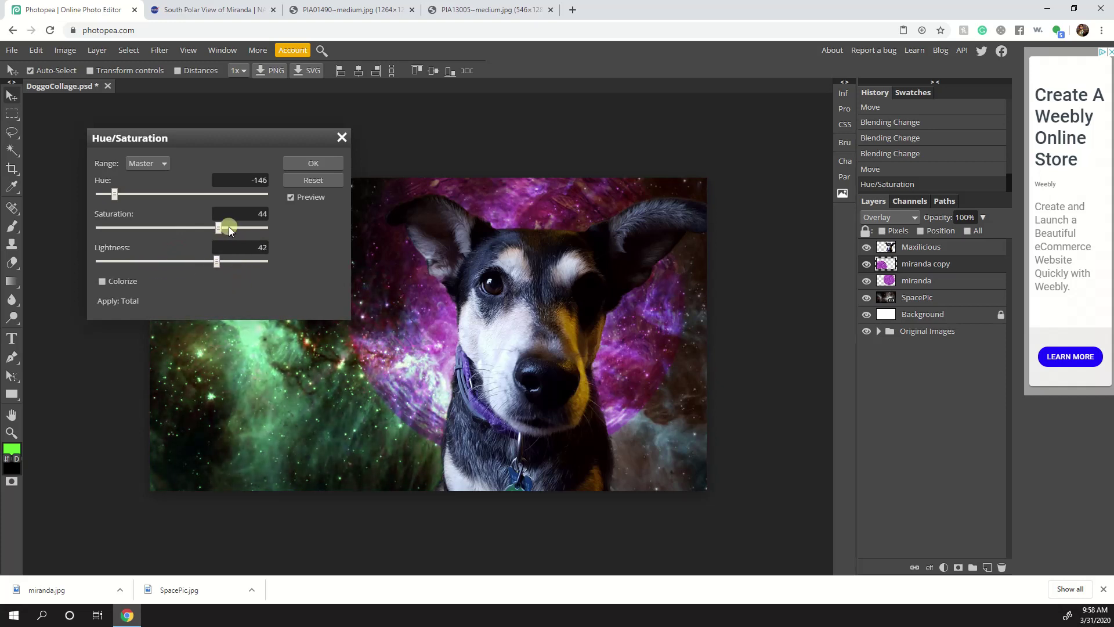
pyautogui.click(328, 165)
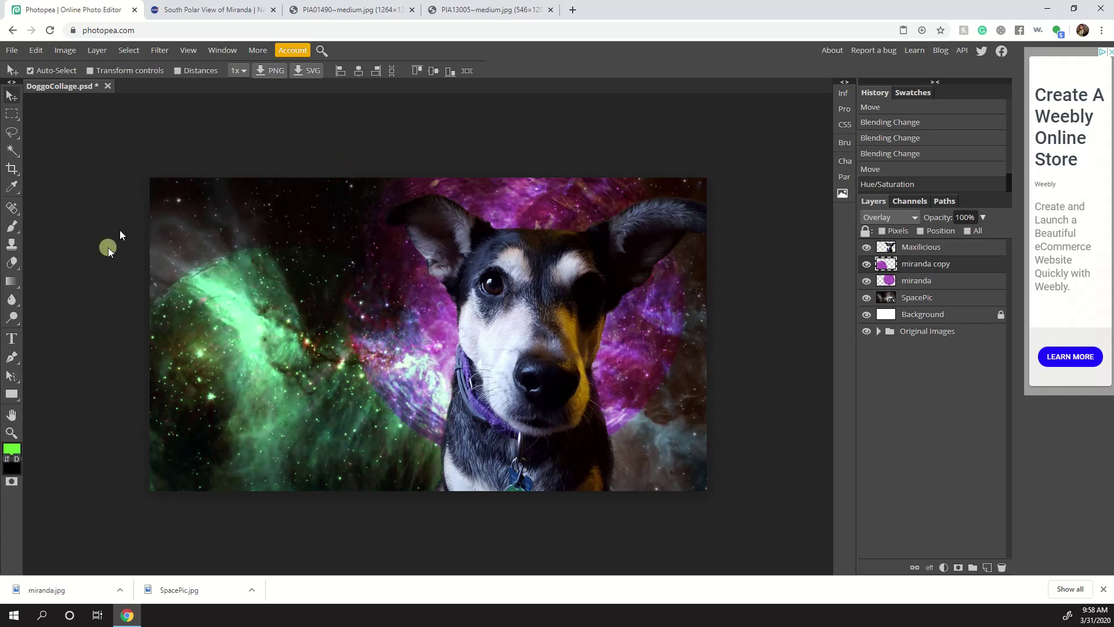
# - Shift the green moon slightly down and the purple moon slightly right, and place a duplicate of the purple moon at the image's upper left
pyautogui.moveTo(183, 351); pyautogui.dragTo(194, 384)
pyautogui.moveTo(448, 311)
pyautogui.mouseDown()
pyautogui.moveTo(471, 300)
pyautogui.moveTo(467, 320)
pyautogui.mouseUp()
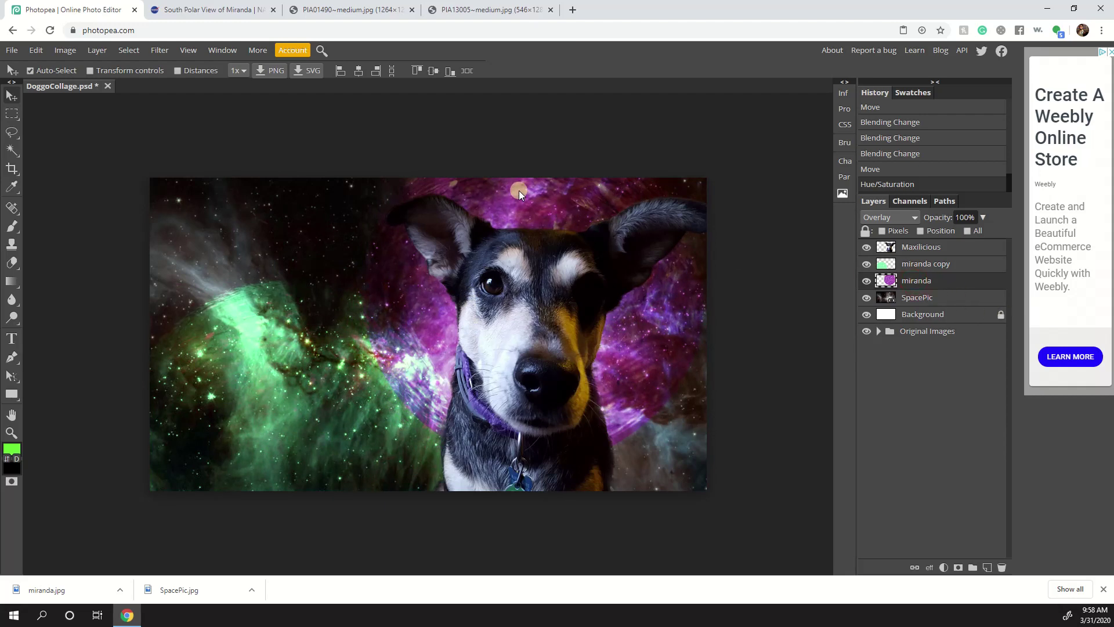
pyautogui.moveTo(552, 192); pyautogui.dragTo(295, 112)
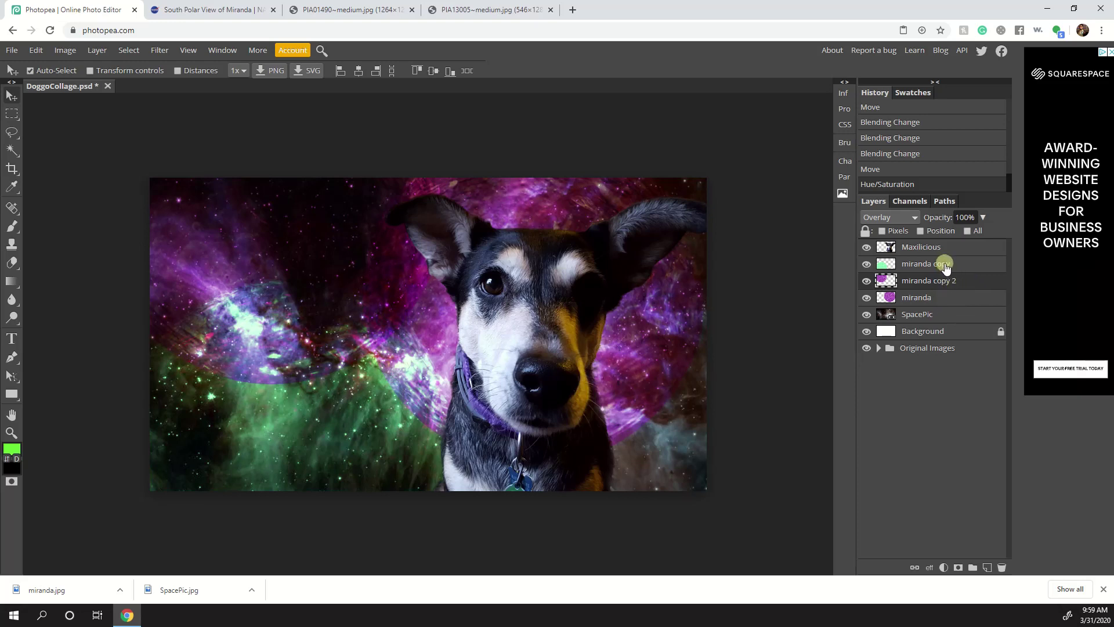
# - Recolour the miranda copy 2 moon blue with Hue/Saturation, using hue -83, saturation 84 and lightness 30
pyautogui.click(65, 50)
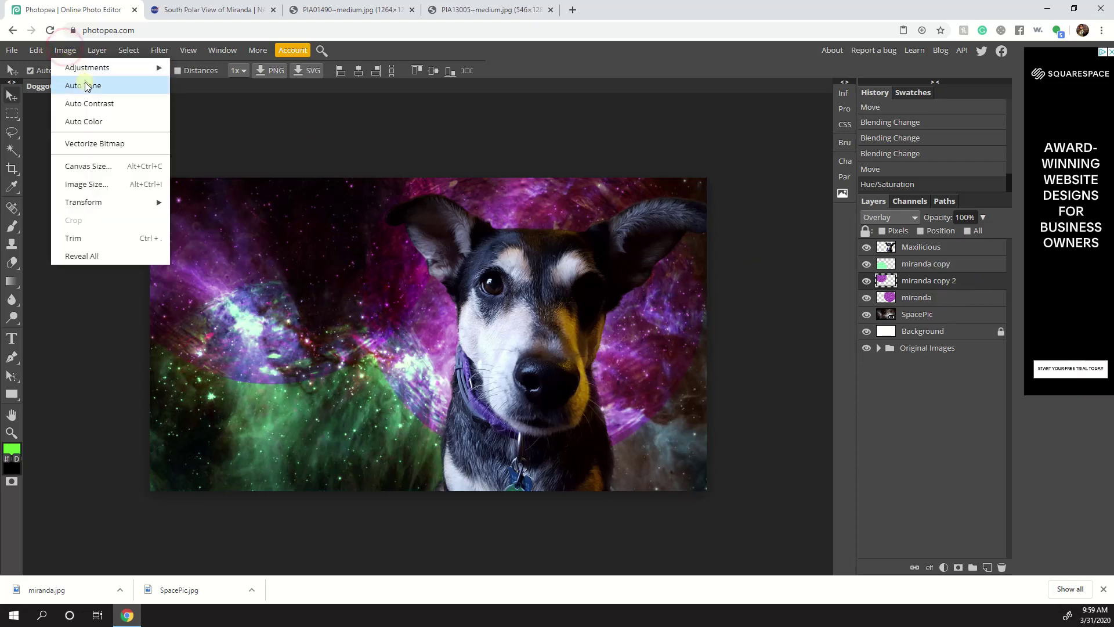
pyautogui.moveTo(113, 69)
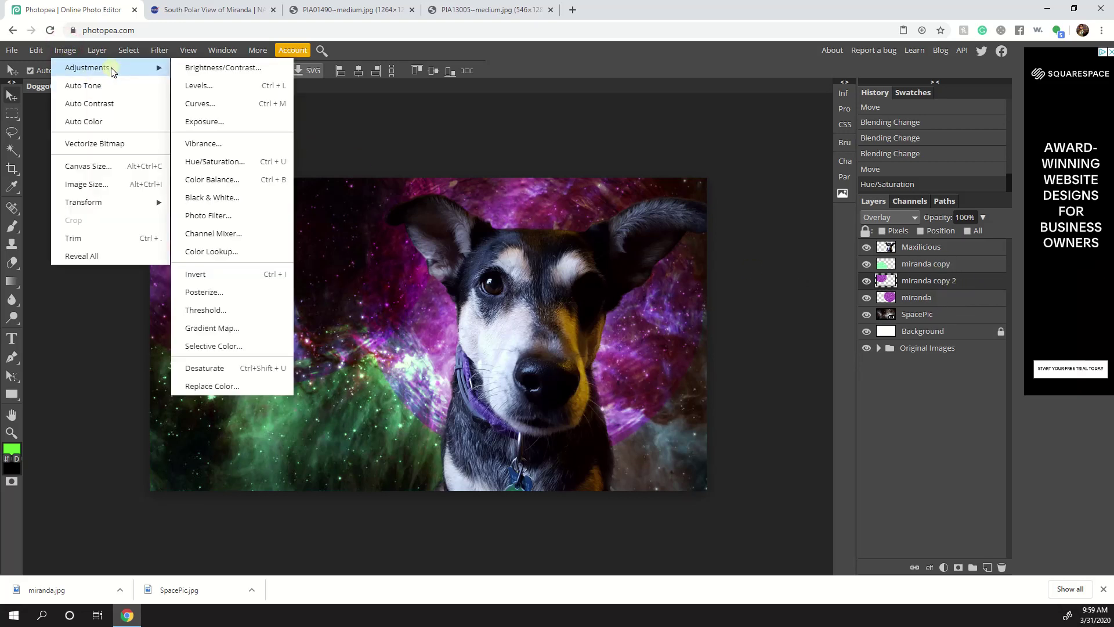
pyautogui.click(277, 163)
pyautogui.moveTo(258, 137); pyautogui.dragTo(689, 154)
pyautogui.moveTo(689, 201); pyautogui.dragTo(731, 201)
pyautogui.moveTo(681, 237); pyautogui.dragTo(731, 202)
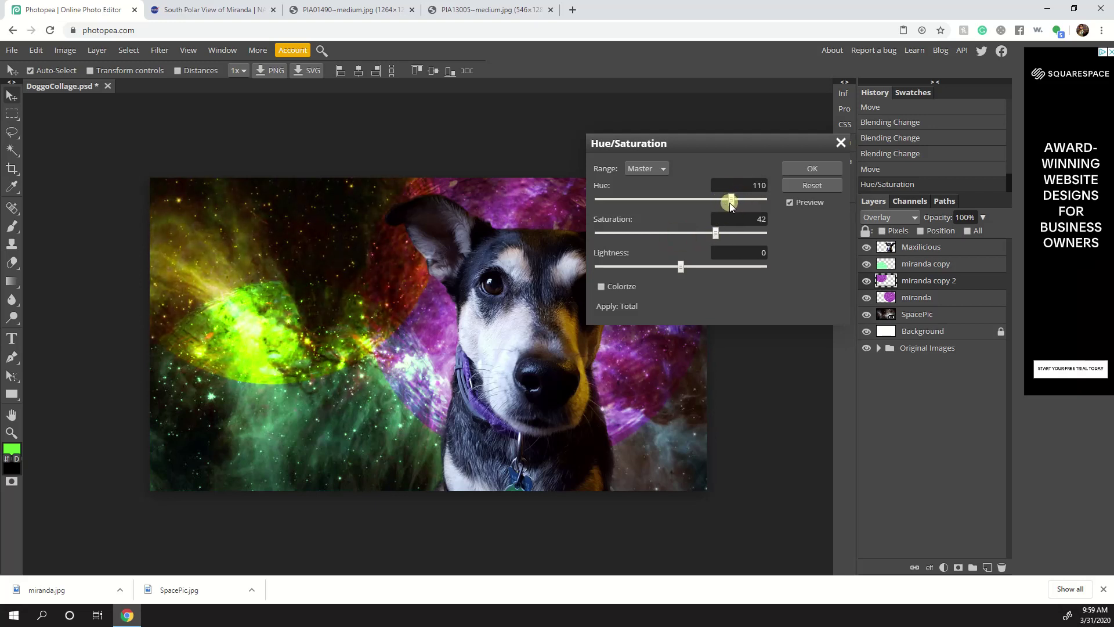
pyautogui.moveTo(730, 198); pyautogui.dragTo(644, 214)
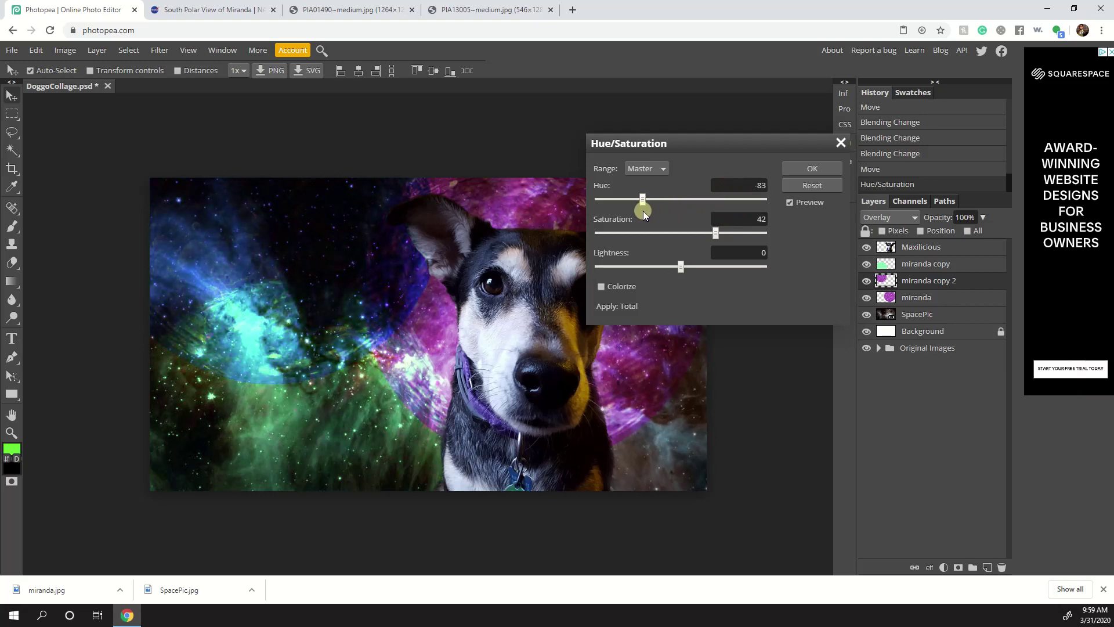
pyautogui.moveTo(680, 265); pyautogui.dragTo(654, 233)
pyautogui.moveTo(764, 236); pyautogui.dragTo(750, 239)
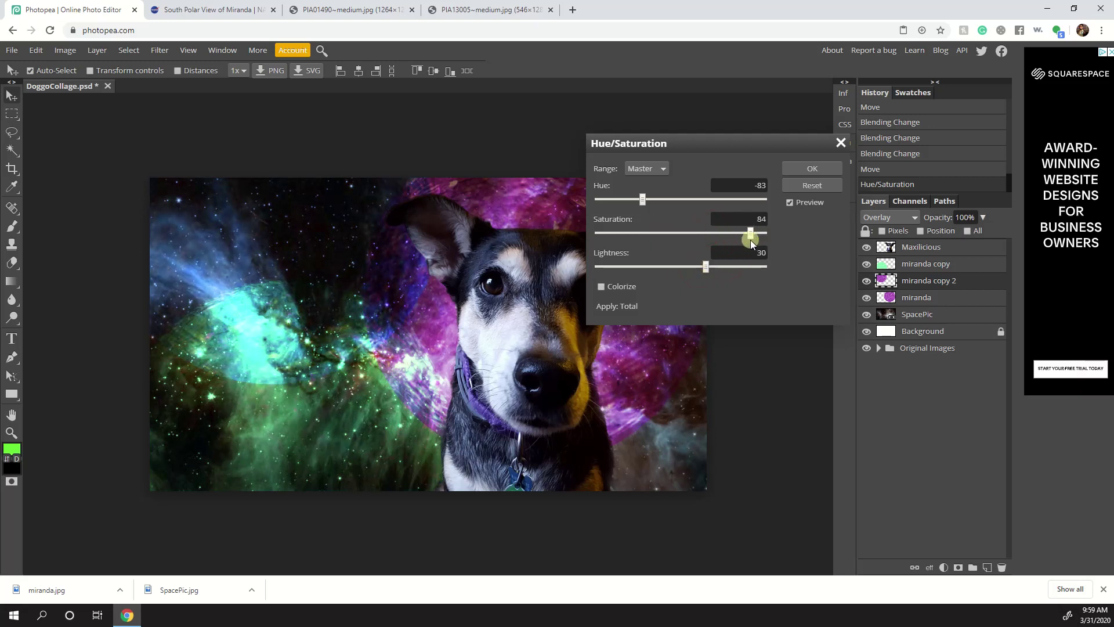
pyautogui.click(801, 169)
# - Reposition the blue moon and scale it down to 62% in the image's upper-left corner
pyautogui.moveTo(239, 262); pyautogui.dragTo(267, 295)
pyautogui.moveTo(275, 222); pyautogui.dragTo(297, 219)
pyautogui.click(44, 51)
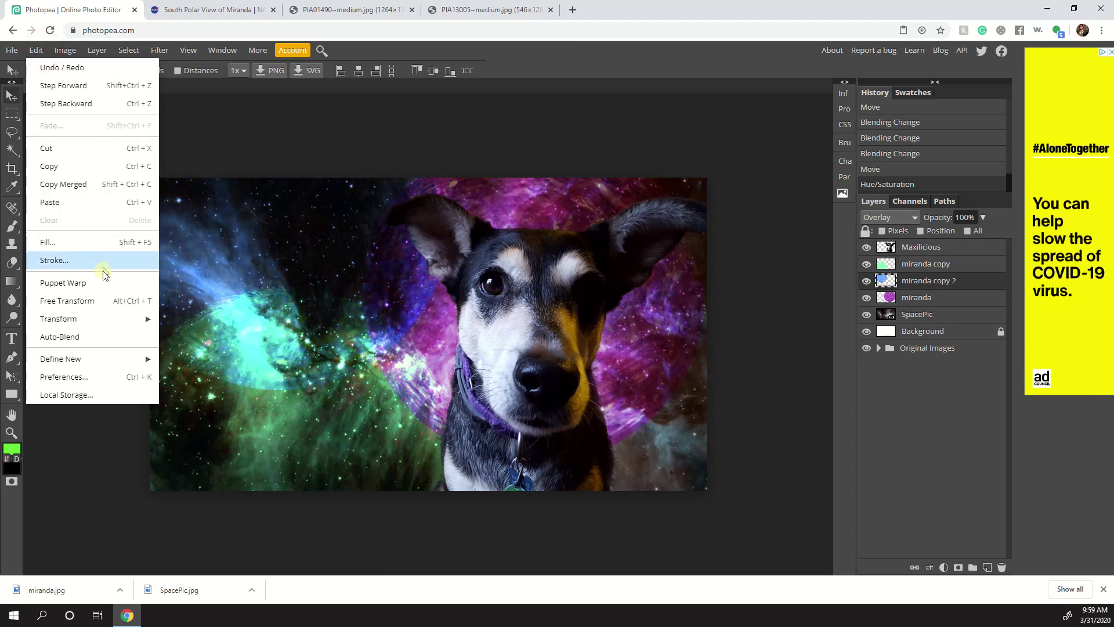
pyautogui.click(97, 298)
pyautogui.moveTo(509, 398); pyautogui.dragTo(326, 350)
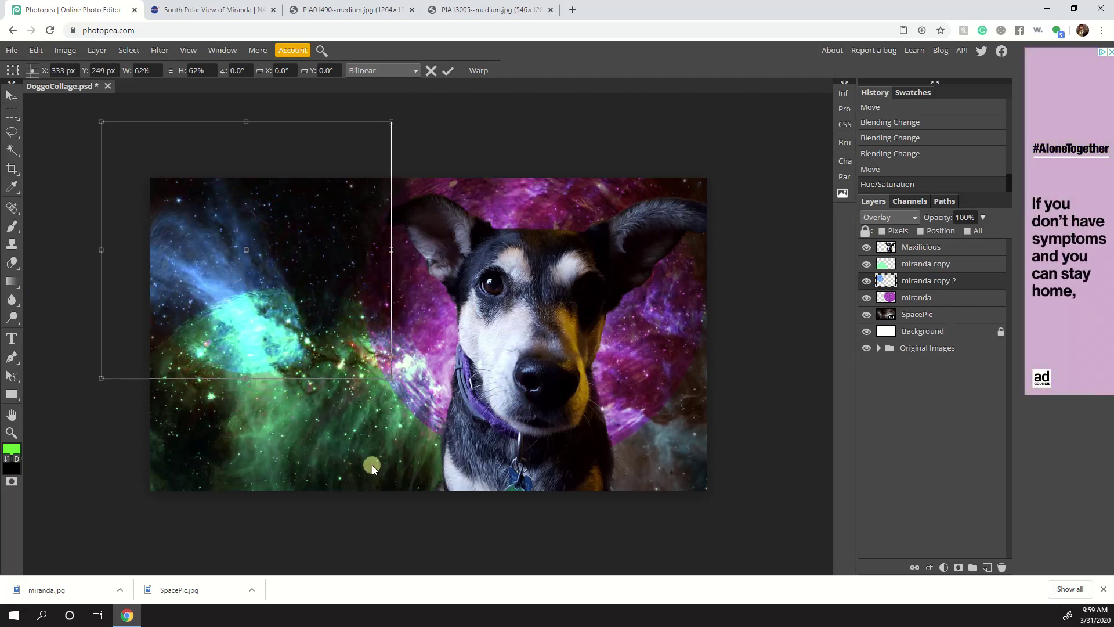
pyautogui.press('Return')
# - Scale the green moon up to 169% and position it across the lower part of the image behind the dog
pyautogui.click(311, 438)
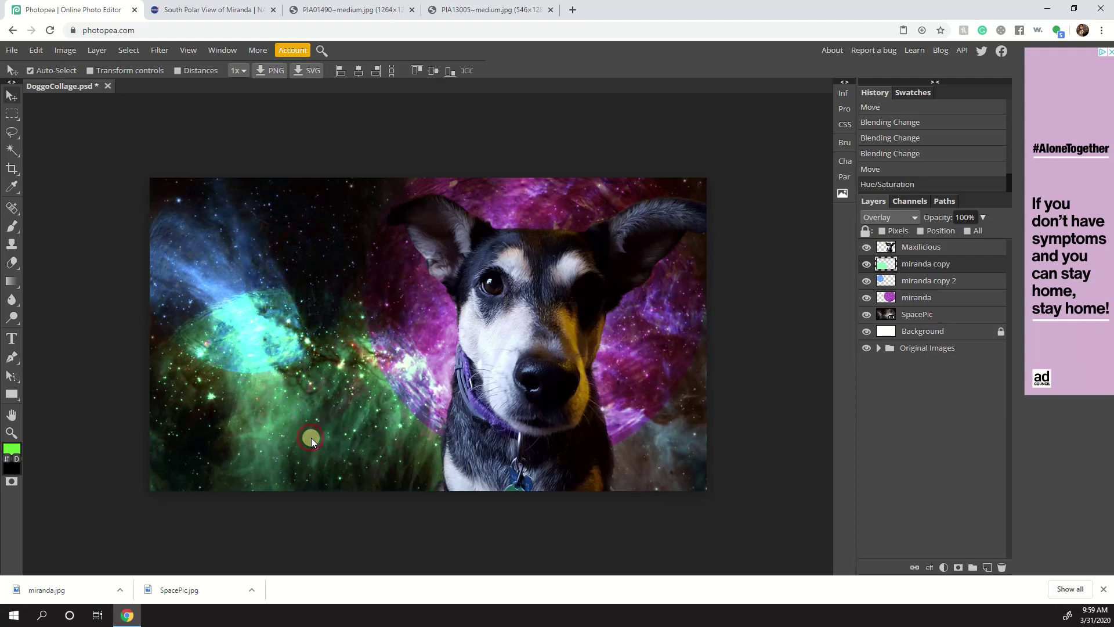
pyautogui.click(36, 51)
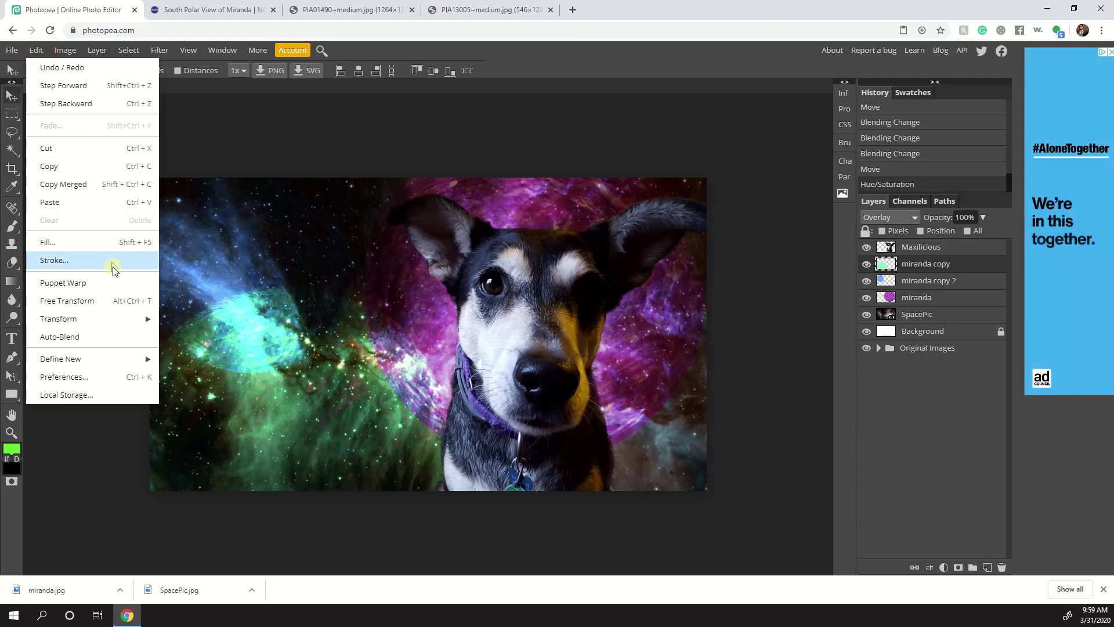
pyautogui.click(116, 299)
pyautogui.moveTo(518, 218); pyautogui.dragTo(399, 294)
pyautogui.moveTo(353, 387); pyautogui.dragTo(443, 328)
pyautogui.moveTo(491, 266); pyautogui.dragTo(768, 136)
pyautogui.moveTo(318, 397); pyautogui.dragTo(224, 505)
pyautogui.moveTo(672, 128); pyautogui.dragTo(735, 118)
pyautogui.moveTo(656, 270); pyautogui.dragTo(679, 403)
pyautogui.moveTo(758, 207); pyautogui.dragTo(861, 144)
pyautogui.moveTo(625, 377); pyautogui.dragTo(579, 413)
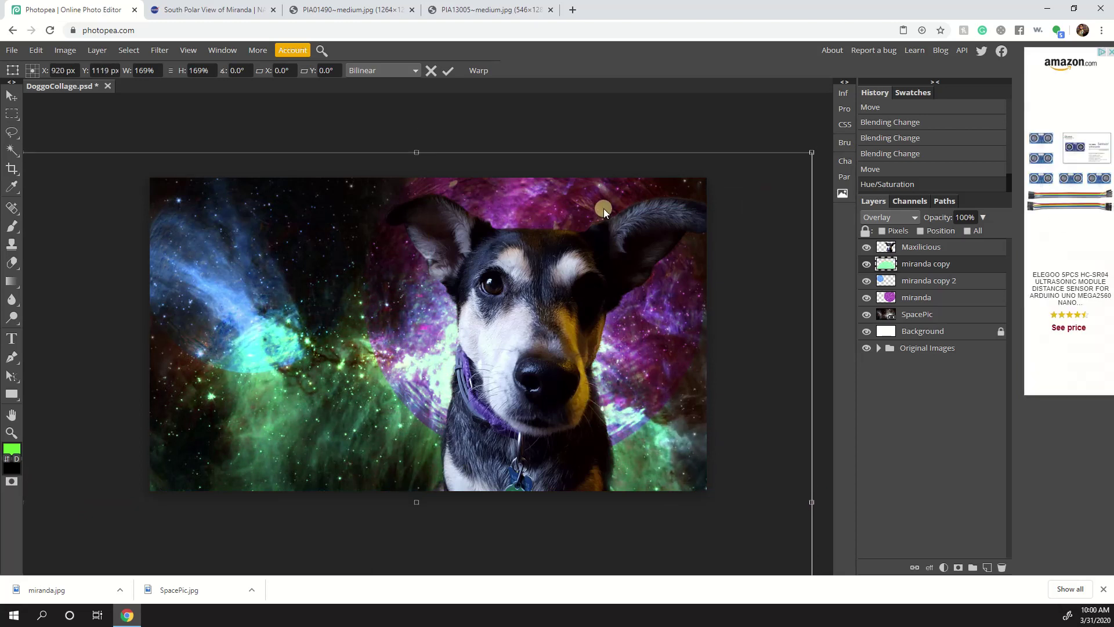
pyautogui.press('Return')
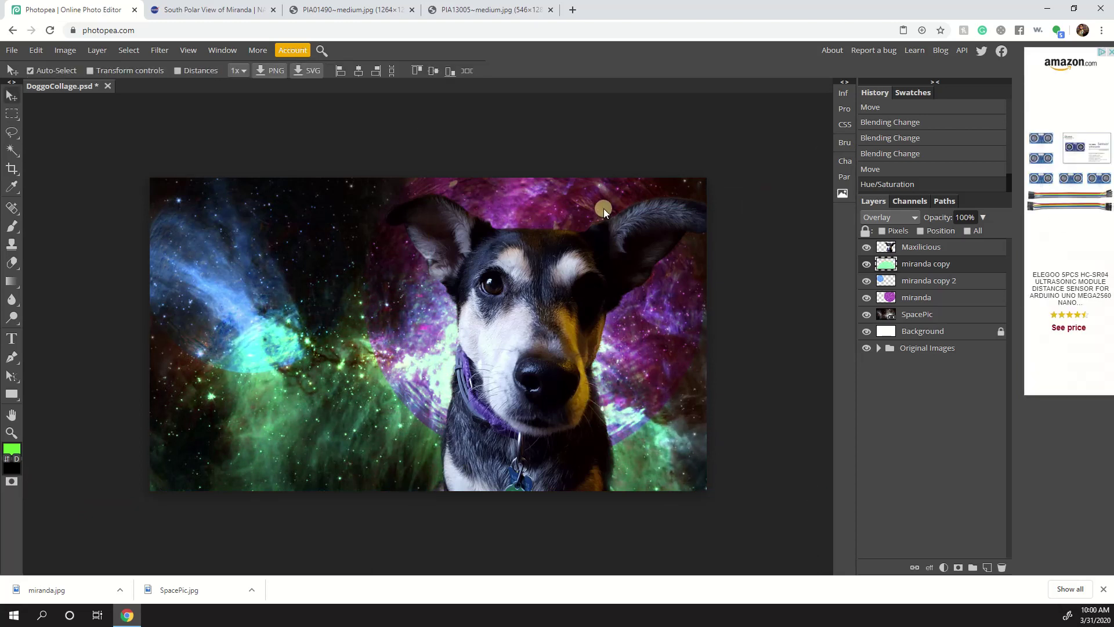
# - Enlarge the blue moon with Free Transform and reposition it in the upper-left part of the image
pyautogui.click(187, 248)
pyautogui.click(42, 50)
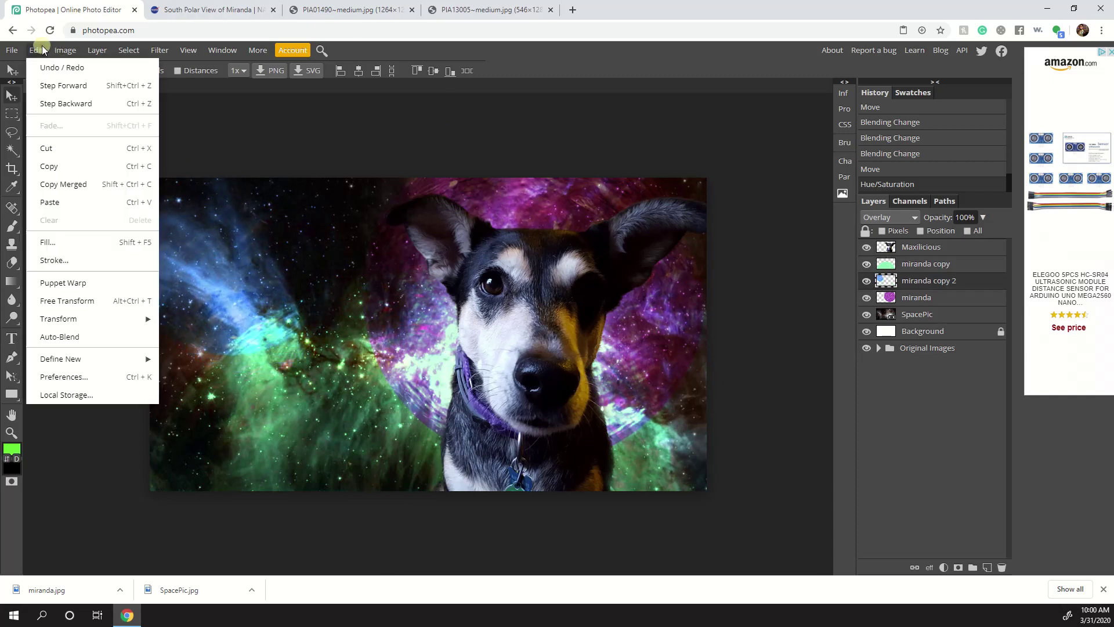
pyautogui.click(116, 299)
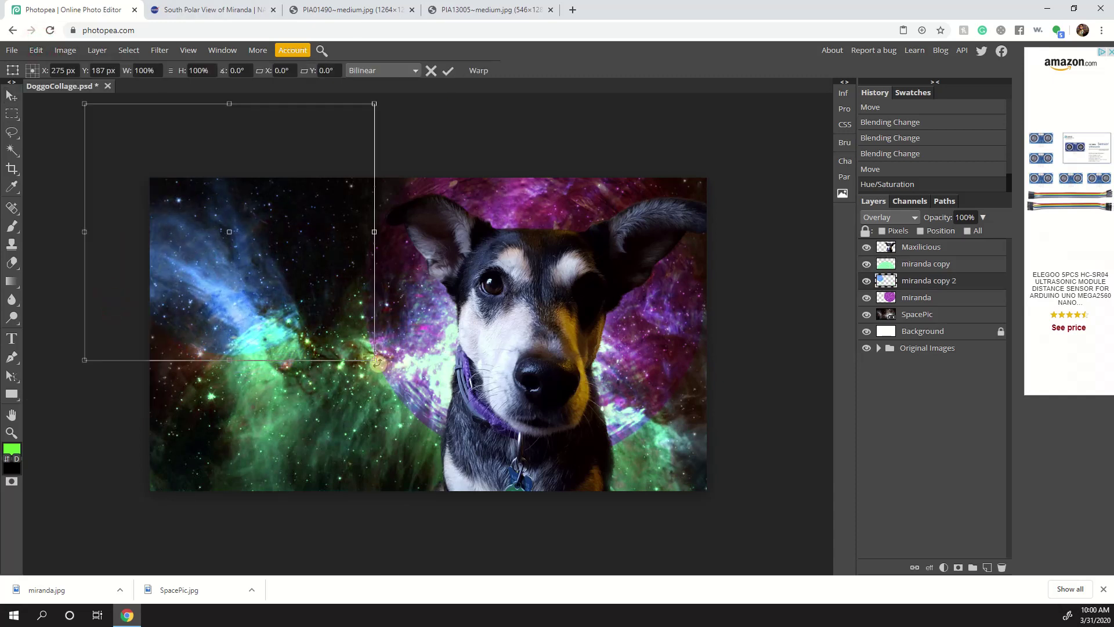
pyautogui.moveTo(372, 359); pyautogui.dragTo(426, 407)
pyautogui.moveTo(358, 390); pyautogui.dragTo(343, 362)
pyautogui.press('Return')
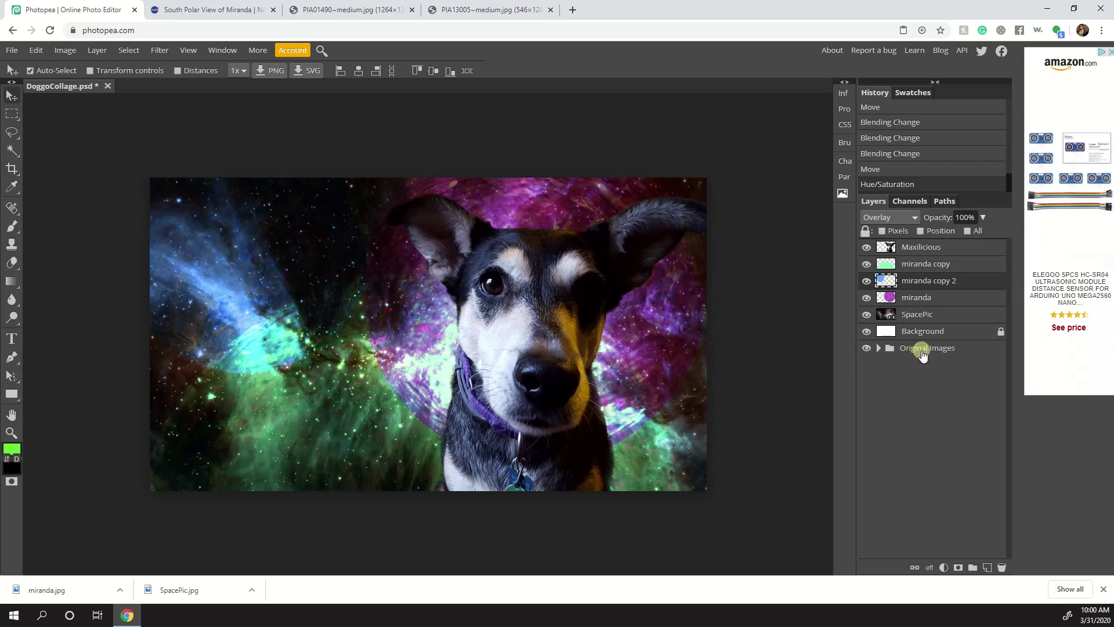
# - Add a new empty layer directly above the miranda copy 2 layer
pyautogui.click(985, 565)
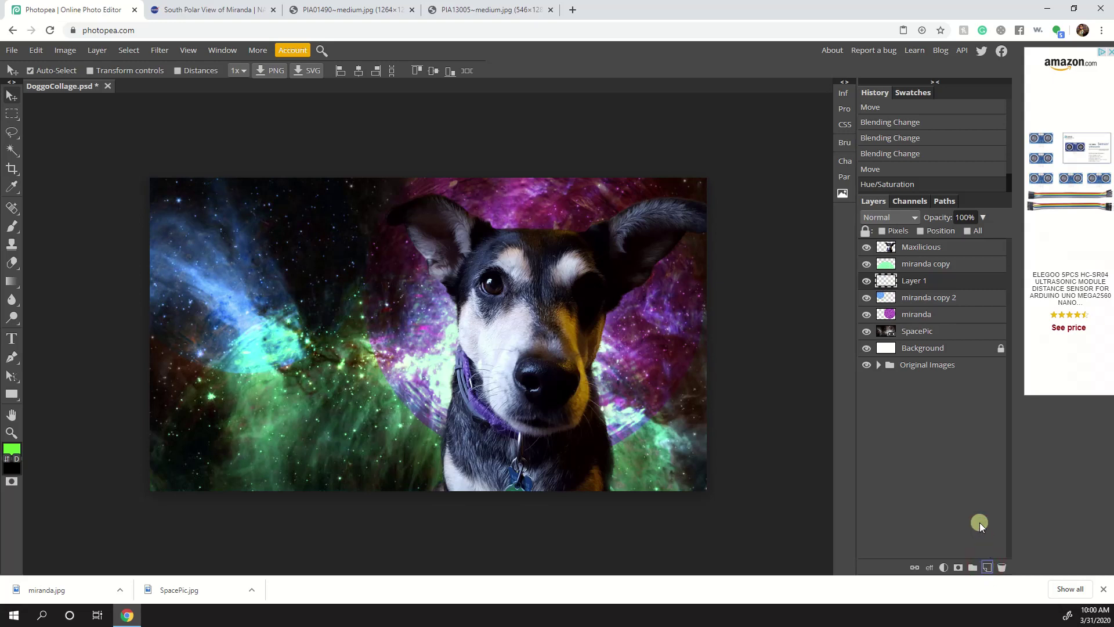
# - Add a new layer named Paint and place it between the Maxilicious and miranda copy layers
pyautogui.hotkey('ctrl', 'z')
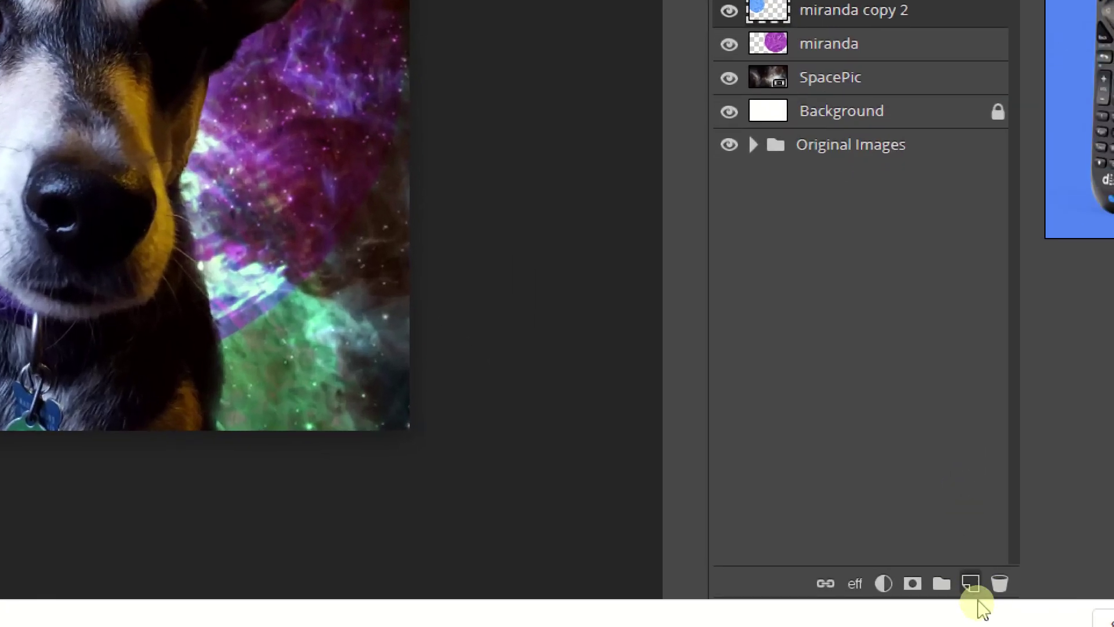
pyautogui.click(972, 580)
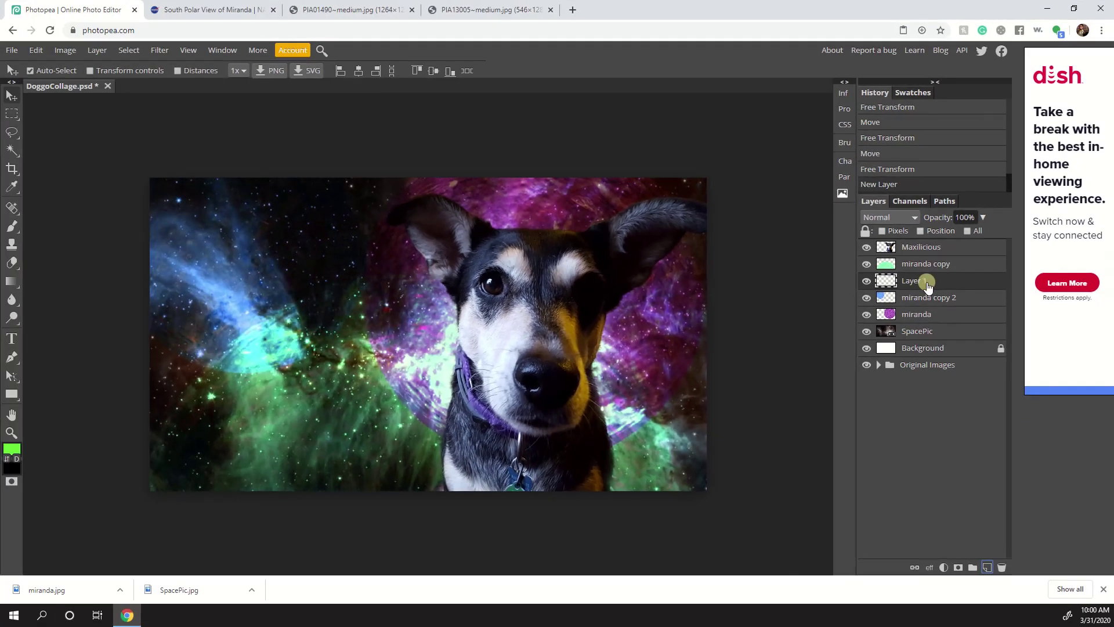
pyautogui.doubleClick(915, 281)
pyautogui.press('Return')
pyautogui.moveTo(885, 281); pyautogui.dragTo(893, 260)
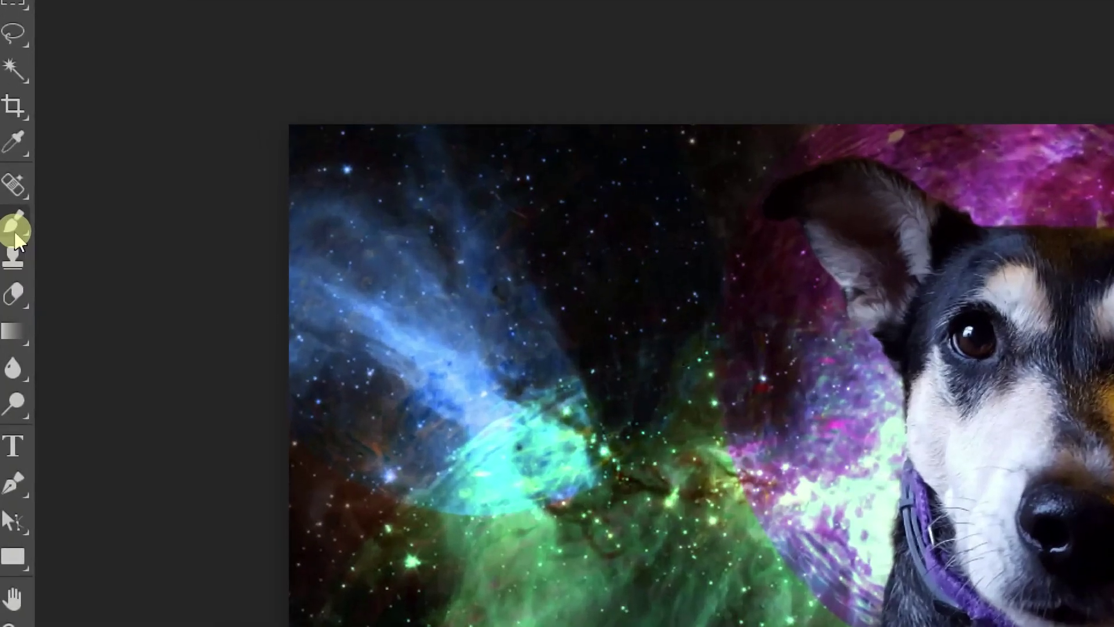
# - Activate the Brush tool and open its tip and size settings
pyautogui.click(17, 227)
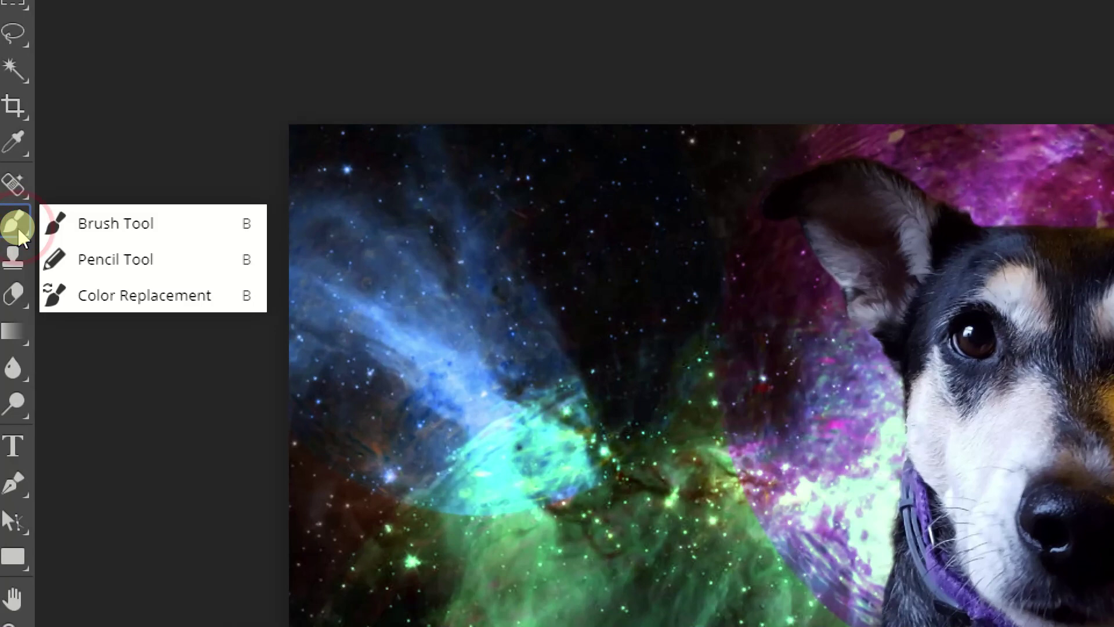
pyautogui.click(174, 221)
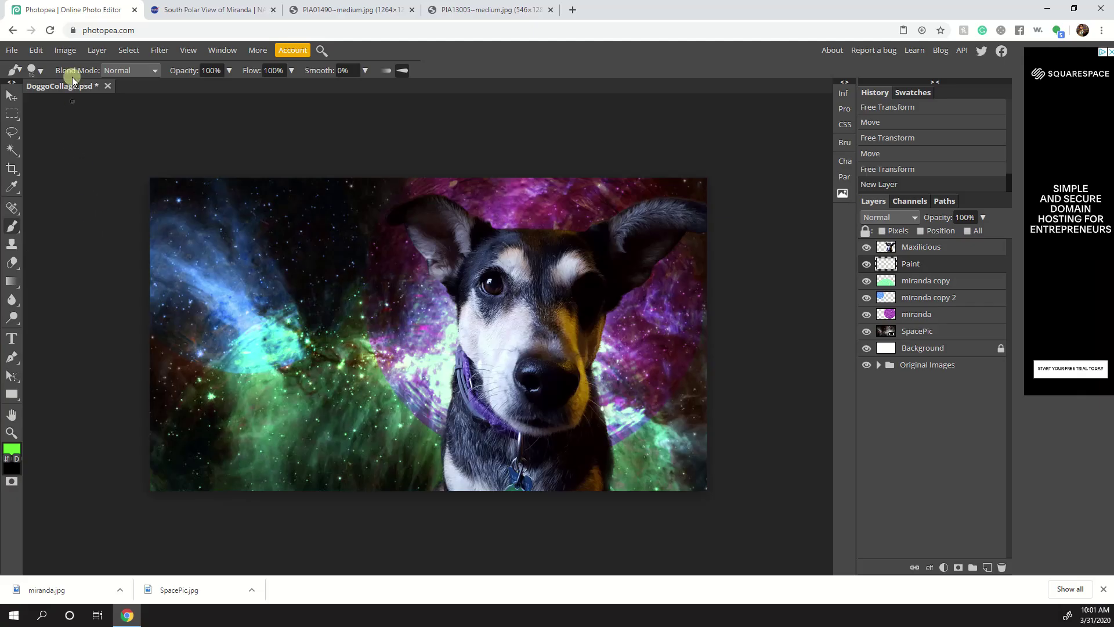
pyautogui.click(41, 71)
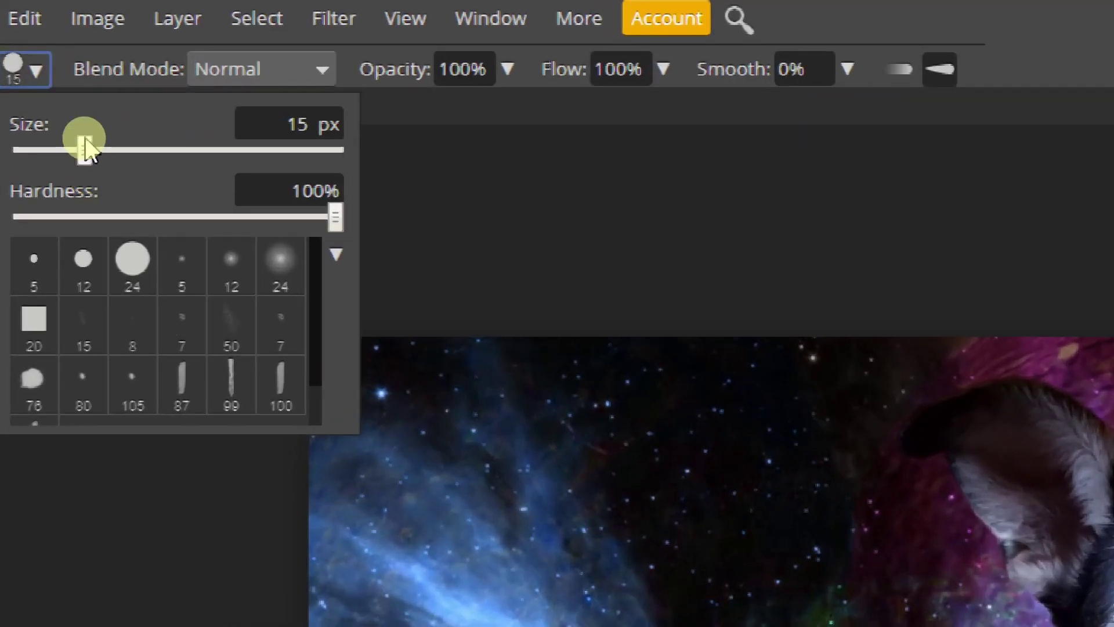
# - Try the round brush tip at sizes of 141 px, 21 px and 29 px
pyautogui.moveTo(86, 143)
pyautogui.mouseDown()
pyautogui.moveTo(181, 147)
pyautogui.moveTo(169, 144)
pyautogui.mouseUp()
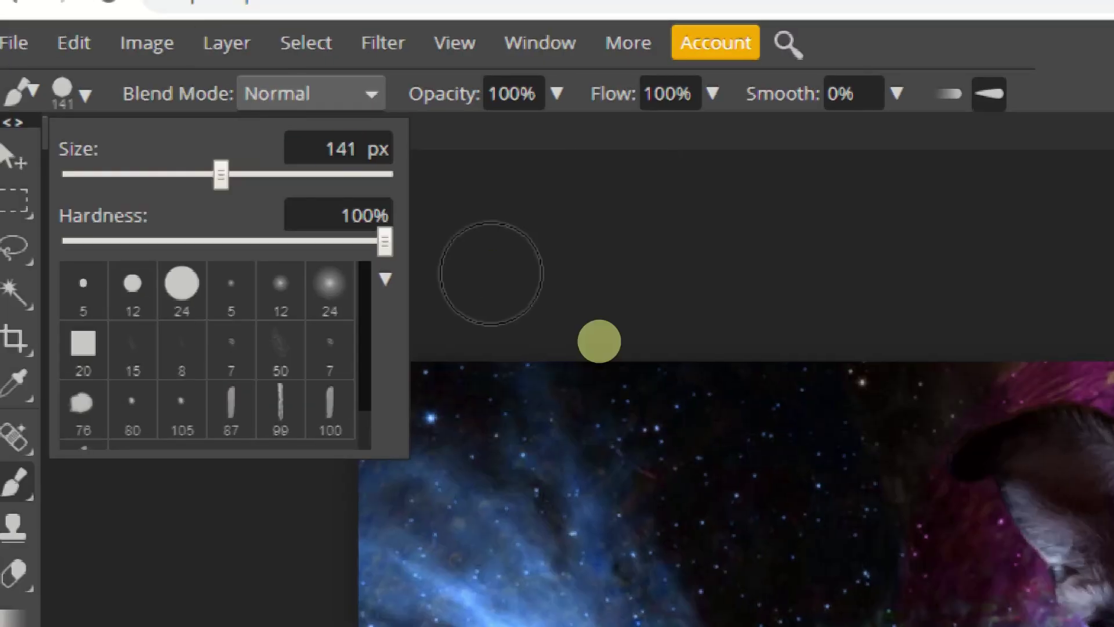
pyautogui.moveTo(225, 173); pyautogui.dragTo(145, 176)
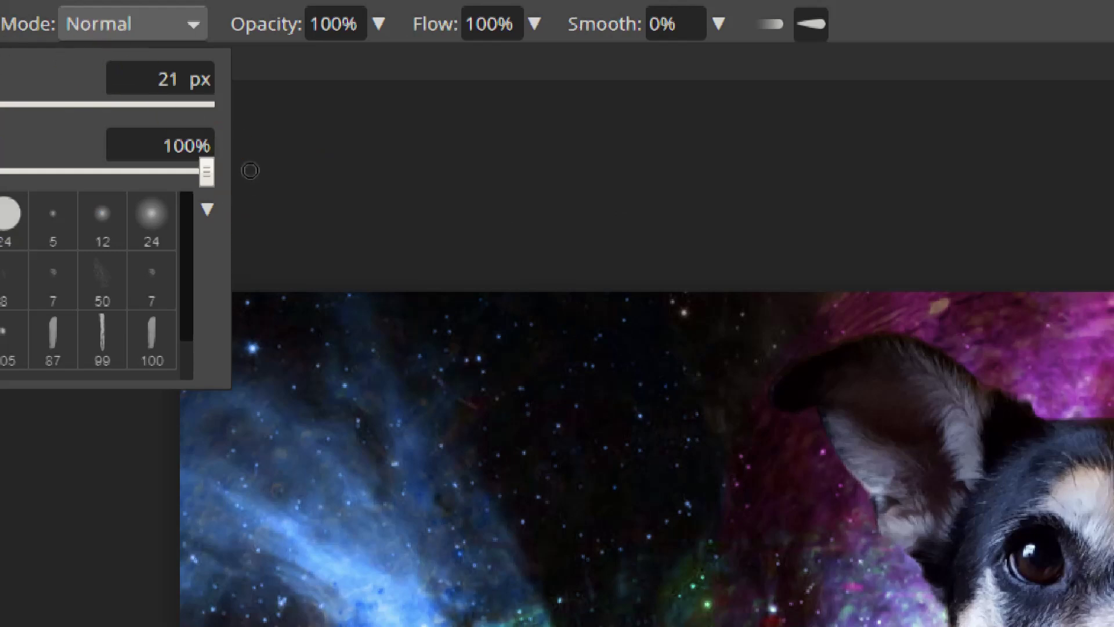
pyautogui.click(55, 104)
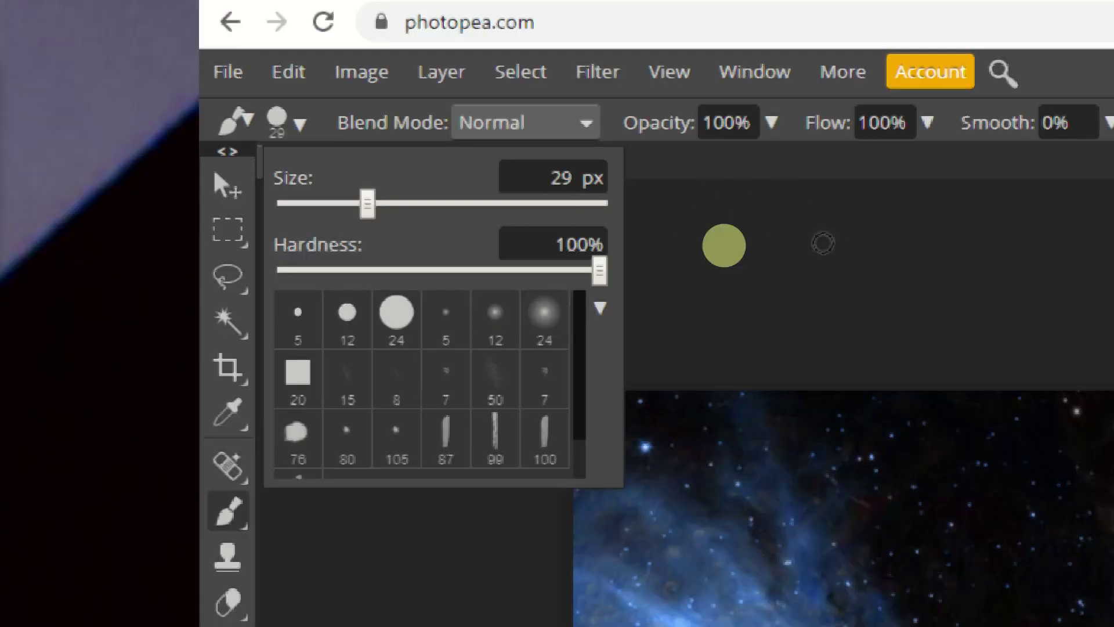
# - Choose the irregular 76 px splotch brush tip and enlarge it to 282 px
pyautogui.scroll(-1, 488, 348)
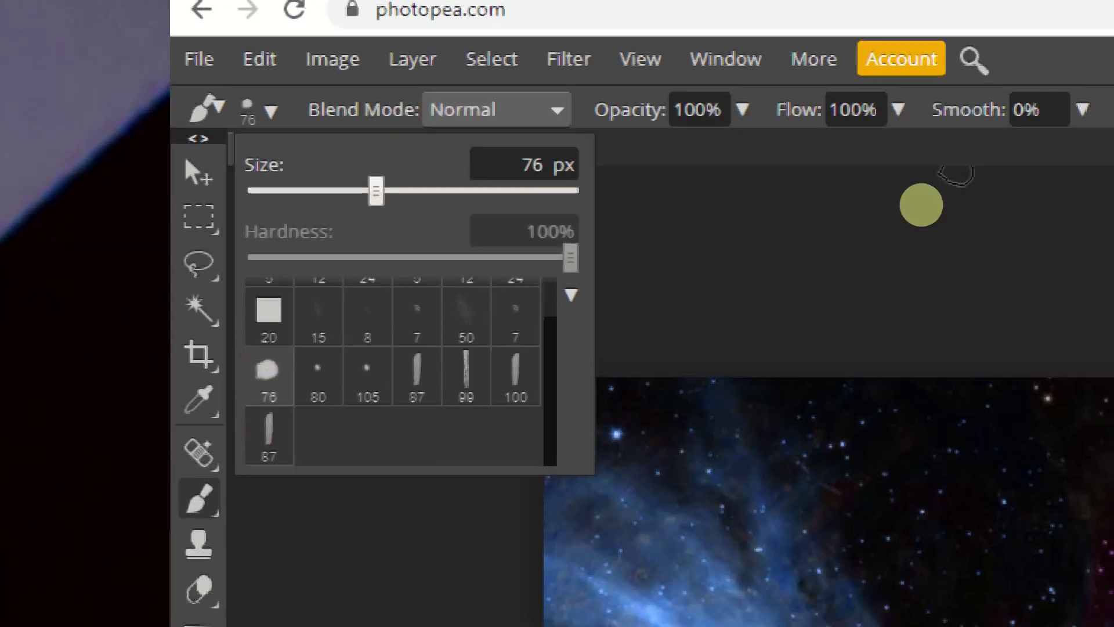
pyautogui.moveTo(402, 204); pyautogui.dragTo(486, 204)
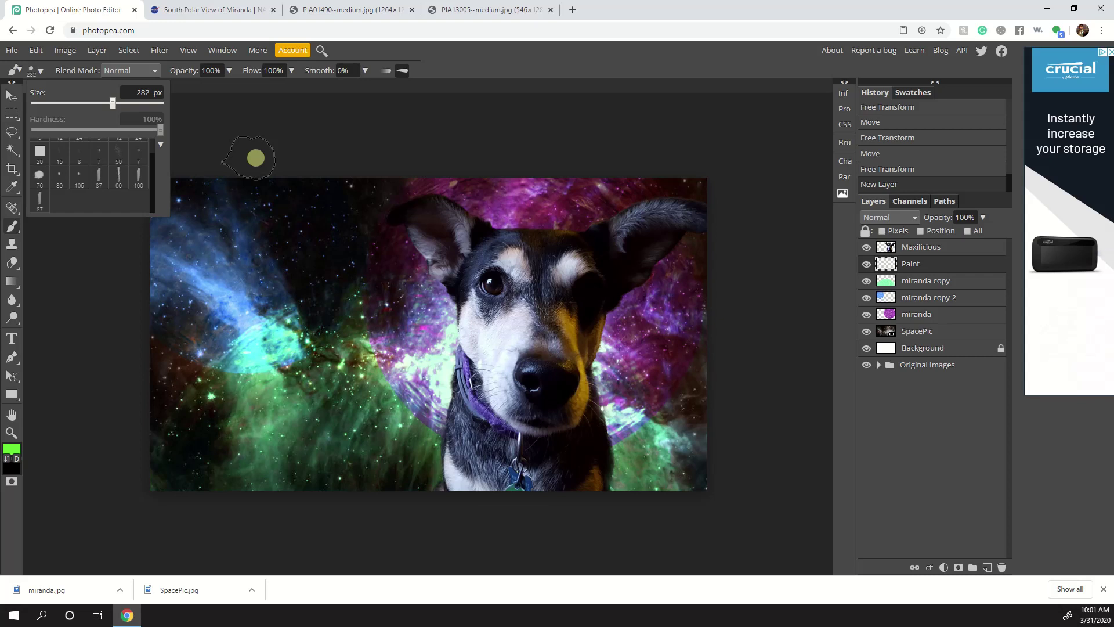
# - Paint large magenta (ff00ff) blotches over the space background beside the dog on the Paint layer
pyautogui.click(17, 453)
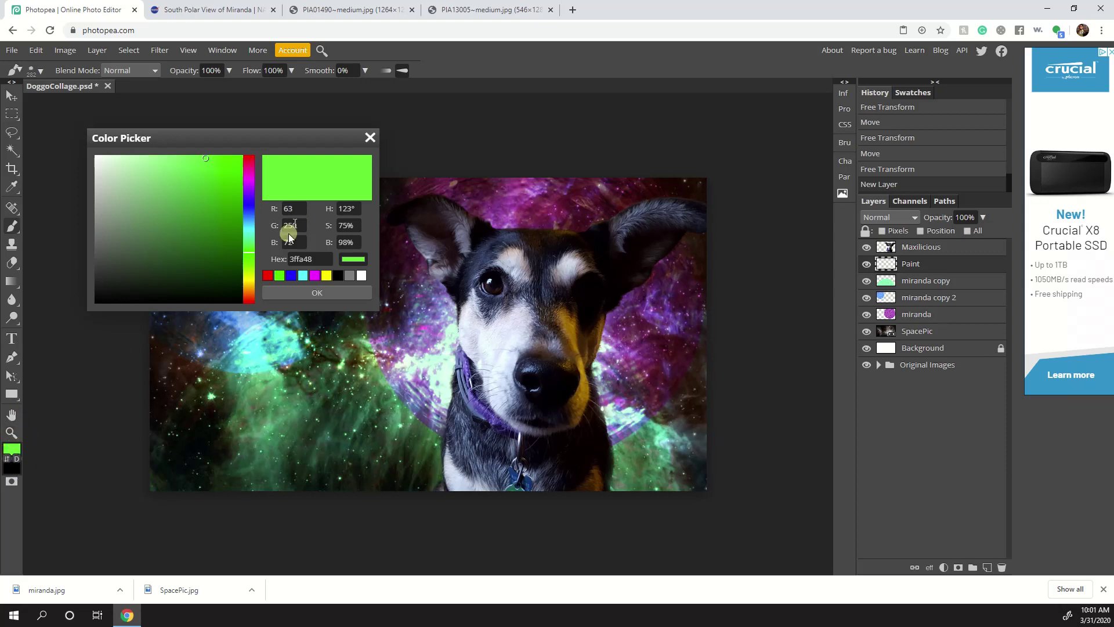
pyautogui.click(314, 276)
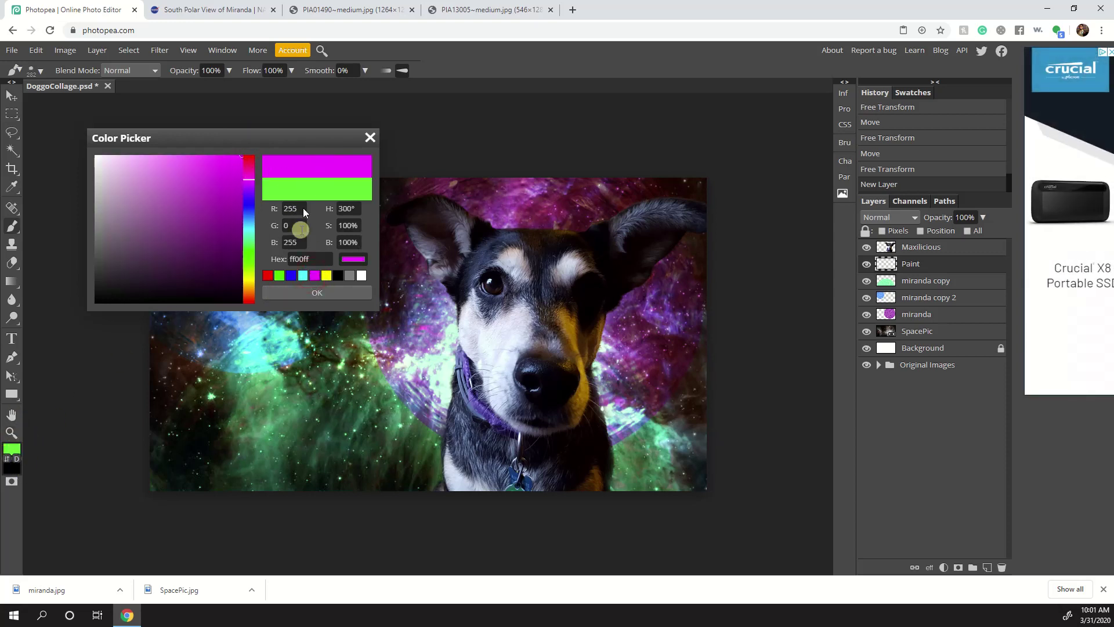
pyautogui.click(329, 292)
pyautogui.moveTo(383, 224)
pyautogui.mouseDown()
pyautogui.moveTo(287, 258)
pyautogui.moveTo(425, 278)
pyautogui.moveTo(301, 327)
pyautogui.moveTo(220, 375)
pyautogui.moveTo(250, 407)
pyautogui.moveTo(383, 359)
pyautogui.moveTo(375, 426)
pyautogui.moveTo(329, 426)
pyautogui.moveTo(355, 428)
pyautogui.moveTo(418, 388)
pyautogui.moveTo(398, 292)
pyautogui.moveTo(453, 334)
pyautogui.mouseUp()
pyautogui.click(207, 207)
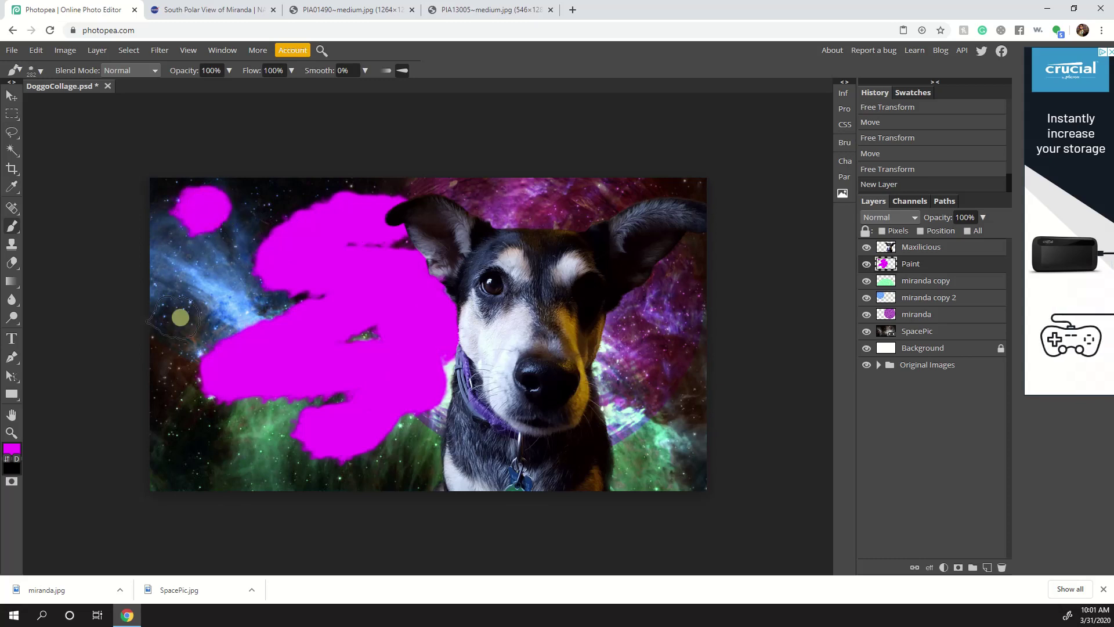
# - Paint bright green (00ff00) strokes on both sides of the dog and along the lower-left background
pyautogui.click(14, 447)
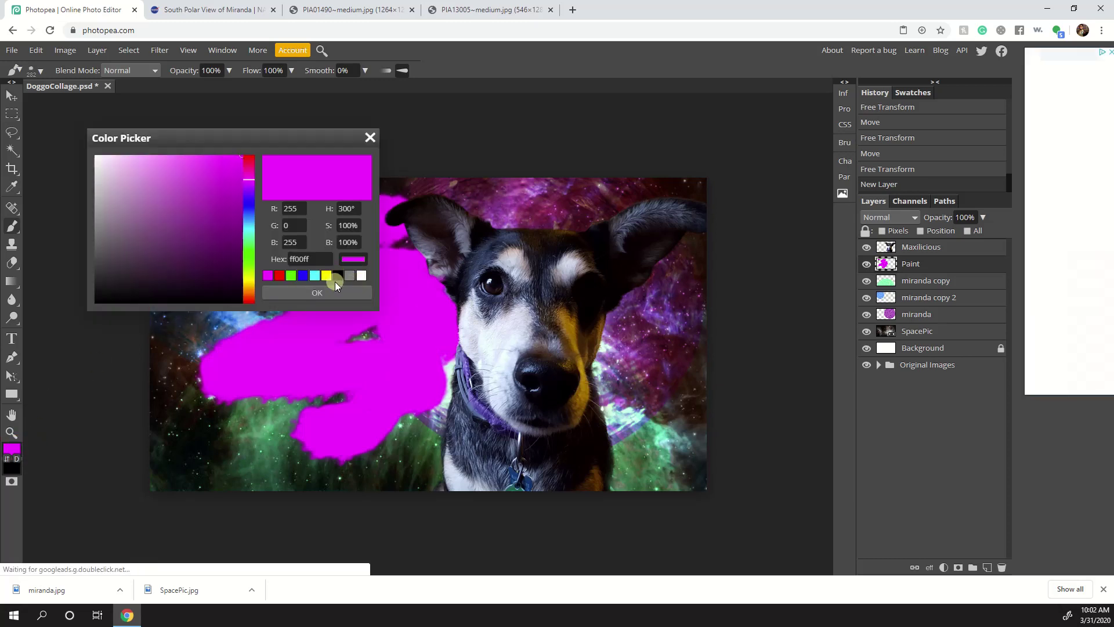
pyautogui.click(291, 277)
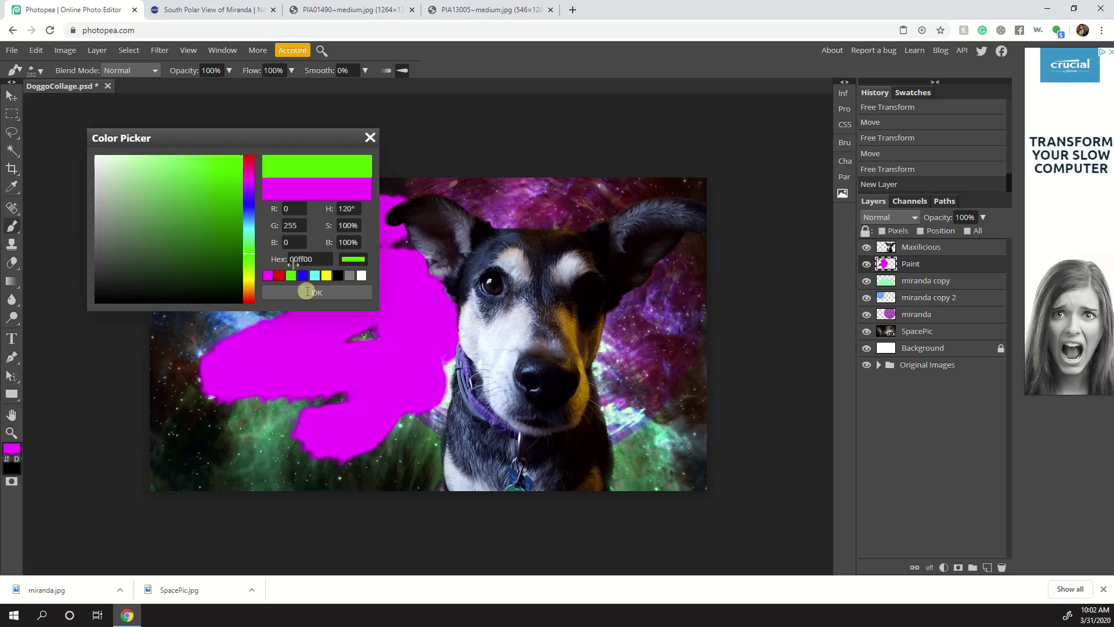
pyautogui.click(336, 298)
pyautogui.moveTo(419, 283); pyautogui.dragTo(444, 274)
pyautogui.moveTo(646, 275); pyautogui.dragTo(642, 282)
pyautogui.moveTo(675, 362)
pyautogui.mouseDown()
pyautogui.moveTo(591, 365)
pyautogui.moveTo(583, 423)
pyautogui.moveTo(675, 425)
pyautogui.mouseUp()
pyautogui.moveTo(246, 425)
pyautogui.mouseDown()
pyautogui.moveTo(175, 439)
pyautogui.moveTo(173, 454)
pyautogui.moveTo(225, 458)
pyautogui.moveTo(294, 413)
pyautogui.moveTo(355, 419)
pyautogui.mouseUp()
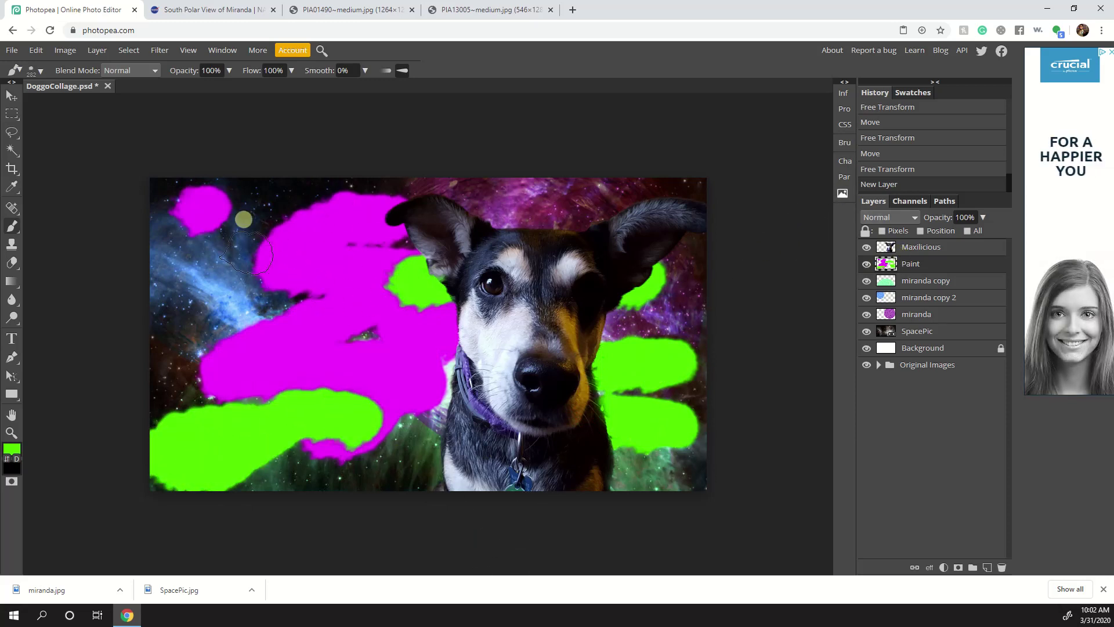
pyautogui.moveTo(223, 293); pyautogui.dragTo(192, 309)
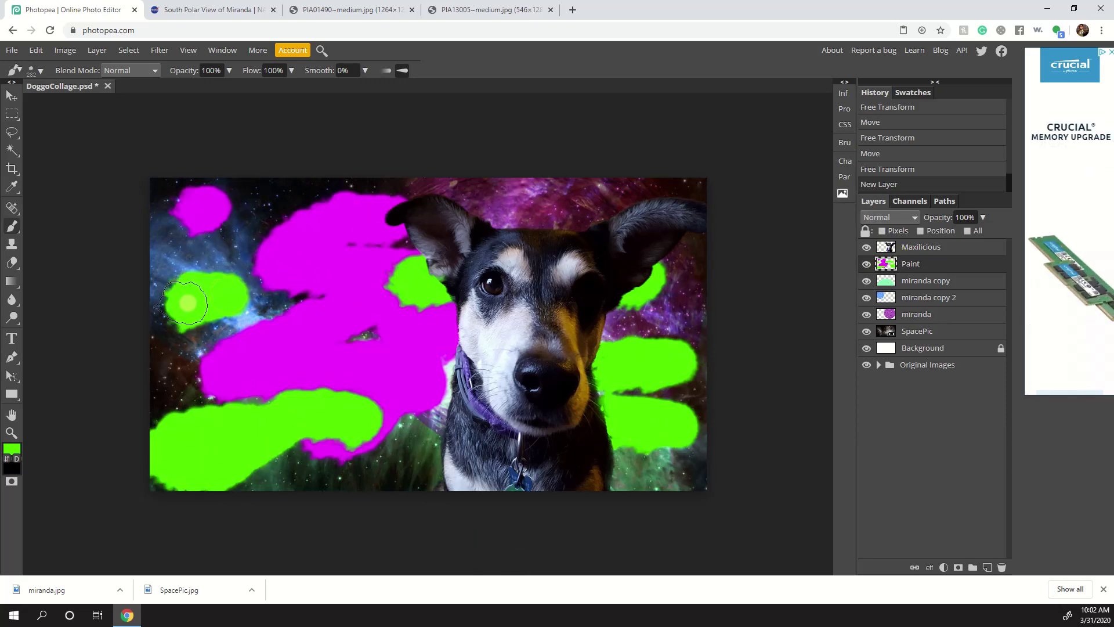
# - Paint blue-violet (4f4be0) strokes above the dog's head, beside its chest and across the left background
pyautogui.click(16, 448)
pyautogui.click(247, 204)
pyautogui.moveTo(229, 183)
pyautogui.mouseDown()
pyautogui.moveTo(180, 147)
pyautogui.moveTo(199, 182)
pyautogui.moveTo(193, 172)
pyautogui.mouseUp()
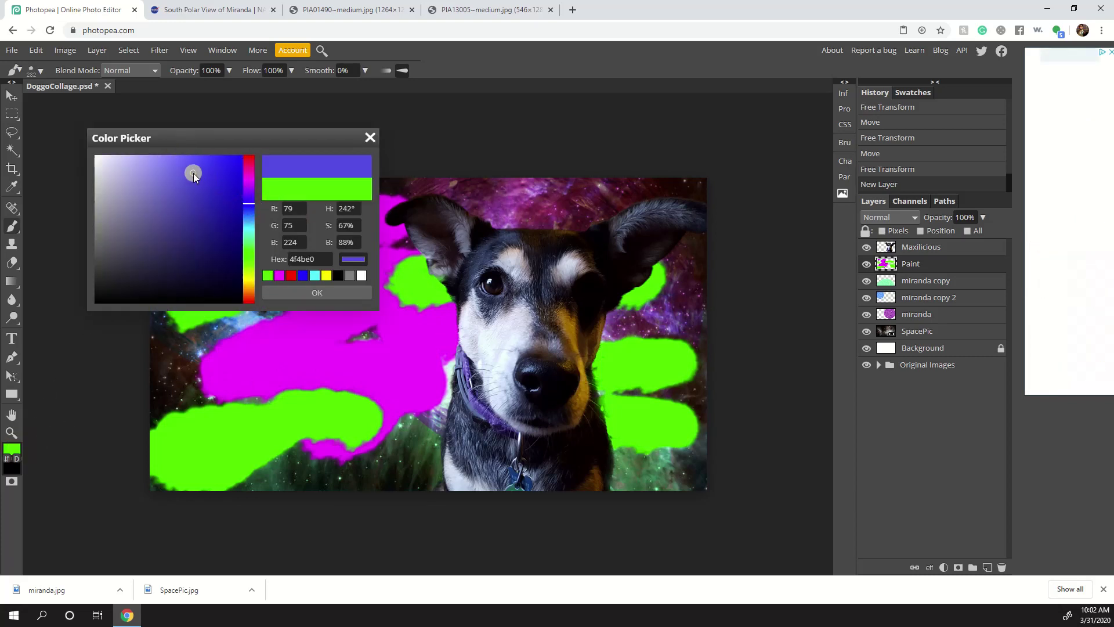
pyautogui.click(316, 291)
pyautogui.moveTo(503, 207)
pyautogui.mouseDown()
pyautogui.moveTo(644, 187)
pyautogui.moveTo(620, 229)
pyautogui.mouseUp()
pyautogui.moveTo(434, 448)
pyautogui.mouseDown()
pyautogui.moveTo(375, 421)
pyautogui.moveTo(426, 406)
pyautogui.mouseUp()
pyautogui.moveTo(271, 323); pyautogui.dragTo(186, 356)
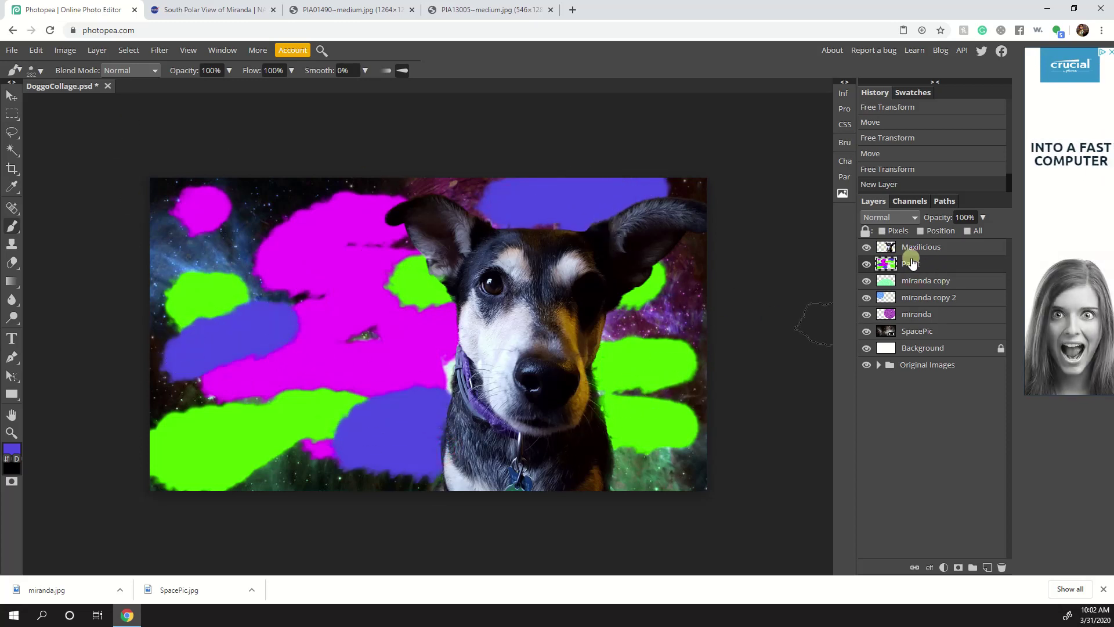
# - Set the Paint layer's blend mode to Overlay
pyautogui.click(896, 221)
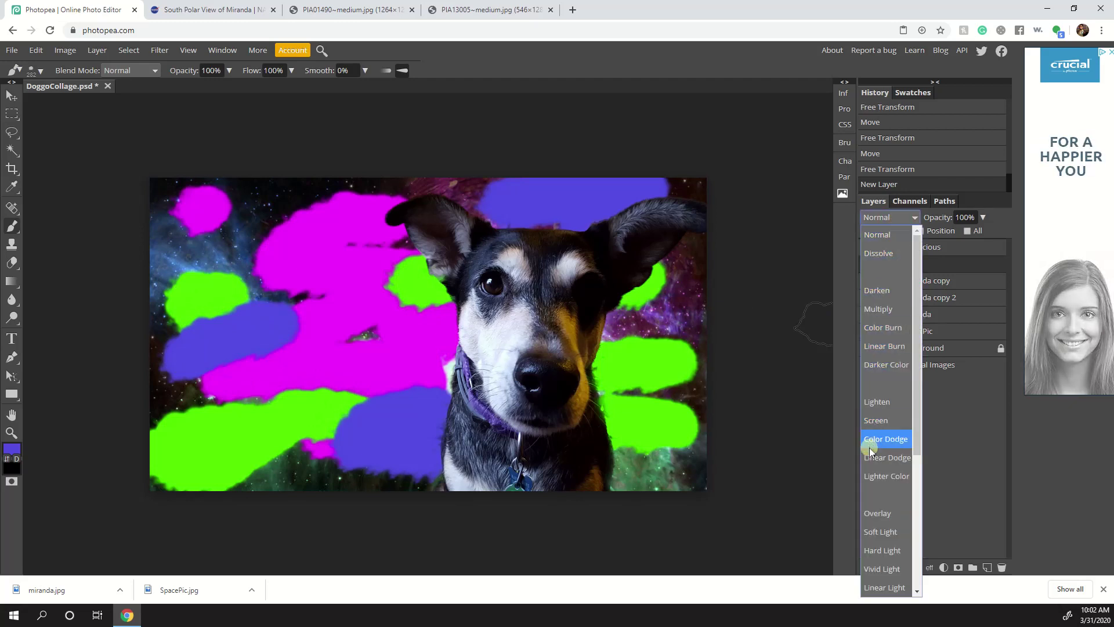
pyautogui.click(876, 513)
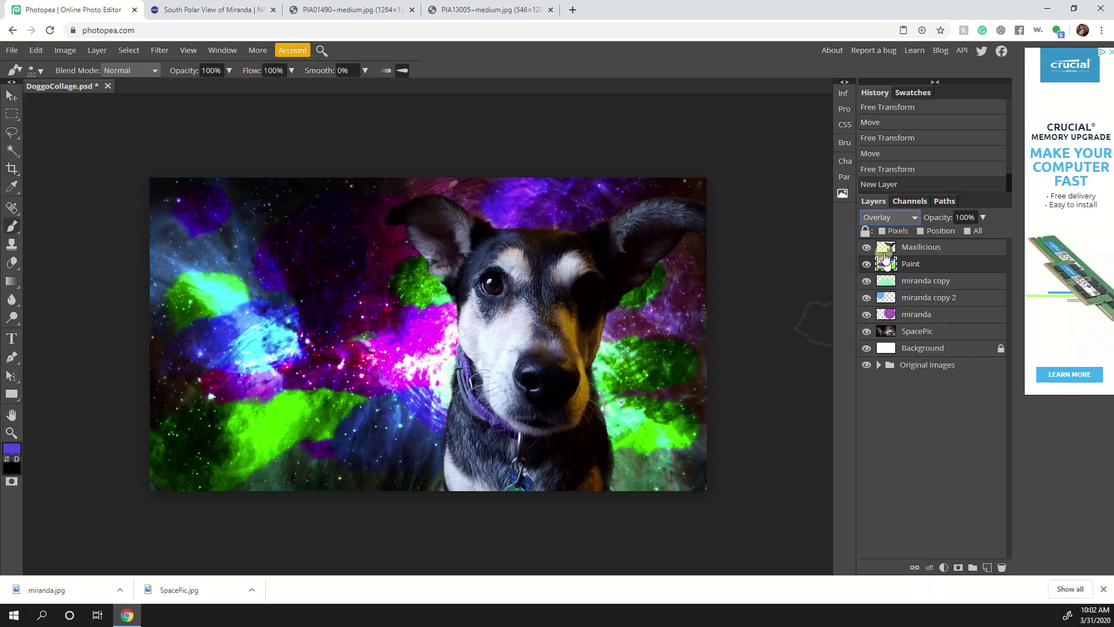
# - Try Vivid Light, Linear Light, Hard Light and Pin Light blending on the Paint layer, then return it to Overlay
pyautogui.click(888, 220)
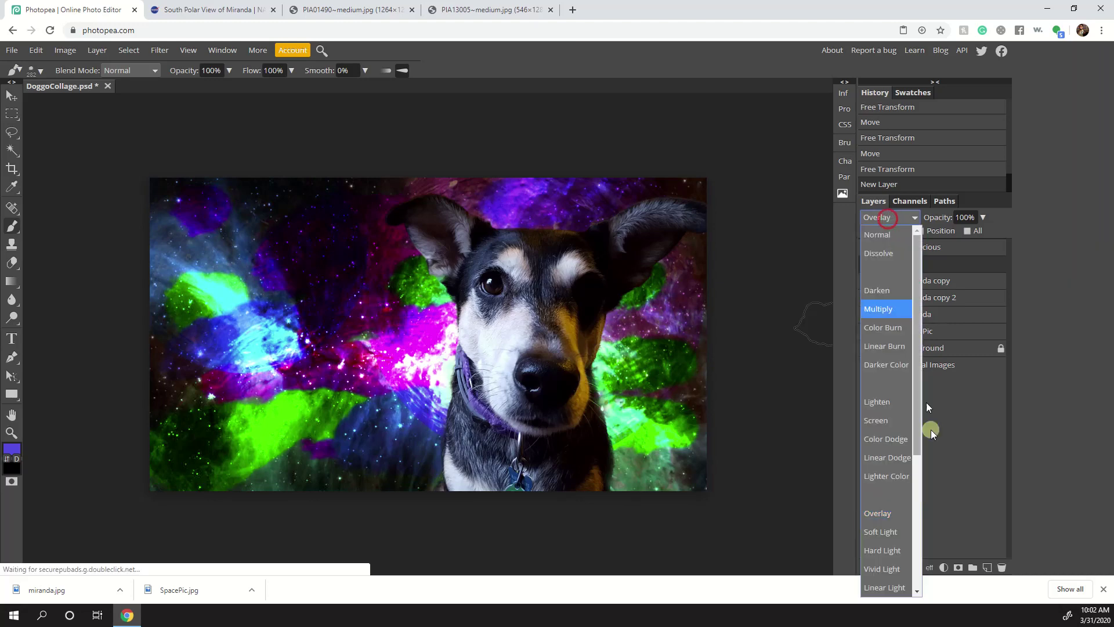
pyautogui.click(881, 569)
pyautogui.click(899, 218)
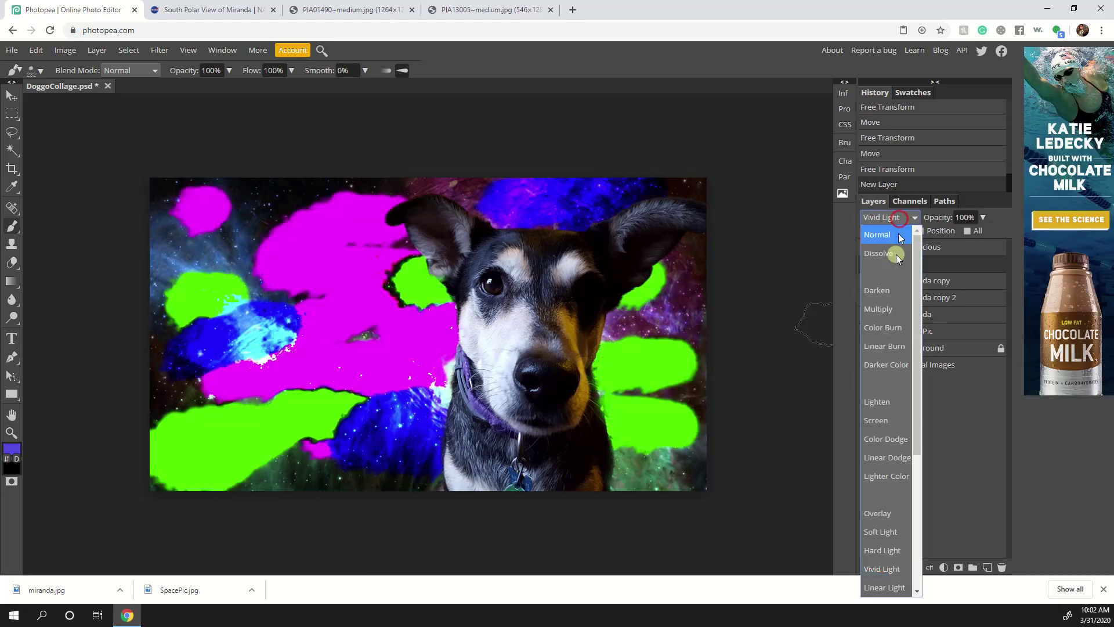
pyautogui.click(890, 588)
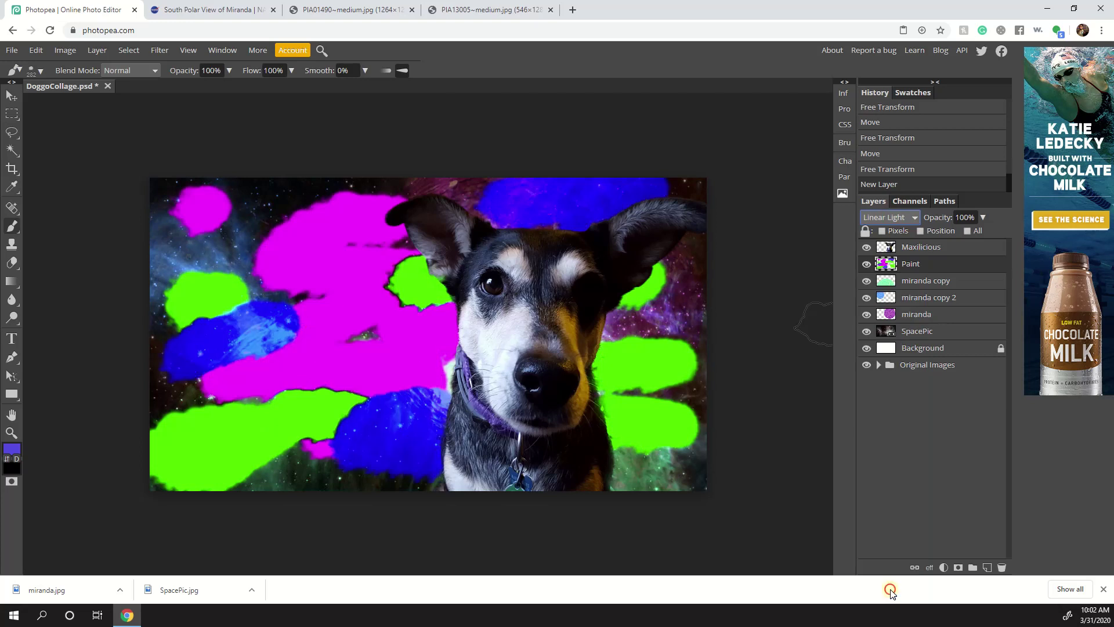
pyautogui.click(901, 222)
pyautogui.click(886, 554)
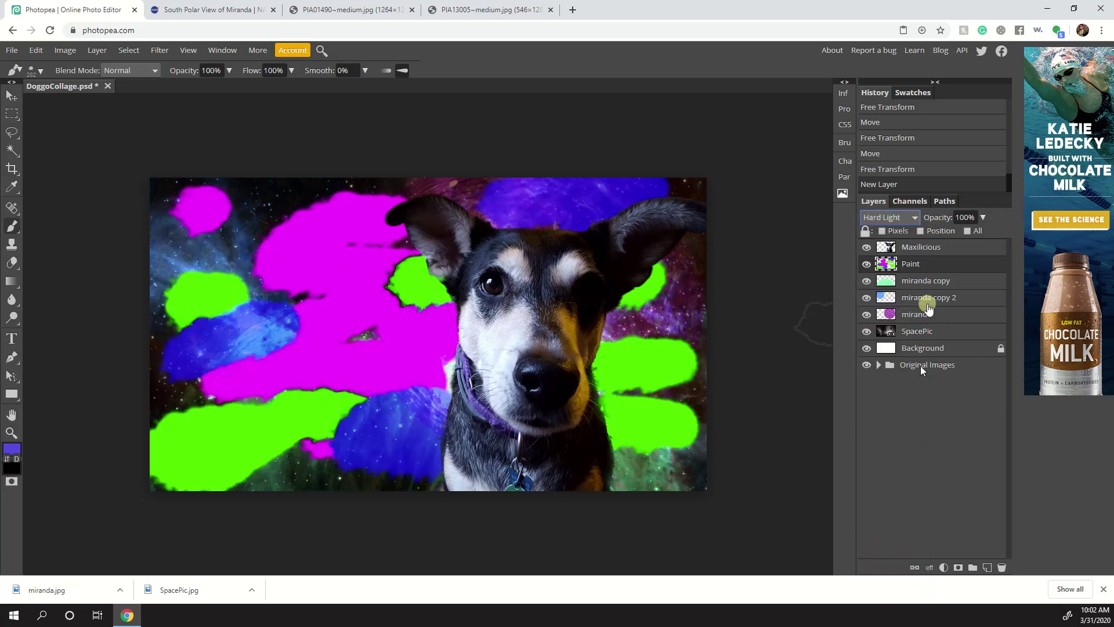
pyautogui.click(906, 219)
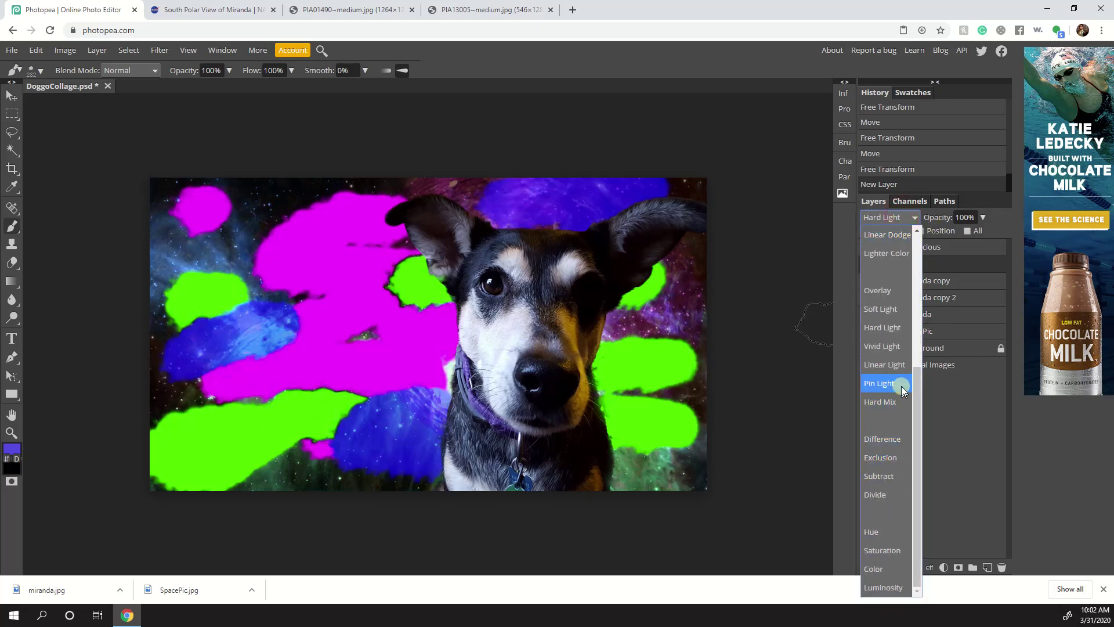
pyautogui.click(900, 384)
pyautogui.click(903, 221)
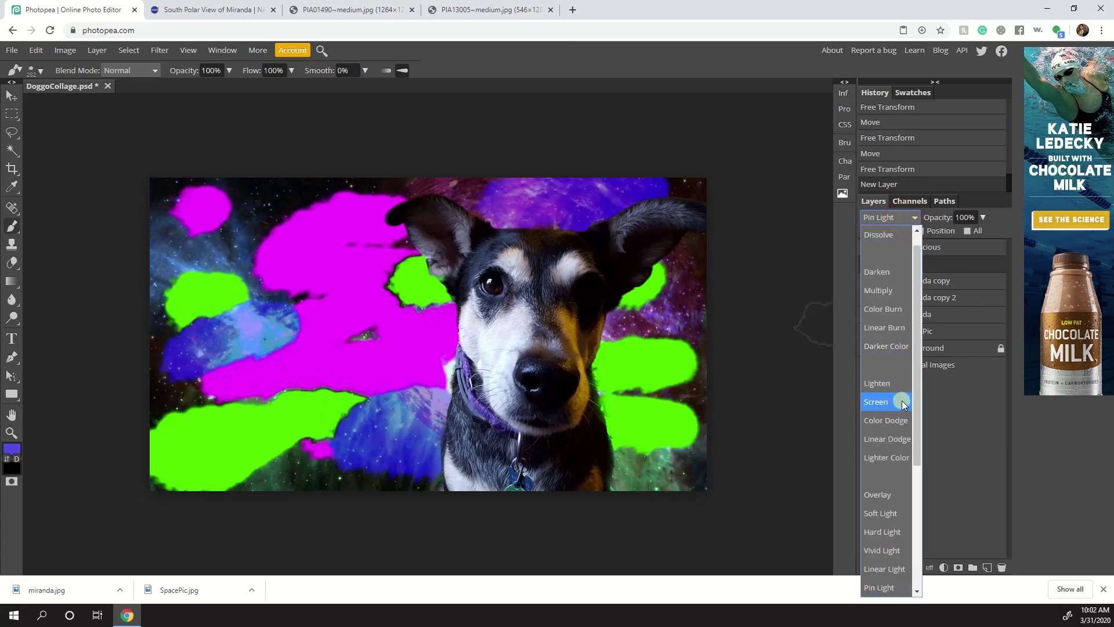
pyautogui.click(895, 494)
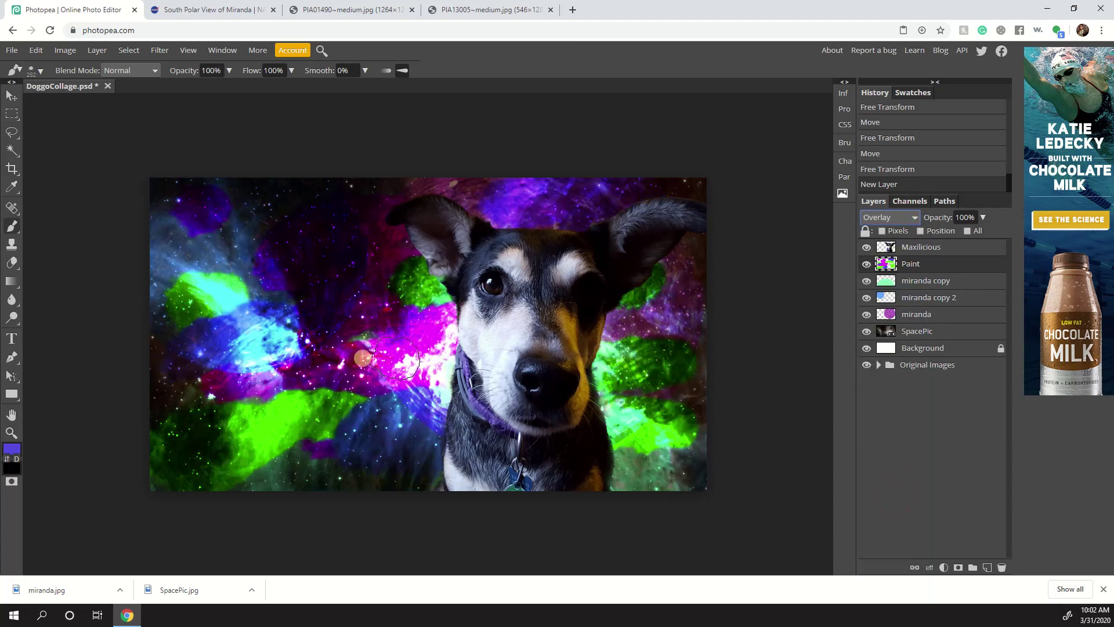
# - Brush more blue-violet over the upper-left part of the space background
pyautogui.moveTo(273, 210); pyautogui.dragTo(174, 186)
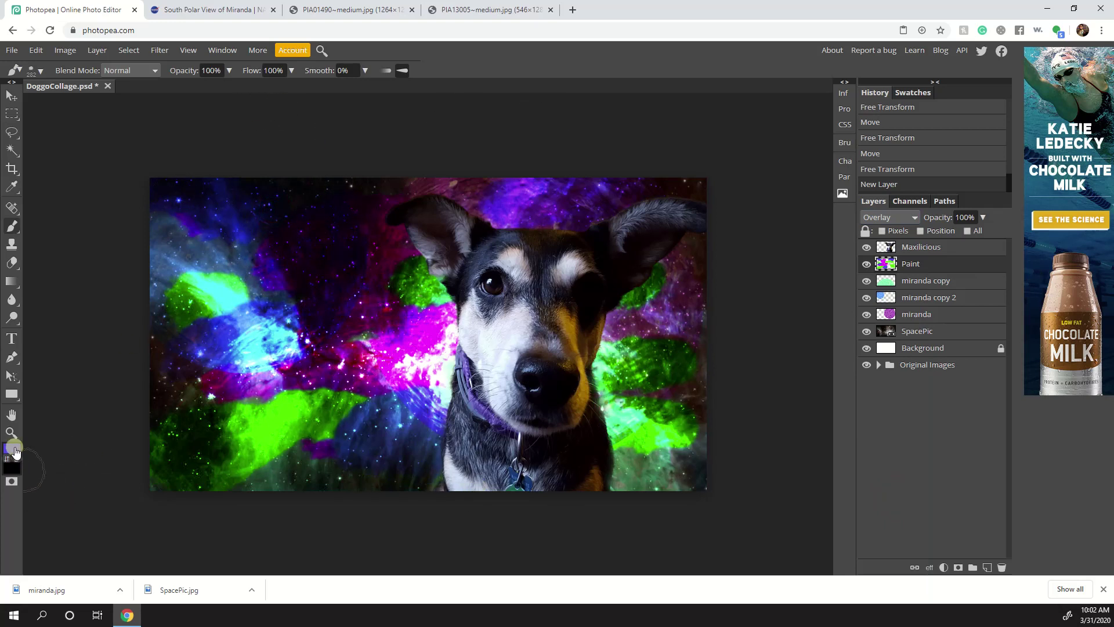
pyautogui.click(14, 449)
pyautogui.click(337, 280)
pyautogui.click(370, 137)
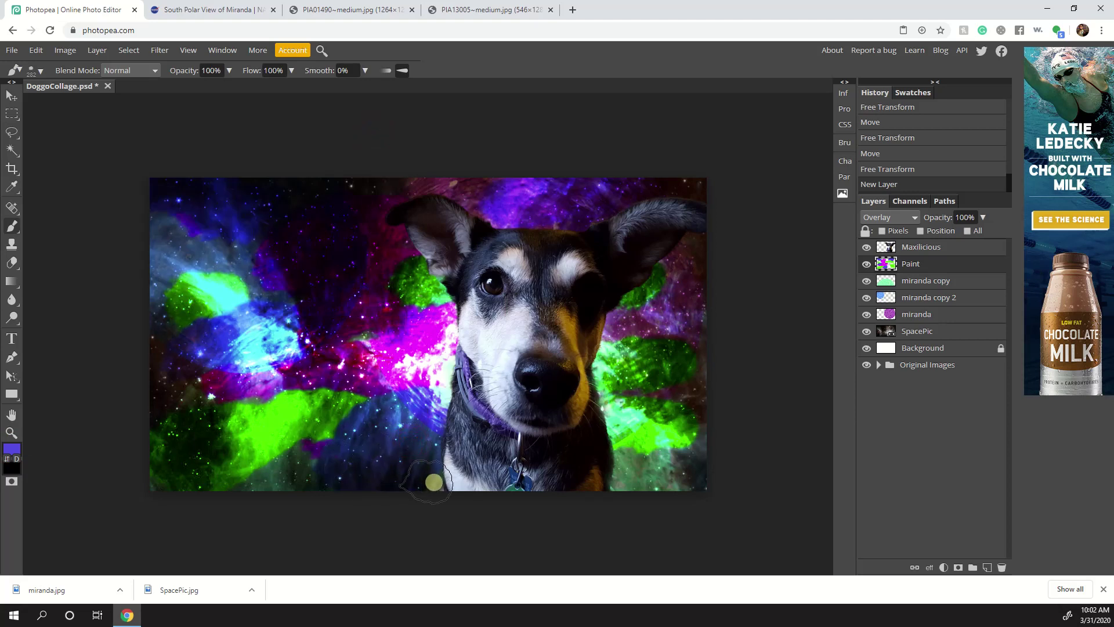
# - Brush further blue-violet strokes beside the dog's left-hand ear and over the left part of the background
pyautogui.moveTo(352, 206)
pyautogui.mouseDown()
pyautogui.moveTo(324, 195)
pyautogui.moveTo(340, 238)
pyautogui.moveTo(385, 254)
pyautogui.mouseUp()
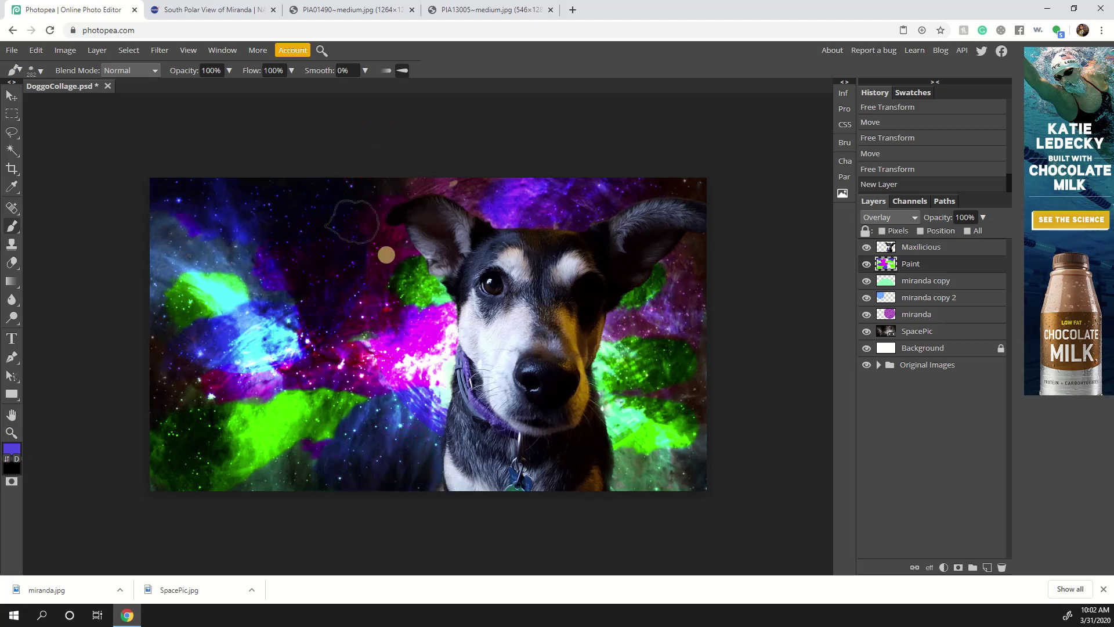
pyautogui.moveTo(201, 326); pyautogui.dragTo(179, 339)
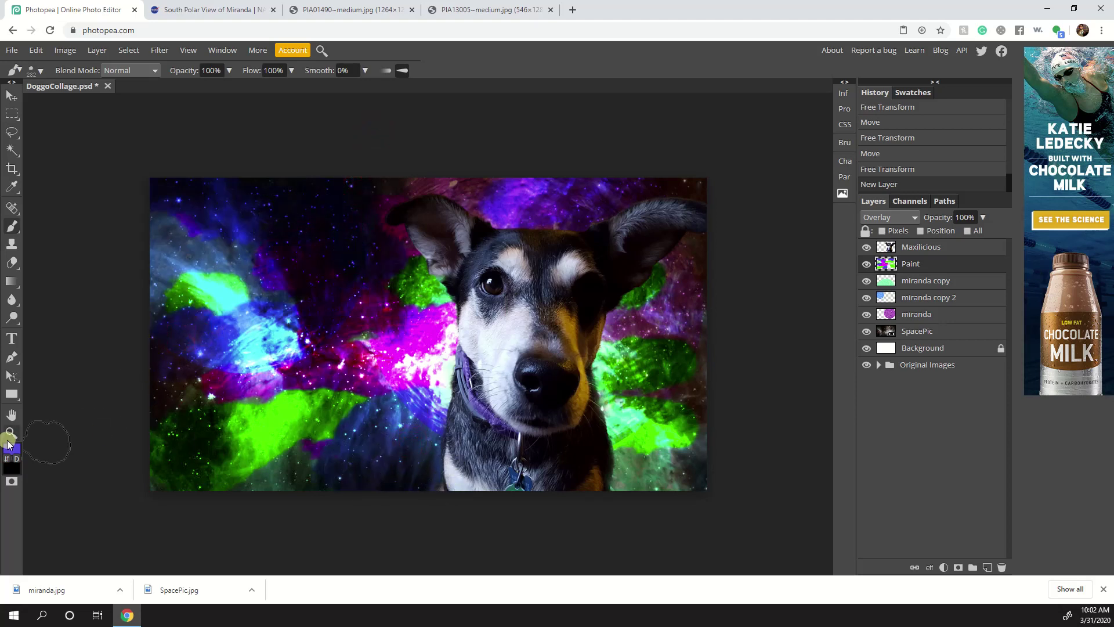
# - Paint a yellow (ffff00) stroke along the left edge of the background, below the blue nebula
pyautogui.click(12, 449)
pyautogui.click(338, 275)
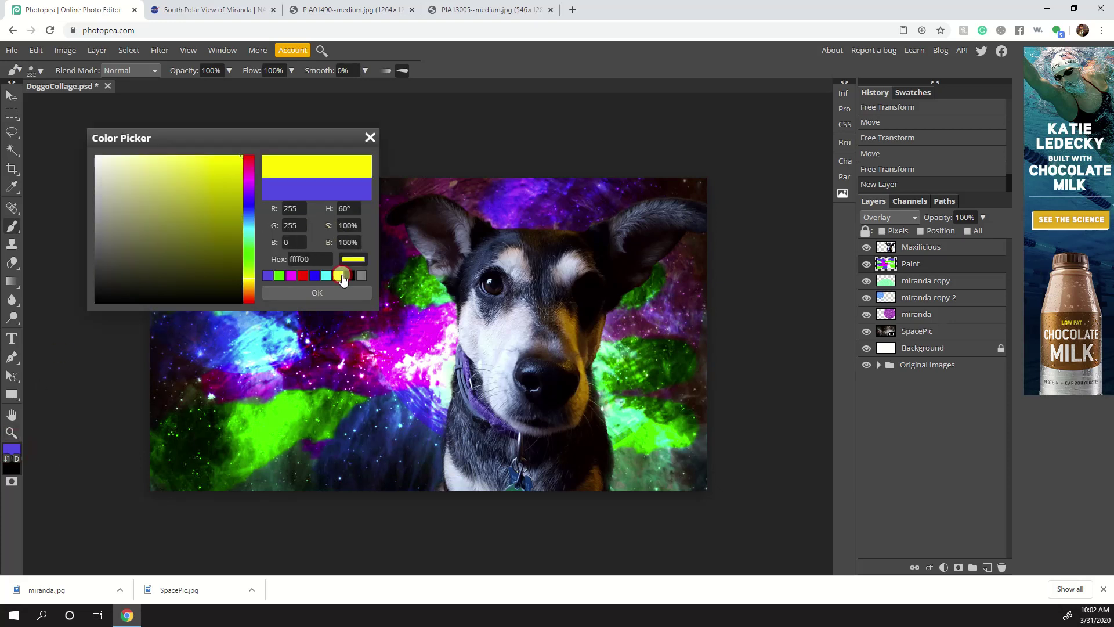
pyautogui.click(317, 292)
pyautogui.moveTo(190, 357); pyautogui.dragTo(191, 396)
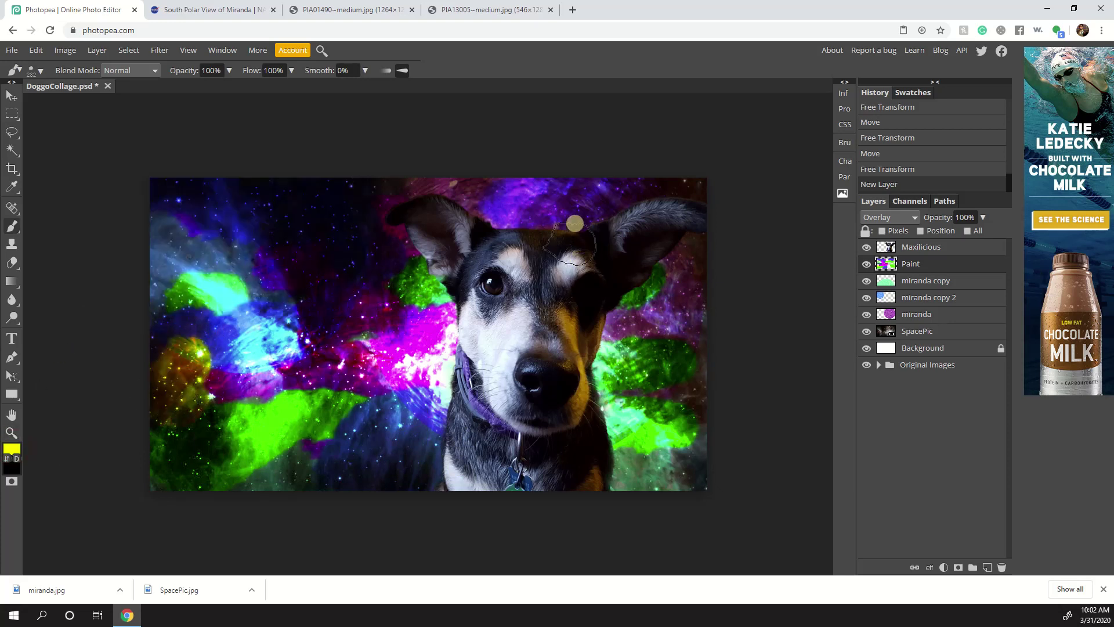
# - Paint yellow strokes over the background above the dog's head, at upper left, beside its right-hand ear, and along the lower edge
pyautogui.moveTo(517, 169); pyautogui.dragTo(439, 174)
pyautogui.moveTo(347, 188)
pyautogui.mouseDown()
pyautogui.moveTo(310, 202)
pyautogui.moveTo(319, 297)
pyautogui.mouseUp()
pyautogui.moveTo(693, 299); pyautogui.dragTo(635, 295)
pyautogui.moveTo(687, 485); pyautogui.dragTo(675, 479)
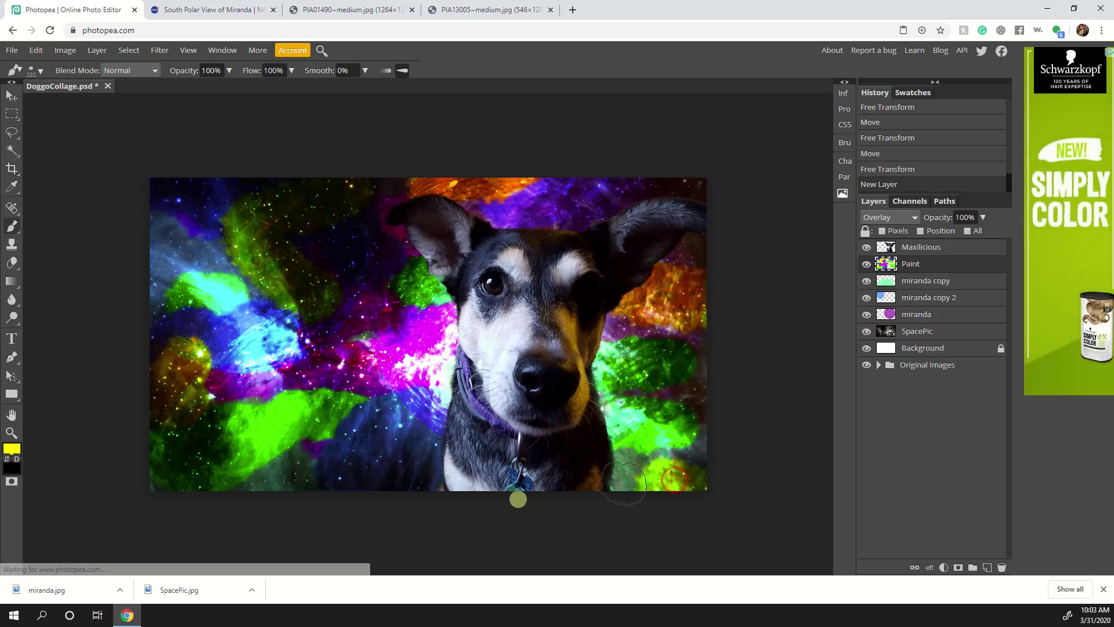
pyautogui.moveTo(366, 473); pyautogui.dragTo(410, 487)
pyautogui.moveTo(269, 454); pyautogui.dragTo(281, 473)
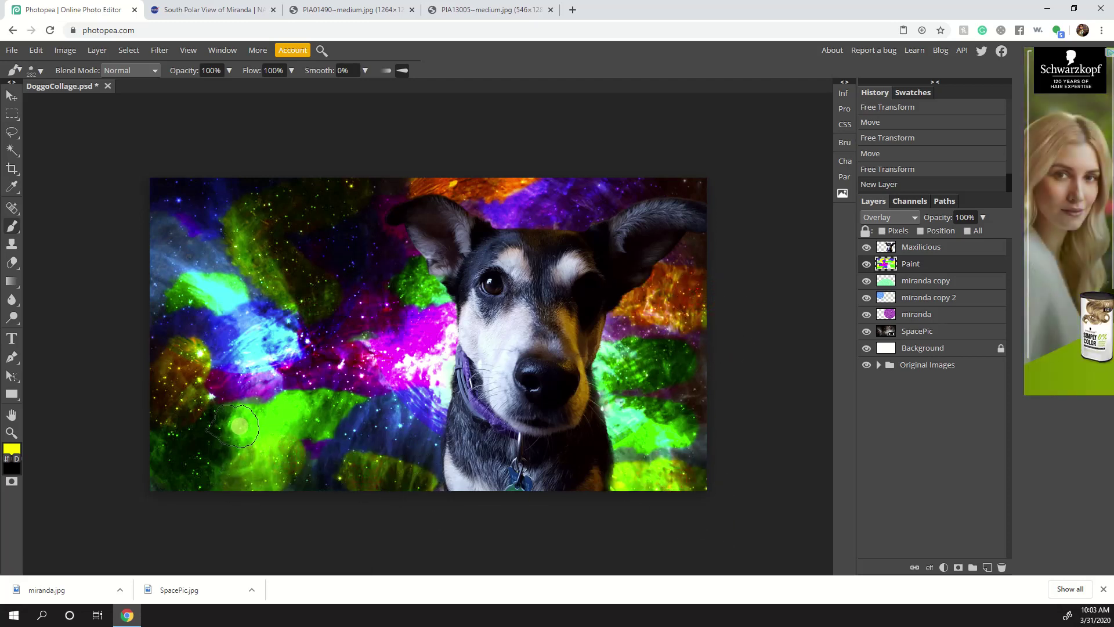
# - Set the brush's blend mode to Color Burn and paint yellow over the background beside the dog's left-hand ear
pyautogui.click(131, 69)
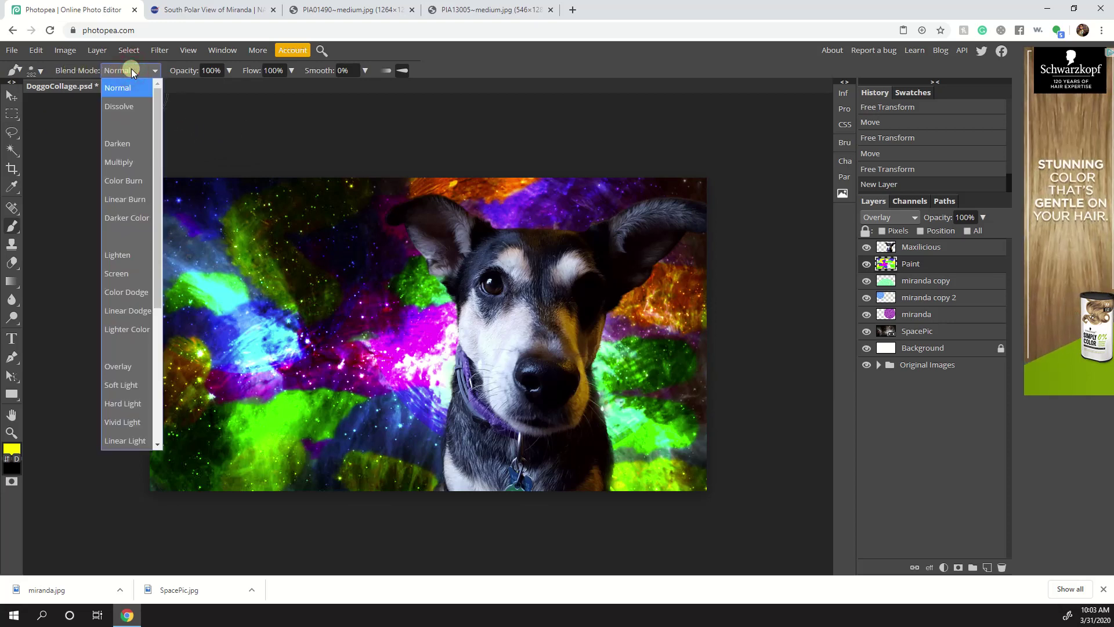
pyautogui.click(138, 180)
pyautogui.moveTo(417, 214)
pyautogui.mouseDown()
pyautogui.moveTo(383, 271)
pyautogui.moveTo(433, 315)
pyautogui.mouseUp()
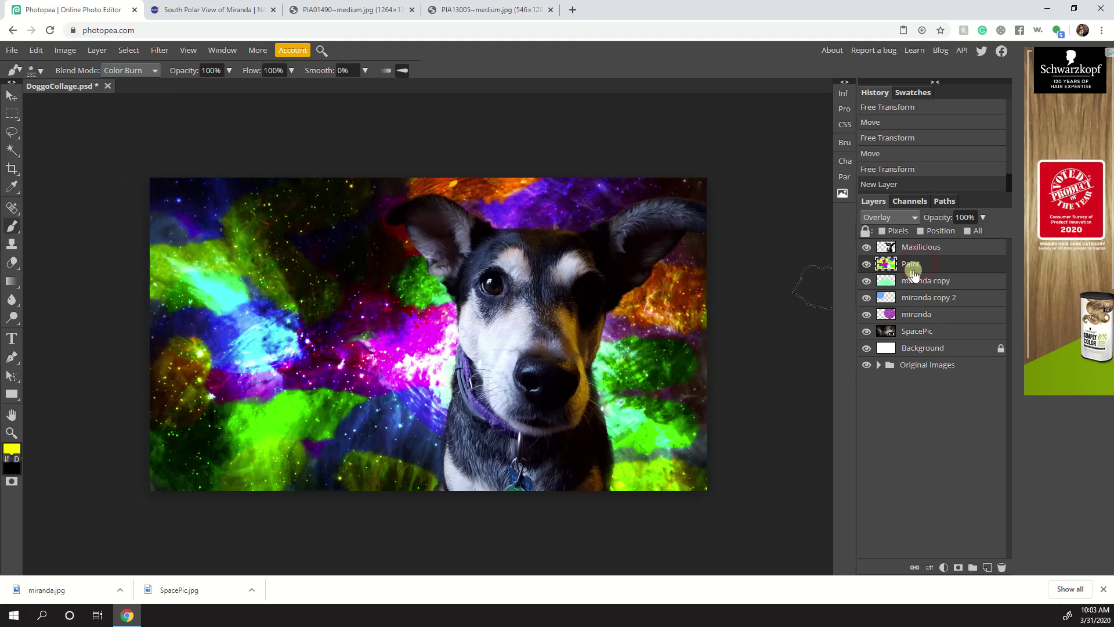
# - Set the Paint layer's blending to Normal and brush more yellow Color Burn strokes over the left half of the background
pyautogui.click(907, 216)
pyautogui.click(898, 230)
pyautogui.moveTo(313, 298)
pyautogui.mouseDown()
pyautogui.moveTo(304, 364)
pyautogui.moveTo(415, 409)
pyautogui.mouseUp()
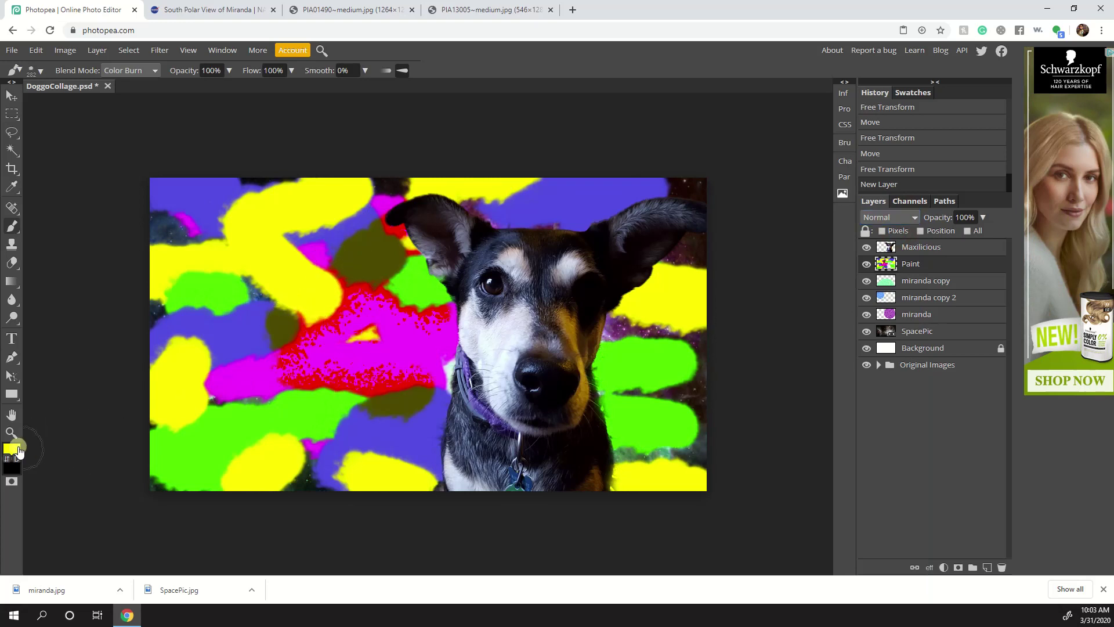
# - Pick magenta (ff00ff) and paint Color Burn strokes over the left part and down the right side of the background
pyautogui.click(12, 448)
pyautogui.click(303, 276)
pyautogui.click(317, 292)
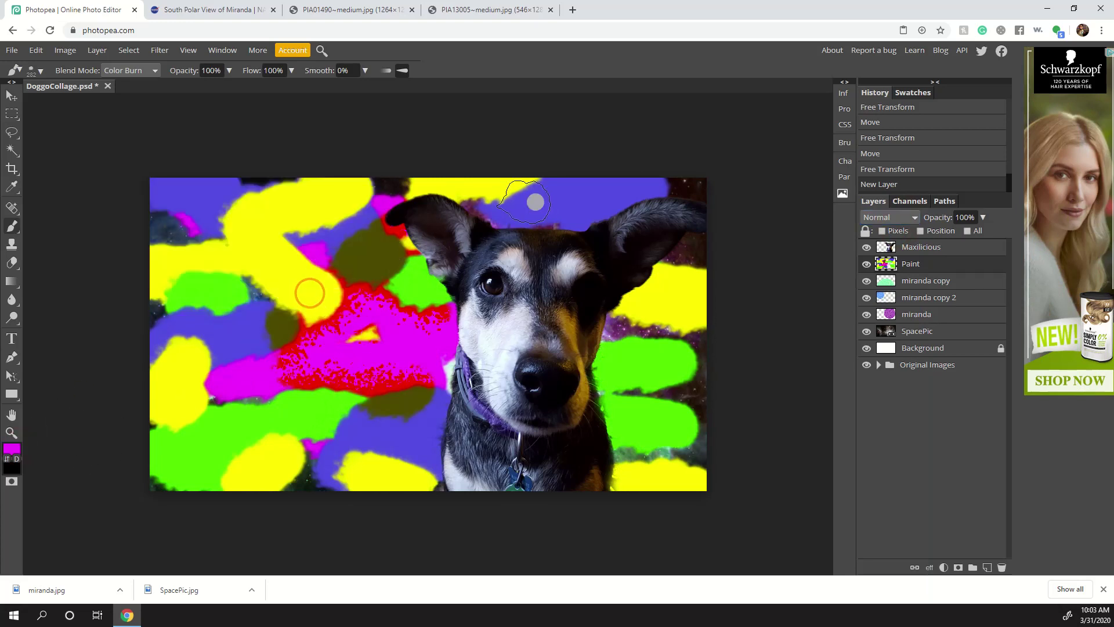
pyautogui.moveTo(621, 329)
pyautogui.mouseDown()
pyautogui.moveTo(660, 324)
pyautogui.moveTo(707, 379)
pyautogui.moveTo(682, 384)
pyautogui.mouseUp()
pyautogui.moveTo(270, 395)
pyautogui.mouseDown()
pyautogui.moveTo(215, 405)
pyautogui.moveTo(287, 433)
pyautogui.moveTo(288, 310)
pyautogui.moveTo(207, 284)
pyautogui.moveTo(247, 401)
pyautogui.mouseUp()
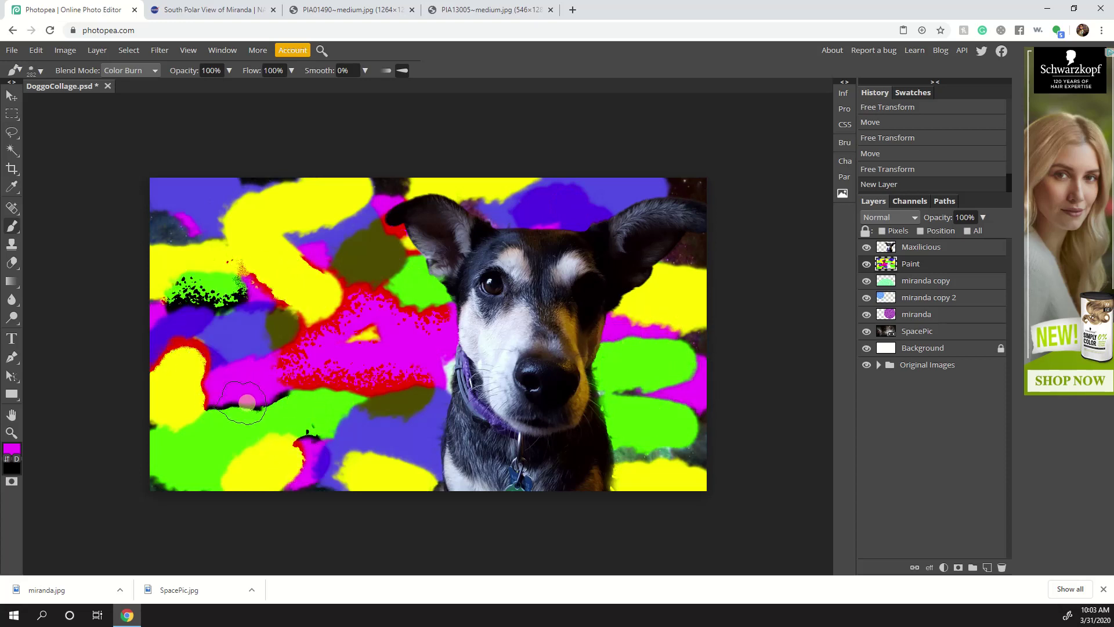
pyautogui.moveTo(630, 377)
pyautogui.mouseDown()
pyautogui.moveTo(686, 402)
pyautogui.moveTo(681, 459)
pyautogui.moveTo(641, 489)
pyautogui.mouseUp()
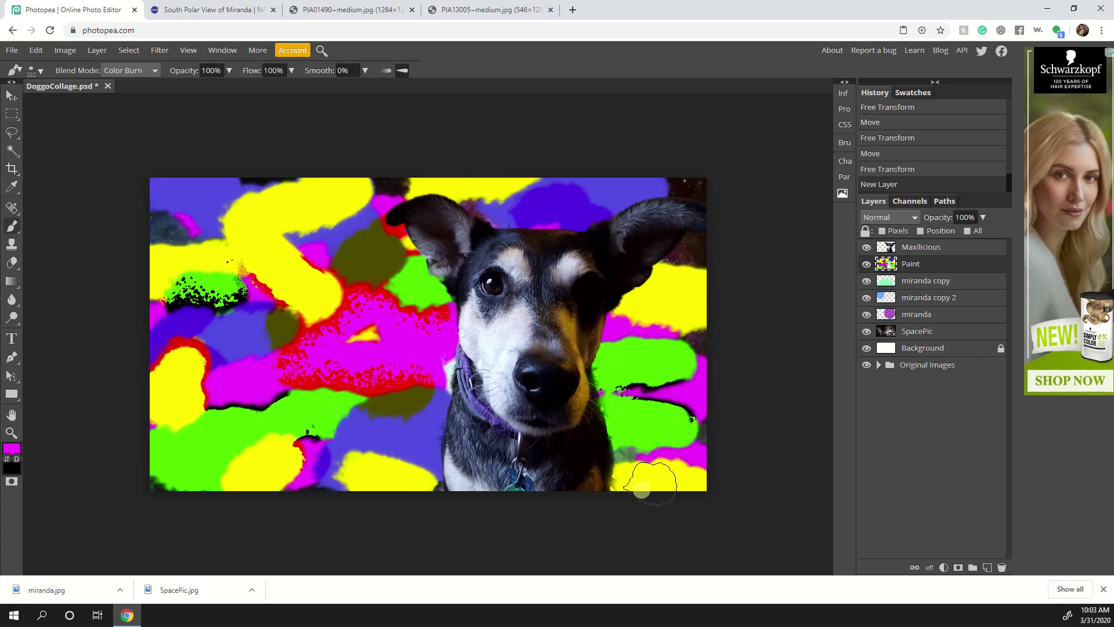
# - Set the brush's blend mode to Linear Burn and paint magenta over the left and lower-left areas of the background
pyautogui.click(123, 68)
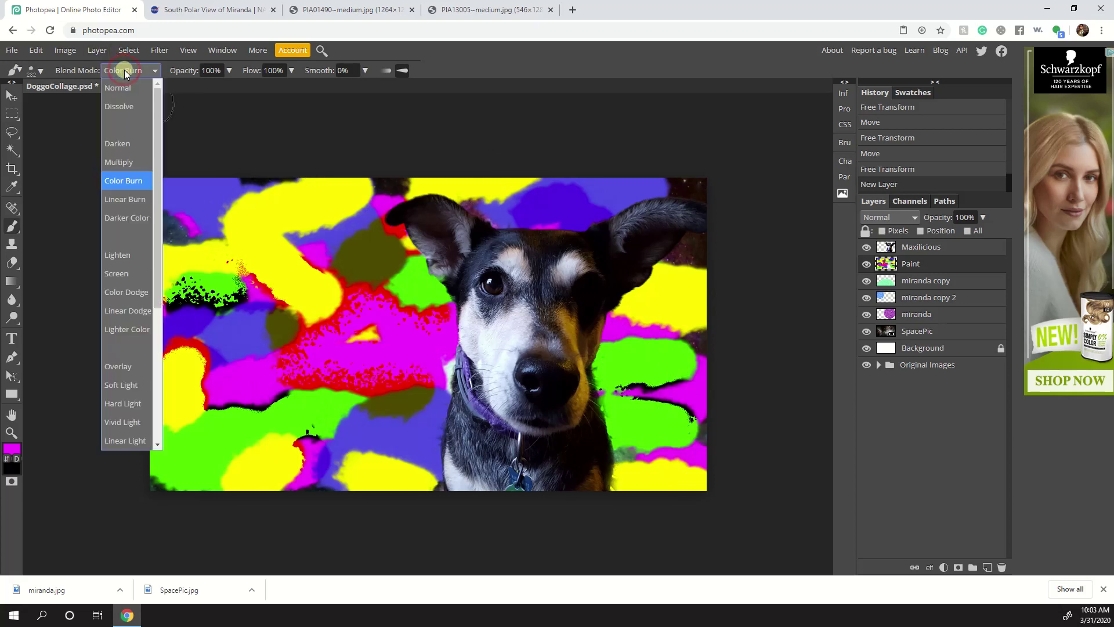
pyautogui.click(137, 194)
pyautogui.moveTo(172, 249); pyautogui.dragTo(226, 291)
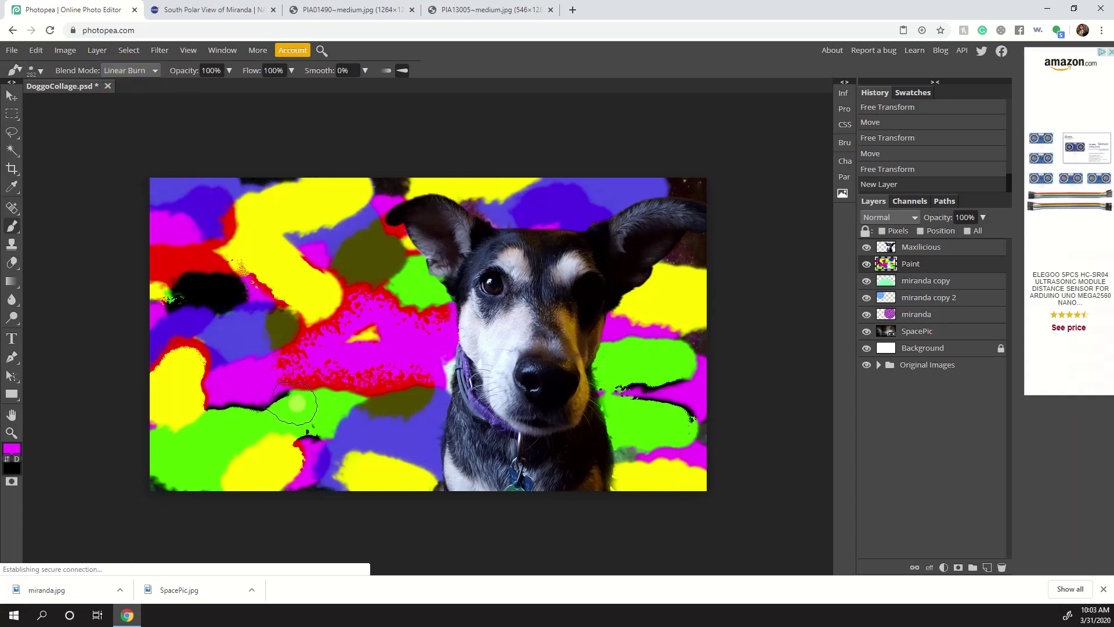
pyautogui.moveTo(285, 408); pyautogui.dragTo(228, 471)
# - Pick a pale yellow (f6f688) and brush it over the centre-left magenta area, the lower left, and the right edge of the background
pyautogui.click(12, 447)
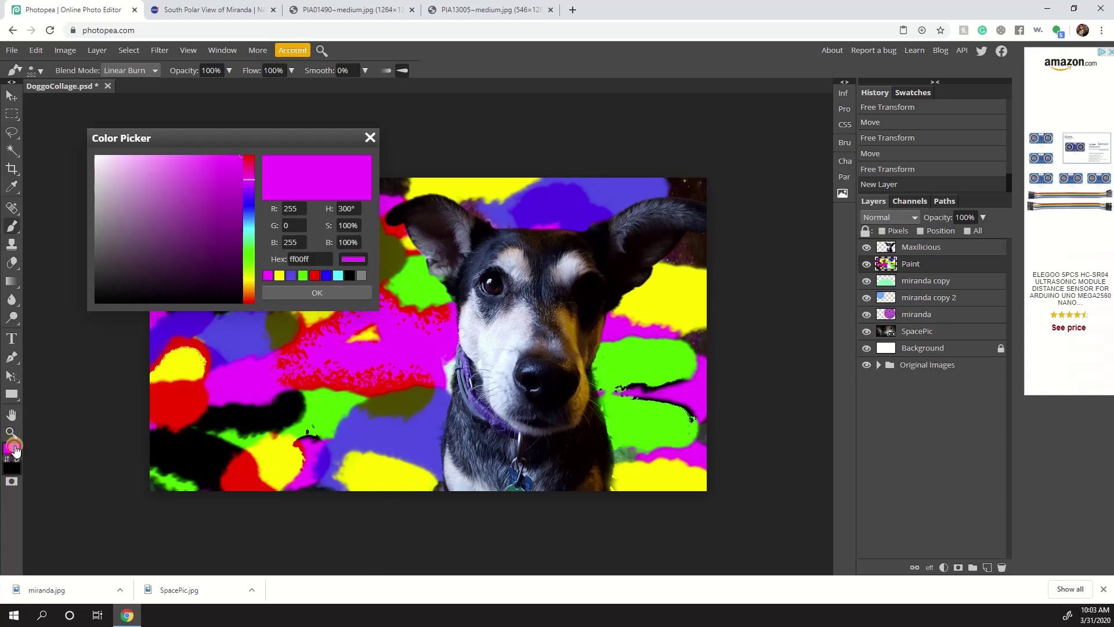
pyautogui.click(280, 276)
pyautogui.click(161, 162)
pyautogui.rightClick(342, 295)
pyautogui.click(317, 297)
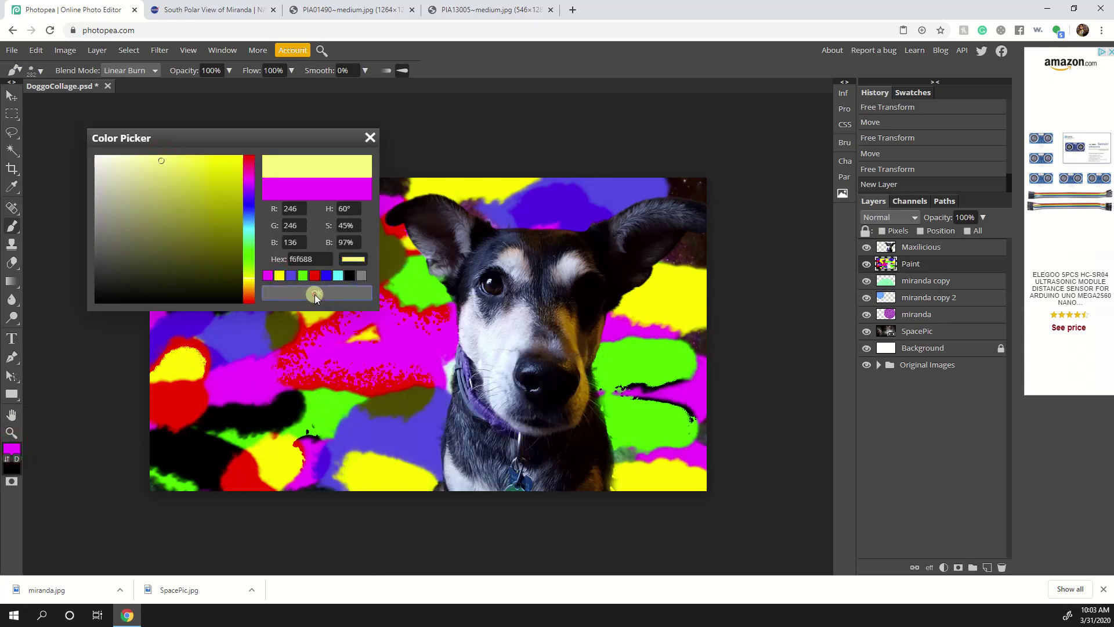
pyautogui.click(314, 294)
pyautogui.moveTo(361, 342); pyautogui.dragTo(282, 364)
pyautogui.moveTo(228, 472)
pyautogui.mouseDown()
pyautogui.moveTo(278, 495)
pyautogui.moveTo(297, 481)
pyautogui.mouseUp()
pyautogui.moveTo(718, 199)
pyautogui.mouseDown()
pyautogui.moveTo(650, 270)
pyautogui.moveTo(665, 386)
pyautogui.mouseUp()
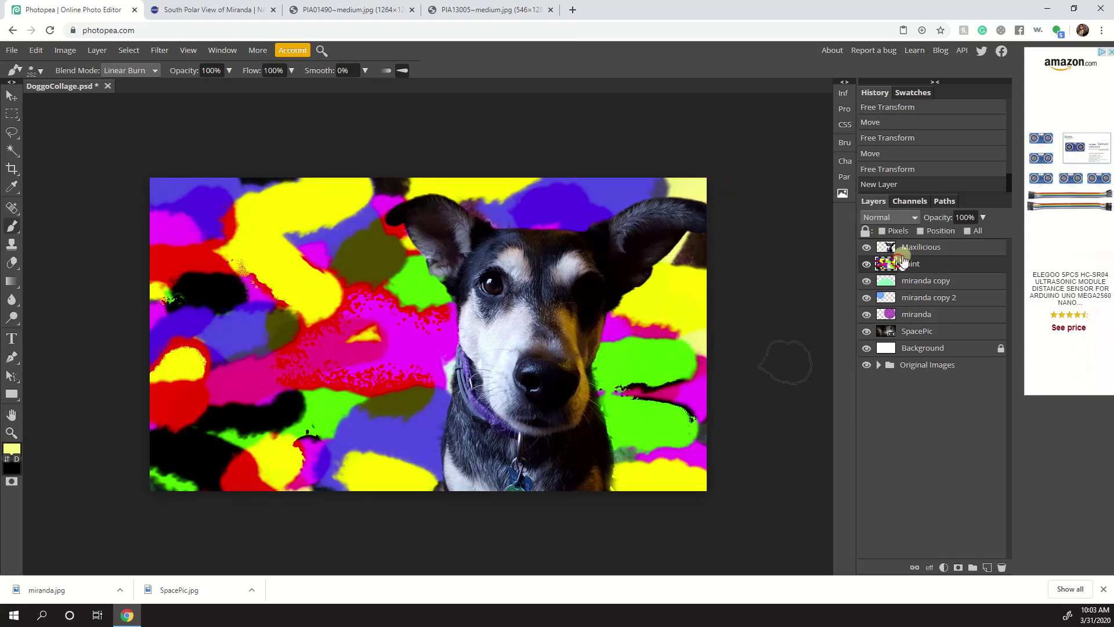
# - Return the Paint layer to Overlay blending and brush pale yellow over the green patches right of the dog
pyautogui.click(894, 219)
pyautogui.click(875, 508)
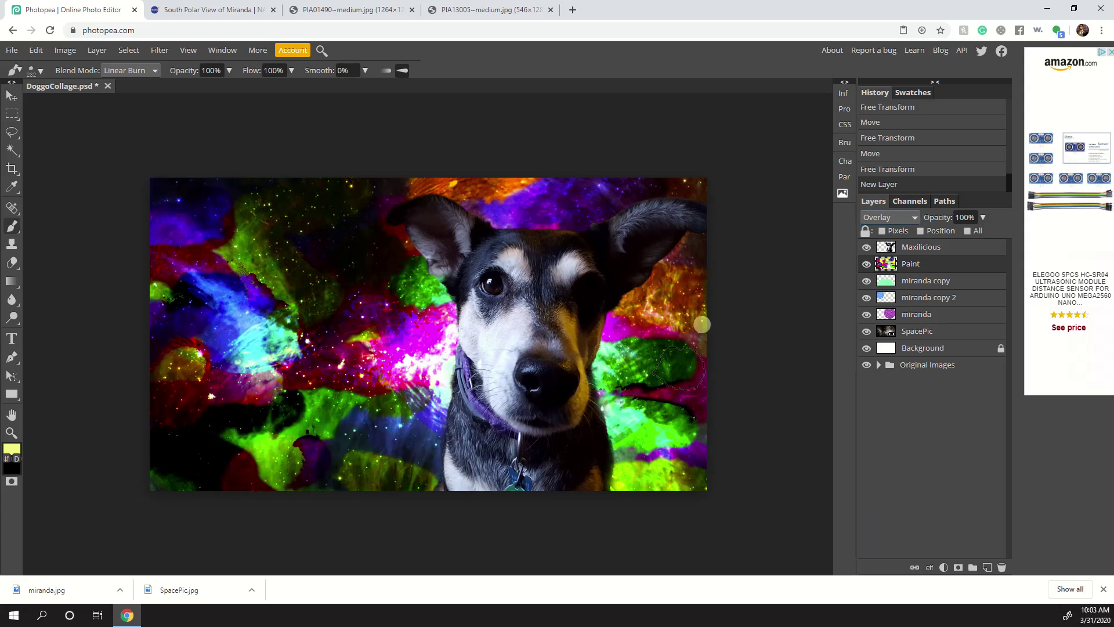
pyautogui.moveTo(601, 395)
pyautogui.mouseDown()
pyautogui.moveTo(631, 431)
pyautogui.moveTo(673, 437)
pyautogui.mouseUp()
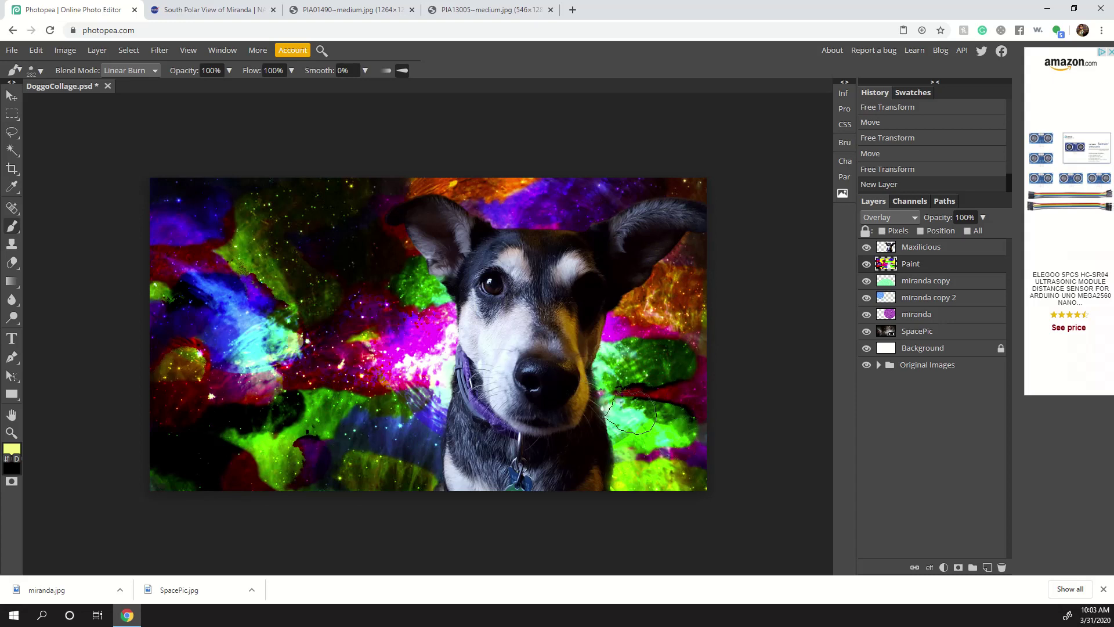
# - Pick a dark blue and paint Linear Burn strokes over the lower-left area and the right edge of the background
pyautogui.click(13, 448)
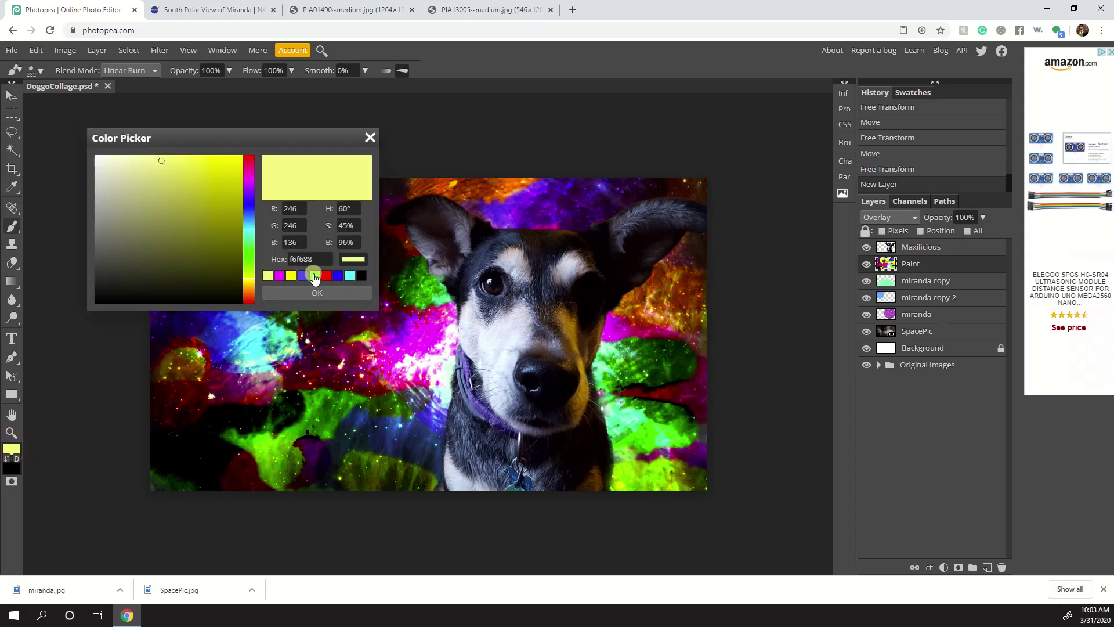
pyautogui.click(305, 276)
pyautogui.moveTo(228, 246); pyautogui.dragTo(239, 234)
pyautogui.click(313, 295)
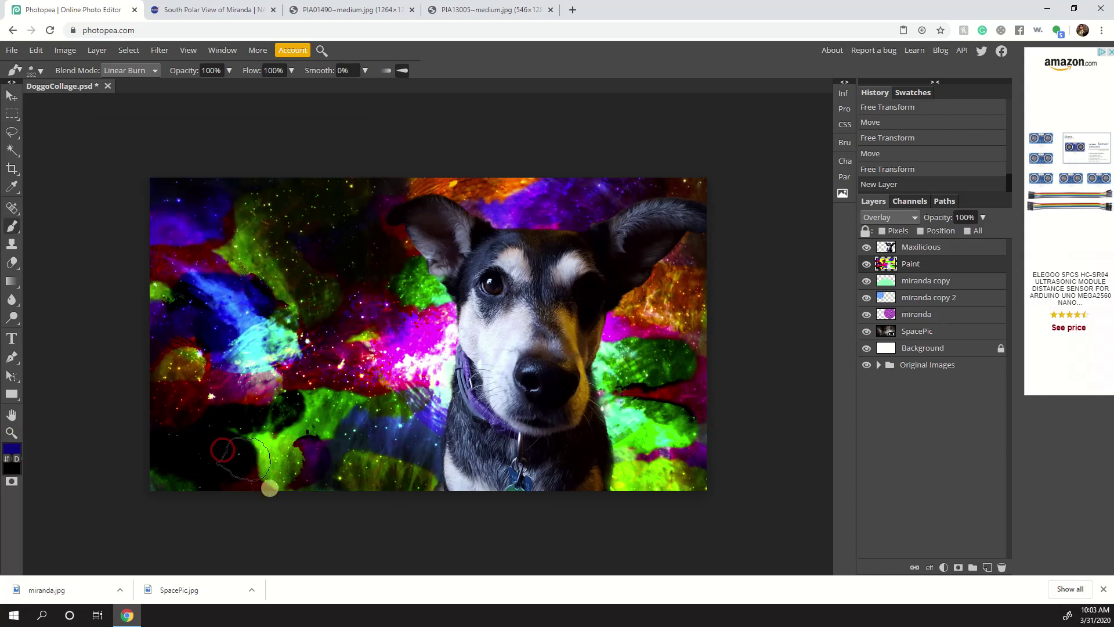
pyautogui.moveTo(690, 338); pyautogui.dragTo(708, 366)
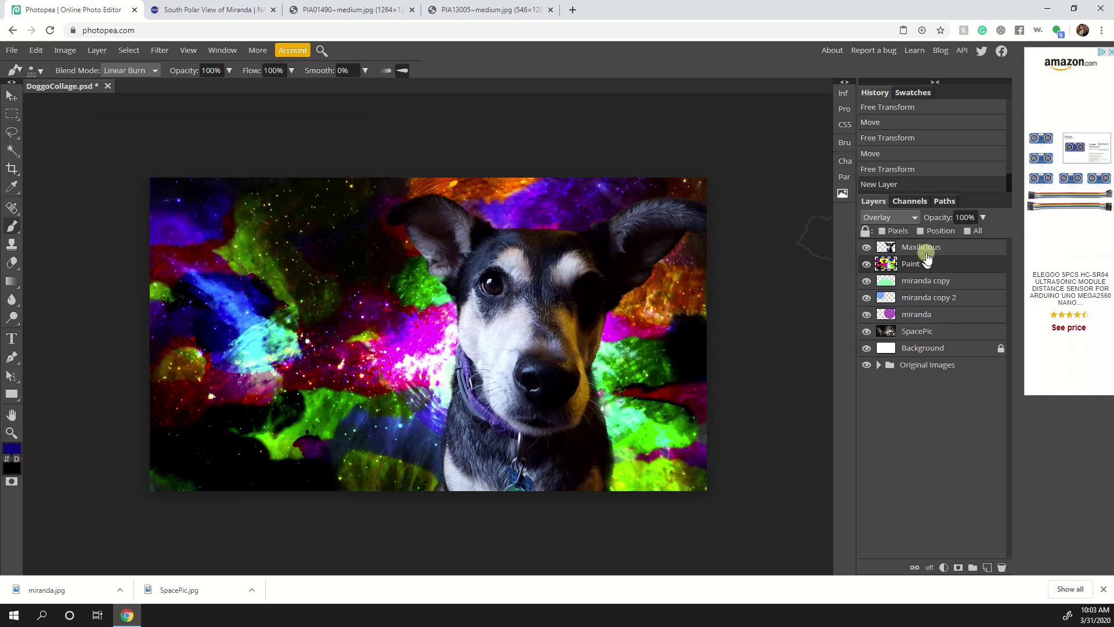
# - Lower the Paint layer's opacity to 70%
pyautogui.click(983, 217)
pyautogui.moveTo(982, 234)
pyautogui.mouseDown()
pyautogui.moveTo(843, 249)
pyautogui.moveTo(963, 248)
pyautogui.moveTo(952, 252)
pyautogui.moveTo(953, 234)
pyautogui.moveTo(967, 235)
pyautogui.mouseUp()
pyautogui.click(996, 217)
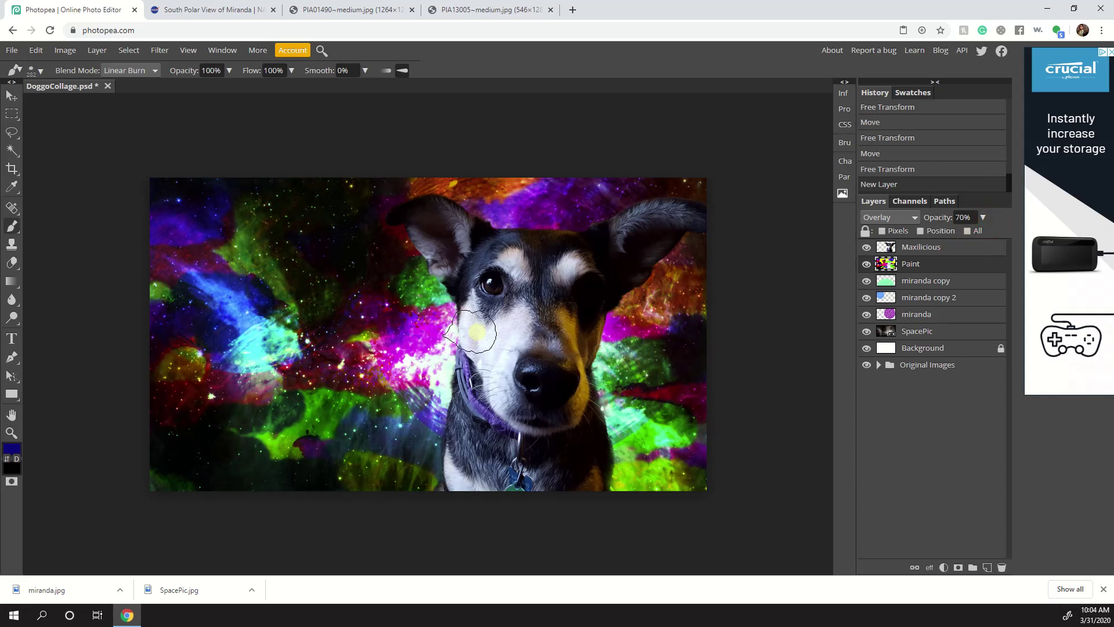
# - Use the Eraser with the 99 px bristle tip at 215 px to erase paint right of the dog and at the lower centre
pyautogui.click(14, 265)
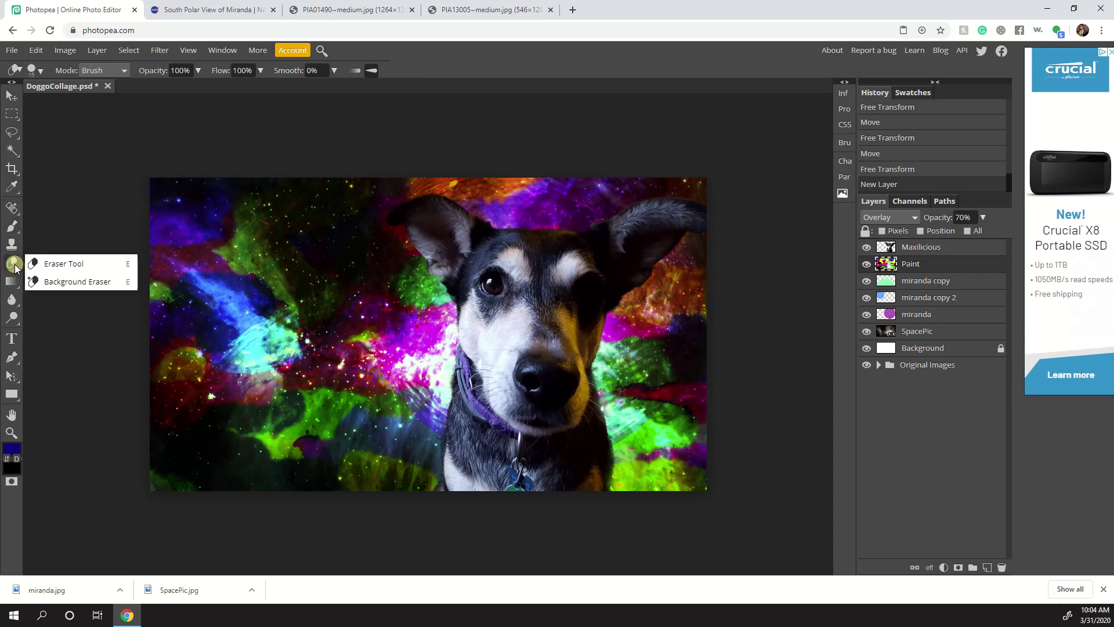
pyautogui.click(65, 264)
pyautogui.click(35, 72)
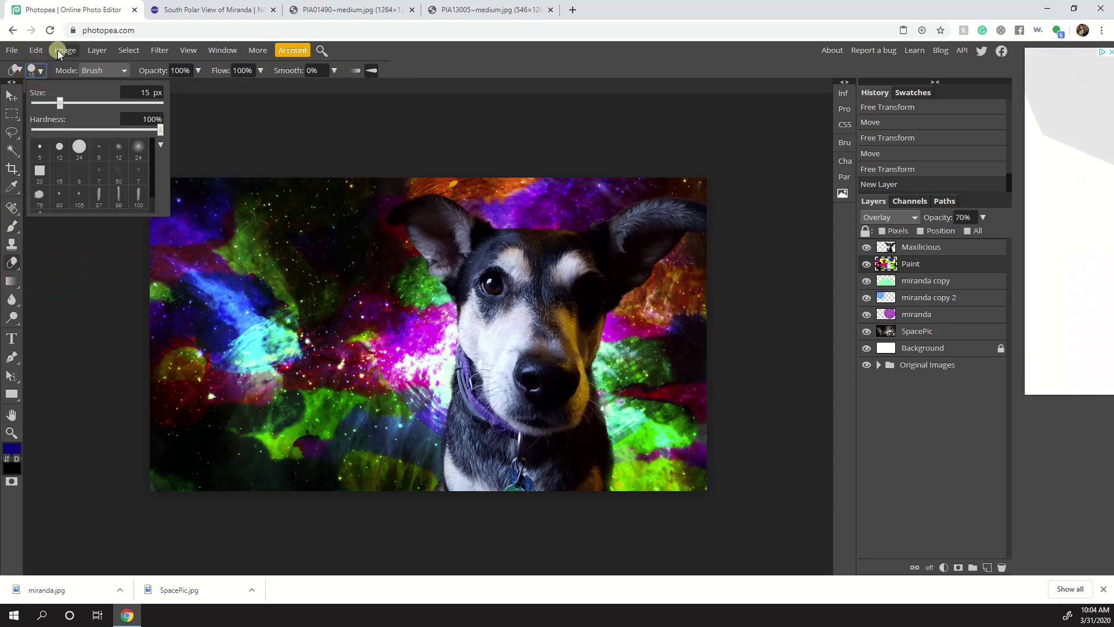
pyautogui.scroll(-1, 64, 183)
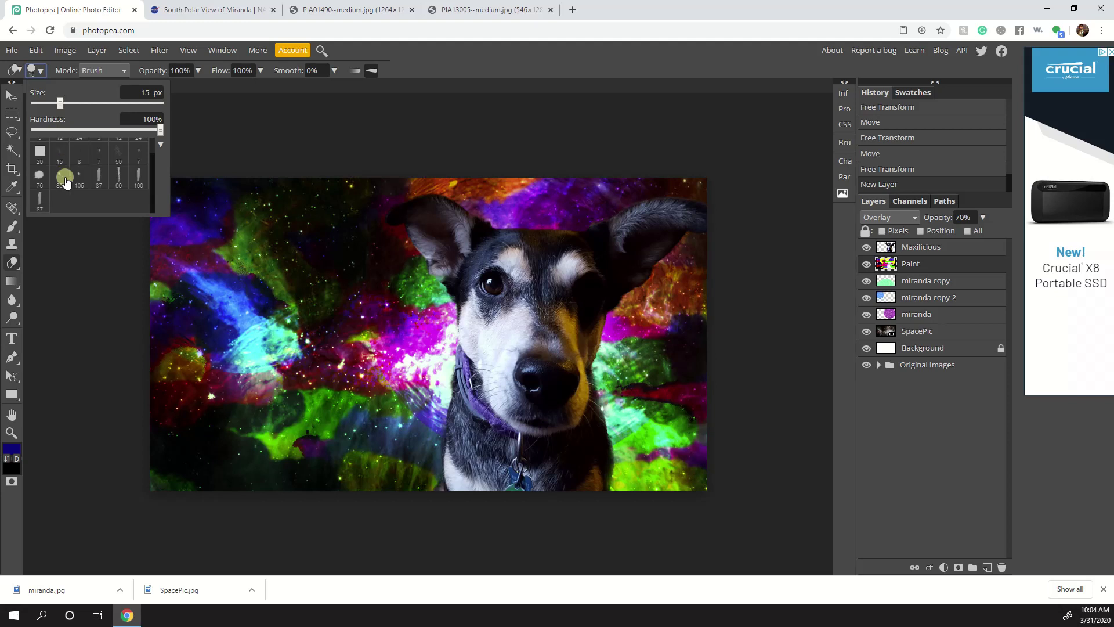
pyautogui.click(99, 177)
pyautogui.click(105, 104)
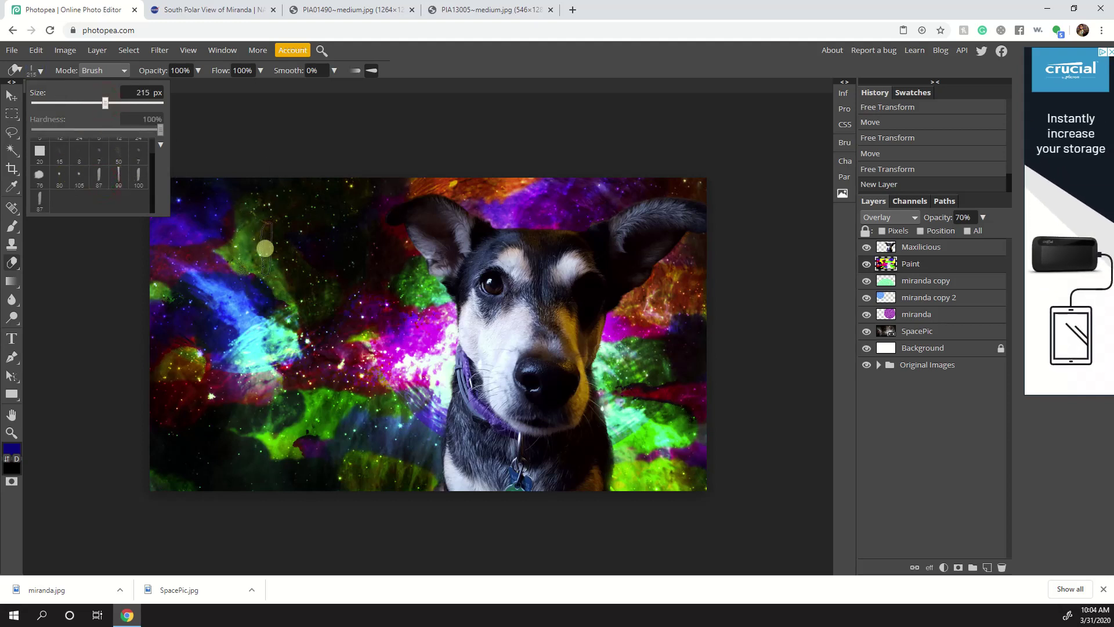
pyautogui.click(265, 251)
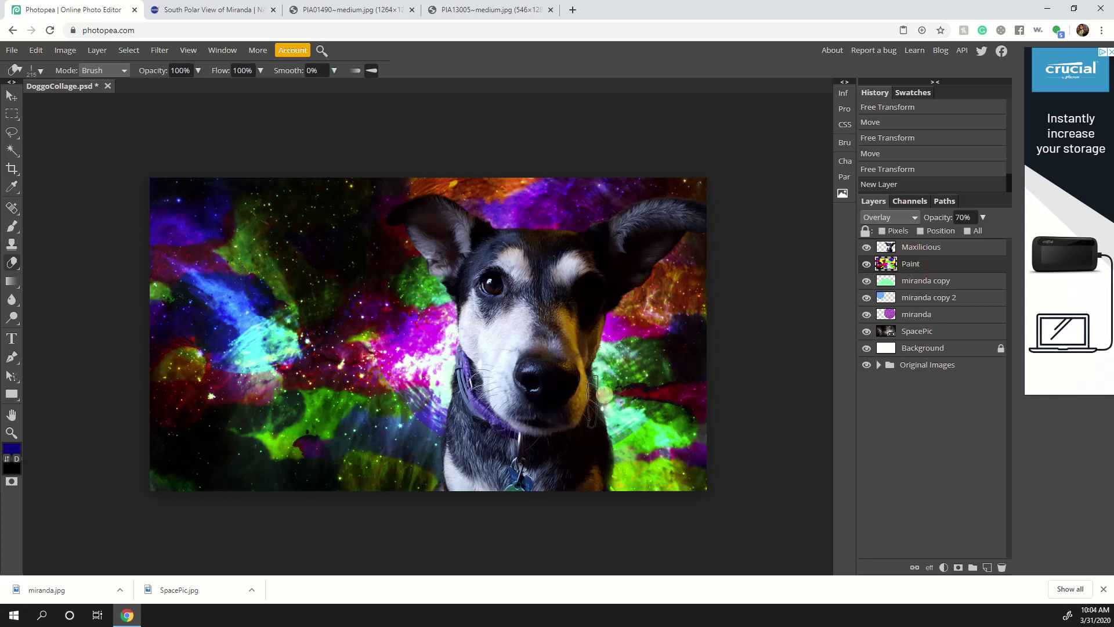
pyautogui.moveTo(377, 459); pyautogui.dragTo(327, 451)
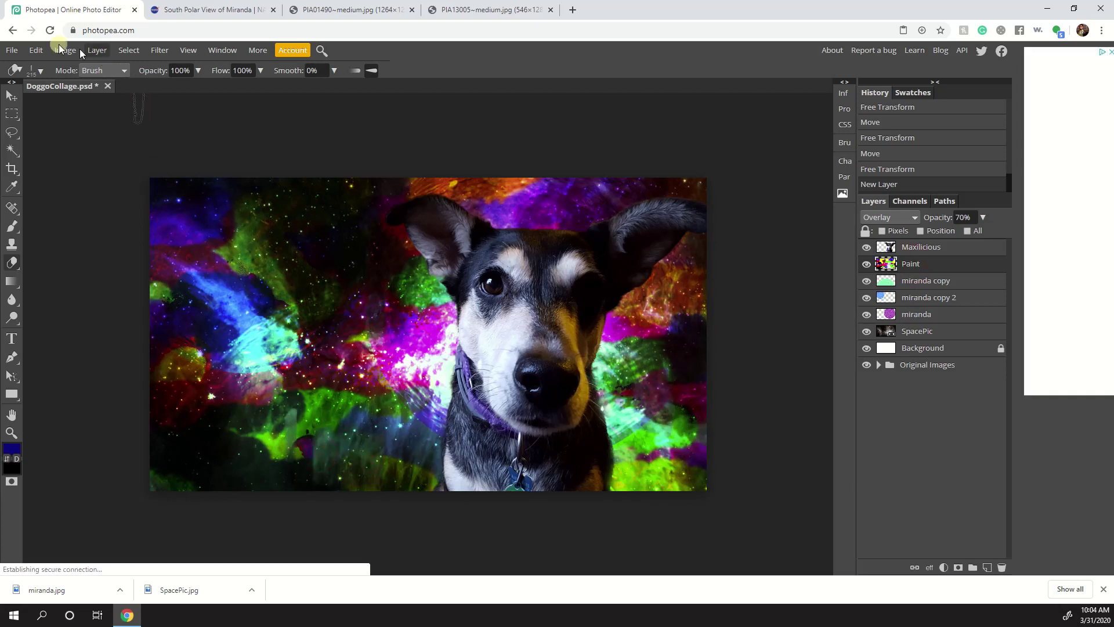
# - Enlarge the eraser to 567 px and erase more of the paint beside the dog's face
pyautogui.click(41, 70)
pyautogui.click(136, 104)
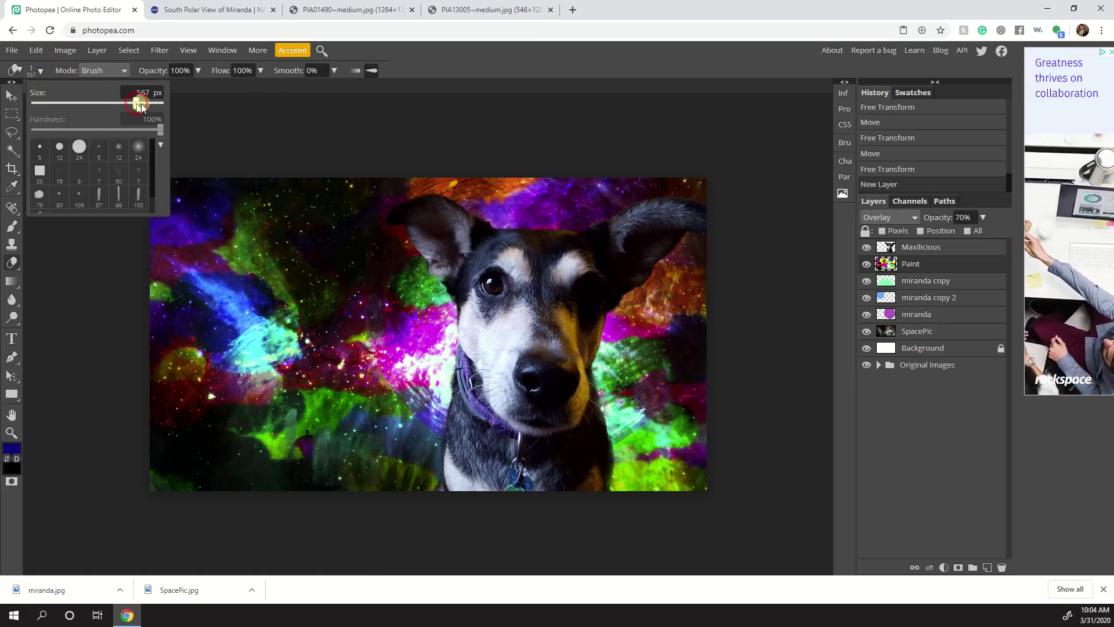
pyautogui.click(249, 264)
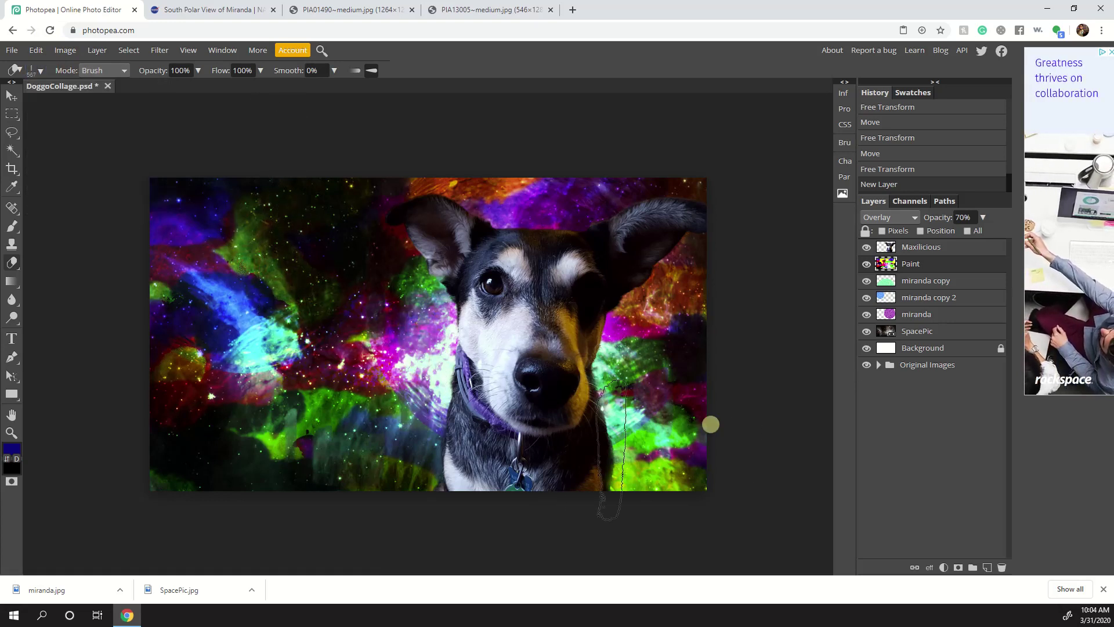
# - Set the eraser's opacity to 28% and lightly erase paint over the left part of the background
pyautogui.click(198, 70)
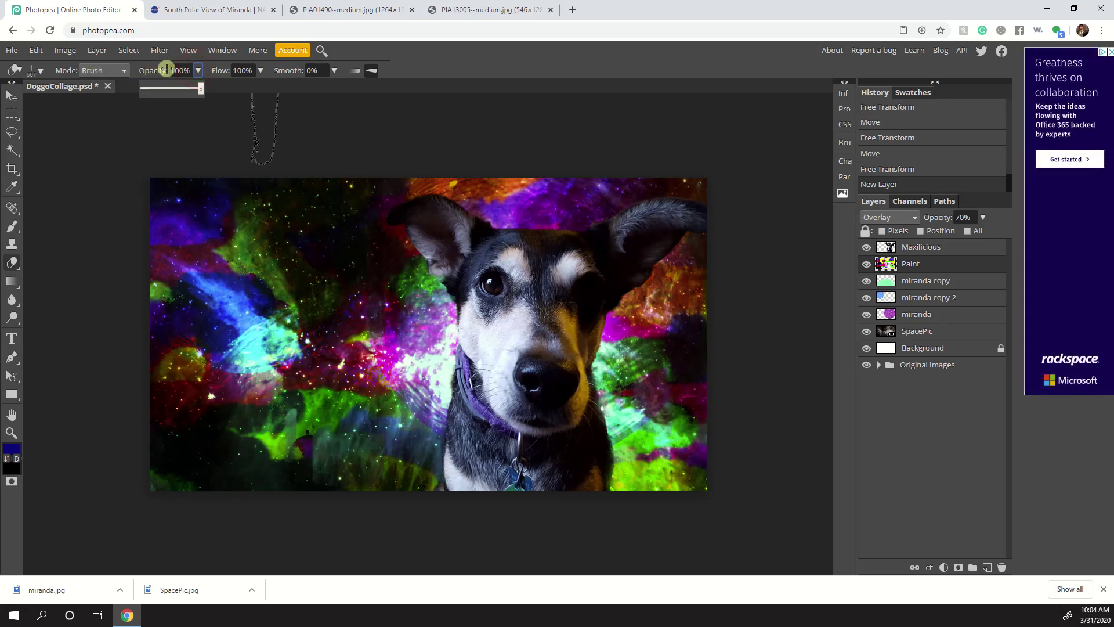
pyautogui.moveTo(161, 90); pyautogui.dragTo(160, 90)
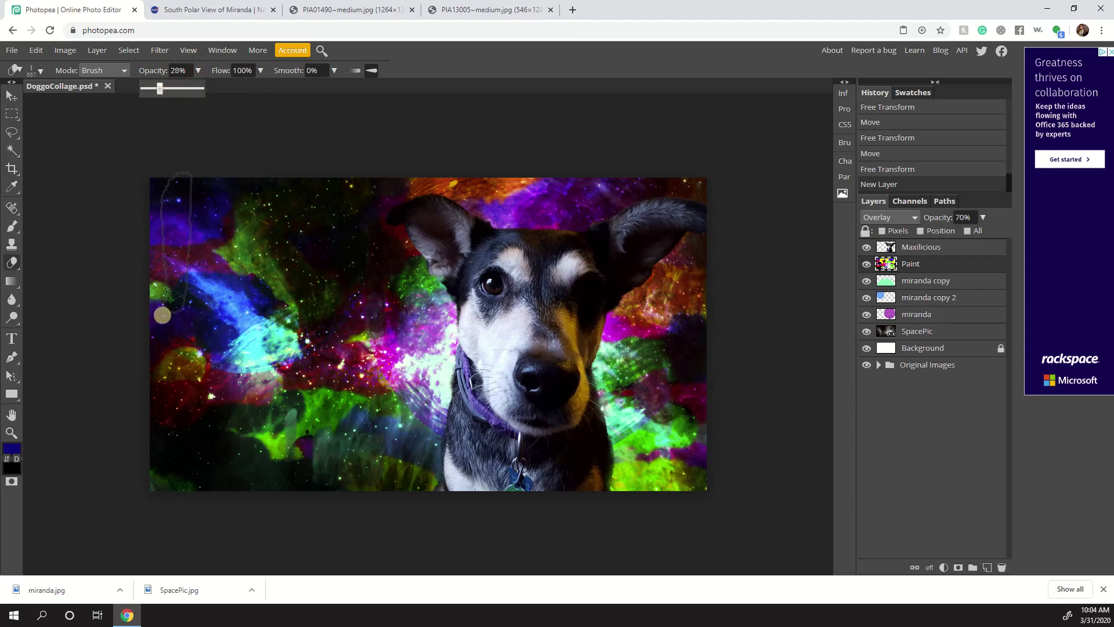
pyautogui.click(185, 401)
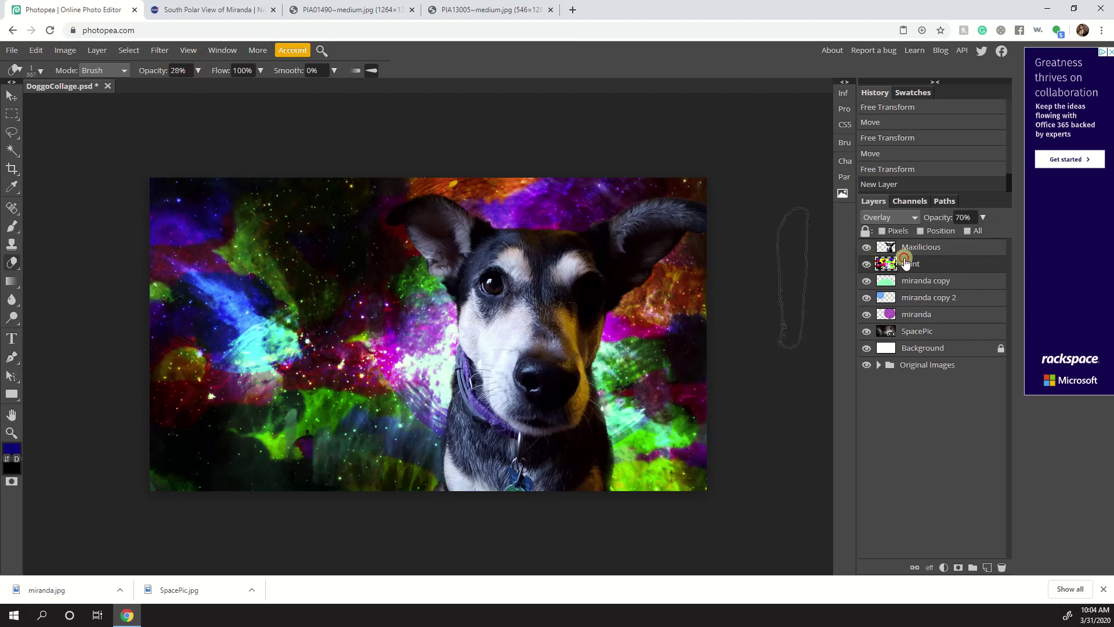
# - Set the Paint layer's blending to Normal and lightly erase strokes across the left half of the background
pyautogui.click(890, 217)
pyautogui.click(891, 224)
pyautogui.moveTo(304, 232)
pyautogui.mouseDown()
pyautogui.moveTo(339, 314)
pyautogui.moveTo(315, 224)
pyautogui.moveTo(251, 308)
pyautogui.moveTo(223, 313)
pyautogui.mouseUp()
pyautogui.moveTo(167, 314); pyautogui.dragTo(167, 334)
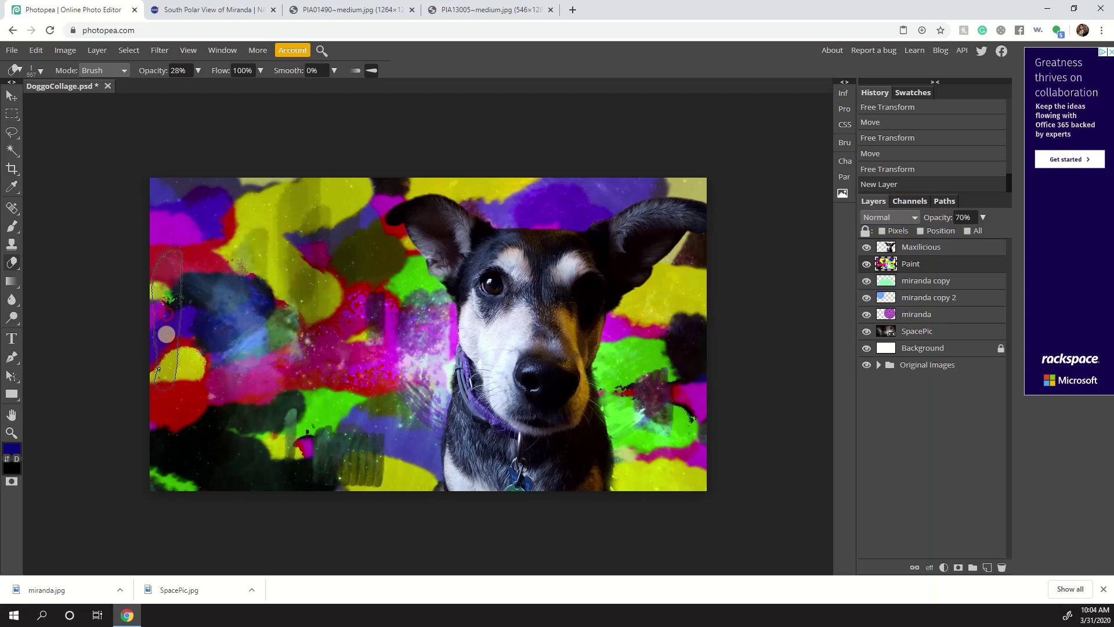
# - Lightly erase more paint at upper left, above the dog's head, down its right side, and over the lower-left area
pyautogui.moveTo(256, 211); pyautogui.dragTo(249, 256)
pyautogui.moveTo(534, 231); pyautogui.dragTo(592, 247)
pyautogui.moveTo(691, 343); pyautogui.dragTo(636, 412)
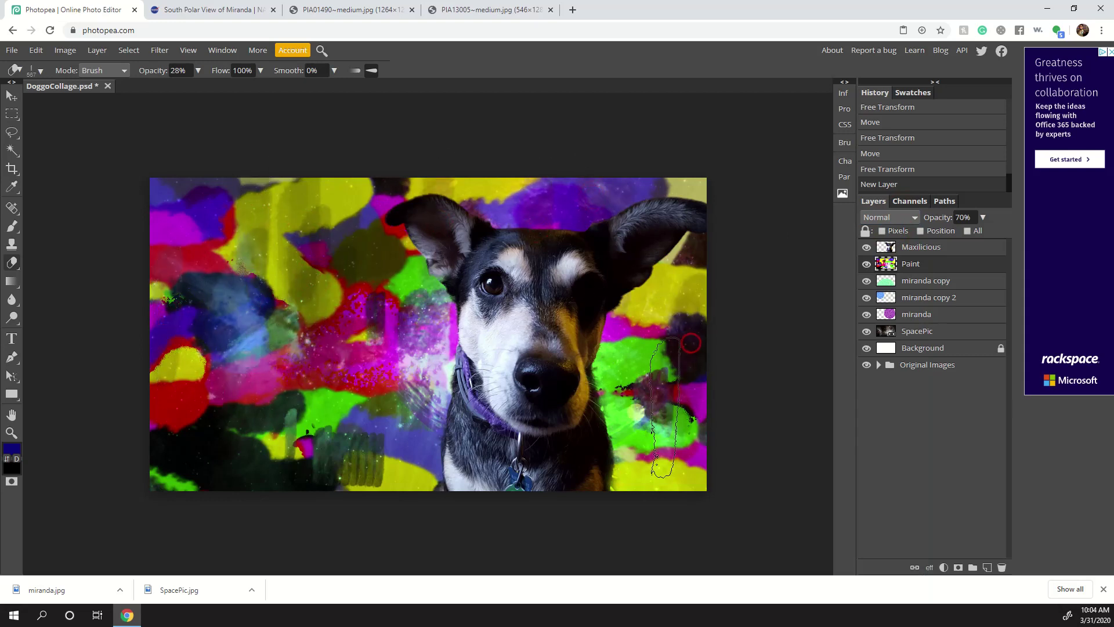
pyautogui.moveTo(265, 431); pyautogui.dragTo(232, 440)
pyautogui.moveTo(244, 399)
pyautogui.mouseDown()
pyautogui.moveTo(254, 377)
pyautogui.moveTo(278, 410)
pyautogui.mouseUp()
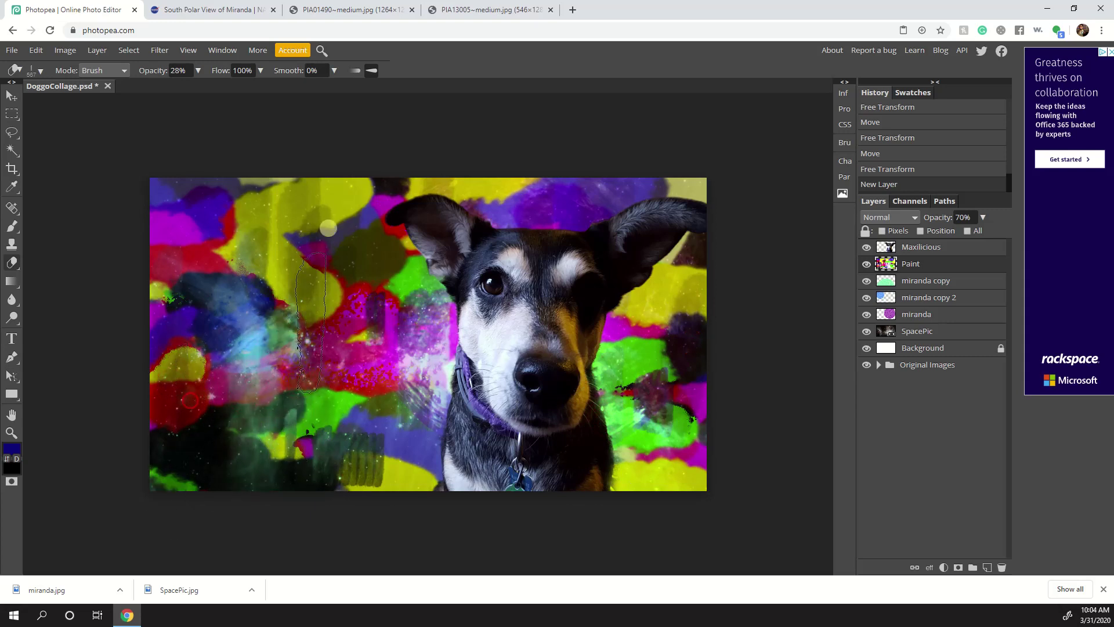
# - Adjust the eraser brush and lightly erase paint over the upper-left background and the green area beside the dog's chest
pyautogui.click(36, 70)
pyautogui.click(60, 196)
pyautogui.moveTo(120, 104); pyautogui.dragTo(137, 102)
pyautogui.click(347, 238)
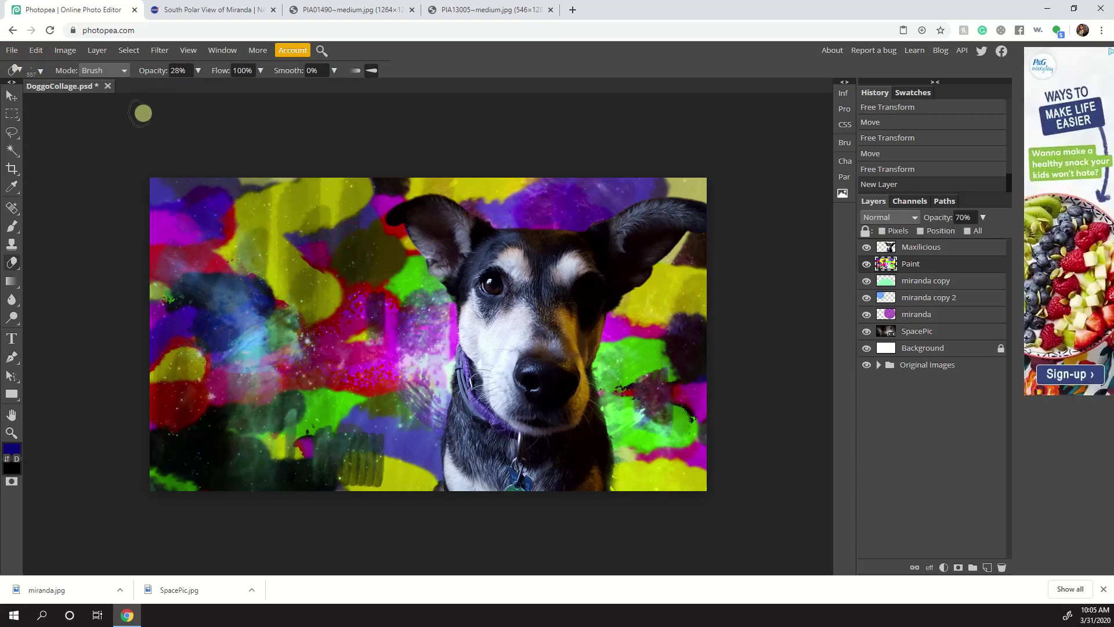
pyautogui.click(37, 71)
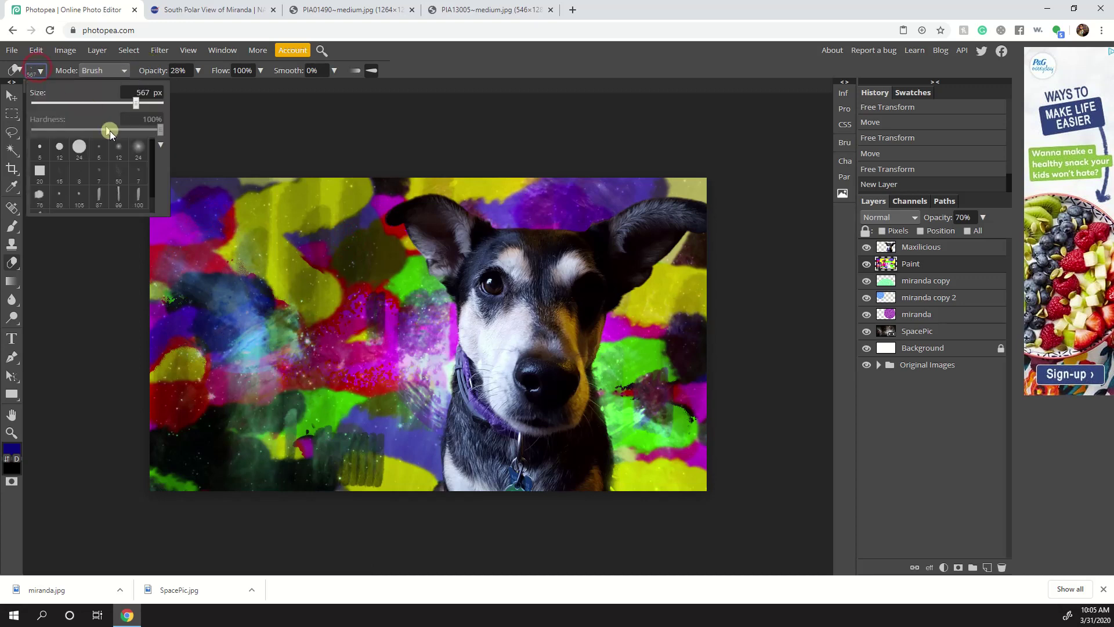
pyautogui.click(120, 177)
pyautogui.click(341, 229)
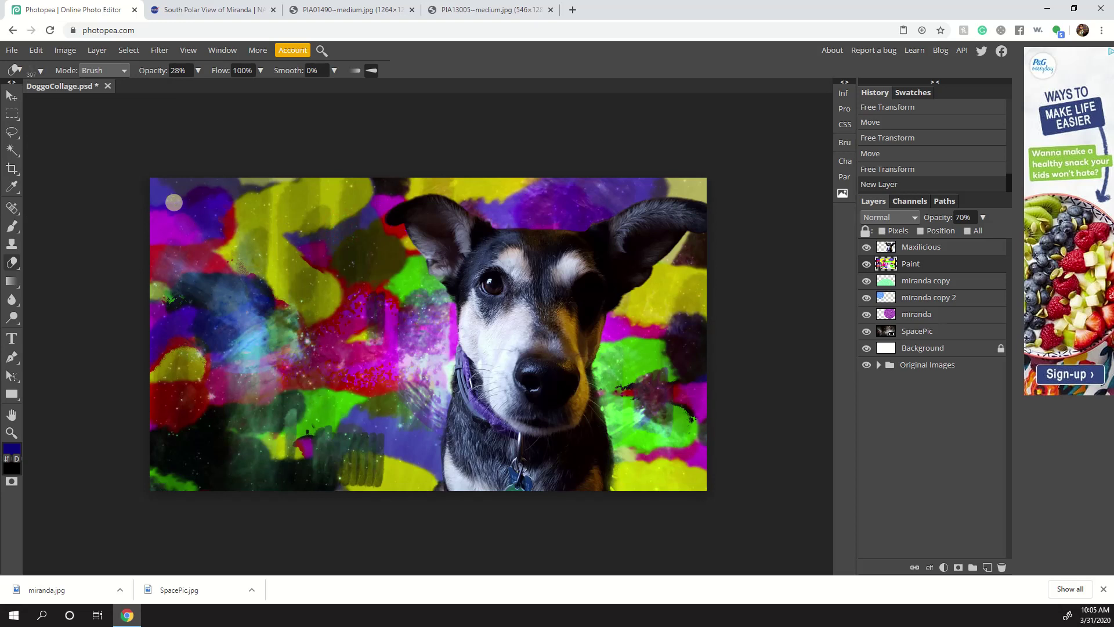
pyautogui.moveTo(691, 402); pyautogui.dragTo(629, 430)
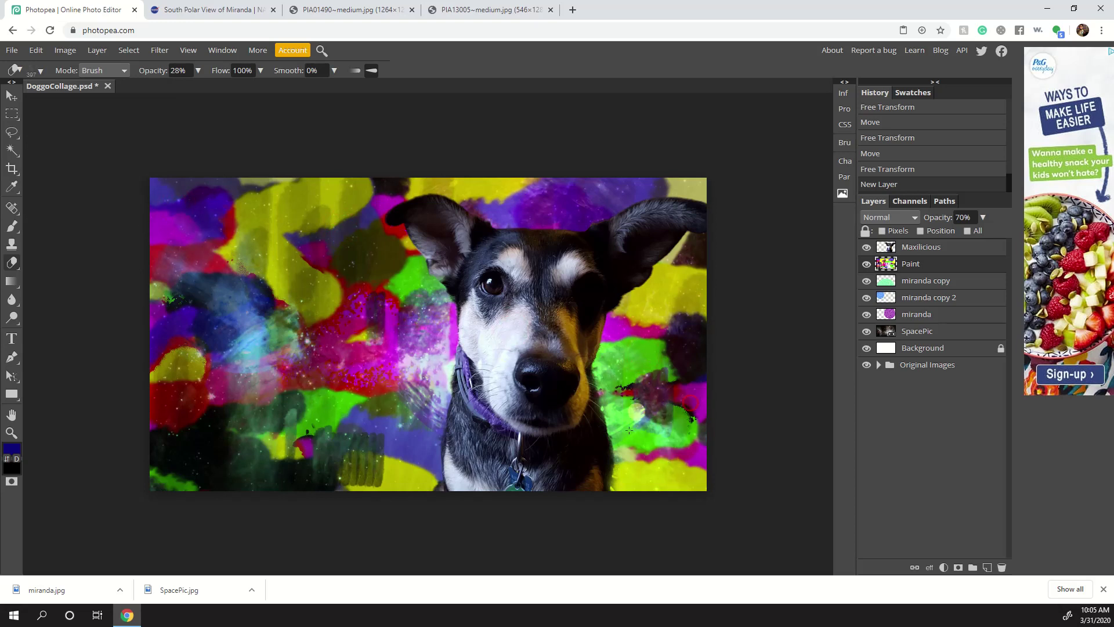
# - Set the eraser's opacity to 53% and erase more paint across the left background, above the dog's head and beside its face
pyautogui.click(198, 70)
pyautogui.click(235, 223)
pyautogui.moveTo(428, 307); pyautogui.dragTo(395, 358)
pyautogui.moveTo(349, 228)
pyautogui.mouseDown()
pyautogui.moveTo(221, 229)
pyautogui.moveTo(211, 195)
pyautogui.mouseUp()
pyautogui.moveTo(514, 175)
pyautogui.mouseDown()
pyautogui.moveTo(624, 186)
pyautogui.moveTo(591, 235)
pyautogui.moveTo(614, 245)
pyautogui.mouseUp()
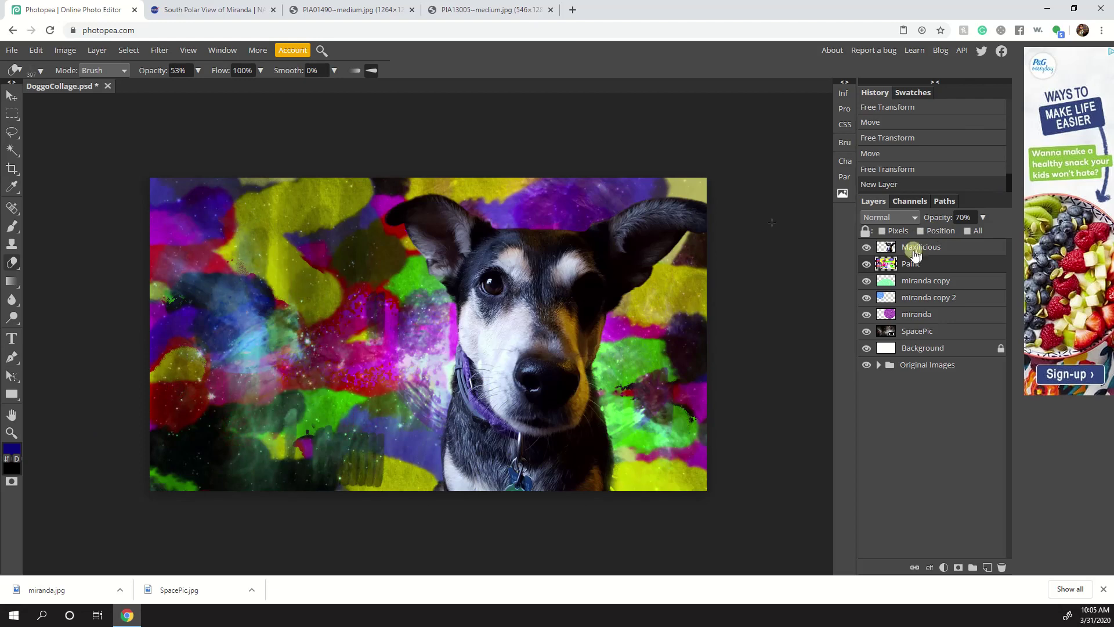
# - Set the Paint layer's blending to Overlay and its opacity to 100%
pyautogui.click(889, 217)
pyautogui.click(876, 510)
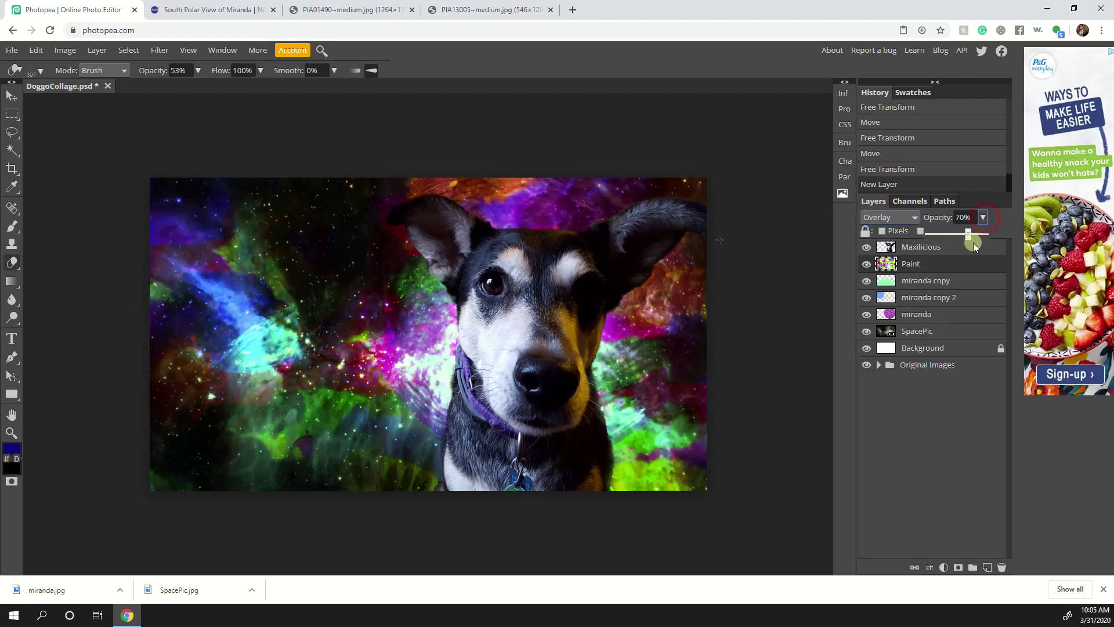
pyautogui.moveTo(972, 233); pyautogui.dragTo(1018, 231)
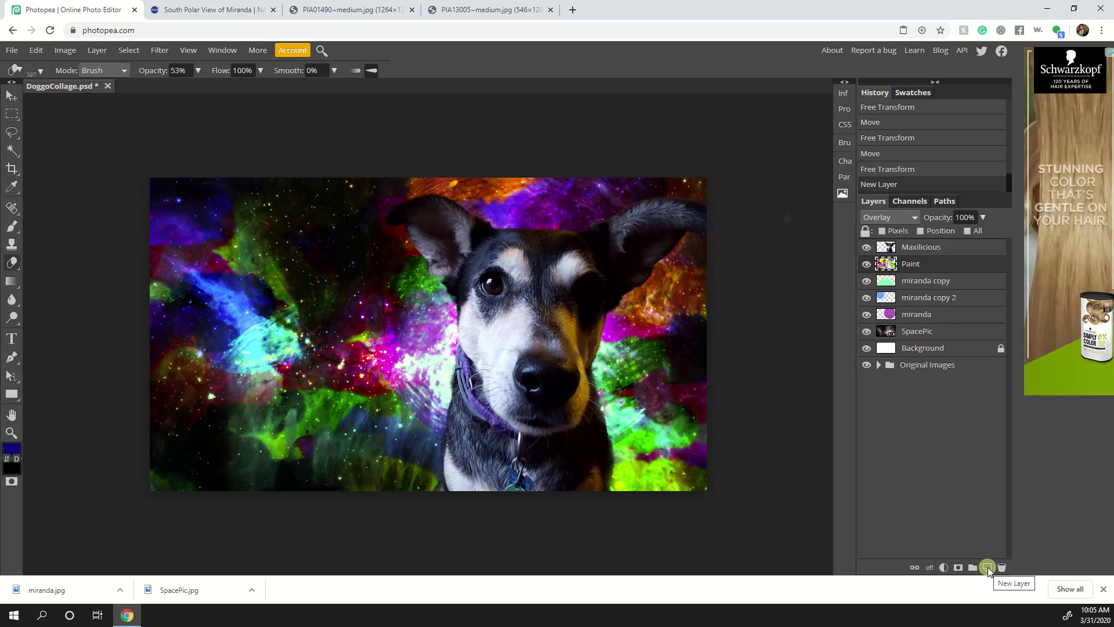
# - Add a new layer named MaxiPaint and place it above the Maxilicious layer
pyautogui.click(991, 569)
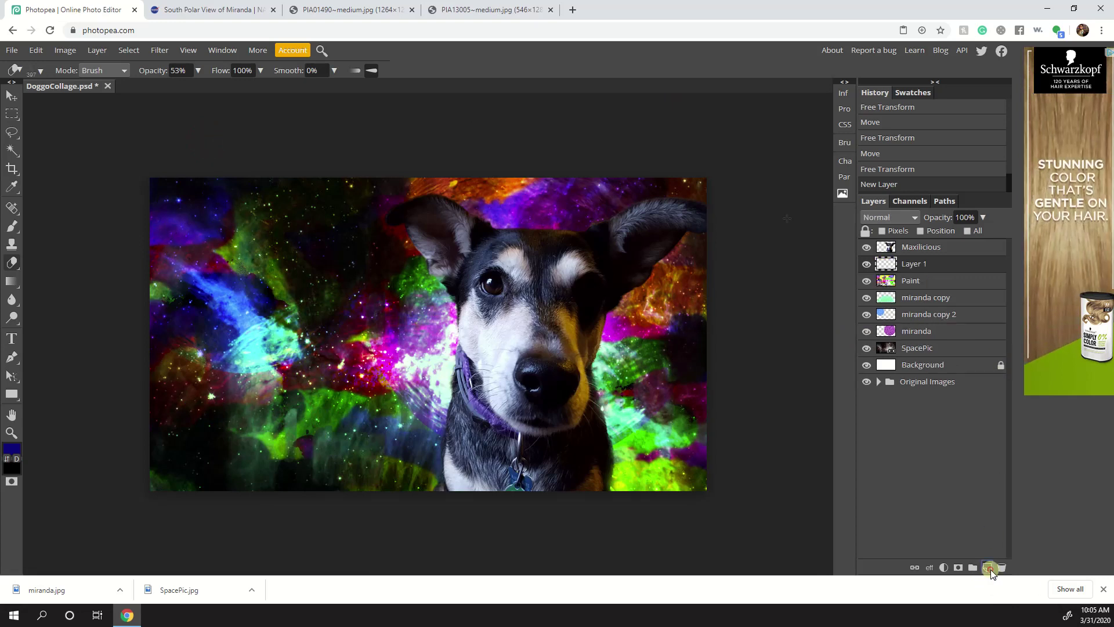
pyautogui.doubleClick(912, 264)
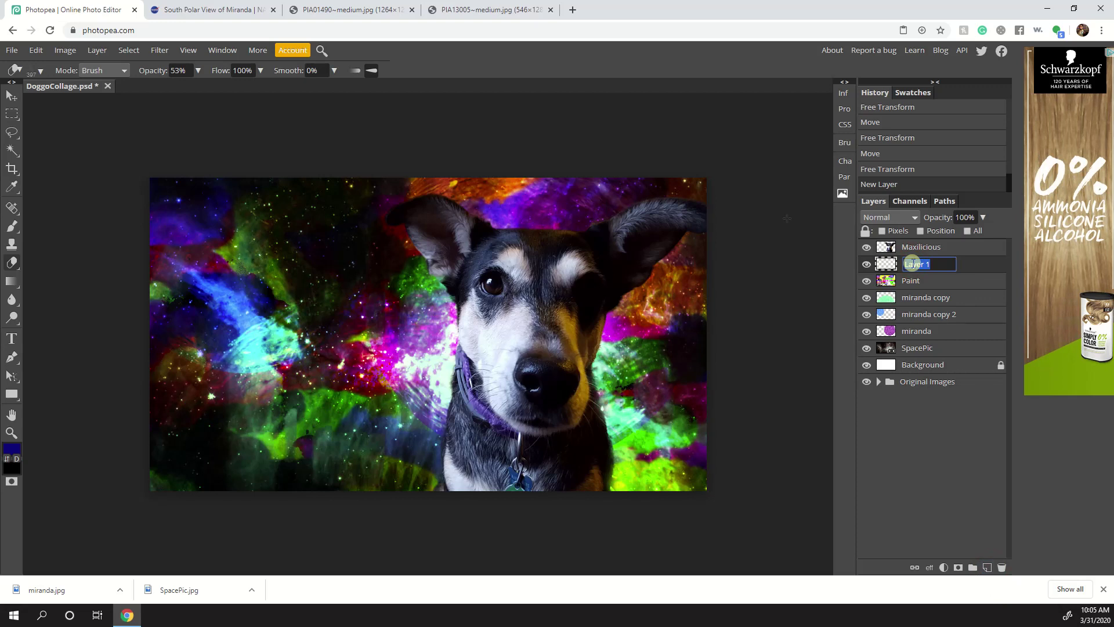
pyautogui.write('MaxiPaint')
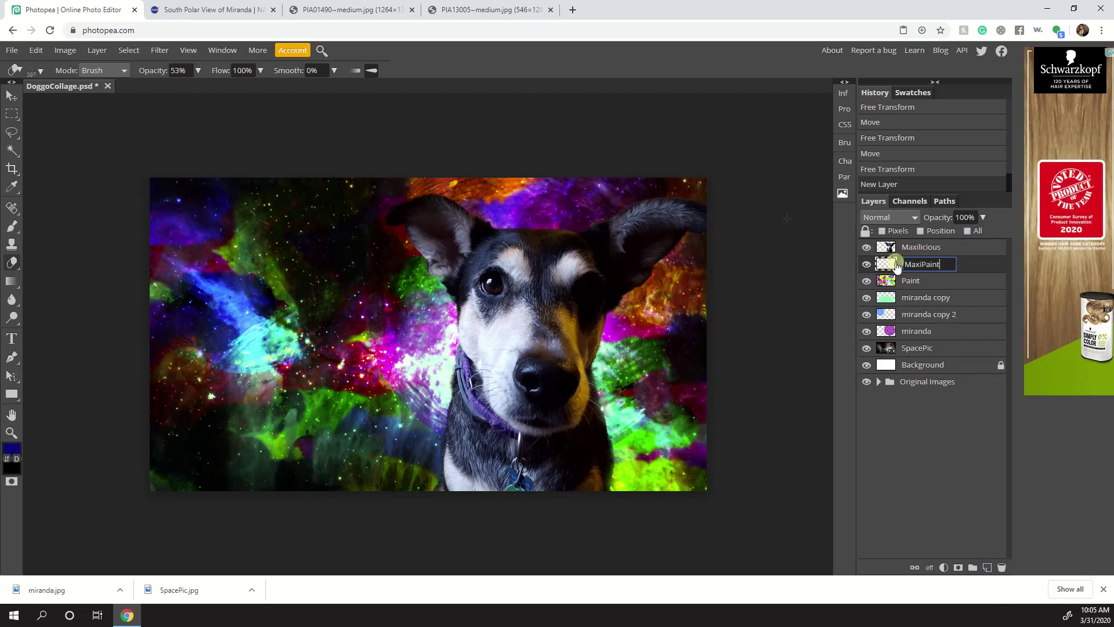
pyautogui.press('Return')
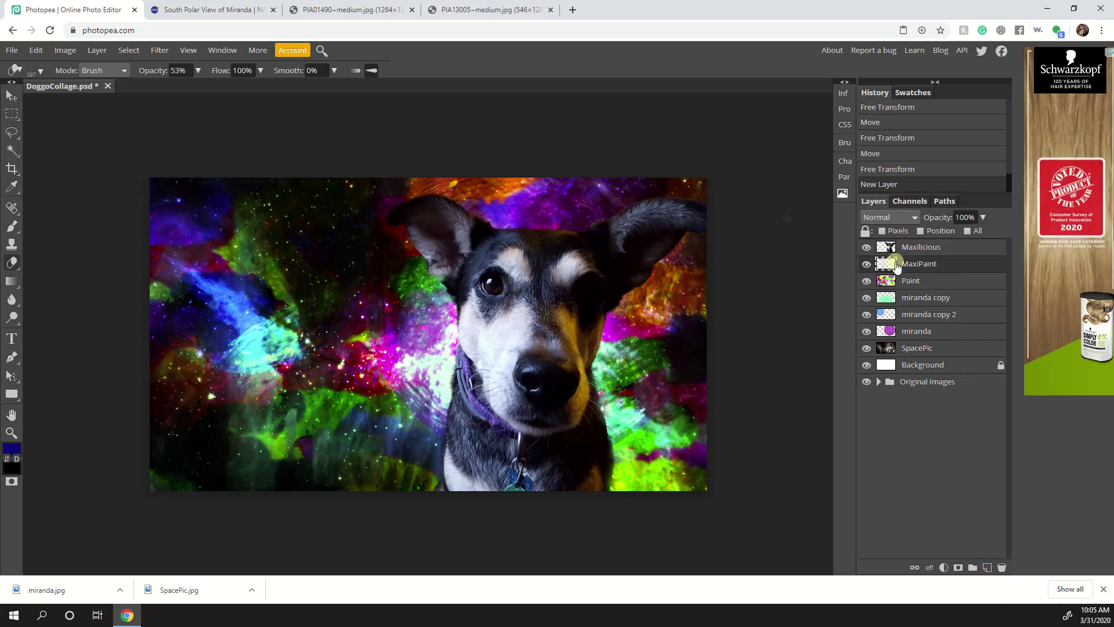
pyautogui.moveTo(887, 268); pyautogui.dragTo(891, 242)
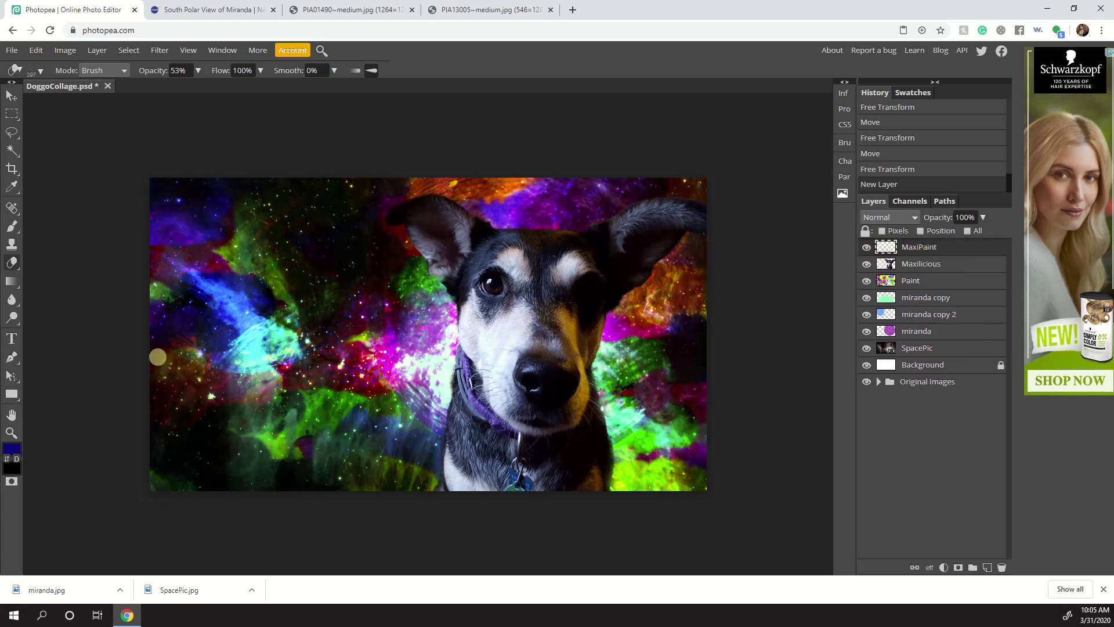
# - Paint dark blue strokes over the dog's face, ear and collar area with the 99 px Brush preset
pyautogui.click(12, 226)
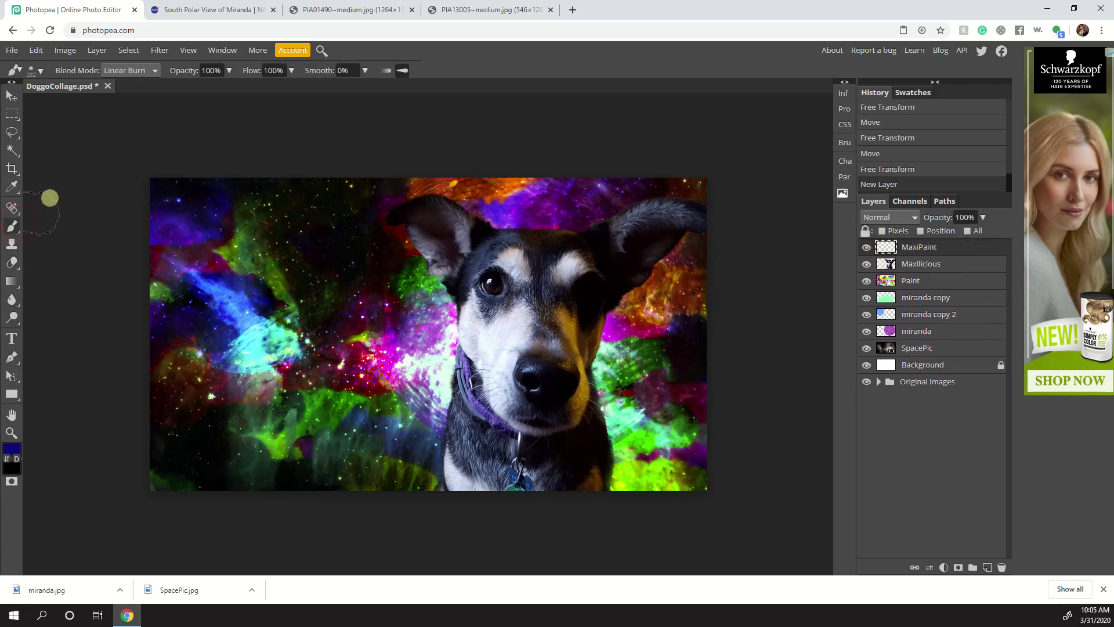
pyautogui.click(36, 71)
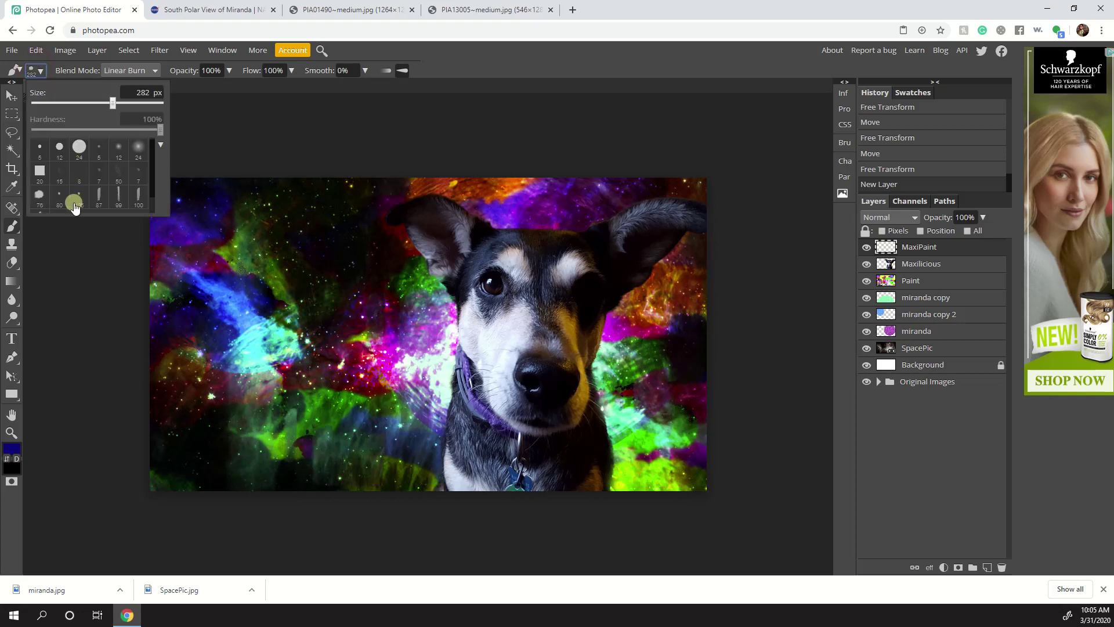
pyautogui.click(117, 197)
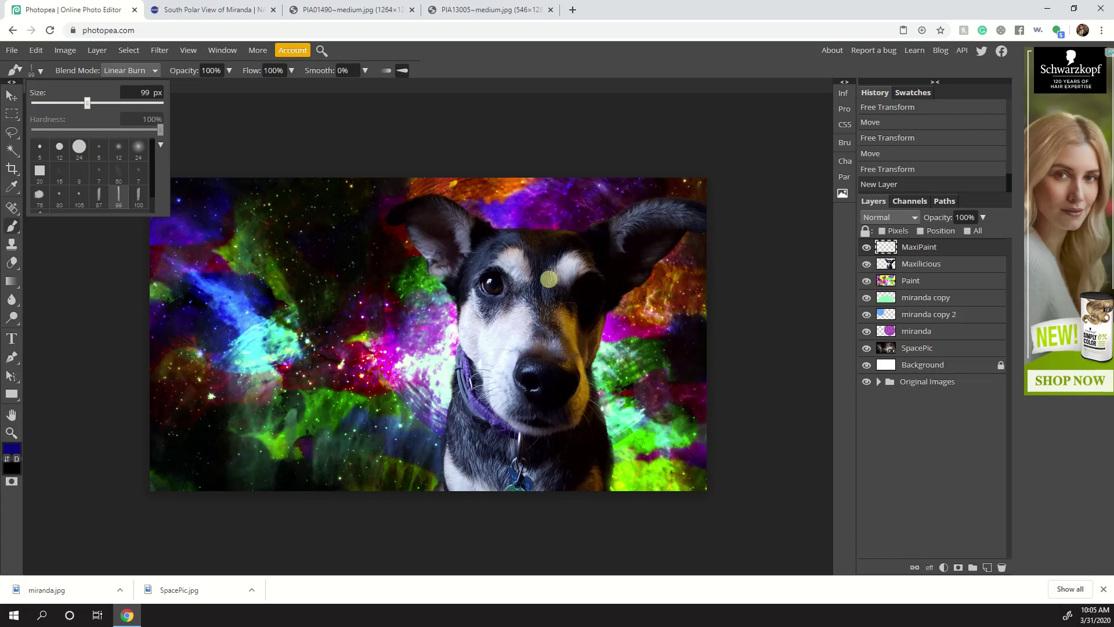
pyautogui.click(551, 278)
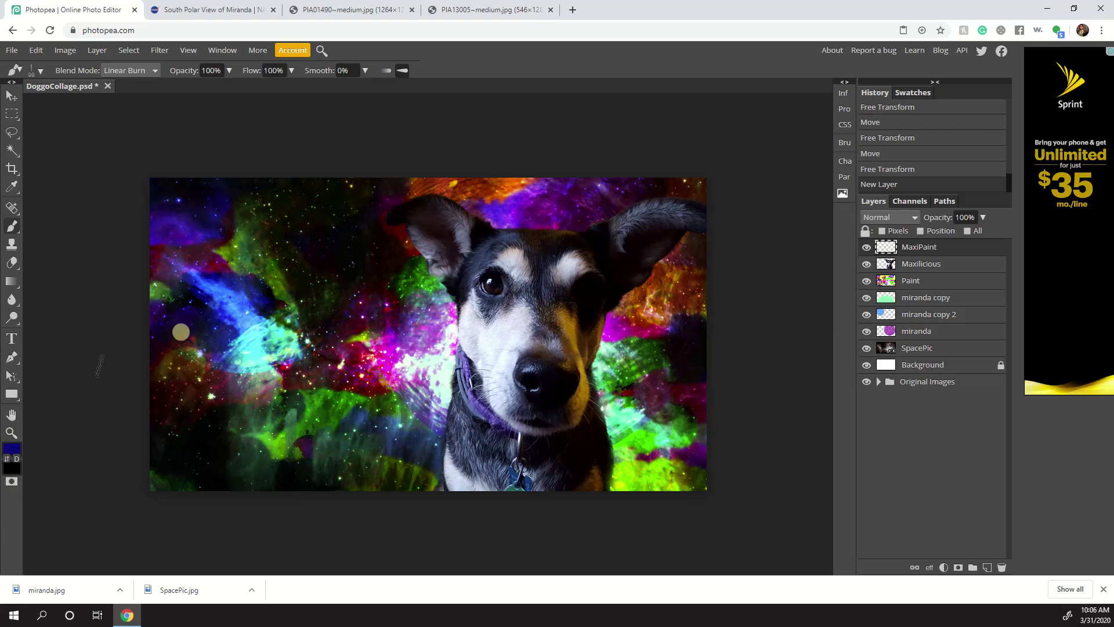
pyautogui.moveTo(522, 305)
pyautogui.mouseDown()
pyautogui.moveTo(529, 346)
pyautogui.moveTo(537, 315)
pyautogui.mouseUp()
pyautogui.moveTo(505, 388); pyautogui.dragTo(533, 448)
pyautogui.moveTo(606, 239)
pyautogui.mouseDown()
pyautogui.moveTo(573, 291)
pyautogui.moveTo(571, 363)
pyautogui.mouseUp()
pyautogui.moveTo(432, 219); pyautogui.dragTo(490, 268)
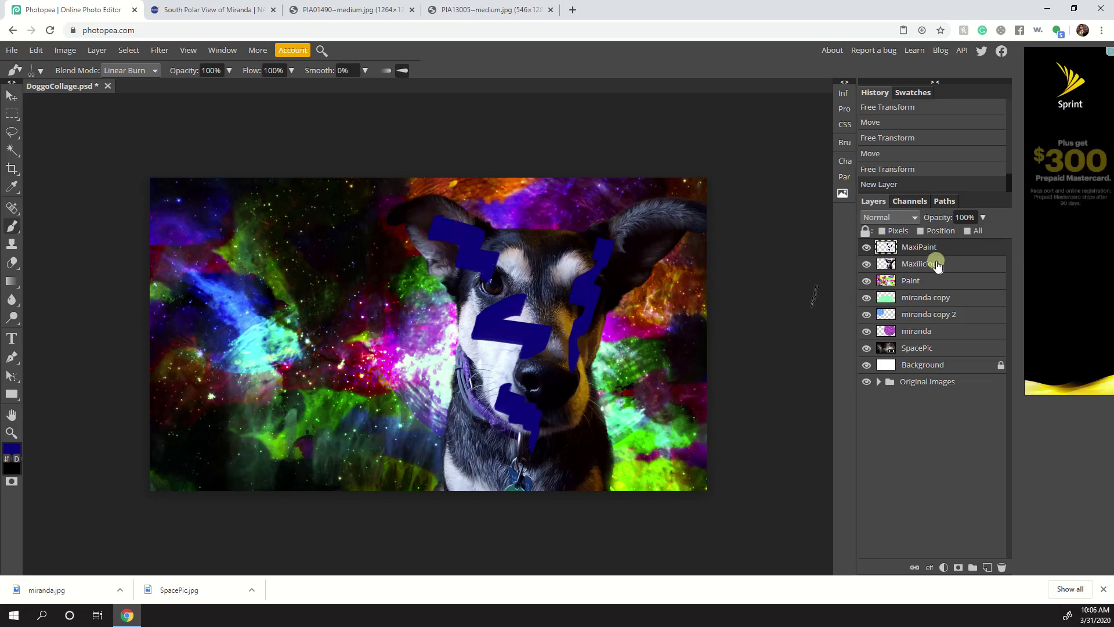
# - Set the foreground colour to light violet-blue 7773f3 and paint strokes around the dog's eyes and ear
pyautogui.click(8, 455)
pyautogui.click(172, 162)
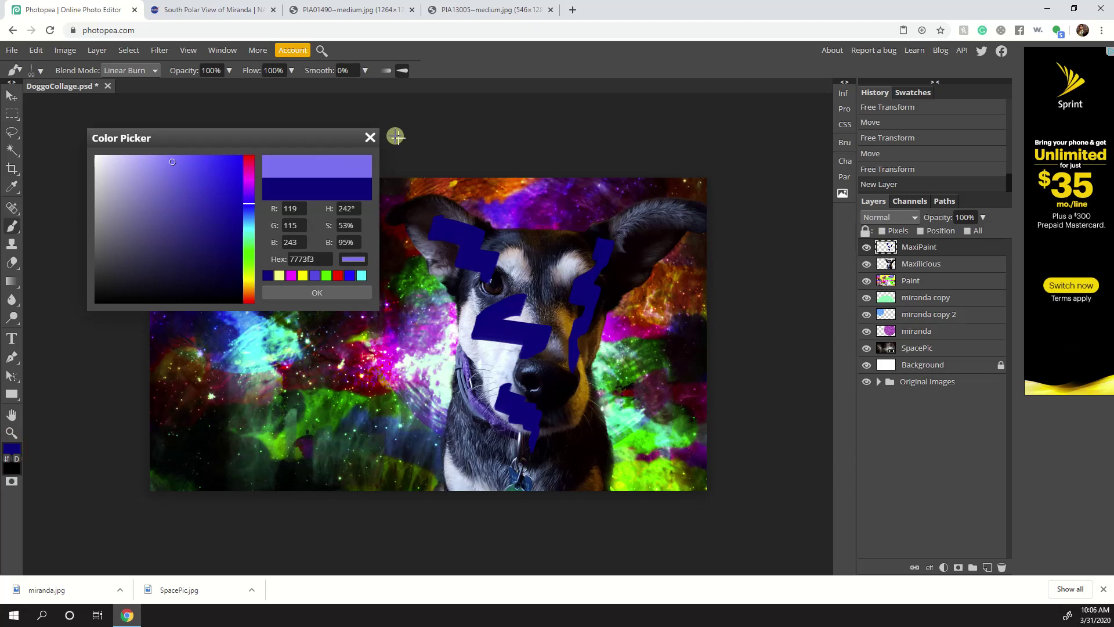
pyautogui.click(340, 290)
pyautogui.moveTo(488, 257); pyautogui.dragTo(484, 297)
pyautogui.moveTo(596, 261)
pyautogui.mouseDown()
pyautogui.moveTo(585, 308)
pyautogui.moveTo(553, 313)
pyautogui.moveTo(532, 355)
pyautogui.mouseUp()
pyautogui.moveTo(455, 216); pyautogui.dragTo(496, 284)
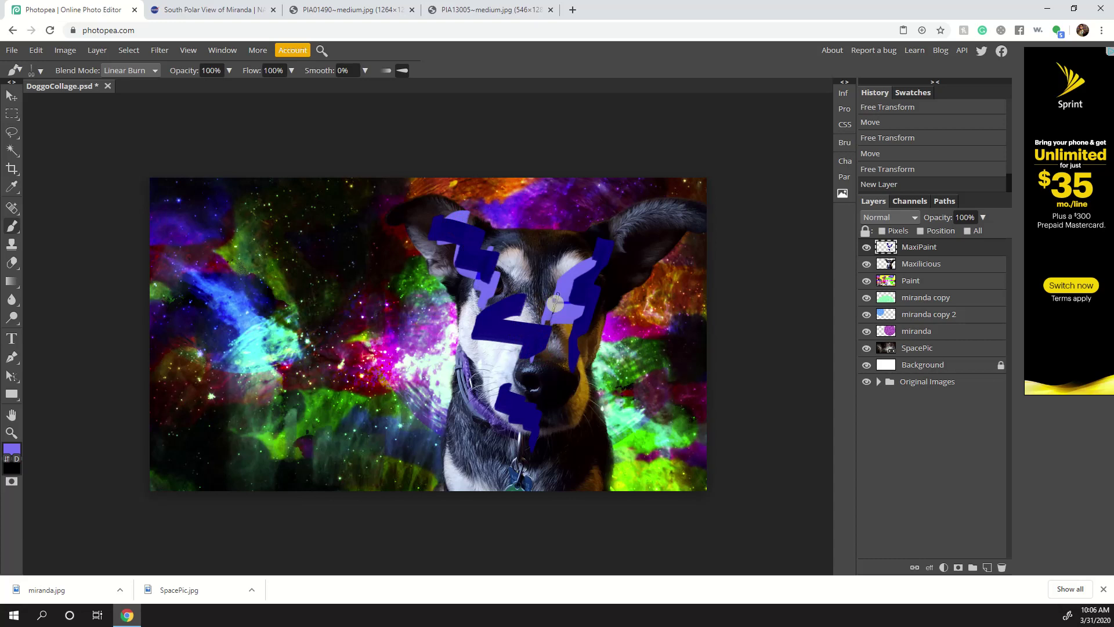
# - Paint violet-blue strokes across the dog's muzzle and chest, trying the brush in Normal and then Linear Burn blending
pyautogui.click(130, 70)
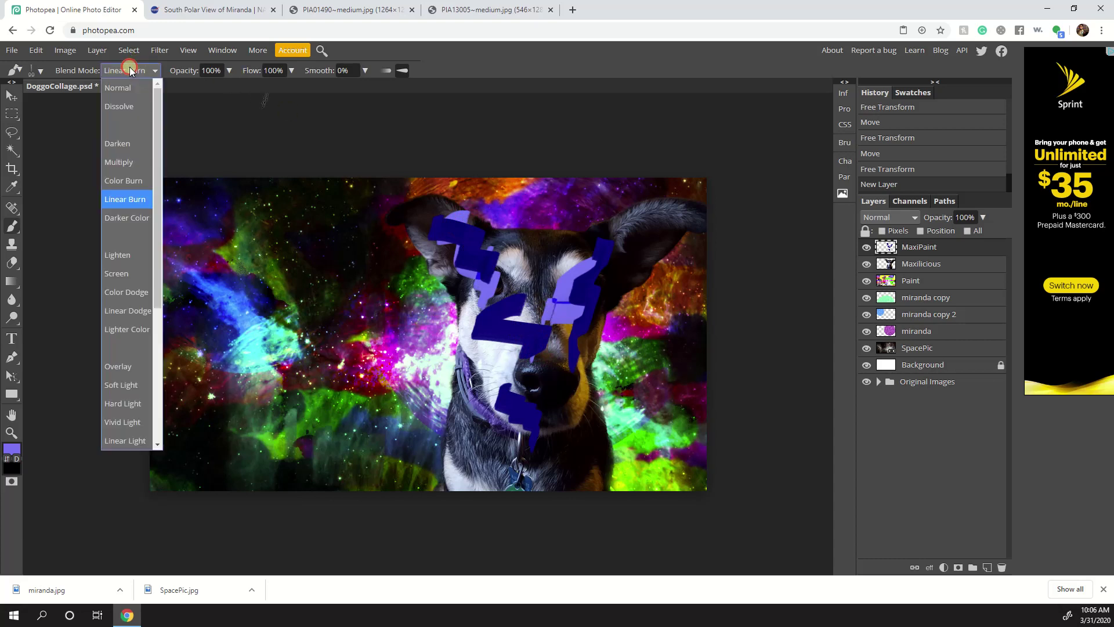
pyautogui.click(130, 89)
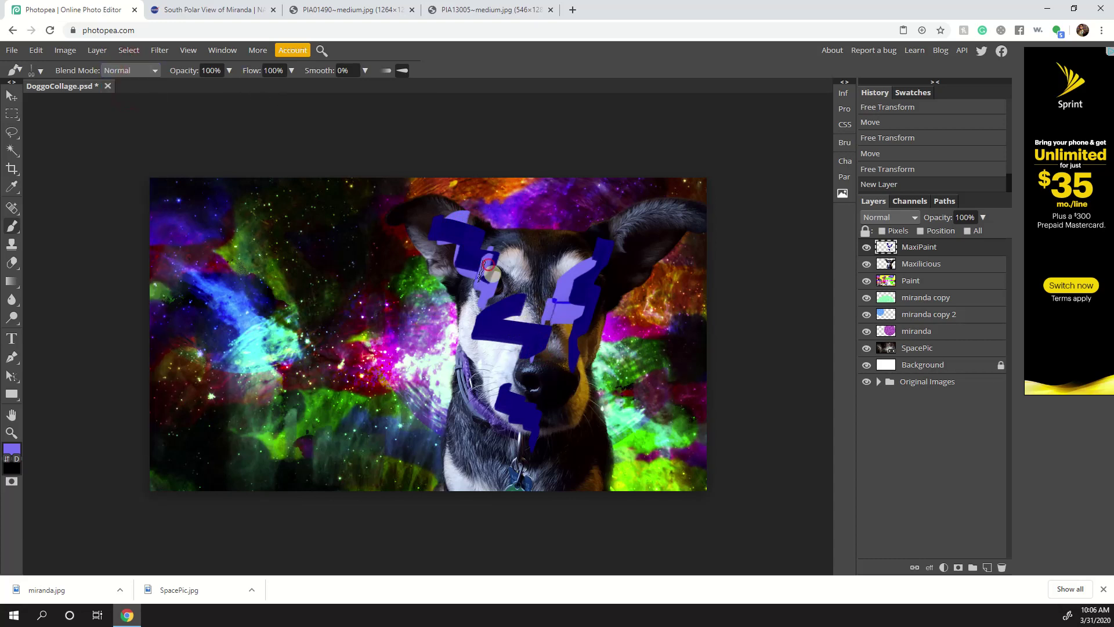
pyautogui.click(122, 70)
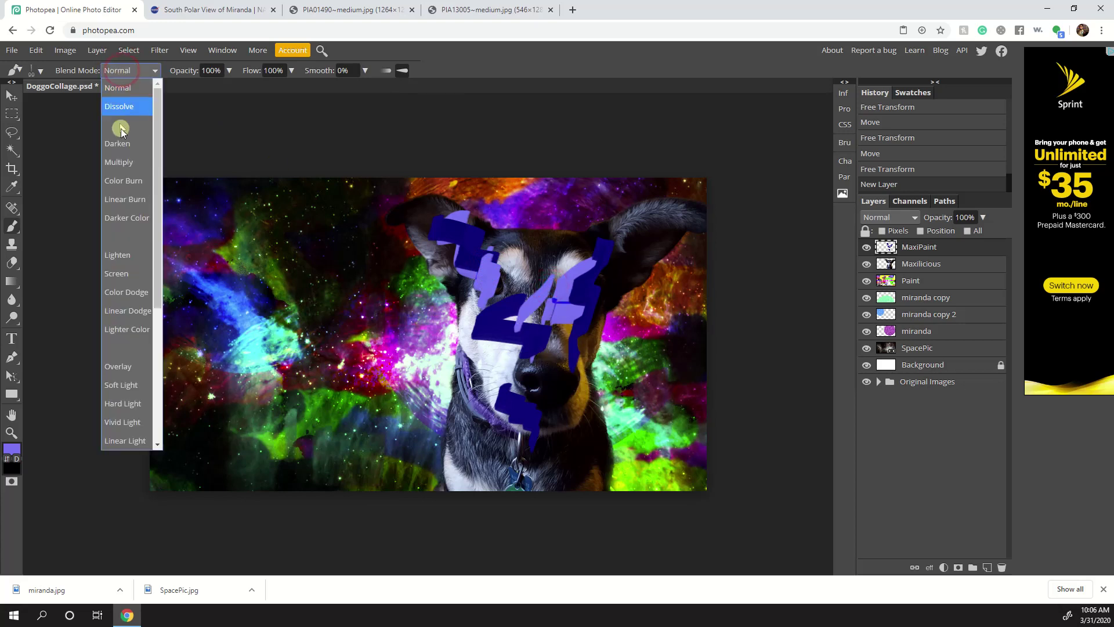
pyautogui.click(134, 203)
pyautogui.moveTo(544, 303)
pyautogui.mouseDown()
pyautogui.moveTo(501, 336)
pyautogui.moveTo(523, 361)
pyautogui.moveTo(534, 424)
pyautogui.moveTo(472, 426)
pyautogui.moveTo(545, 447)
pyautogui.moveTo(549, 471)
pyautogui.moveTo(525, 457)
pyautogui.moveTo(489, 473)
pyautogui.mouseUp()
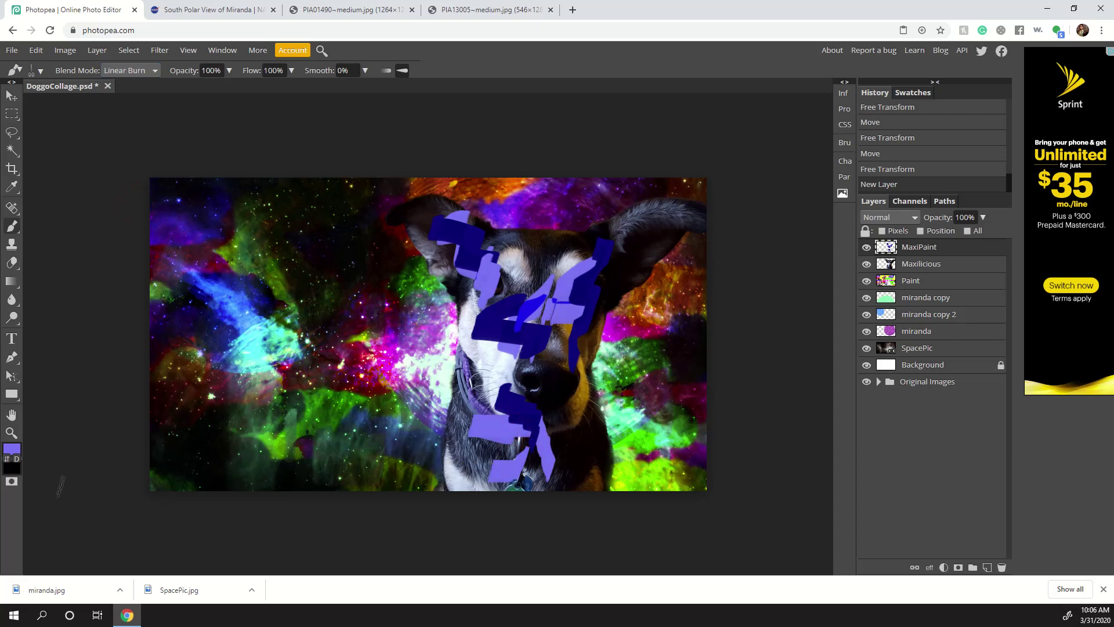
# - Switch the foreground colour to magenta and paint strokes on the dog's forehead, muzzle, chest and one ear
pyautogui.click(10, 448)
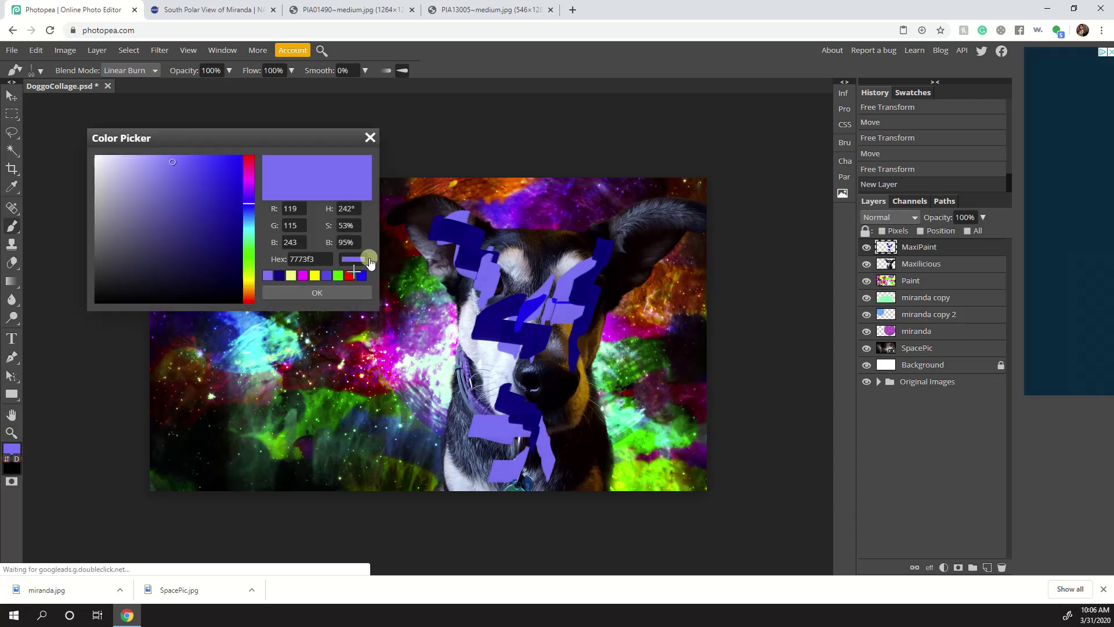
pyautogui.click(303, 274)
pyautogui.click(348, 292)
pyautogui.moveTo(541, 295)
pyautogui.mouseDown()
pyautogui.moveTo(572, 336)
pyautogui.moveTo(561, 362)
pyautogui.moveTo(567, 453)
pyautogui.moveTo(514, 463)
pyautogui.mouseUp()
pyautogui.moveTo(494, 359)
pyautogui.mouseDown()
pyautogui.moveTo(482, 420)
pyautogui.moveTo(493, 436)
pyautogui.mouseUp()
pyautogui.moveTo(571, 232)
pyautogui.mouseDown()
pyautogui.moveTo(544, 245)
pyautogui.moveTo(579, 259)
pyautogui.mouseUp()
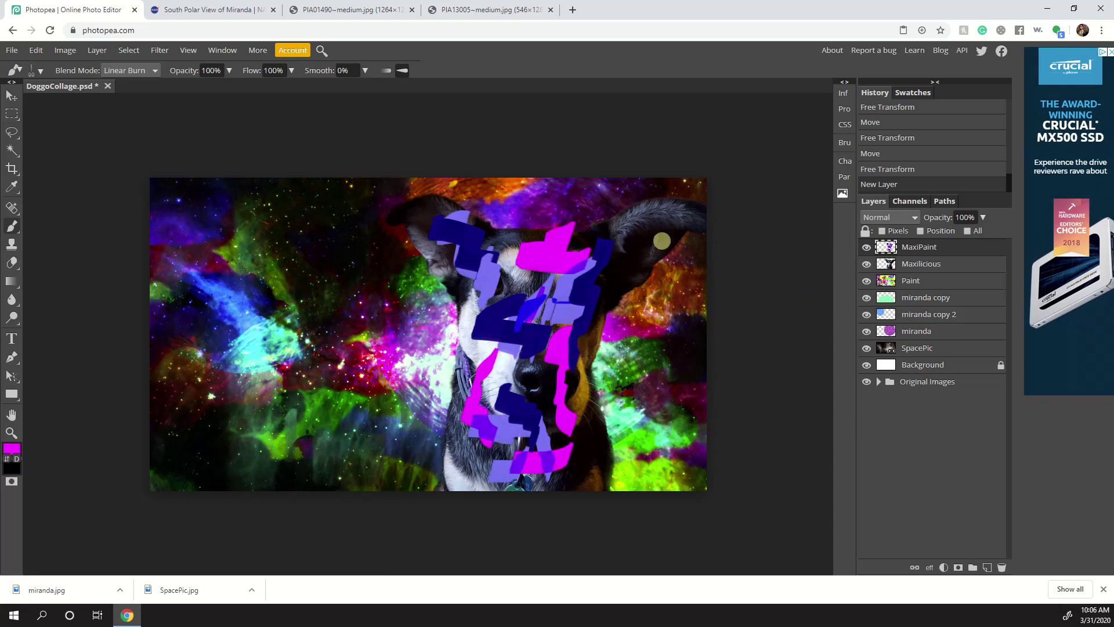
pyautogui.moveTo(698, 226); pyautogui.dragTo(651, 231)
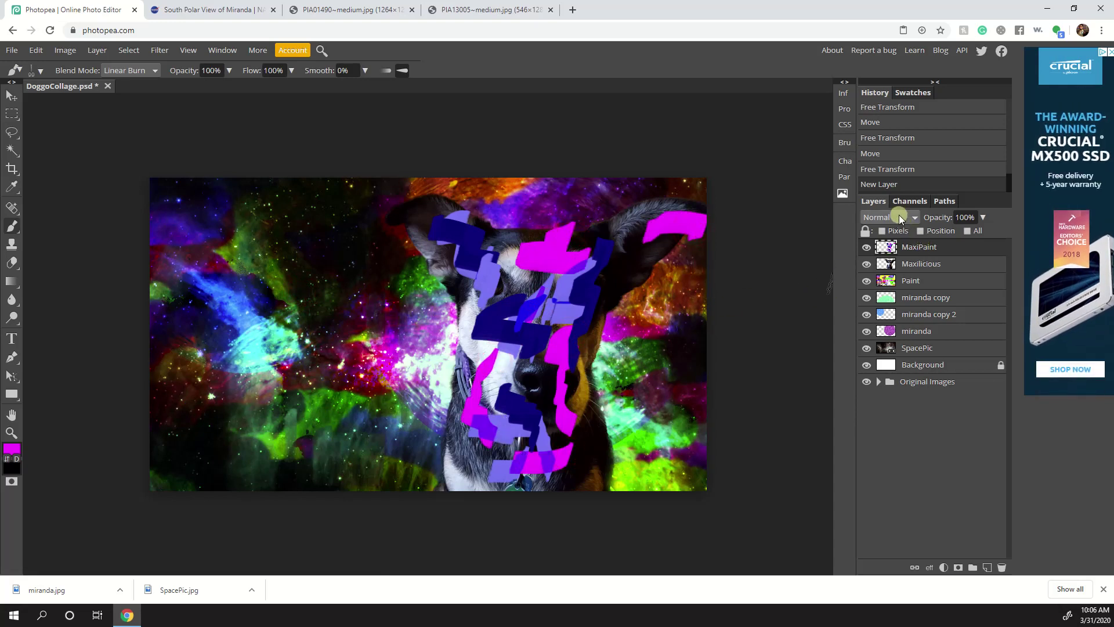
# - Try Darken, Multiply, Color Burn, Linear Burn and Overlay blending on the MaxiPaint layer
pyautogui.click(899, 217)
pyautogui.click(888, 287)
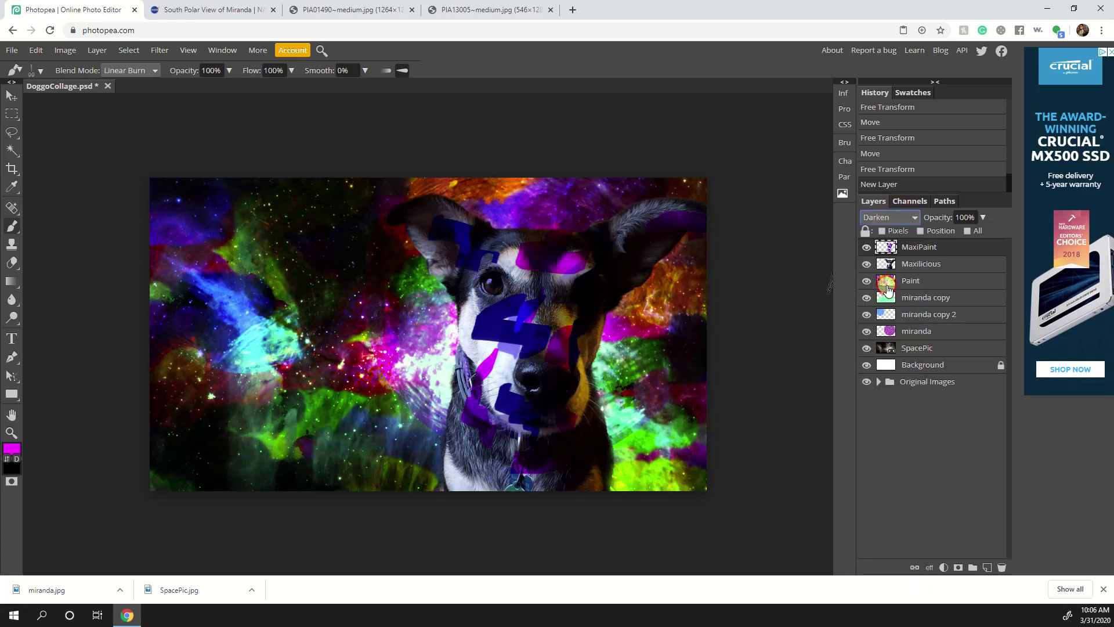
pyautogui.click(876, 218)
pyautogui.click(899, 298)
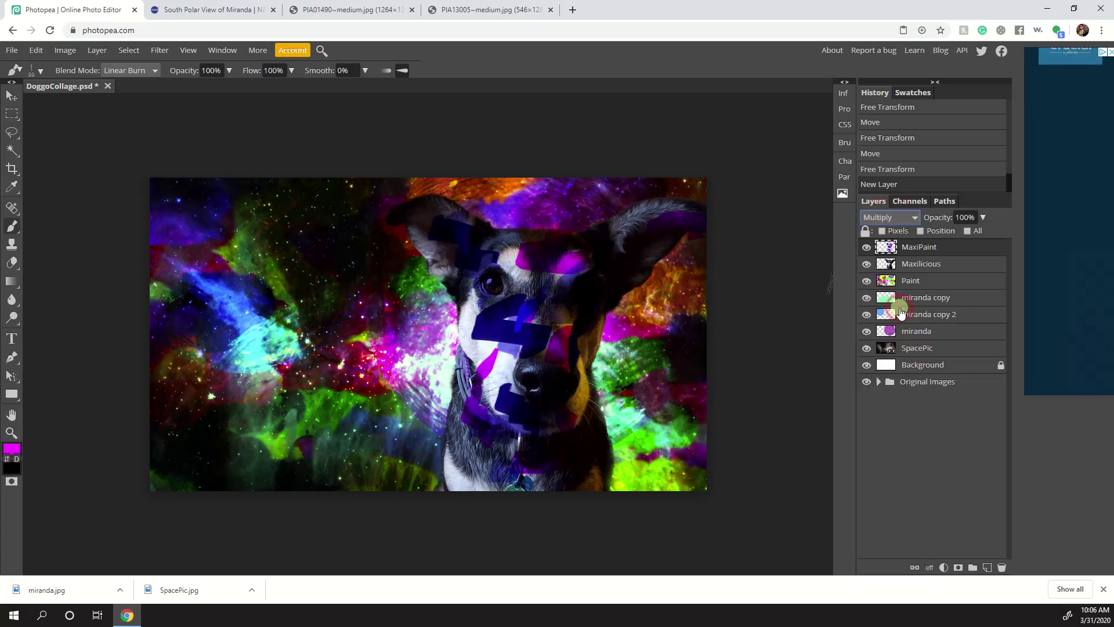
pyautogui.click(877, 217)
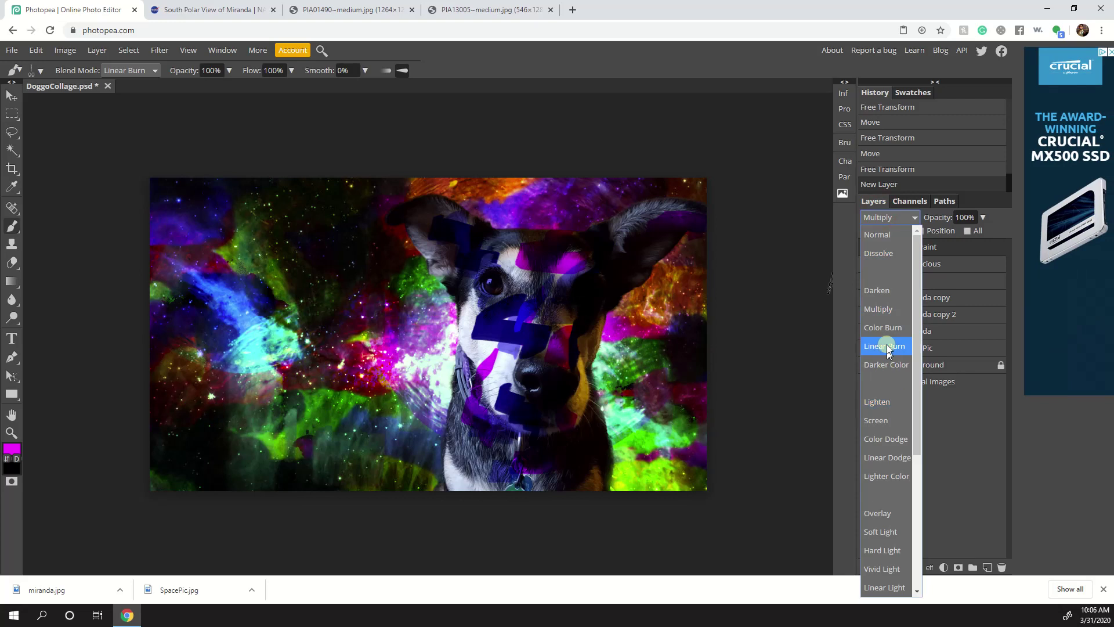
pyautogui.click(888, 329)
pyautogui.click(881, 217)
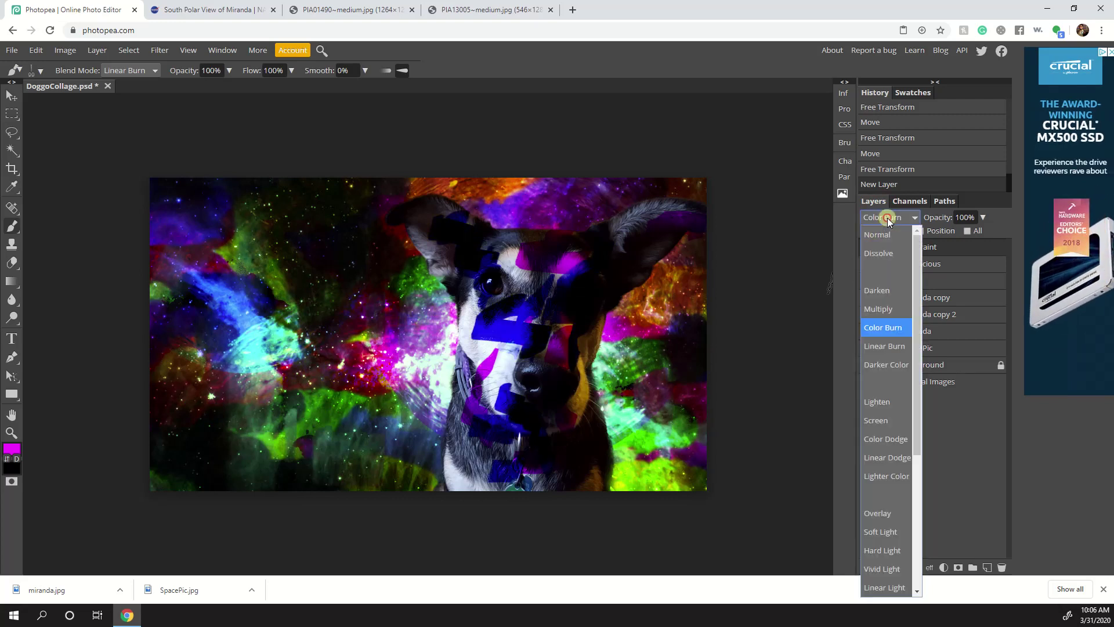
pyautogui.click(903, 348)
pyautogui.click(884, 224)
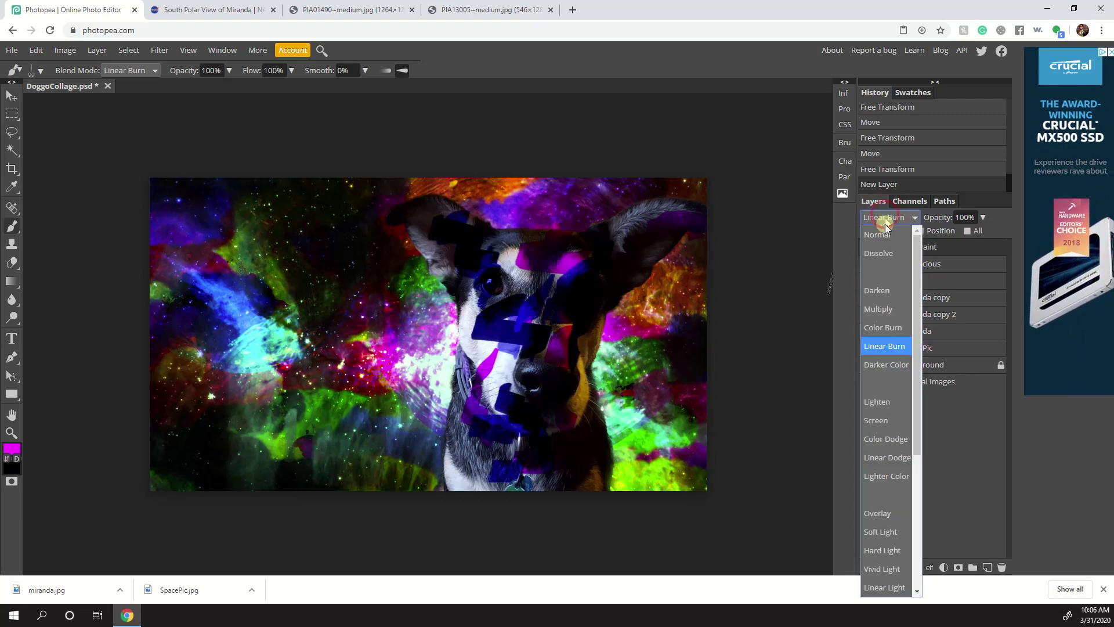
pyautogui.click(893, 500)
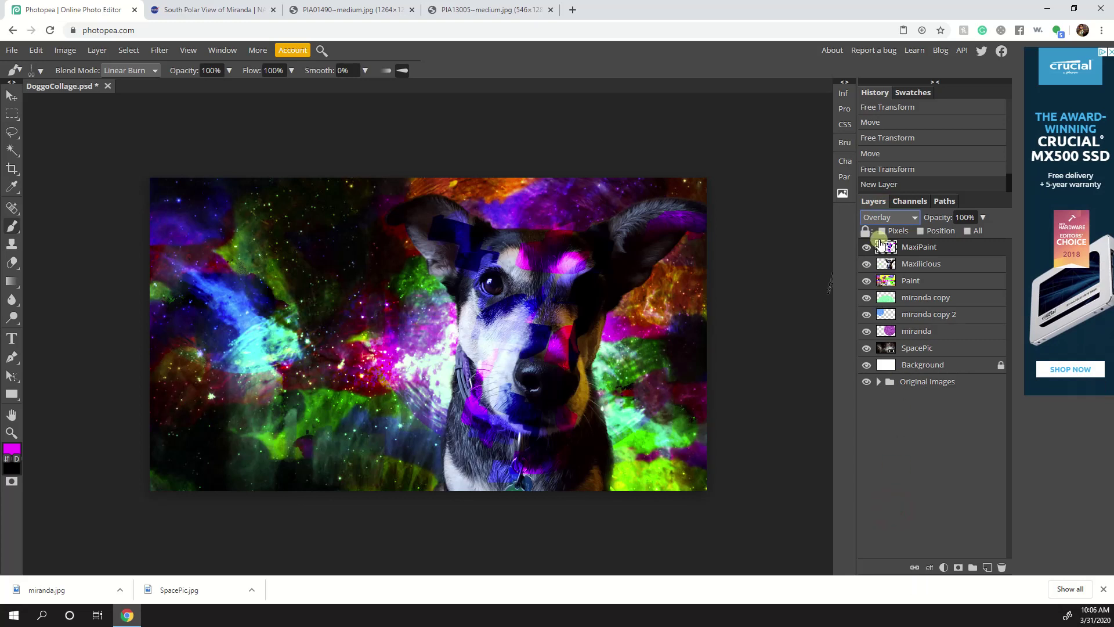
# - Set the MaxiPaint layer's blending to Soft Light and paint more magenta over the dog's chest, eye and brow
pyautogui.click(886, 219)
pyautogui.click(899, 532)
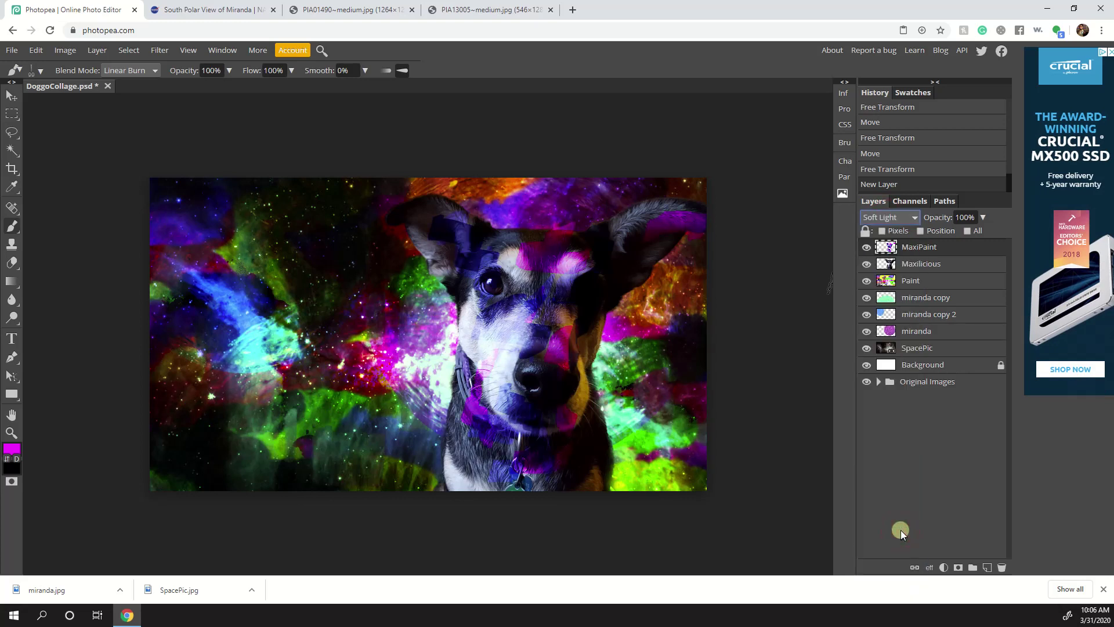
pyautogui.moveTo(478, 430)
pyautogui.mouseDown()
pyautogui.moveTo(461, 463)
pyautogui.moveTo(479, 483)
pyautogui.mouseUp()
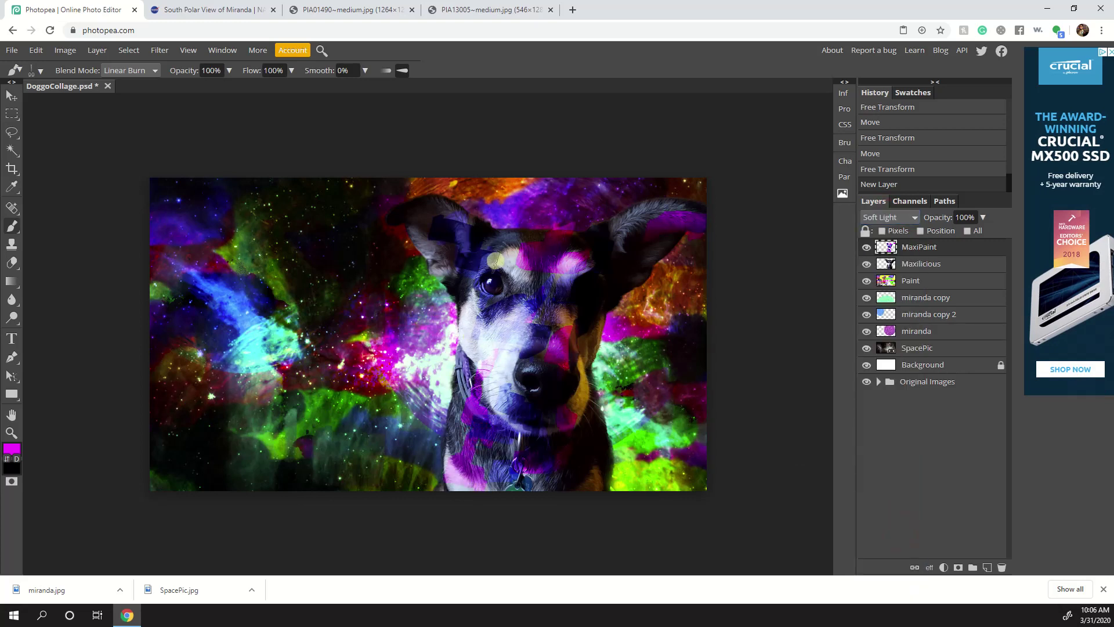
pyautogui.moveTo(494, 260); pyautogui.dragTo(514, 291)
pyautogui.moveTo(495, 243)
pyautogui.mouseDown()
pyautogui.moveTo(534, 263)
pyautogui.moveTo(546, 334)
pyautogui.mouseUp()
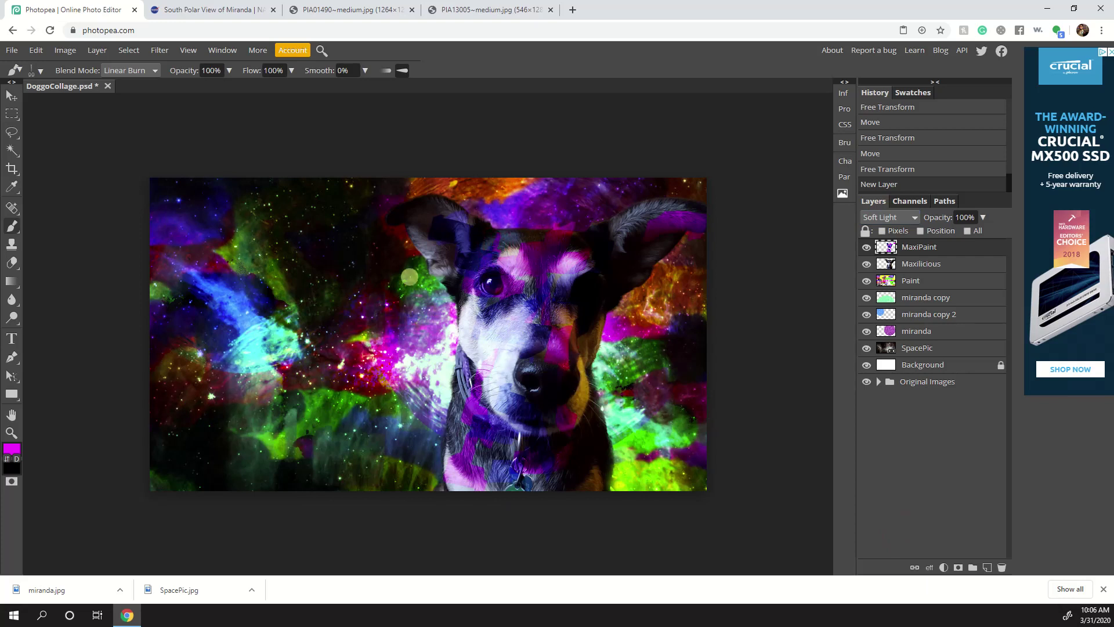
# - Enlarge the brush to about 288 px and switch the foreground colour to yellow (ffff00)
pyautogui.click(36, 71)
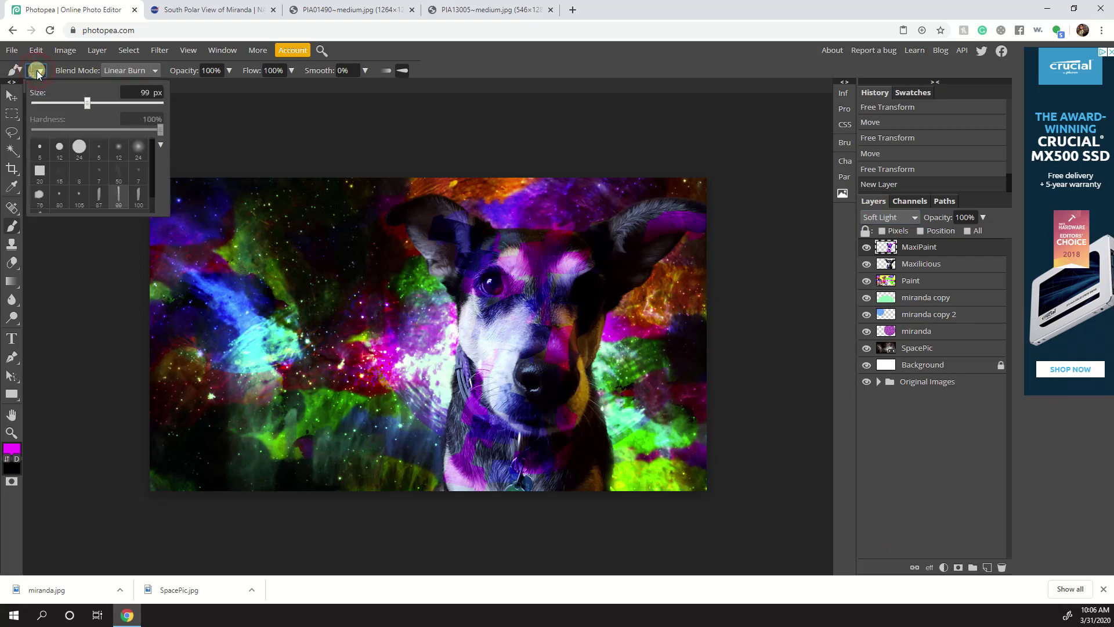
pyautogui.click(119, 175)
pyautogui.moveTo(104, 100); pyautogui.dragTo(112, 101)
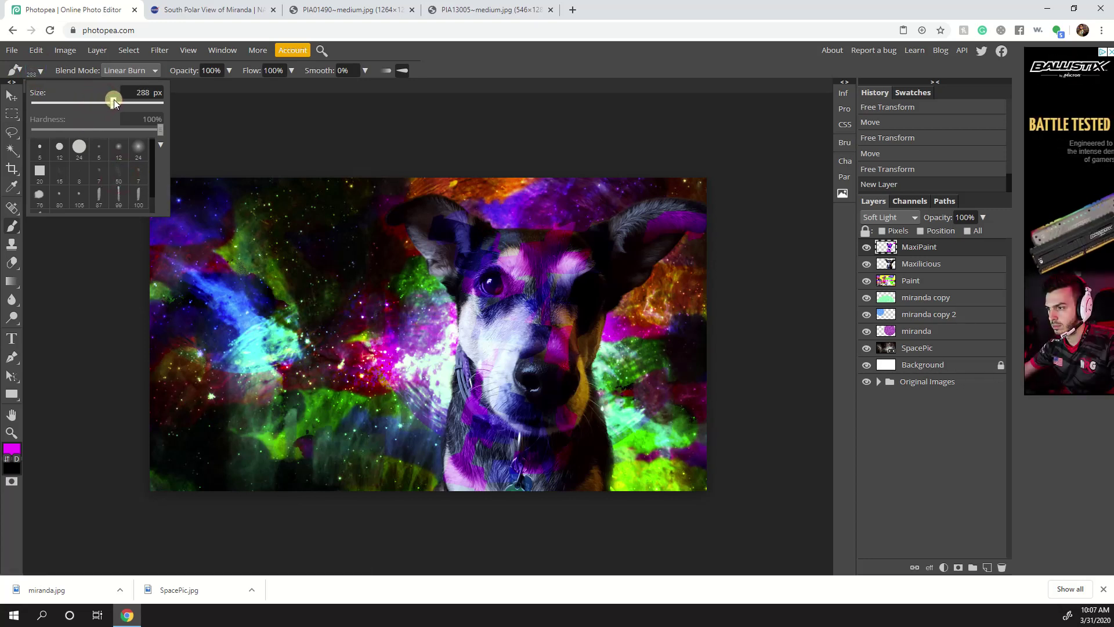
pyautogui.click(515, 287)
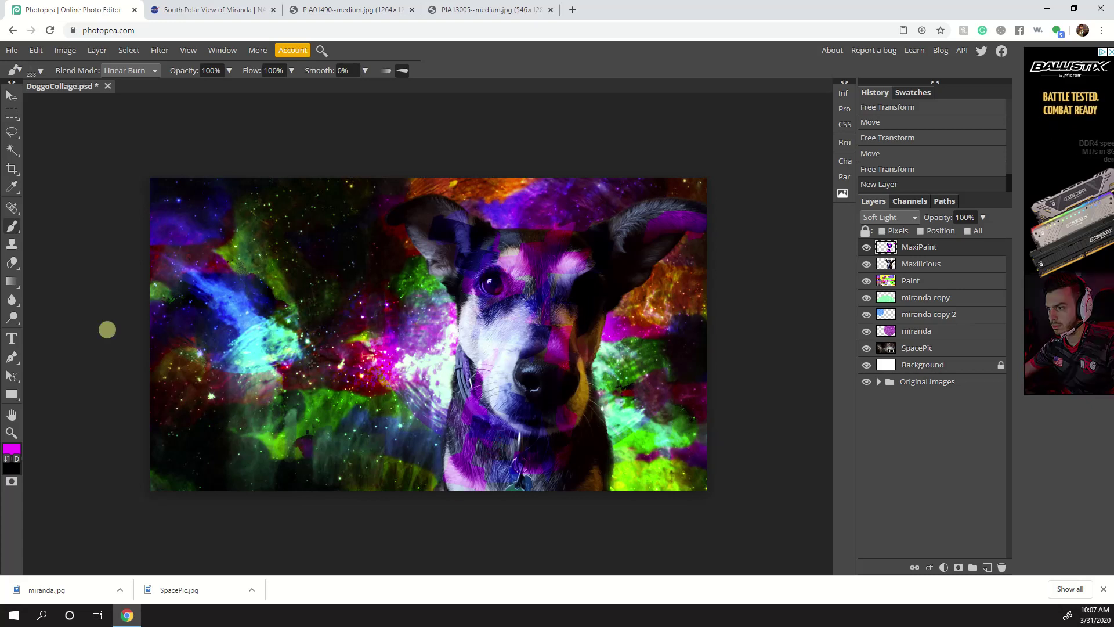
pyautogui.click(13, 450)
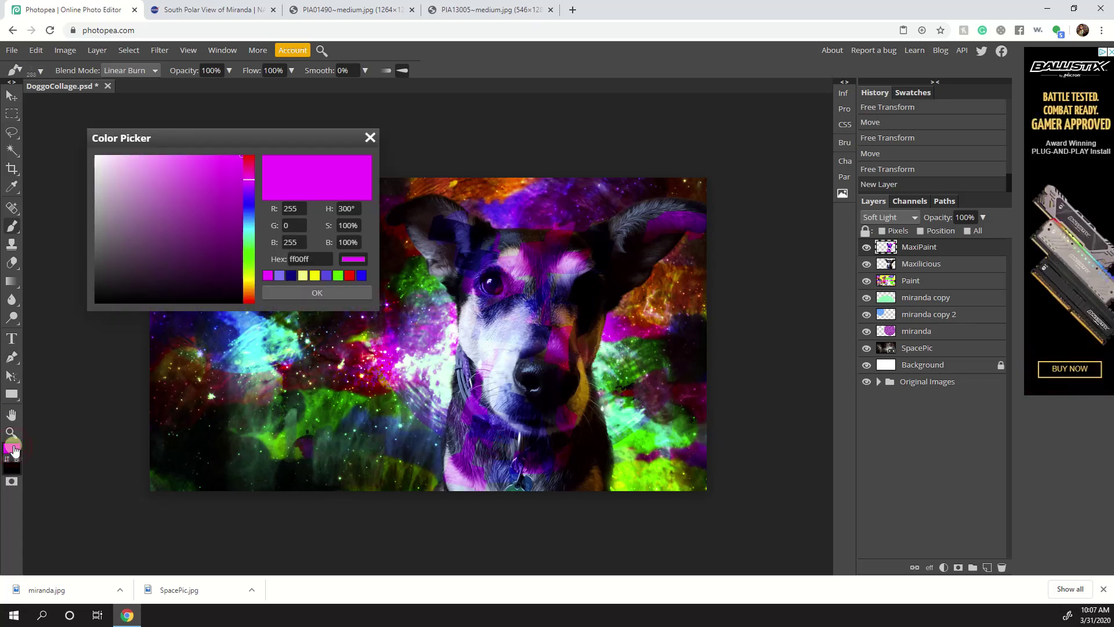
pyautogui.click(316, 276)
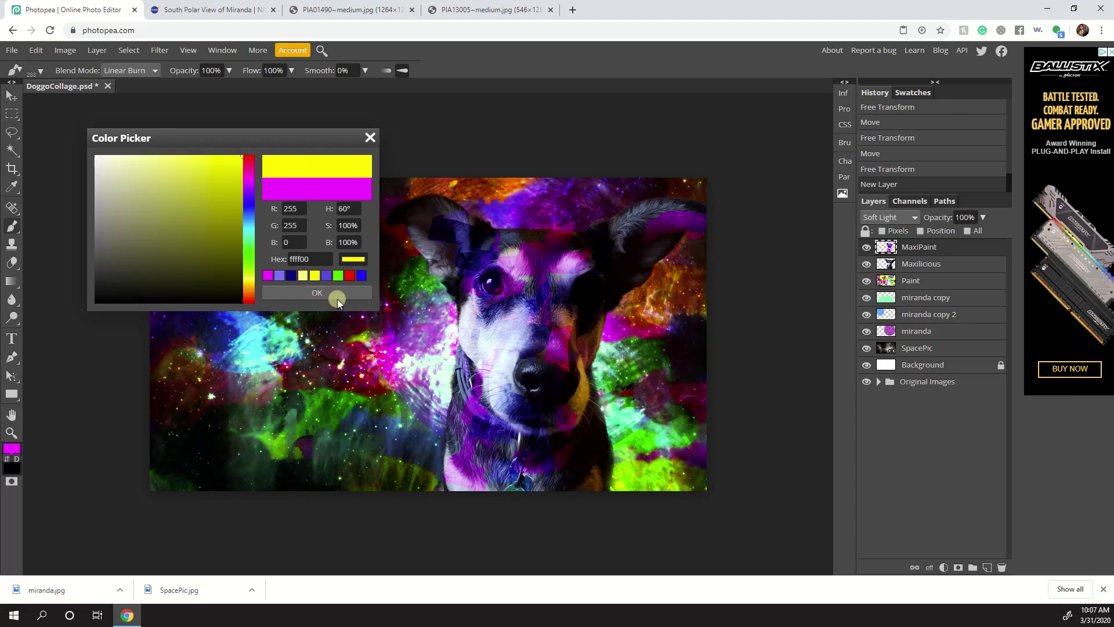
pyautogui.click(336, 299)
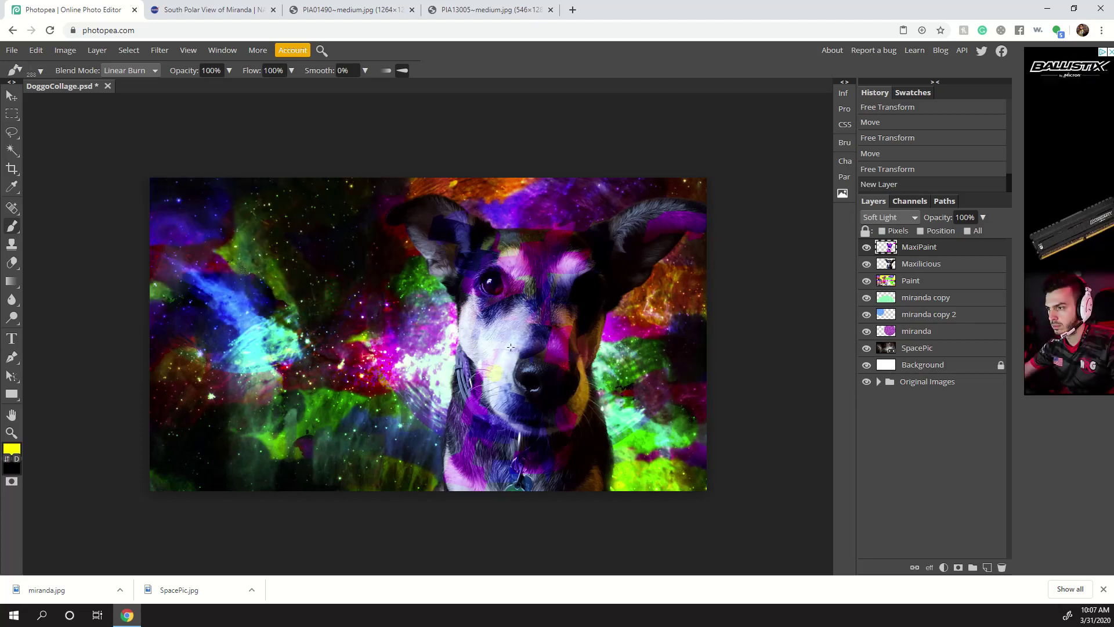
# - Set the brush blending to Normal and paint yellow strokes over the dog's face, chest and ear
pyautogui.click(133, 68)
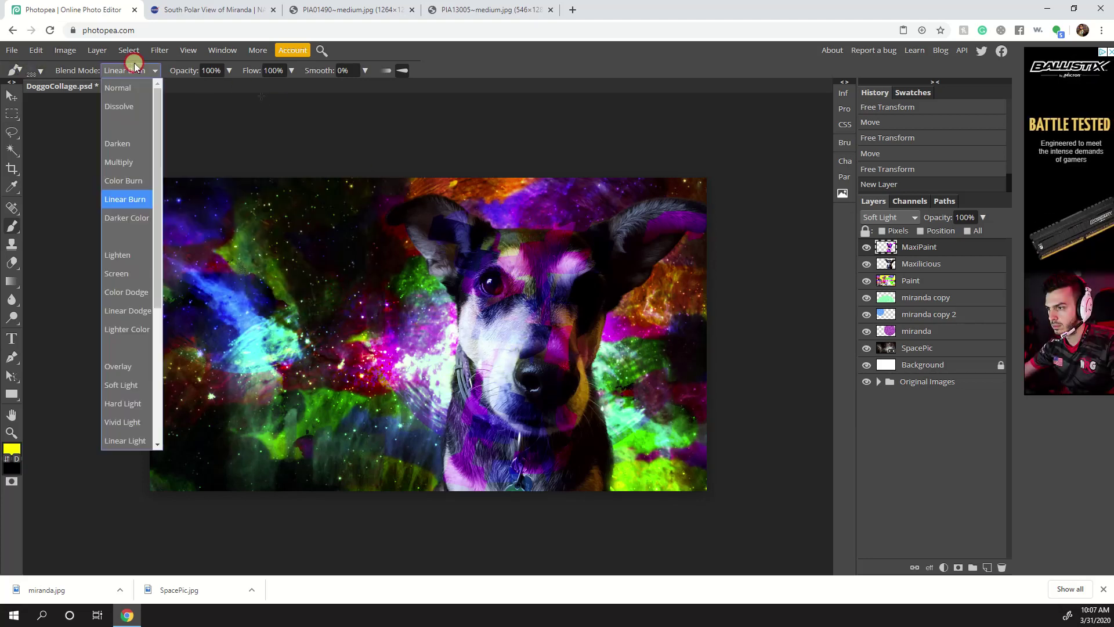
pyautogui.click(122, 88)
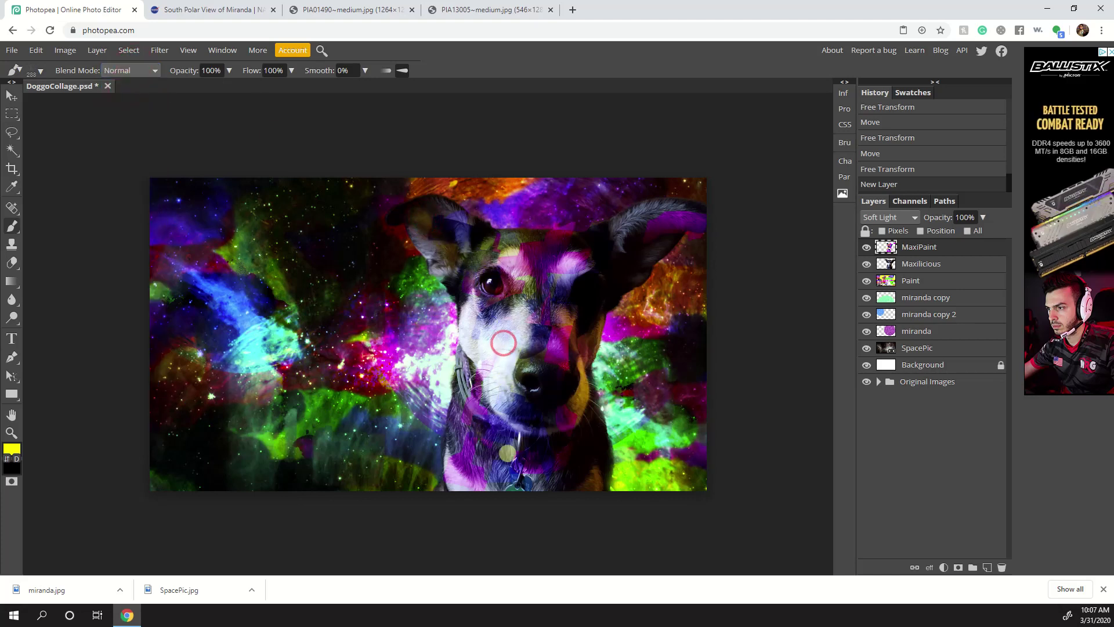
pyautogui.moveTo(558, 255)
pyautogui.mouseDown()
pyautogui.moveTo(582, 308)
pyautogui.moveTo(572, 388)
pyautogui.moveTo(592, 476)
pyautogui.mouseUp()
pyautogui.moveTo(619, 214)
pyautogui.mouseDown()
pyautogui.moveTo(617, 242)
pyautogui.moveTo(659, 239)
pyautogui.mouseUp()
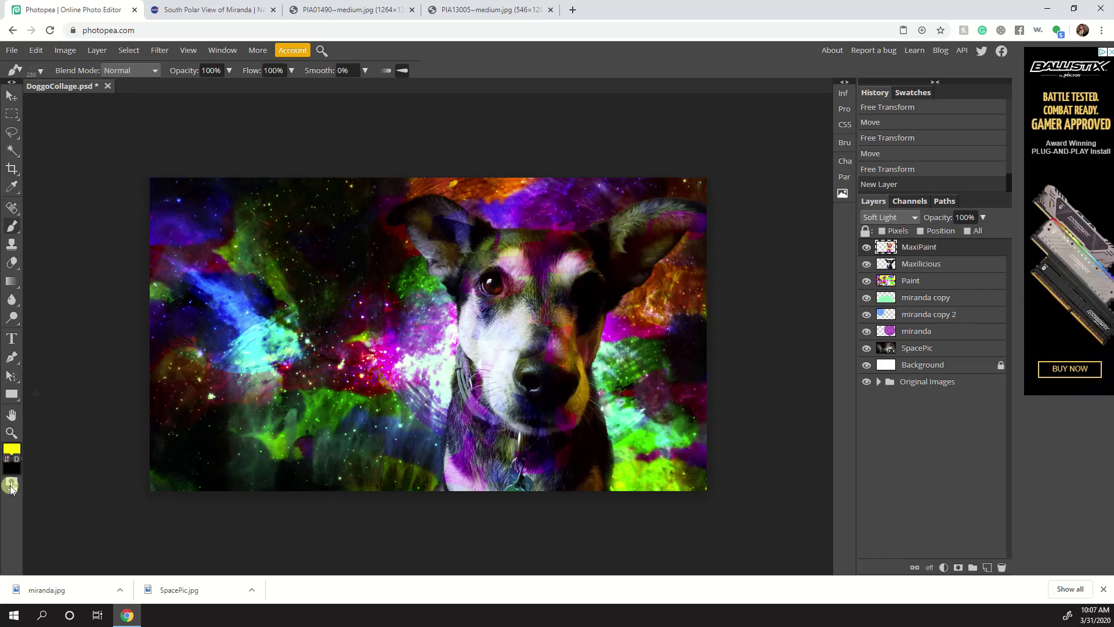
# - Switch the foreground colour to blue (0000ff) and paint strokes over the dog's forehead, muzzle, chest and ear
pyautogui.click(11, 449)
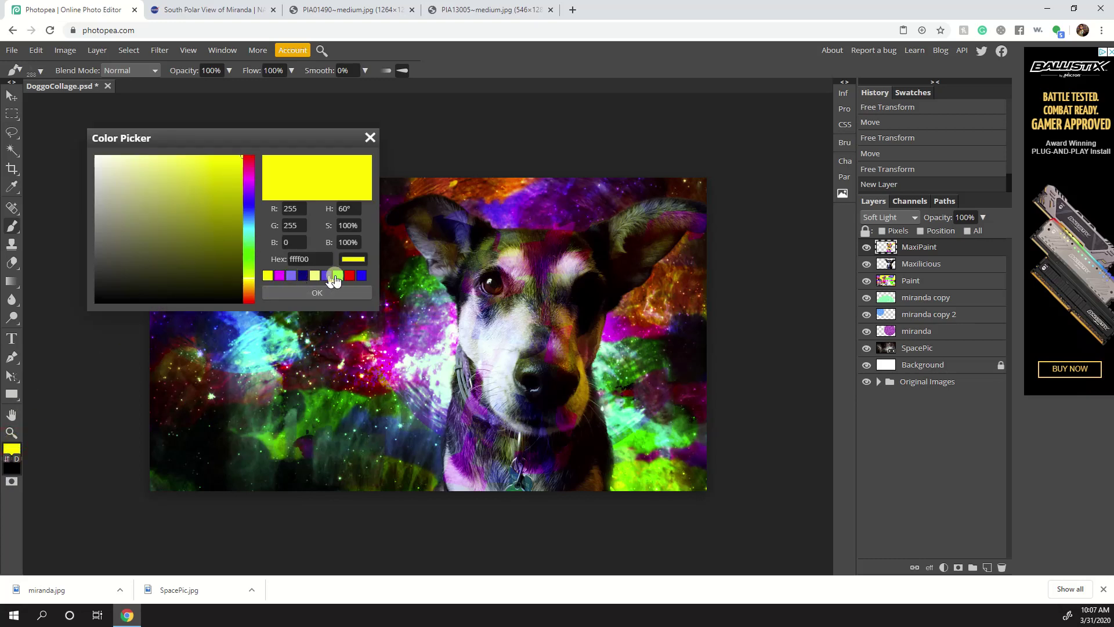
pyautogui.click(360, 275)
pyautogui.click(305, 292)
pyautogui.moveTo(506, 264); pyautogui.dragTo(485, 271)
pyautogui.moveTo(485, 403)
pyautogui.mouseDown()
pyautogui.moveTo(496, 469)
pyautogui.moveTo(447, 479)
pyautogui.moveTo(470, 462)
pyautogui.mouseUp()
pyautogui.moveTo(557, 337)
pyautogui.mouseDown()
pyautogui.moveTo(552, 246)
pyautogui.moveTo(631, 279)
pyautogui.mouseUp()
pyautogui.moveTo(451, 215)
pyautogui.mouseDown()
pyautogui.moveTo(424, 202)
pyautogui.moveTo(439, 236)
pyautogui.mouseUp()
# - Switch the foreground colour to bright green and paint strokes around the dog's eyes, muzzle and chest
pyautogui.click(11, 451)
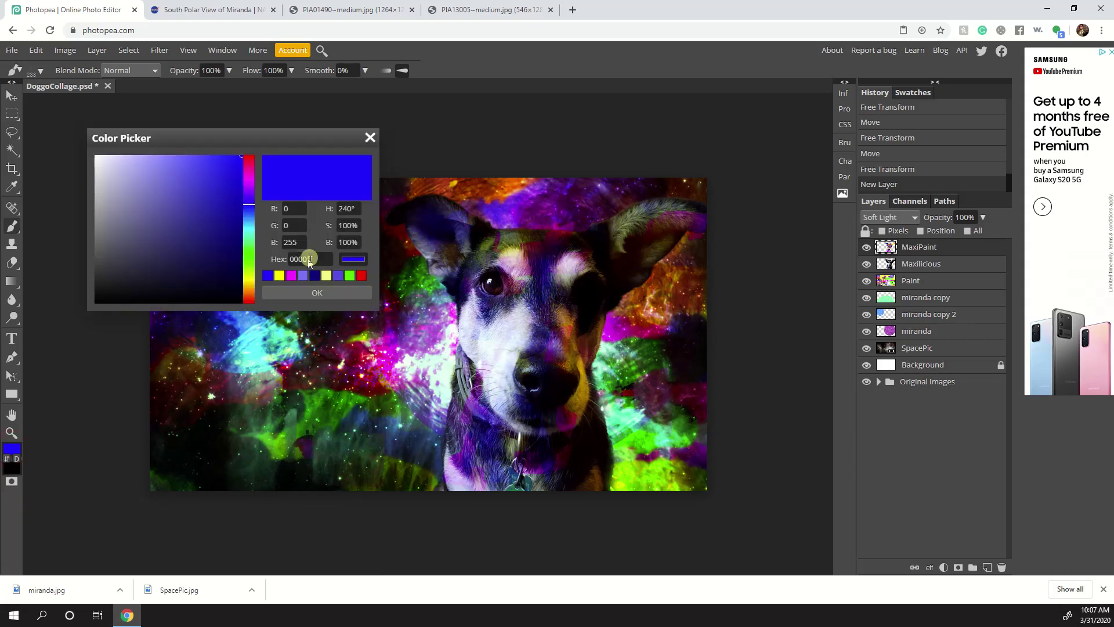
pyautogui.click(346, 276)
pyautogui.click(316, 293)
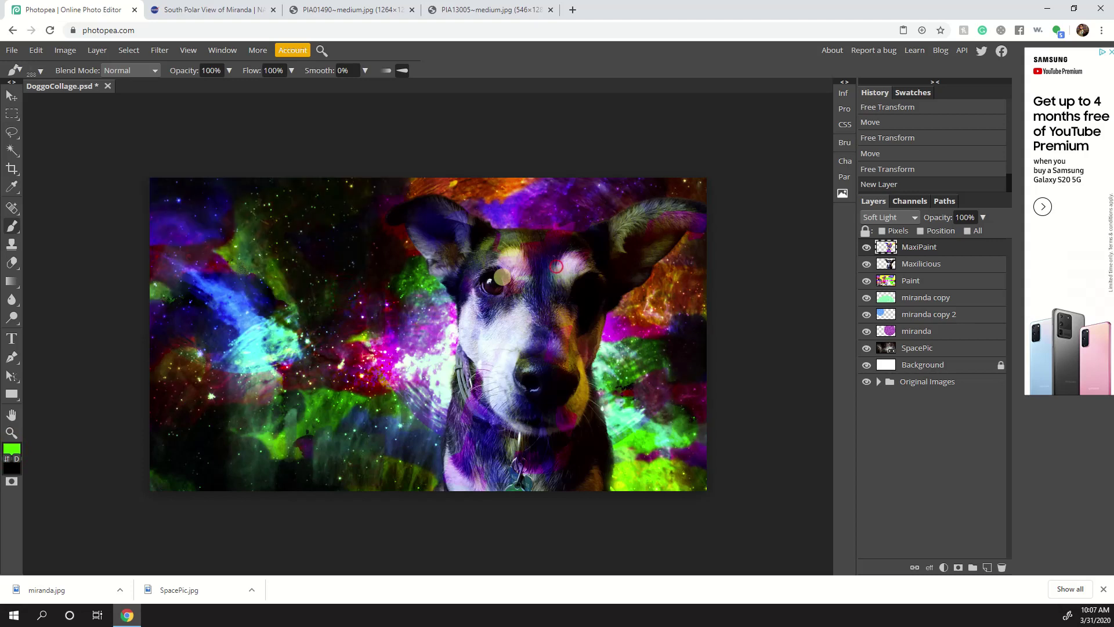
pyautogui.moveTo(597, 455); pyautogui.dragTo(596, 475)
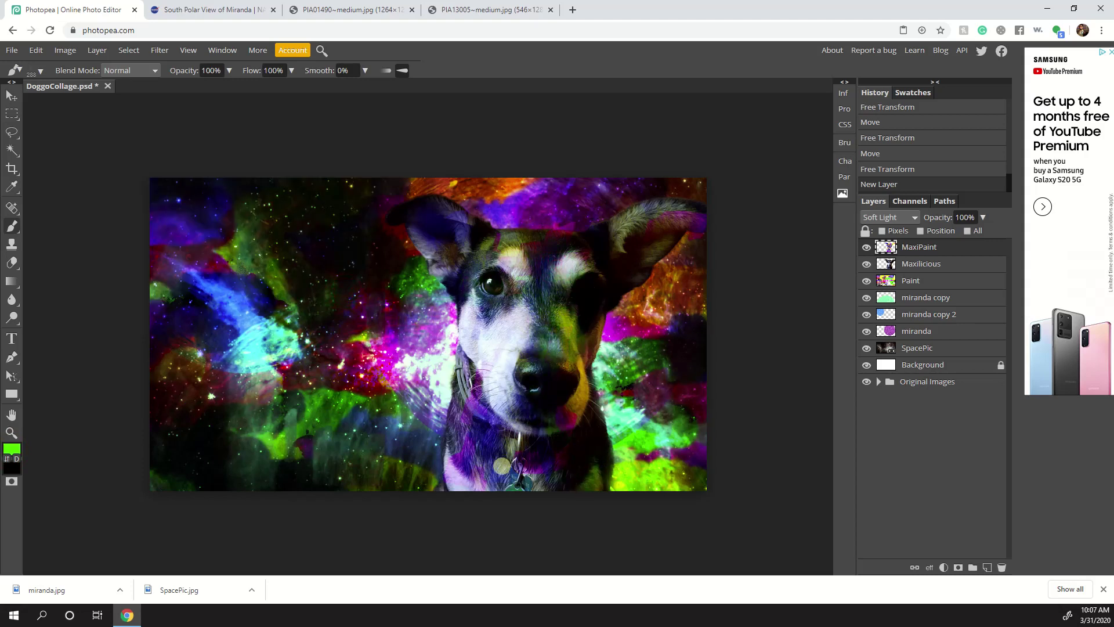
pyautogui.moveTo(503, 466)
pyautogui.mouseDown()
pyautogui.moveTo(455, 474)
pyautogui.moveTo(488, 269)
pyautogui.moveTo(419, 192)
pyautogui.mouseUp()
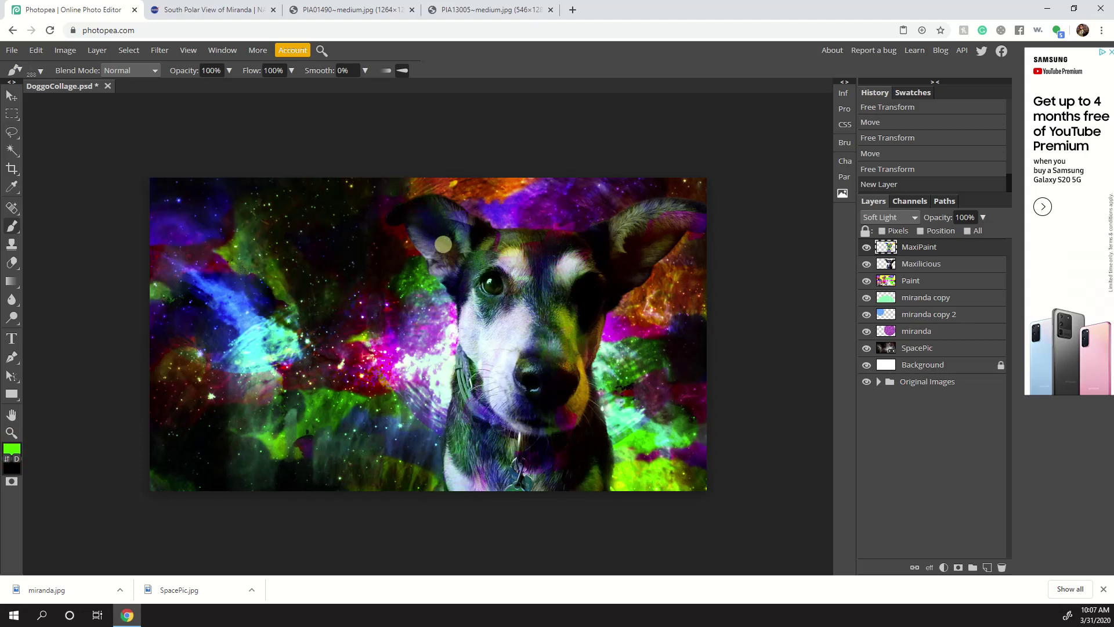
# - Switch the foreground colour back to magenta and paint over the dog's folded ear
pyautogui.click(13, 450)
pyautogui.click(304, 275)
pyautogui.click(309, 292)
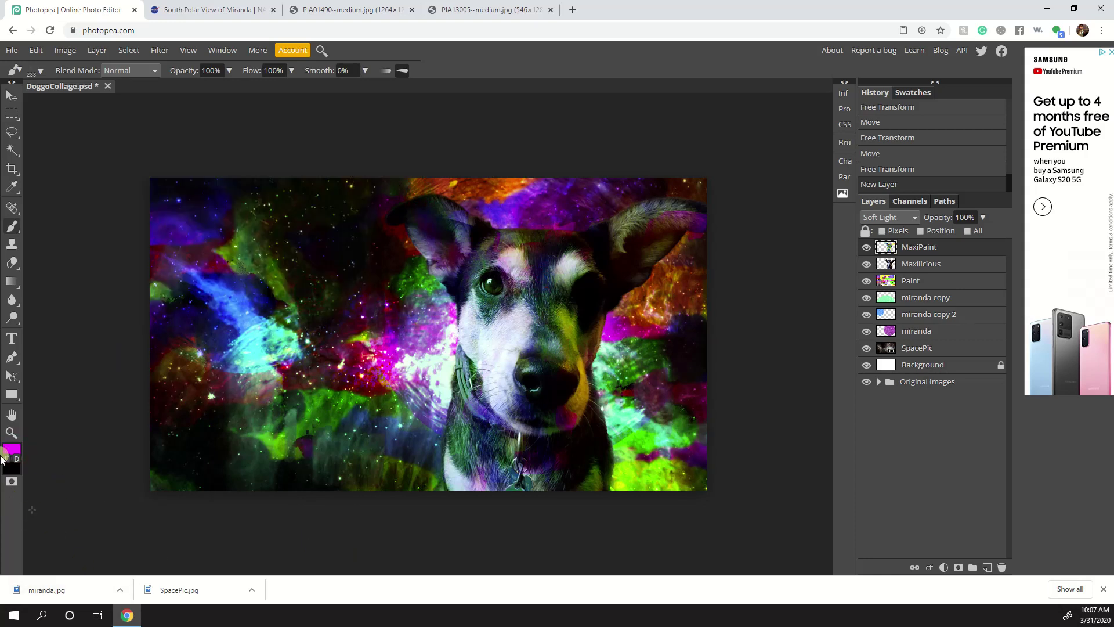
# - Shift the foreground colour to hot pink and paint strokes over the dog's muzzle, chest and forehead
pyautogui.click(10, 450)
pyautogui.moveTo(246, 171); pyautogui.dragTo(247, 168)
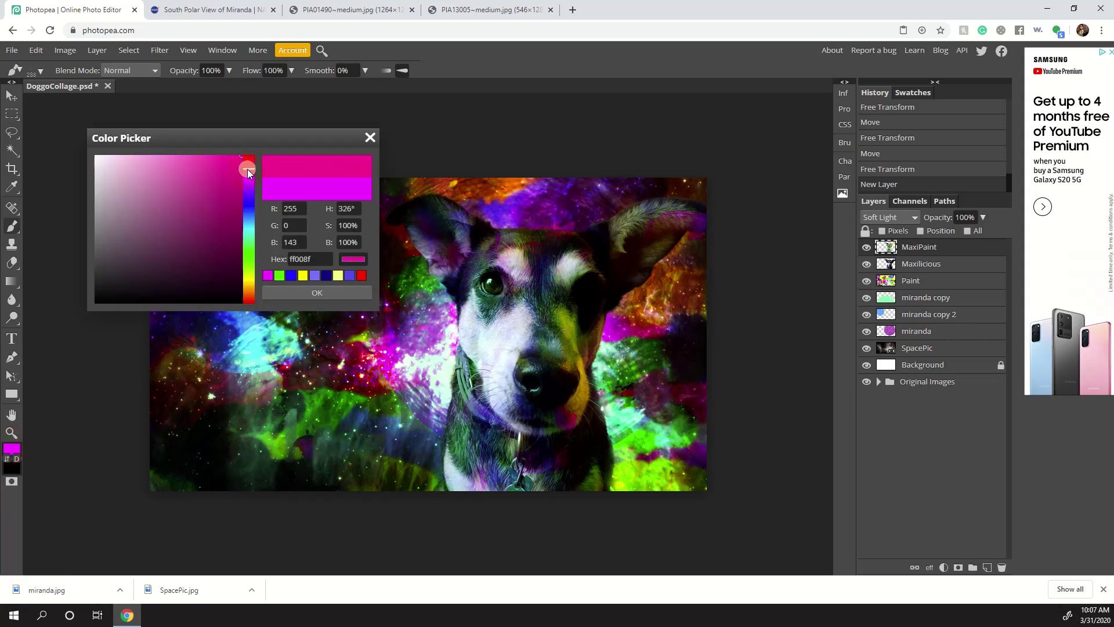
pyautogui.click(308, 294)
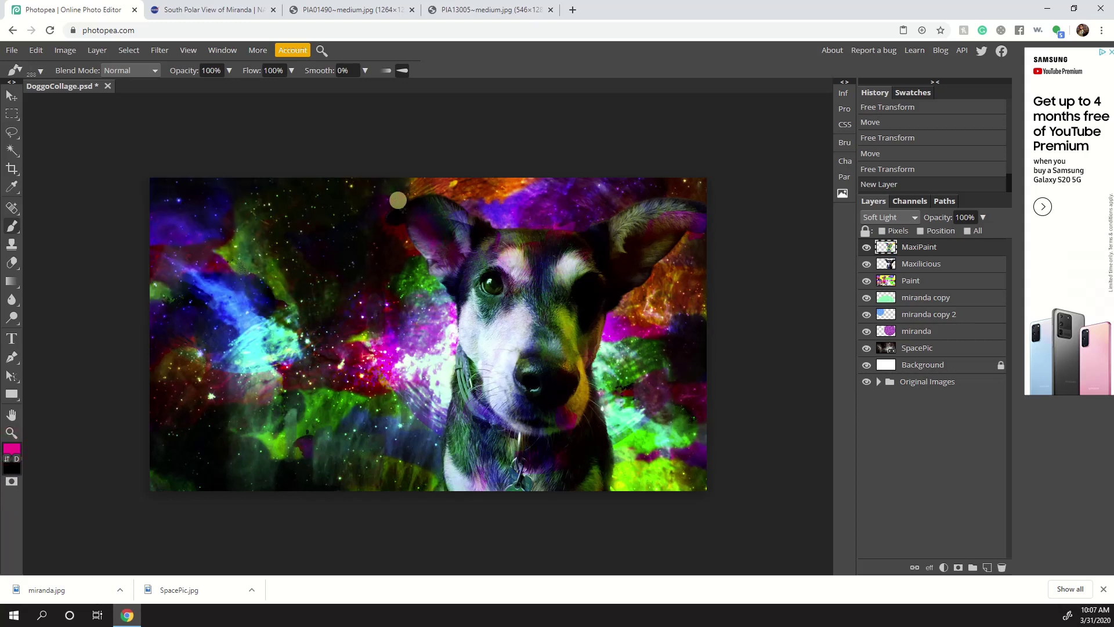
pyautogui.moveTo(523, 355); pyautogui.dragTo(478, 418)
pyautogui.moveTo(456, 471)
pyautogui.mouseDown()
pyautogui.moveTo(451, 500)
pyautogui.moveTo(451, 473)
pyautogui.mouseUp()
pyautogui.moveTo(569, 238)
pyautogui.mouseDown()
pyautogui.moveTo(568, 304)
pyautogui.moveTo(538, 431)
pyautogui.moveTo(558, 407)
pyautogui.mouseUp()
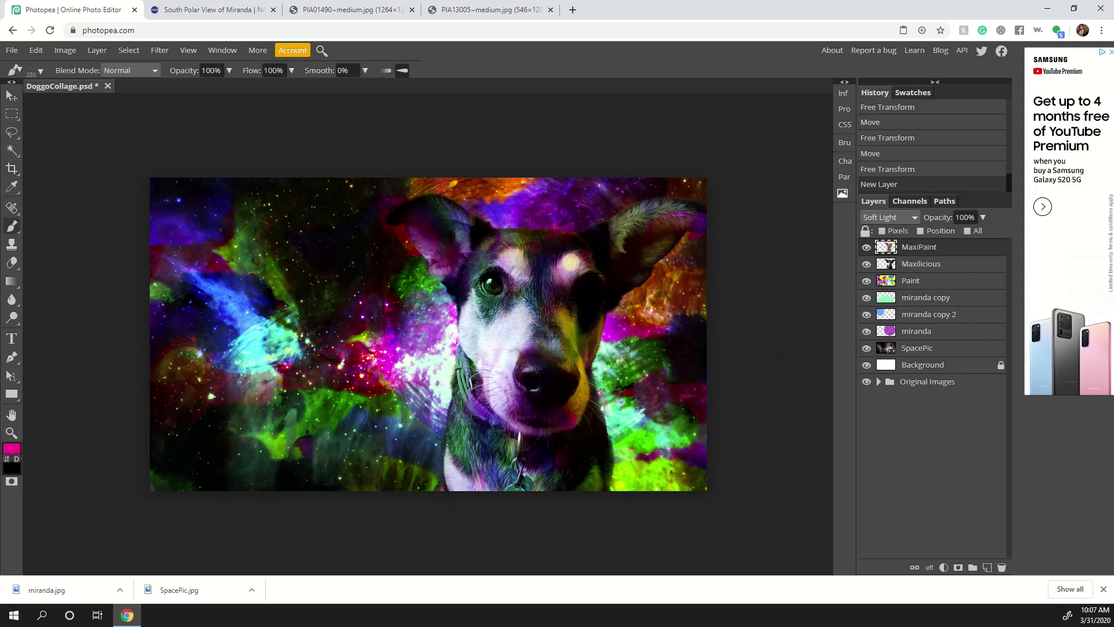
# - Lower the MaxiPaint layer's opacity to 78%
pyautogui.click(983, 217)
pyautogui.moveTo(985, 233)
pyautogui.mouseDown()
pyautogui.moveTo(961, 235)
pyautogui.moveTo(973, 237)
pyautogui.mouseUp()
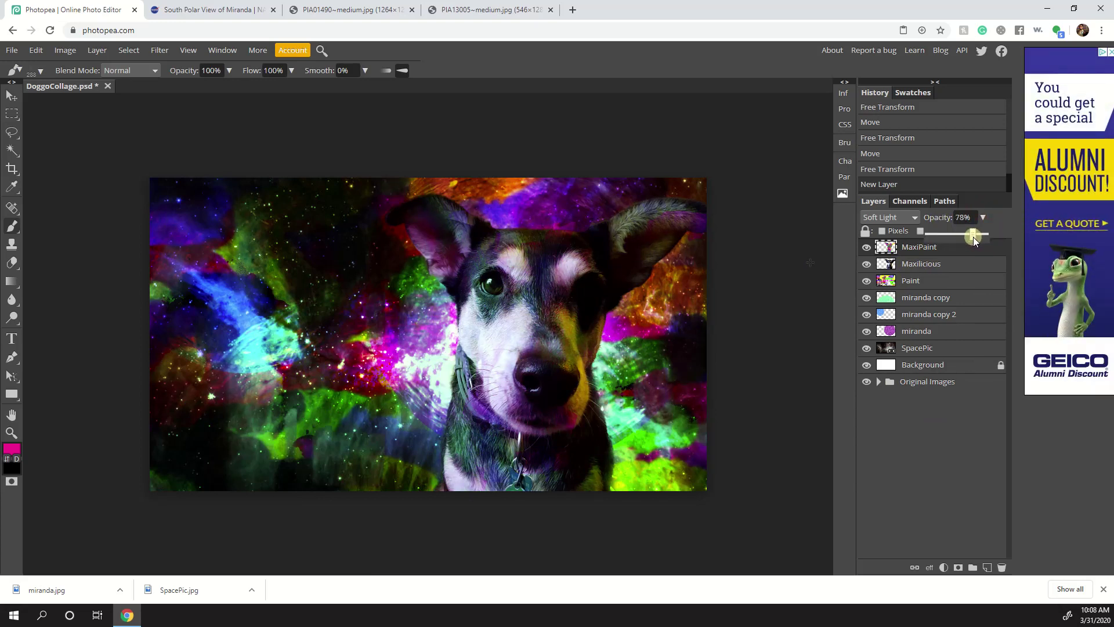
pyautogui.click(982, 218)
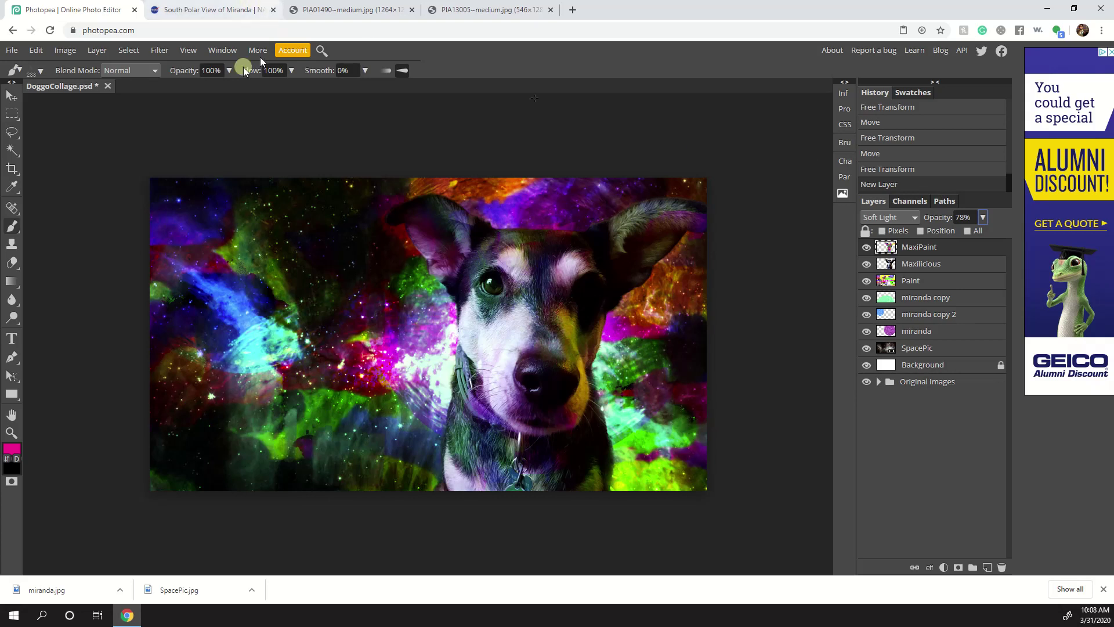
# - Add a text layer reading "Space Dog" and move it onto the light blue nebula
pyautogui.click(11, 95)
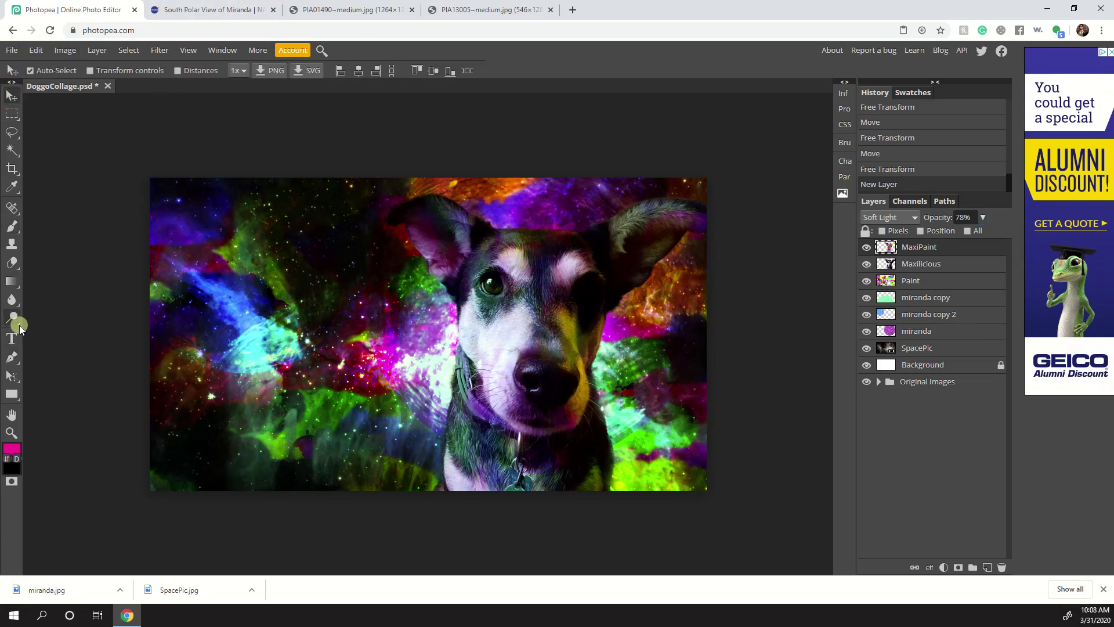
pyautogui.click(11, 338)
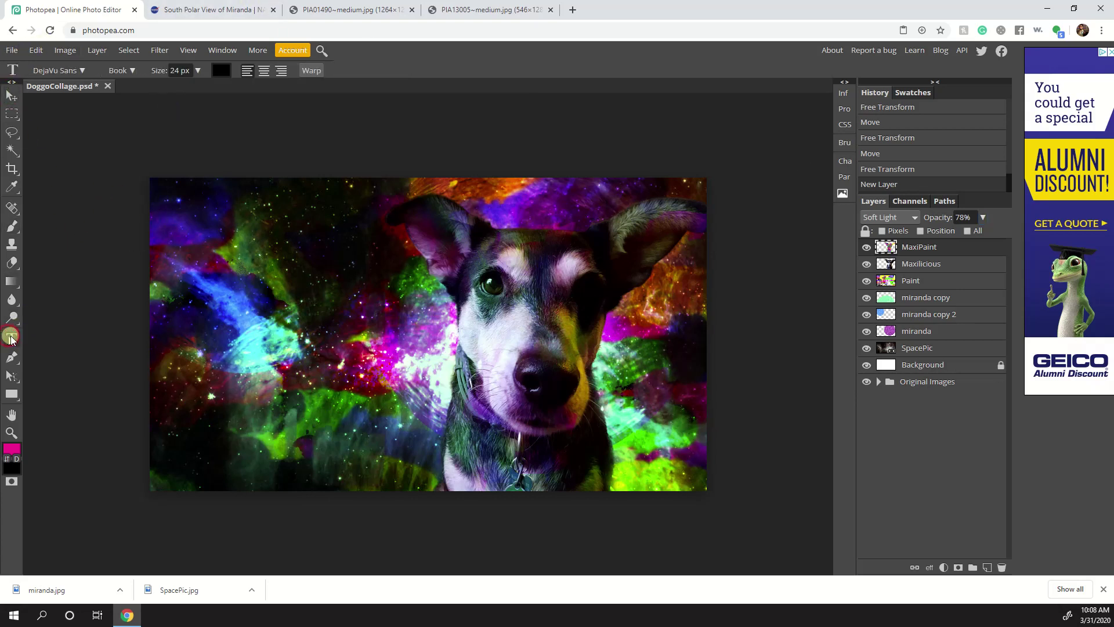
pyautogui.click(194, 214)
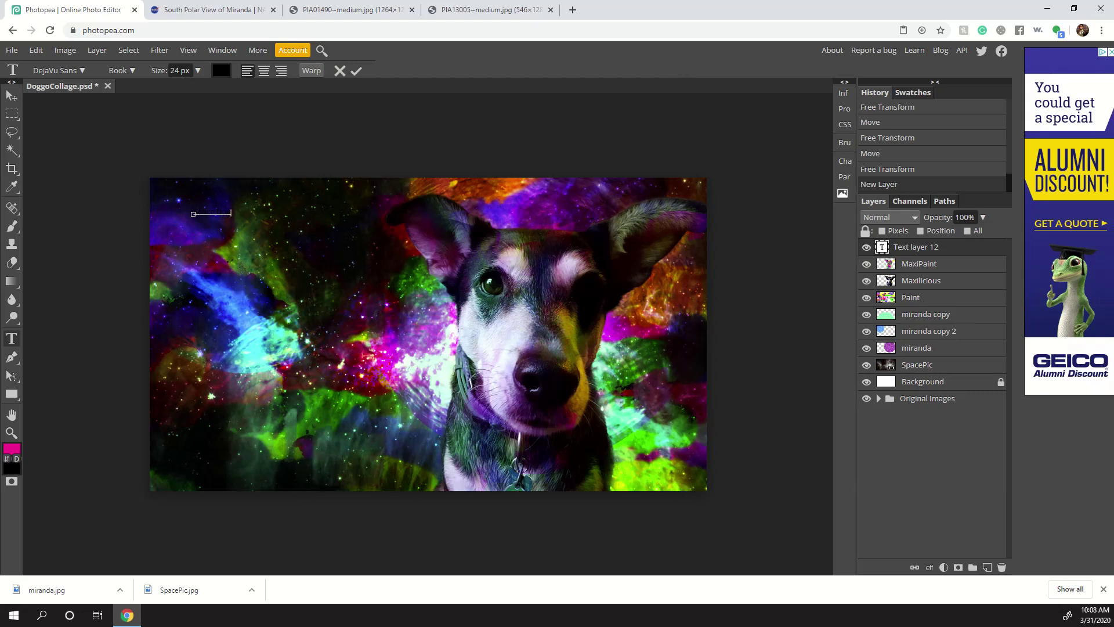
pyautogui.click(12, 99)
pyautogui.moveTo(210, 210); pyautogui.dragTo(269, 351)
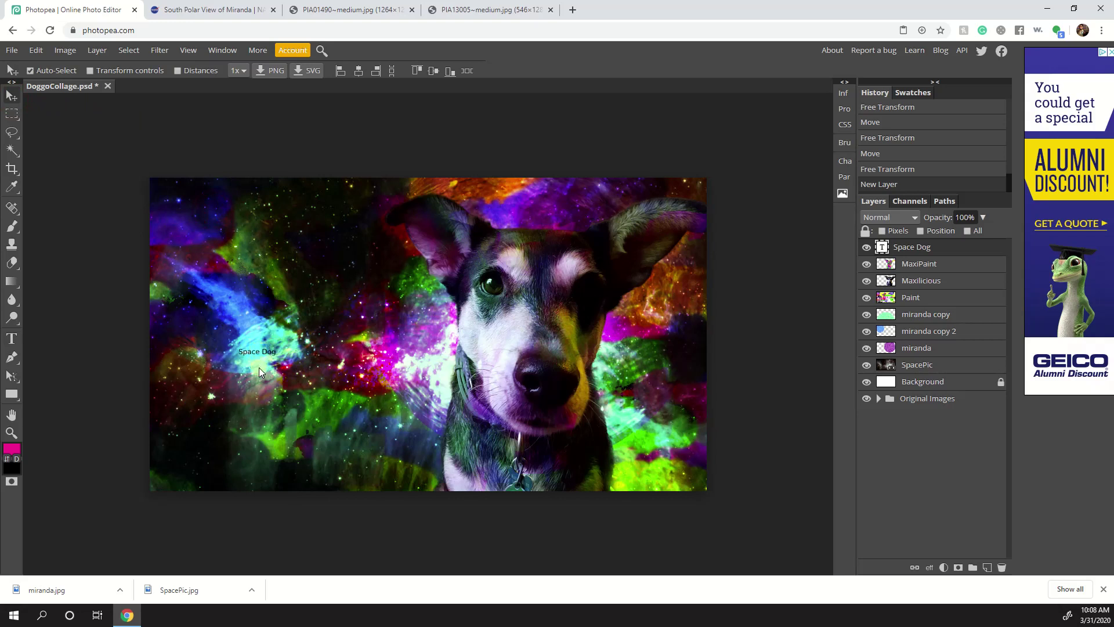
# - Open the character settings for the Space Dog text and set its size to 61 px
pyautogui.click(848, 158)
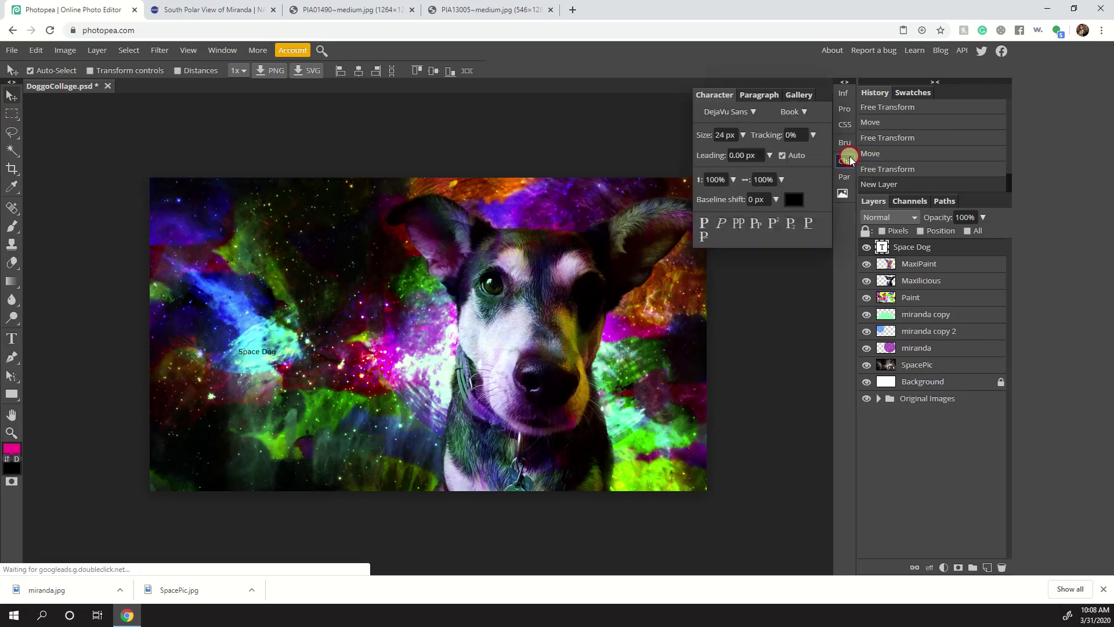
pyautogui.click(742, 134)
pyautogui.moveTo(741, 152); pyautogui.dragTo(763, 153)
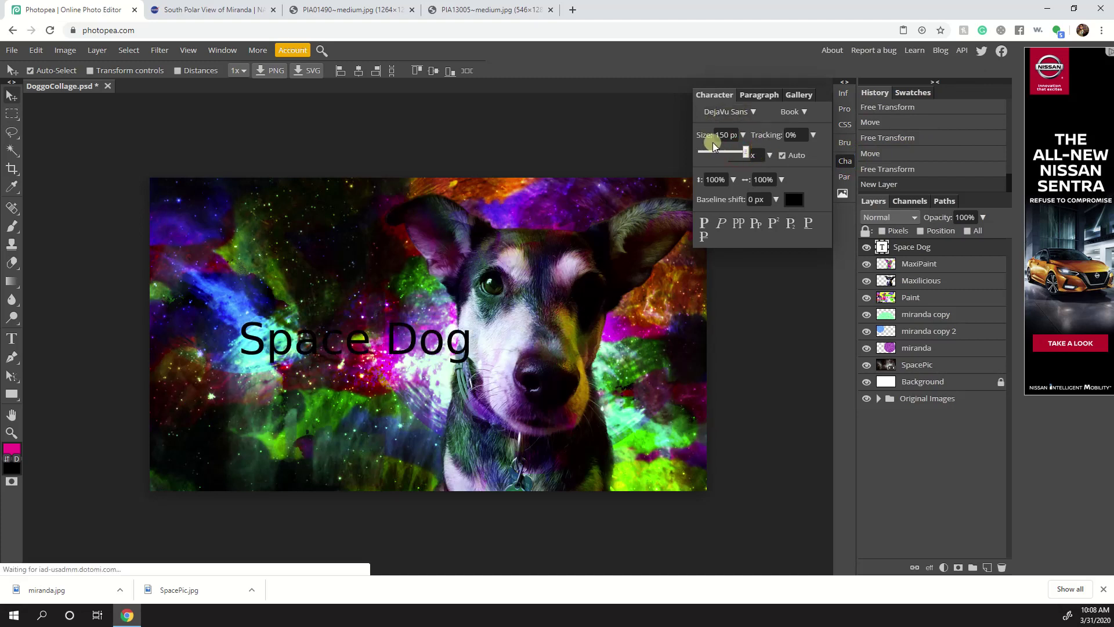
pyautogui.moveTo(722, 151); pyautogui.dragTo(732, 151)
pyautogui.click(841, 159)
pyautogui.click(842, 159)
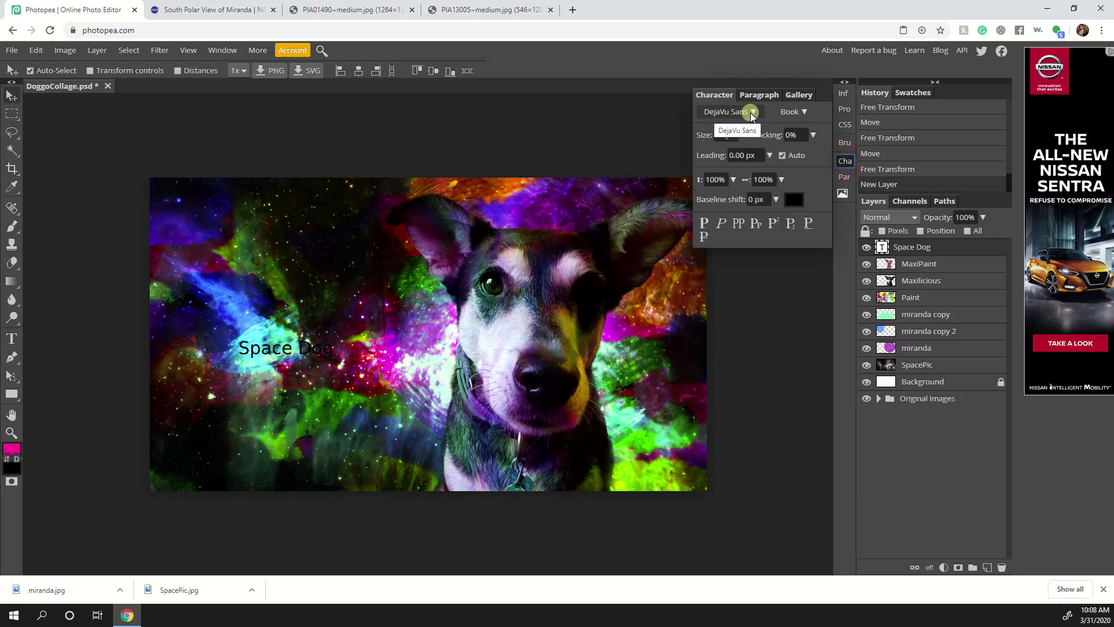
# - Change the Space Dog text's font to Dubtronic Inline
pyautogui.click(709, 114)
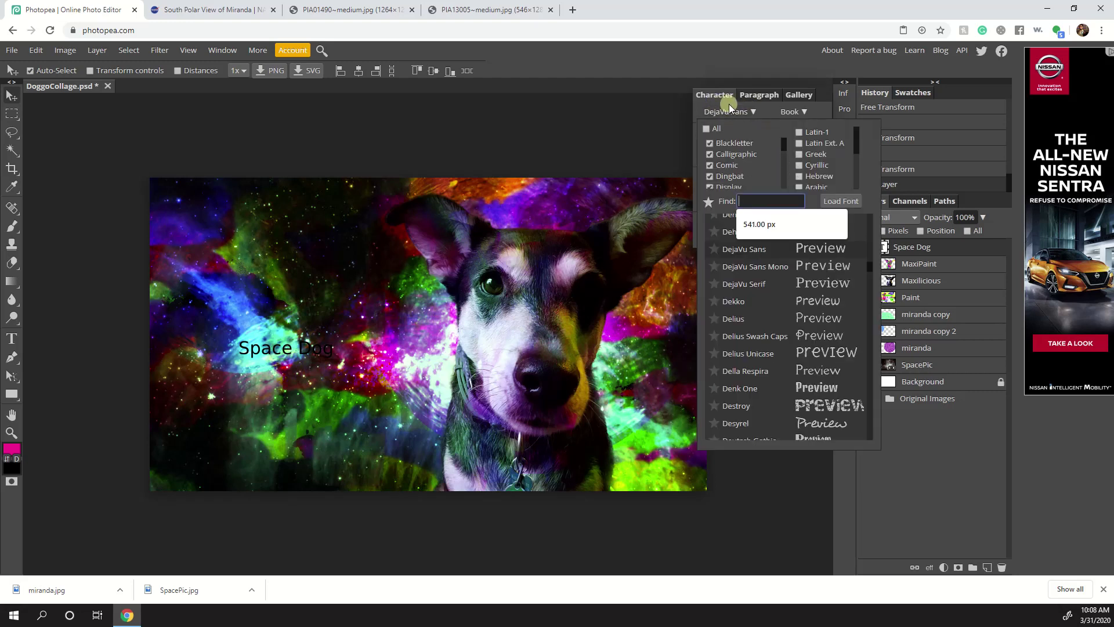
pyautogui.scroll(-4, 820, 335)
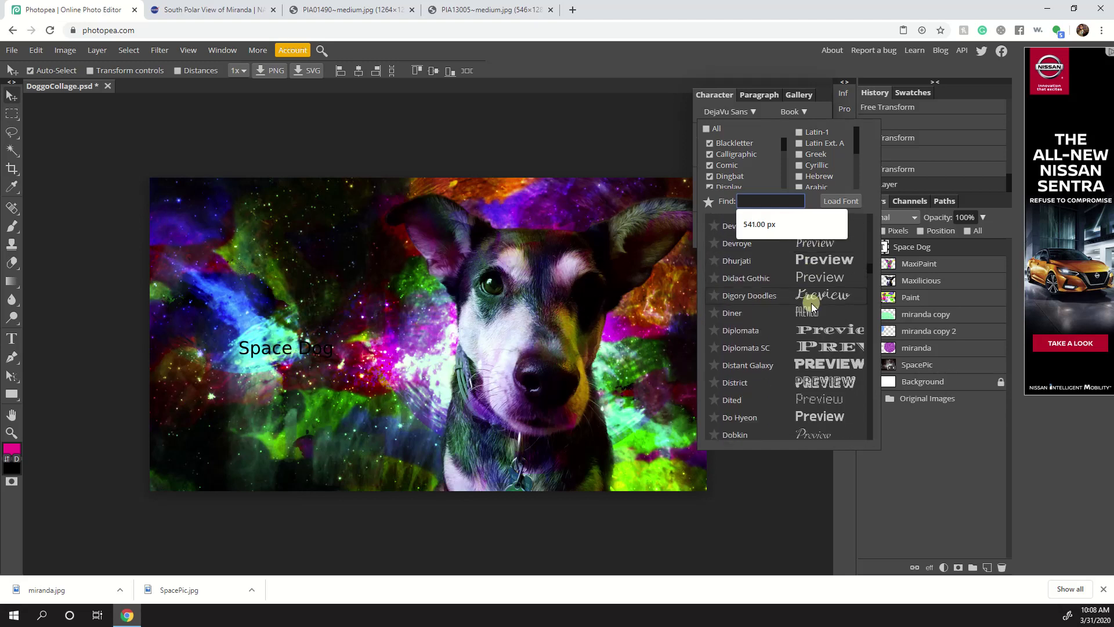
pyautogui.scroll(-1, 811, 306)
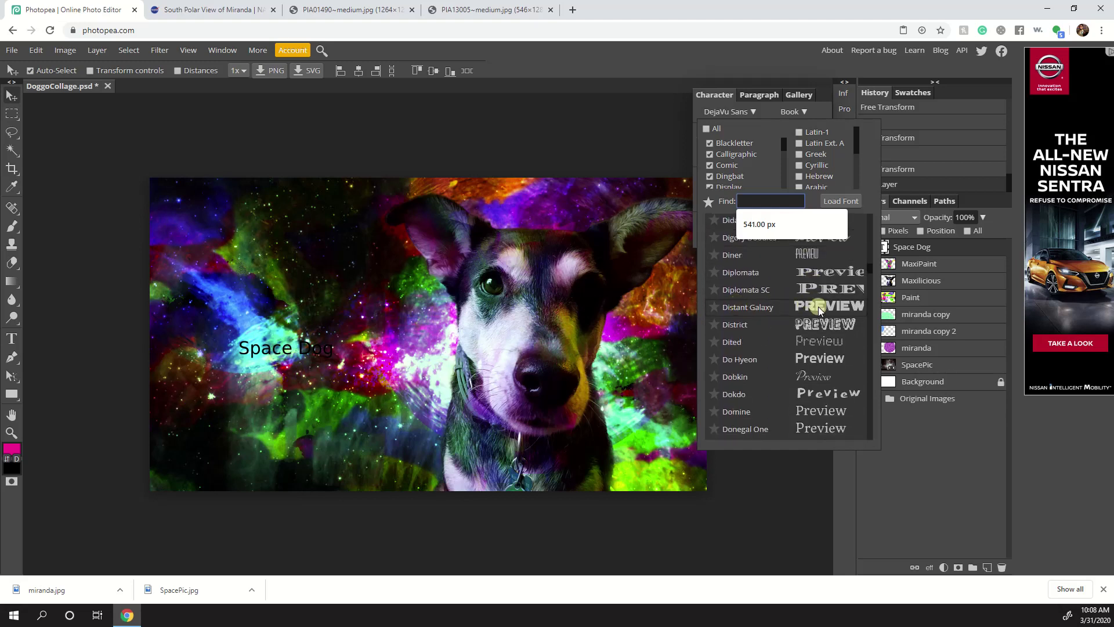
pyautogui.scroll(-6, 818, 309)
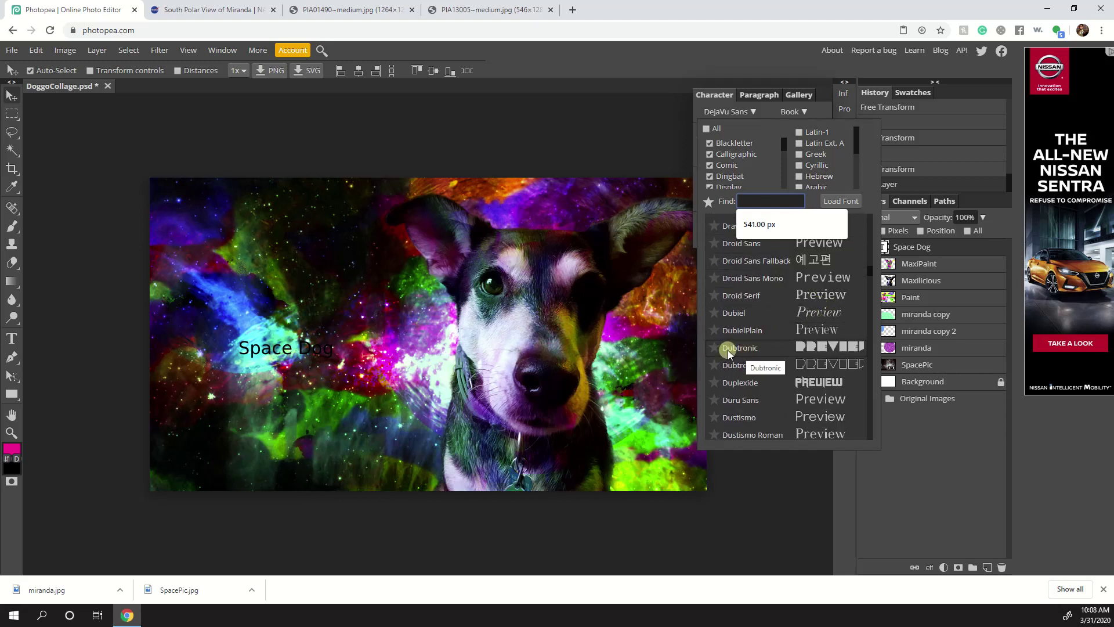
pyautogui.click(756, 365)
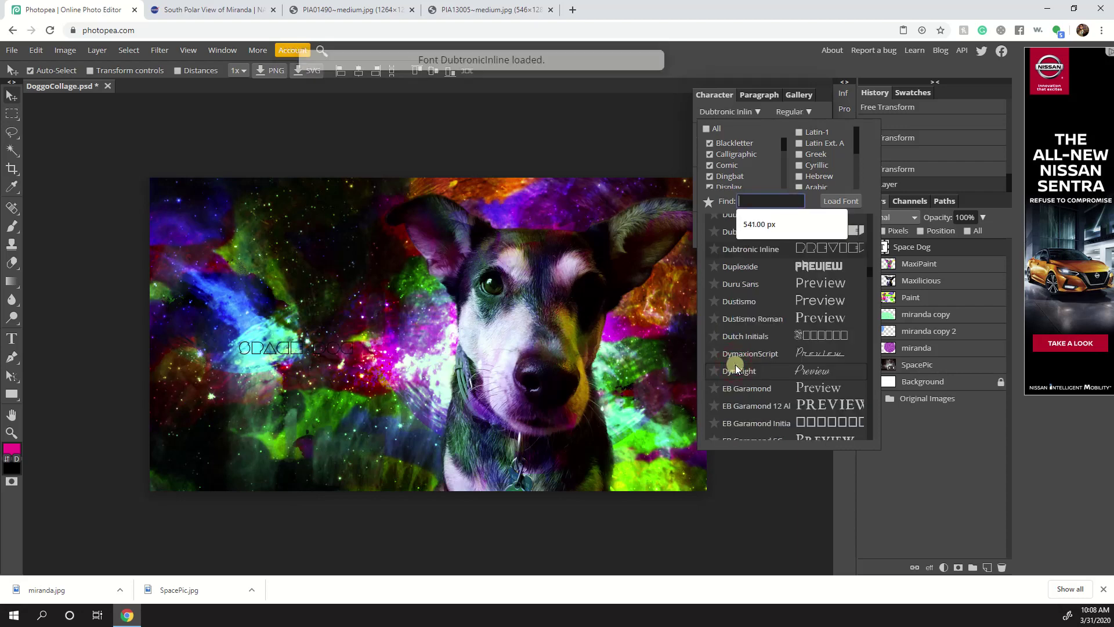
pyautogui.click(279, 351)
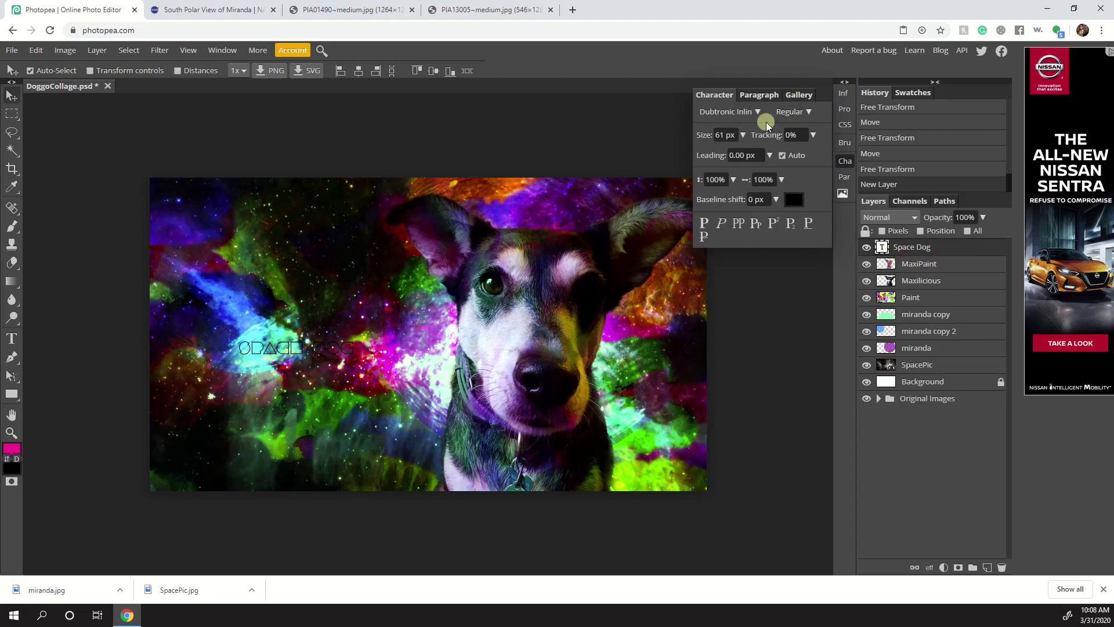
# - Enlarge the Space Dog text to 377 px and move it to the upper part of the picture
pyautogui.moveTo(705, 135); pyautogui.dragTo(716, 135)
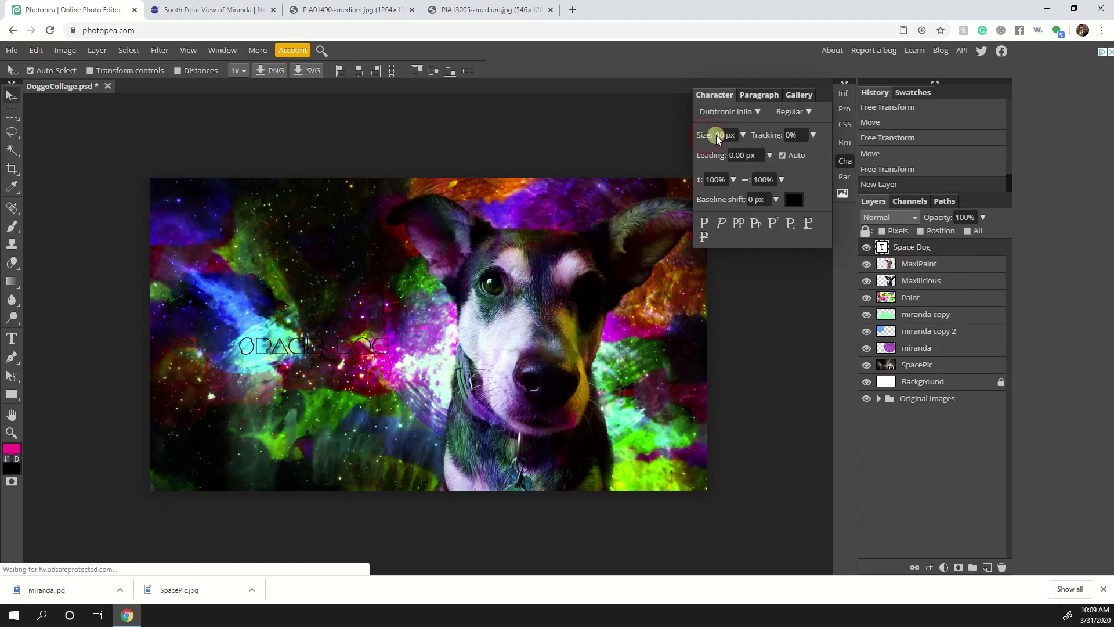
pyautogui.moveTo(704, 135); pyautogui.dragTo(844, 134)
pyautogui.moveTo(450, 317); pyautogui.dragTo(396, 232)
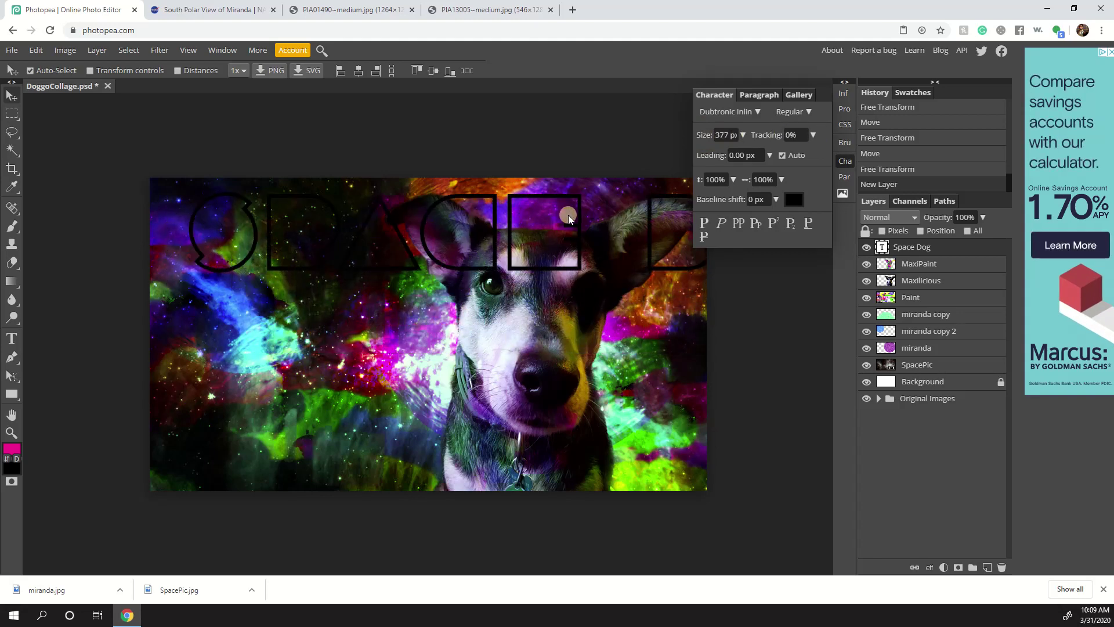
# - Break the Space Dog title so "Dog" sits on a second line, and shift the title slightly down
pyautogui.click(590, 227)
pyautogui.click(11, 338)
pyautogui.click(582, 219)
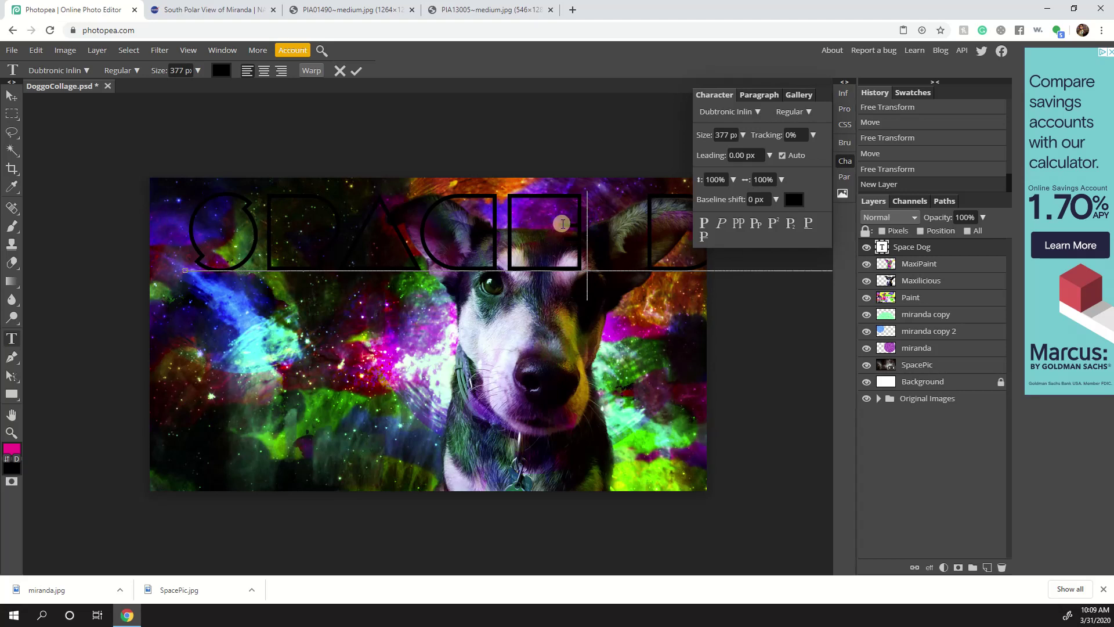
pyautogui.press('Return')
pyautogui.press('BackSpace')
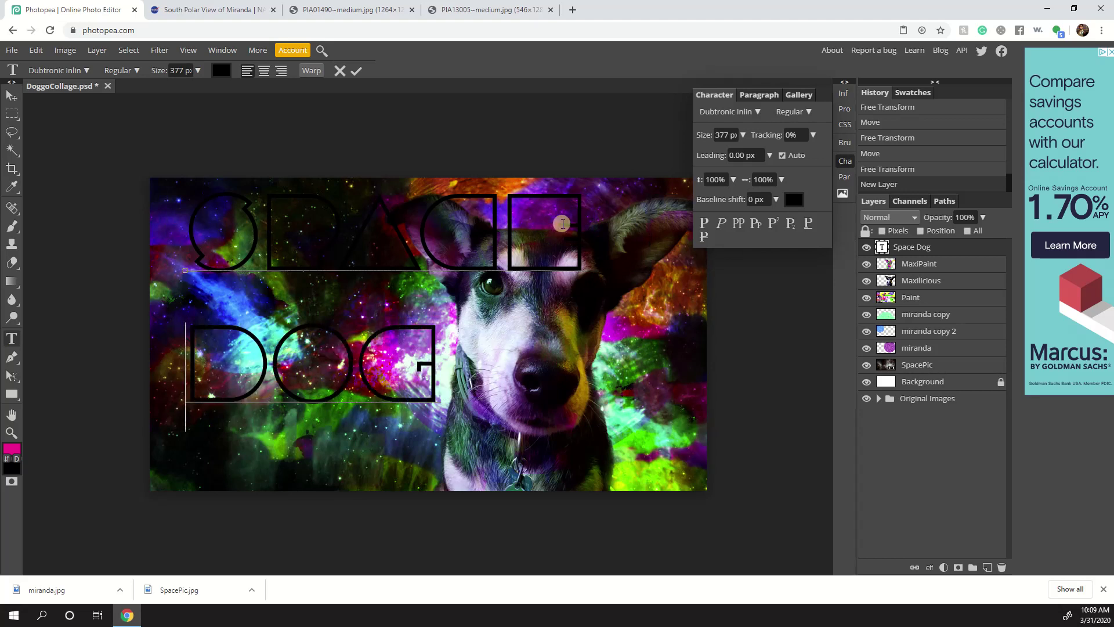
pyautogui.click(12, 94)
pyautogui.moveTo(235, 260); pyautogui.dragTo(232, 282)
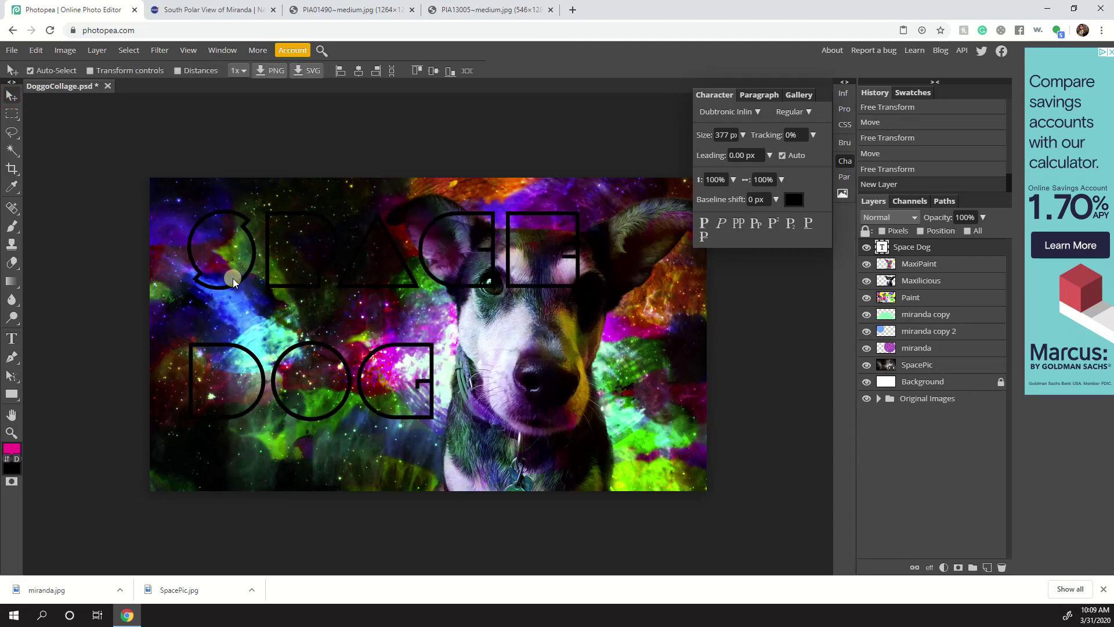
# - Try centred and right alignment on the two-line title, returning it to left alignment near the picture's upper left
pyautogui.click(759, 96)
pyautogui.click(722, 113)
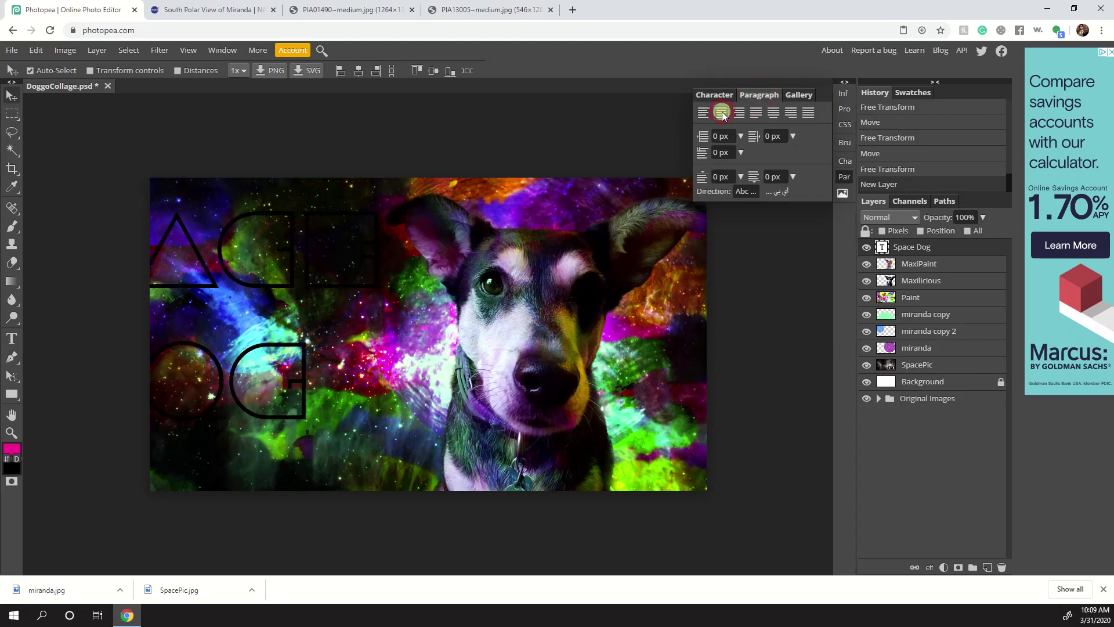
pyautogui.click(739, 112)
pyautogui.moveTo(162, 274); pyautogui.dragTo(555, 266)
pyautogui.click(704, 110)
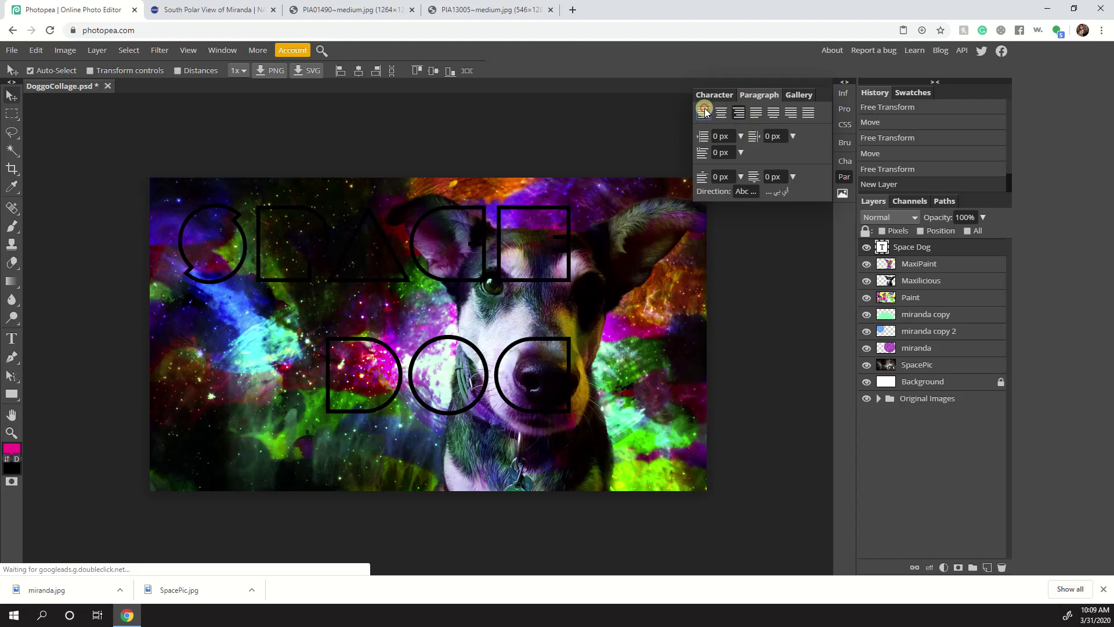
pyautogui.moveTo(636, 276); pyautogui.dragTo(263, 264)
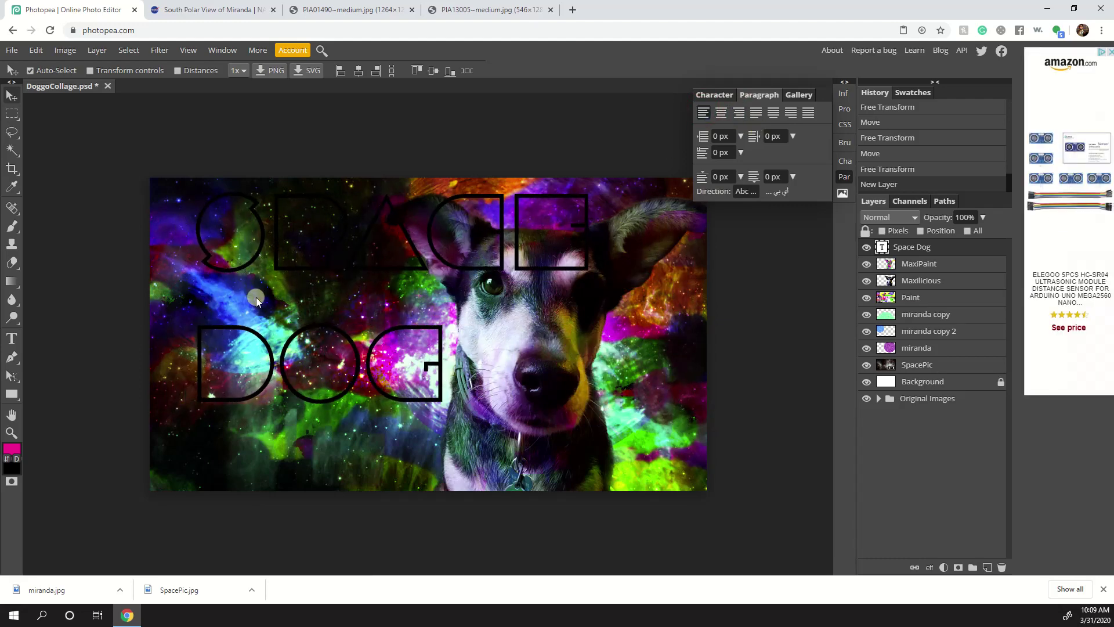
# - Turn off automatic leading for the title, set its leading to 287 px and nudge the title left
pyautogui.click(714, 95)
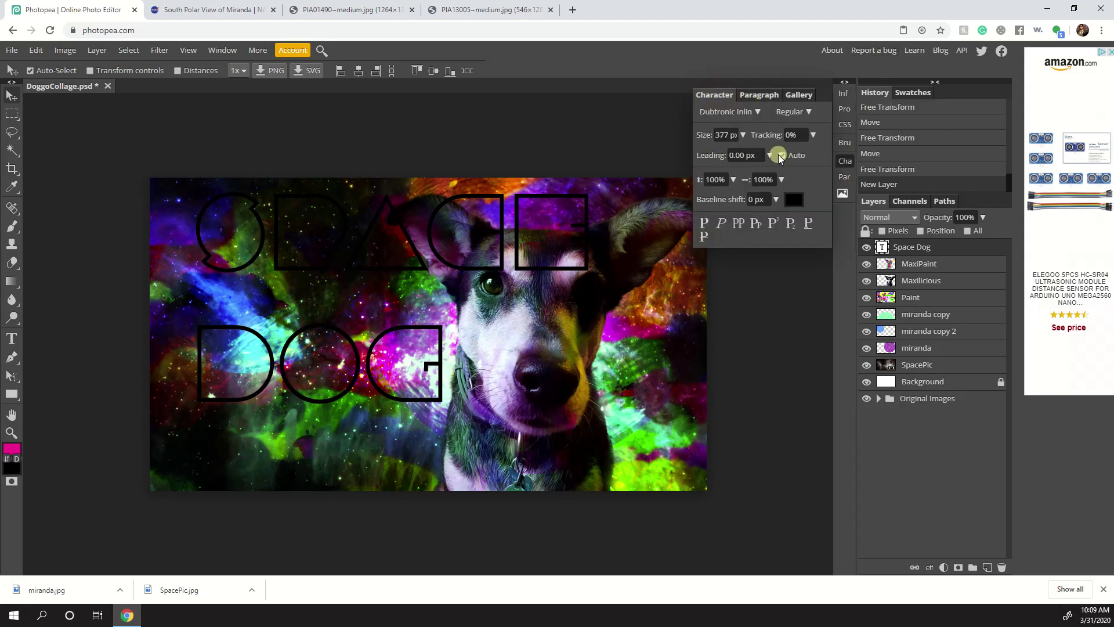
pyautogui.click(780, 155)
pyautogui.click(780, 155)
pyautogui.click(780, 155)
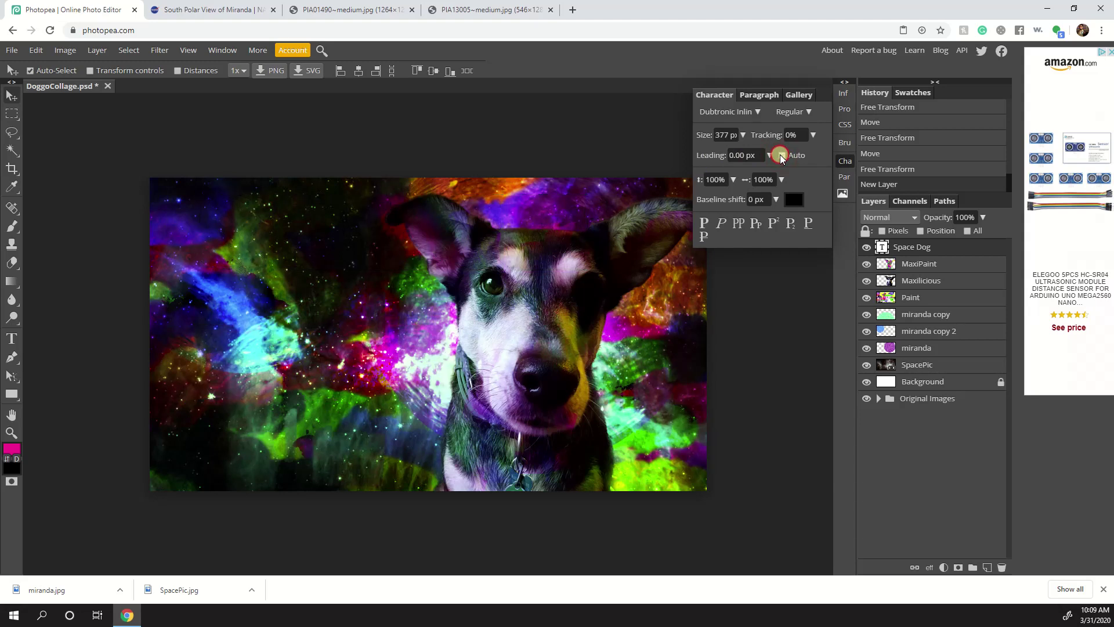
pyautogui.click(780, 155)
pyautogui.moveTo(711, 160); pyautogui.dragTo(851, 127)
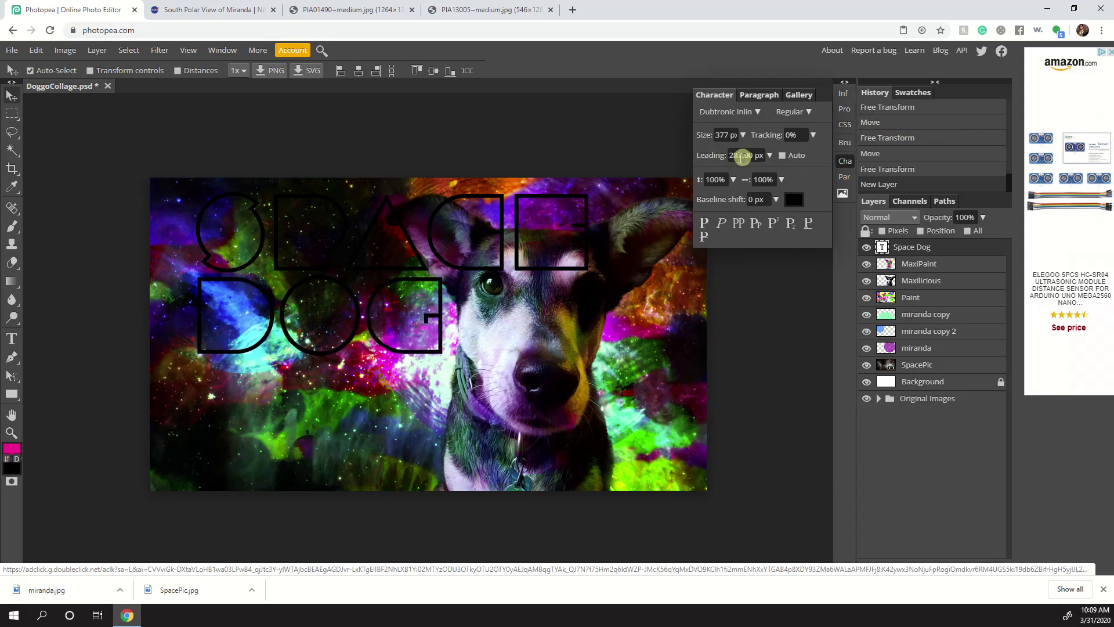
pyautogui.moveTo(235, 269); pyautogui.dragTo(219, 271)
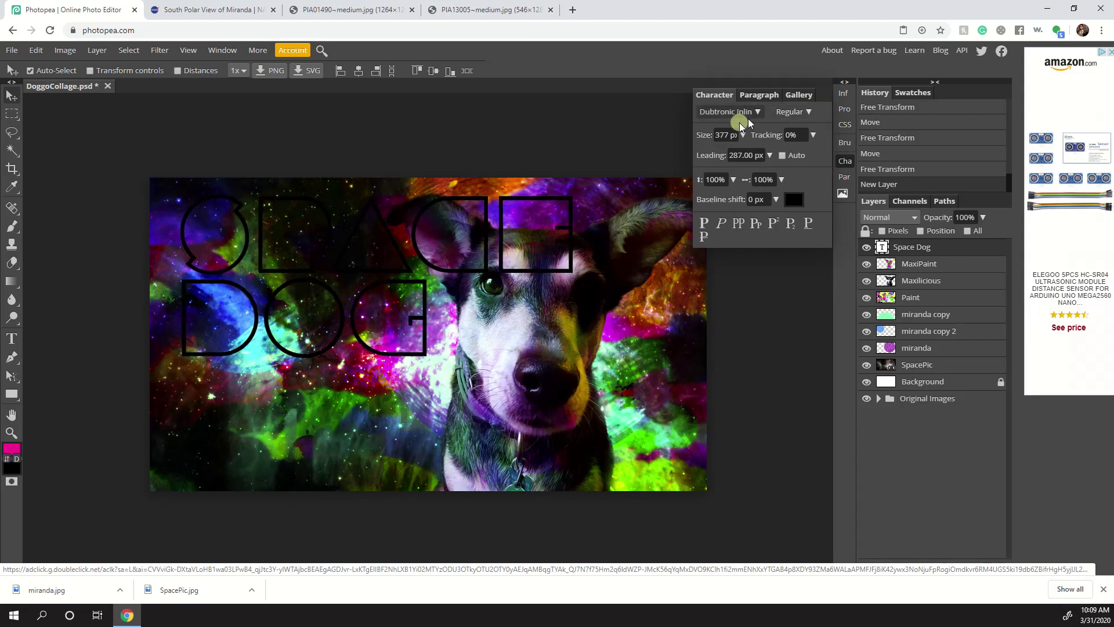
# - Enlarge the title to 484 px with 377 px leading and shift it down and left within the picture
pyautogui.moveTo(703, 135); pyautogui.dragTo(779, 151)
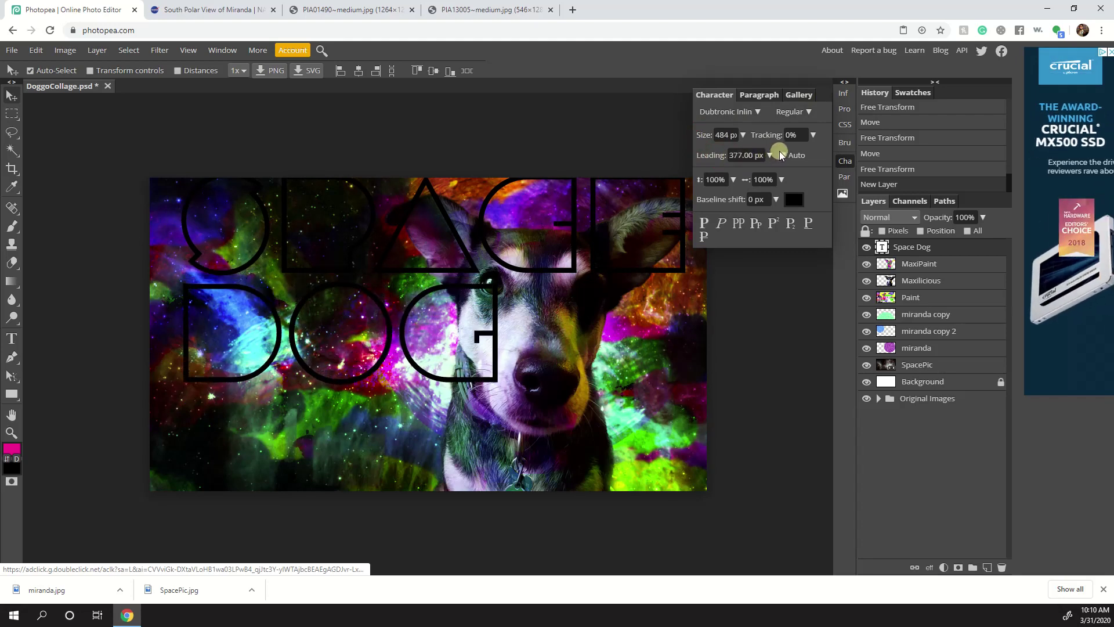
pyautogui.moveTo(446, 276); pyautogui.dragTo(430, 287)
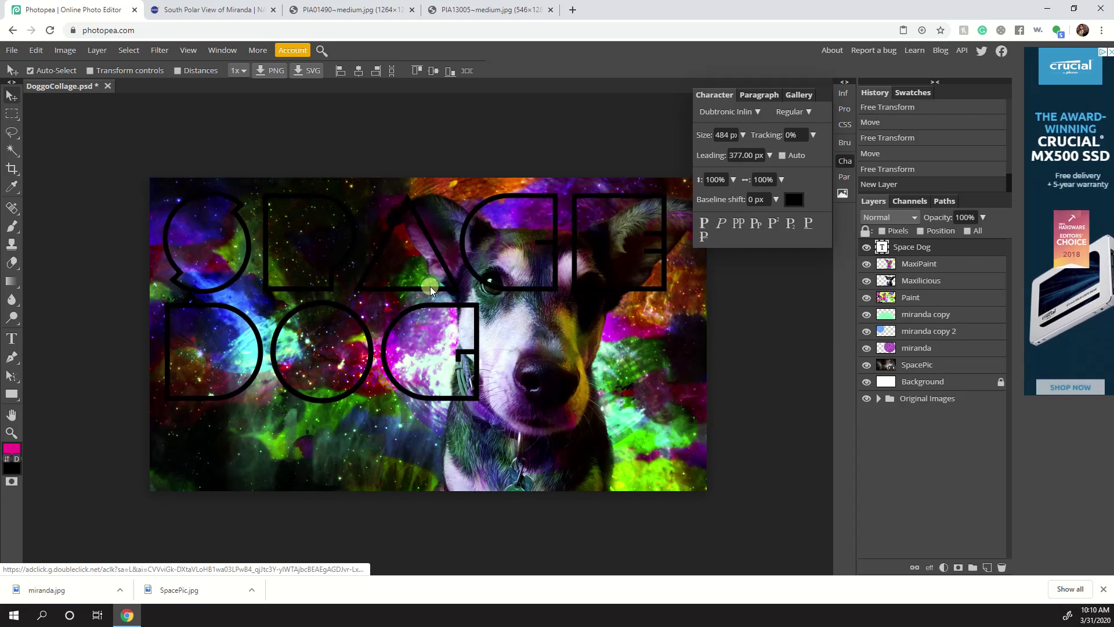
pyautogui.click(845, 161)
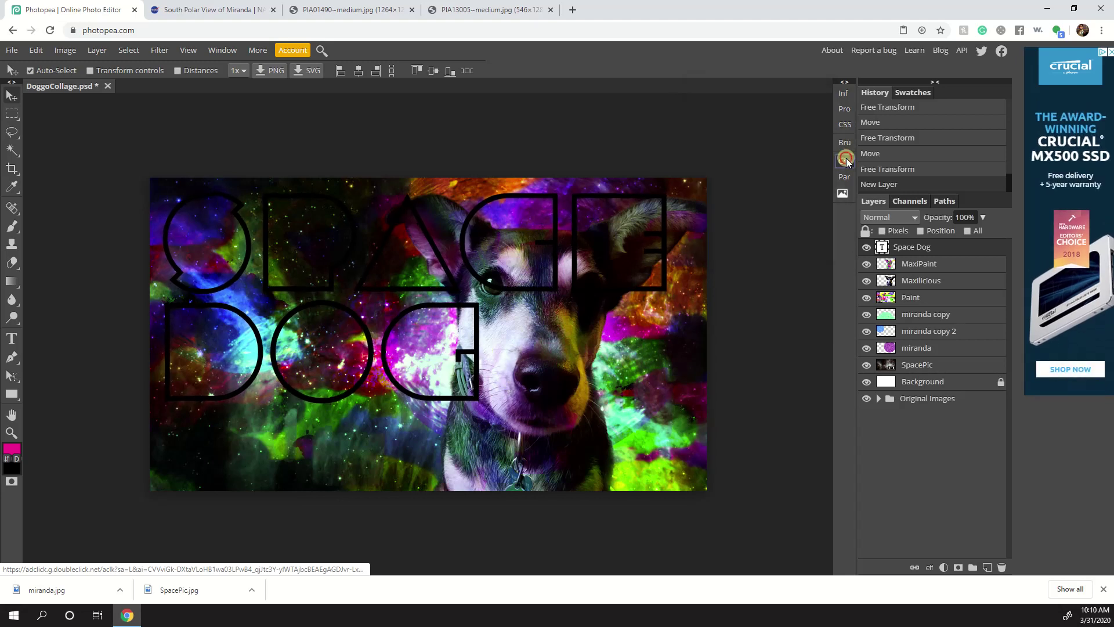
# - Hide the Space Dog title, try moving the MaxiPaint layer over the dog, and undo the move
pyautogui.click(919, 265)
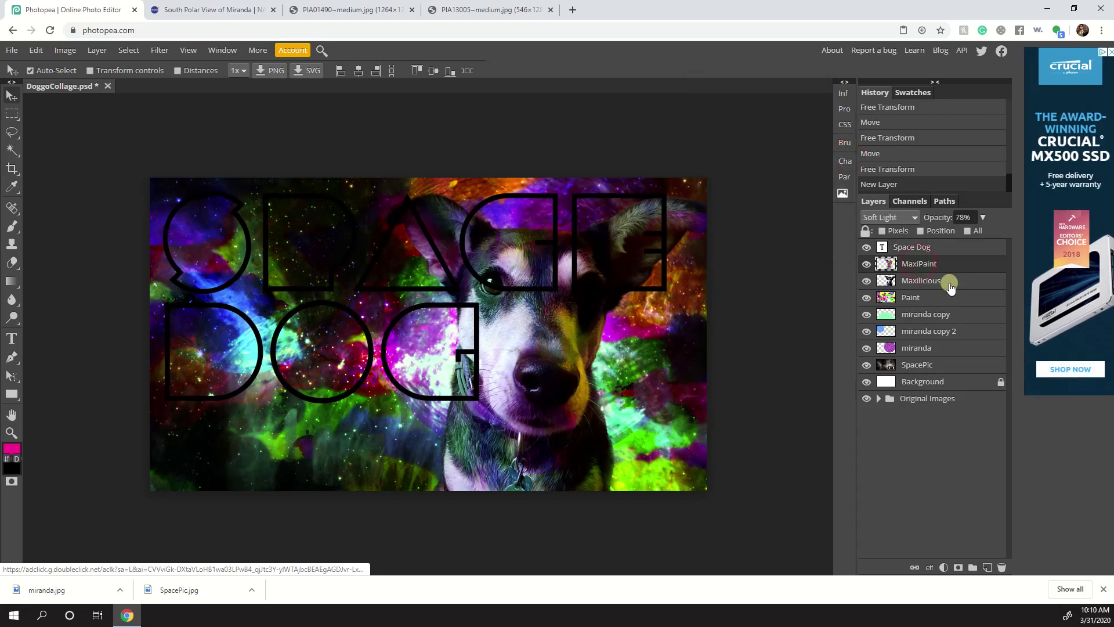
pyautogui.click(923, 281)
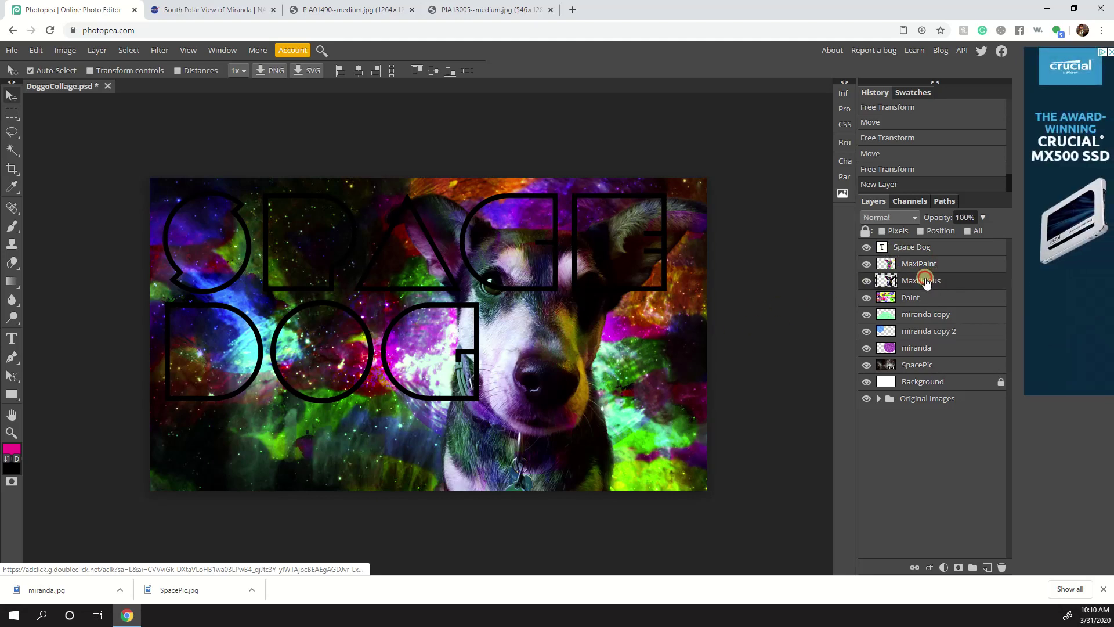
pyautogui.moveTo(564, 361)
pyautogui.mouseDown()
pyautogui.moveTo(601, 361)
pyautogui.moveTo(564, 362)
pyautogui.mouseUp()
pyautogui.click(921, 284)
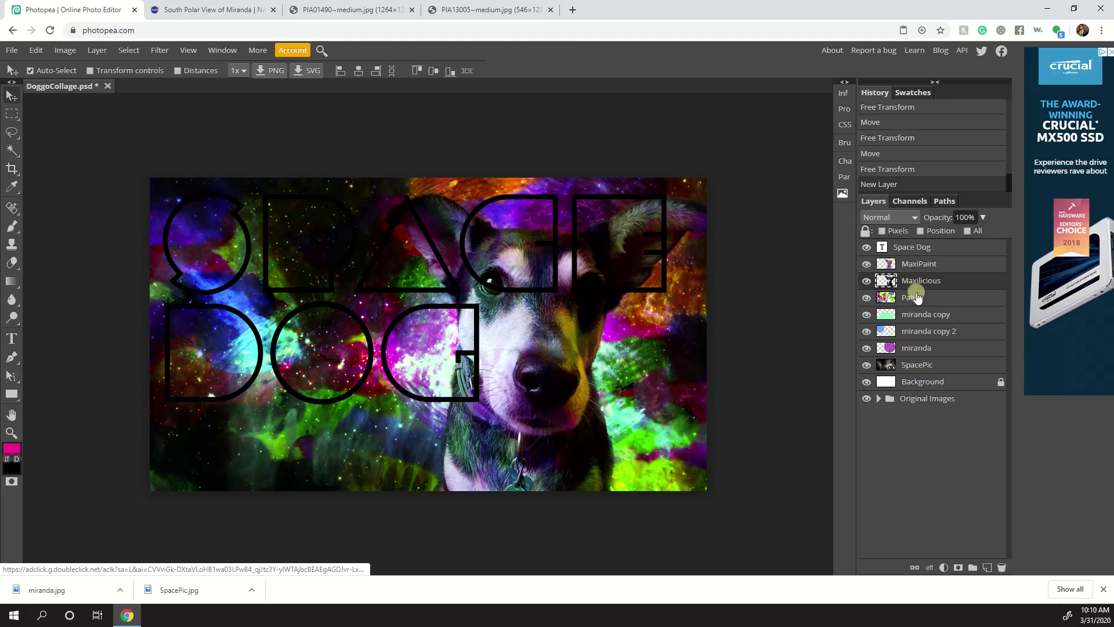
pyautogui.click(867, 247)
pyautogui.click(867, 247)
pyautogui.click(867, 247)
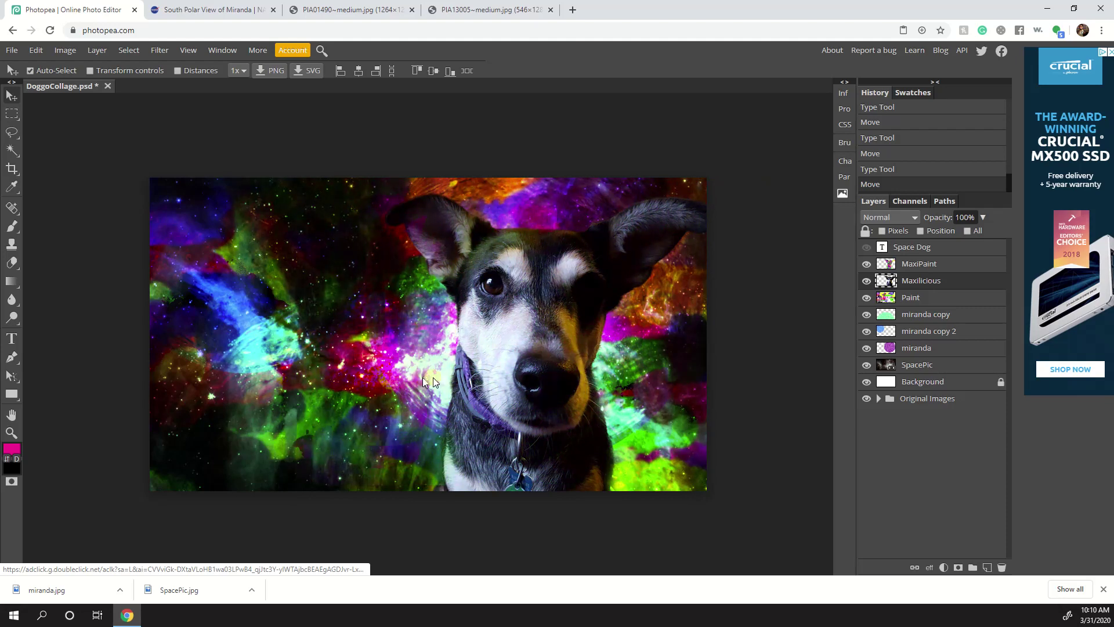
pyautogui.click(510, 379)
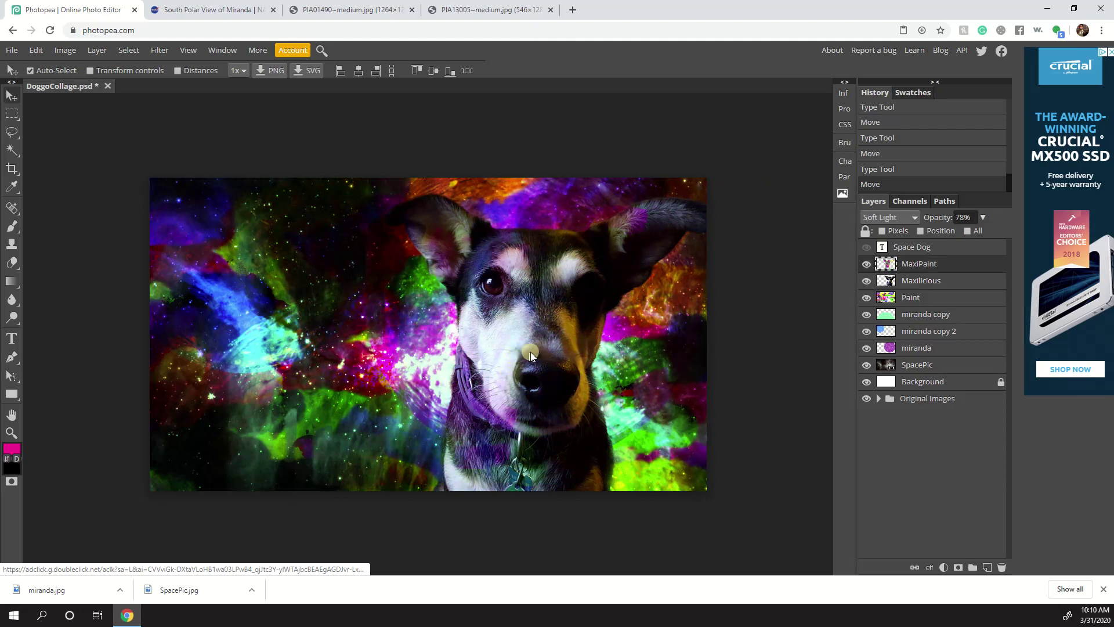
pyautogui.hotkey('ctrl', 'z')
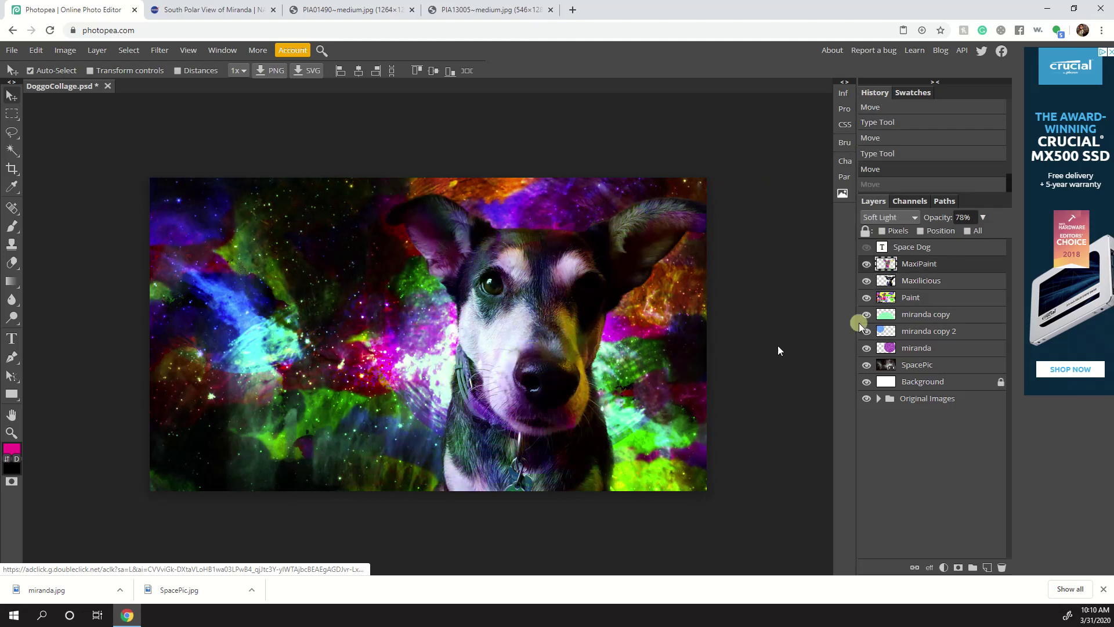
# - Merge the MaxiPaint and Maxilicious layers and toggle the merged layer's visibility to check it
pyautogui.click(922, 278)
pyautogui.click(922, 265)
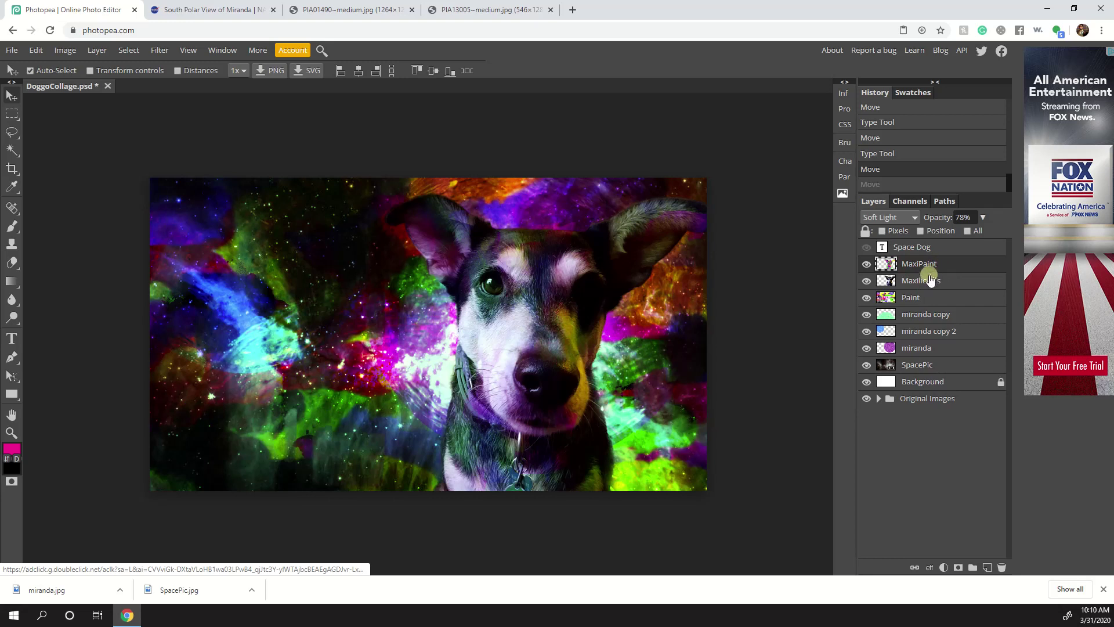
pyautogui.click(928, 281)
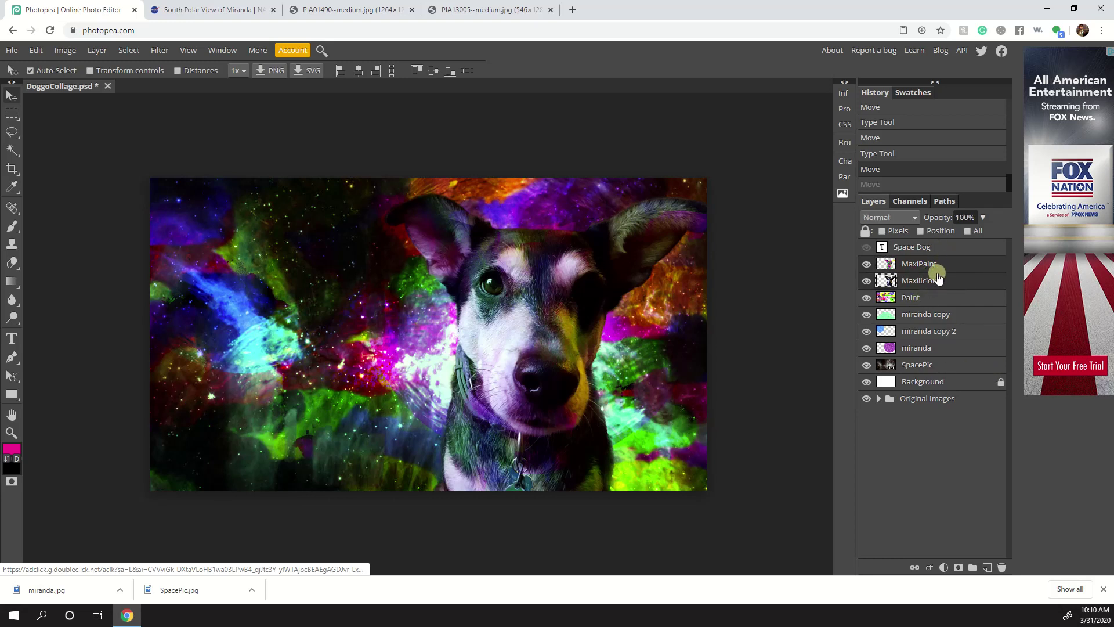
pyautogui.rightClick(938, 277)
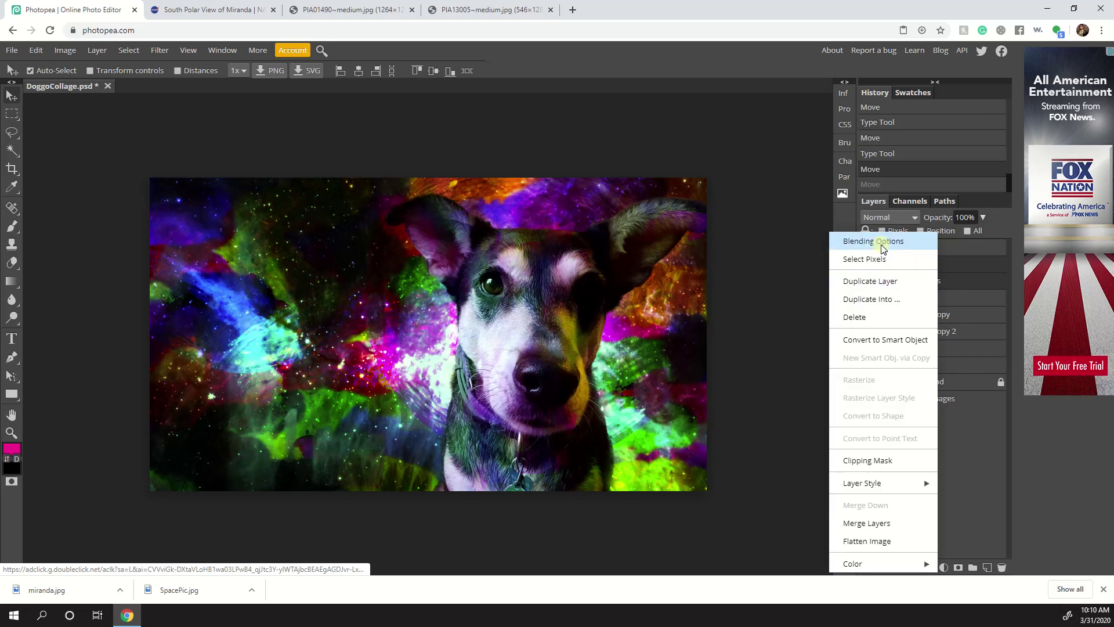
pyautogui.click(891, 524)
pyautogui.click(866, 265)
pyautogui.click(866, 265)
# - Move the merged dog toward the picture's right side, then show the Space Dog title and nudge it
pyautogui.moveTo(530, 303); pyautogui.dragTo(558, 301)
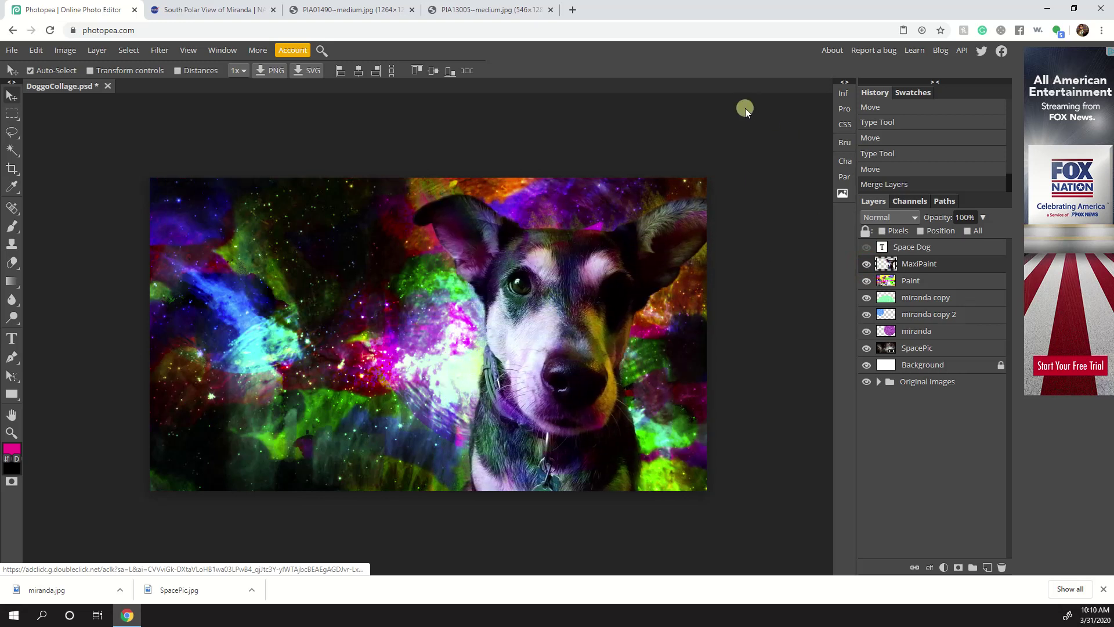
pyautogui.click(866, 249)
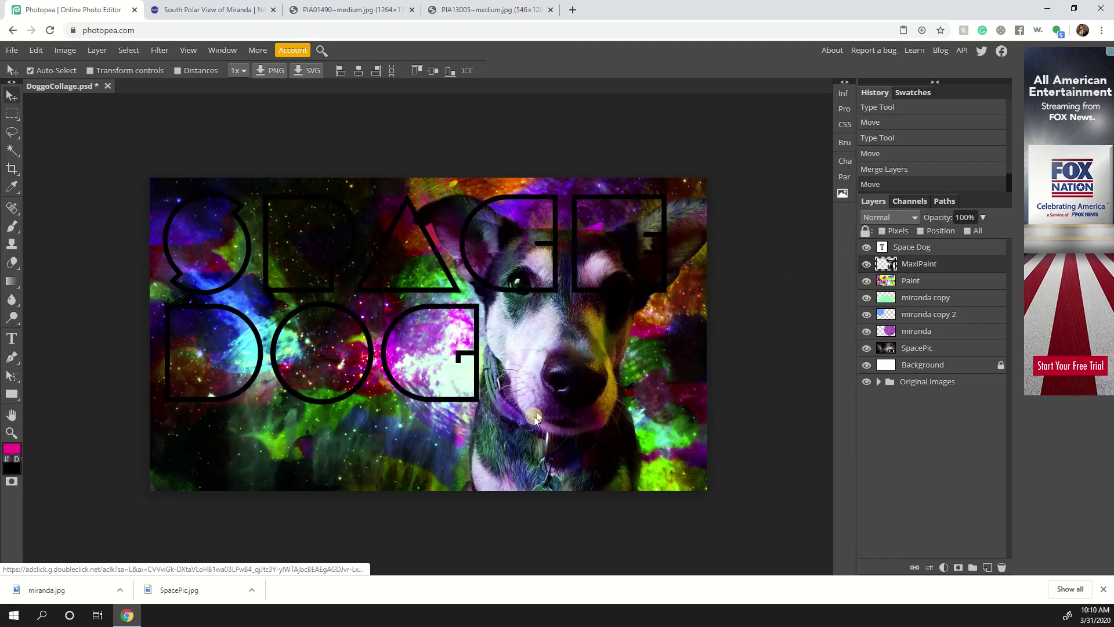
pyautogui.moveTo(338, 297)
pyautogui.mouseDown()
pyautogui.moveTo(327, 288)
pyautogui.moveTo(369, 298)
pyautogui.moveTo(332, 287)
pyautogui.mouseUp()
# - Place the Space Dog text layer beneath the MaxiPaint dog layer and nudge the title slightly up
pyautogui.click(907, 248)
pyautogui.moveTo(909, 250); pyautogui.dragTo(920, 272)
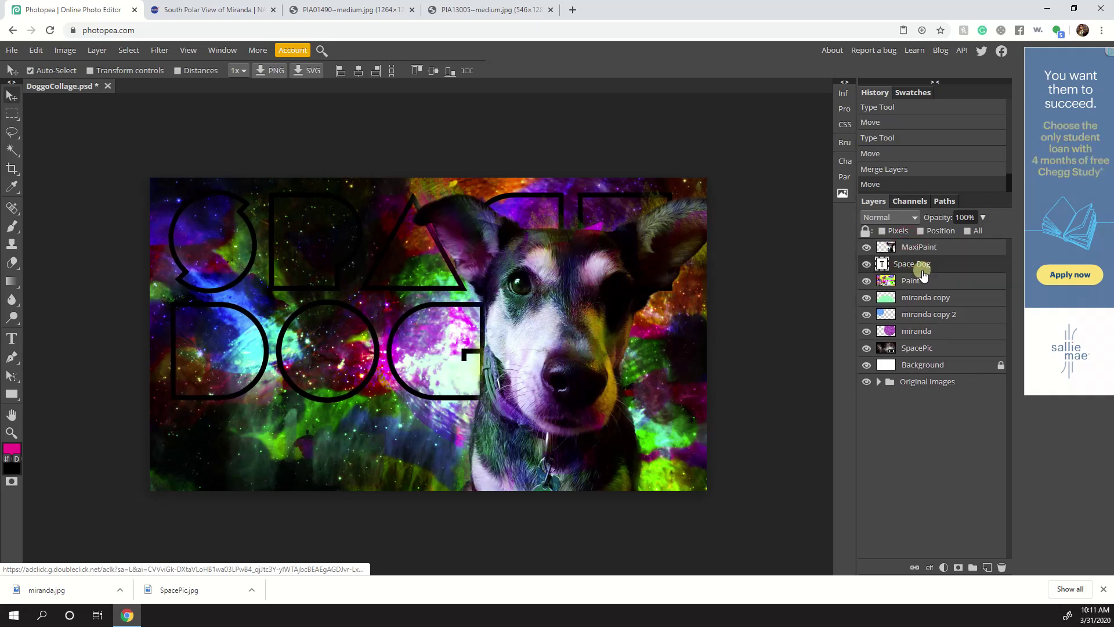
pyautogui.moveTo(377, 287); pyautogui.dragTo(379, 283)
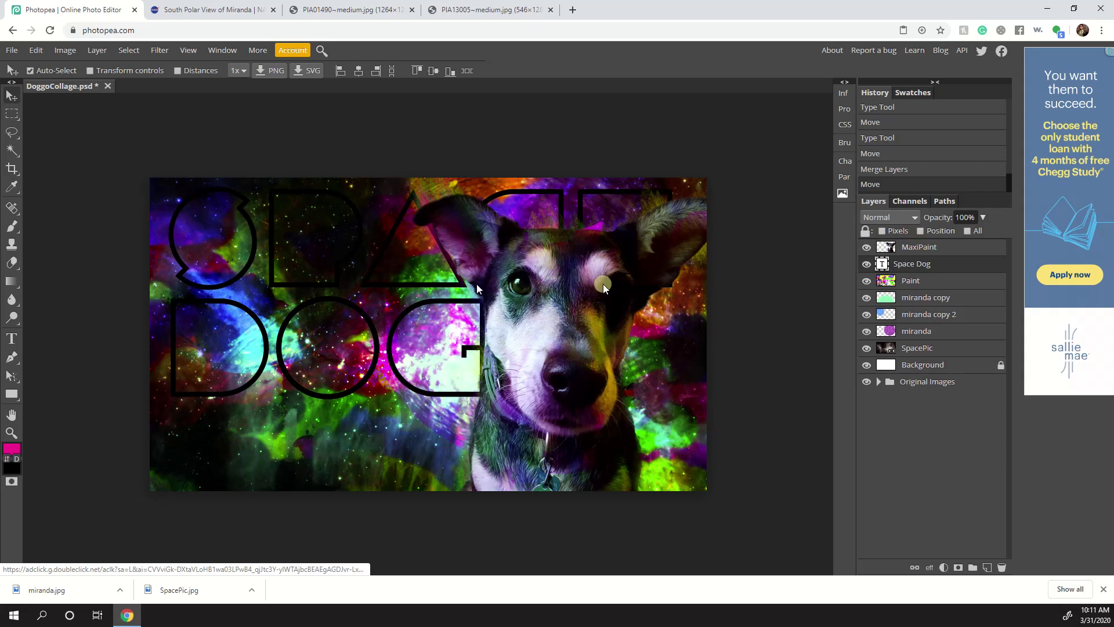
# - Fine-tune the positions of the dog and the title, leaving the dog slightly lower and further right
pyautogui.click(911, 247)
pyautogui.moveTo(592, 294); pyautogui.dragTo(590, 324)
pyautogui.moveTo(371, 286)
pyautogui.mouseDown()
pyautogui.moveTo(364, 273)
pyautogui.moveTo(365, 285)
pyautogui.mouseUp()
pyautogui.moveTo(561, 389)
pyautogui.mouseDown()
pyautogui.moveTo(577, 360)
pyautogui.moveTo(579, 379)
pyautogui.moveTo(544, 379)
pyautogui.mouseUp()
pyautogui.moveTo(404, 285); pyautogui.dragTo(406, 283)
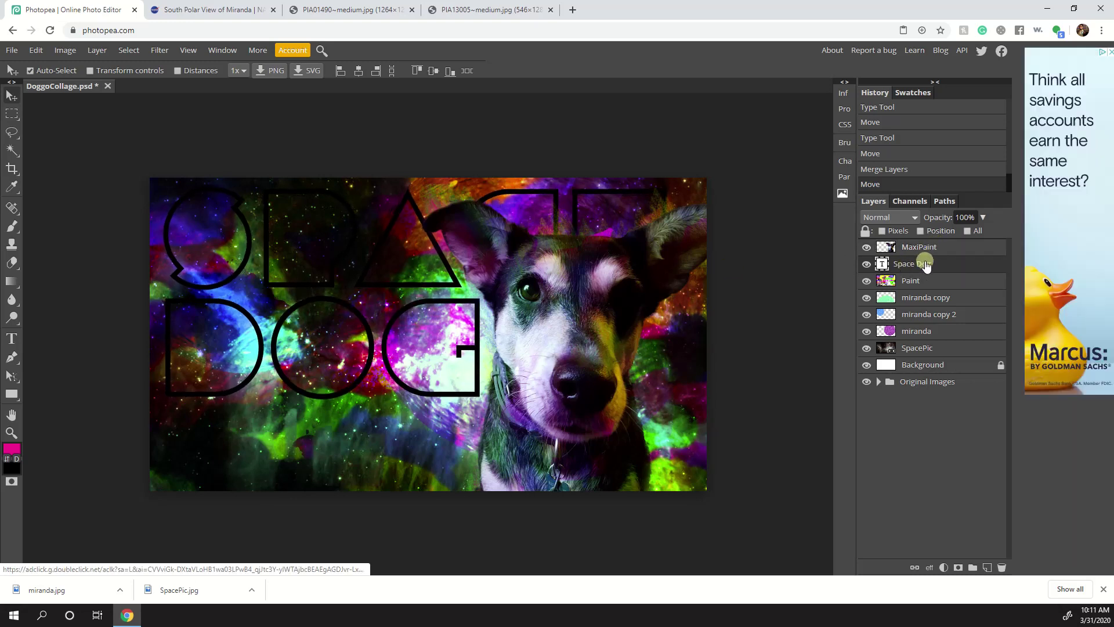
# - Duplicate the Space Dog text layer and place the copy beneath the original
pyautogui.moveTo(945, 400); pyautogui.dragTo(988, 572)
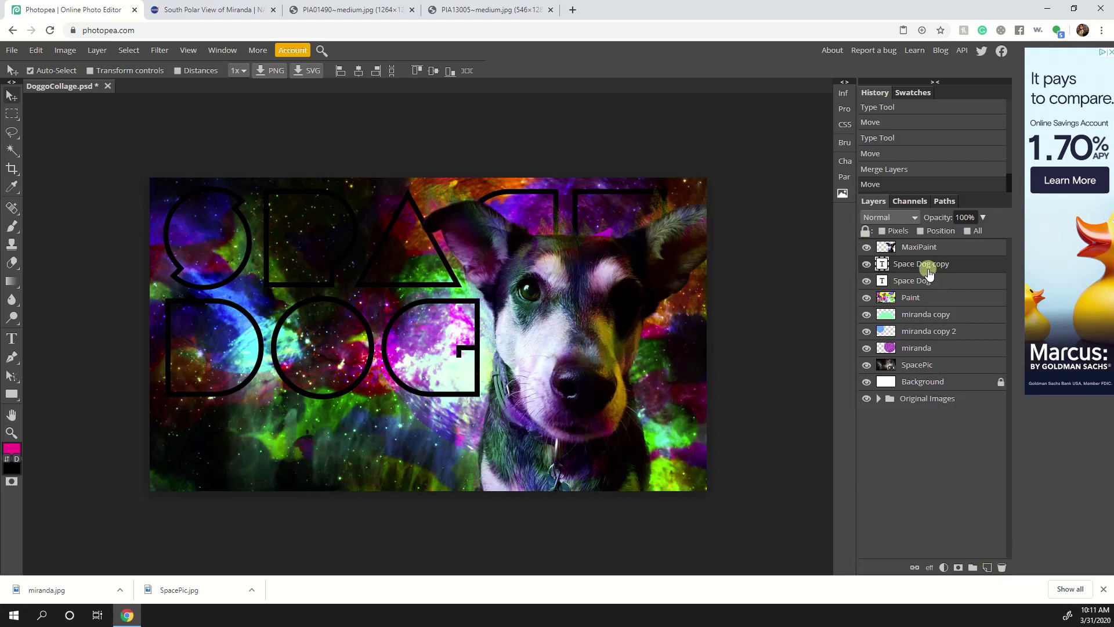
pyautogui.moveTo(929, 273); pyautogui.dragTo(925, 287)
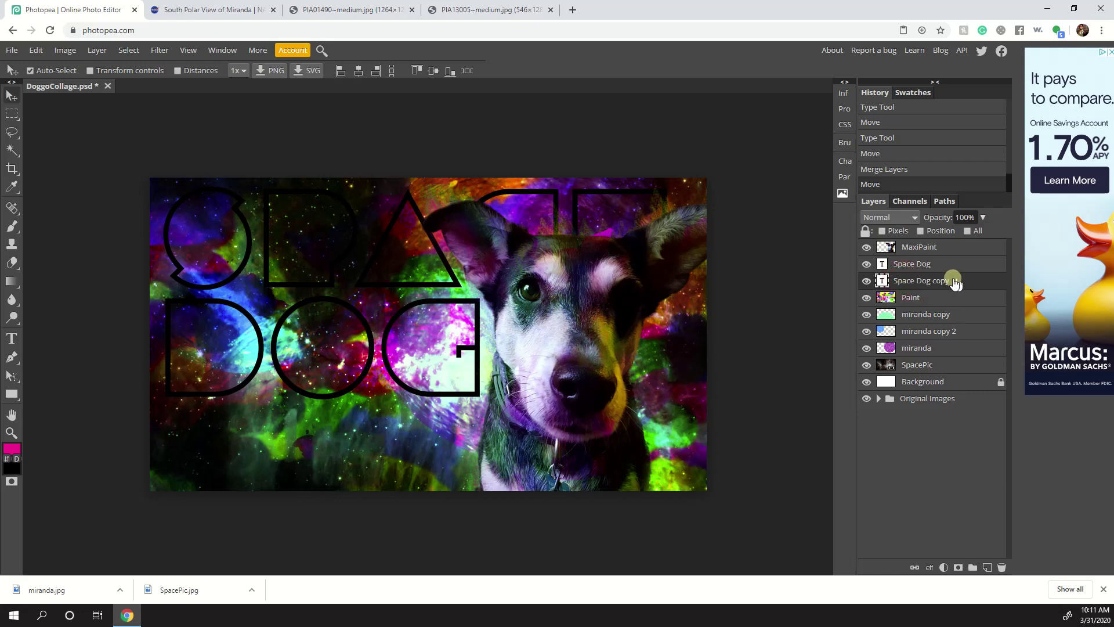
# - Change the font of the Space Dog copy to Dubtronic Solid
pyautogui.click(845, 160)
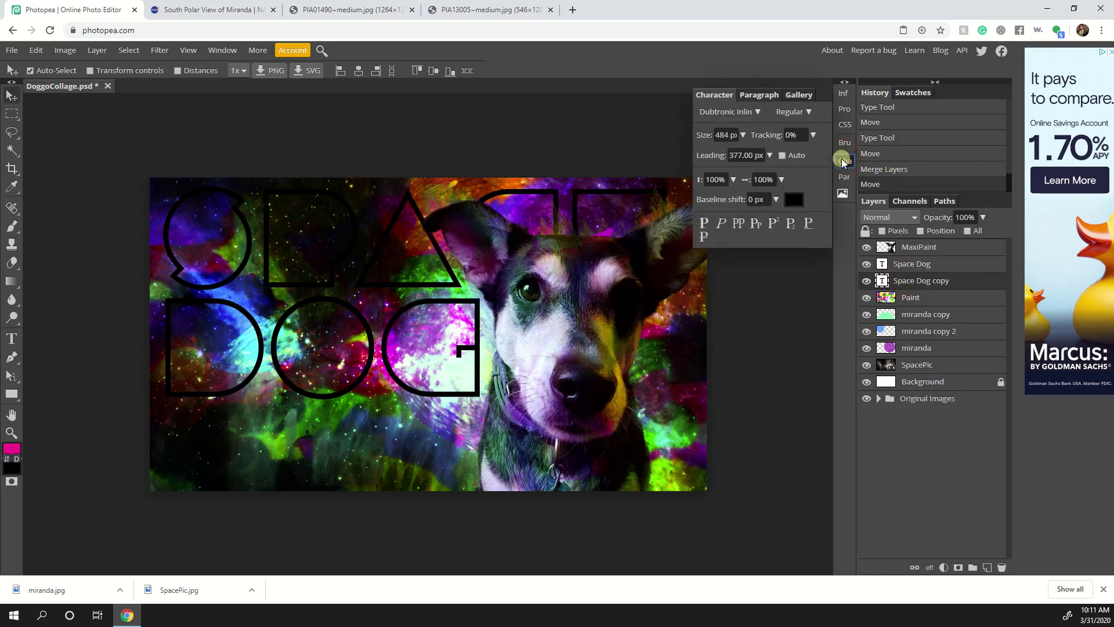
pyautogui.click(735, 111)
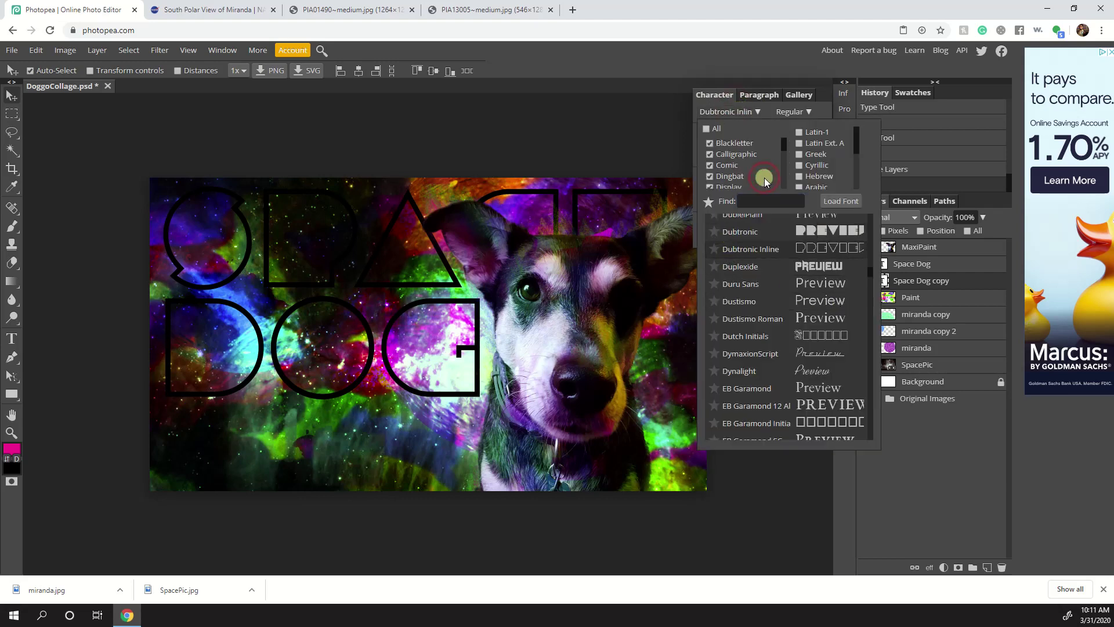
pyautogui.click(739, 232)
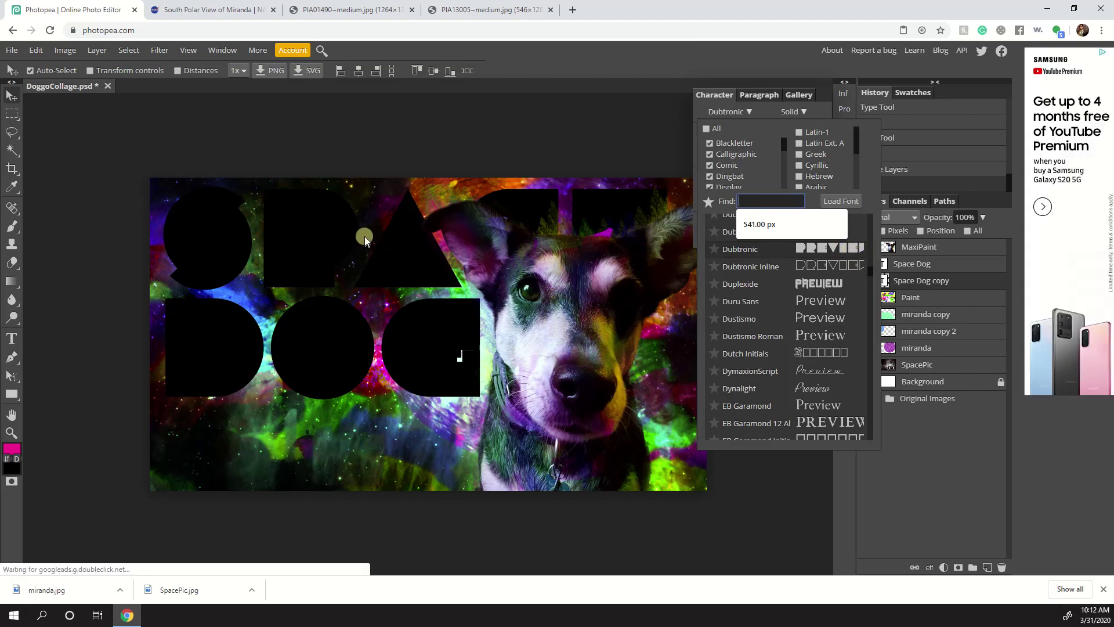
pyautogui.click(745, 111)
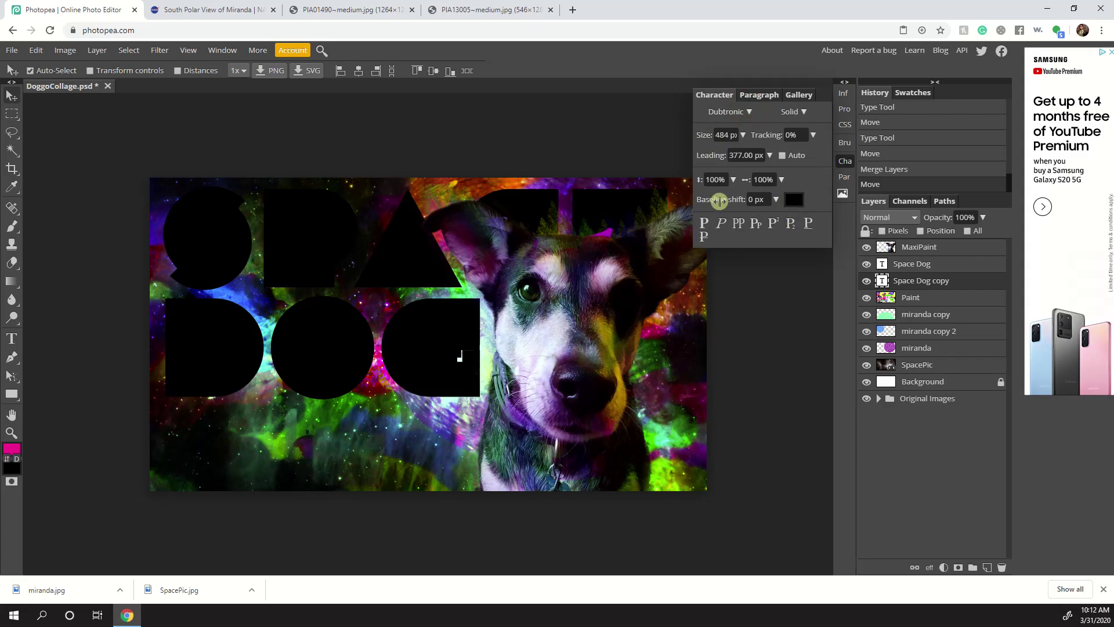
# - Colour the solid Space Dog copy magenta pink, hex ef0889
pyautogui.click(796, 199)
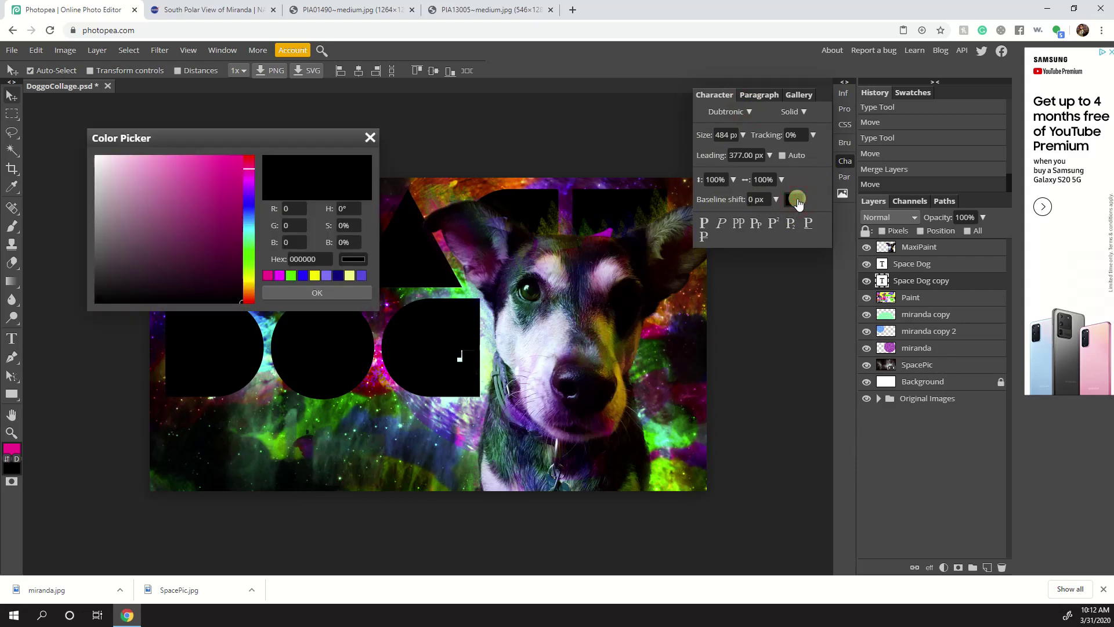
pyautogui.click(225, 166)
pyautogui.moveTo(225, 174)
pyautogui.mouseDown()
pyautogui.moveTo(225, 200)
pyautogui.moveTo(238, 165)
pyautogui.mouseUp()
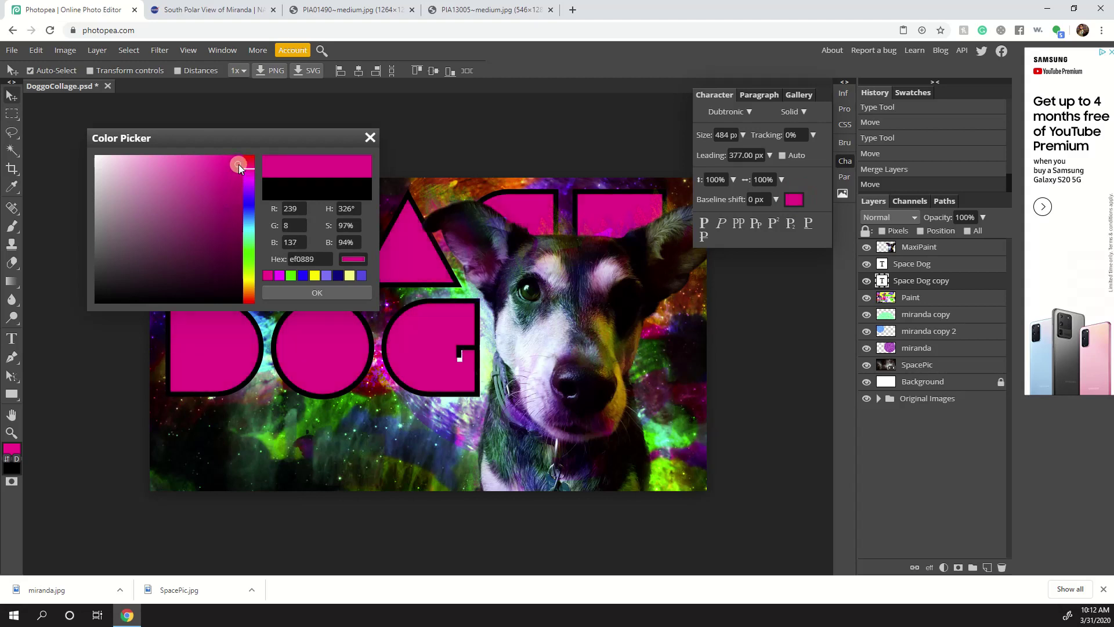
pyautogui.click(332, 291)
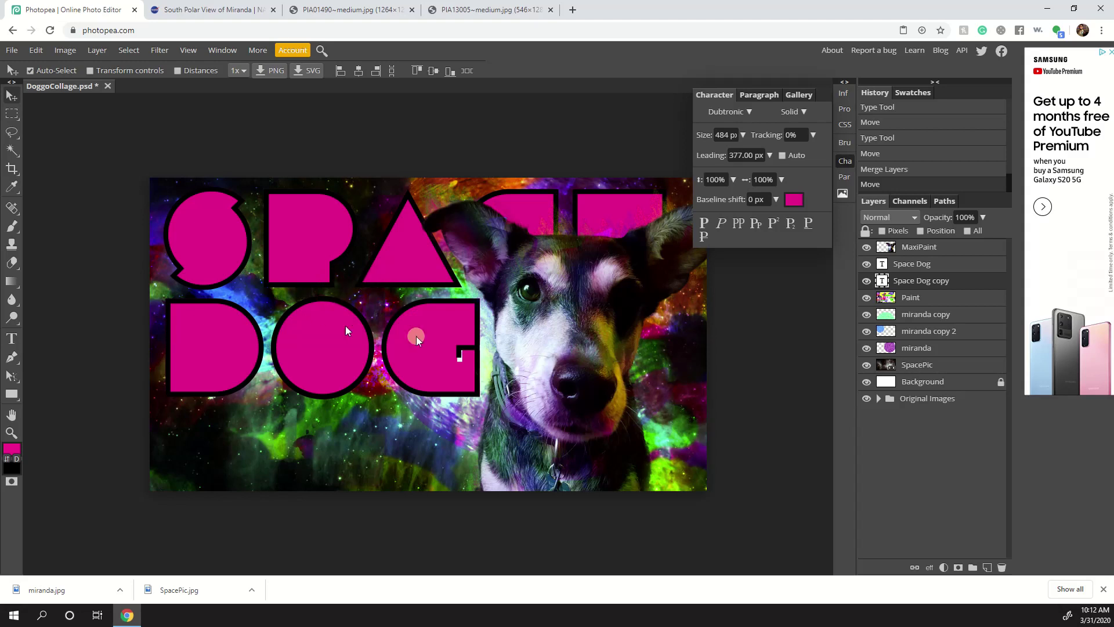
# - Try the Darken, Multiply and Overlay blend modes on the pink solid Space Dog layer
pyautogui.click(903, 216)
pyautogui.click(891, 290)
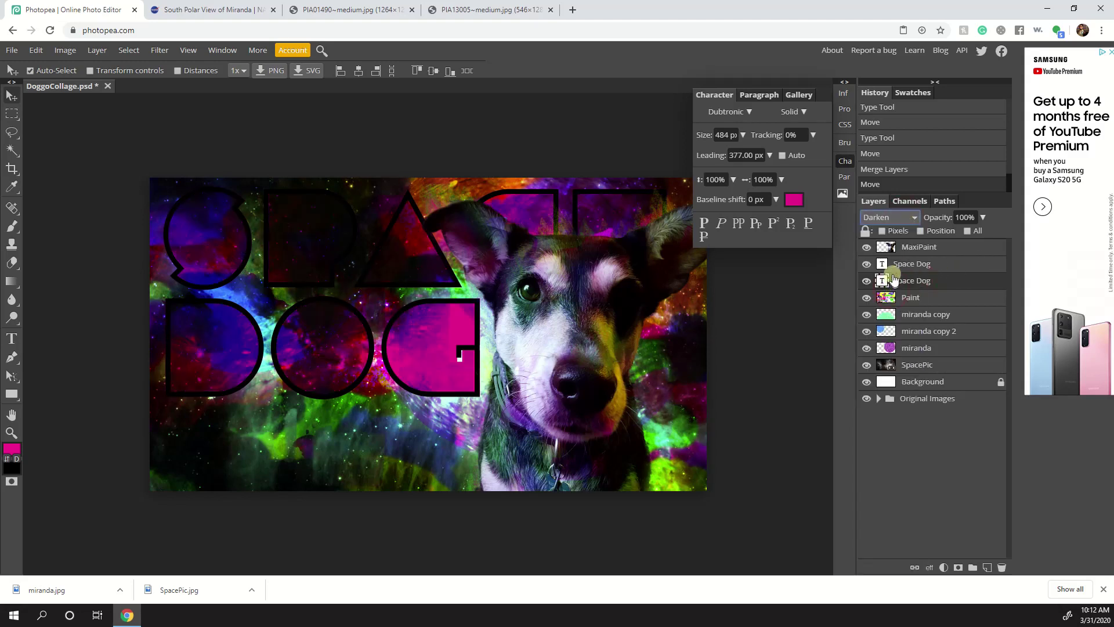
pyautogui.click(888, 217)
pyautogui.click(888, 308)
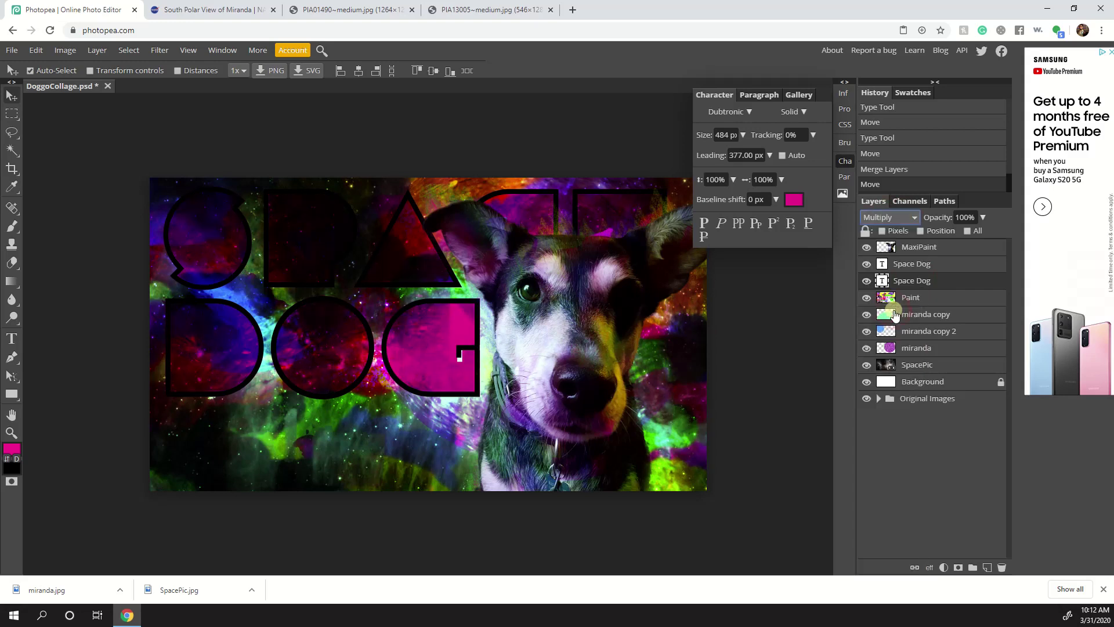
pyautogui.click(869, 219)
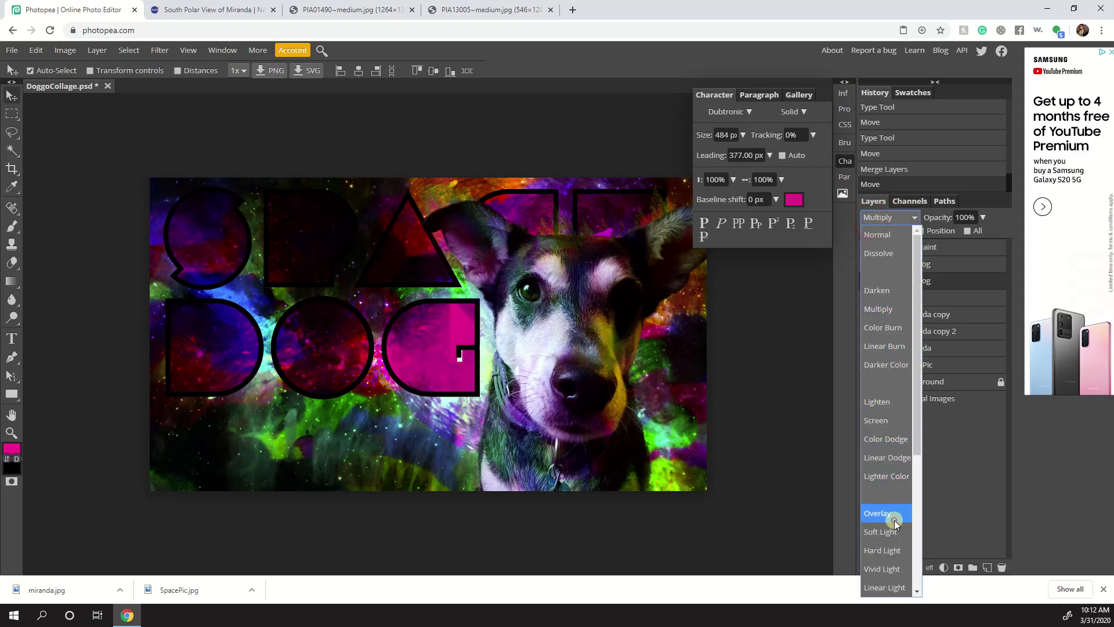
pyautogui.click(893, 517)
pyautogui.click(887, 218)
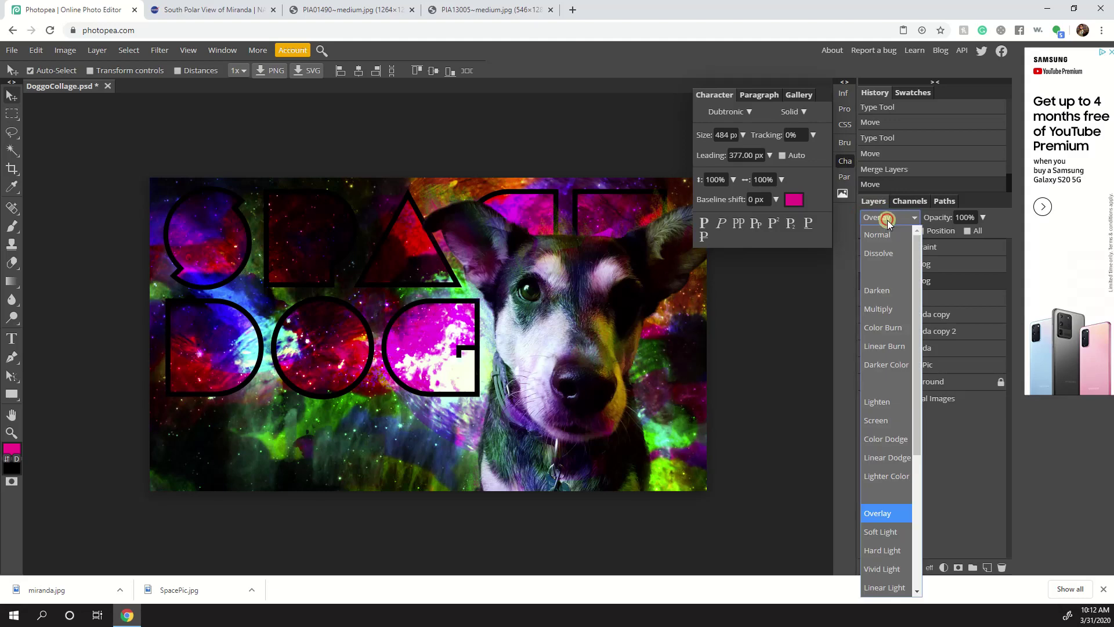
pyautogui.click(899, 294)
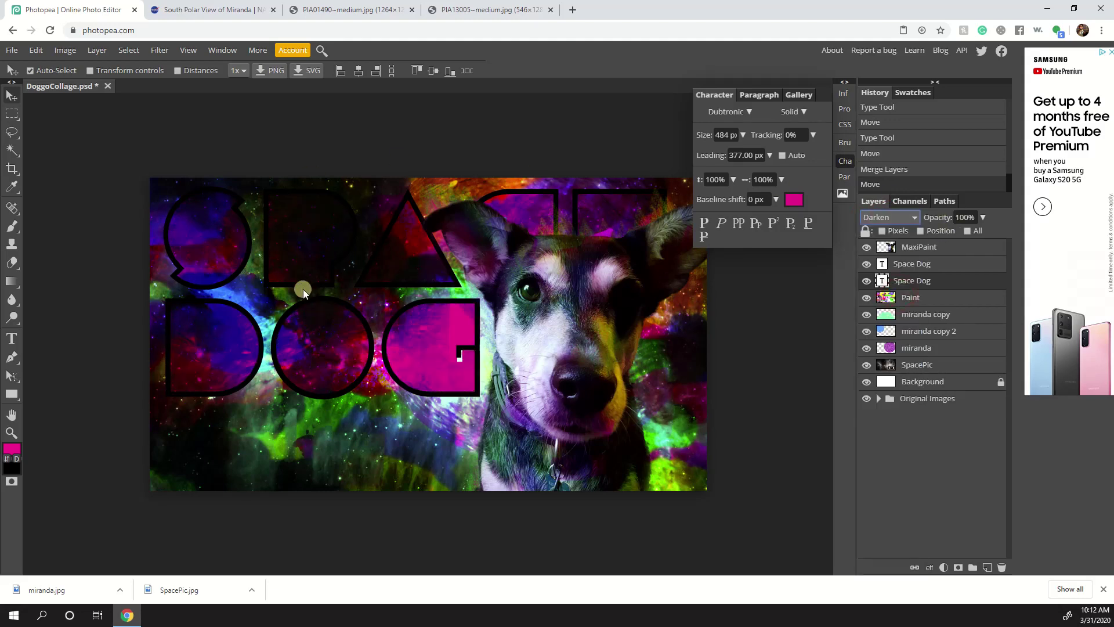
# - Compare Color Burn, Linear Burn and Darker Color on the pink solid text, and set its blend mode to Multiply
pyautogui.click(882, 218)
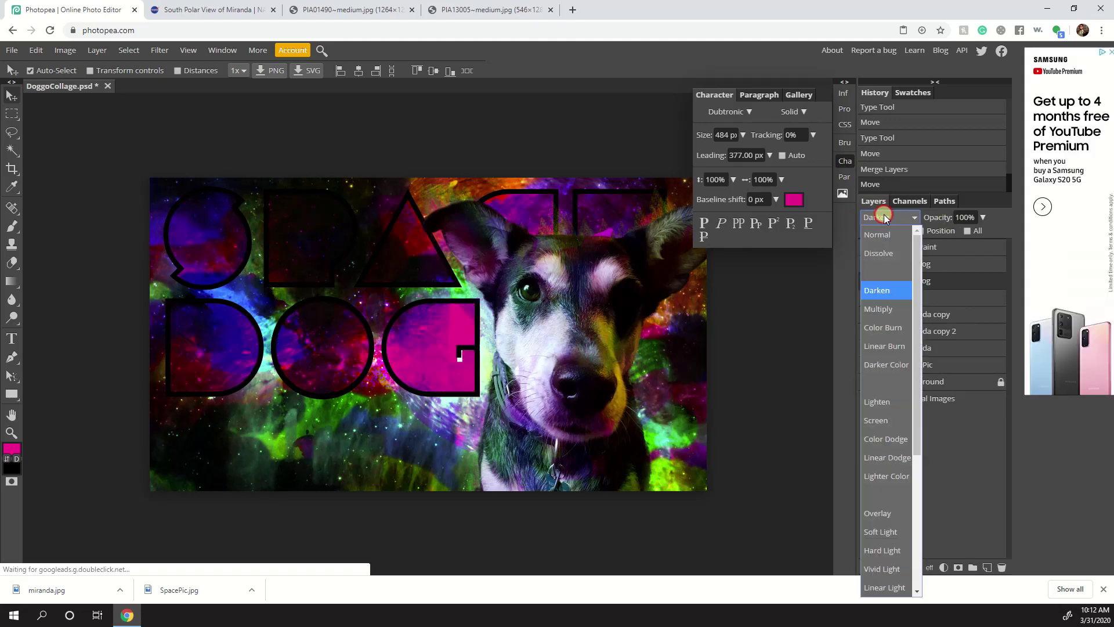
pyautogui.click(891, 325)
pyautogui.click(888, 219)
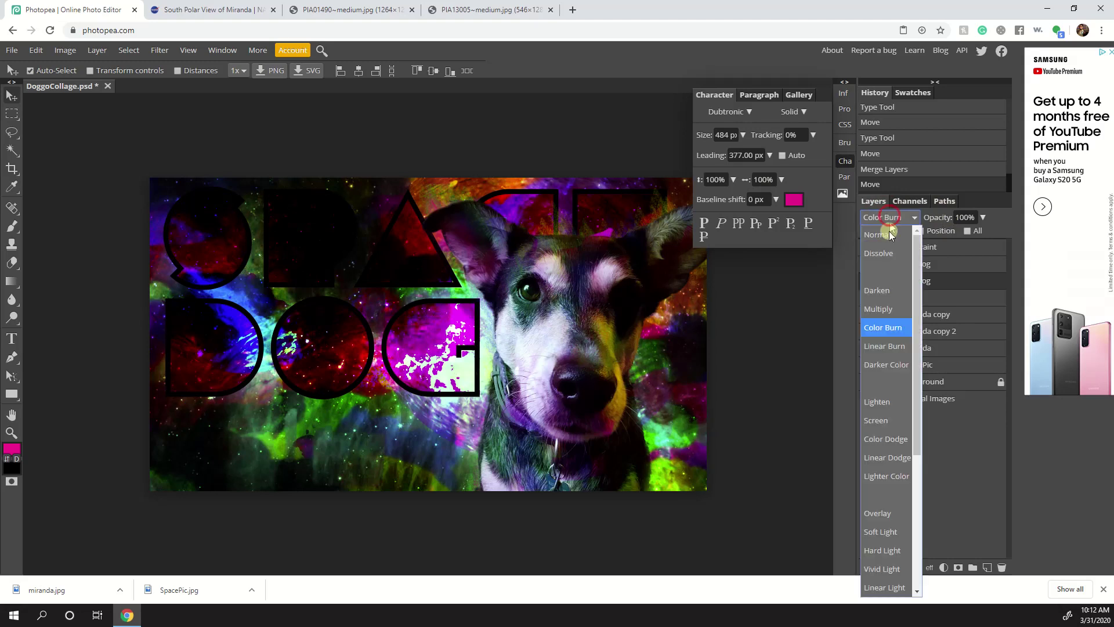
pyautogui.click(890, 350)
pyautogui.click(885, 217)
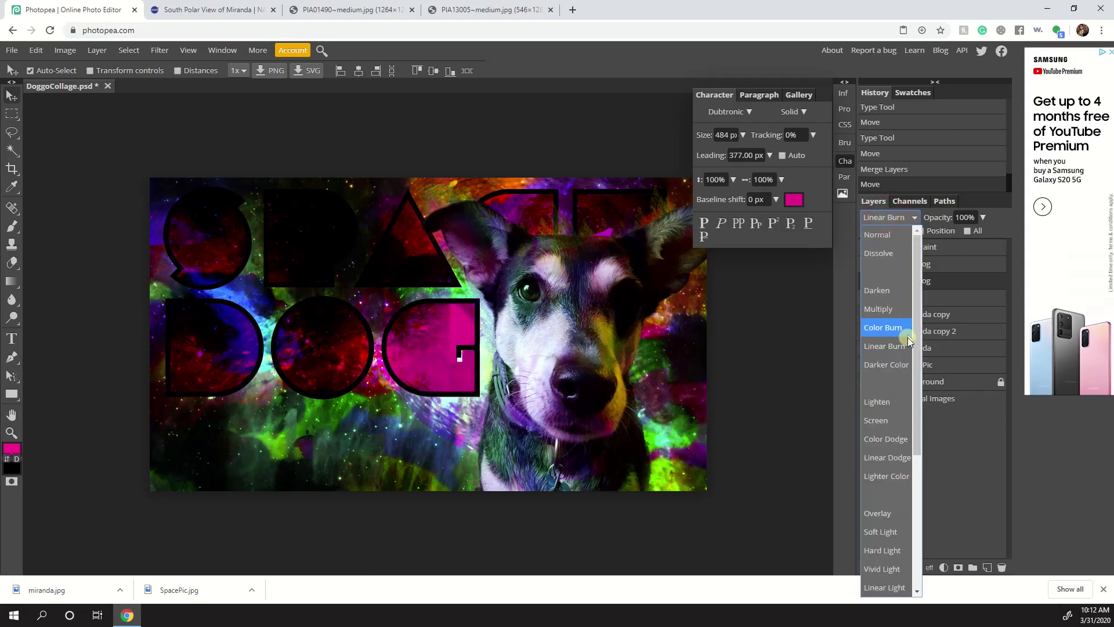
pyautogui.click(907, 366)
pyautogui.click(880, 219)
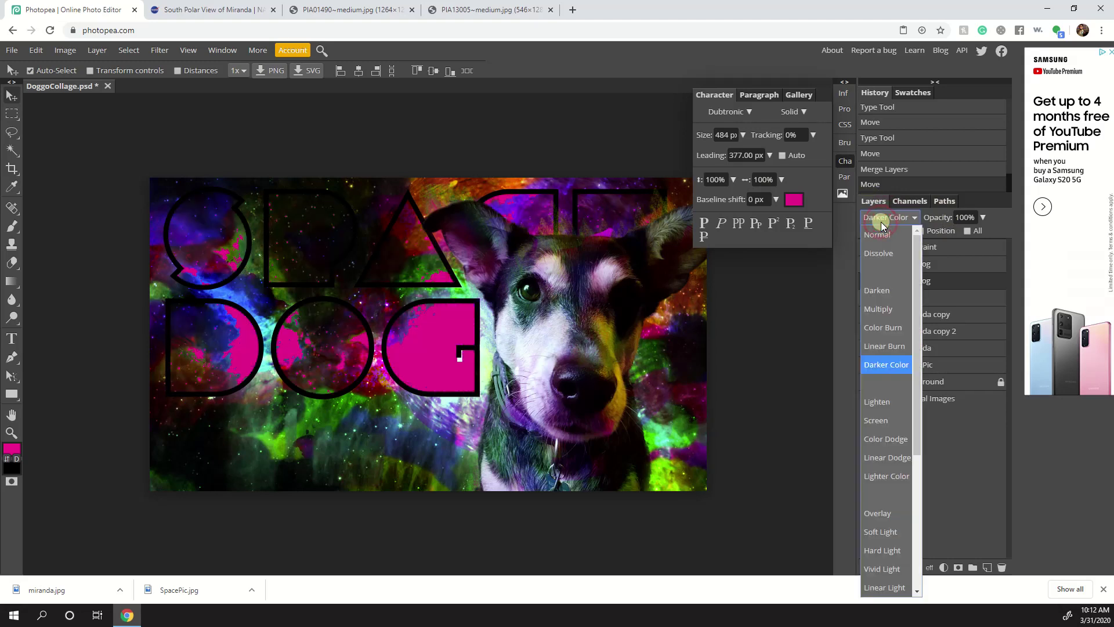
pyautogui.click(890, 311)
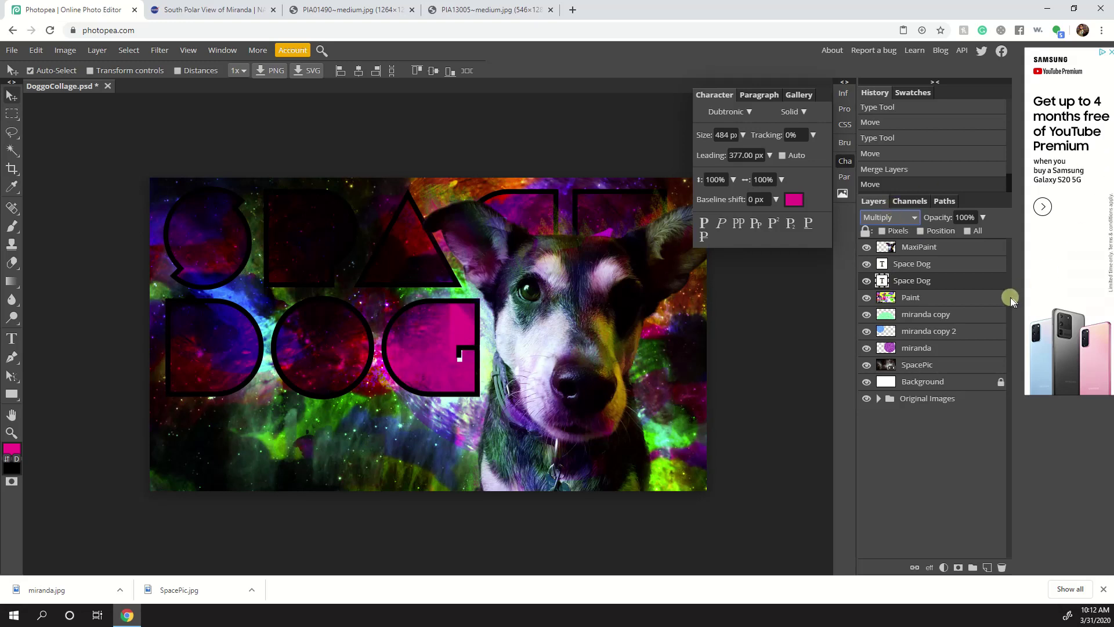
# - Toggle the black inline Space Dog layer's visibility off and on, and duplicate that layer
pyautogui.click(898, 265)
pyautogui.click(867, 265)
pyautogui.click(868, 264)
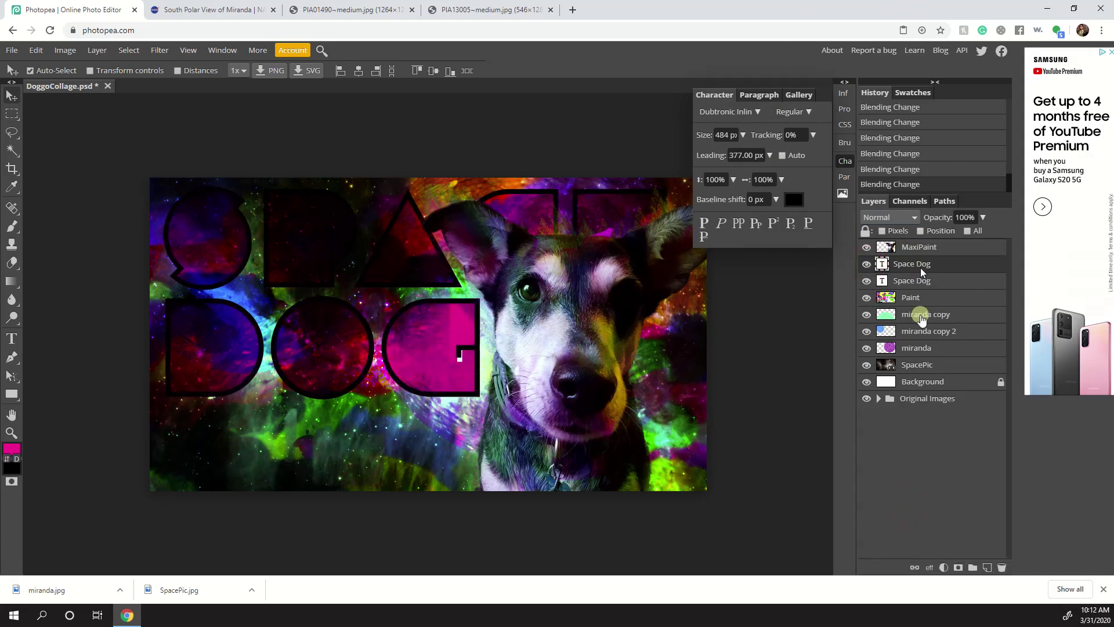
pyautogui.moveTo(915, 261); pyautogui.dragTo(986, 569)
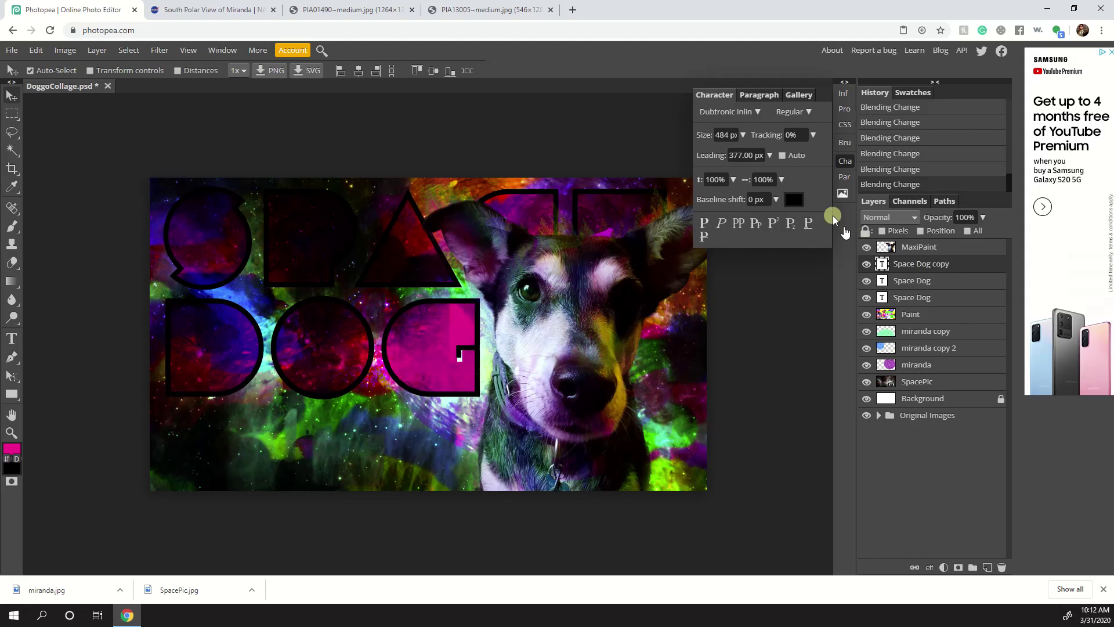
# - Colour the duplicated inline Space Dog text yellow, hex ffe23d
pyautogui.click(794, 200)
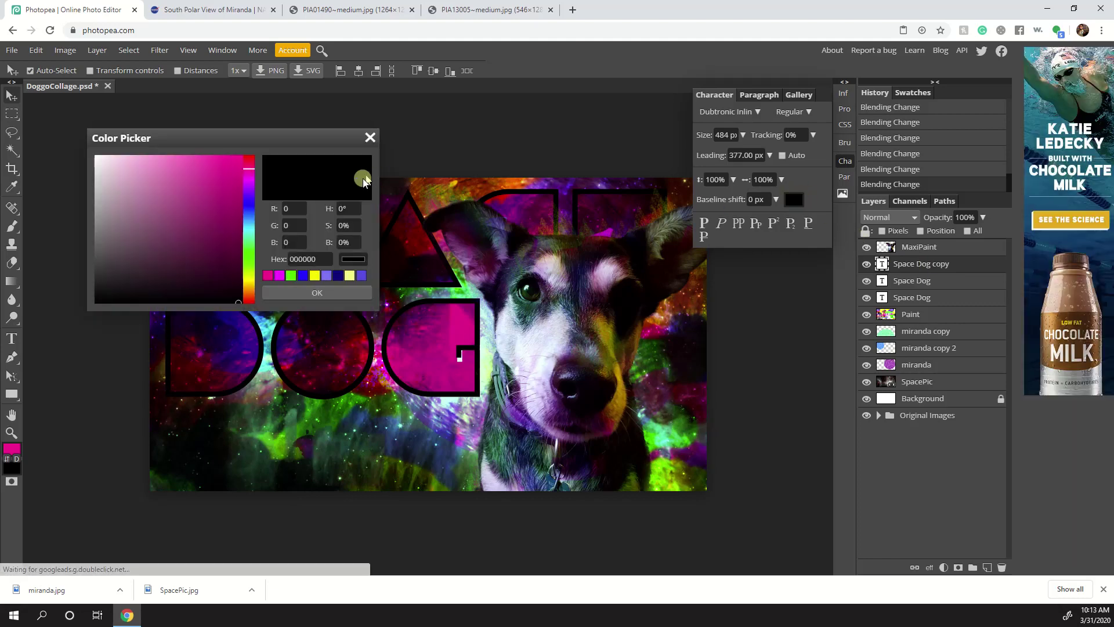
pyautogui.click(244, 277)
pyautogui.moveTo(192, 185); pyautogui.dragTo(223, 190)
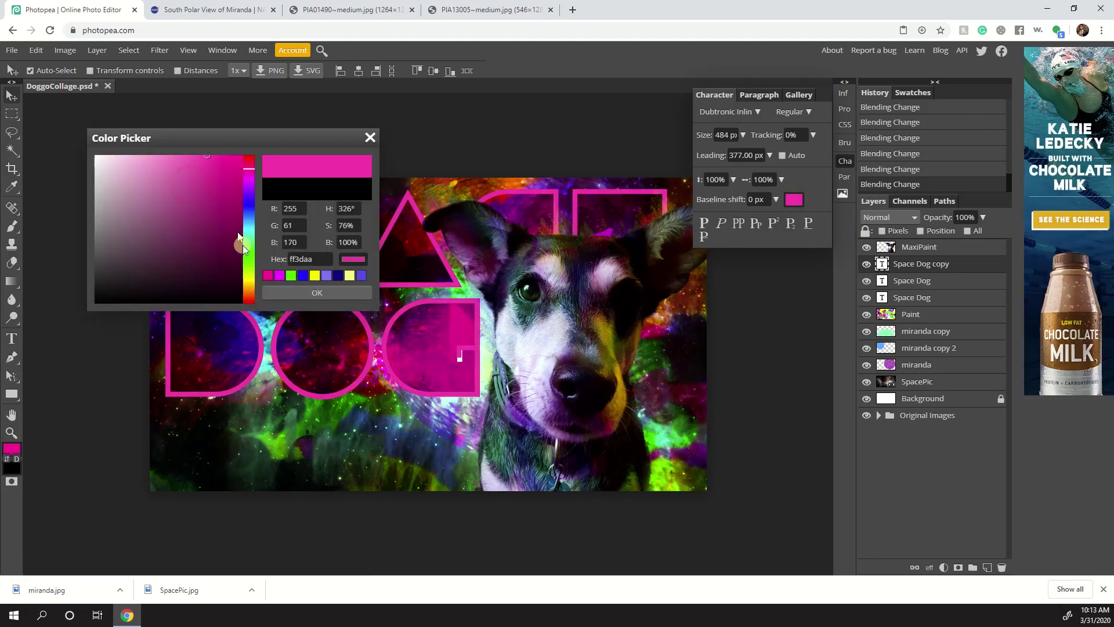
pyautogui.click(251, 282)
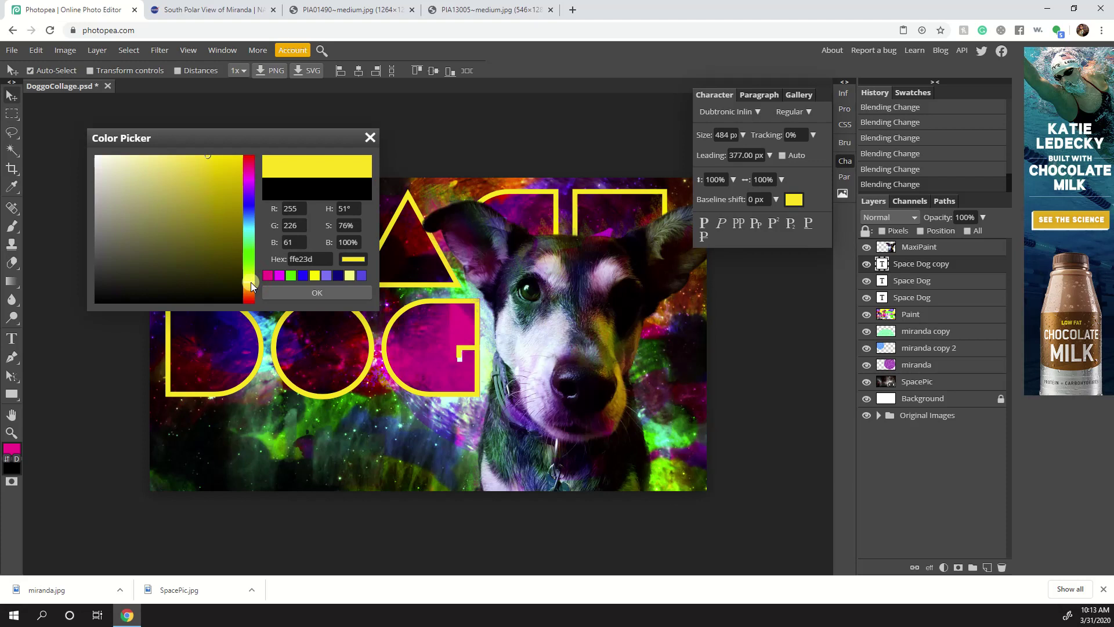
pyautogui.click(324, 291)
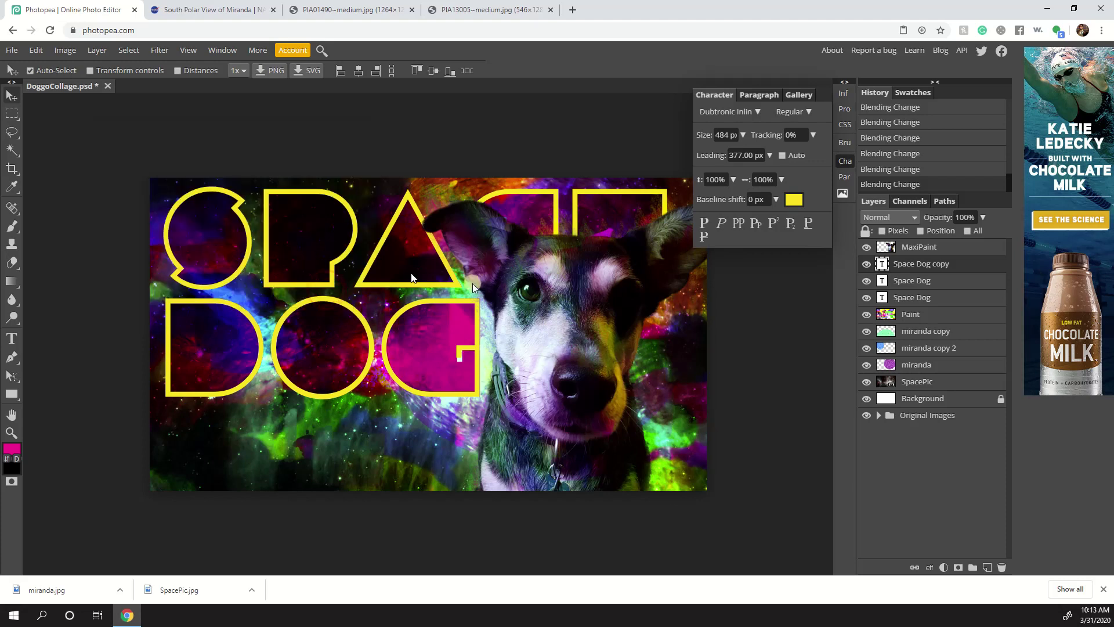
# - Move the yellow outline text above the MaxiPaint layer and, after comparing several blend modes, set it to Overlay
pyautogui.moveTo(944, 261); pyautogui.dragTo(957, 243)
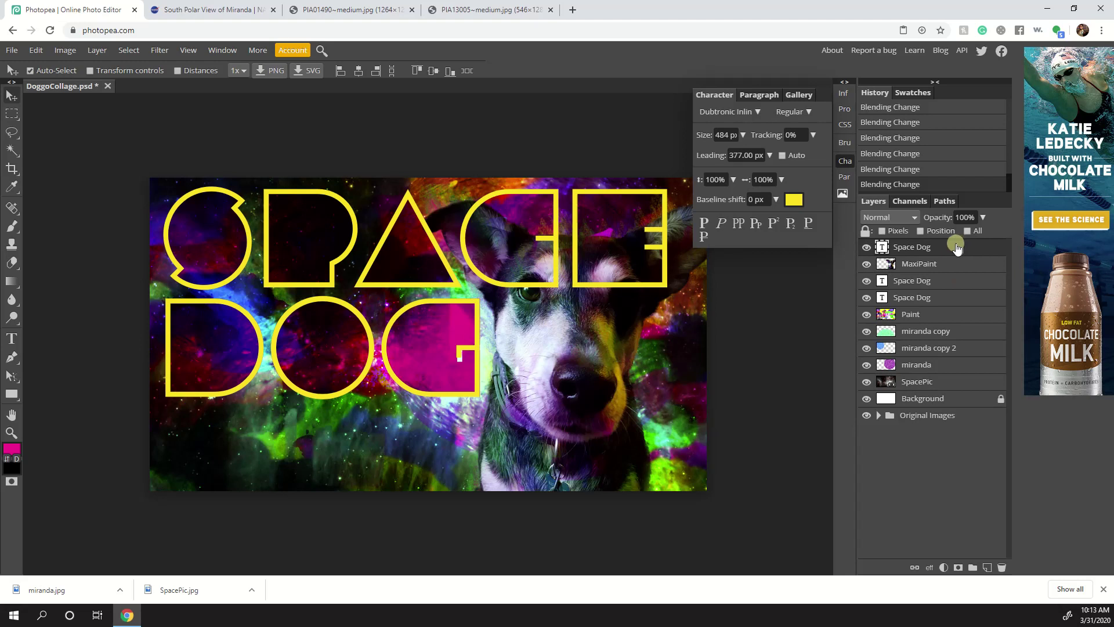
pyautogui.click(896, 217)
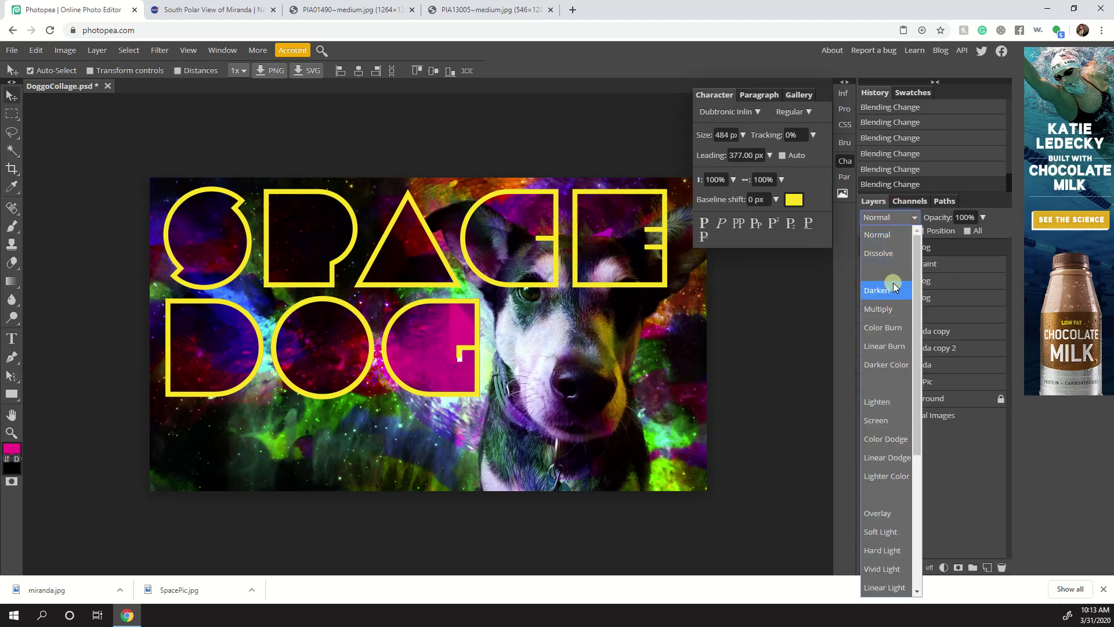
pyautogui.click(887, 289)
pyautogui.click(890, 218)
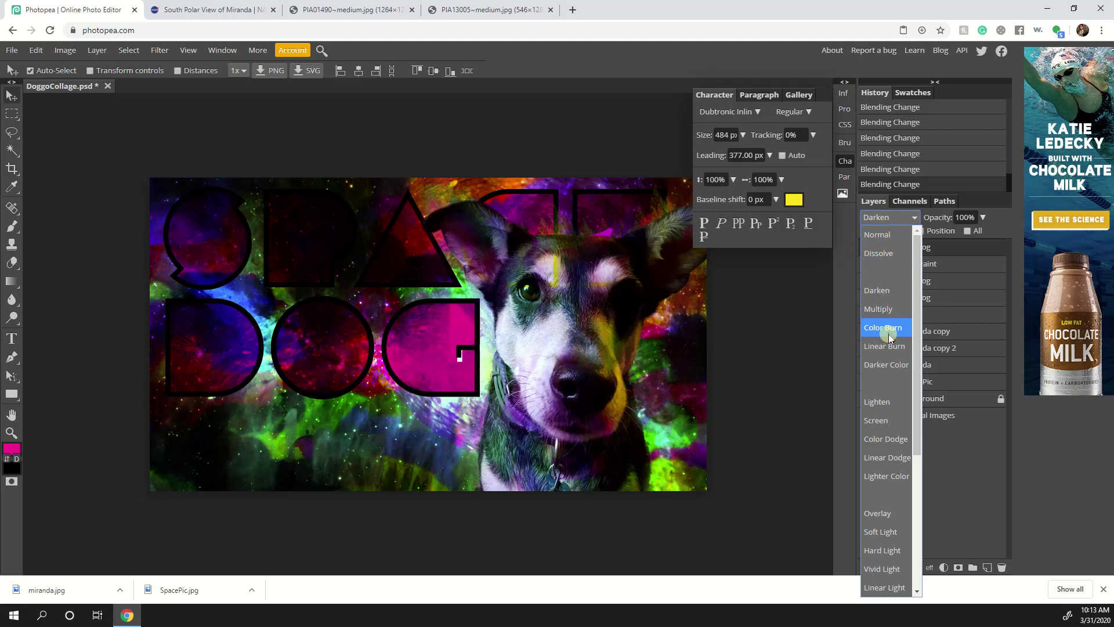
pyautogui.click(887, 439)
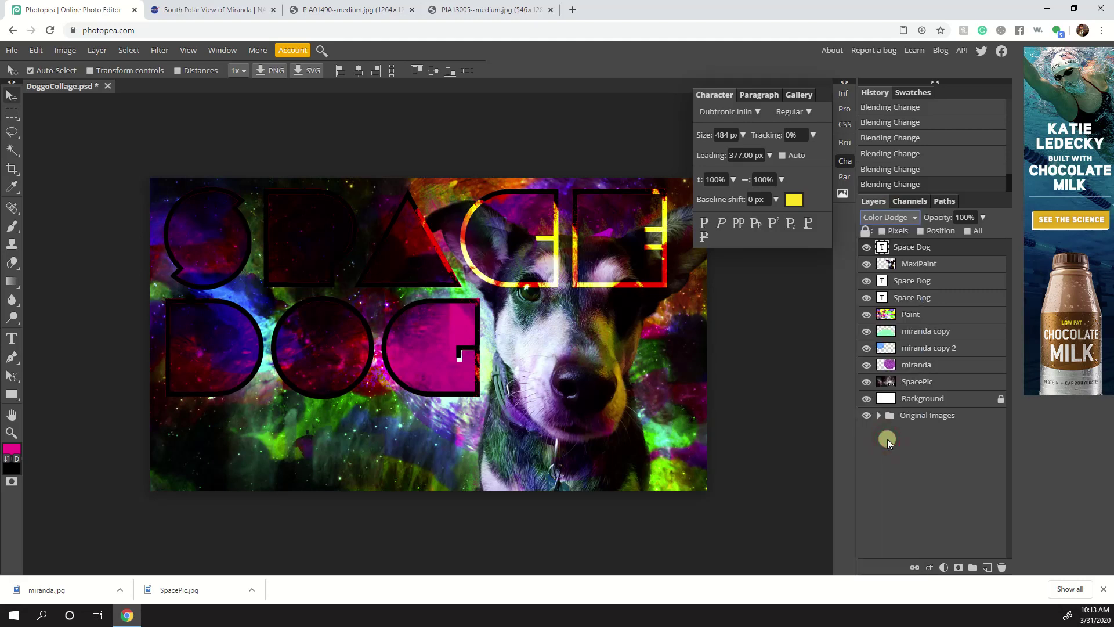
pyautogui.click(887, 217)
pyautogui.click(893, 458)
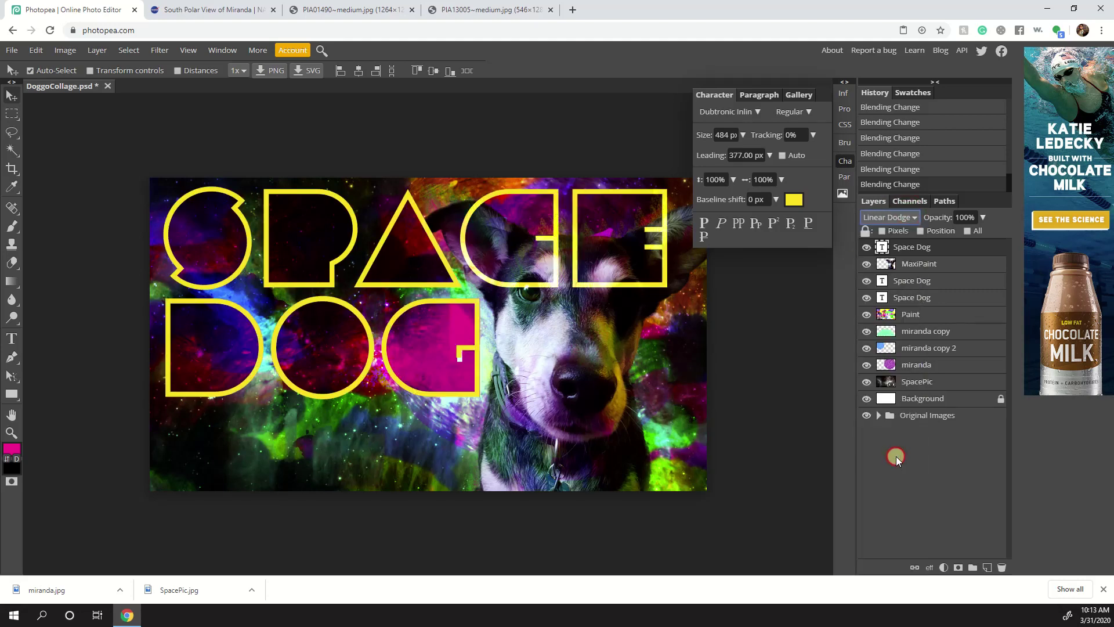
pyautogui.click(885, 215)
pyautogui.click(893, 472)
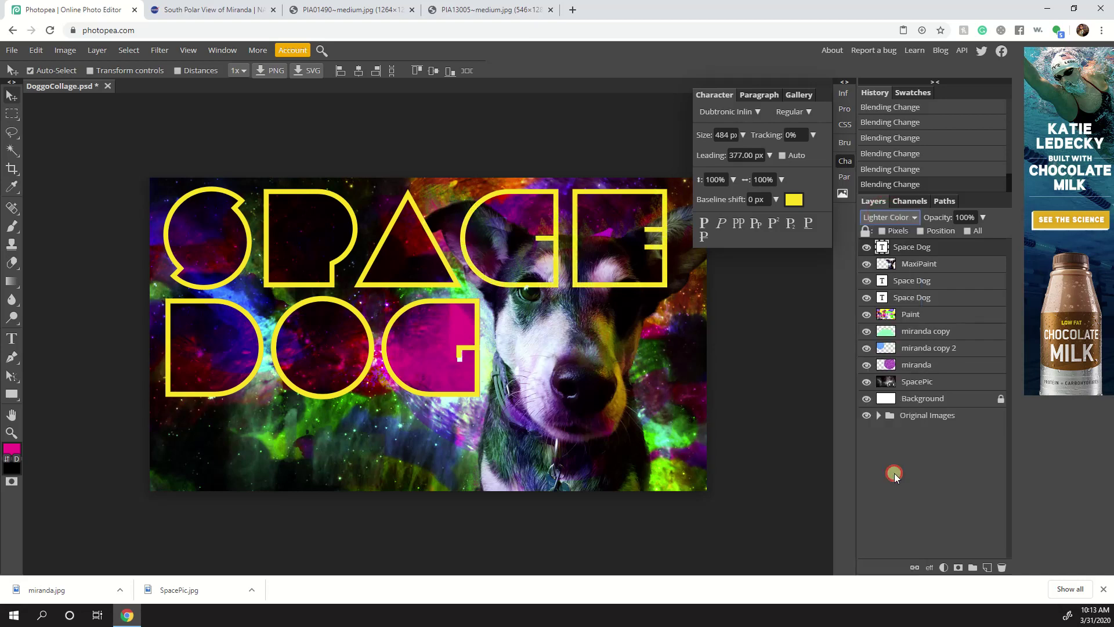
pyautogui.click(887, 219)
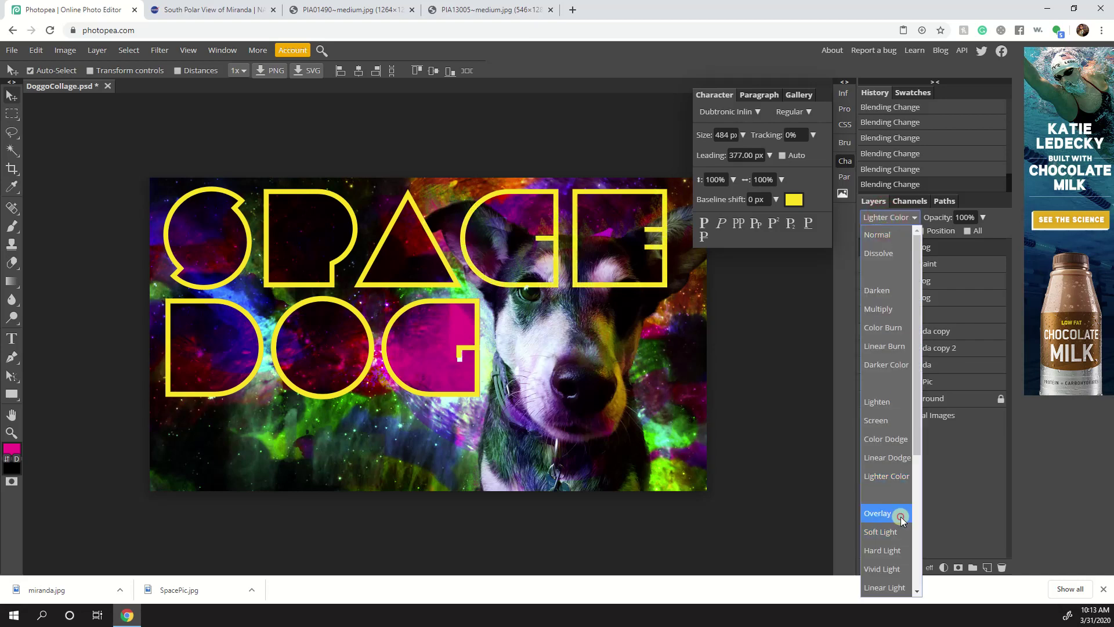
pyautogui.click(900, 514)
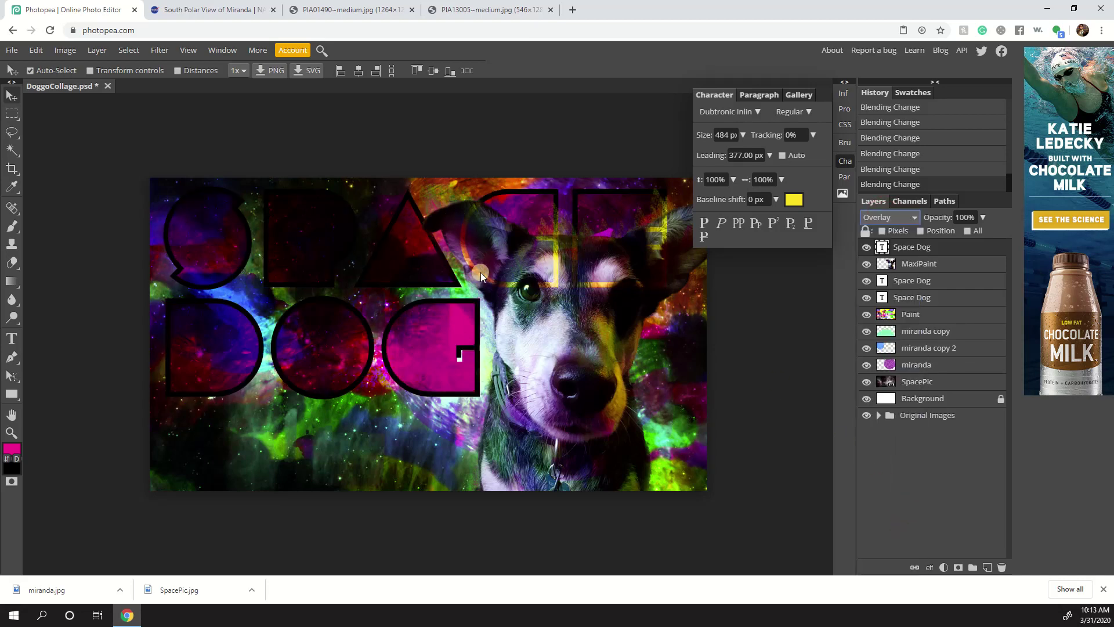
# - Duplicate the yellow outline Space Dog layer and colour the copy blue
pyautogui.click(918, 246)
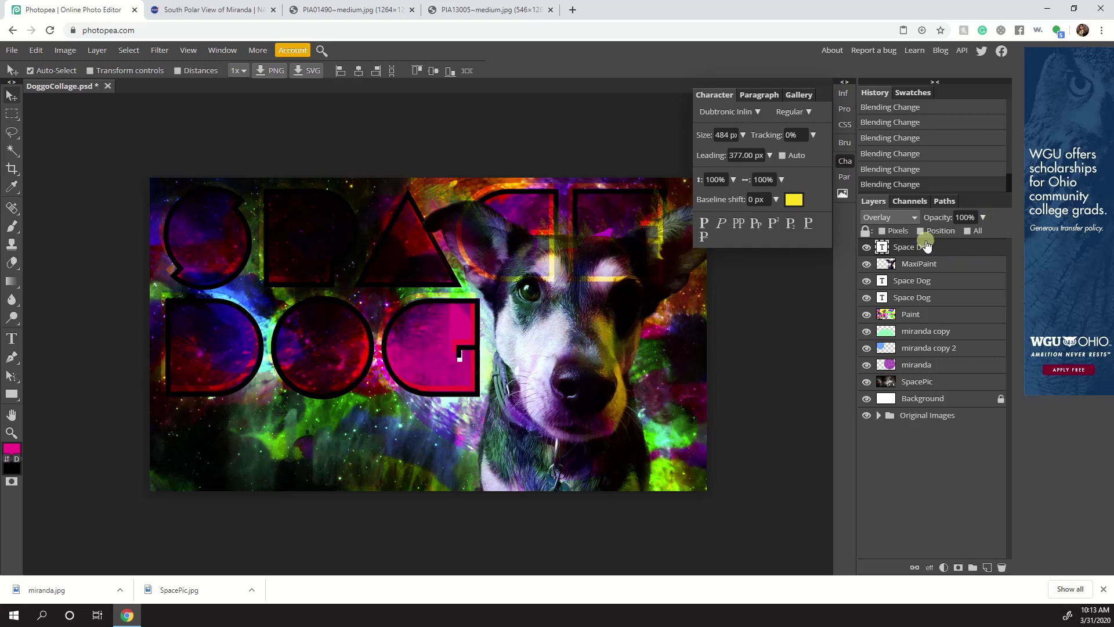
pyautogui.moveTo(920, 249); pyautogui.dragTo(989, 567)
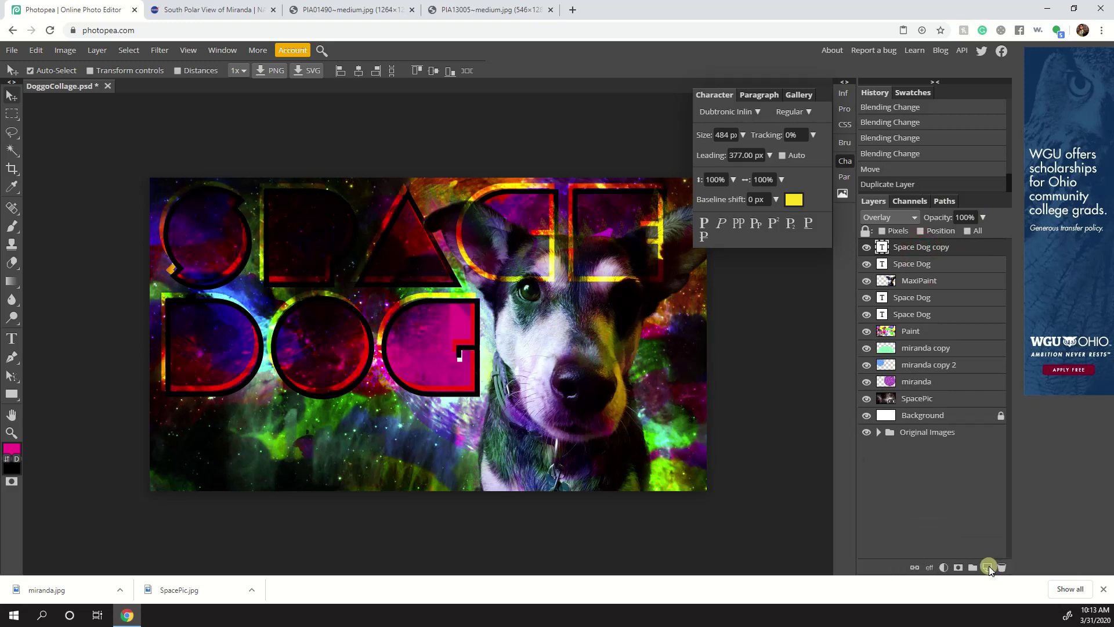
pyautogui.click(793, 199)
pyautogui.click(254, 226)
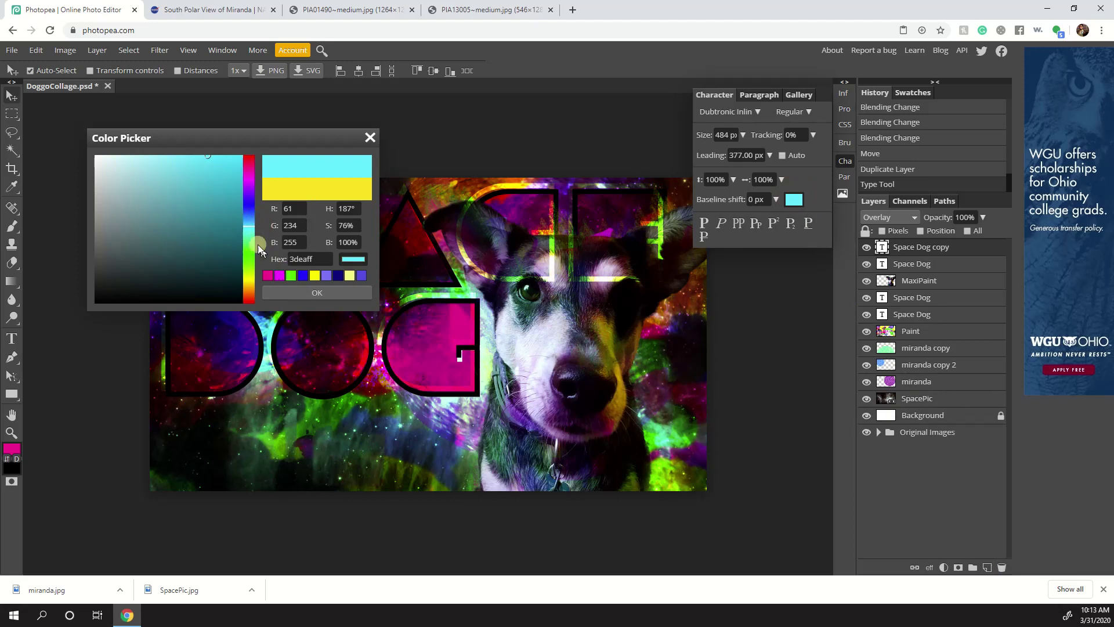
pyautogui.click(249, 211)
pyautogui.click(312, 293)
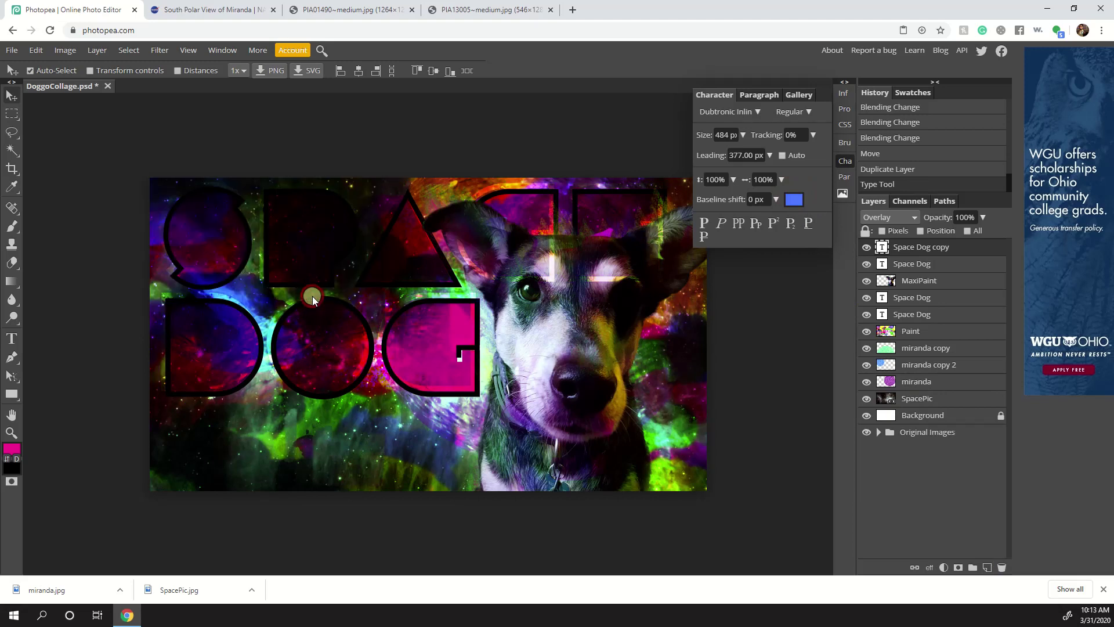
# - Nudge the blue outline copy slightly right and down to offset it from the other outlines
pyautogui.press('Right')
pyautogui.press('Right')
pyautogui.press('Right')
pyautogui.press('Right')
pyautogui.press('Right')
pyautogui.press('Down')
pyautogui.press('Down')
pyautogui.press('Down')
pyautogui.press('Down')
pyautogui.press('Down')
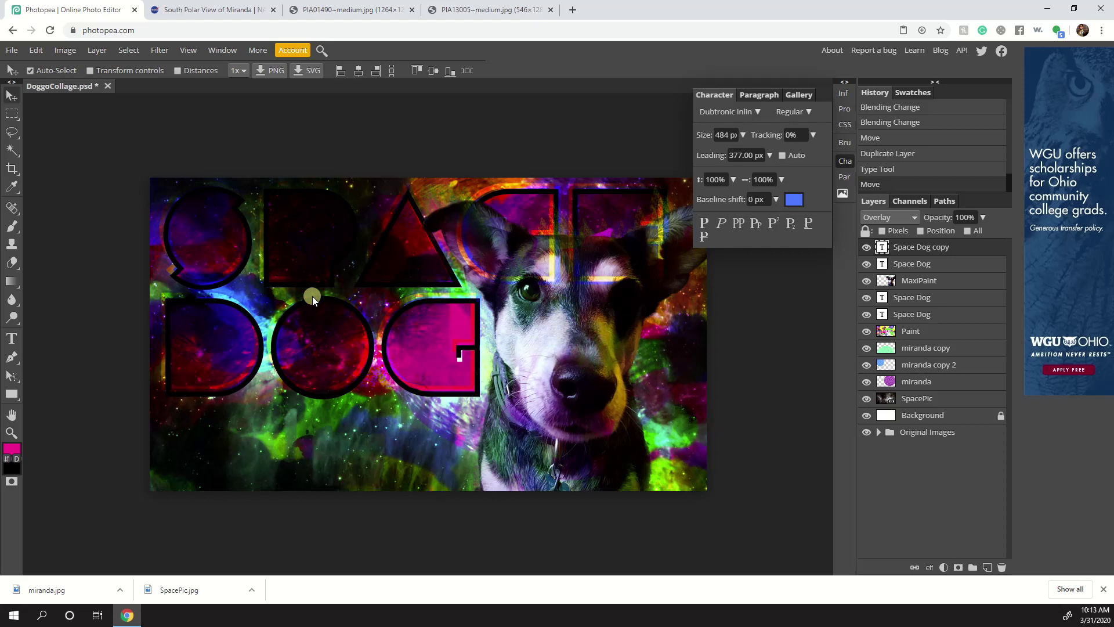
pyautogui.press('Right')
pyautogui.press('Right')
pyautogui.press('Right')
pyautogui.press('Right')
# - Compare several blend modes on the blue outline Space Dog layer and set it to Color Dodge
pyautogui.click(887, 217)
pyautogui.click(885, 531)
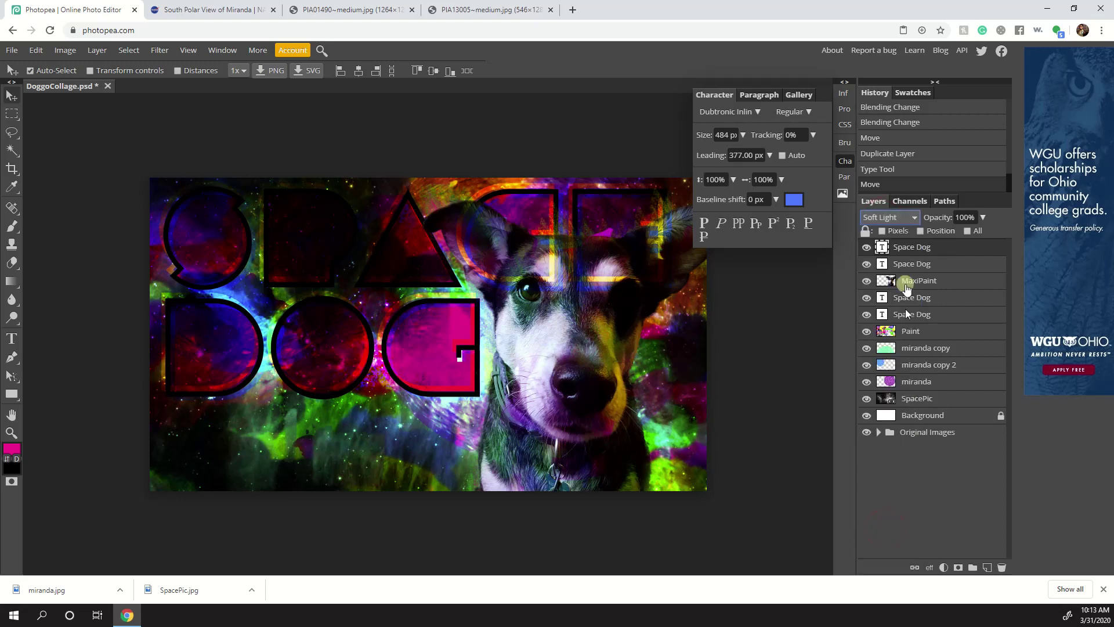
pyautogui.click(898, 219)
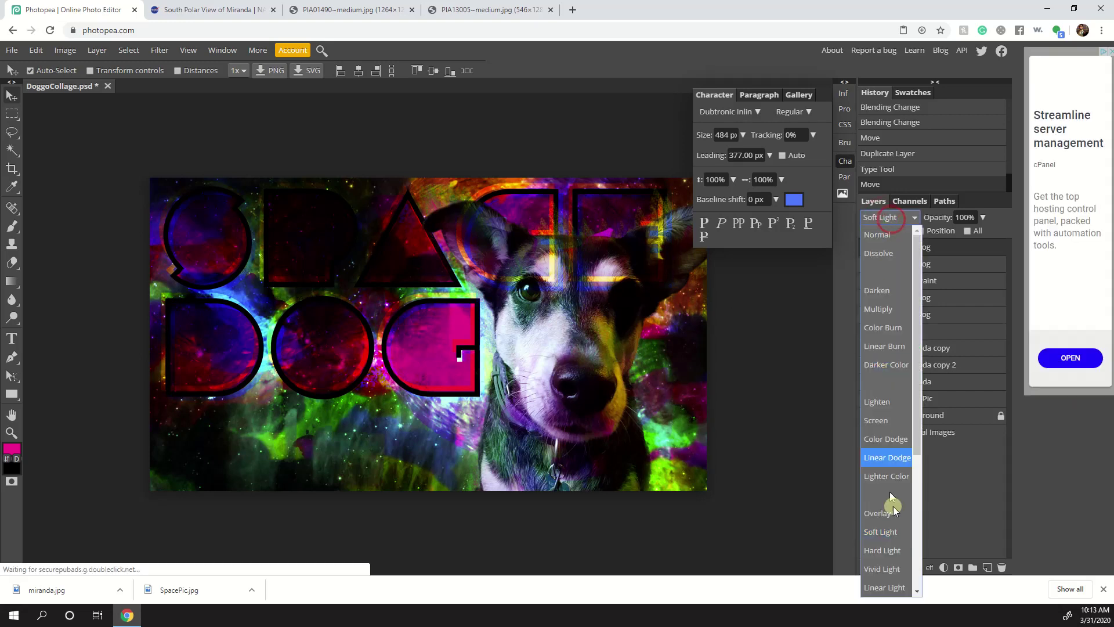
pyautogui.click(893, 568)
pyautogui.click(882, 219)
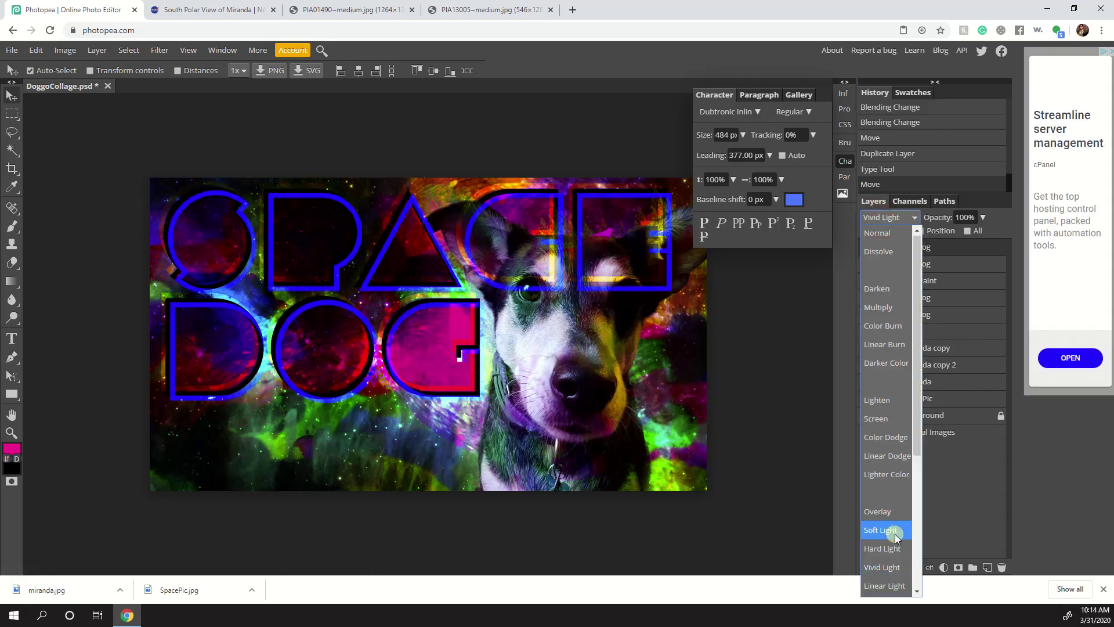
pyautogui.scroll(-3, 894, 533)
pyautogui.click(883, 384)
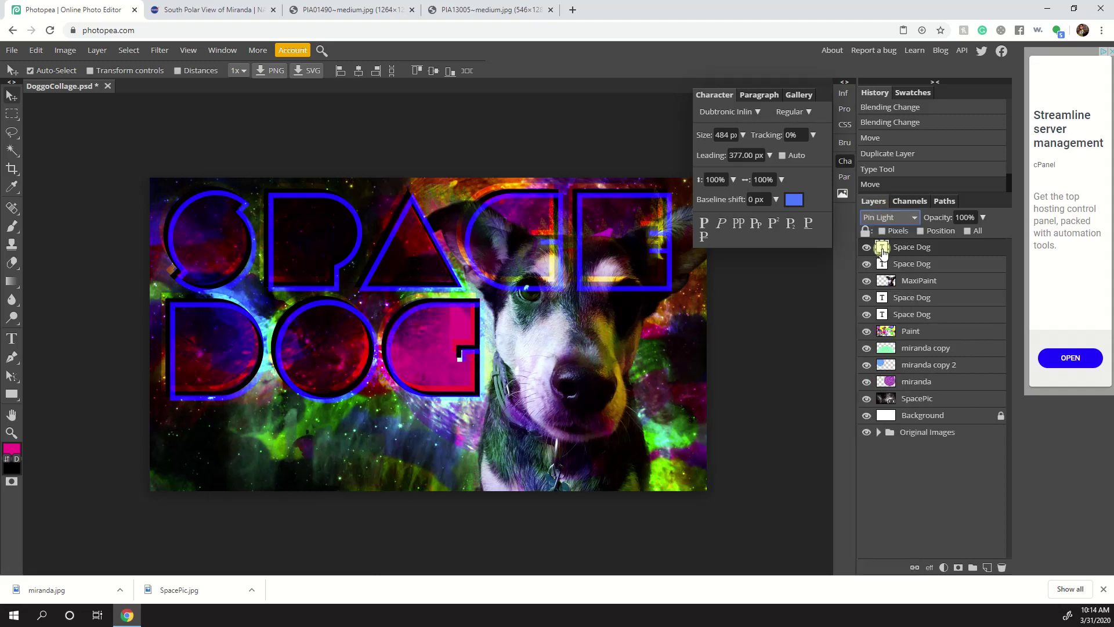
pyautogui.click(889, 217)
pyautogui.click(870, 329)
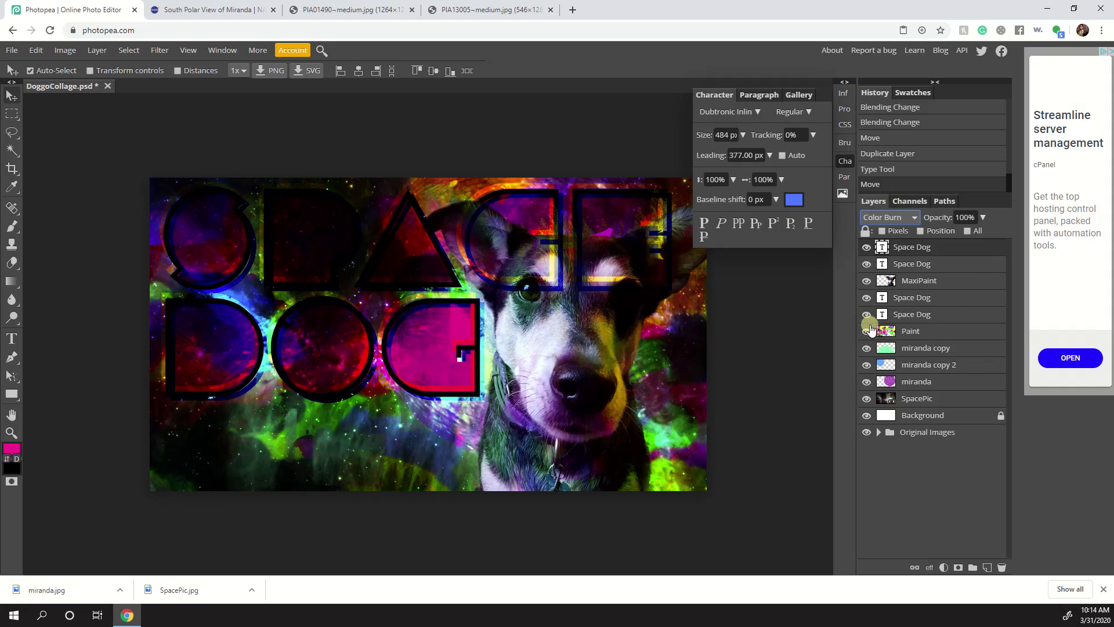
pyautogui.press('Up')
pyautogui.click(898, 217)
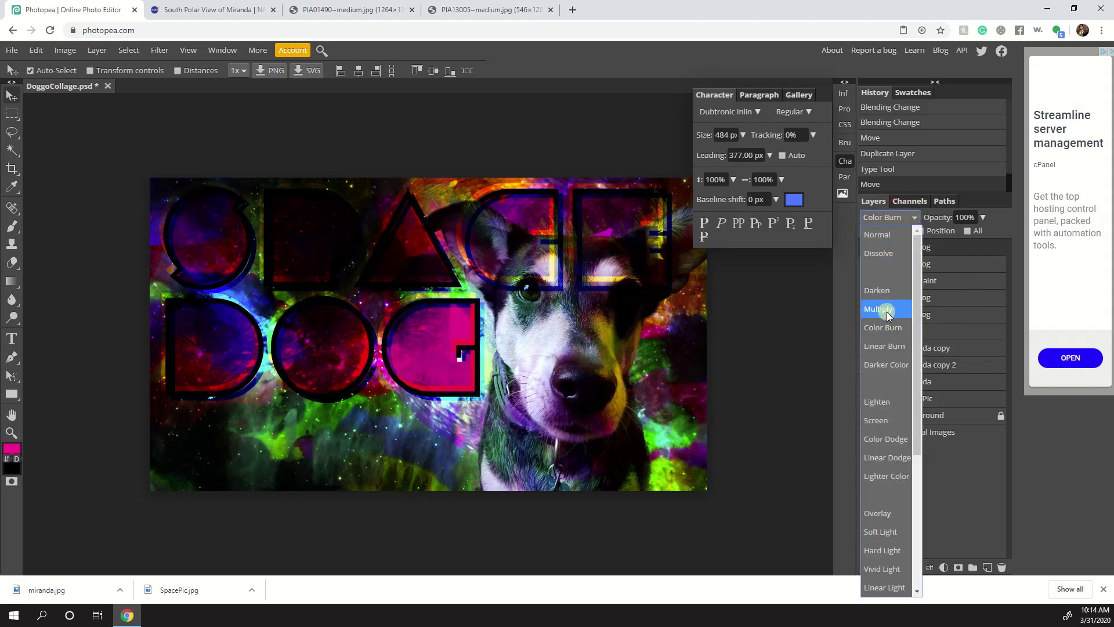
pyautogui.click(892, 442)
# - Nudge the blue outline text slightly left and up, set its layer opacity to 50%, and close the character settings
pyautogui.moveTo(294, 286); pyautogui.dragTo(291, 285)
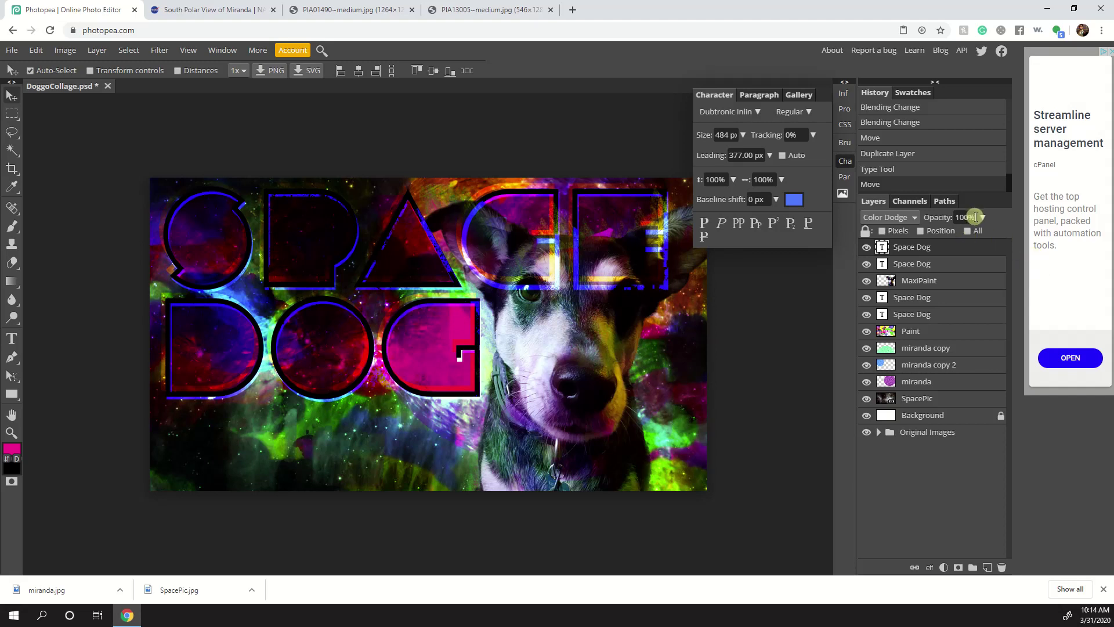
pyautogui.moveTo(984, 234); pyautogui.dragTo(956, 234)
pyautogui.click(760, 424)
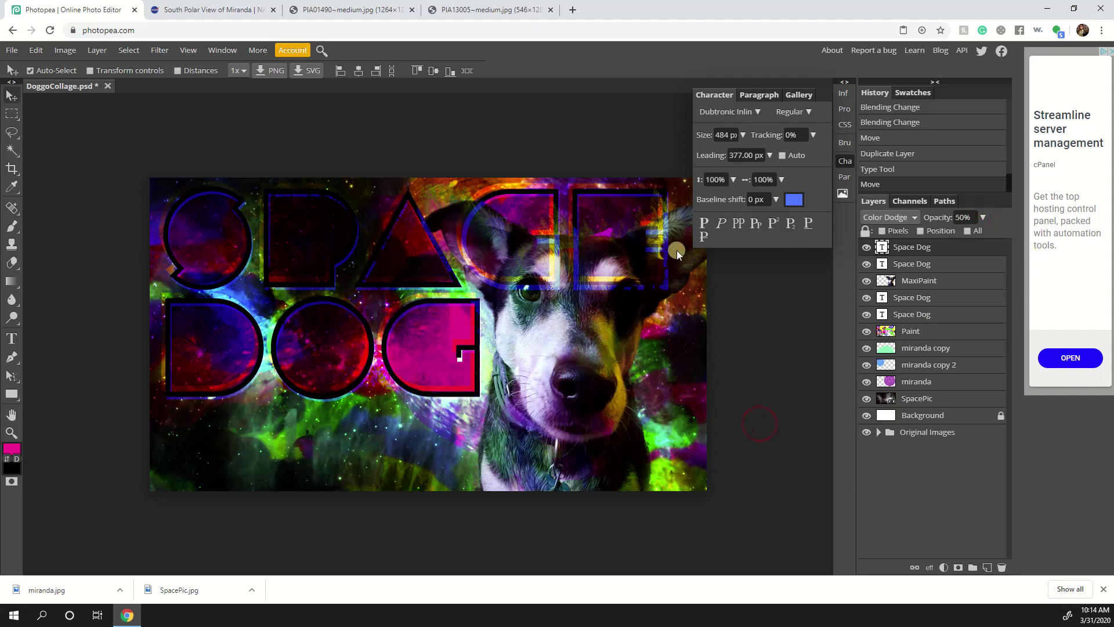
pyautogui.click(844, 156)
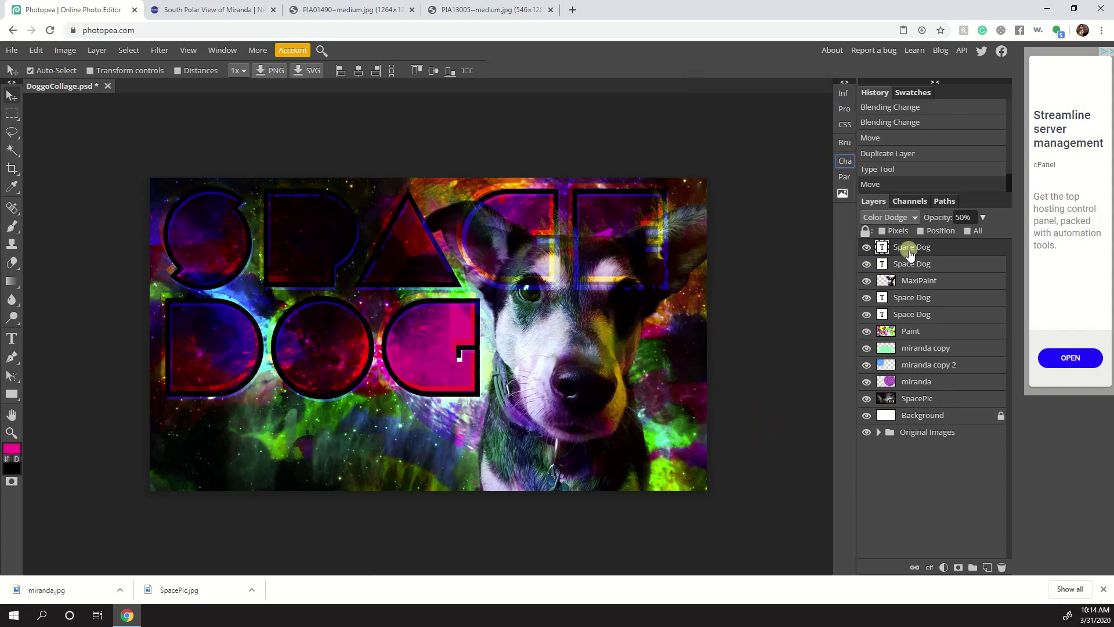
# - Move the MaxiPaint layer to the top of the stack and shift the dog slightly down
pyautogui.moveTo(936, 283); pyautogui.dragTo(936, 246)
pyautogui.moveTo(557, 366)
pyautogui.mouseDown()
pyautogui.moveTo(552, 385)
pyautogui.moveTo(479, 369)
pyautogui.moveTo(554, 413)
pyautogui.moveTo(542, 361)
pyautogui.moveTo(567, 436)
pyautogui.moveTo(555, 382)
pyautogui.mouseUp()
# - Scale the MaxiPaint dog to 90% with Free Transform and reposition it slightly lower so more of the title shows
pyautogui.click(36, 50)
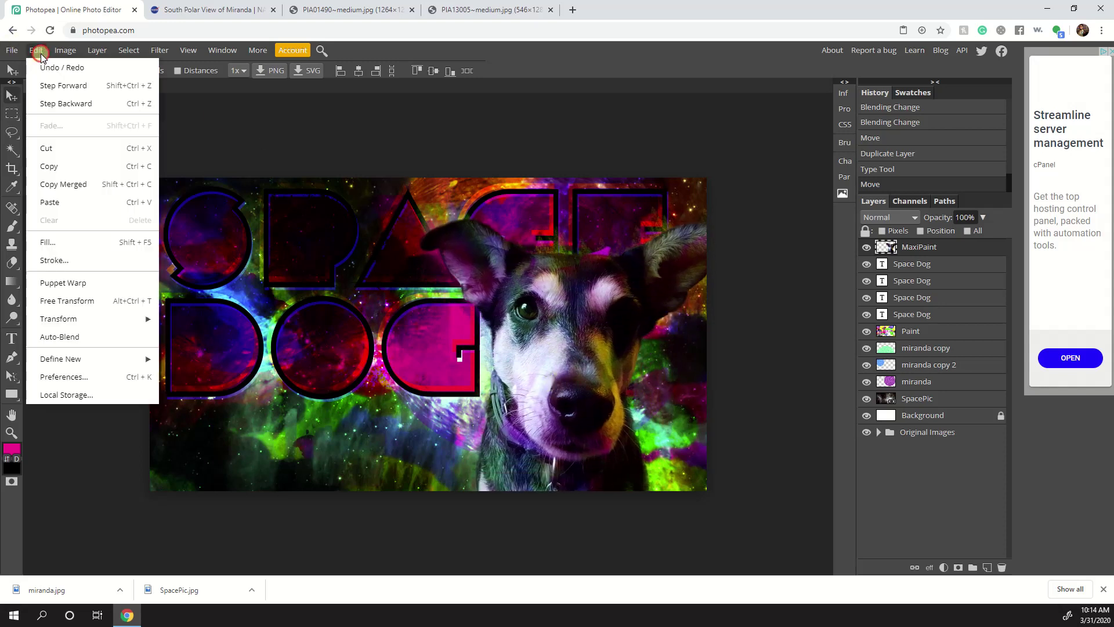
pyautogui.click(87, 301)
pyautogui.moveTo(746, 202); pyautogui.dragTo(668, 249)
pyautogui.moveTo(594, 330); pyautogui.dragTo(642, 309)
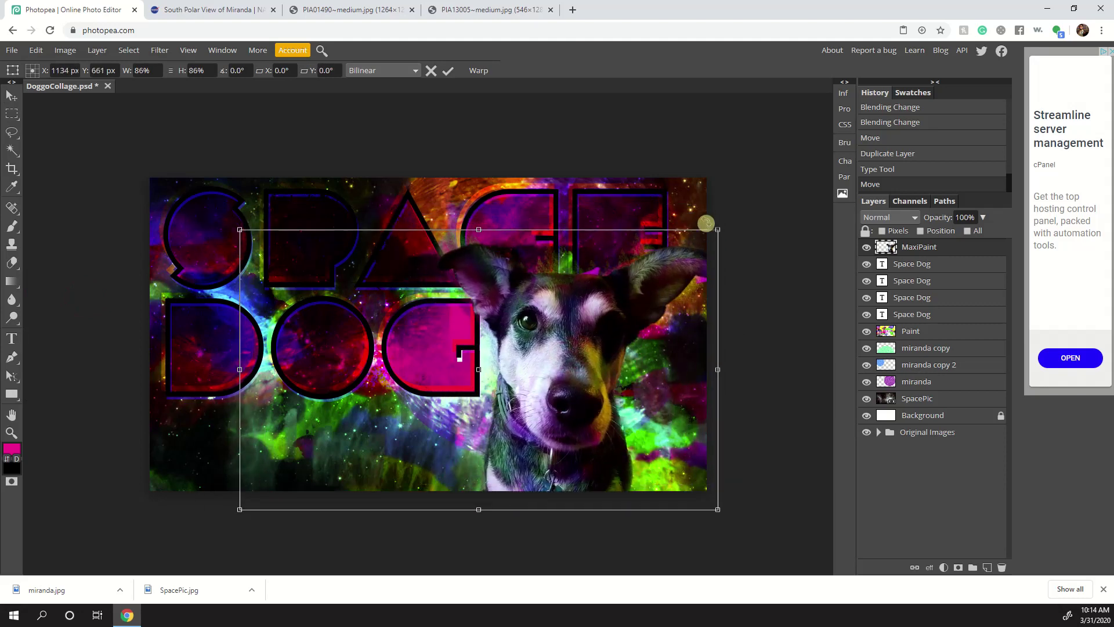
pyautogui.moveTo(240, 230); pyautogui.dragTo(218, 216)
pyautogui.moveTo(495, 378); pyautogui.dragTo(507, 387)
pyautogui.moveTo(507, 385); pyautogui.dragTo(505, 385)
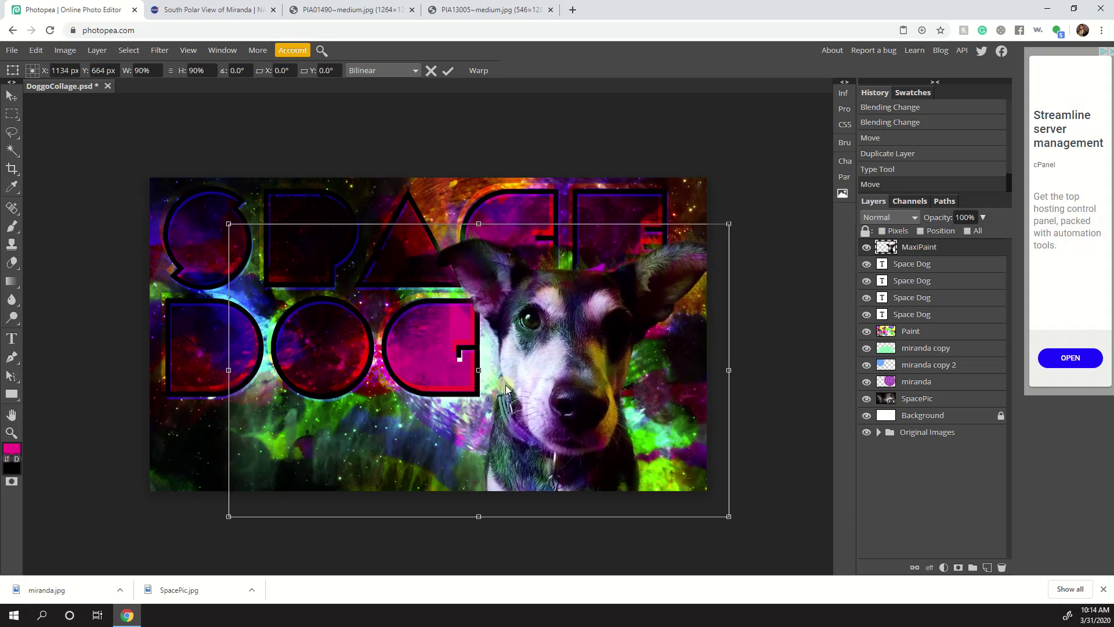
pyautogui.press('Return')
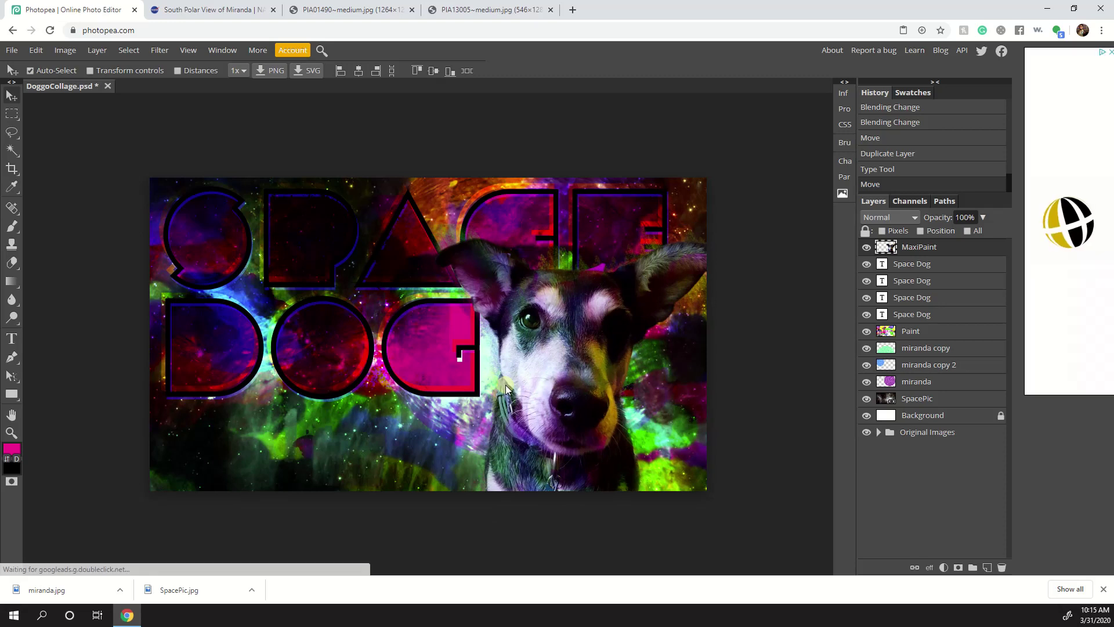
pyautogui.moveTo(535, 405); pyautogui.dragTo(533, 421)
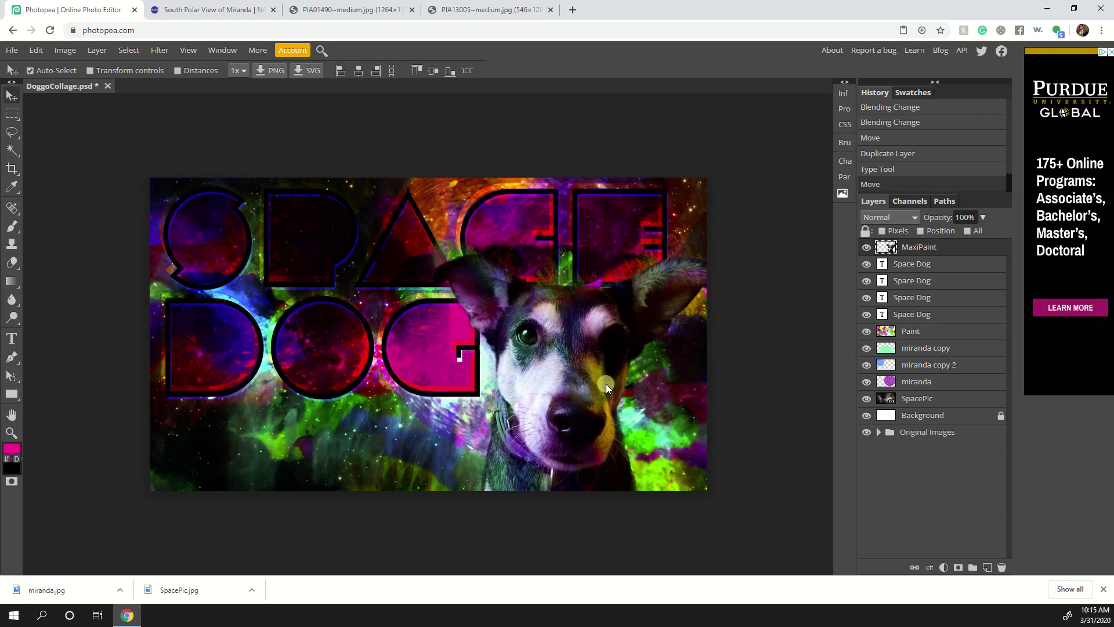
# - Add a new layer above MaxiPaint and set the Gradient tool to a black-to-white gradient in Radial style
pyautogui.click(987, 569)
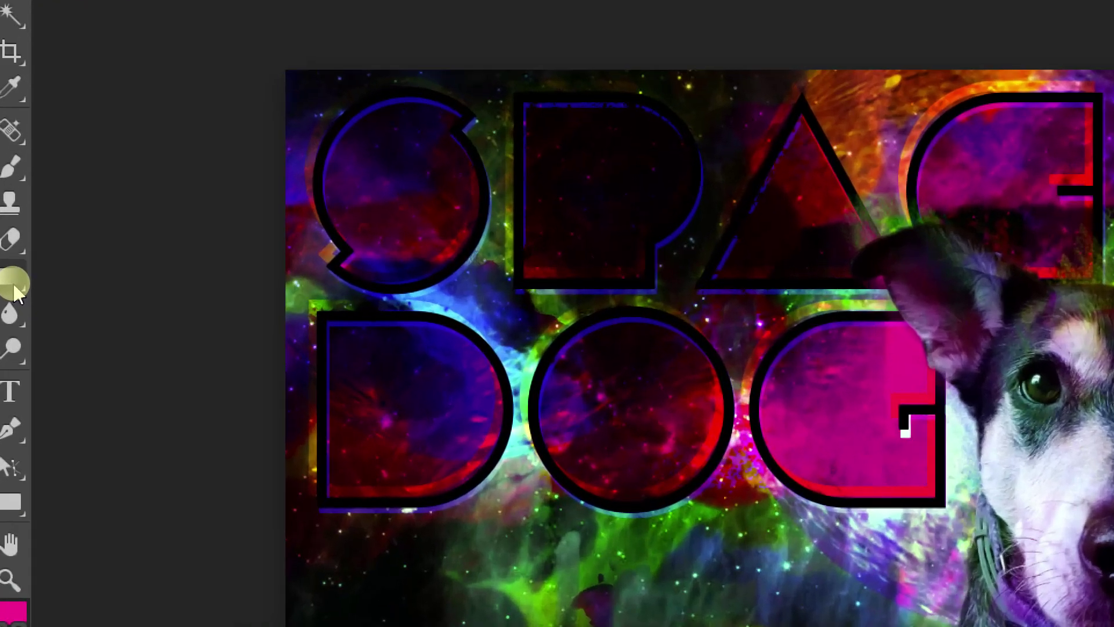
pyautogui.click(14, 285)
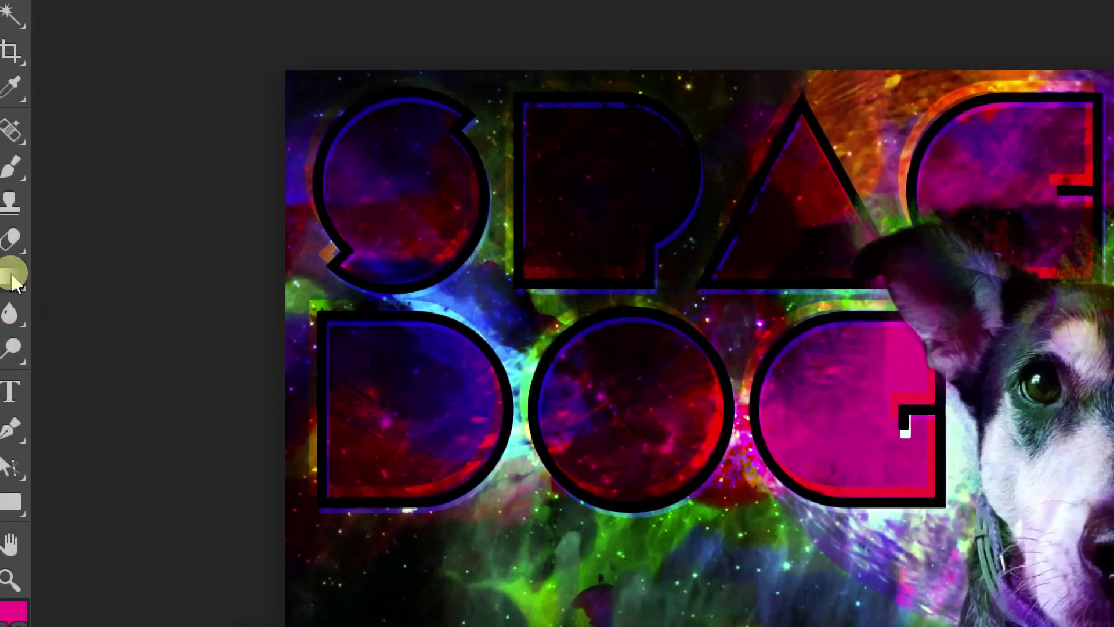
pyautogui.click(14, 277)
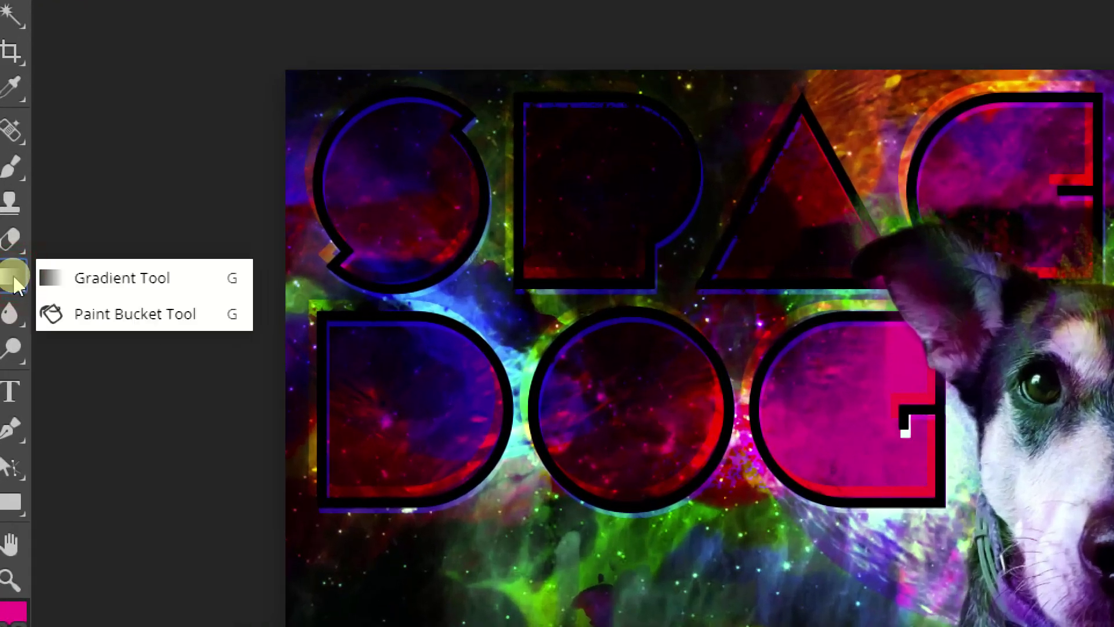
pyautogui.click(155, 278)
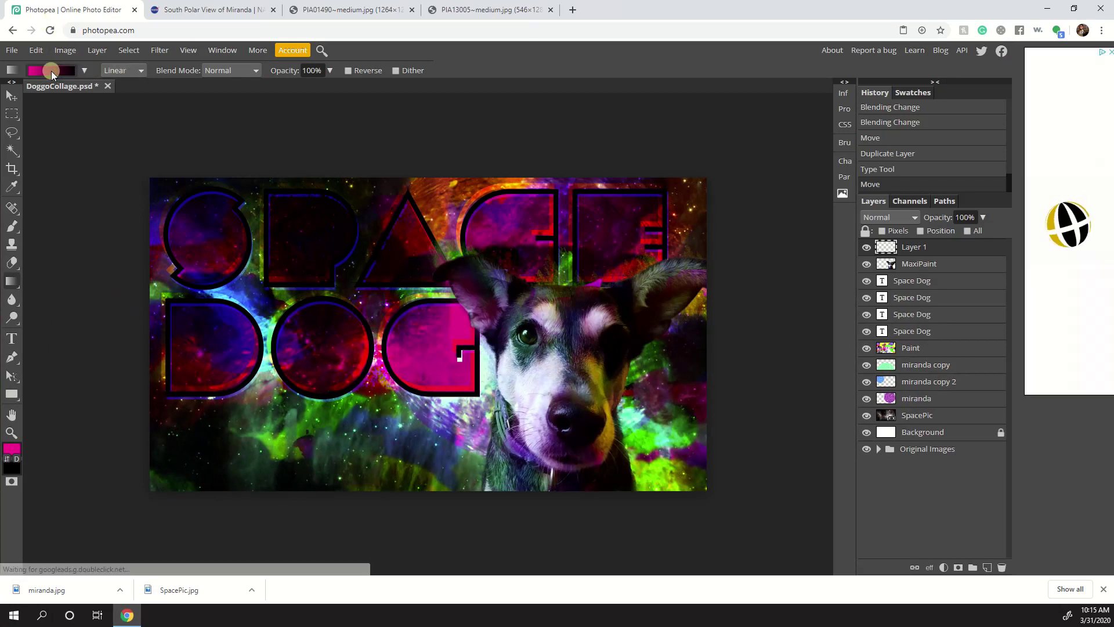
pyautogui.click(84, 70)
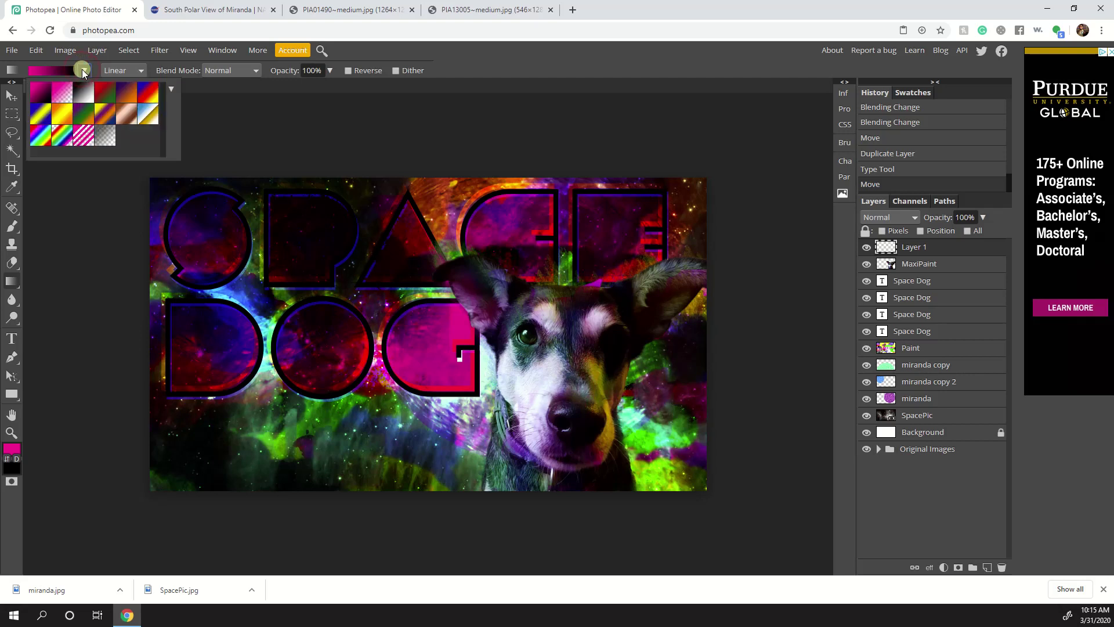
pyautogui.click(85, 94)
pyautogui.click(83, 71)
pyautogui.click(125, 71)
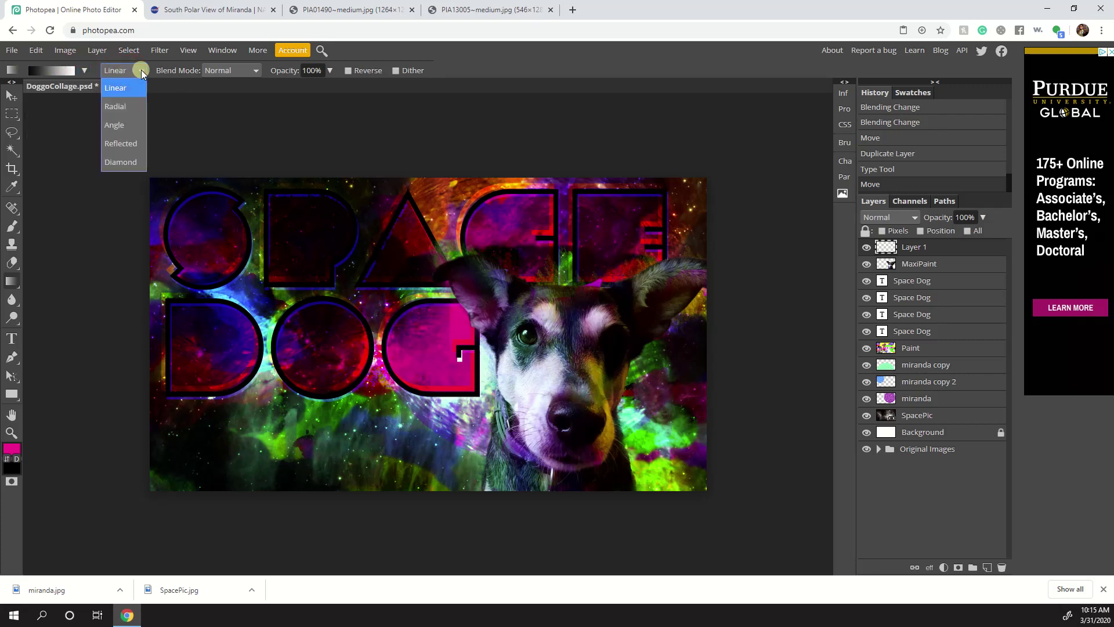
pyautogui.click(115, 106)
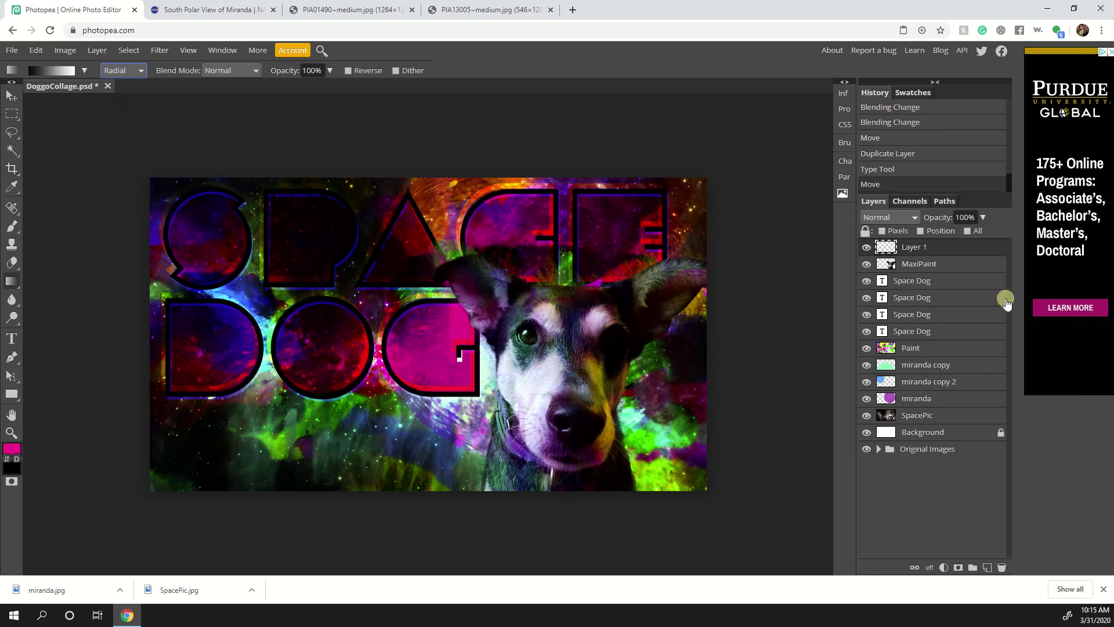
# - Rename the new top layer as Vignette
pyautogui.click(917, 248)
pyautogui.doubleClick(916, 248)
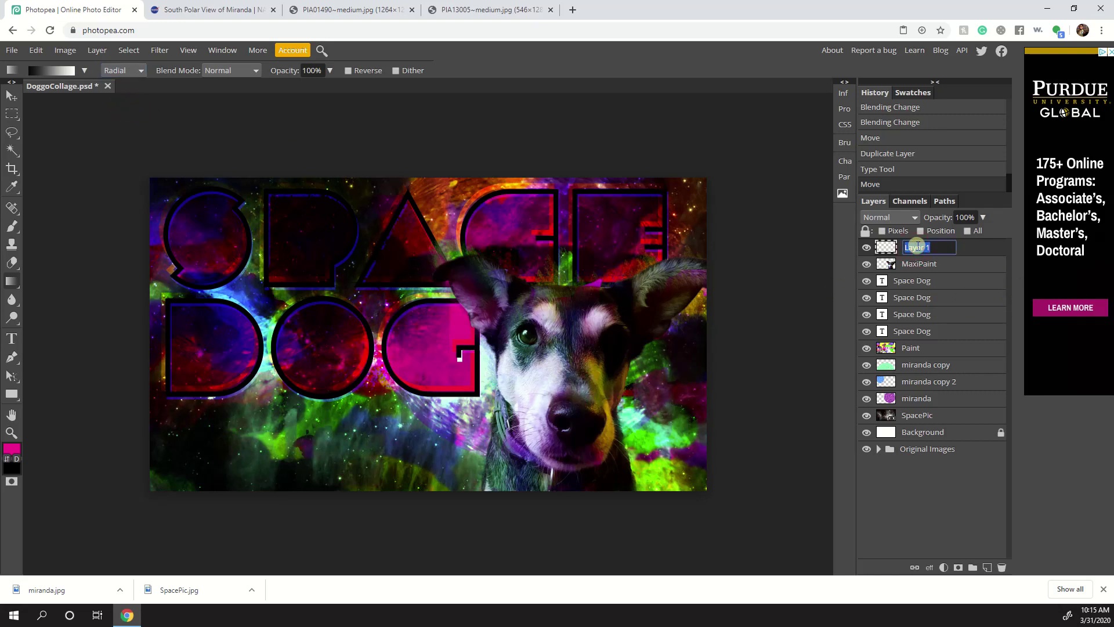
pyautogui.write('Vignette')
pyautogui.press('Return')
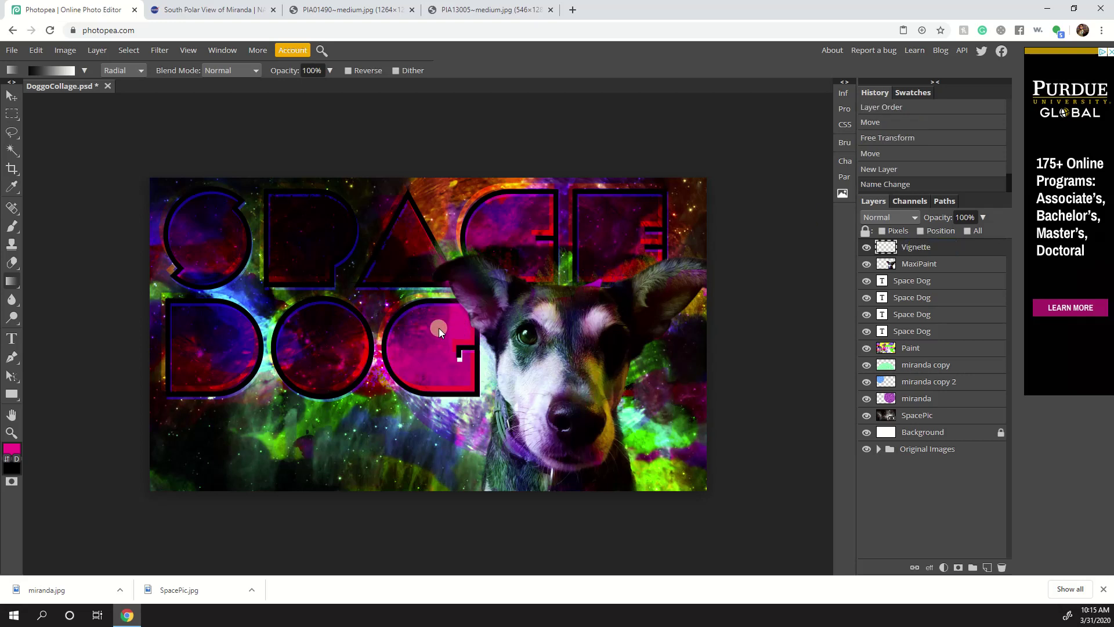
# - Try filling the Vignette layer with black-to-white radial gradients drawn from the canvas centre outward
pyautogui.moveTo(398, 336); pyautogui.dragTo(657, 195)
pyautogui.moveTo(466, 333); pyautogui.dragTo(737, 158)
pyautogui.moveTo(448, 367); pyautogui.dragTo(68, 119)
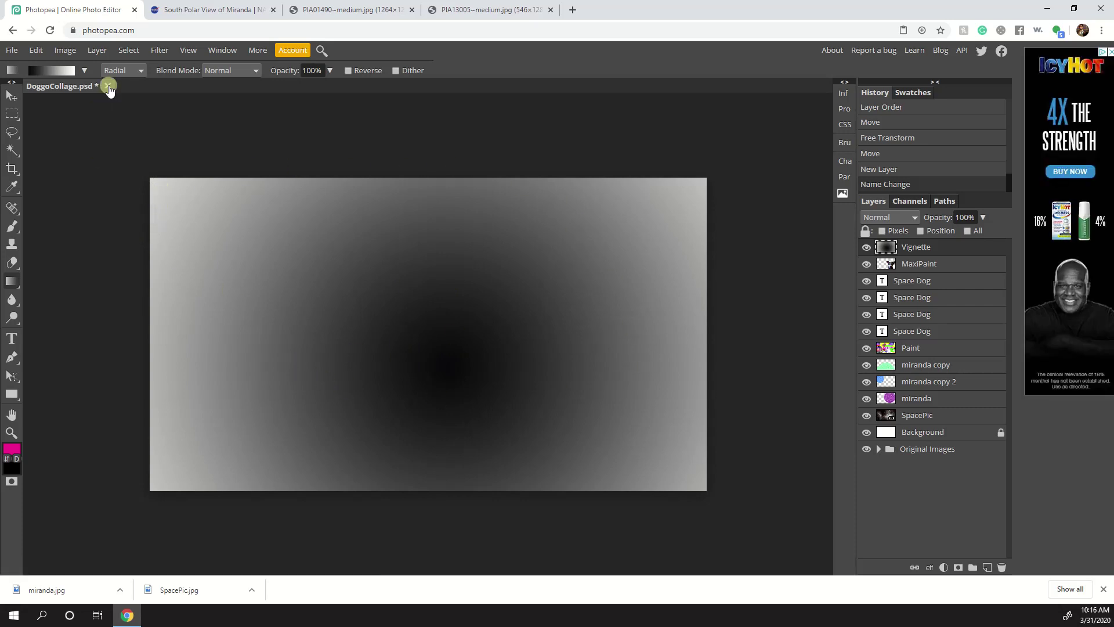
# - Edit the gradient so its start colour is white and its end colour is black
pyautogui.click(84, 70)
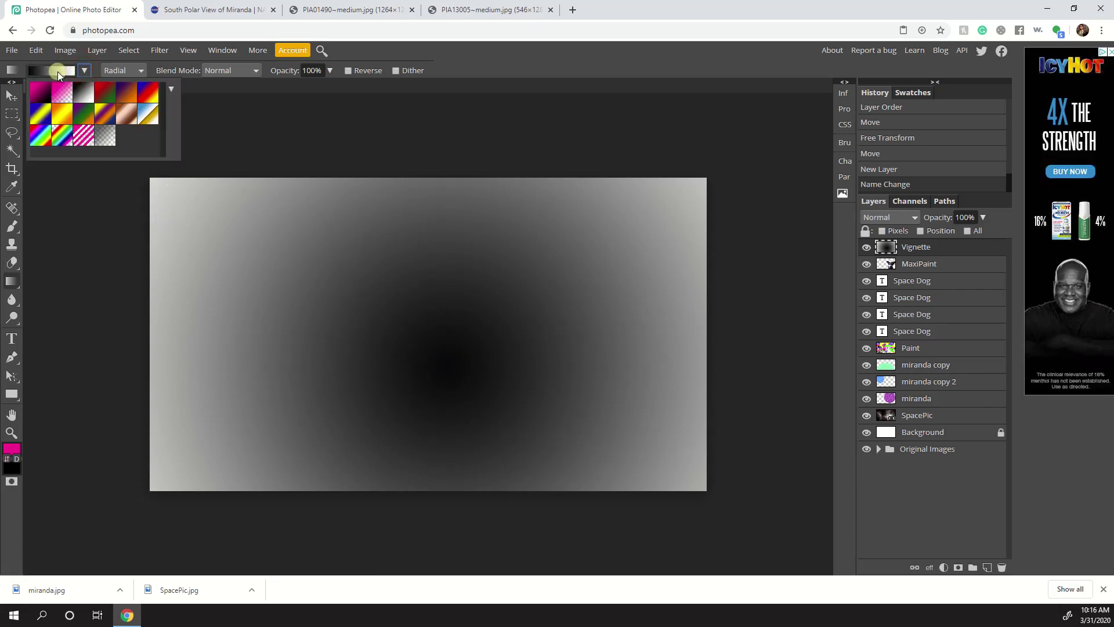
pyautogui.click(58, 71)
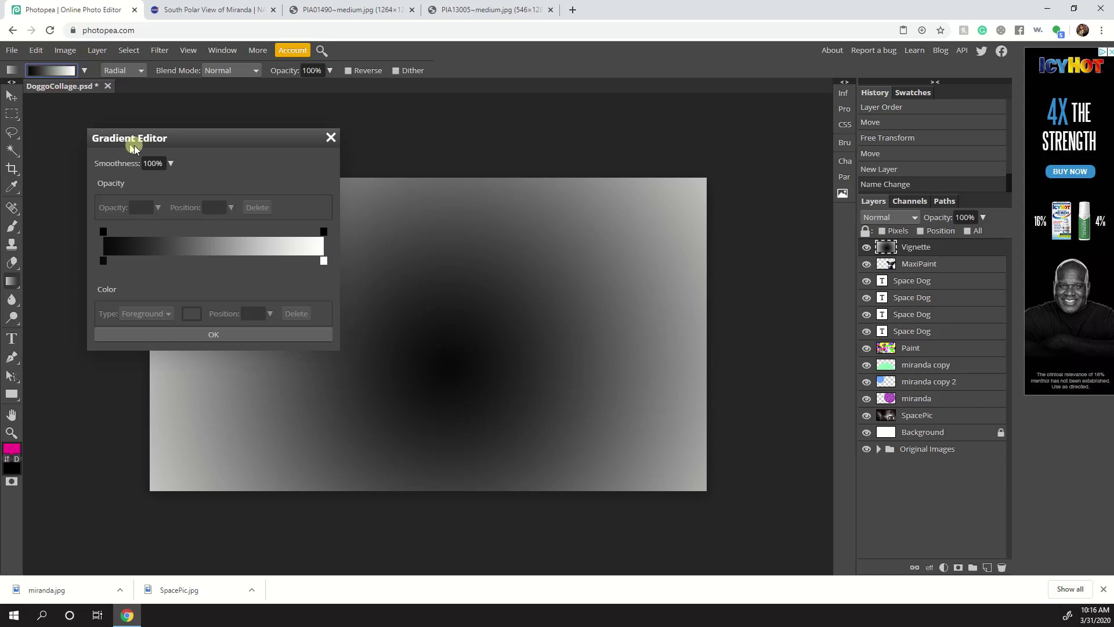
pyautogui.click(323, 261)
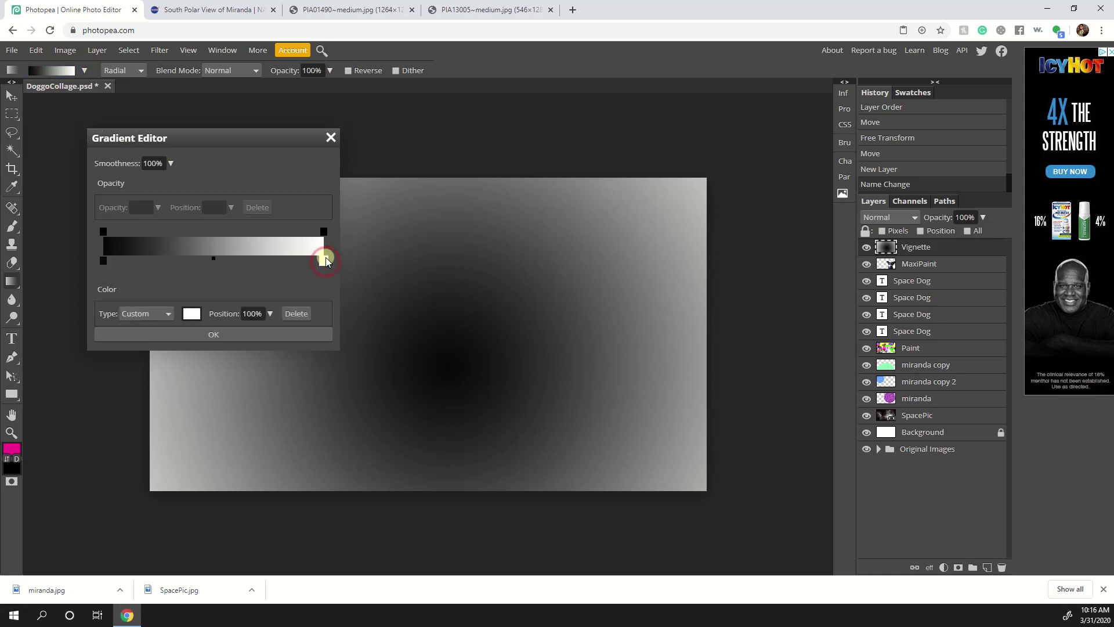
pyautogui.click(192, 312)
pyautogui.moveTo(178, 241); pyautogui.dragTo(216, 295)
pyautogui.click(299, 295)
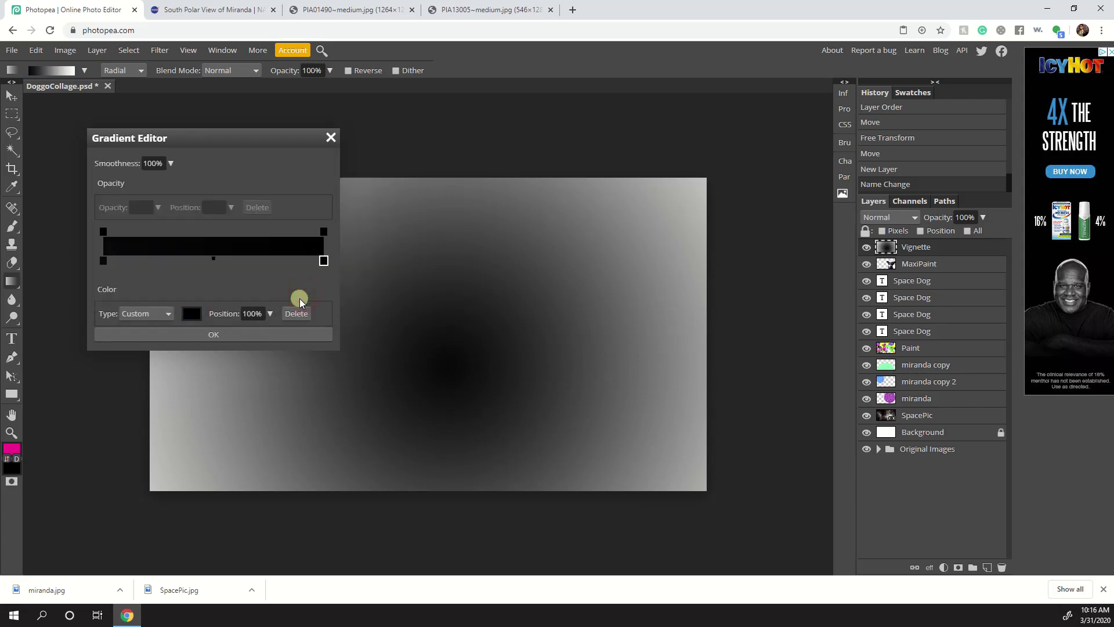
pyautogui.click(106, 267)
pyautogui.click(186, 313)
pyautogui.moveTo(158, 290); pyautogui.dragTo(53, 124)
pyautogui.click(339, 294)
pyautogui.click(262, 335)
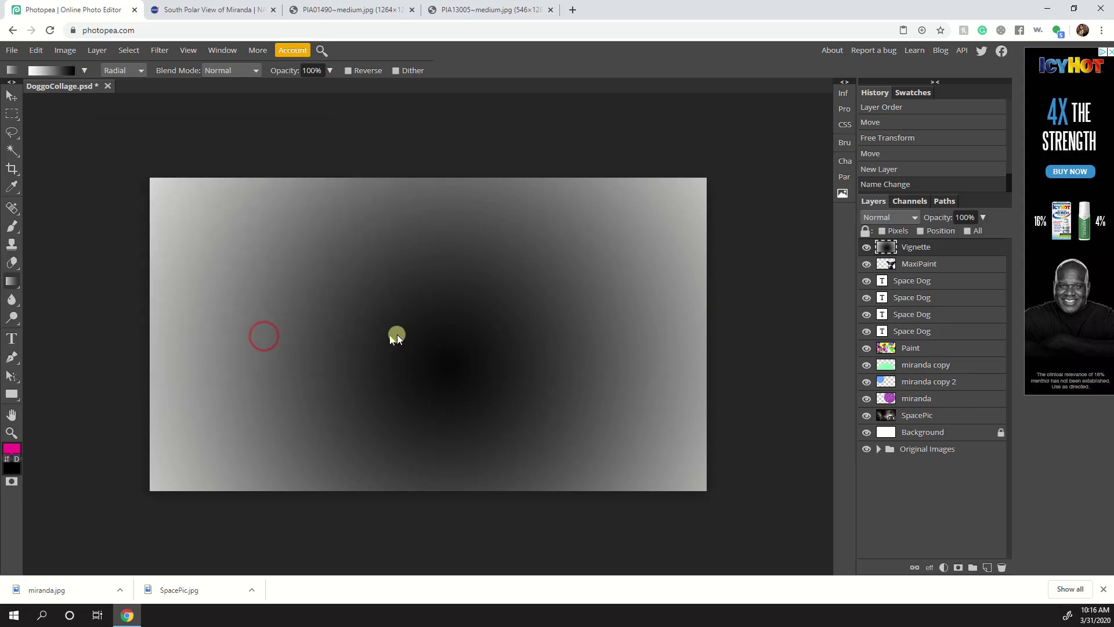
# - Redraw the white-to-black radial gradient on the Vignette layer until it runs from the canvas centre to the left edge
pyautogui.moveTo(500, 288); pyautogui.dragTo(681, 201)
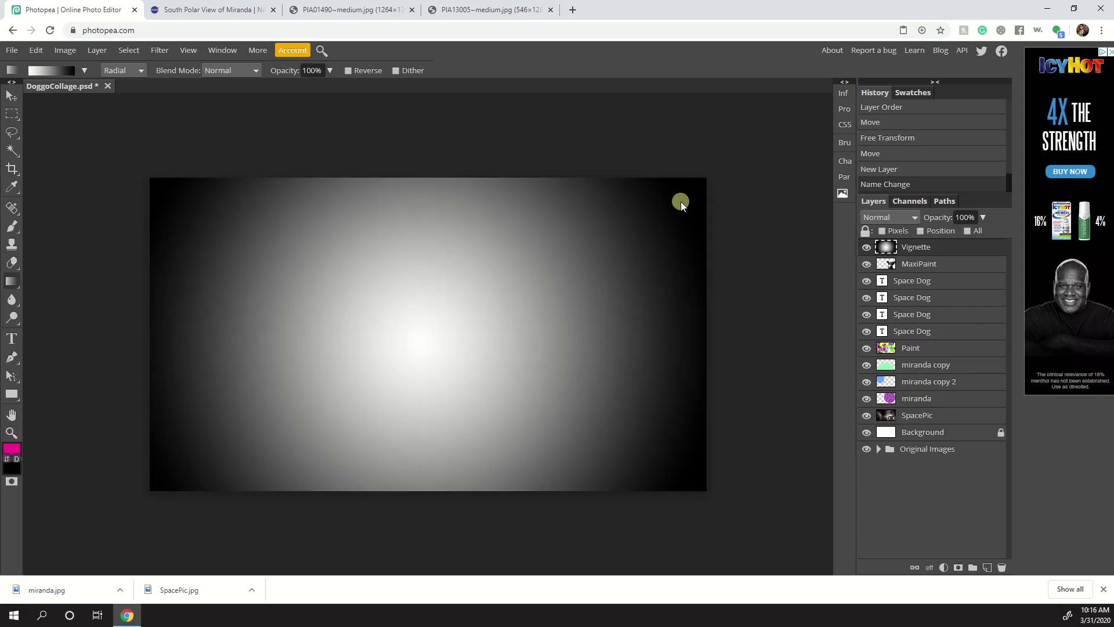
pyautogui.moveTo(435, 362); pyautogui.dragTo(702, 182)
pyautogui.moveTo(425, 361); pyautogui.dragTo(671, 198)
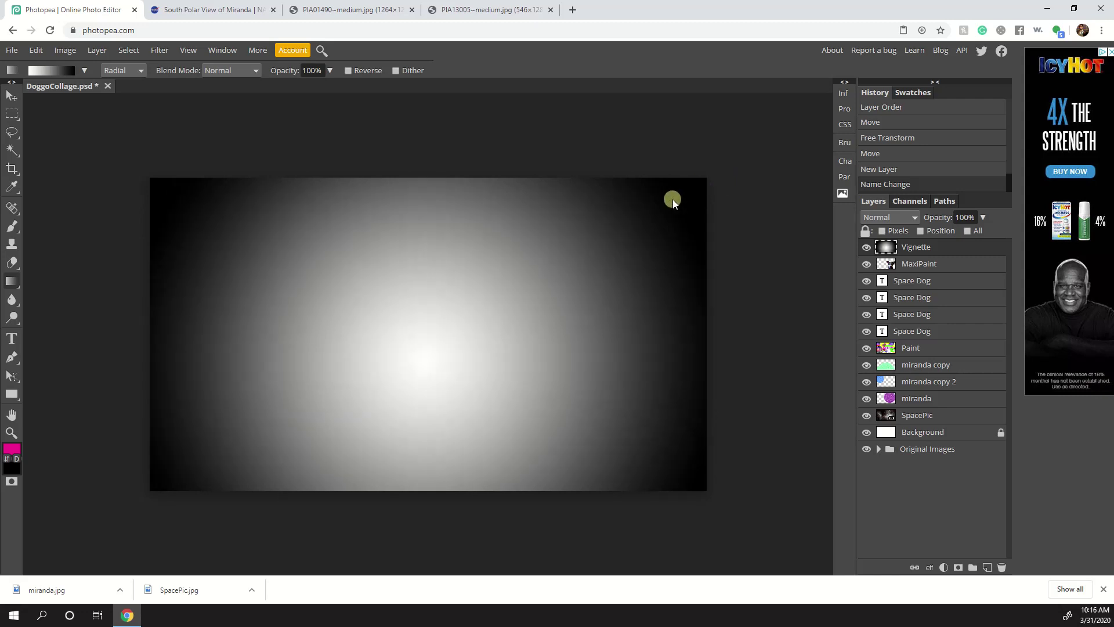
pyautogui.moveTo(436, 357); pyautogui.dragTo(678, 197)
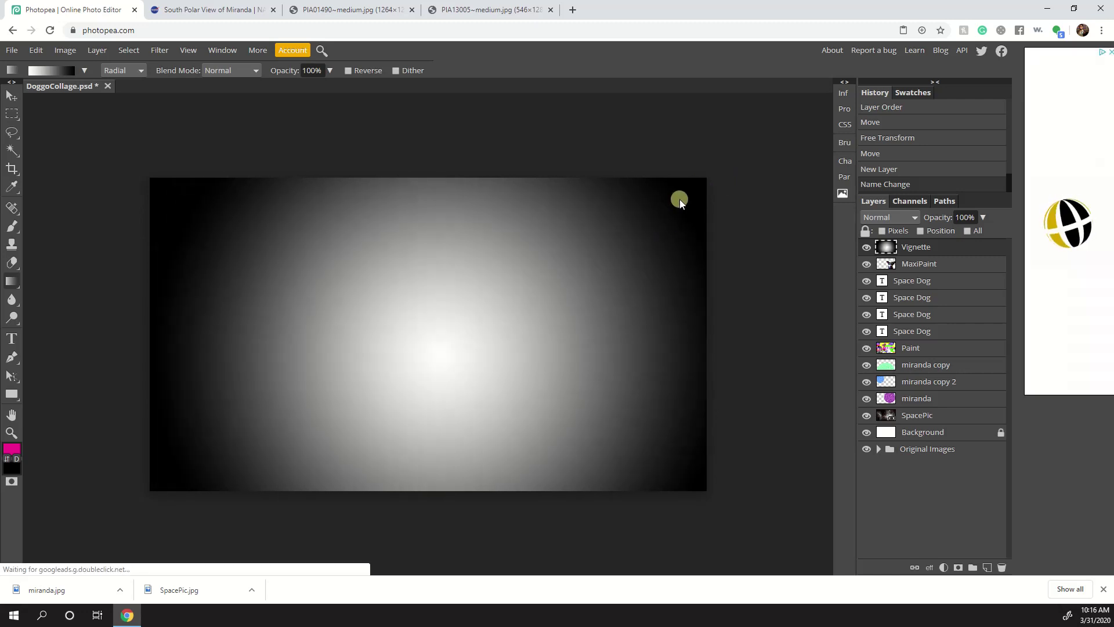
pyautogui.moveTo(427, 361); pyautogui.dragTo(241, 236)
pyautogui.moveTo(413, 360); pyautogui.dragTo(160, 183)
pyautogui.moveTo(384, 363); pyautogui.dragTo(670, 210)
pyautogui.moveTo(427, 378); pyautogui.dragTo(671, 209)
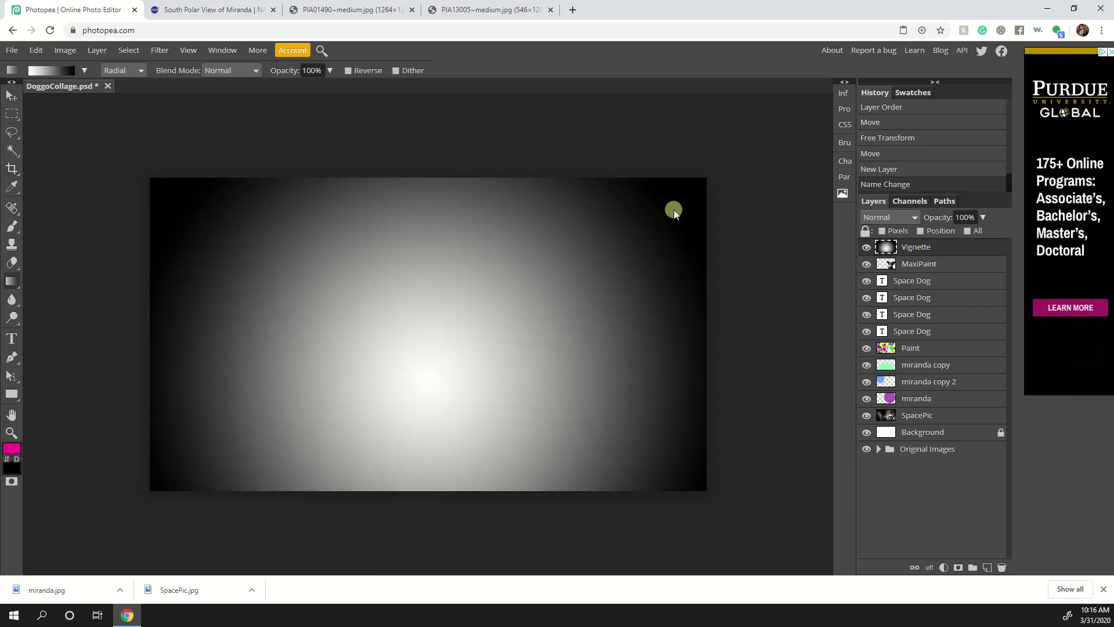
pyautogui.moveTo(451, 316); pyautogui.dragTo(708, 316)
pyautogui.moveTo(444, 342); pyautogui.dragTo(103, 336)
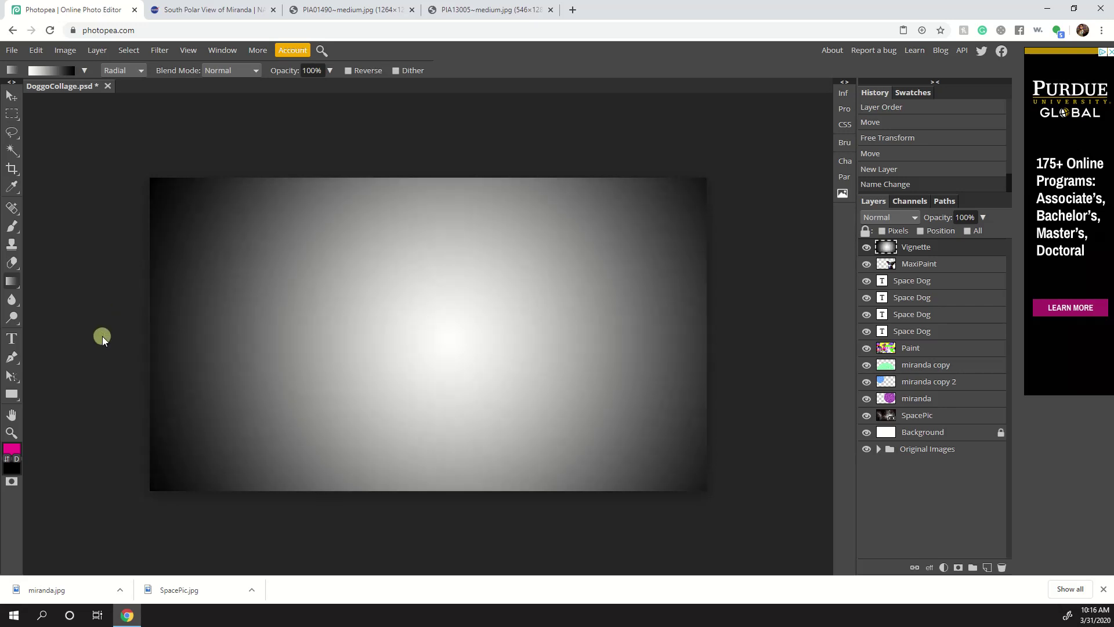
pyautogui.moveTo(438, 333); pyautogui.dragTo(153, 335)
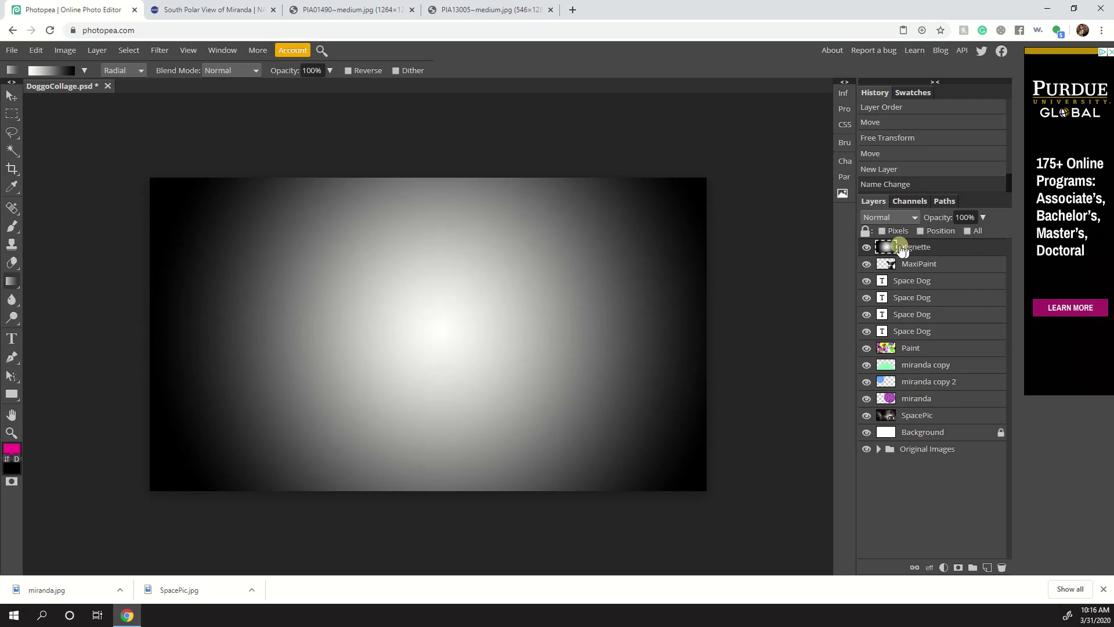
# - Try the Darken and Multiply blend modes on the Vignette layer
pyautogui.click(909, 217)
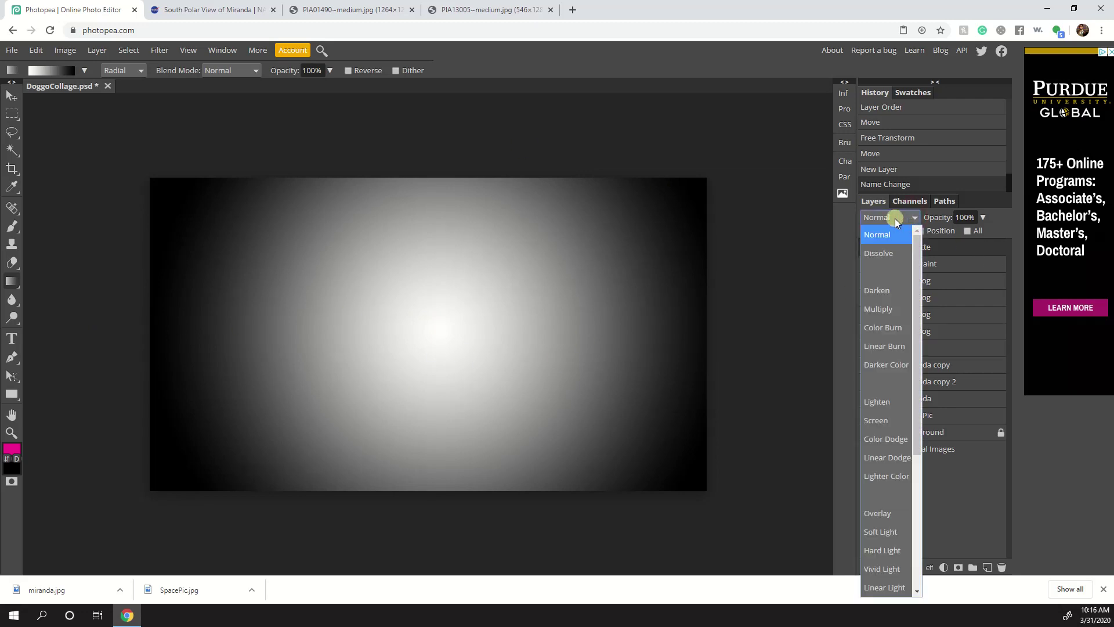
pyautogui.click(902, 218)
pyautogui.click(902, 217)
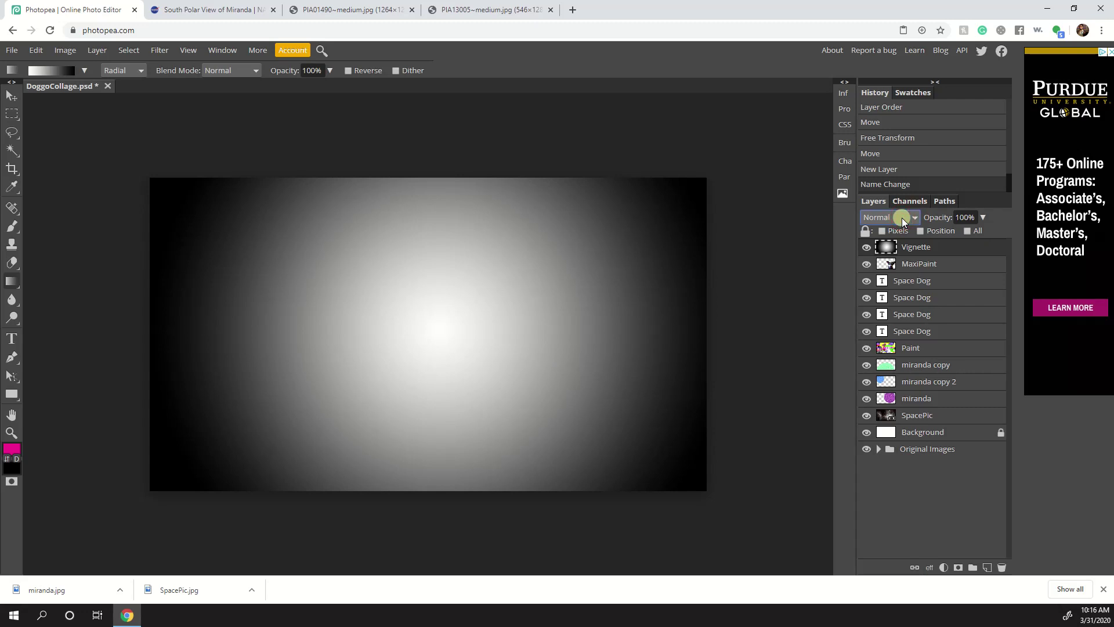
pyautogui.click(880, 296)
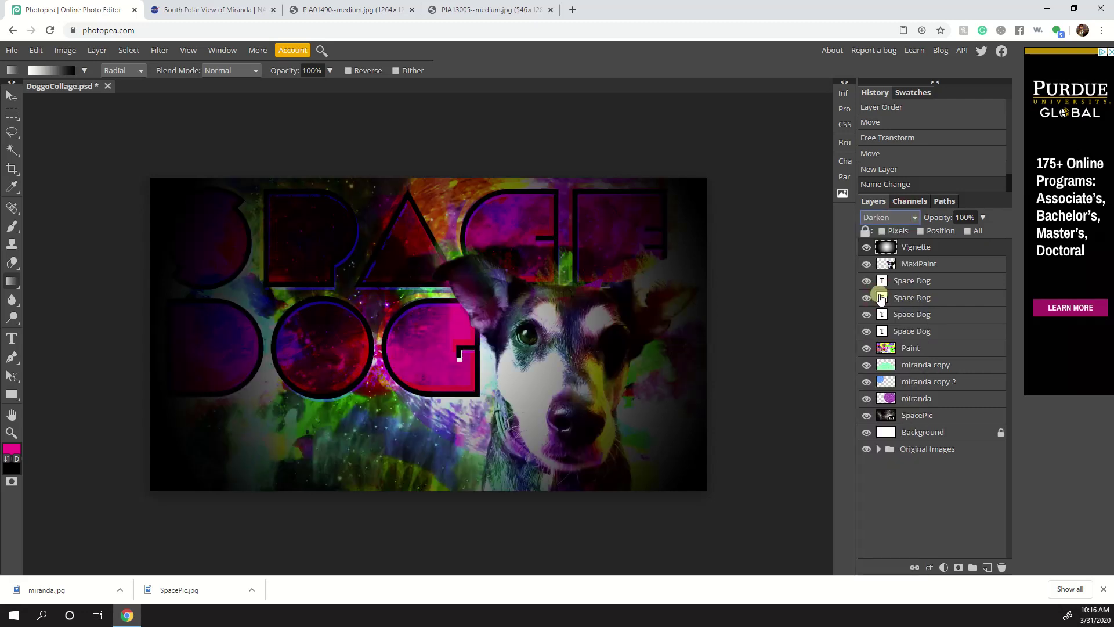
pyautogui.click(898, 217)
pyautogui.click(887, 308)
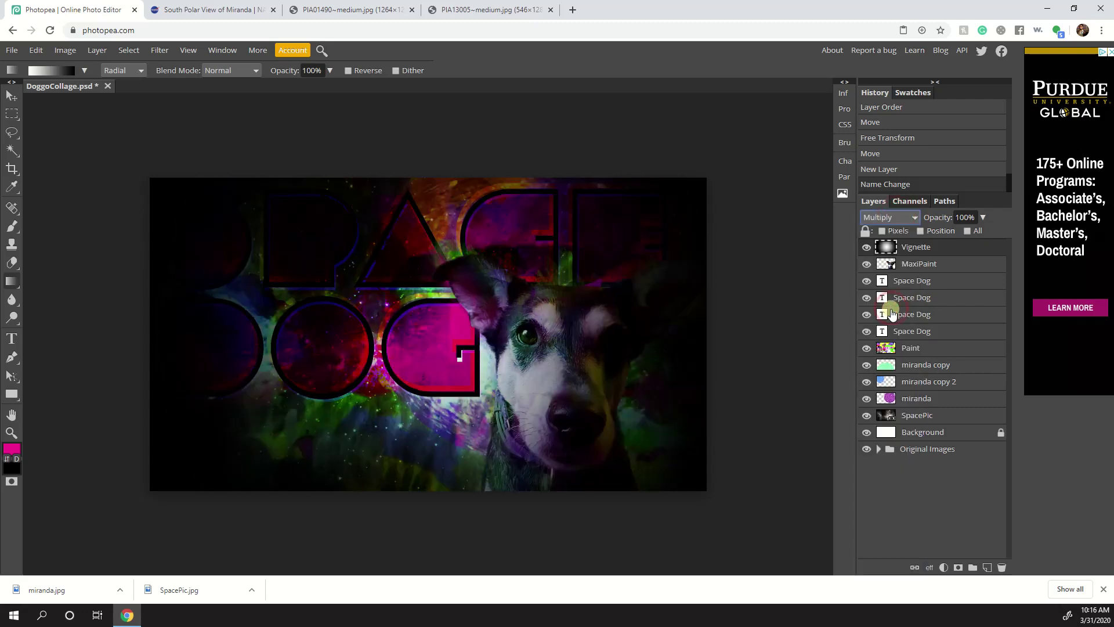
# - Set the Vignette layer's blend mode to Overlay and its opacity to 60%
pyautogui.click(903, 215)
pyautogui.click(885, 512)
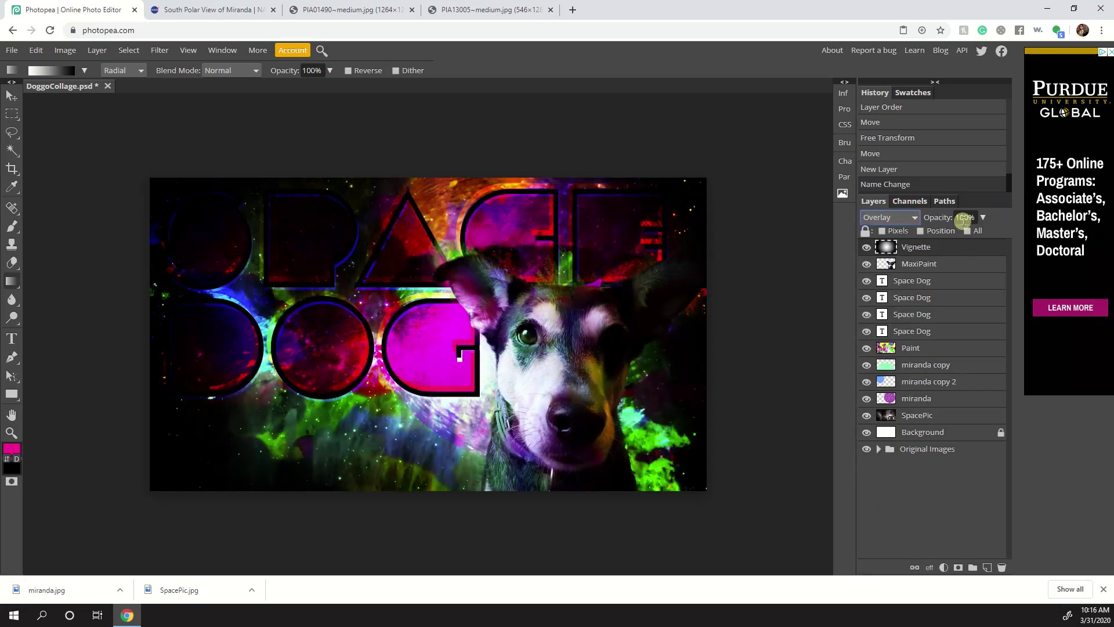
pyautogui.click(982, 218)
pyautogui.moveTo(982, 232)
pyautogui.mouseDown()
pyautogui.moveTo(949, 235)
pyautogui.moveTo(965, 233)
pyautogui.mouseUp()
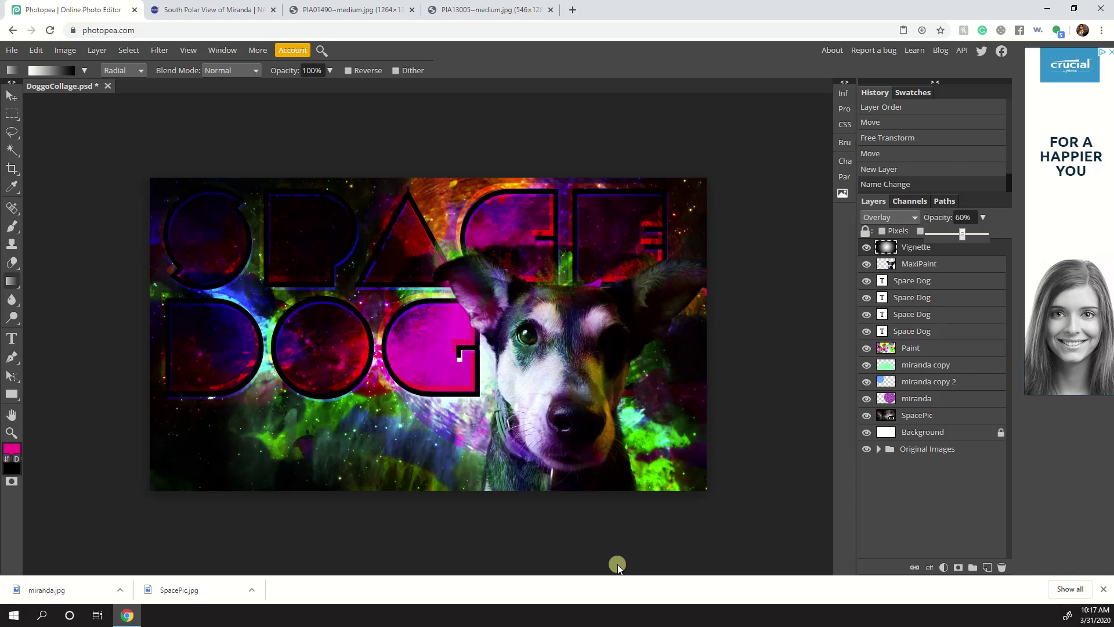
# - Start an Add Noise filter on the Vignette layer with an amount of 182% and monochromatic noise
pyautogui.click(918, 251)
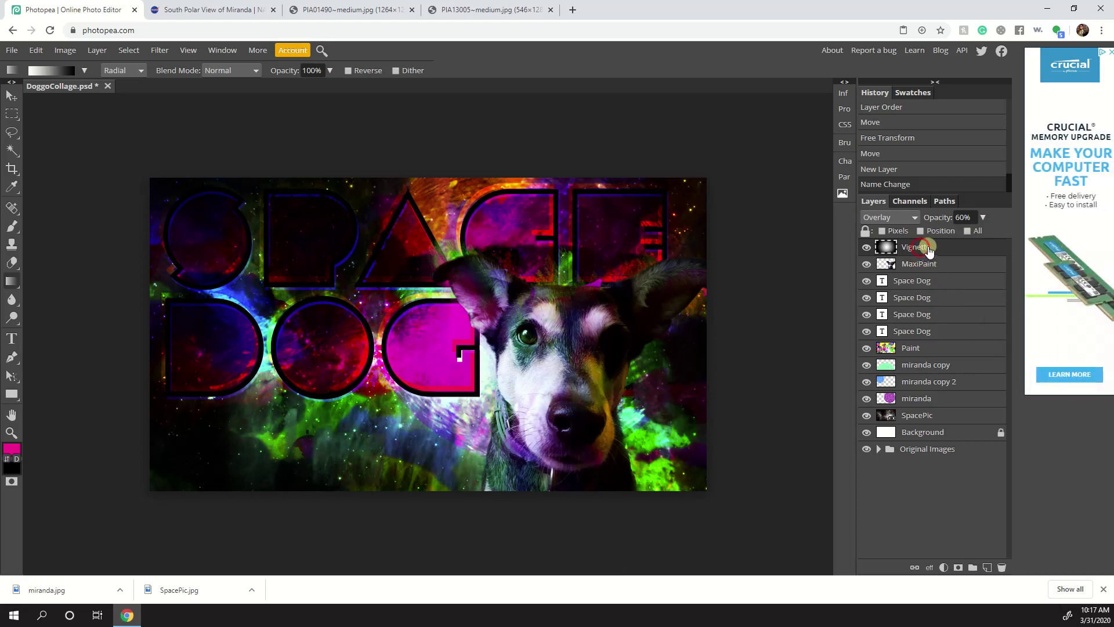
pyautogui.click(160, 51)
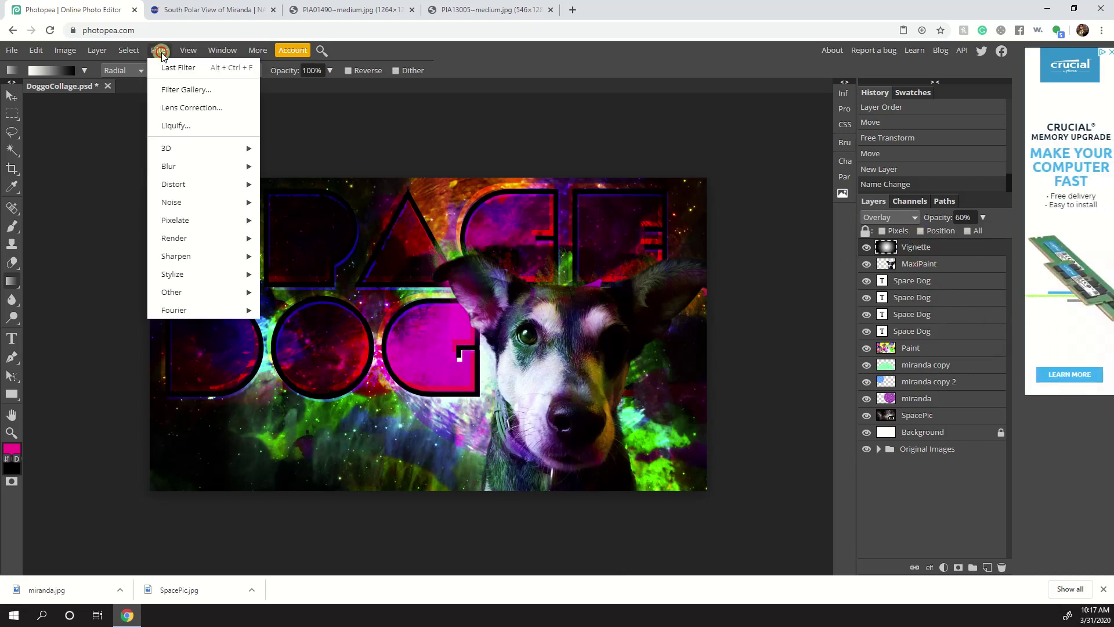
pyautogui.moveTo(235, 204)
pyautogui.click(286, 207)
pyautogui.moveTo(303, 144); pyautogui.dragTo(876, 124)
pyautogui.moveTo(674, 161); pyautogui.dragTo(809, 163)
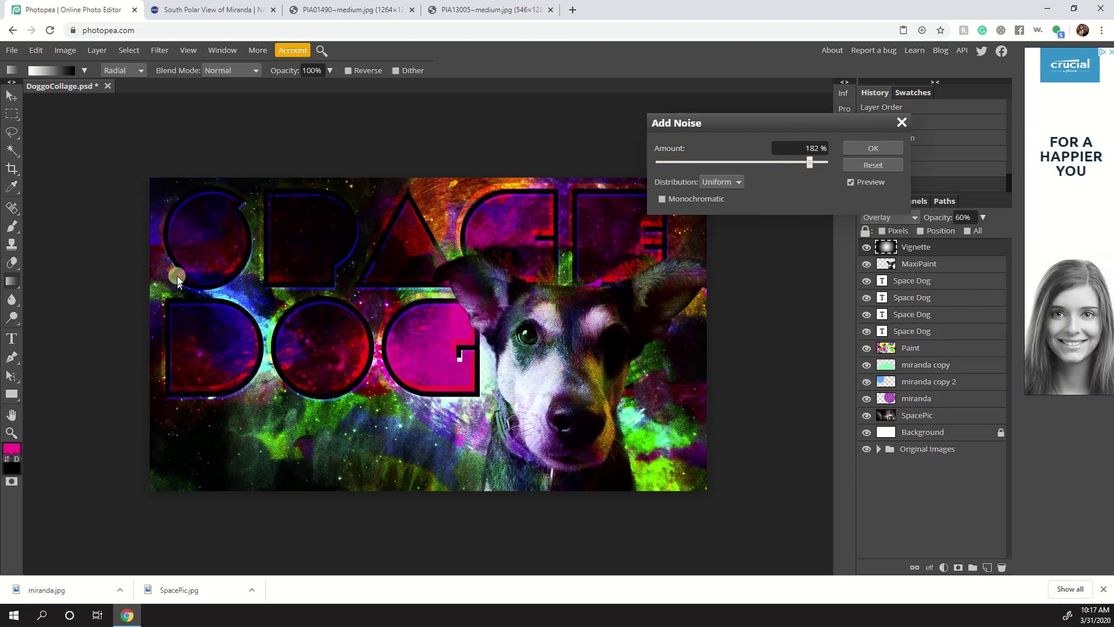
pyautogui.click(660, 198)
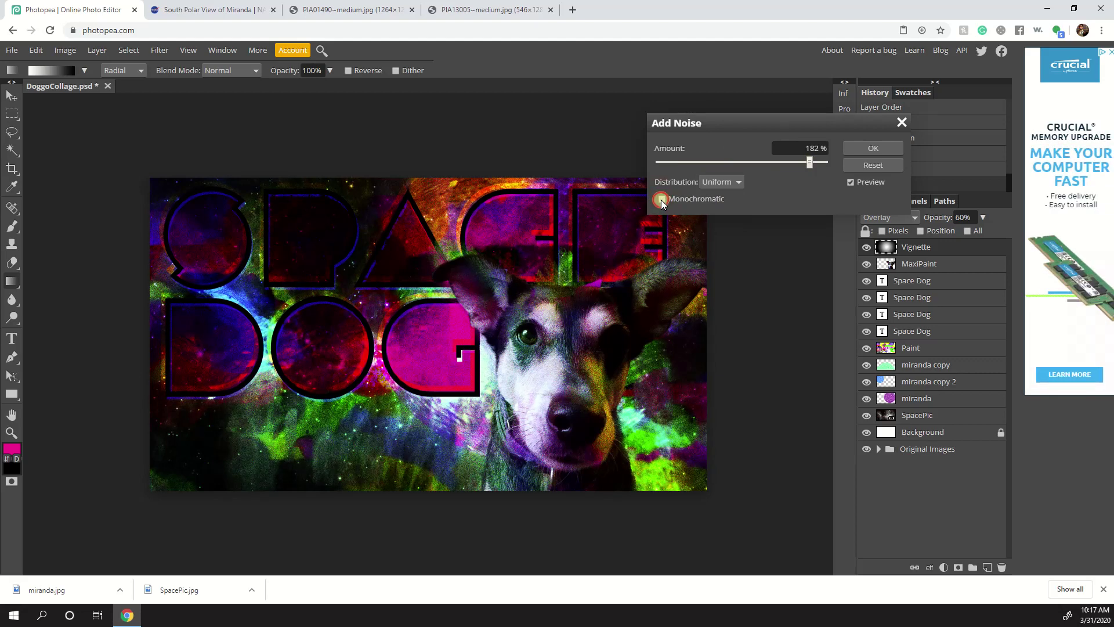
# - Compare the Uniform and Gaussian noise distributions and settle on Gaussian
pyautogui.click(724, 182)
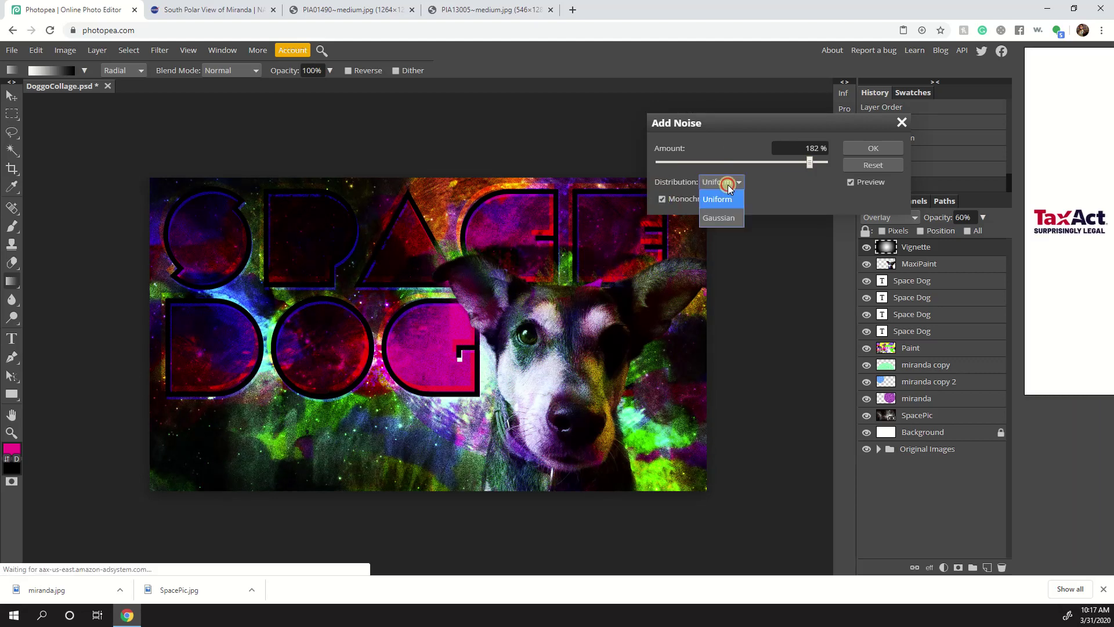
pyautogui.click(727, 219)
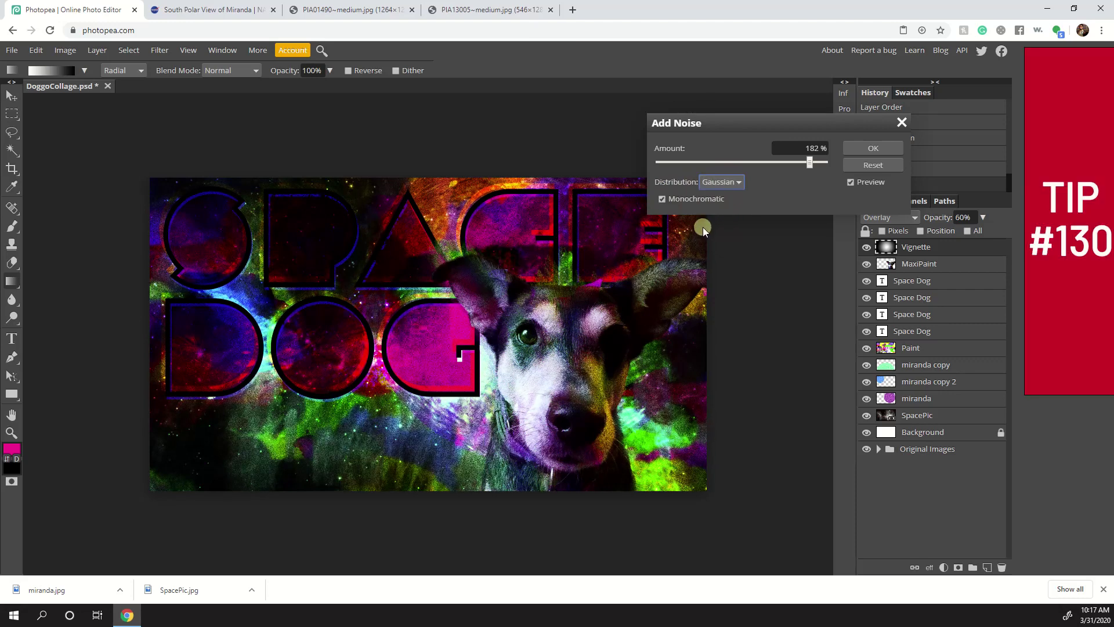
pyautogui.click(715, 182)
pyautogui.click(722, 201)
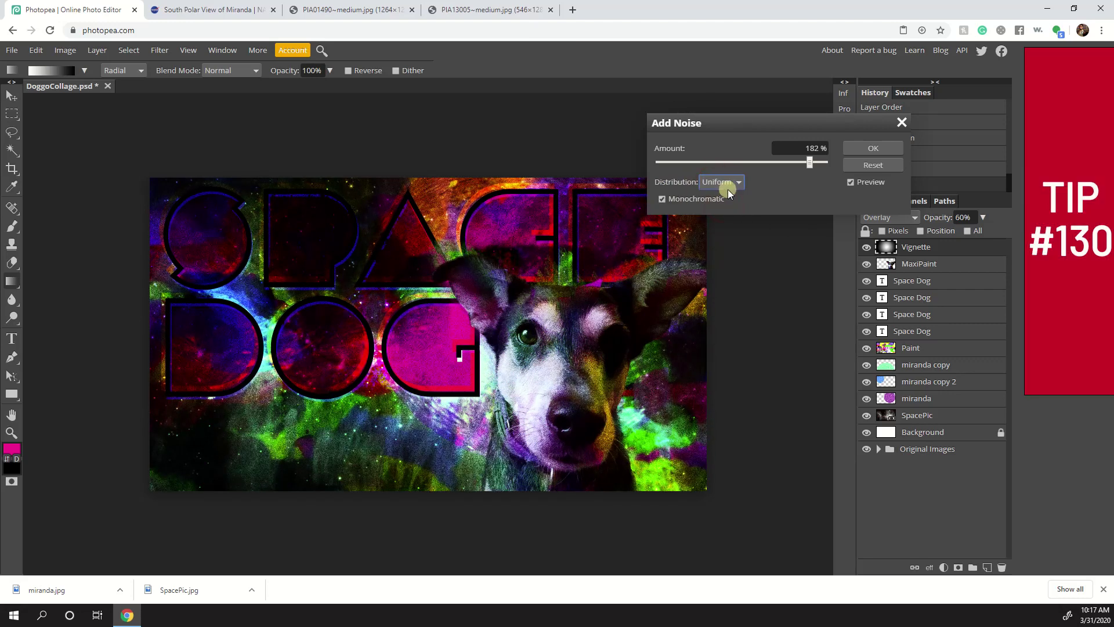
pyautogui.click(730, 182)
pyautogui.click(724, 219)
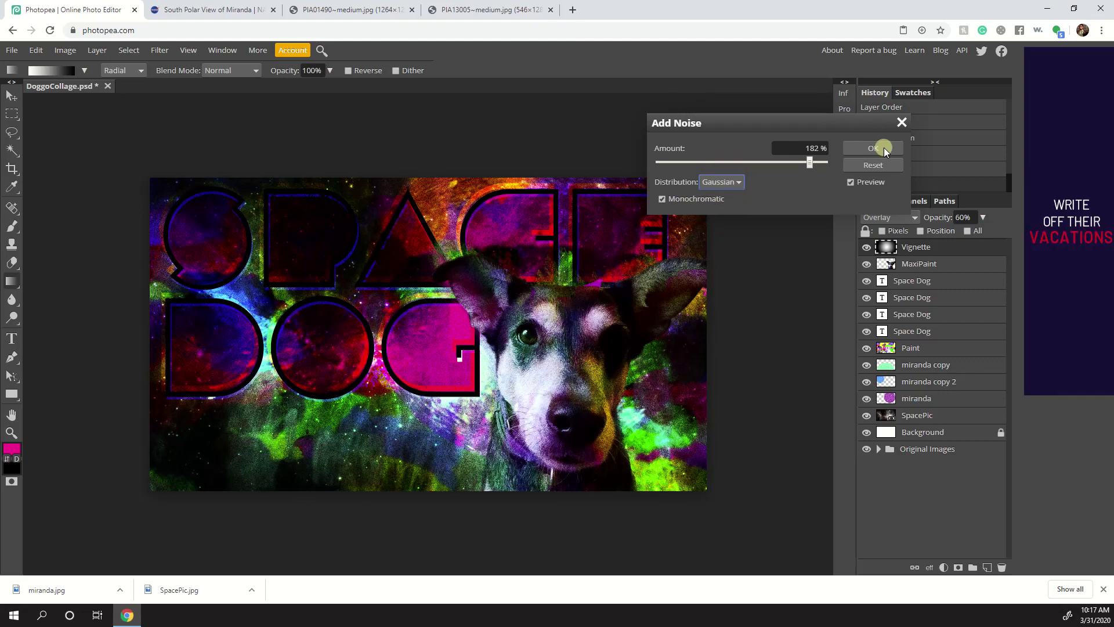
# - Lower the noise amount to about 40% and apply the filter
pyautogui.moveTo(808, 164); pyautogui.dragTo(692, 169)
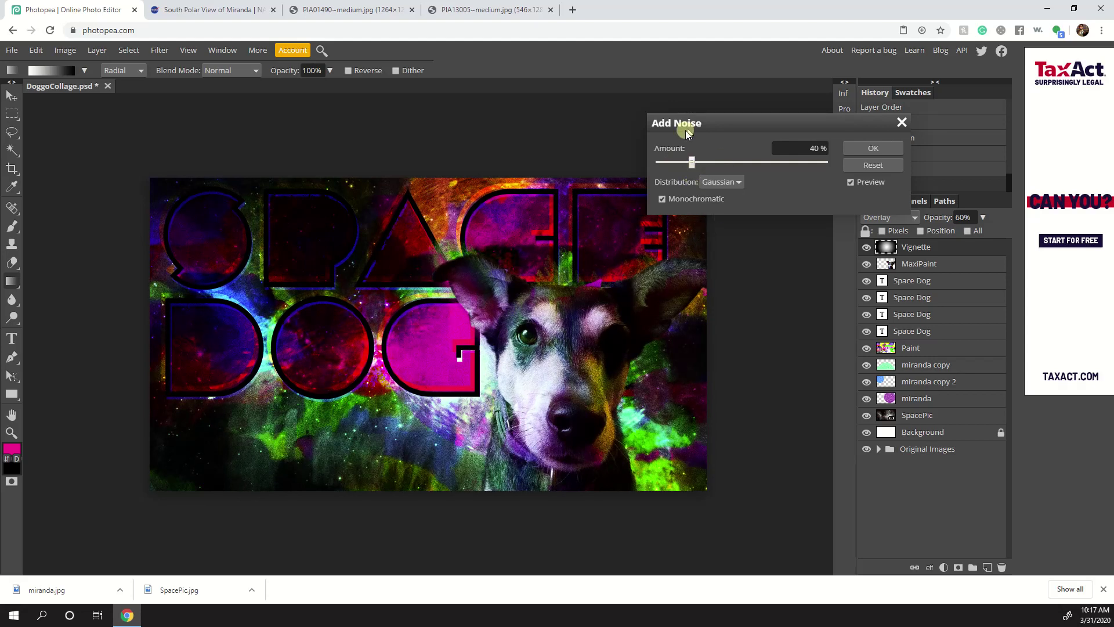
pyautogui.click(677, 165)
pyautogui.moveTo(678, 165); pyautogui.dragTo(689, 165)
pyautogui.click(882, 149)
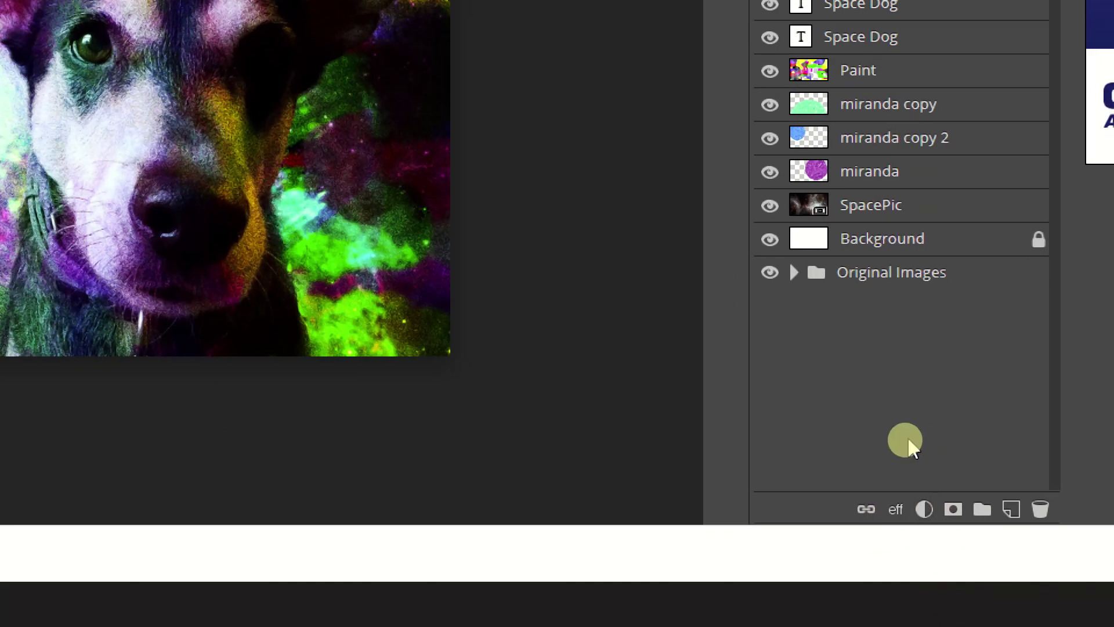
# - Add a Photo Filter adjustment layer above the Vignette layer with a density of 50%
pyautogui.click(923, 509)
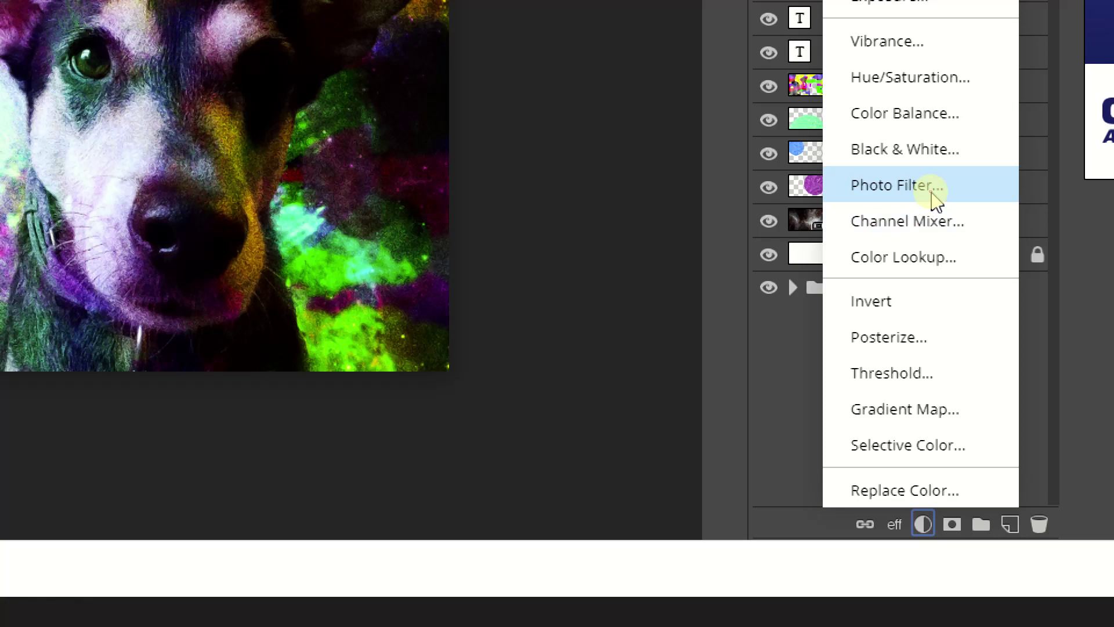
pyautogui.click(934, 196)
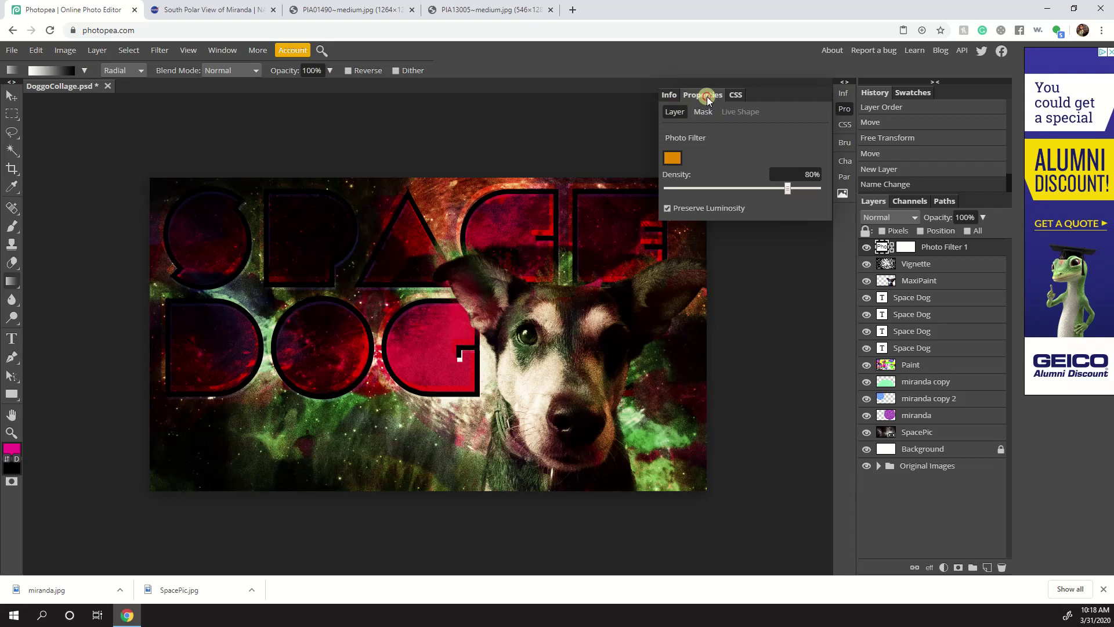
pyautogui.moveTo(787, 188); pyautogui.dragTo(760, 199)
pyautogui.moveTo(829, 206); pyautogui.dragTo(712, 210)
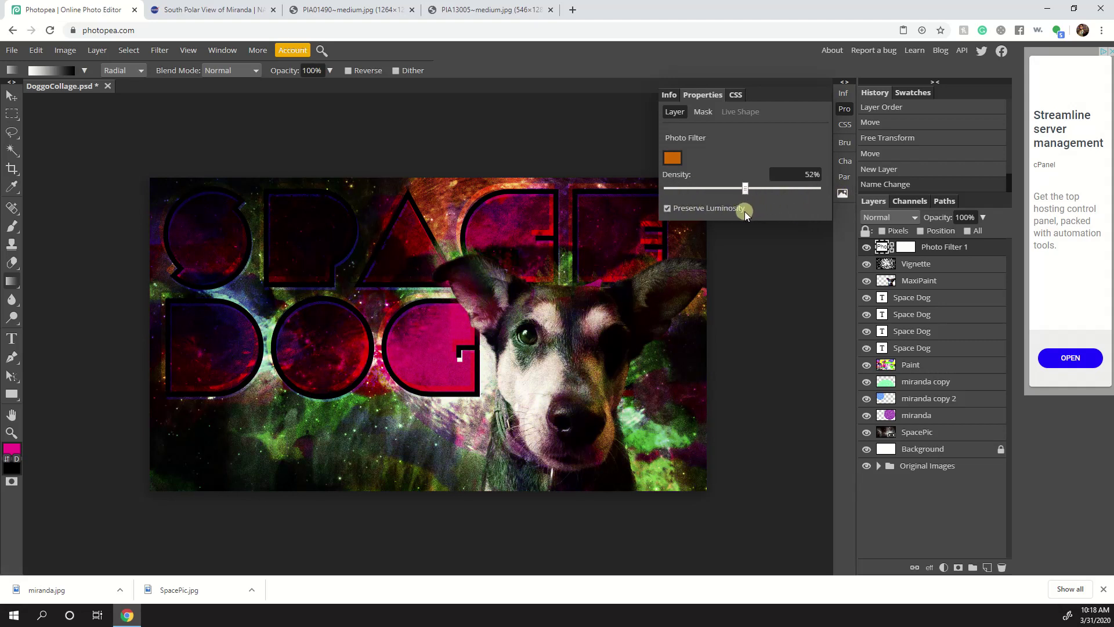
# - Try the violet-blue colour 5749dc for the photo filter with a density of 37%
pyautogui.click(671, 157)
pyautogui.moveTo(226, 187); pyautogui.dragTo(152, 165)
pyautogui.moveTo(249, 212); pyautogui.dragTo(250, 201)
pyautogui.moveTo(178, 231); pyautogui.dragTo(194, 175)
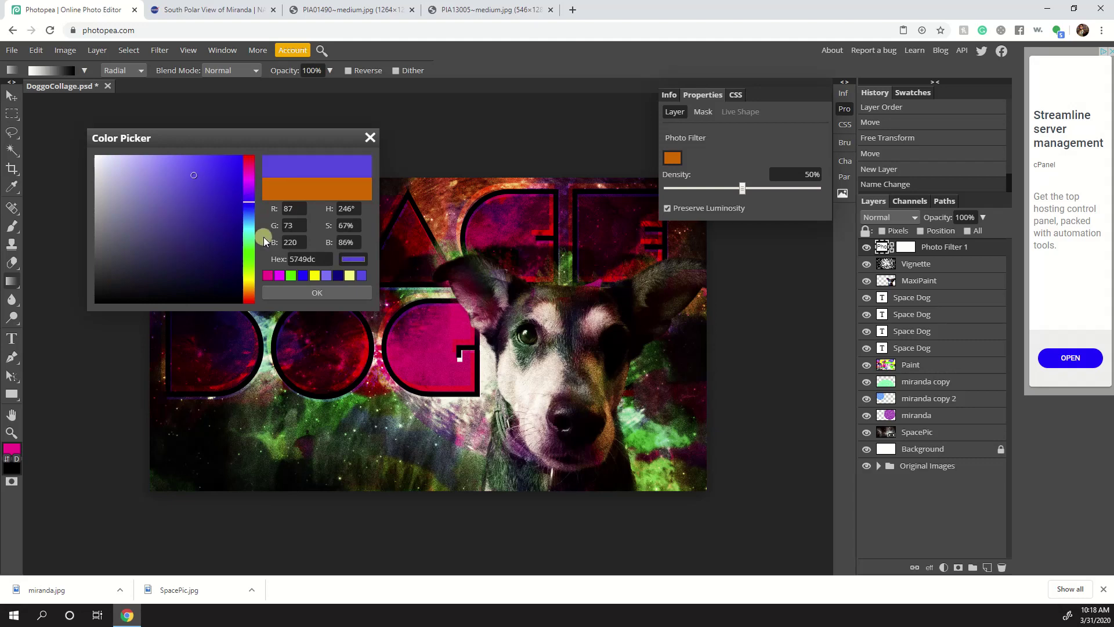
pyautogui.click(323, 293)
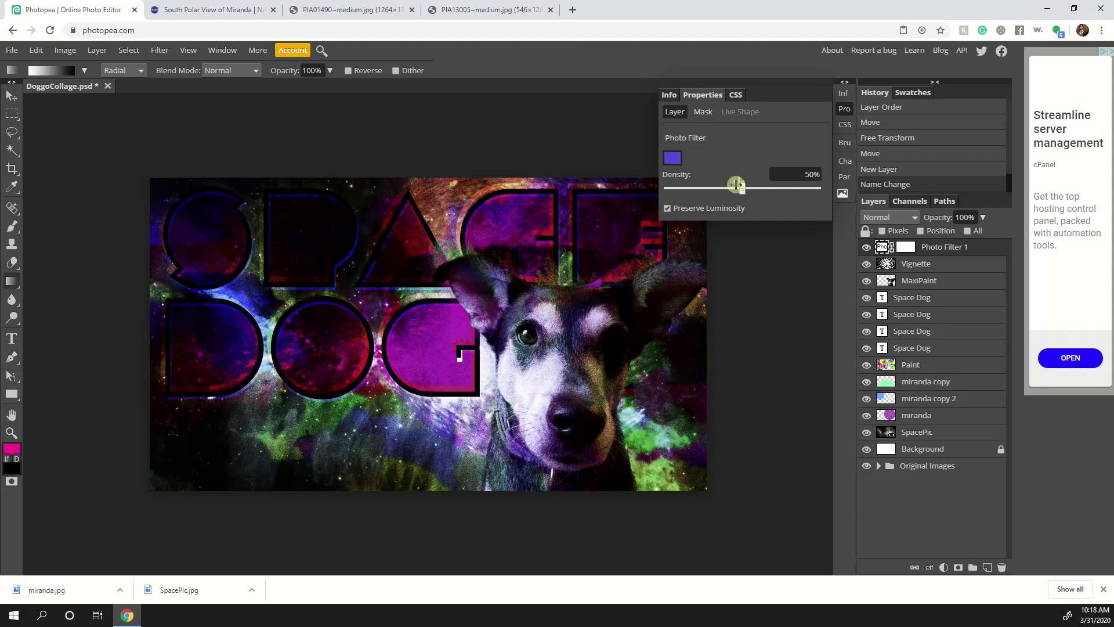
pyautogui.moveTo(747, 190); pyautogui.dragTo(722, 205)
# - Try the light yellow f6f688 for the photo filter with a density of 17%
pyautogui.click(669, 161)
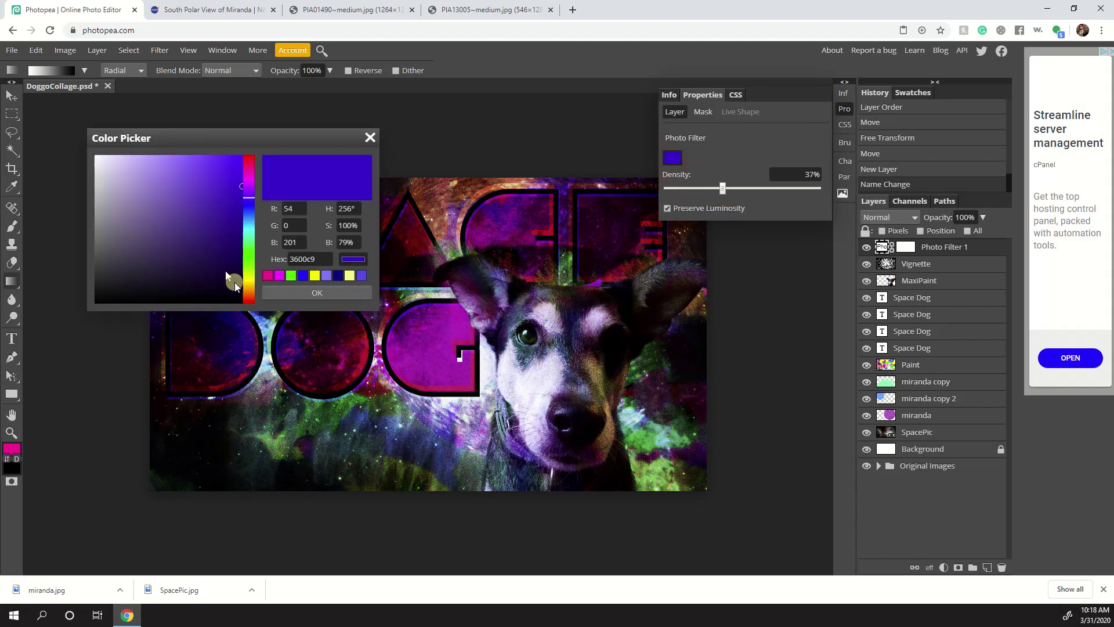
pyautogui.click(349, 276)
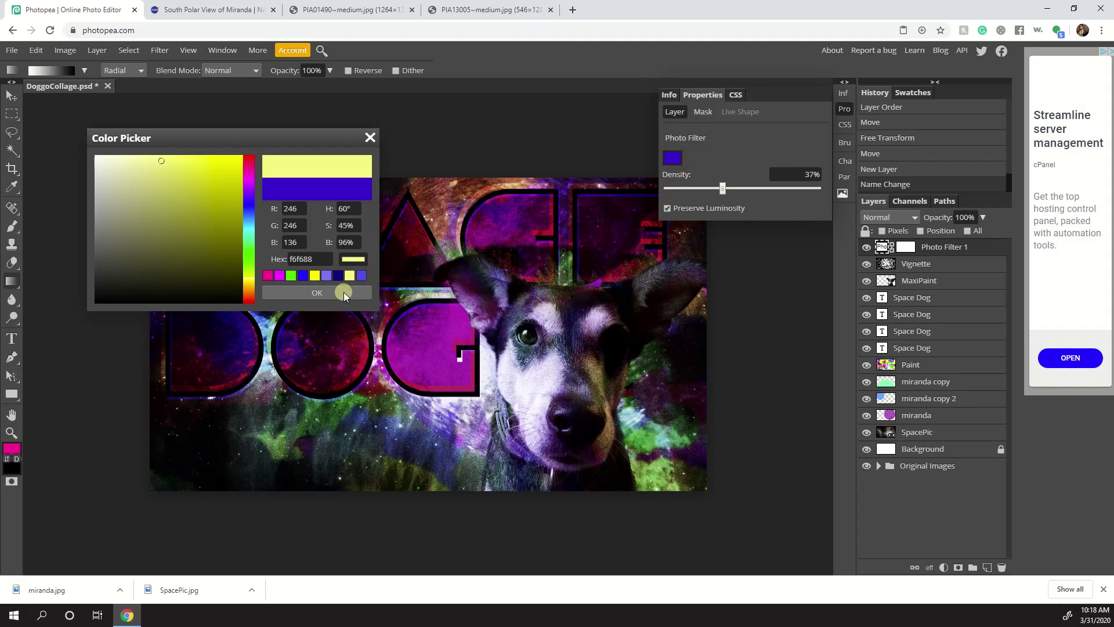
pyautogui.click(340, 291)
pyautogui.moveTo(723, 190); pyautogui.dragTo(677, 197)
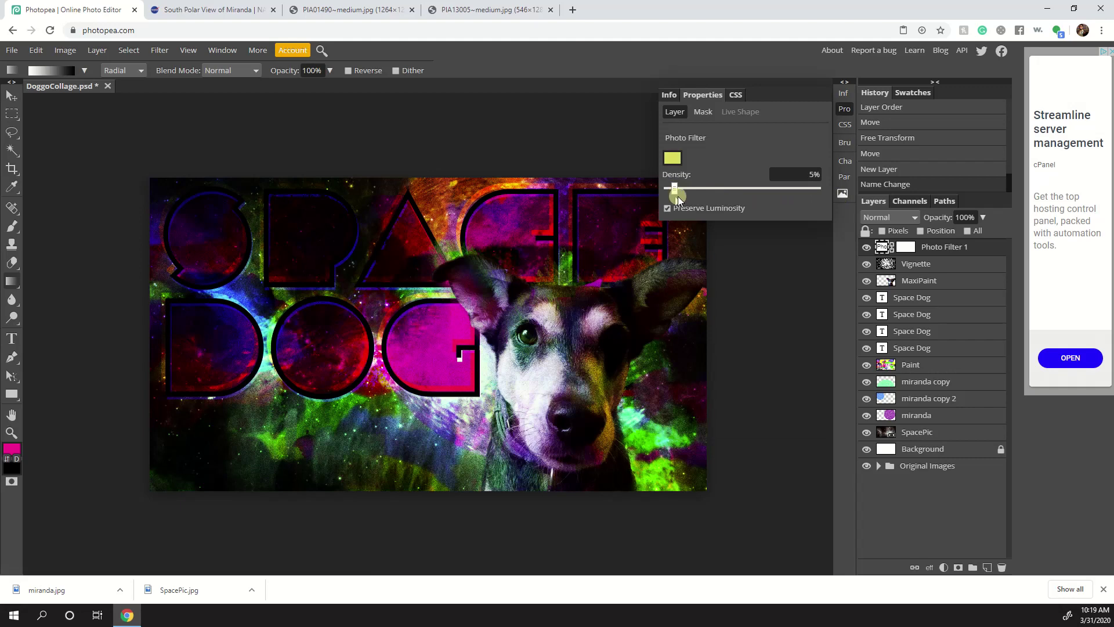
# - Change the photo filter colour to the paler yellow f7f7ad and raise its density to 31%
pyautogui.click(667, 160)
pyautogui.moveTo(167, 173); pyautogui.dragTo(139, 162)
pyautogui.click(325, 276)
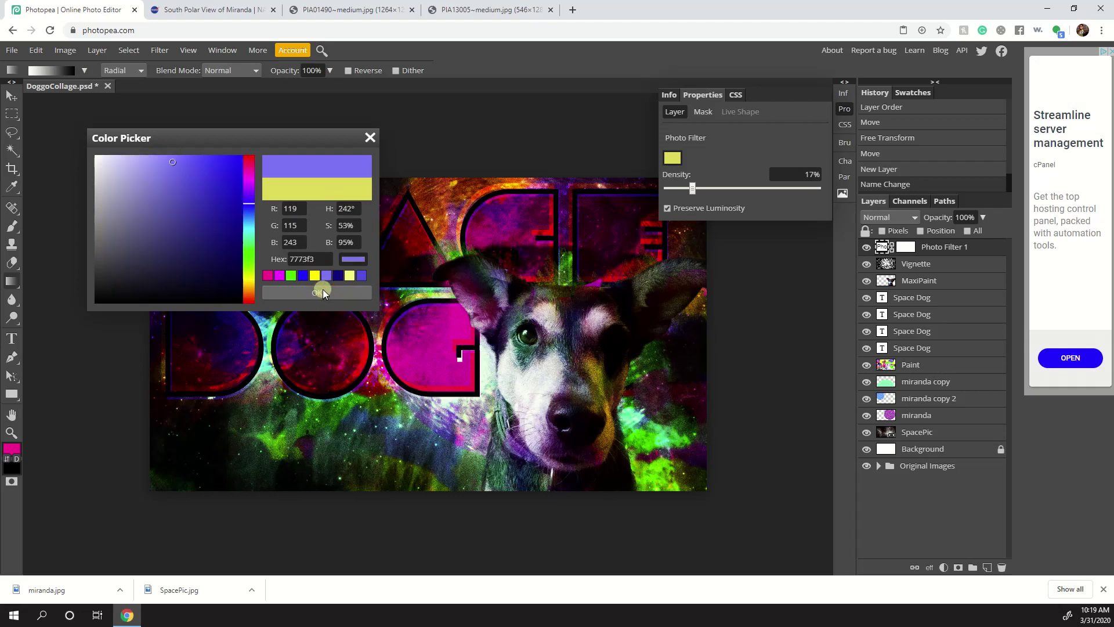
pyautogui.click(349, 277)
pyautogui.click(141, 162)
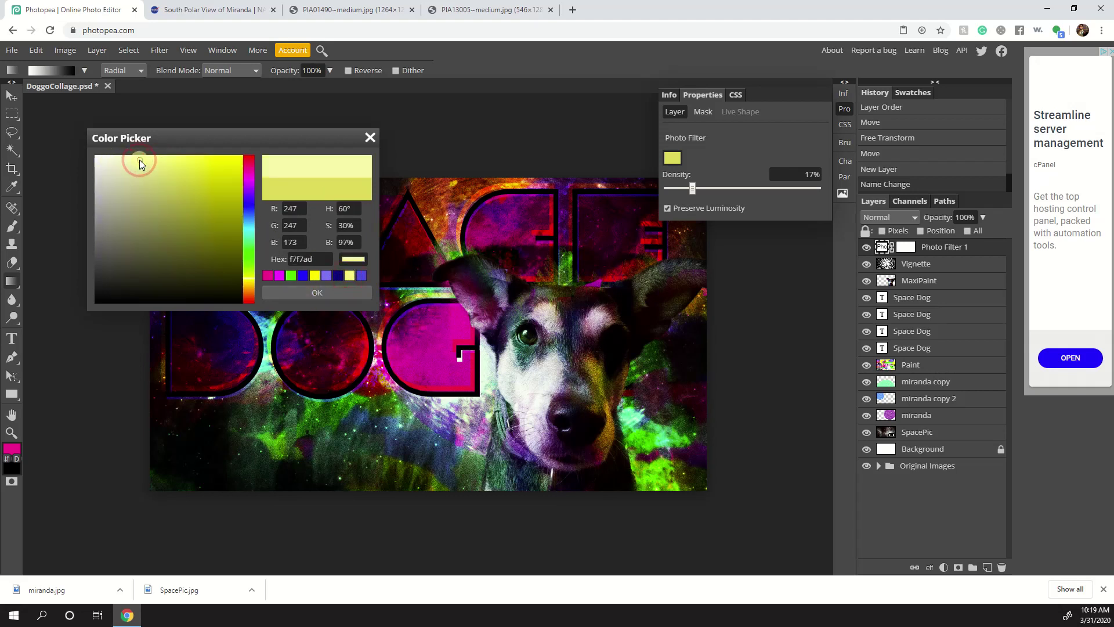
pyautogui.click(305, 289)
pyautogui.moveTo(692, 187)
pyautogui.mouseDown()
pyautogui.moveTo(669, 188)
pyautogui.moveTo(806, 194)
pyautogui.moveTo(677, 188)
pyautogui.moveTo(733, 188)
pyautogui.moveTo(713, 188)
pyautogui.mouseUp()
# - Compare the photo filter with Preserve Luminosity off and on, leaving it on with a density of 32%
pyautogui.click(669, 210)
pyautogui.click(670, 210)
pyautogui.click(669, 210)
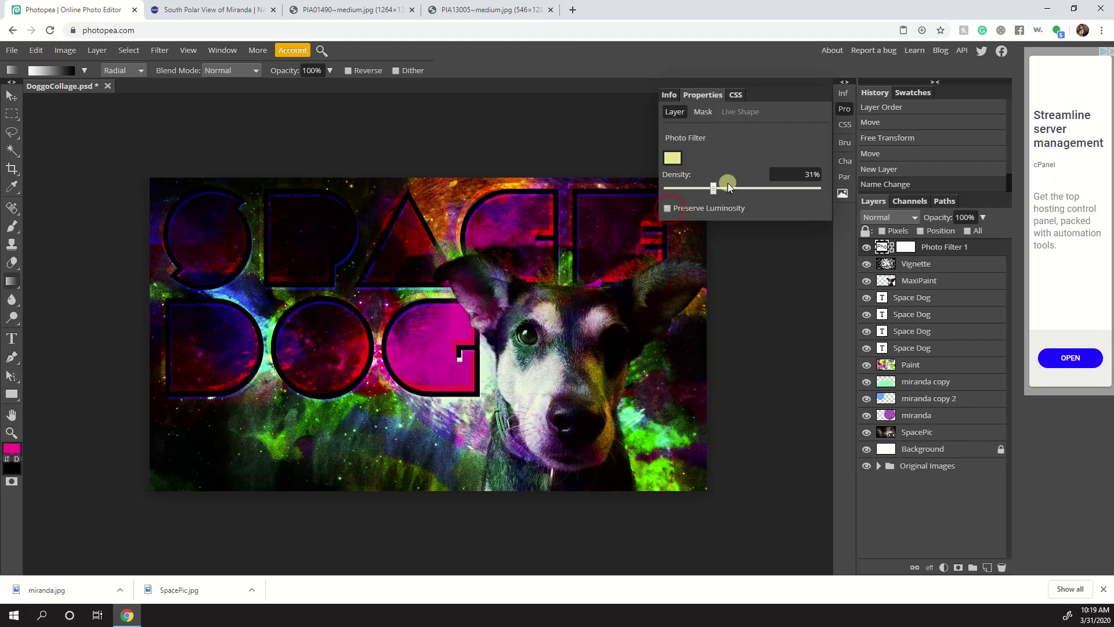
pyautogui.moveTo(728, 186); pyautogui.dragTo(817, 190)
pyautogui.click(670, 211)
pyautogui.click(669, 210)
pyautogui.click(670, 211)
pyautogui.click(670, 210)
pyautogui.click(669, 210)
pyautogui.click(708, 189)
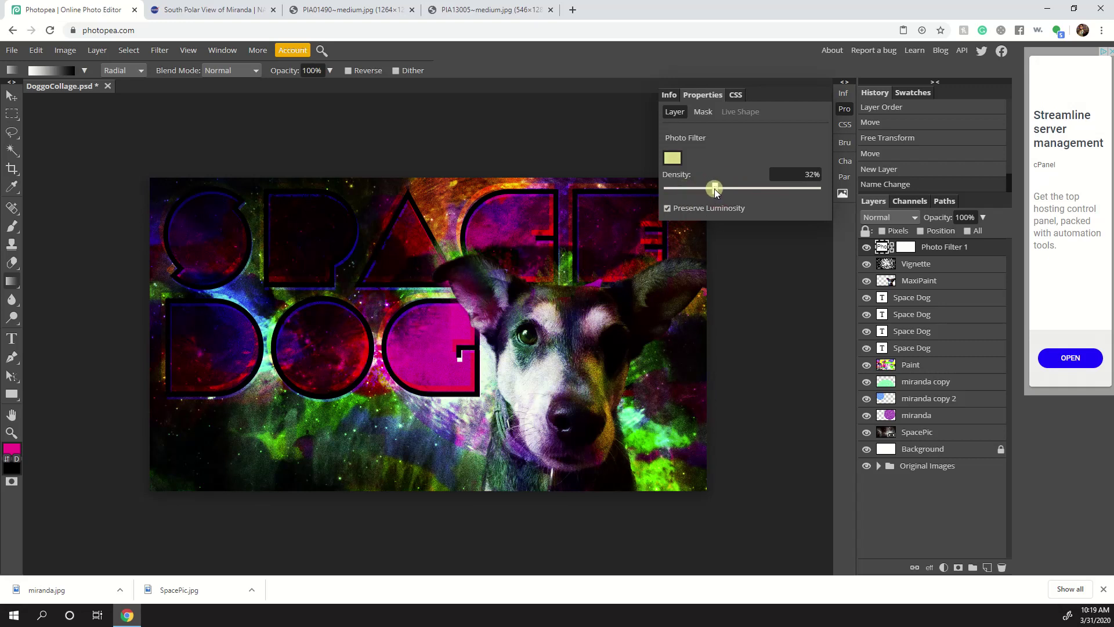
pyautogui.click(844, 109)
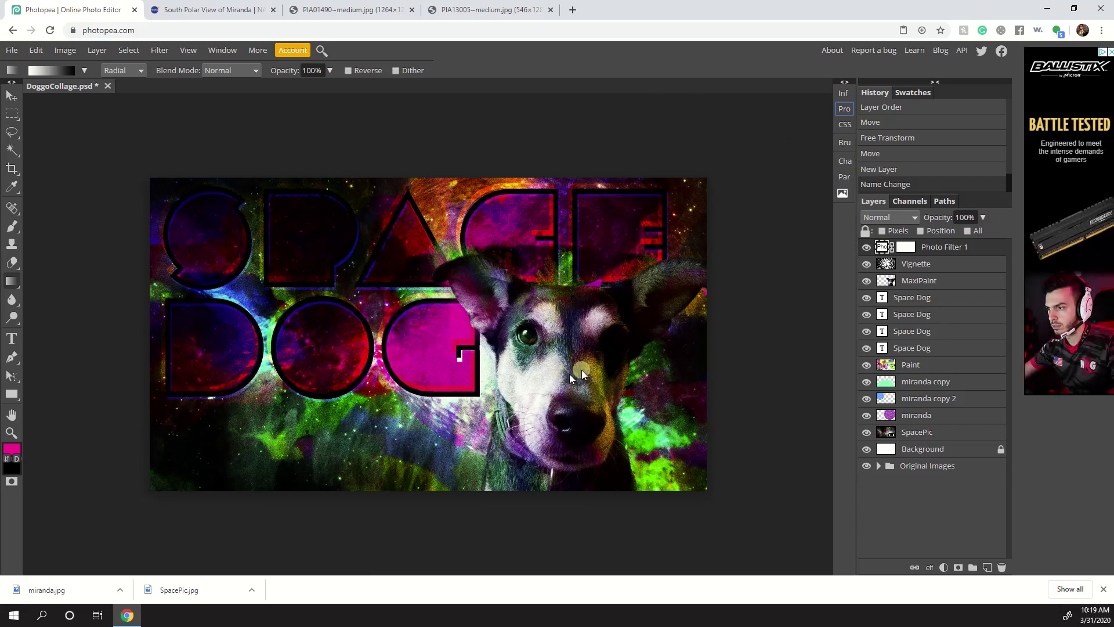
# - Add an Outer Glow to the MaxiPaint dog layer with a size of 132 px, 11% noise and 38% opacity
pyautogui.click(898, 280)
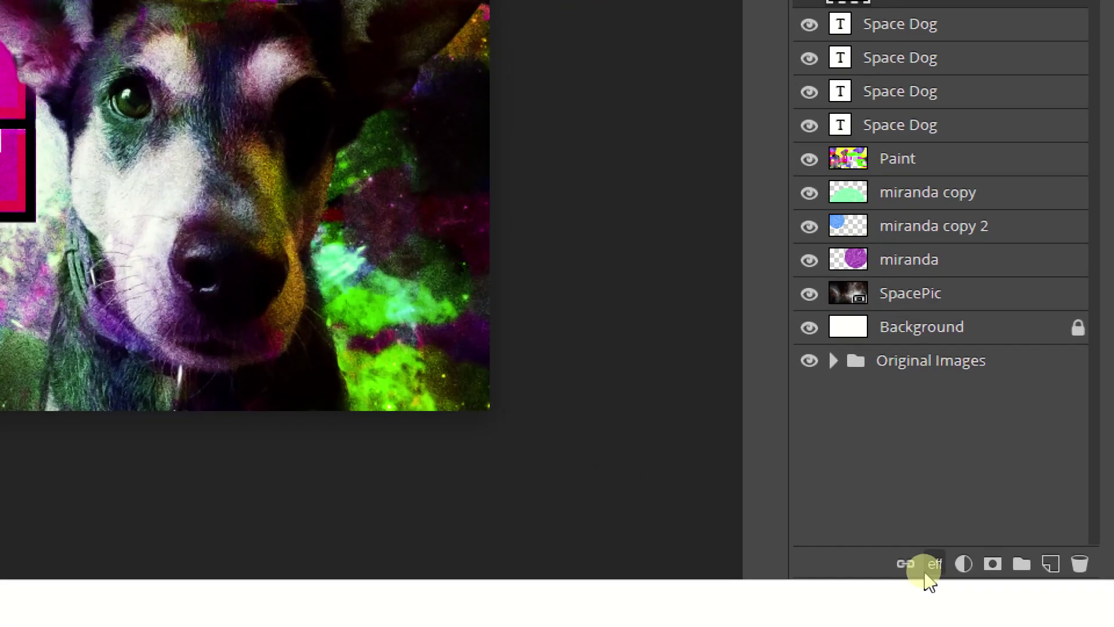
pyautogui.click(928, 568)
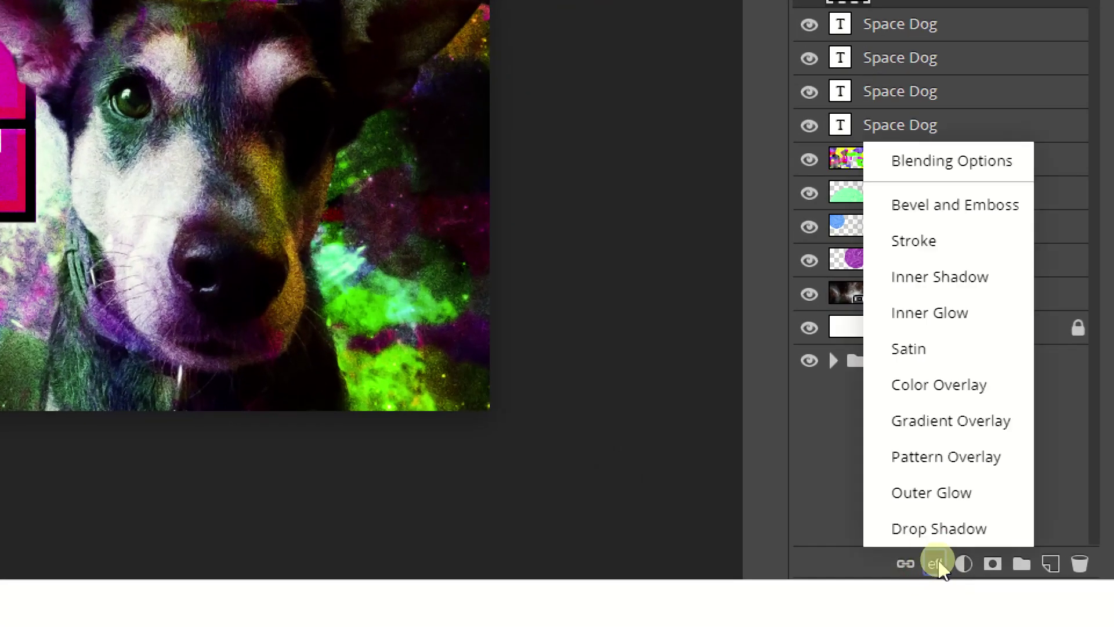
pyautogui.click(957, 492)
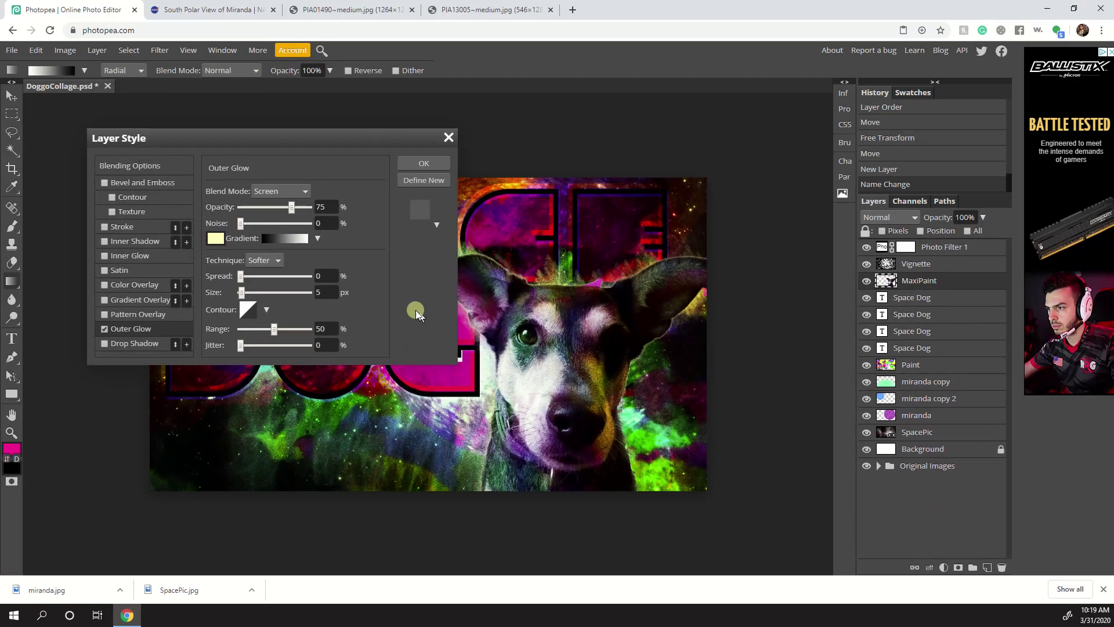
pyautogui.moveTo(218, 137); pyautogui.dragTo(120, 119)
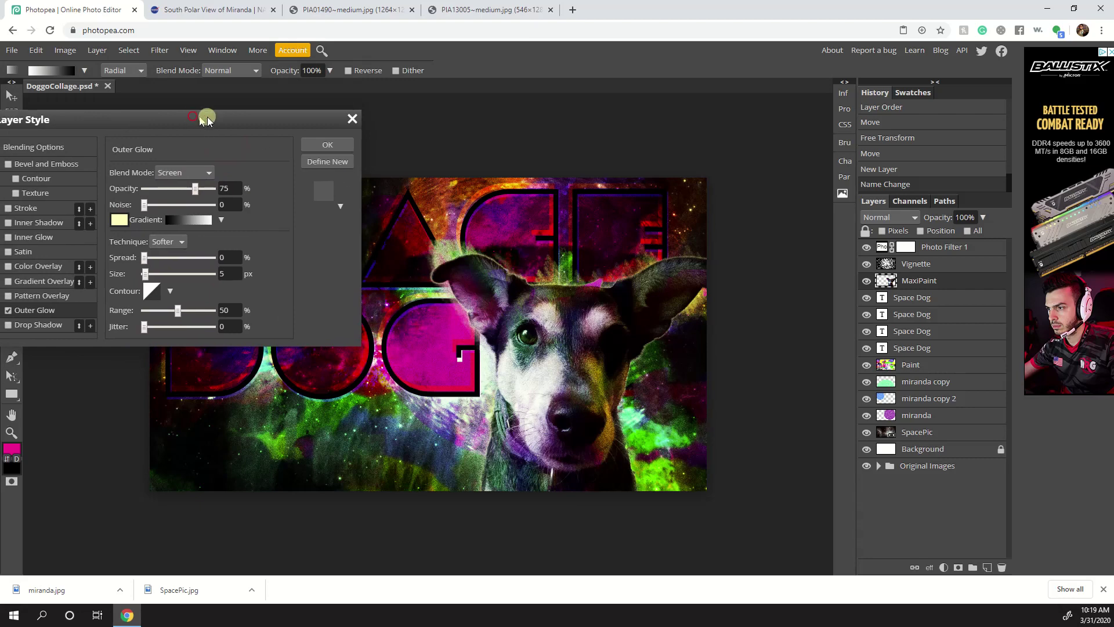
pyautogui.moveTo(193, 115); pyautogui.dragTo(246, 116)
pyautogui.moveTo(201, 275); pyautogui.dragTo(239, 274)
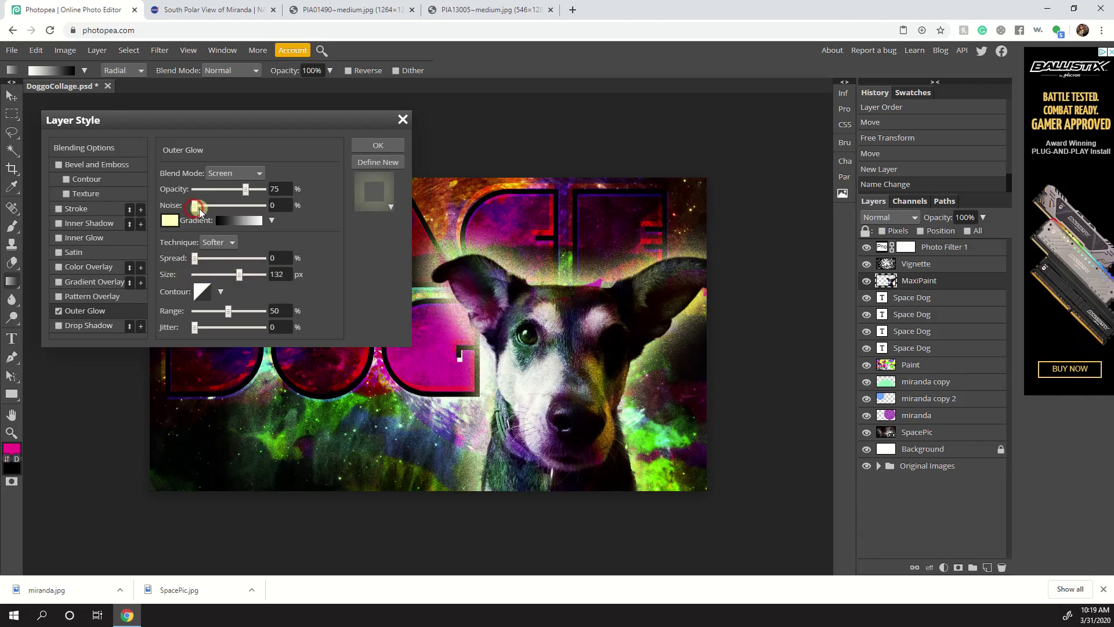
pyautogui.moveTo(222, 208)
pyautogui.mouseDown()
pyautogui.moveTo(245, 207)
pyautogui.moveTo(193, 208)
pyautogui.moveTo(220, 190)
pyautogui.mouseUp()
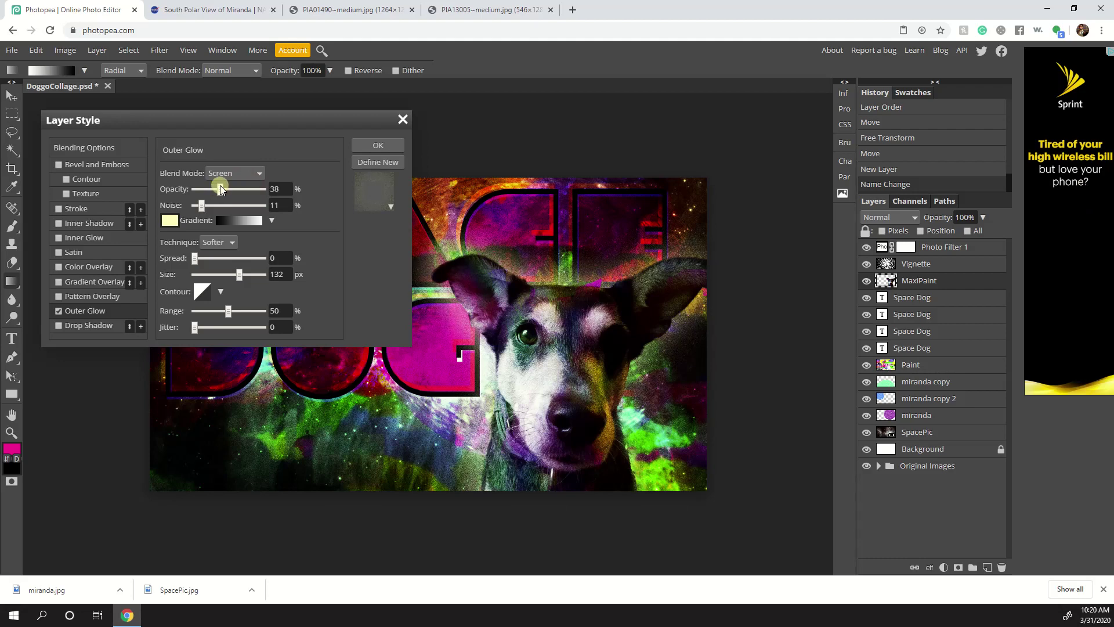
# - Enlarge the dog's outer glow to 168 px, lower its opacity to 22% and apply the layer style
pyautogui.moveTo(198, 259); pyautogui.dragTo(156, 254)
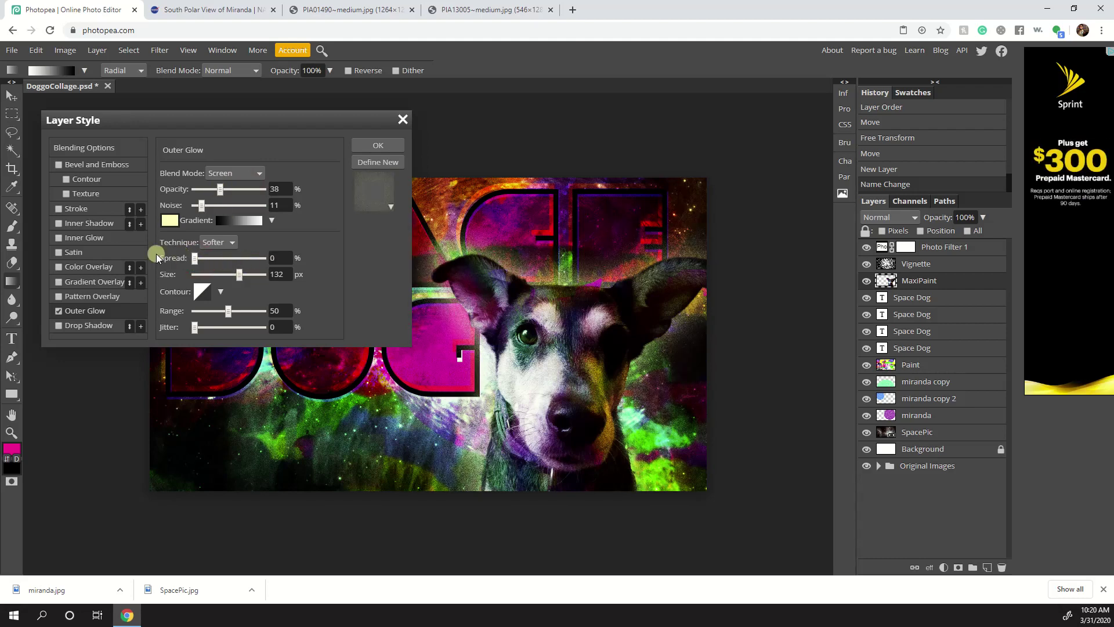
pyautogui.moveTo(238, 274)
pyautogui.mouseDown()
pyautogui.moveTo(225, 273)
pyautogui.moveTo(251, 273)
pyautogui.mouseUp()
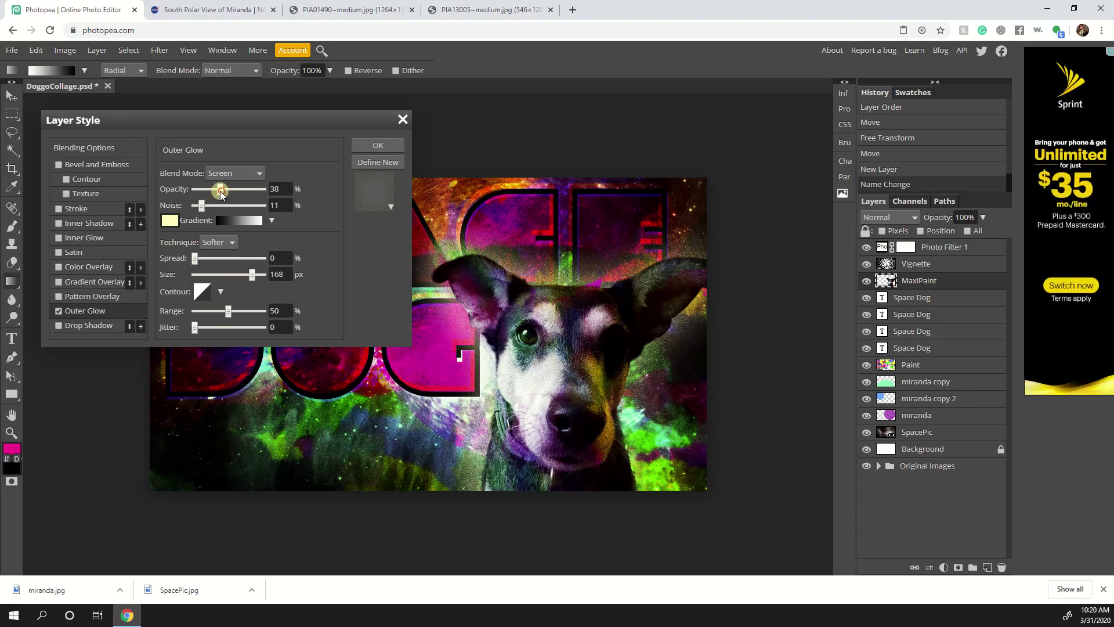
pyautogui.moveTo(221, 190); pyautogui.dragTo(207, 195)
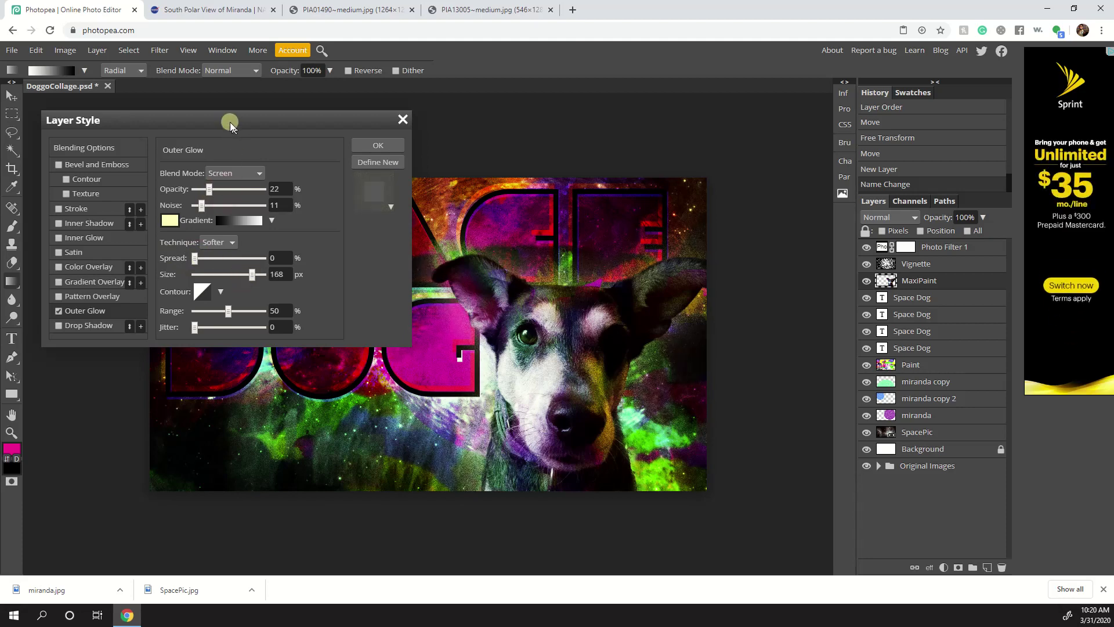
pyautogui.moveTo(204, 120); pyautogui.dragTo(280, 117)
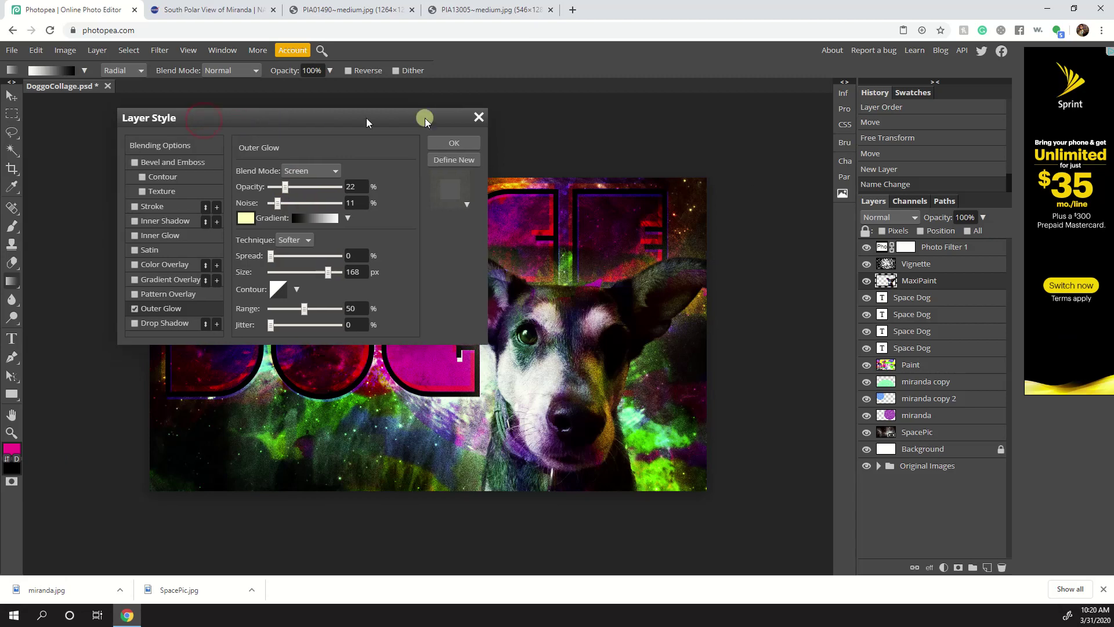
pyautogui.click(452, 144)
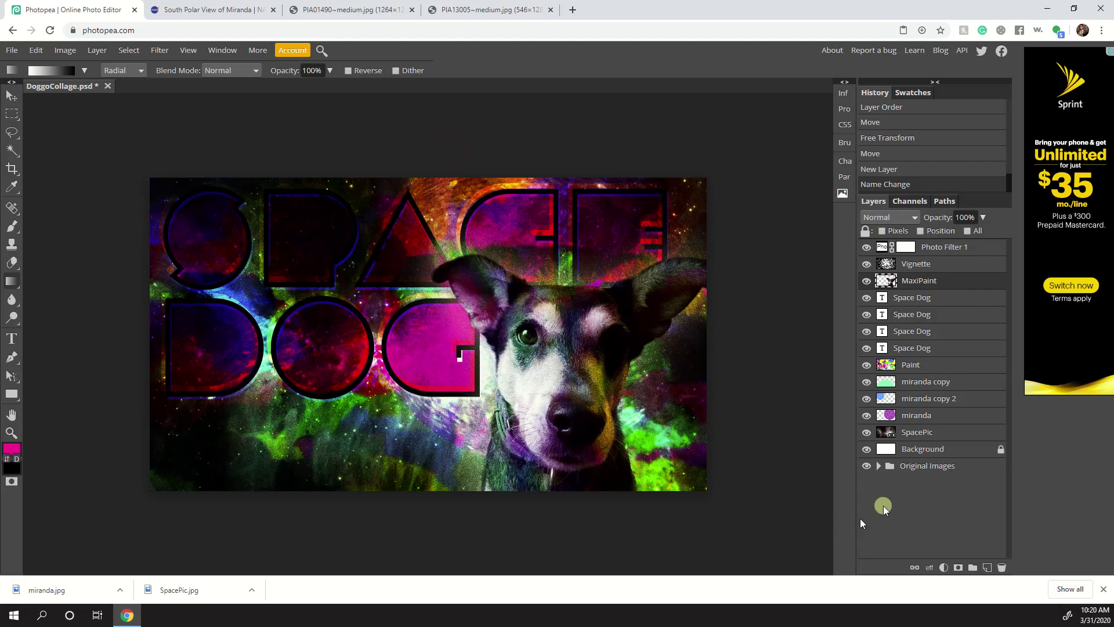
# - Expand the MaxiPaint layer's effects and compare the dog with the Outer Glow hidden and shown, leaving it on
pyautogui.click(919, 279)
pyautogui.click(1001, 282)
pyautogui.click(902, 309)
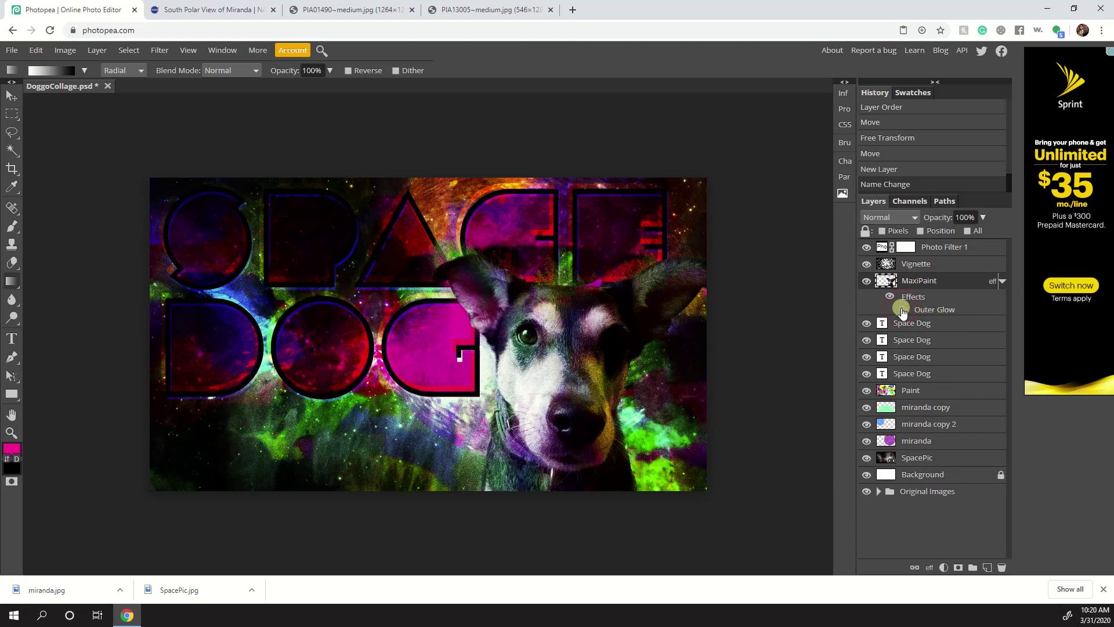
pyautogui.click(901, 310)
pyautogui.click(901, 309)
pyautogui.click(902, 310)
pyautogui.click(902, 310)
pyautogui.click(901, 310)
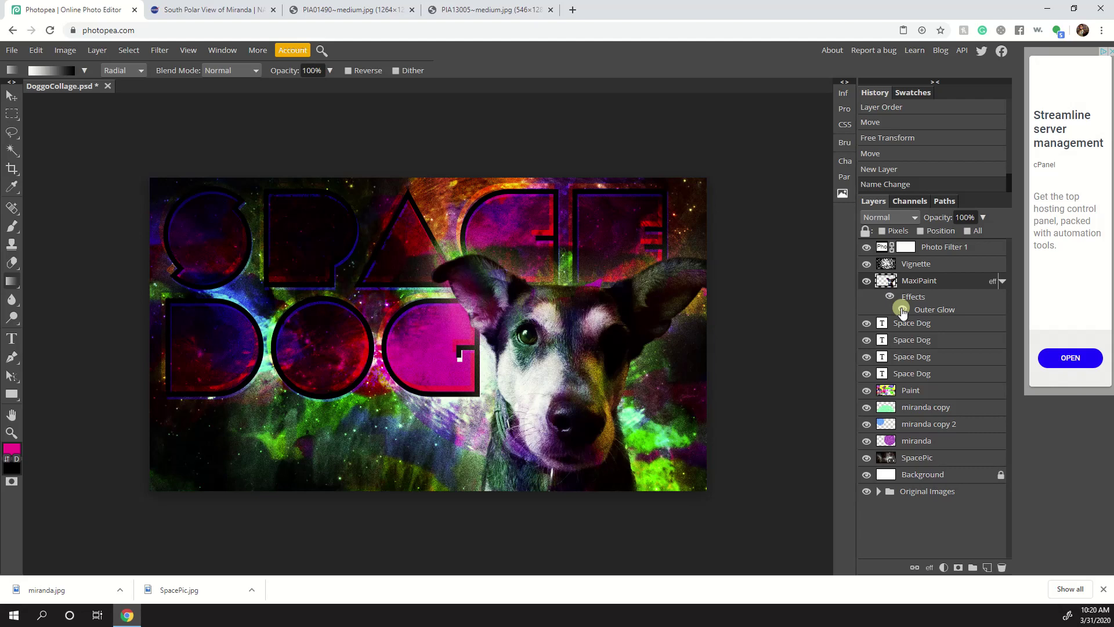
# - Save the collage as a PSD and show the downloaded DoggoCollage file in its folder
pyautogui.click(13, 51)
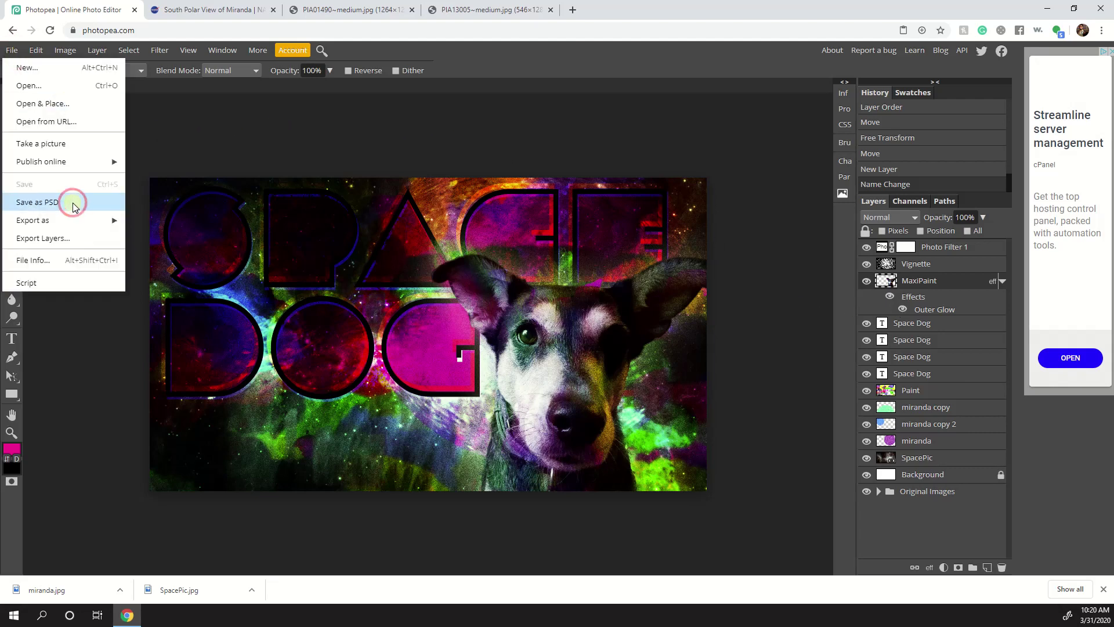
pyautogui.click(107, 202)
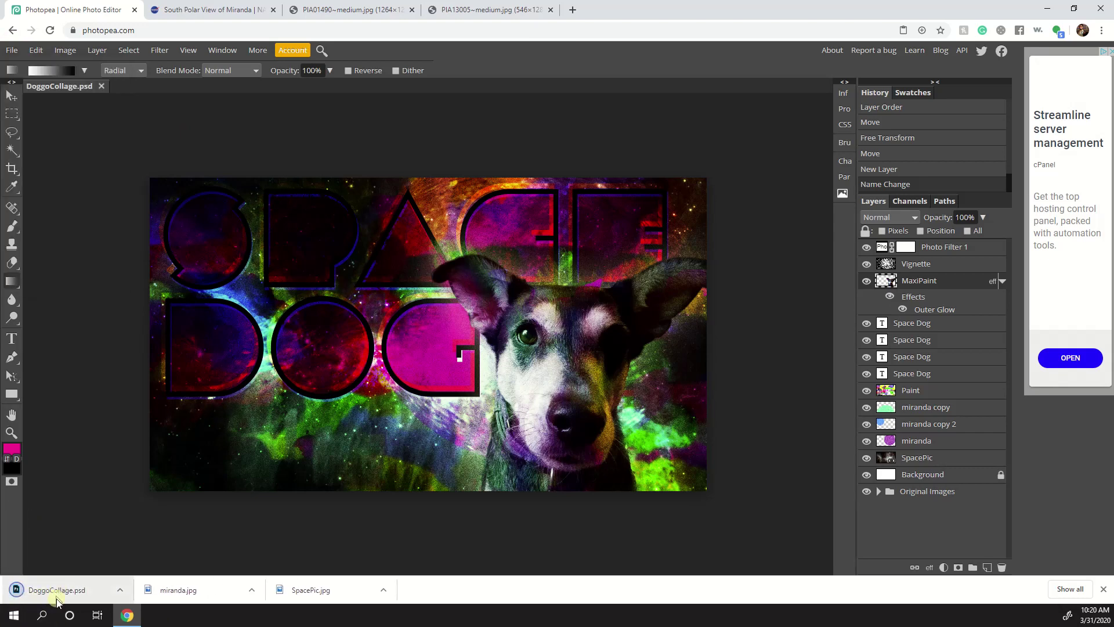
pyautogui.click(119, 590)
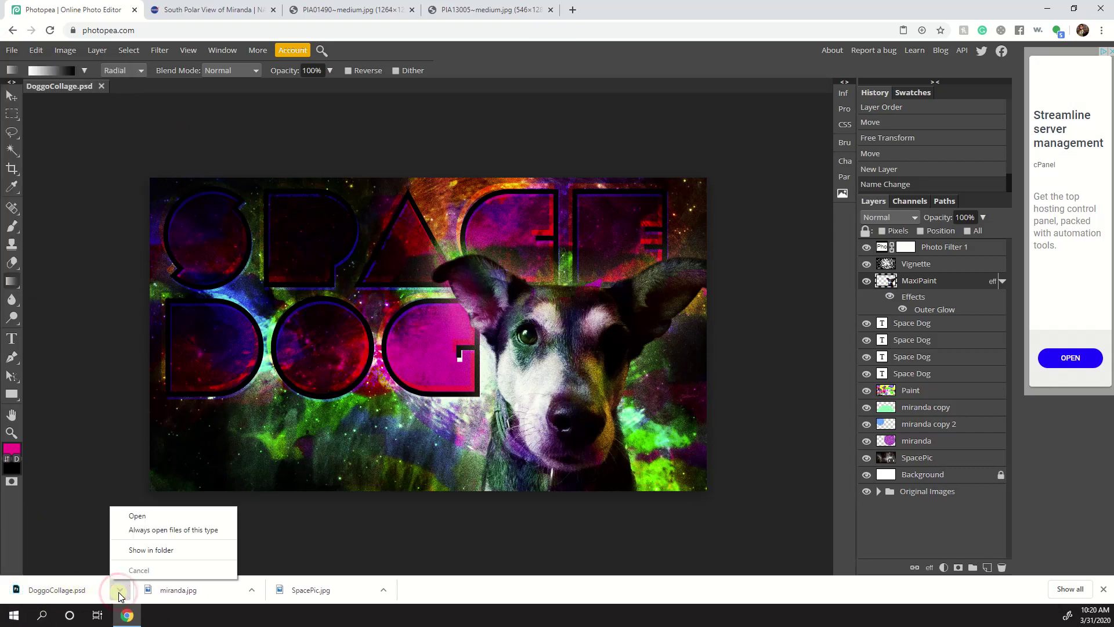
pyautogui.click(145, 555)
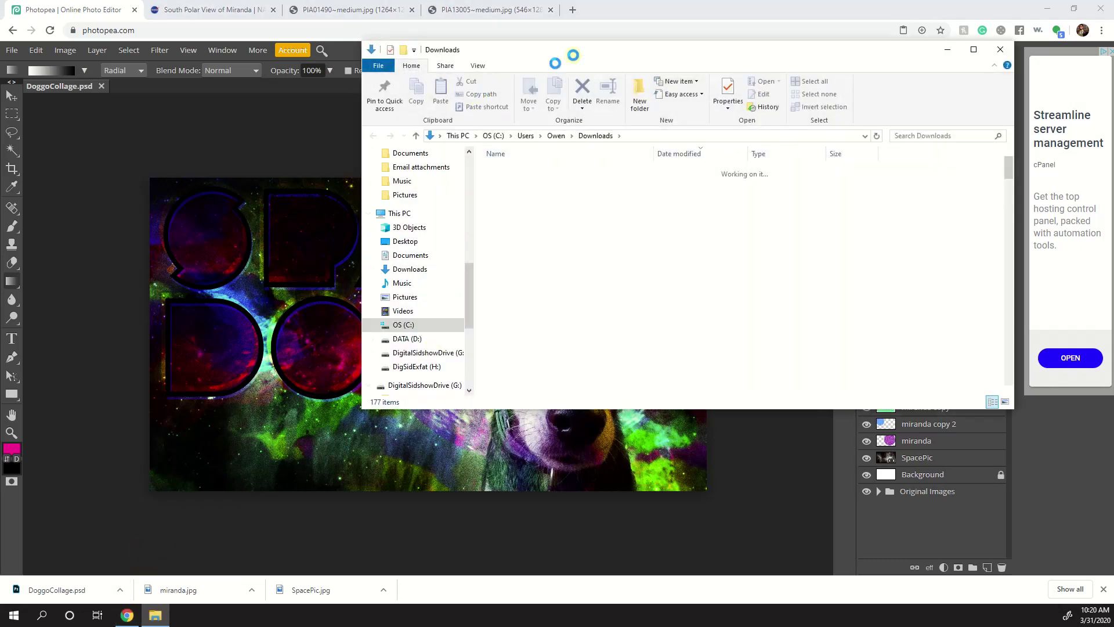
pyautogui.moveTo(599, 59); pyautogui.dragTo(569, 75)
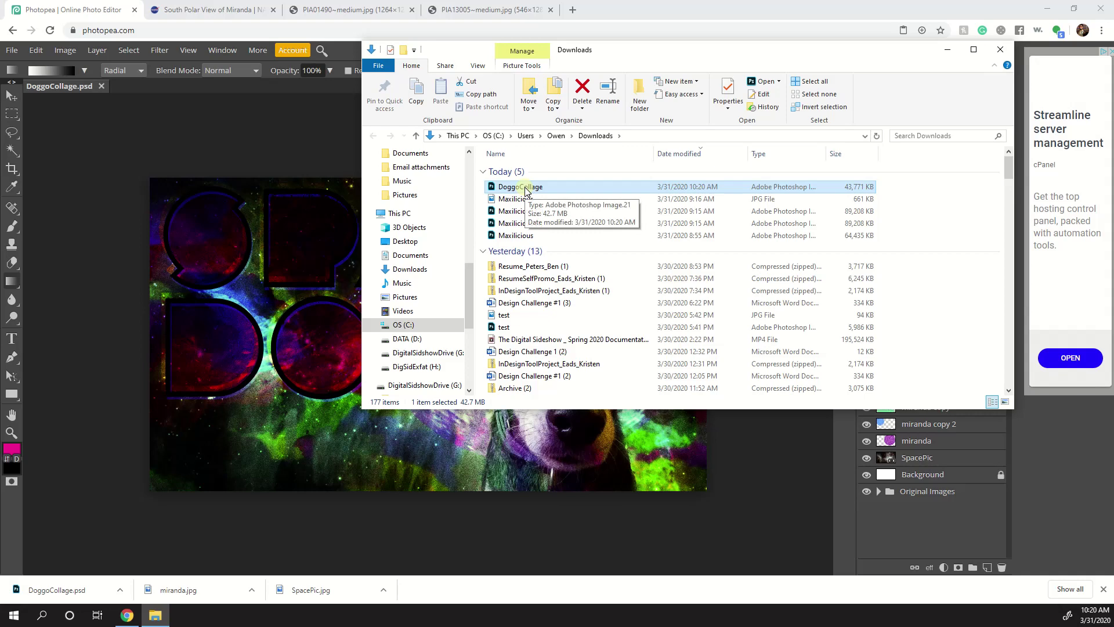
# - Find the collage folder on the Desktop and move the DoggoCollage file from Downloads into it
pyautogui.scroll(-3, 418, 330)
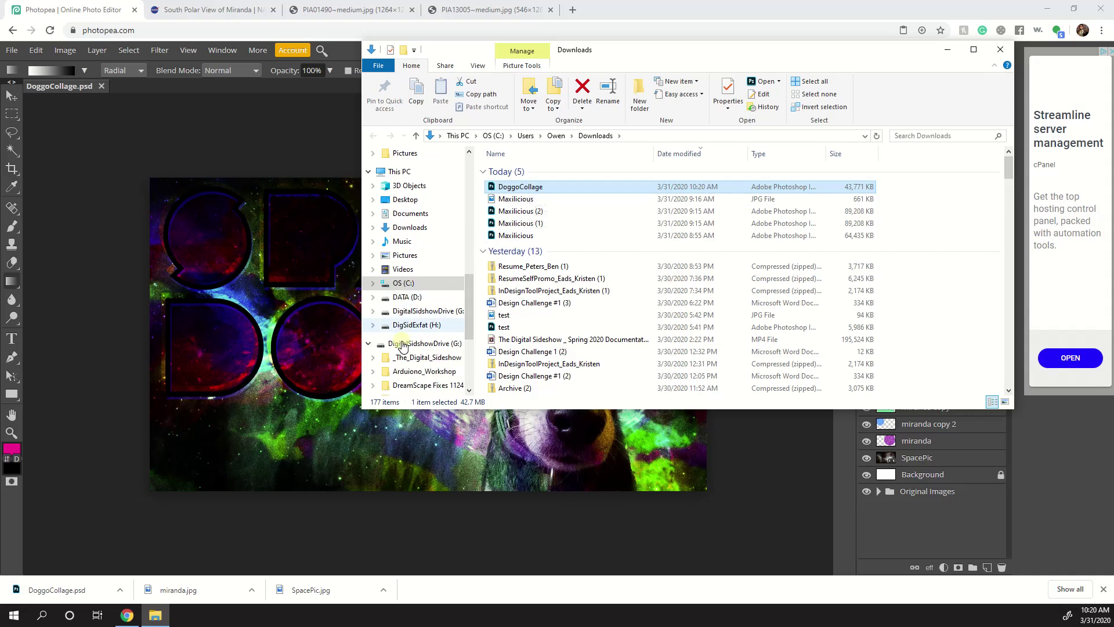
pyautogui.scroll(3, 403, 344)
pyautogui.scroll(3, 403, 344)
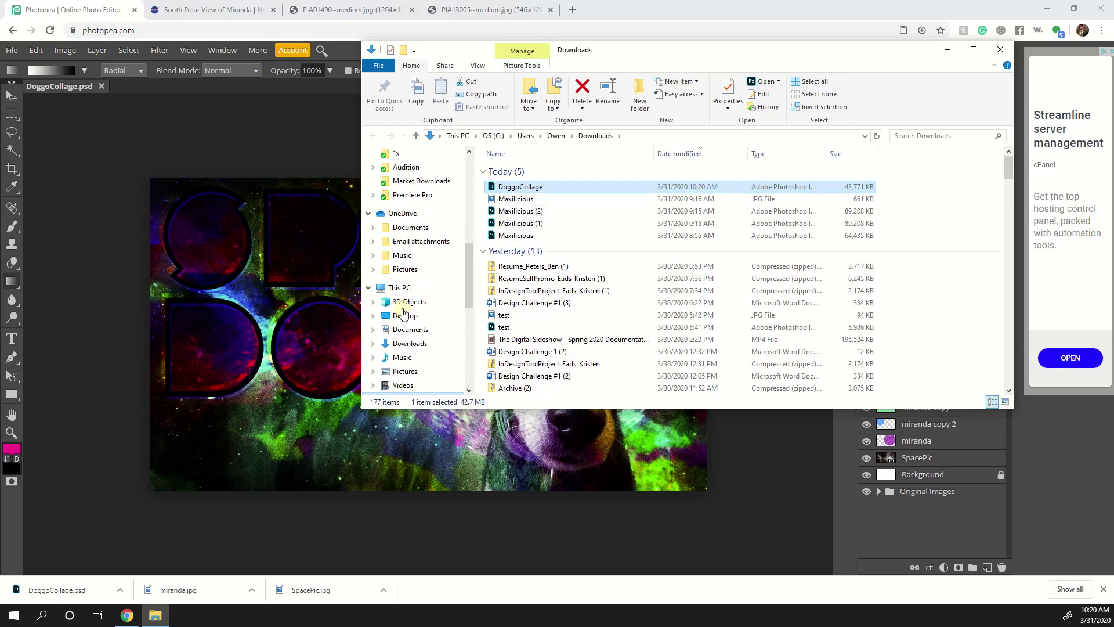
pyautogui.click(373, 317)
pyautogui.scroll(-1, 401, 323)
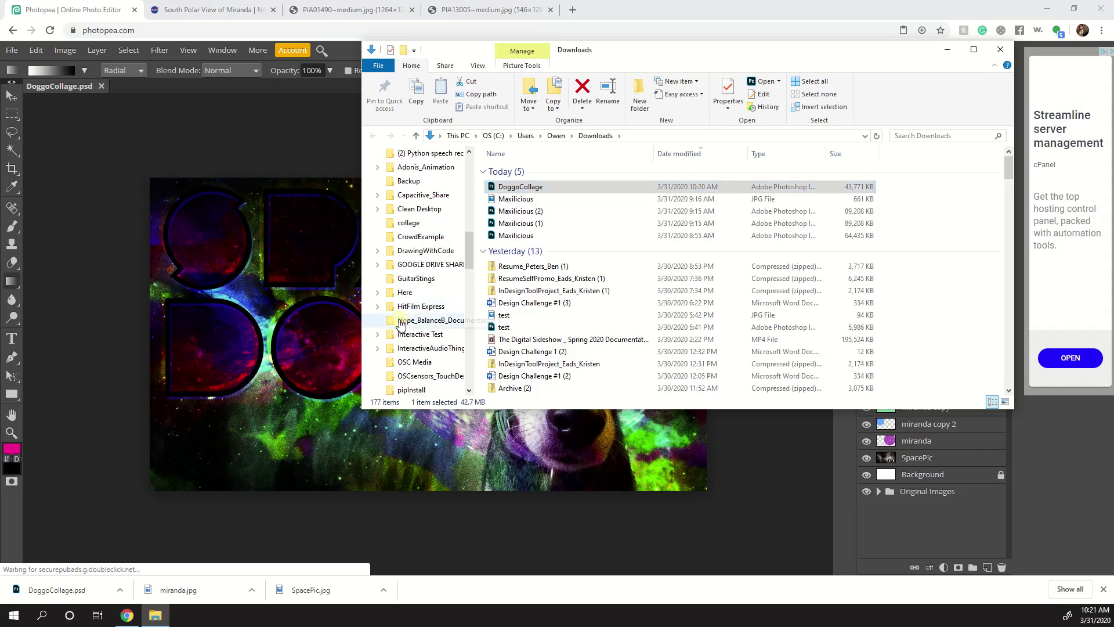
pyautogui.click(408, 209)
pyautogui.click(374, 136)
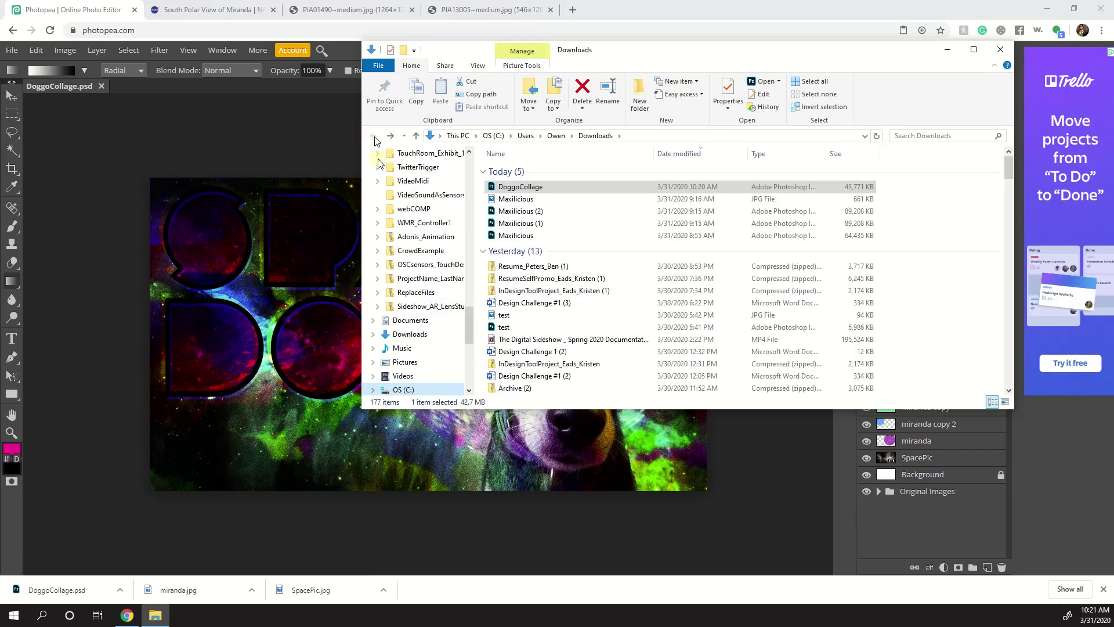
pyautogui.scroll(-3, 401, 323)
pyautogui.scroll(3, 383, 323)
pyautogui.scroll(7, 380, 323)
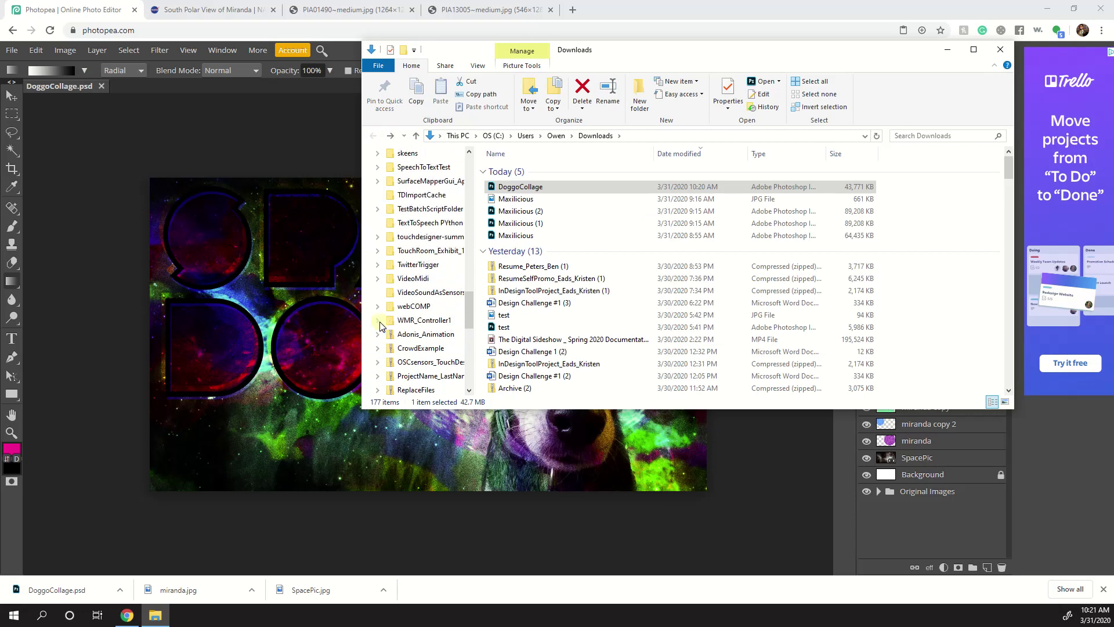
pyautogui.scroll(5, 380, 308)
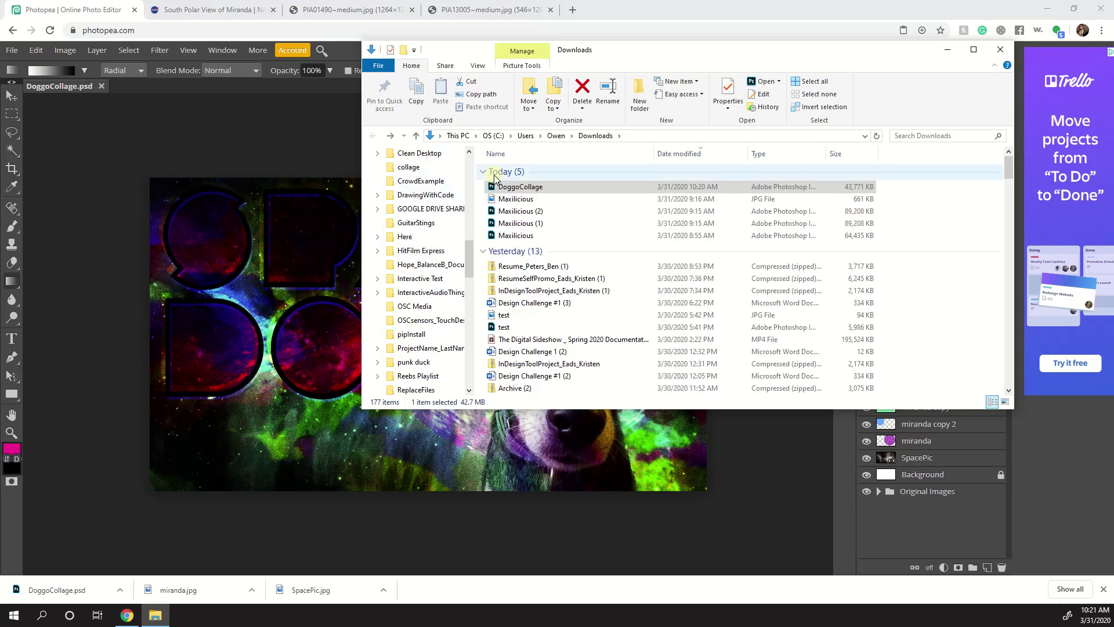
pyautogui.moveTo(520, 188); pyautogui.dragTo(415, 171)
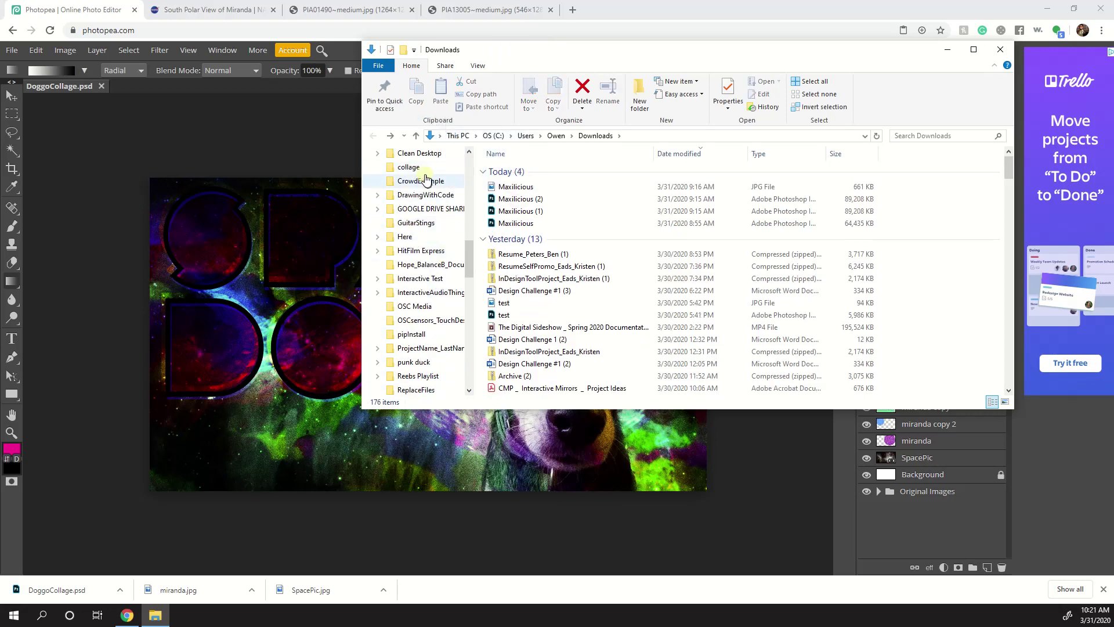
# - Open the collage folder and preview the DoggoCollage PSD file
pyautogui.click(407, 168)
pyautogui.click(509, 173)
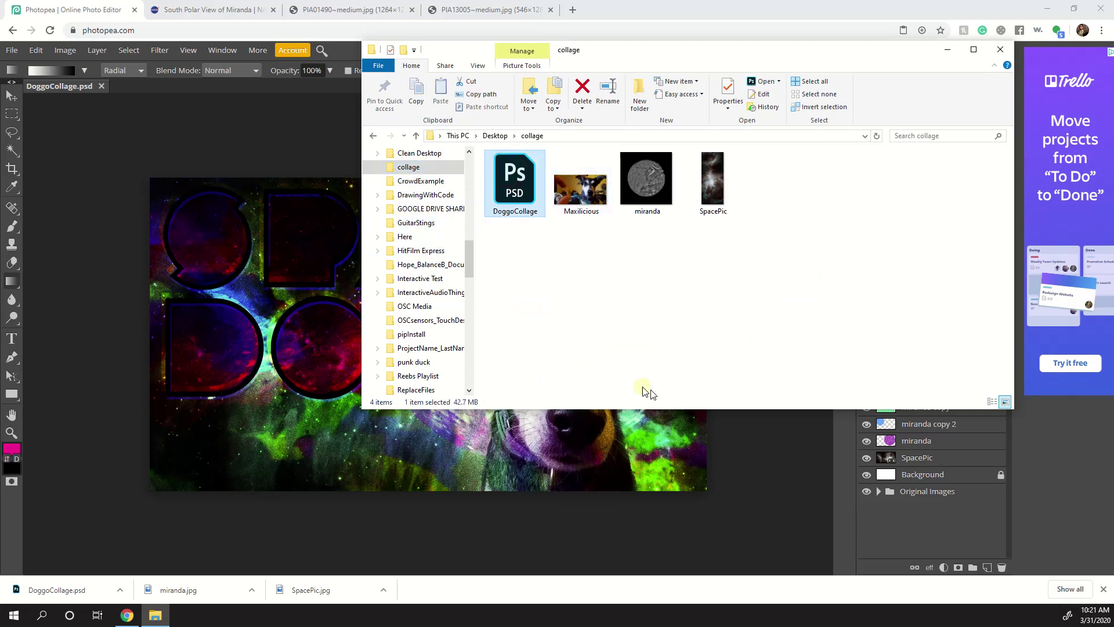
pyautogui.press('space')
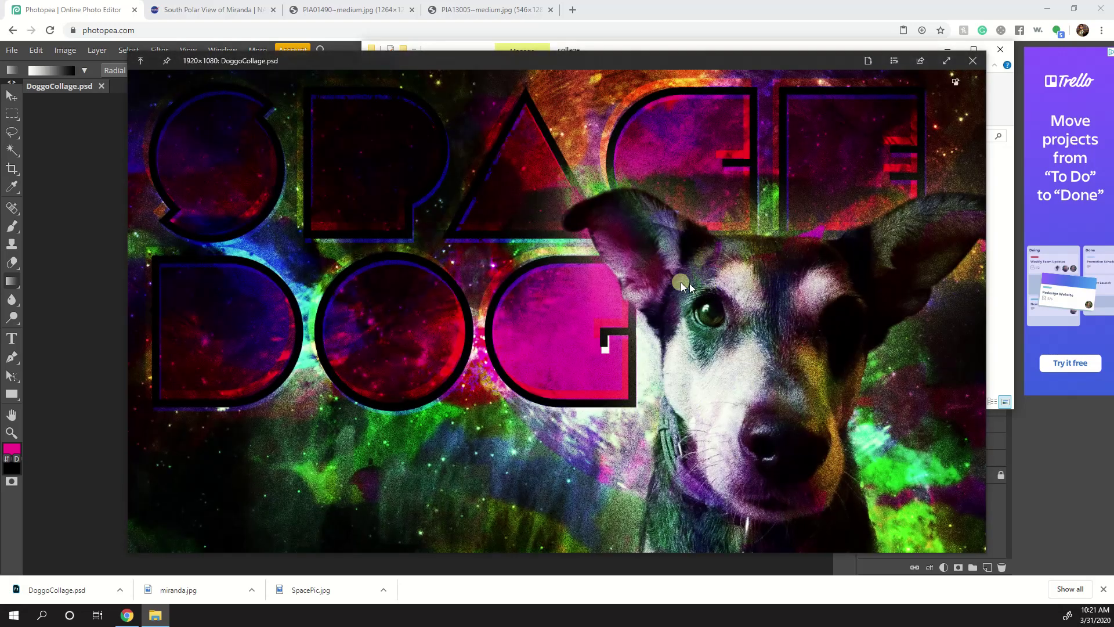
pyautogui.press('space')
# - Open the DoggoCollage PSD in Photoshop and bring the whole program window onto the screen
pyautogui.doubleClick(525, 192)
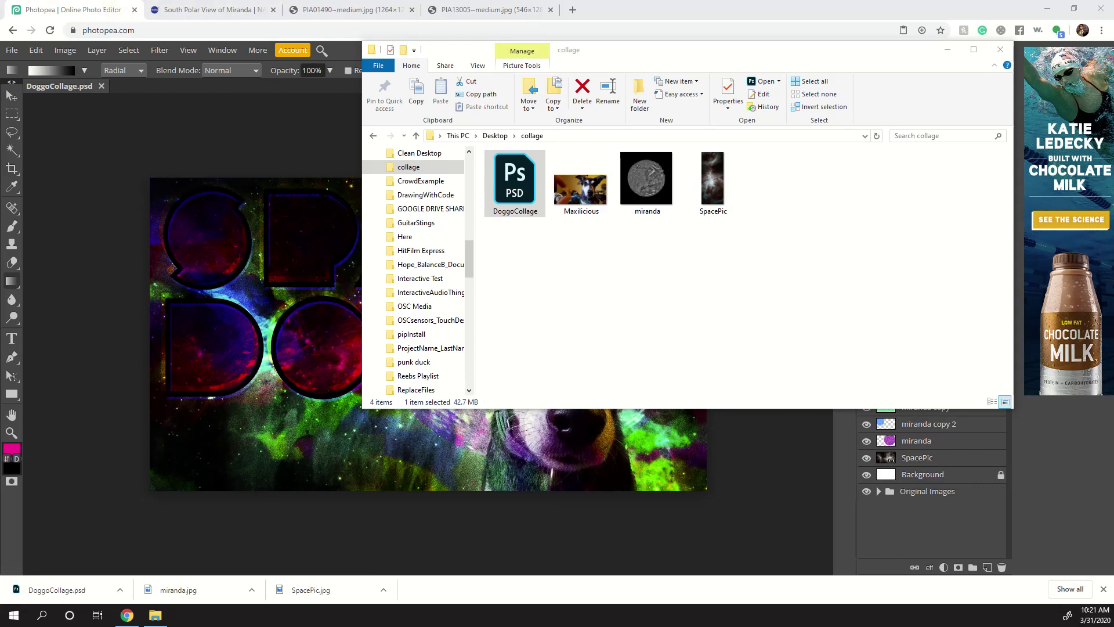
pyautogui.moveTo(100, 117); pyautogui.dragTo(868, 64)
pyautogui.moveTo(1046, 66); pyautogui.dragTo(946, 65)
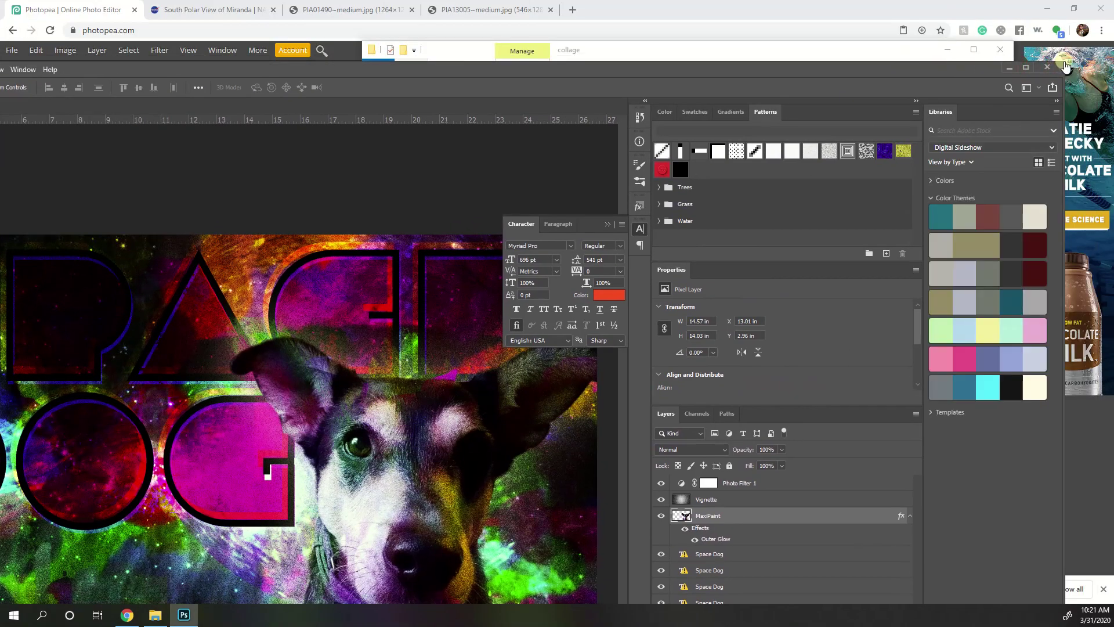
pyautogui.moveTo(1063, 62); pyautogui.dragTo(597, 266)
pyautogui.moveTo(314, 267); pyautogui.dragTo(698, 45)
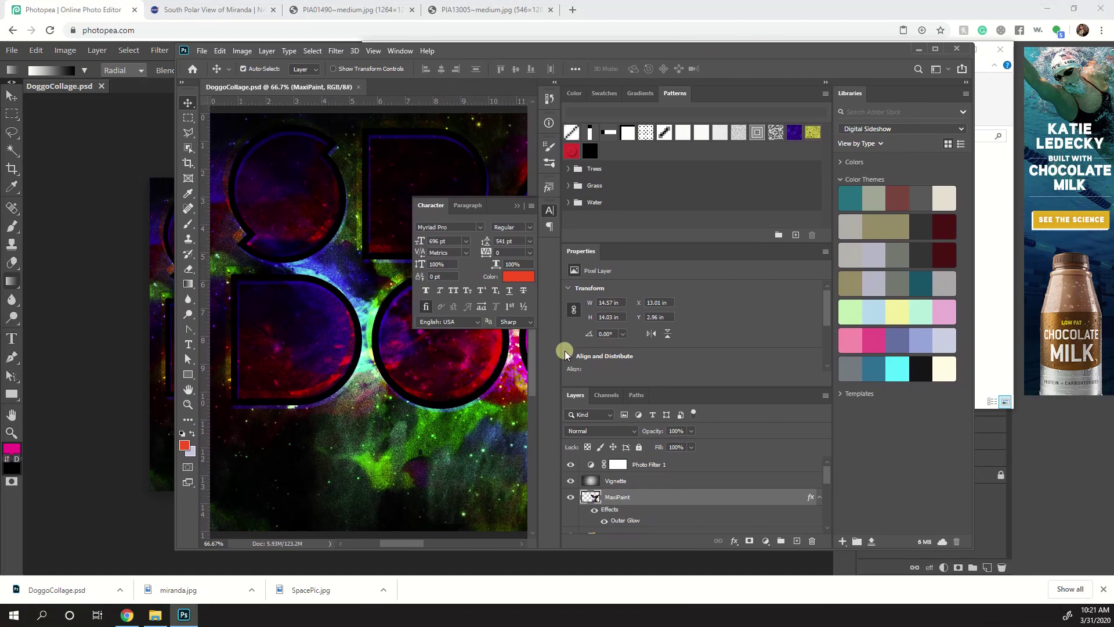
# - Widen Photoshop's document area, zoom out to 33.3% and collapse the Character settings to view the whole collage
pyautogui.moveTo(560, 347); pyautogui.dragTo(804, 352)
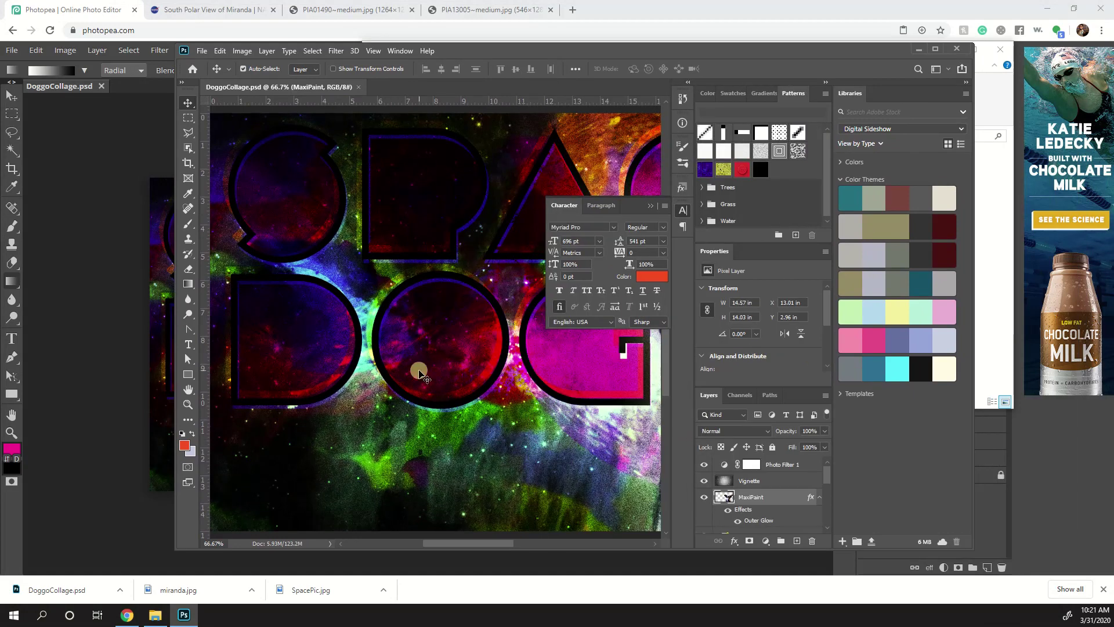
pyautogui.press('ctrl')
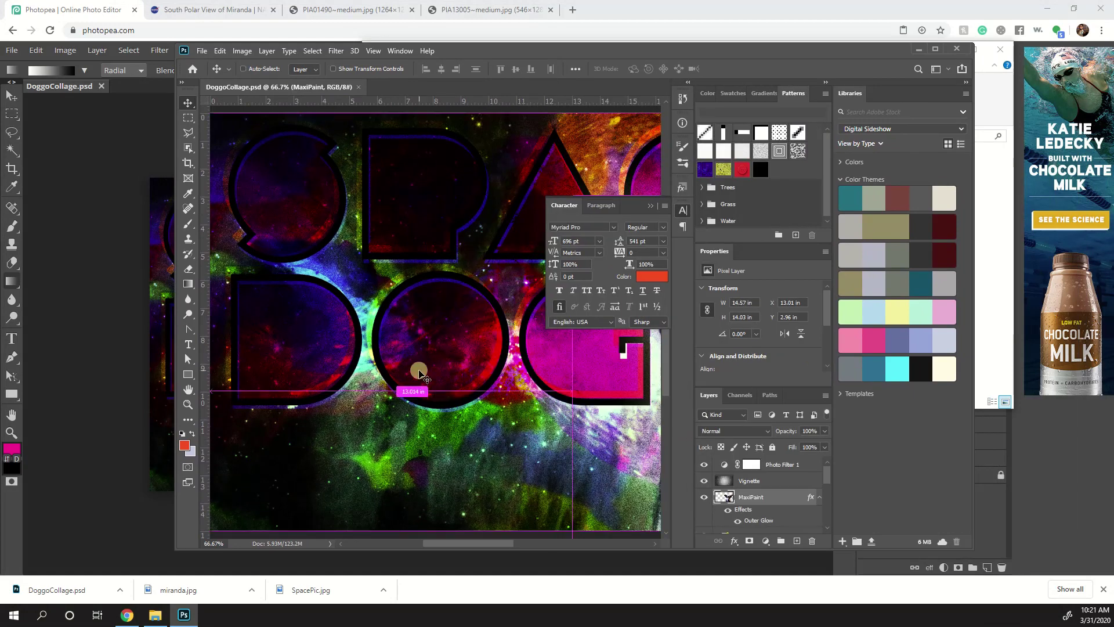
pyautogui.hotkey('ctrl', '-')
pyautogui.hotkey('ctrl', '-')
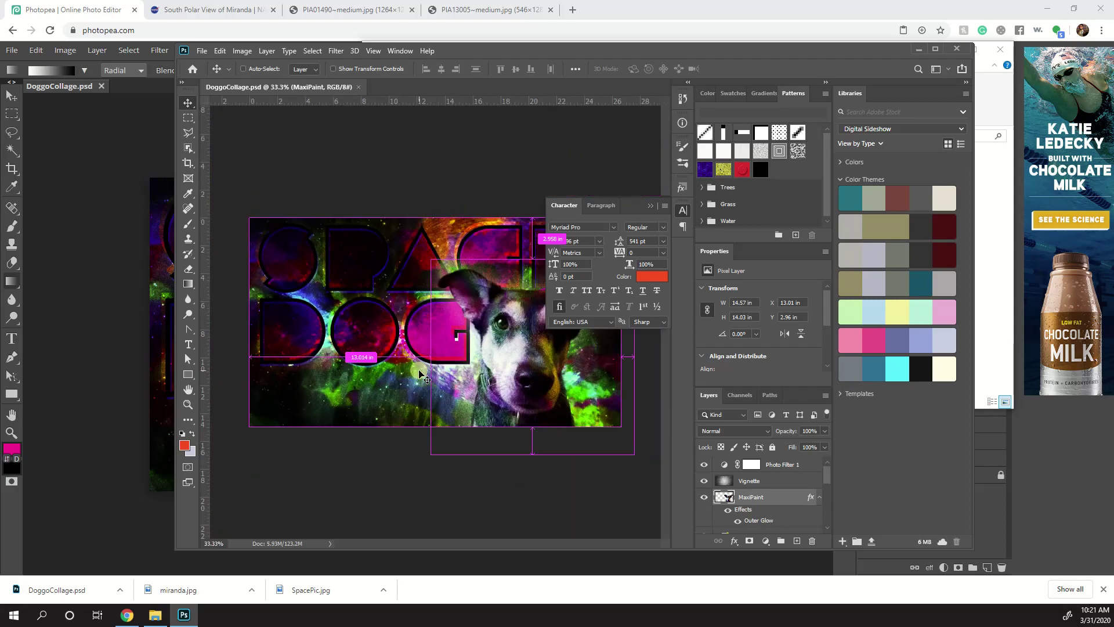
pyautogui.click(677, 207)
# - Place the Photoshop window beside the Photopea document to compare the two versions of the collage
pyautogui.moveTo(519, 50); pyautogui.dragTo(752, 86)
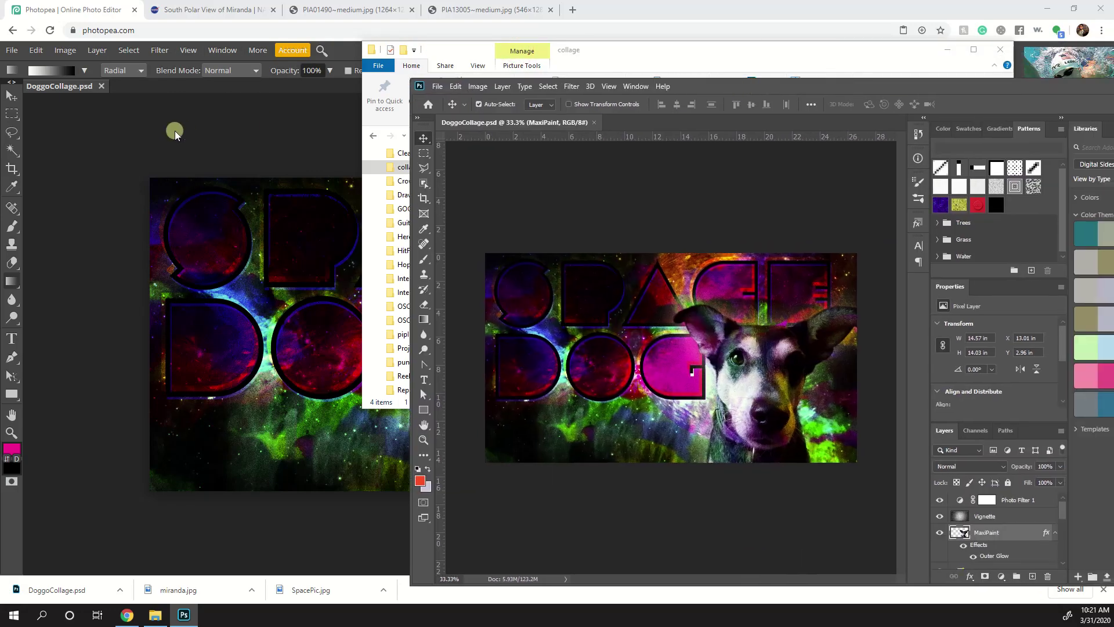
pyautogui.click(175, 131)
pyautogui.click(184, 614)
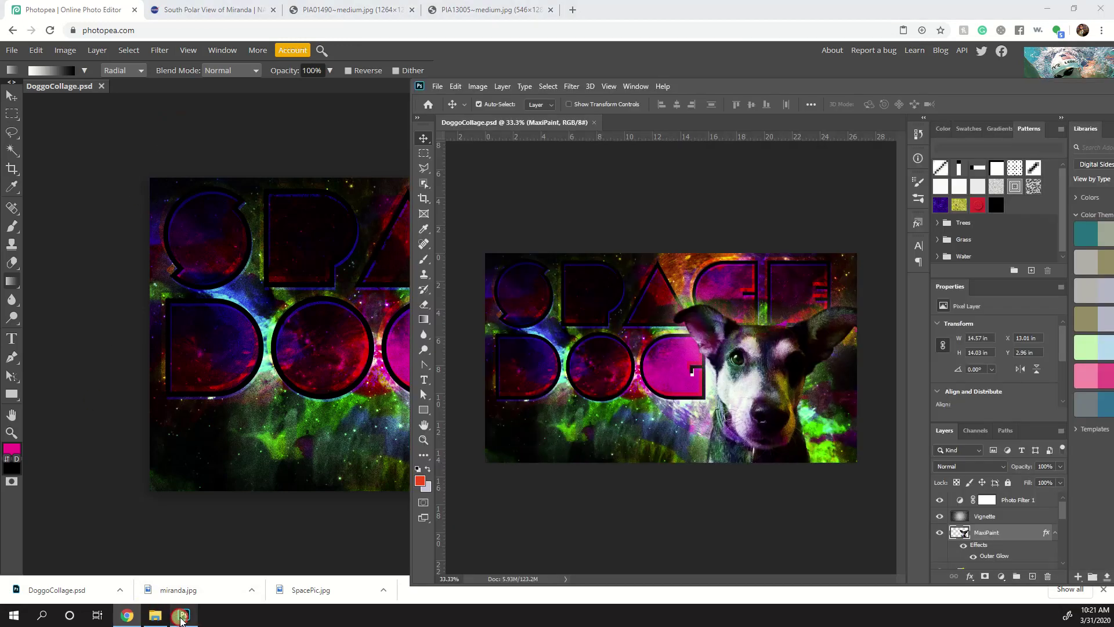
# - Move the Photoshop window over the Photopea document, examine the collage's text layers there and close Photoshop
pyautogui.moveTo(691, 86); pyautogui.dragTo(364, 76)
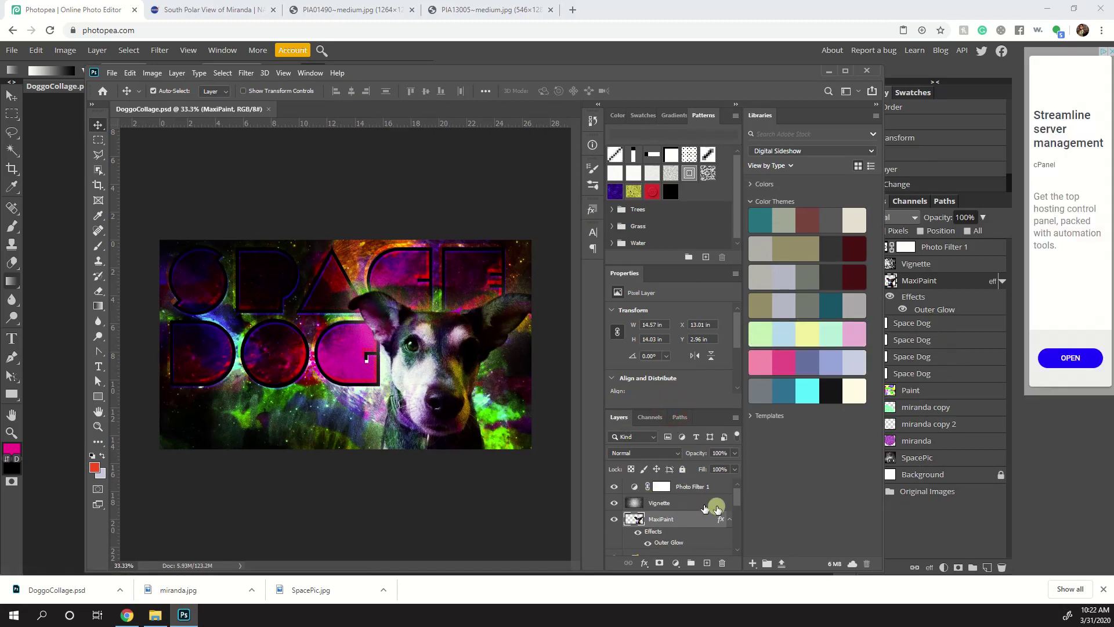
pyautogui.moveTo(736, 497)
pyautogui.mouseDown()
pyautogui.moveTo(733, 528)
pyautogui.moveTo(733, 516)
pyautogui.mouseUp()
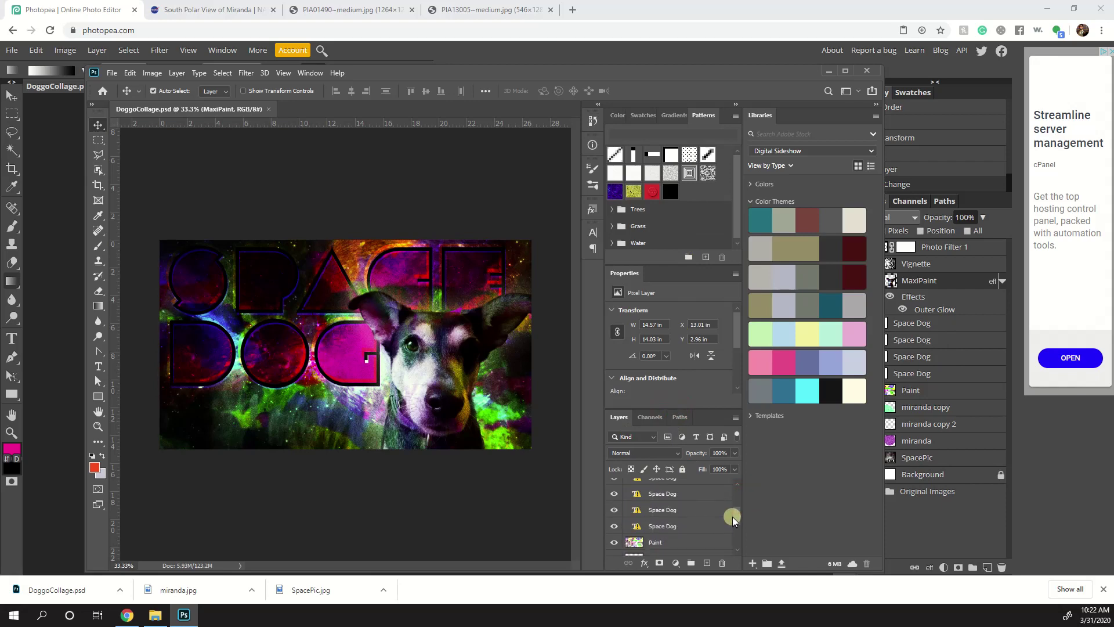
pyautogui.click(247, 265)
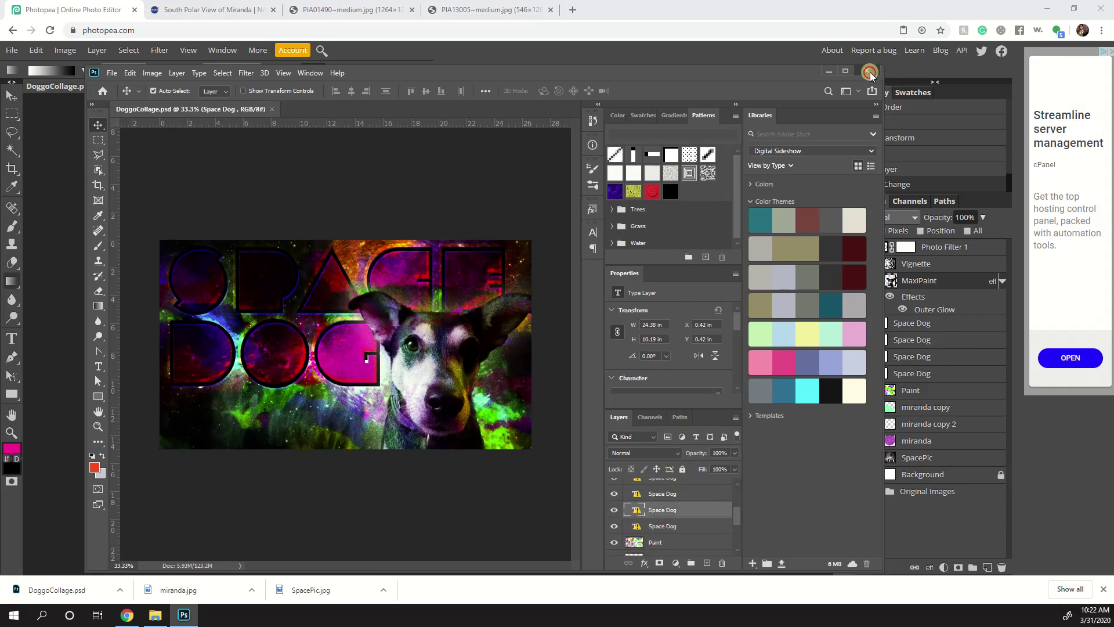
pyautogui.click(868, 70)
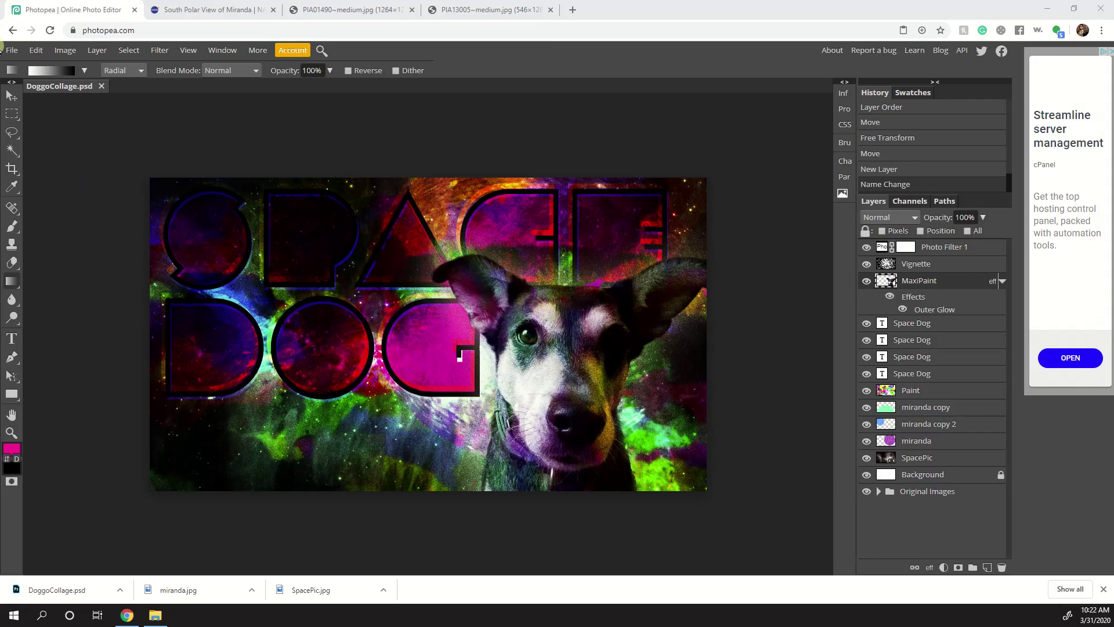
# - Export the collage from Photopea as a 1920 × 1080 px JPG at 75% quality
pyautogui.click(11, 50)
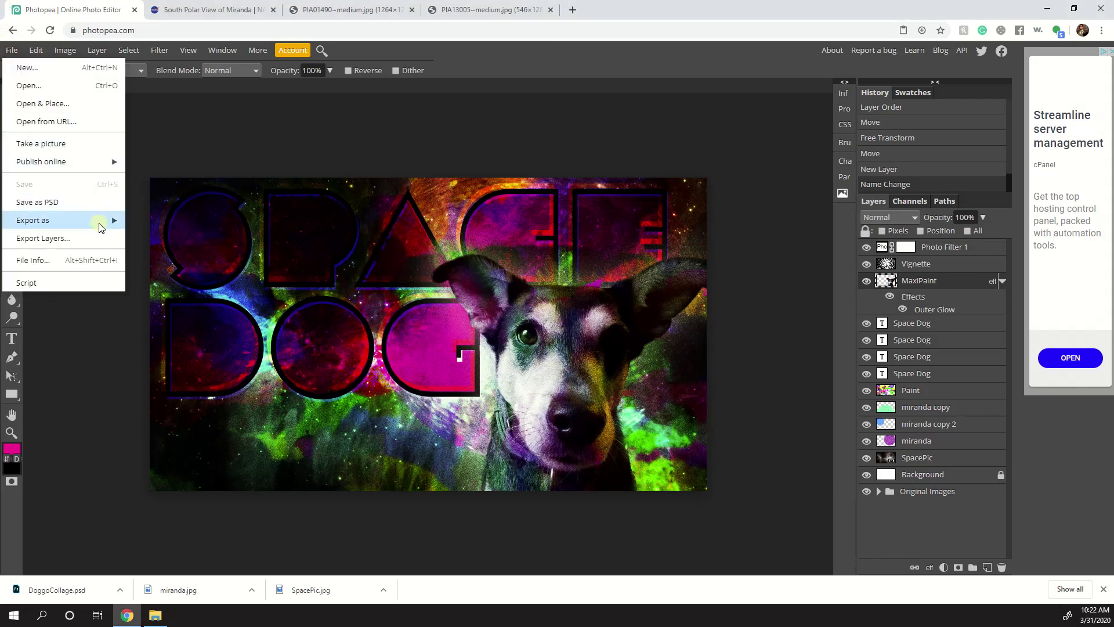
pyautogui.moveTo(99, 223)
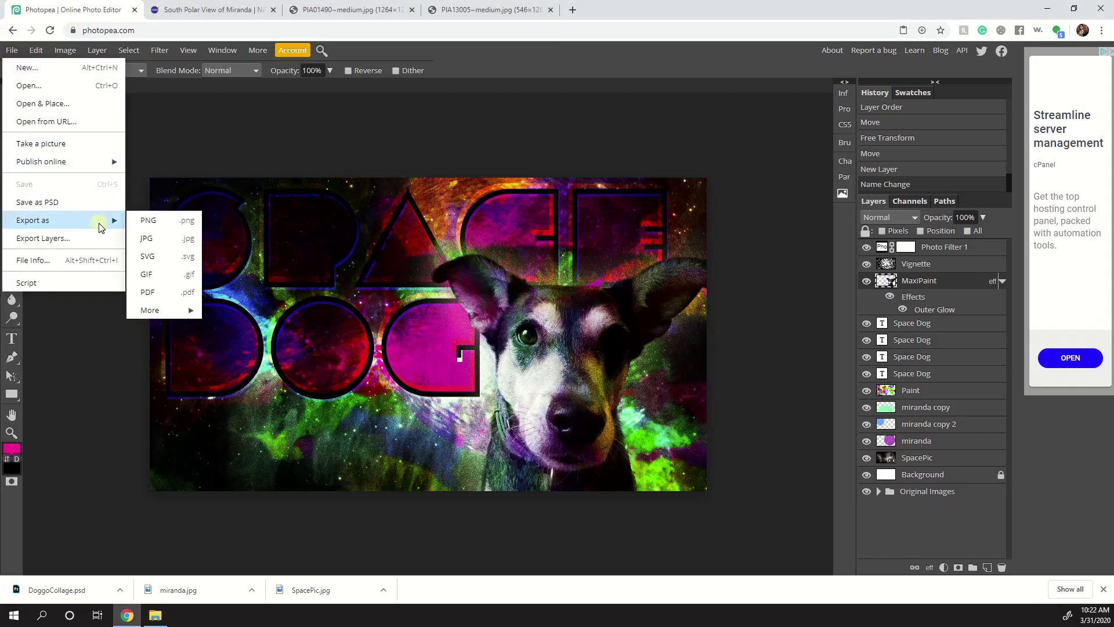
pyautogui.click(172, 239)
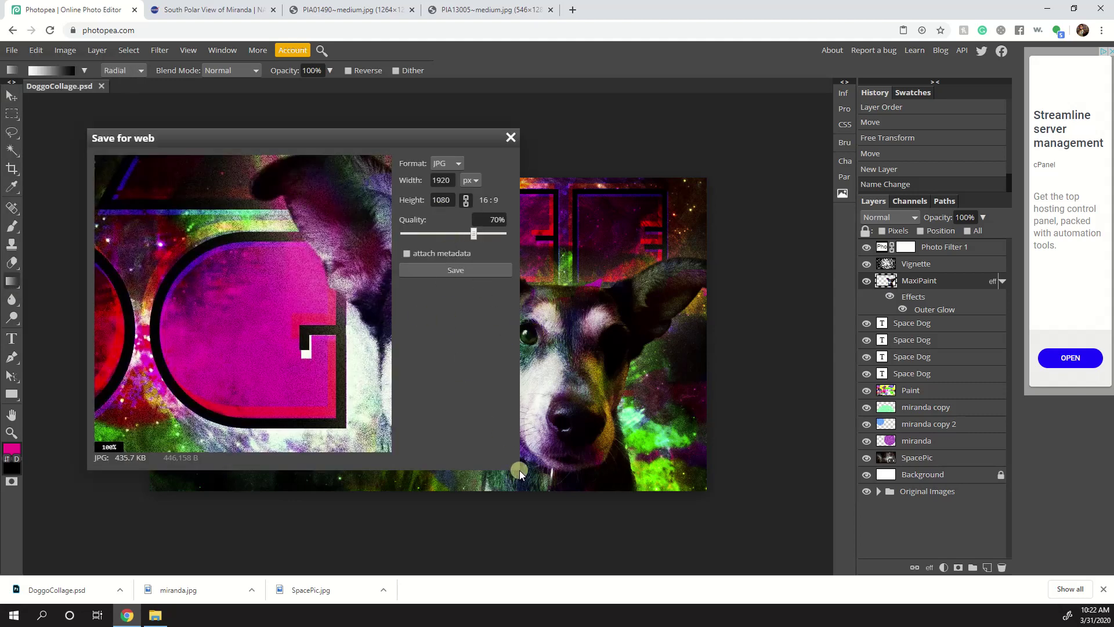
pyautogui.scroll(-3, 258, 304)
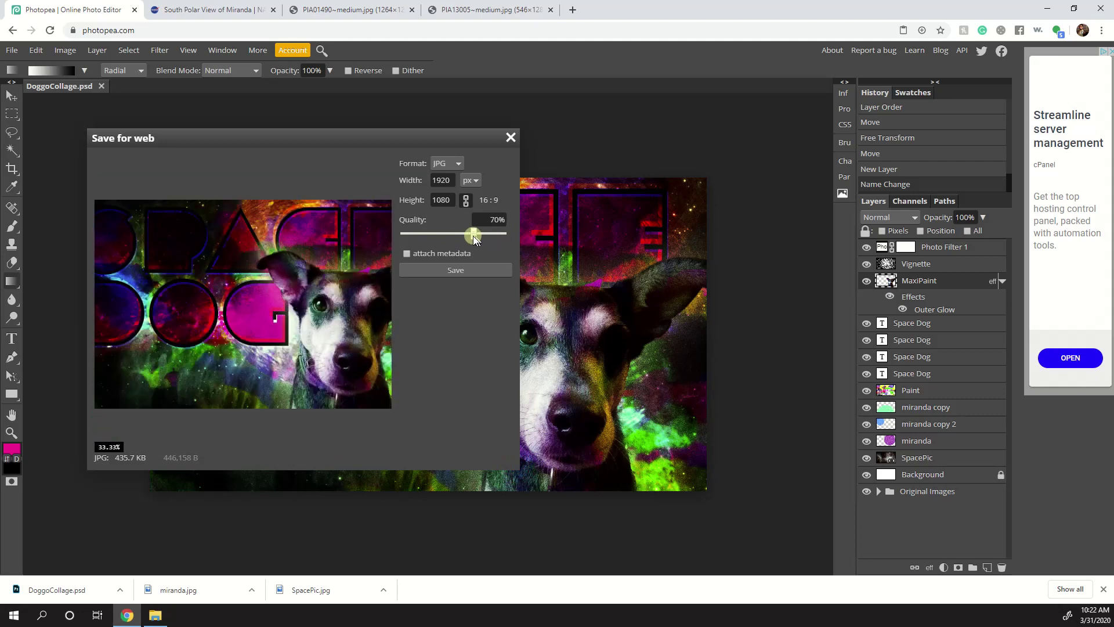
pyautogui.moveTo(466, 236); pyautogui.dragTo(521, 238)
pyautogui.moveTo(480, 232); pyautogui.dragTo(479, 238)
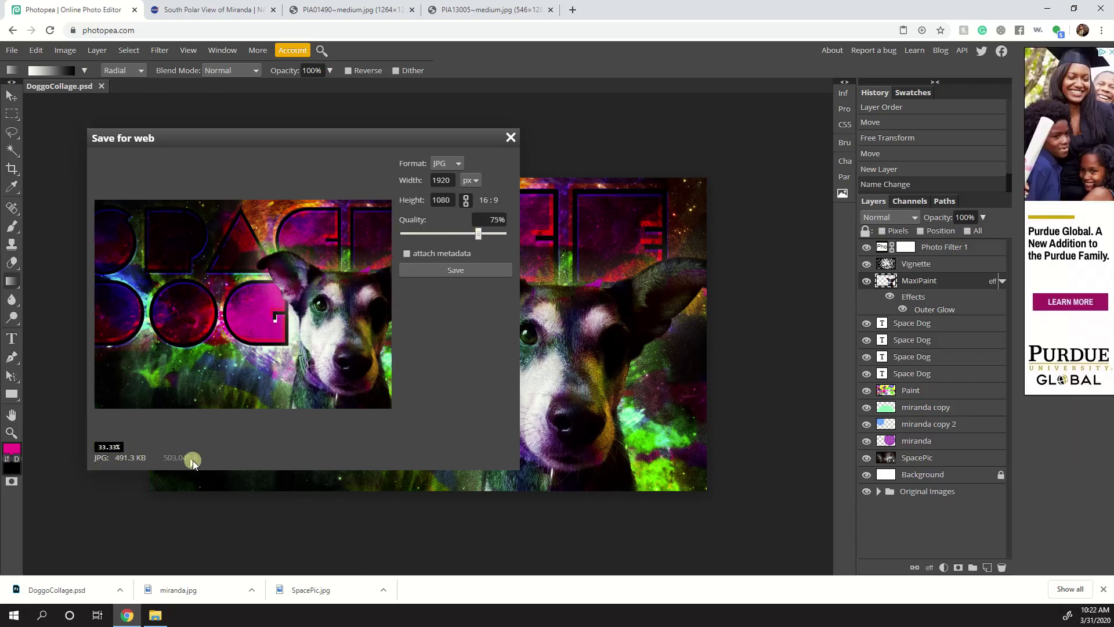
pyautogui.click(456, 271)
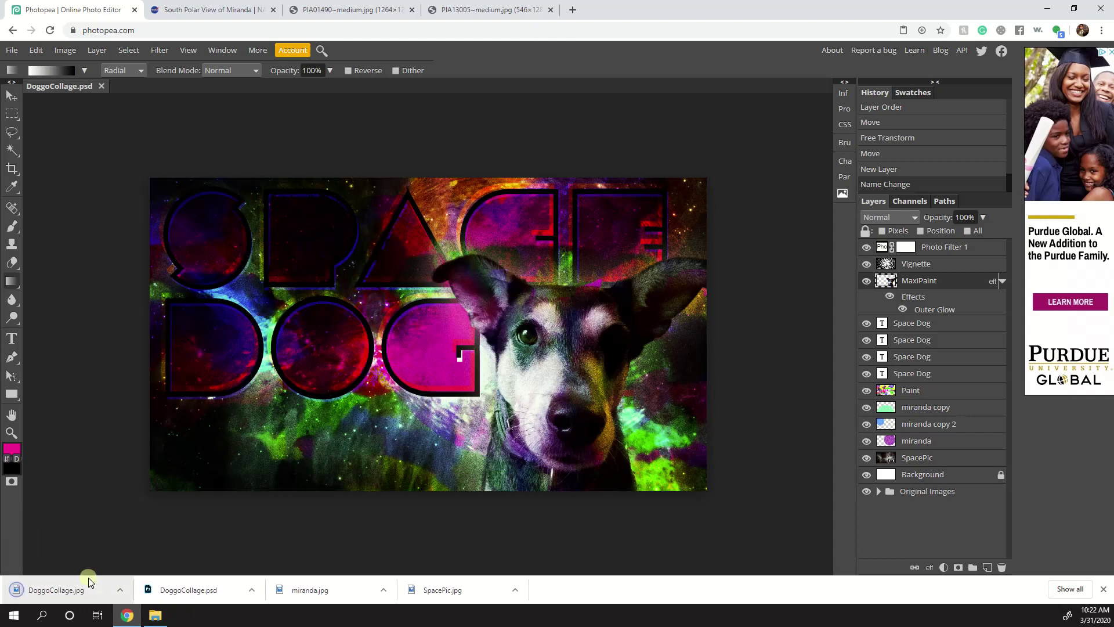
# - Put the downloaded DoggoCollage.jpg into the collage folder, preview it there and return to Photopea
pyautogui.click(155, 620)
pyautogui.moveTo(61, 593); pyautogui.dragTo(679, 284)
pyautogui.doubleClick(796, 198)
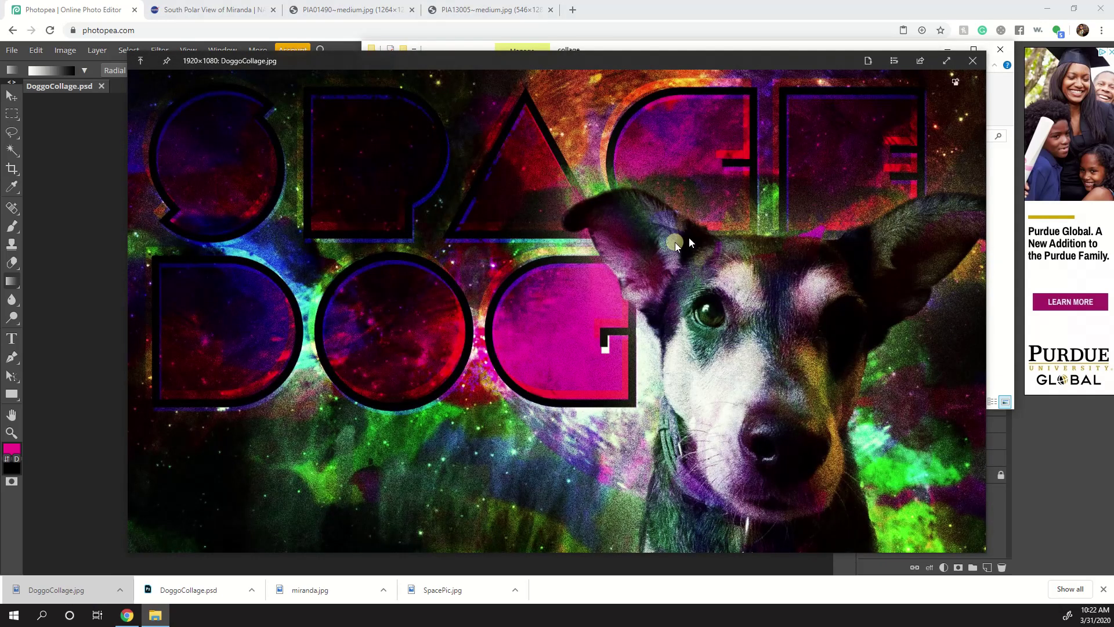
pyautogui.press('space')
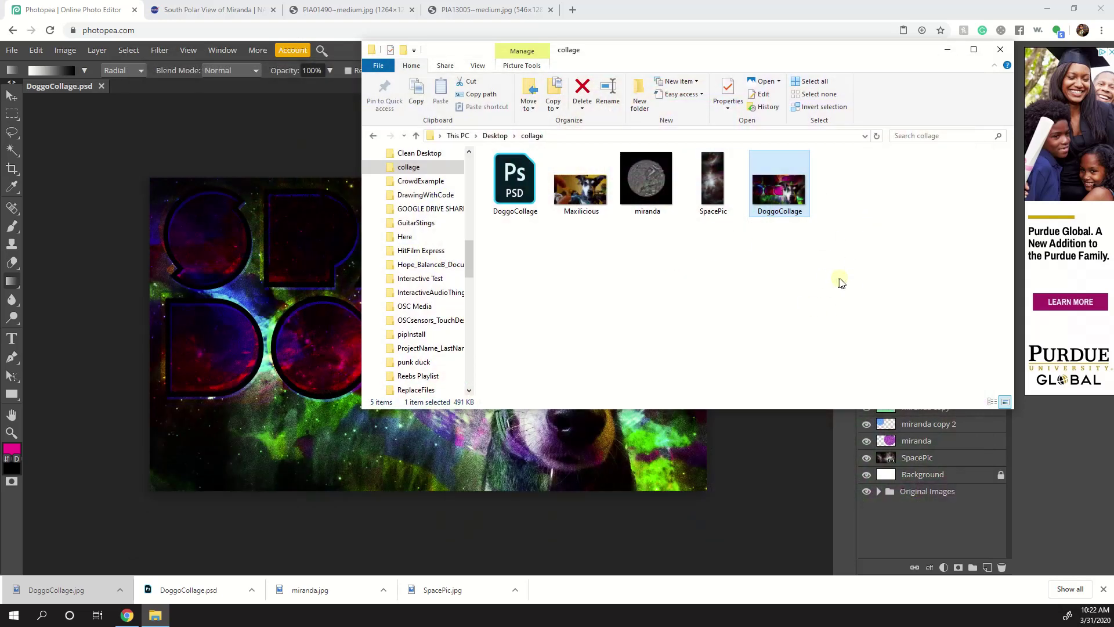
pyautogui.click(785, 517)
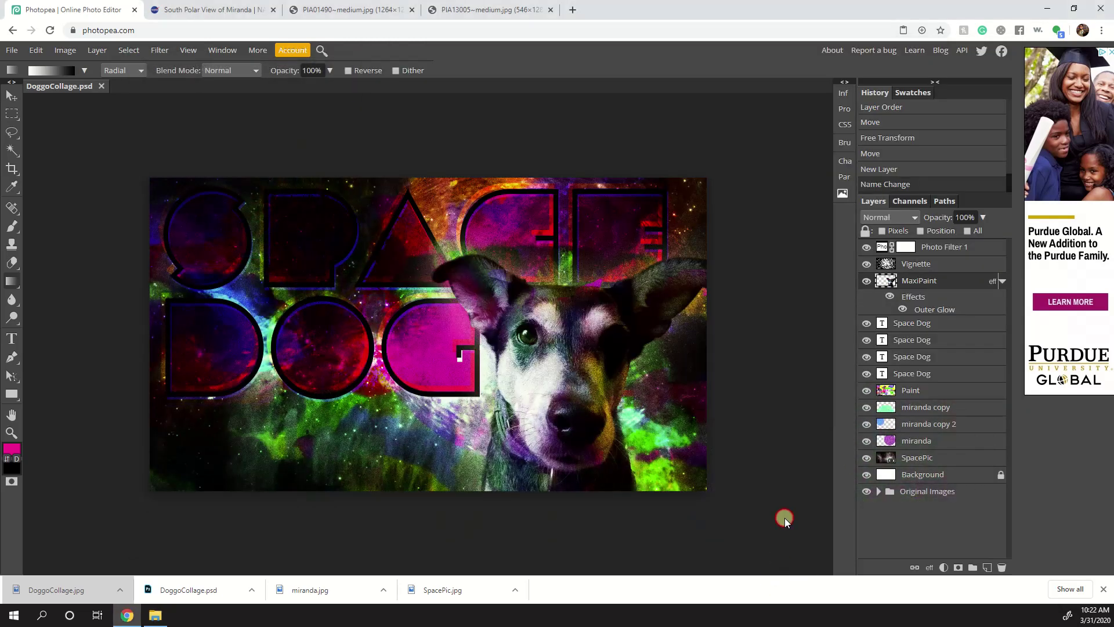
# - Set the layer export format to JPG and try exporting only layers whose name starts with "-e-"
pyautogui.click(10, 51)
pyautogui.click(65, 237)
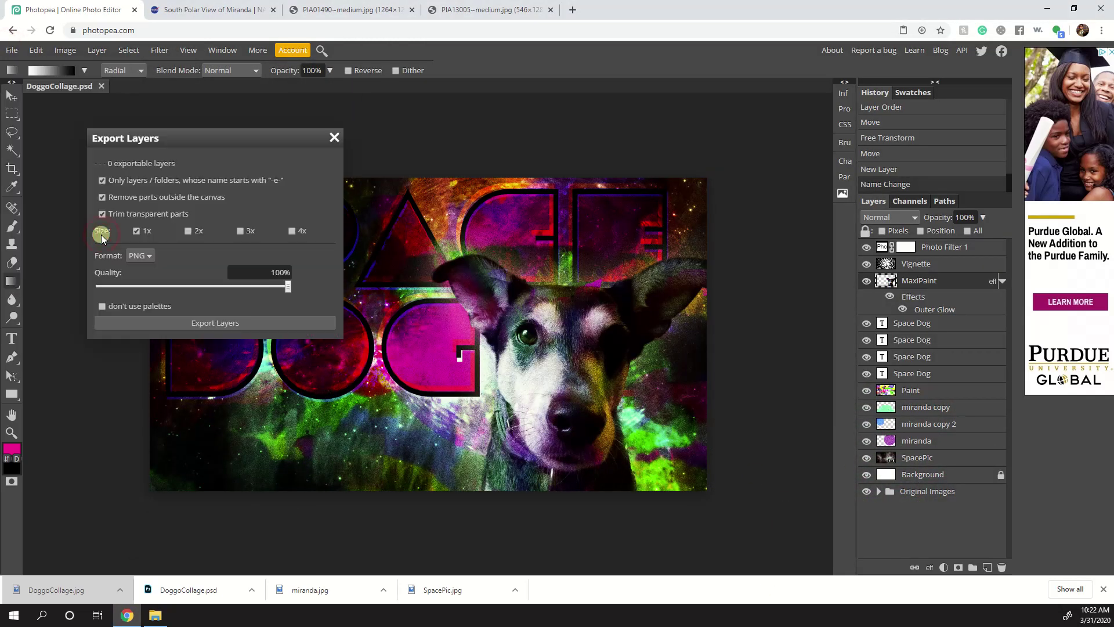
pyautogui.click(102, 180)
pyautogui.click(138, 256)
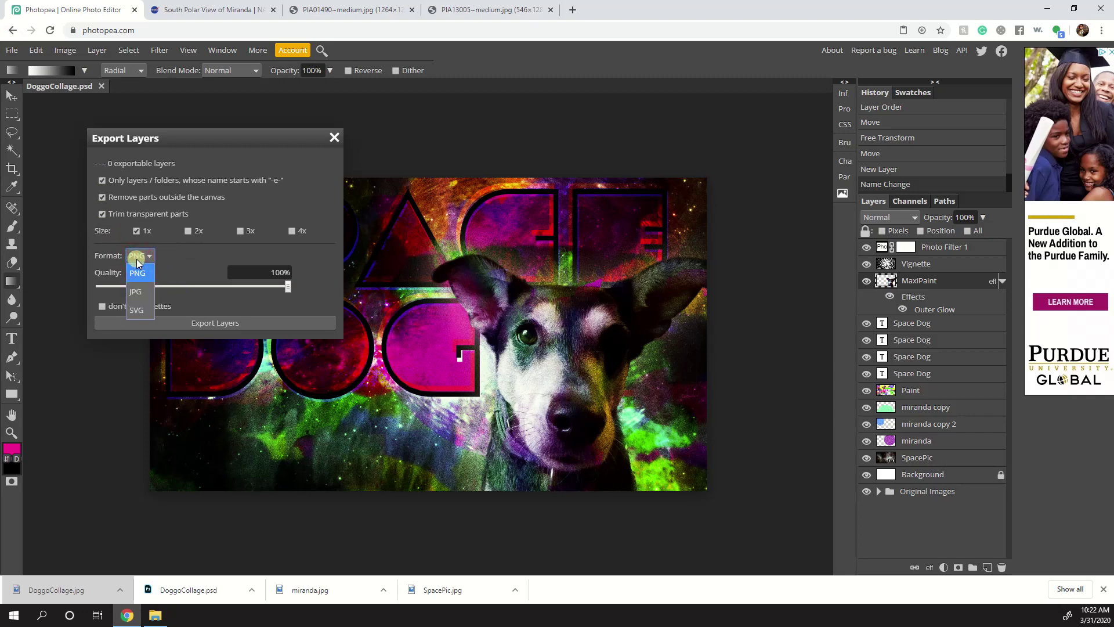
pyautogui.click(137, 261)
pyautogui.click(137, 261)
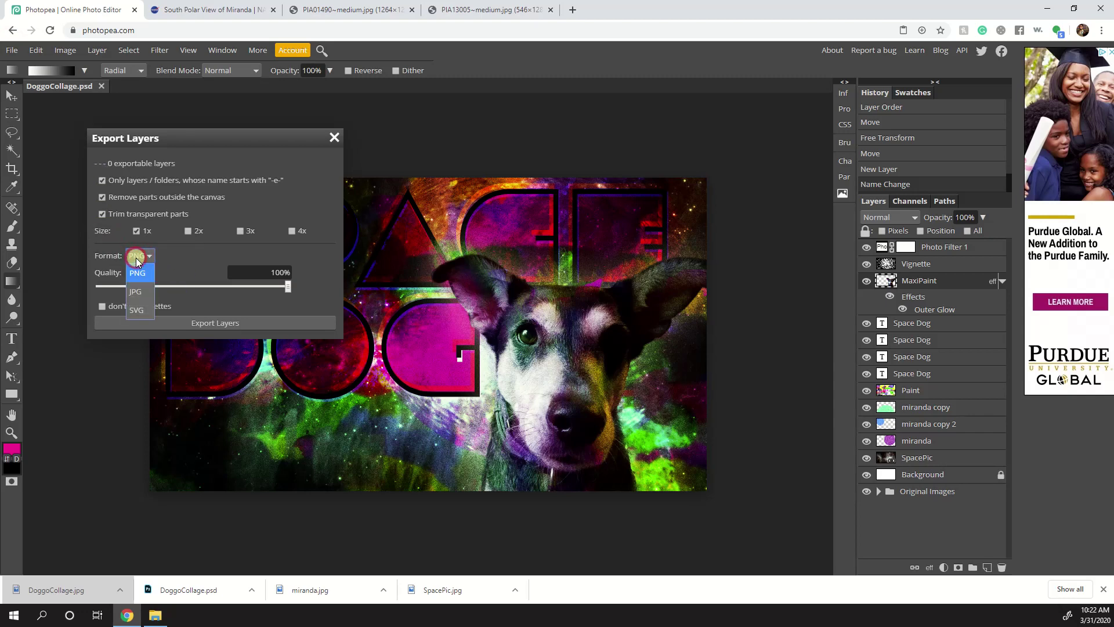
pyautogui.click(139, 293)
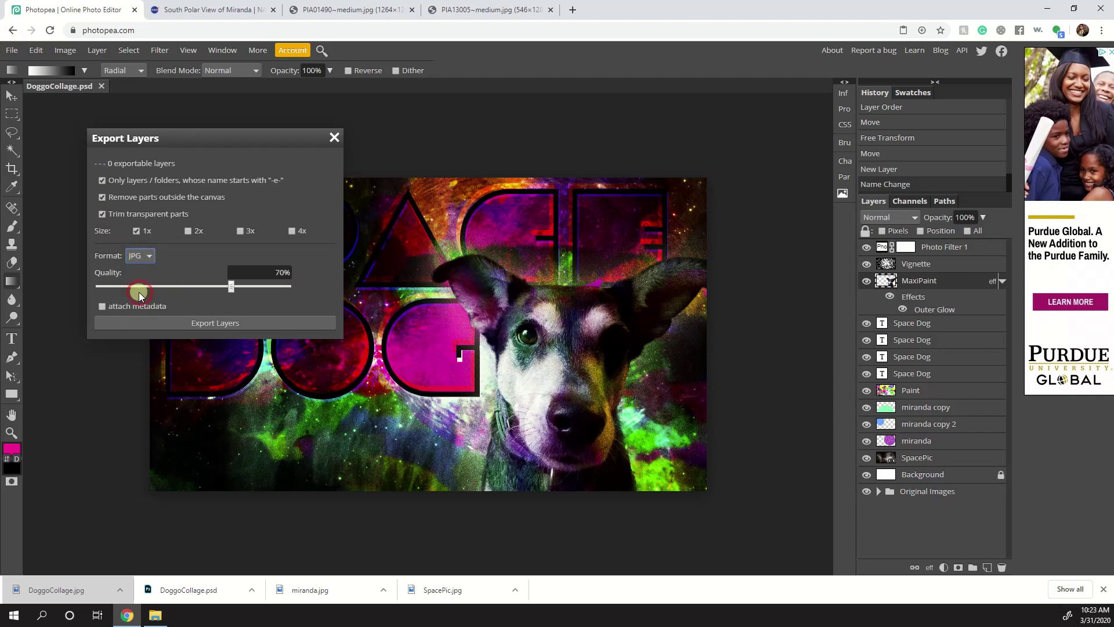
pyautogui.click(174, 322)
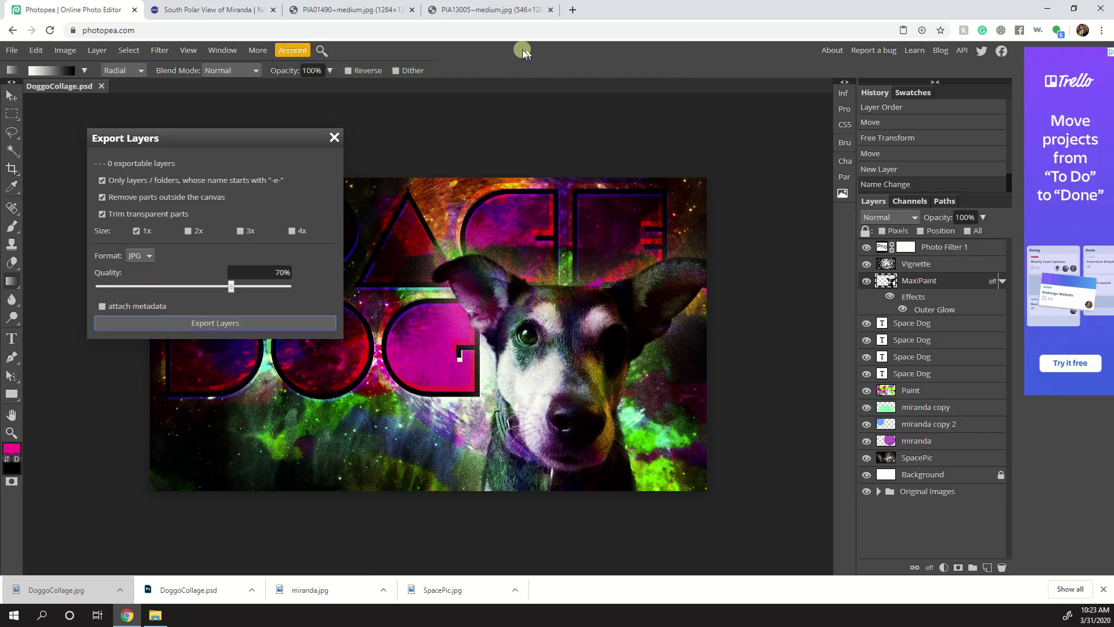
# - Remove the "-e-" name restriction, export all layers as JPG files and close the layer export dialog
pyautogui.click(922, 322)
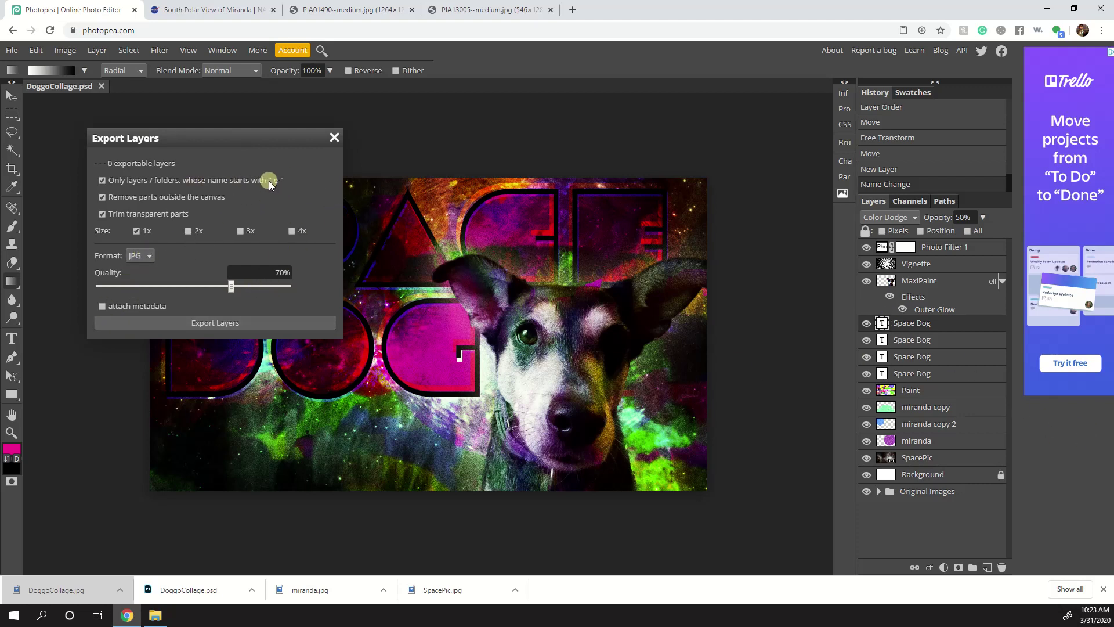
pyautogui.click(105, 181)
pyautogui.click(230, 324)
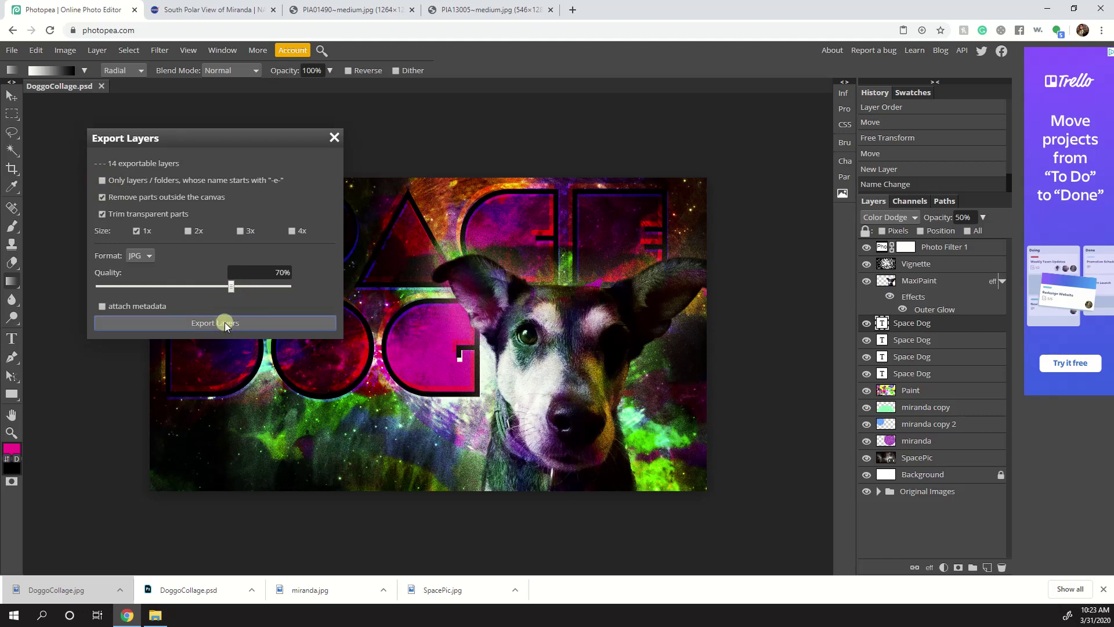
pyautogui.click(231, 132)
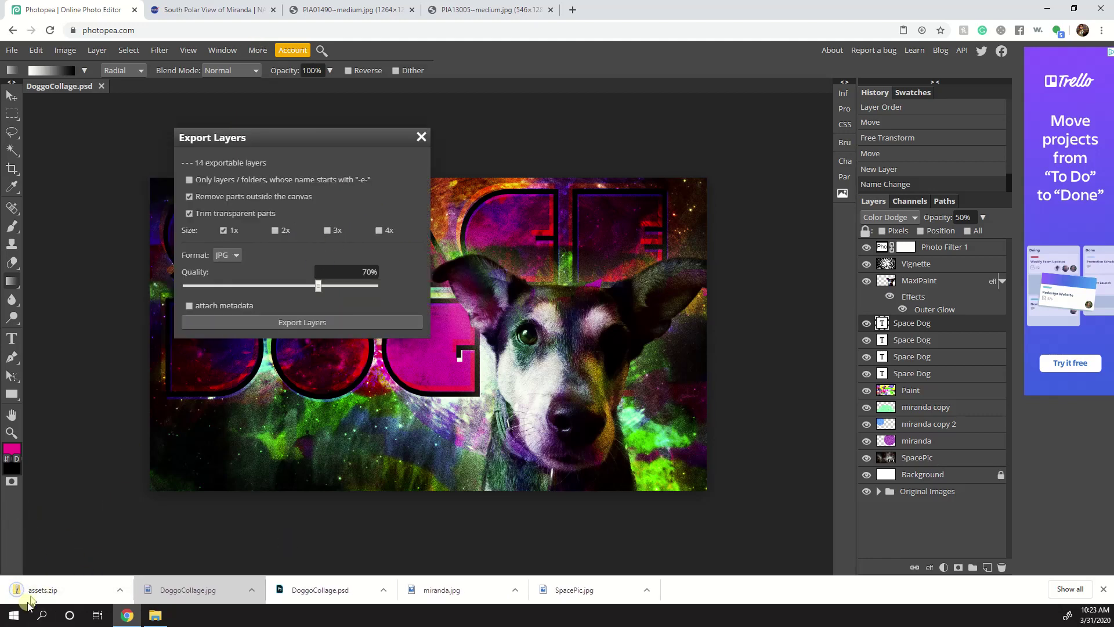
pyautogui.click(421, 137)
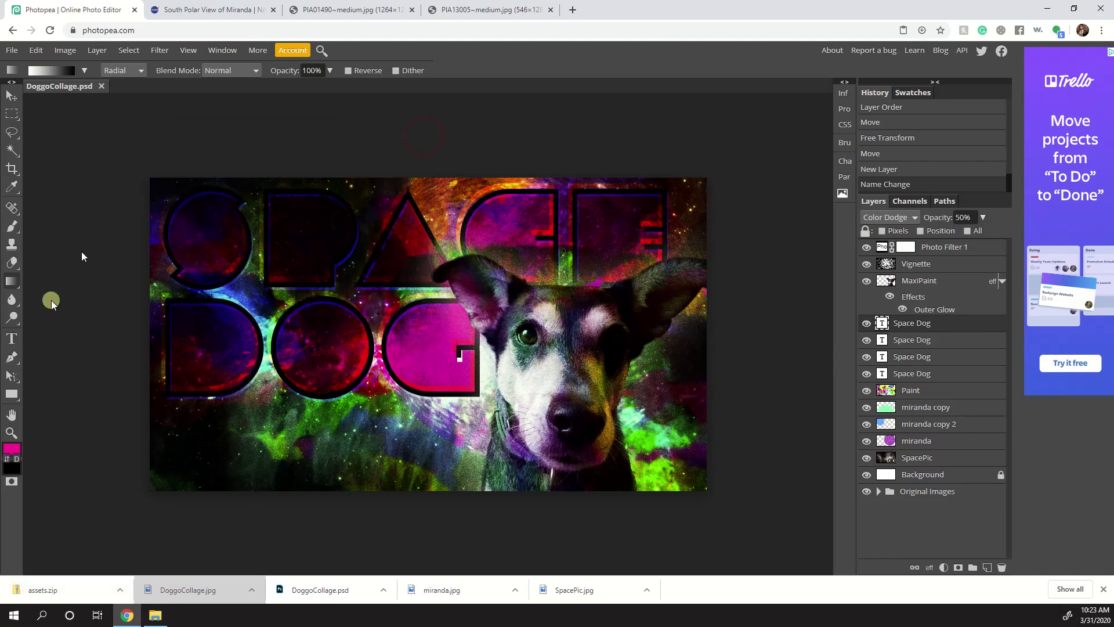
# - Open the downloaded assets.zip to look through the exported layer files, then close it
pyautogui.click(40, 594)
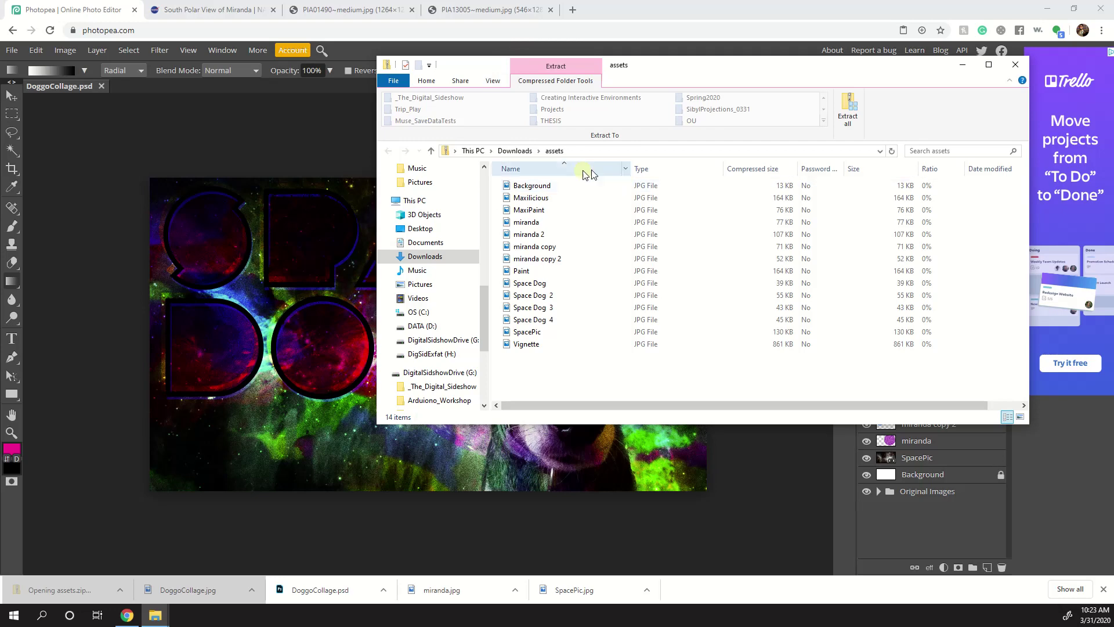
pyautogui.click(533, 186)
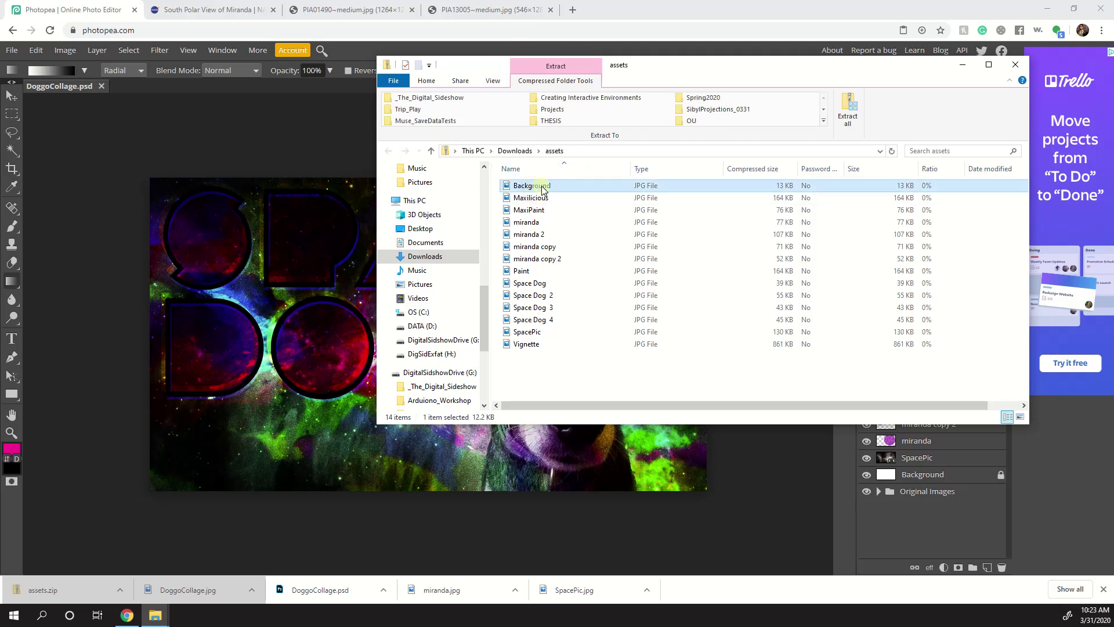
pyautogui.click(1015, 64)
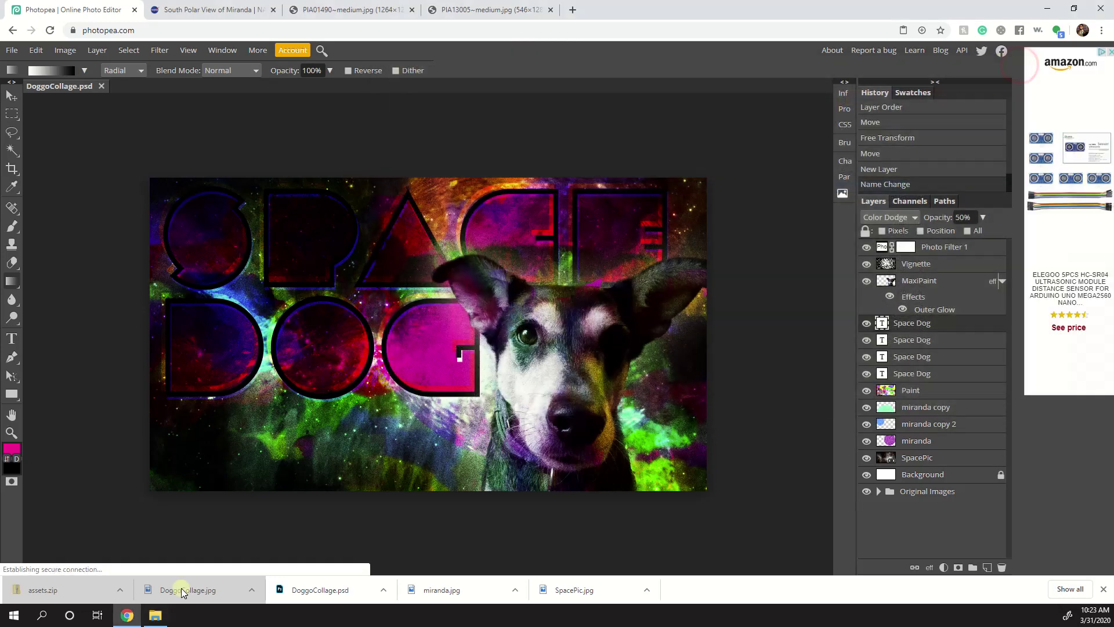
# - Locate assets.zip in the Downloads folder and extract it into an assets folder
pyautogui.click(120, 590)
pyautogui.click(151, 548)
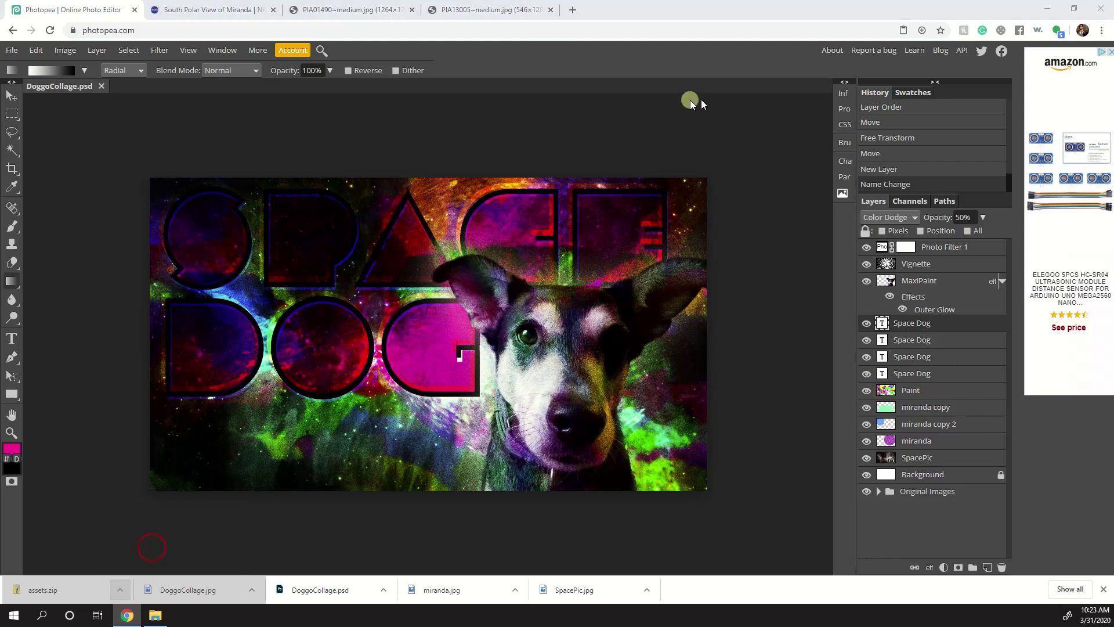
pyautogui.rightClick(545, 217)
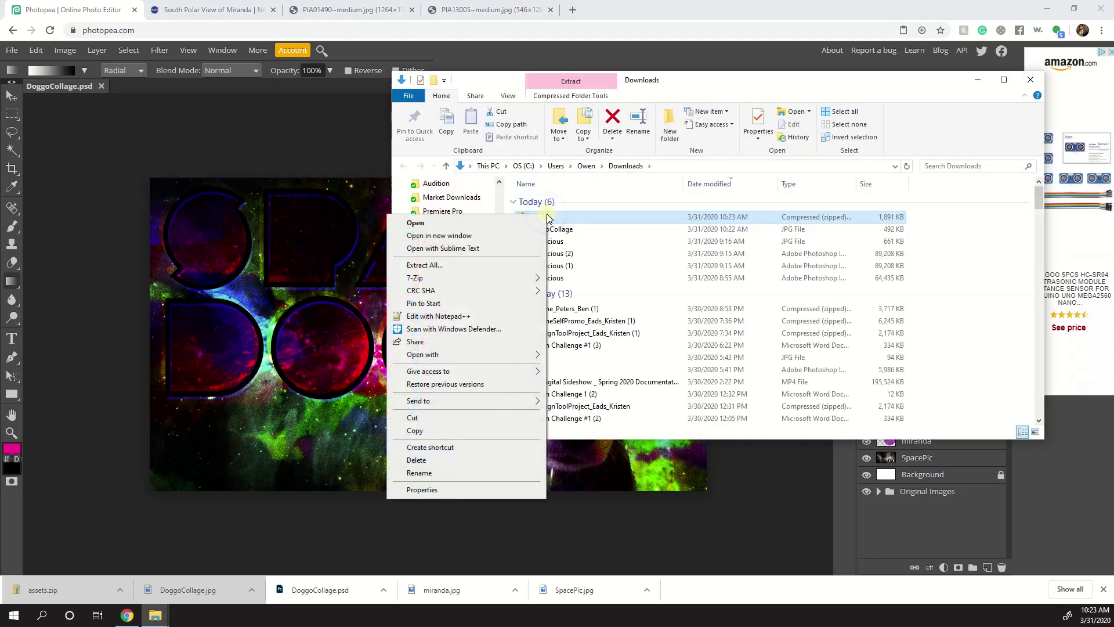
pyautogui.click(502, 266)
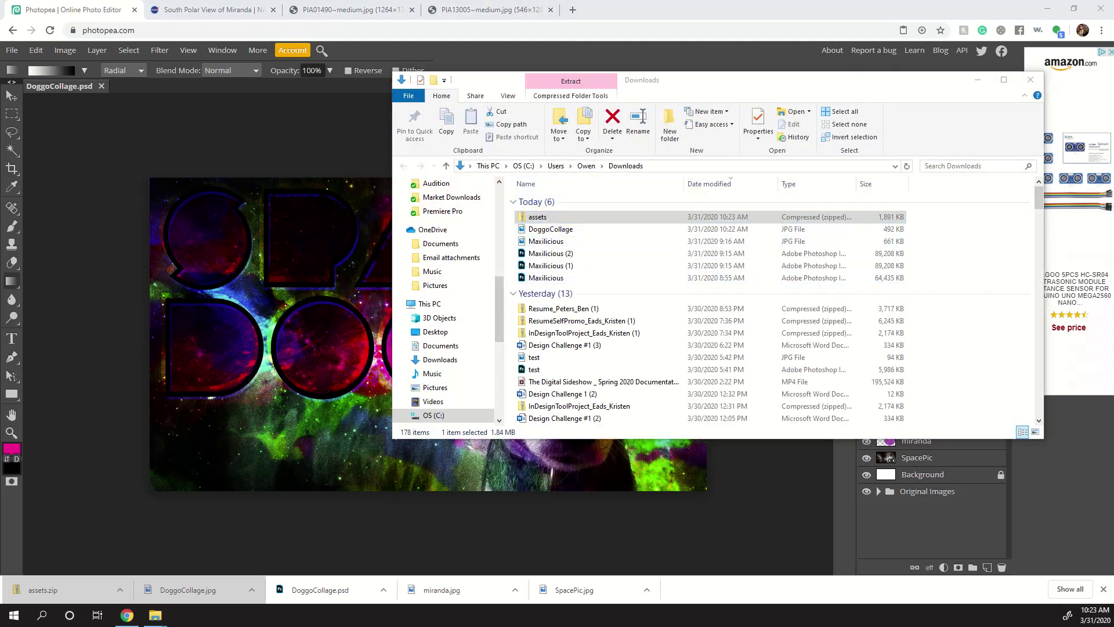
pyautogui.click(954, 464)
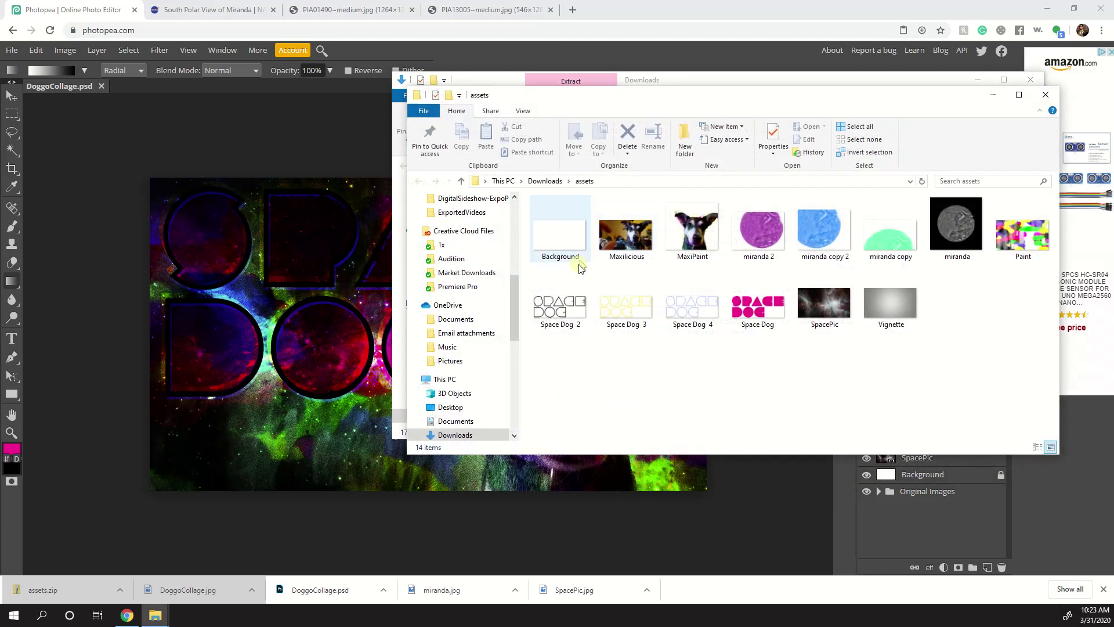
# - Preview the extracted layer images one after another, from Background through Vignette, then close the assets folder and return to Photopea
pyautogui.click(573, 234)
pyautogui.press('space')
pyautogui.press('Right')
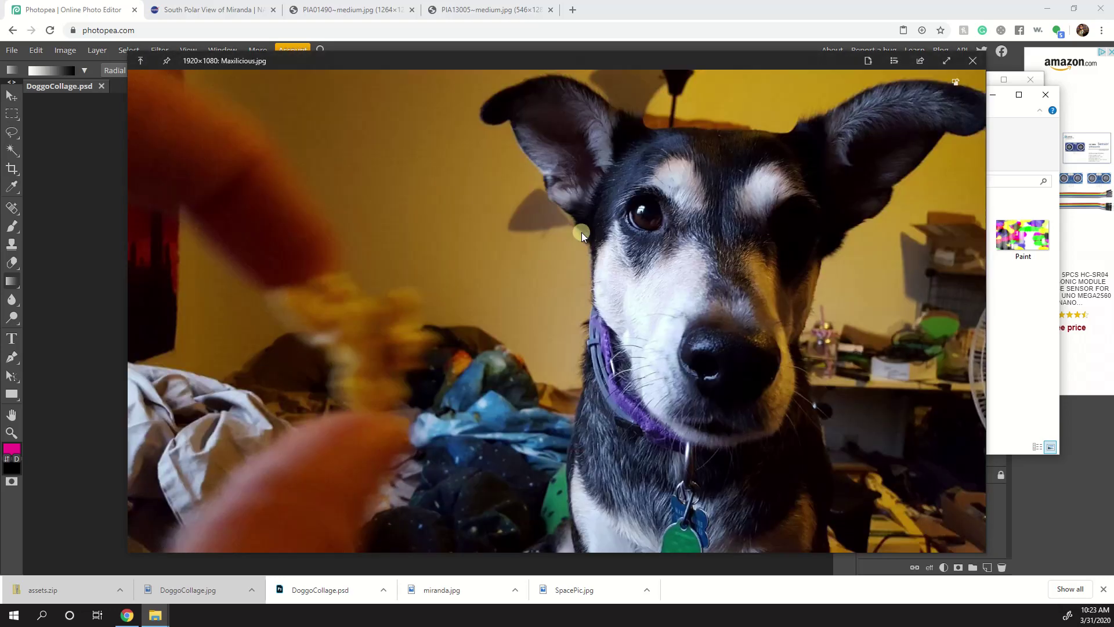
pyautogui.press('Right')
pyautogui.press('Right')
pyautogui.press('Right')
pyautogui.press('Right')
pyautogui.press('Right')
pyautogui.press('Right')
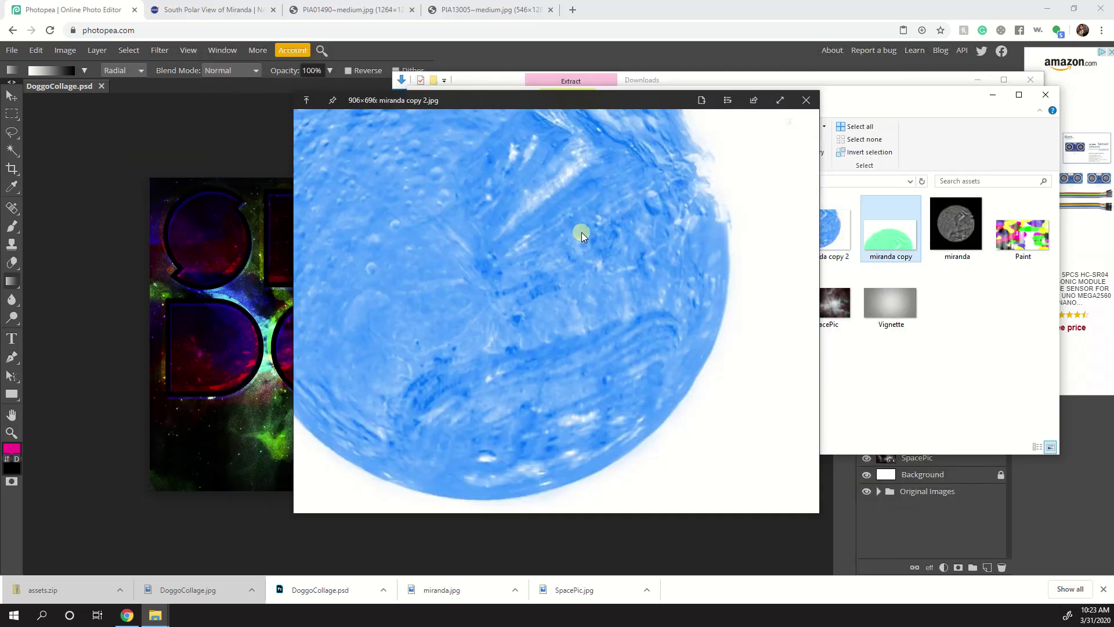
pyautogui.press('Right')
pyautogui.press('Right')
pyautogui.press('Right')
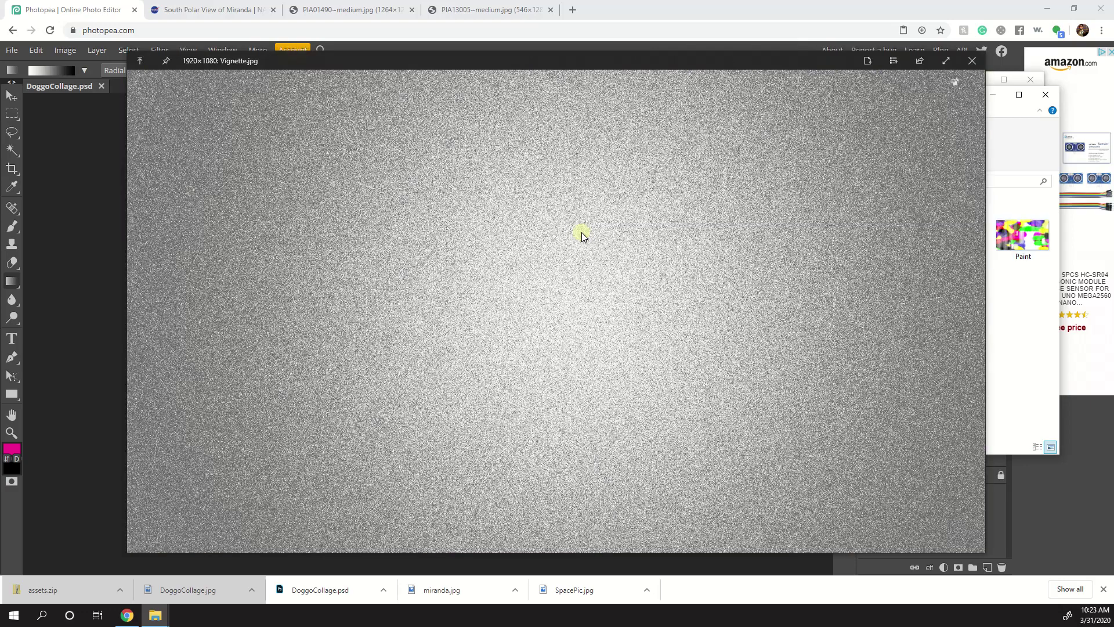
pyautogui.press('space')
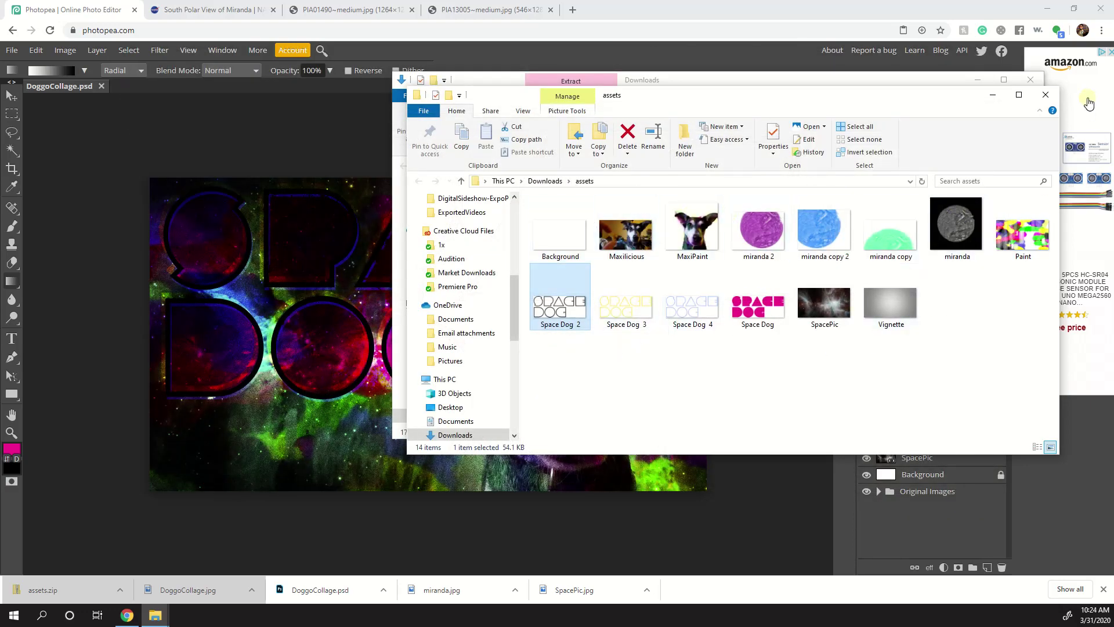
pyautogui.click(1046, 95)
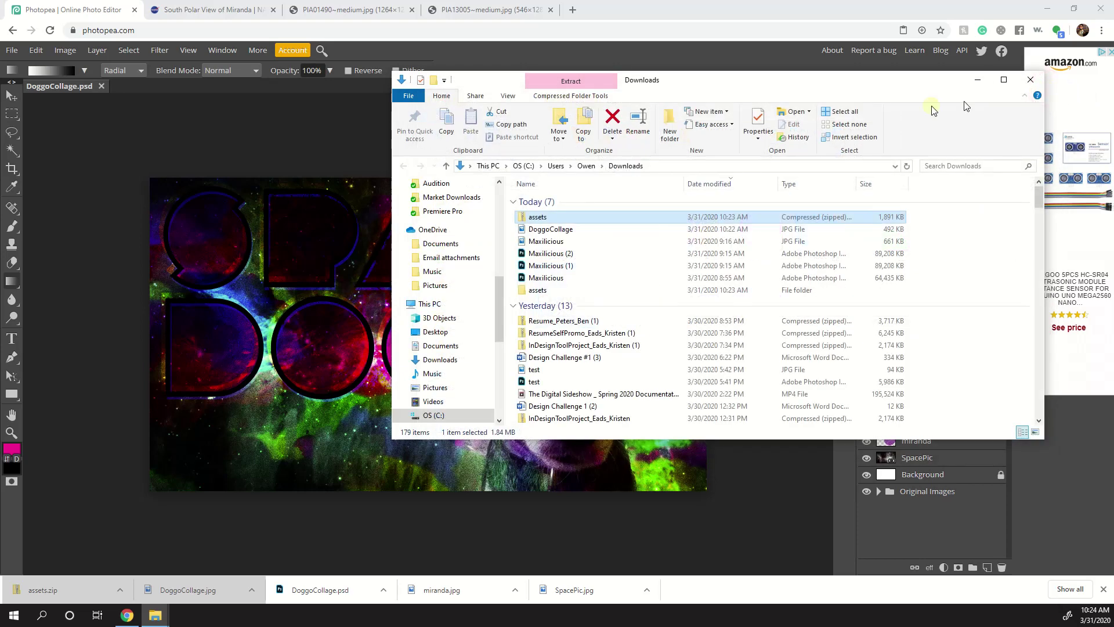
pyautogui.click(311, 147)
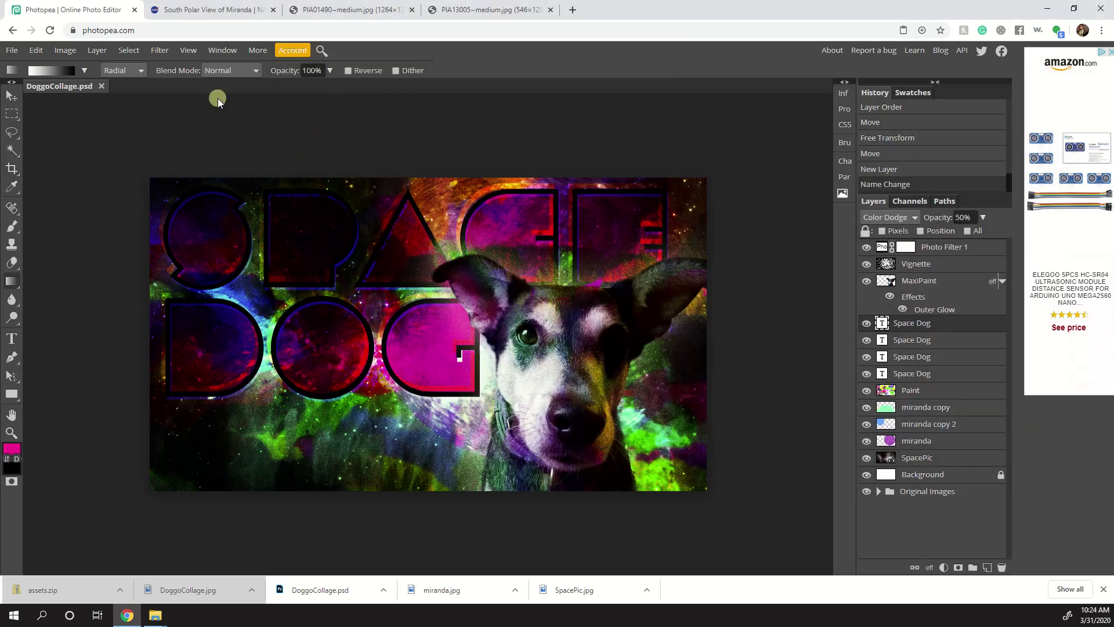